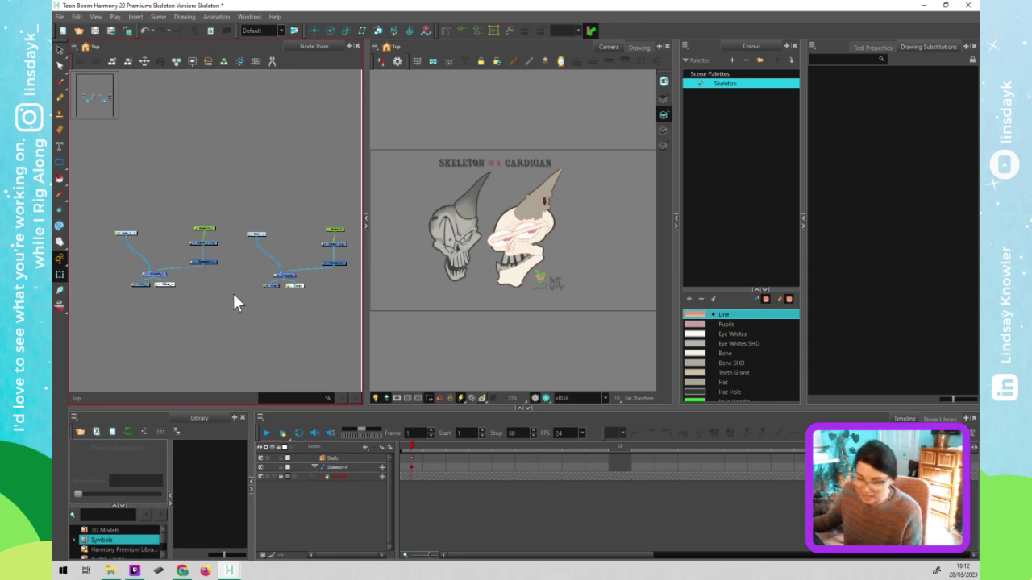
Delete the duplicated skeleton node network, keeping only the original one
drag(242, 206, 358, 323)
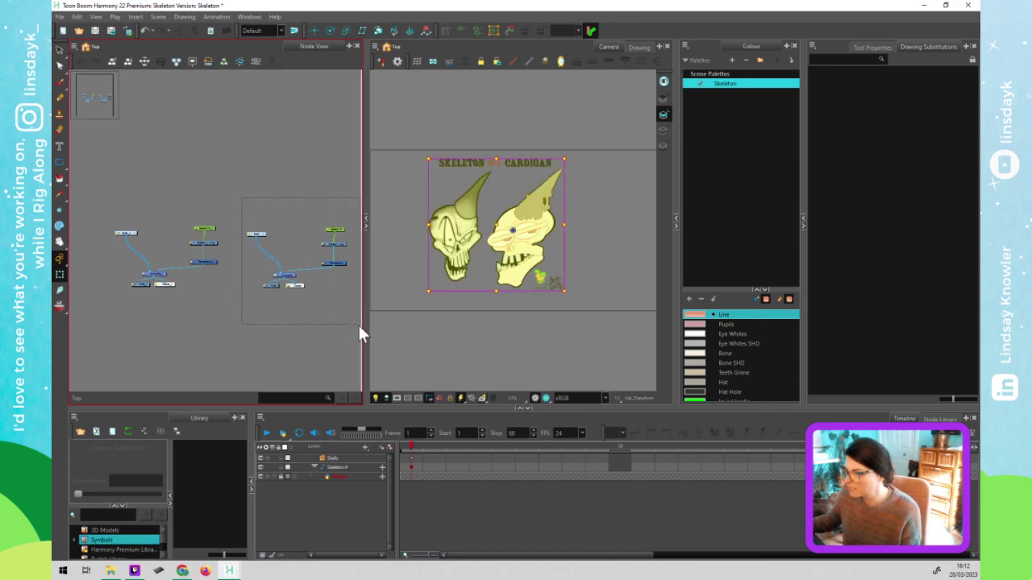
click(282, 337)
drag(356, 281, 241, 199)
drag(351, 308, 323, 302)
drag(92, 203, 200, 294)
key(Delete)
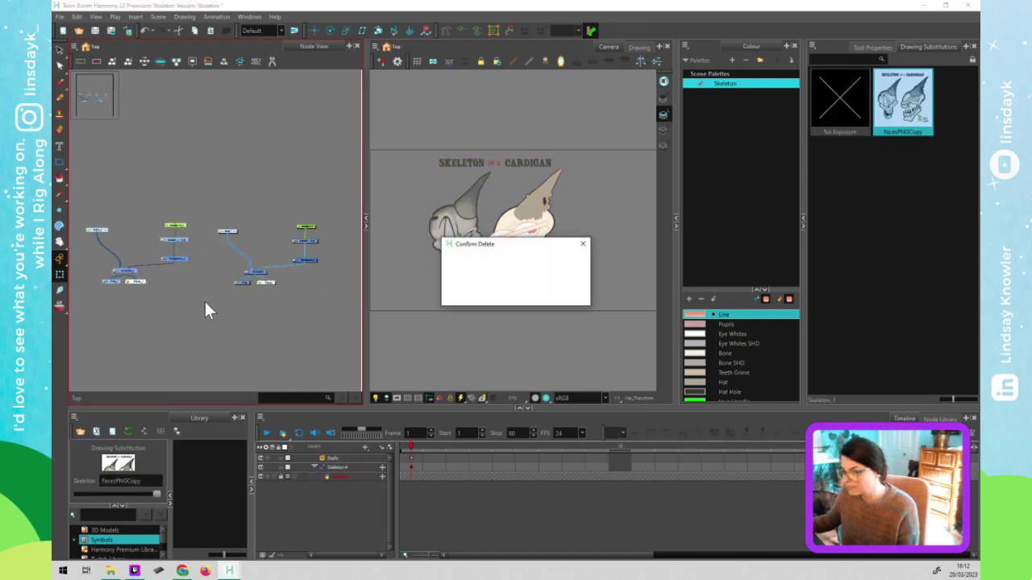
click(529, 297)
click(350, 327)
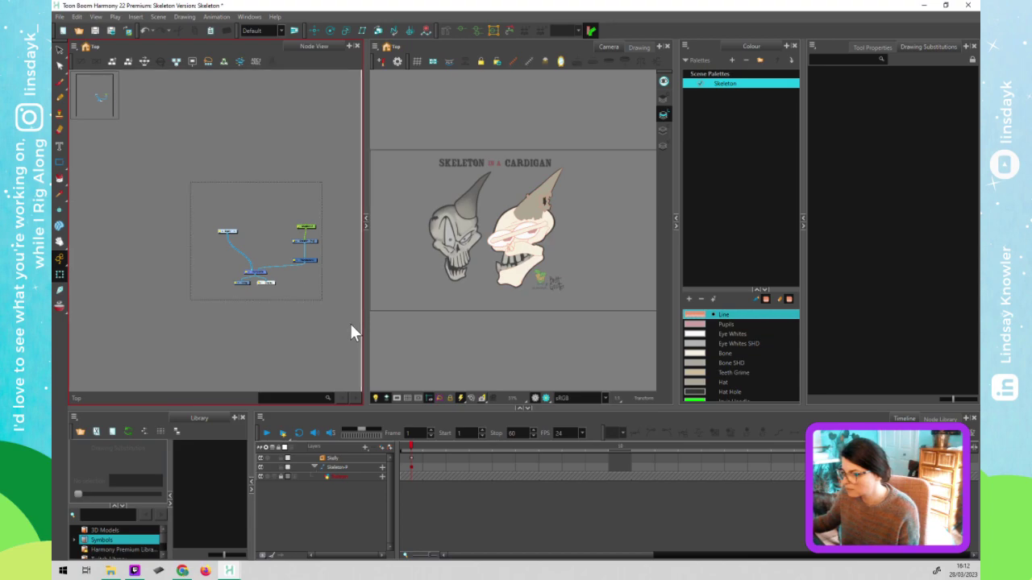
Duplicate the entire original skeleton node network with Paste Special, placing the copy beside it
key(ctrl+a)
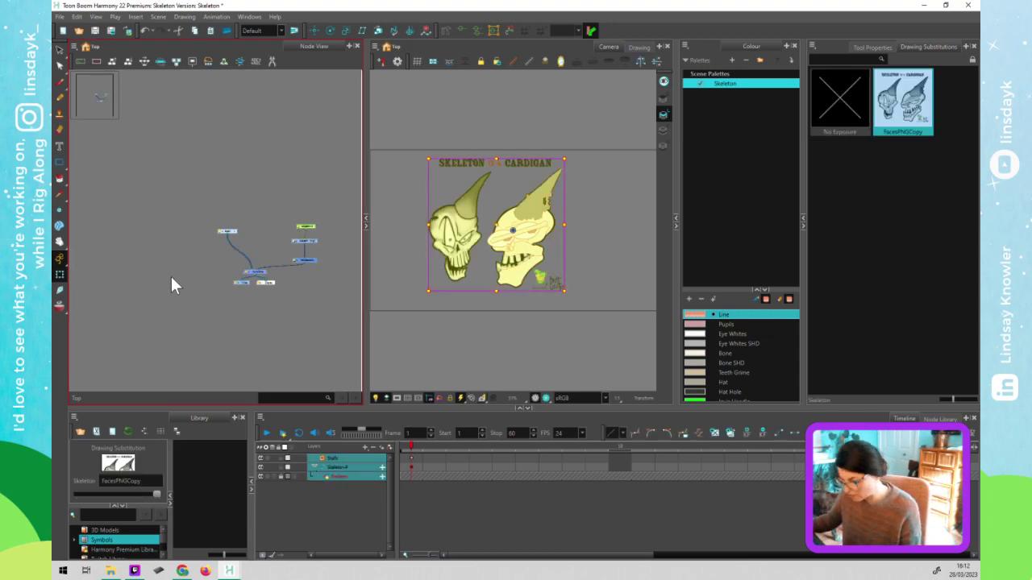
click(108, 264)
key(ctrl+b)
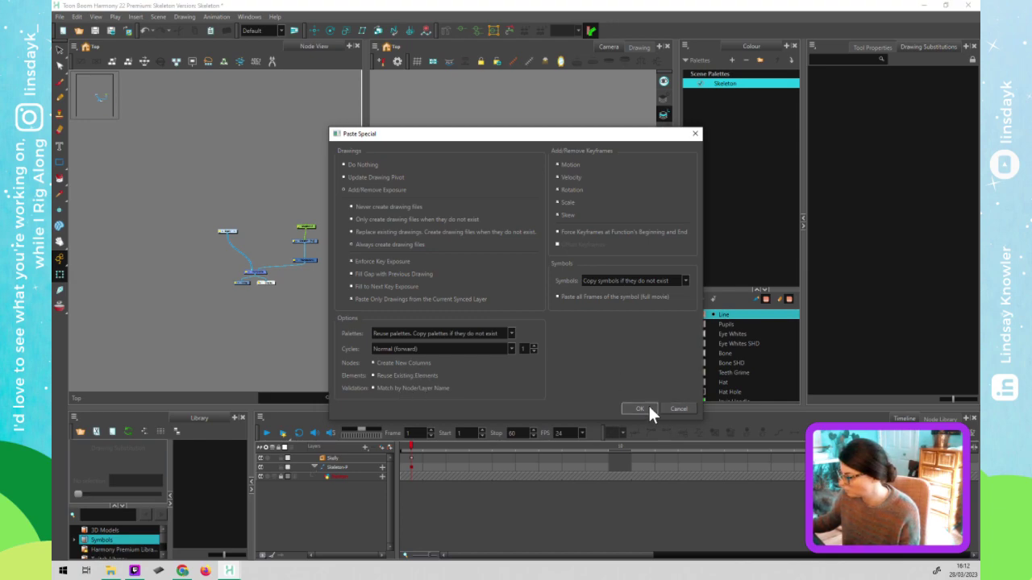
click(648, 408)
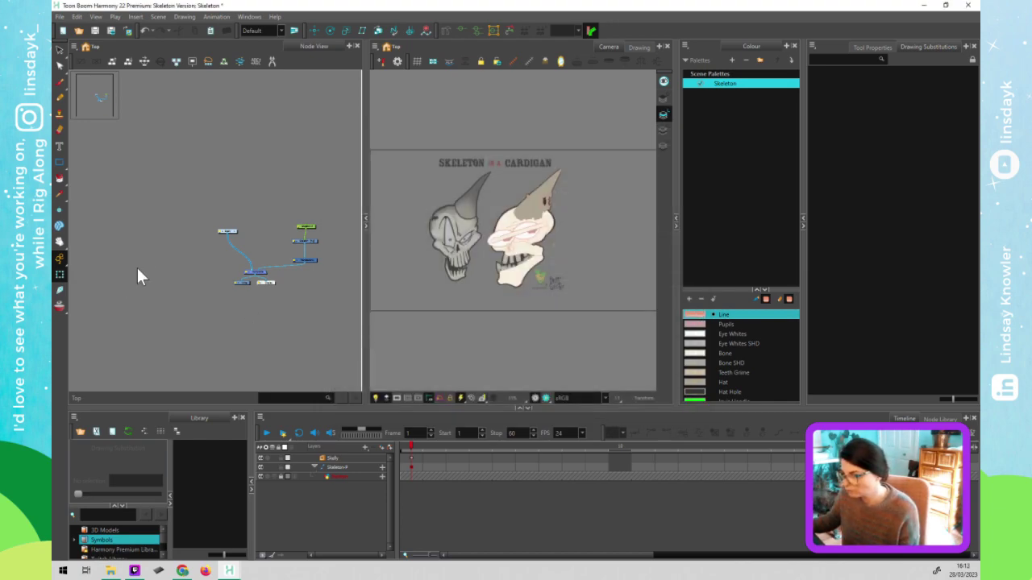
click(135, 269)
key(ctrl+v)
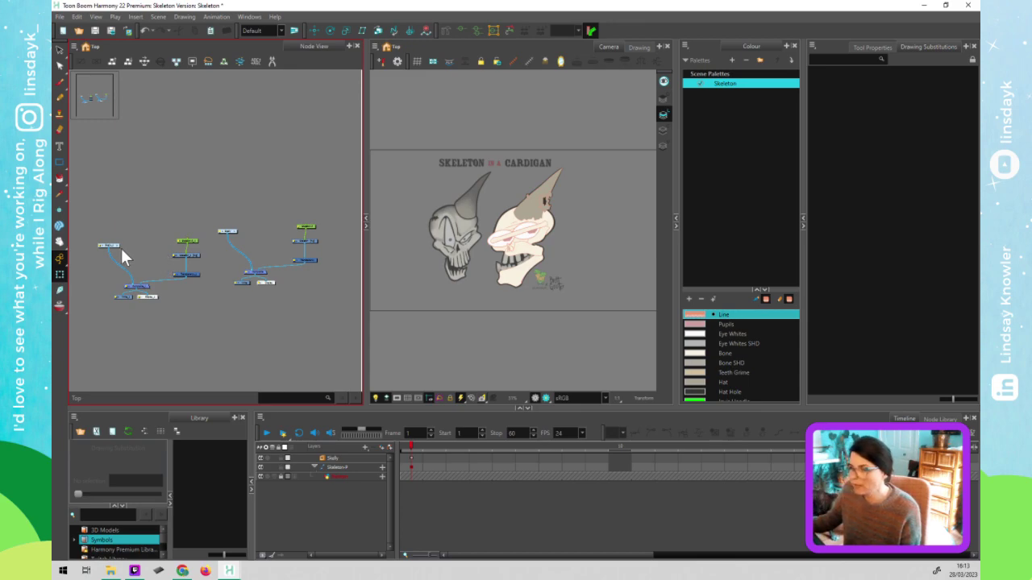
Open the copied Skelly_1 group and examine its pegs, composites and connections
click(468, 217)
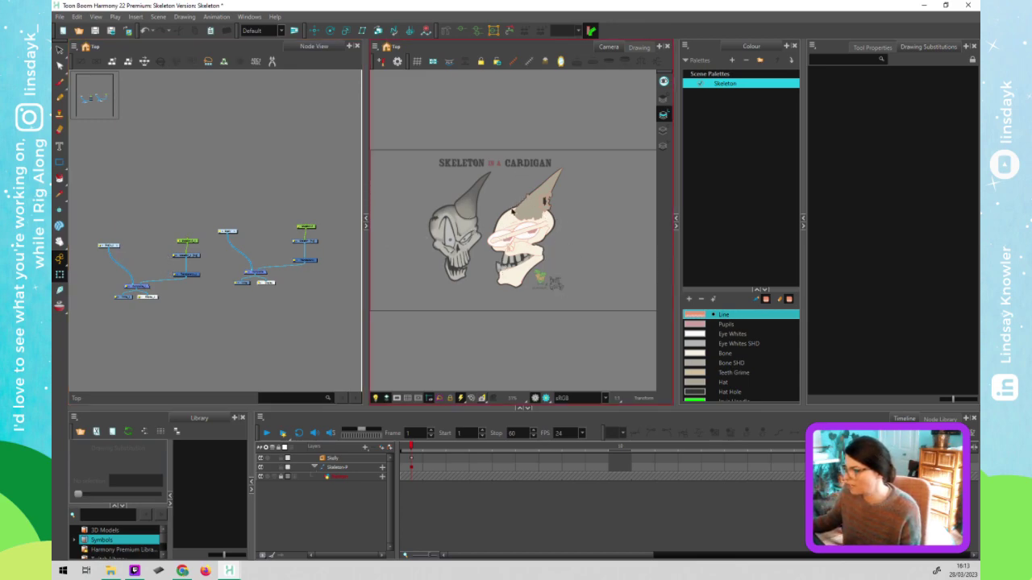
click(117, 249)
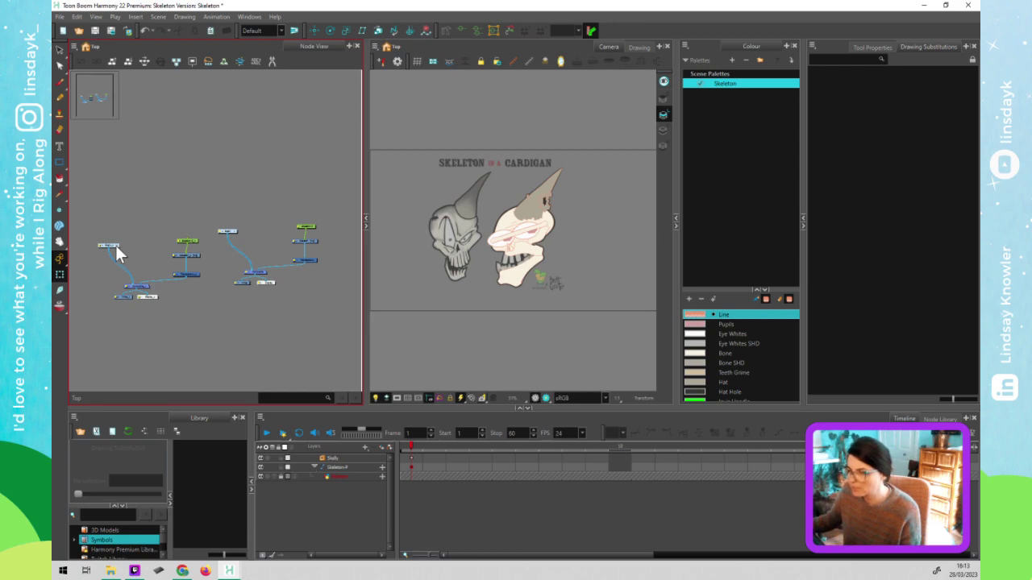
click(116, 244)
scroll(201, 225, down, 3)
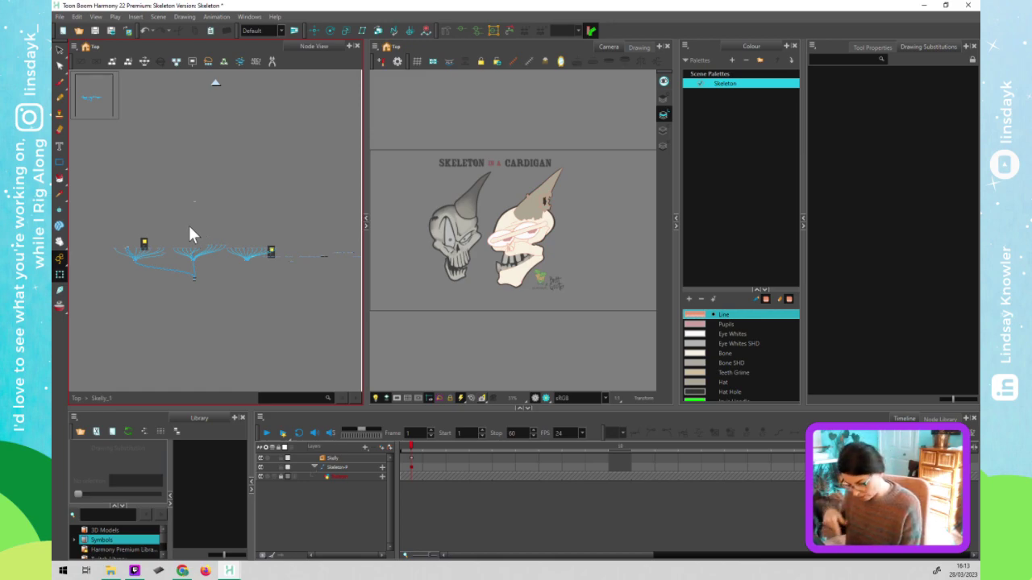
key(ctrl+a)
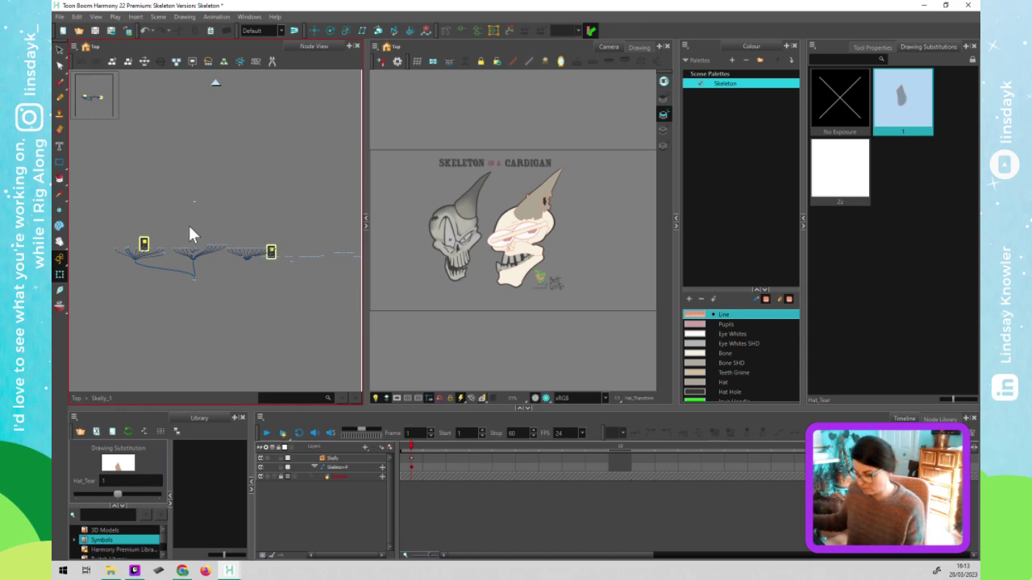
scroll(189, 234, up, 2)
scroll(189, 233, up, 1)
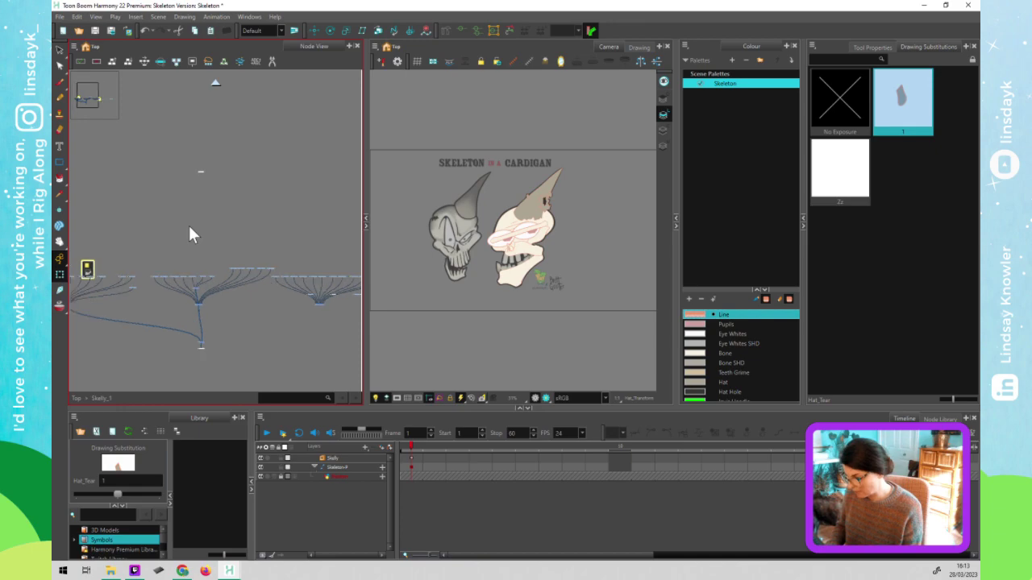
key(Escape)
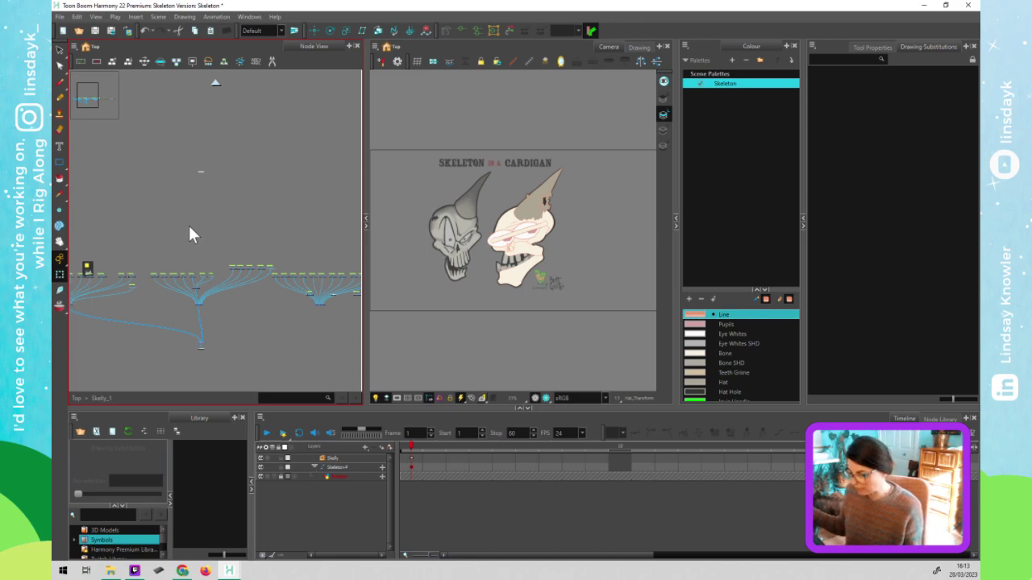
key(ctrl+z)
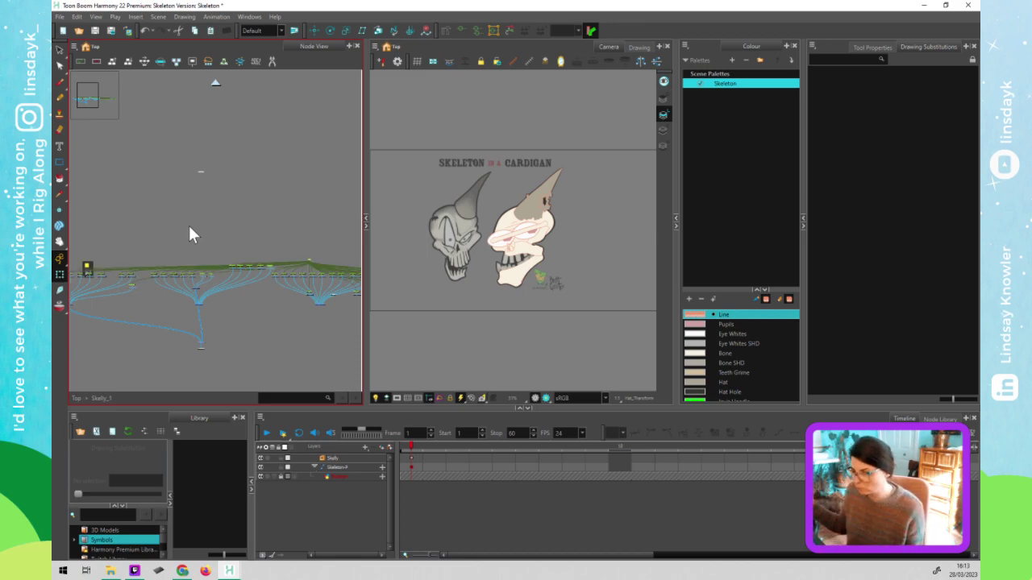
drag(329, 235, 303, 263)
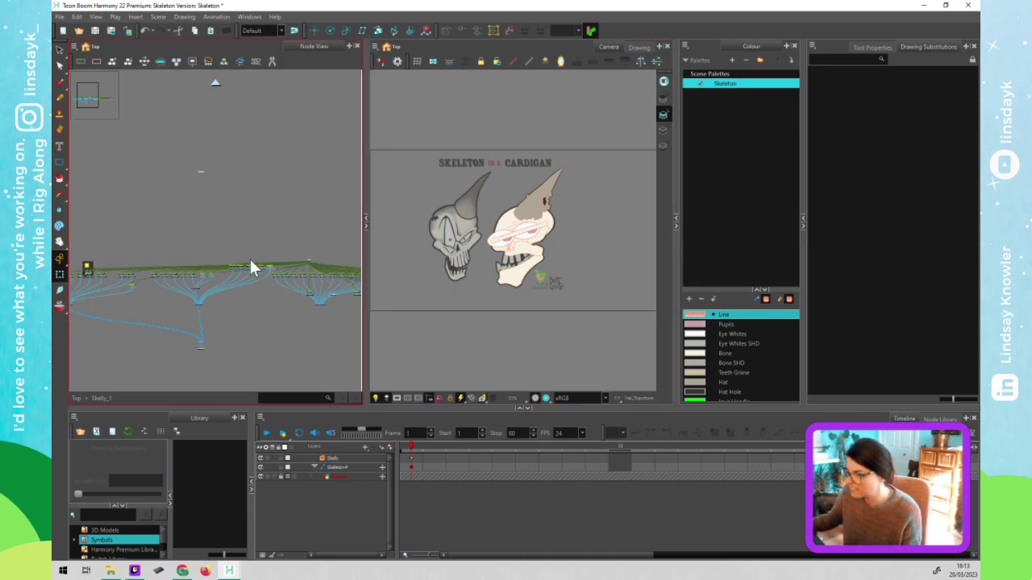
click(482, 282)
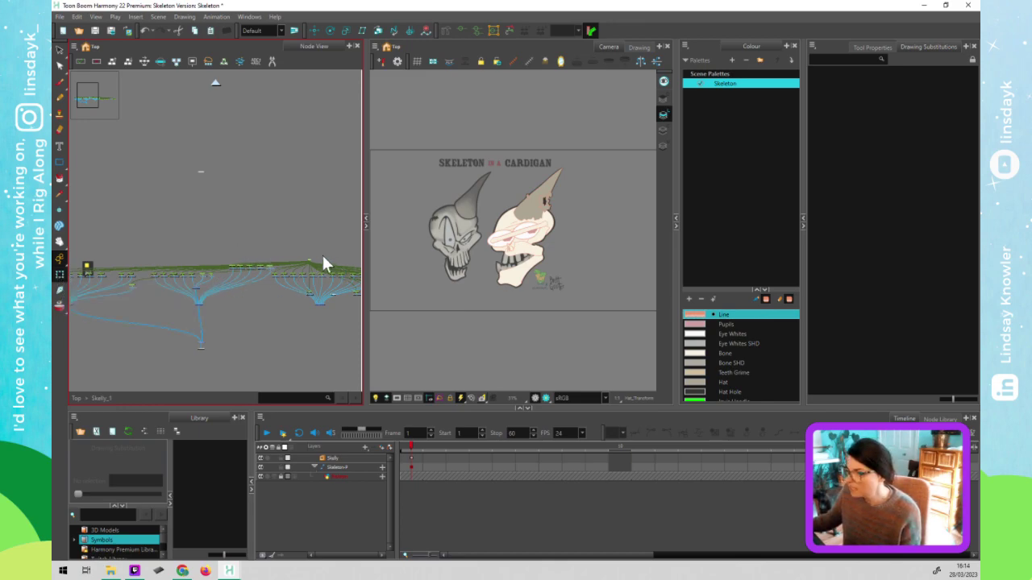
click(532, 236)
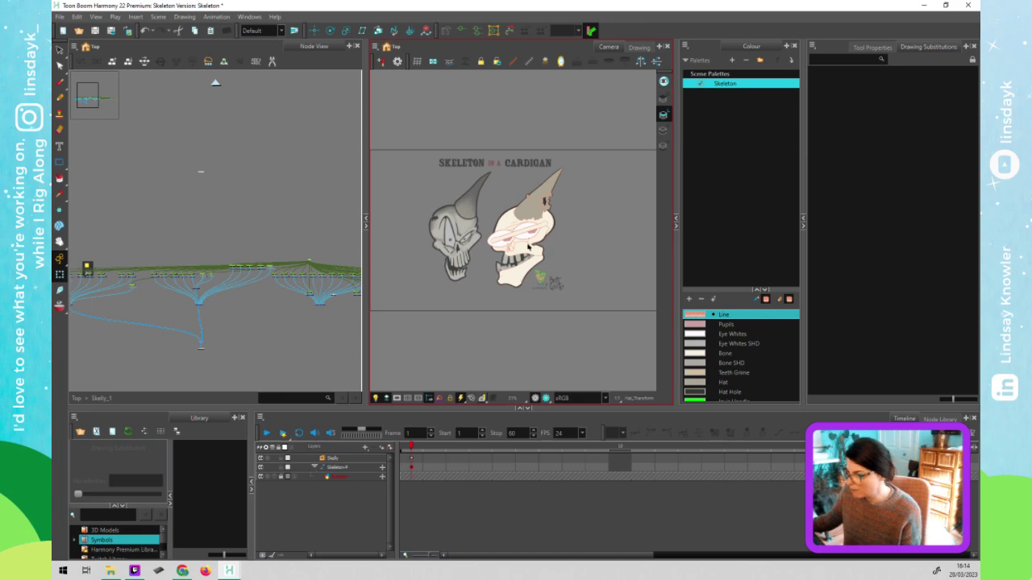
click(249, 197)
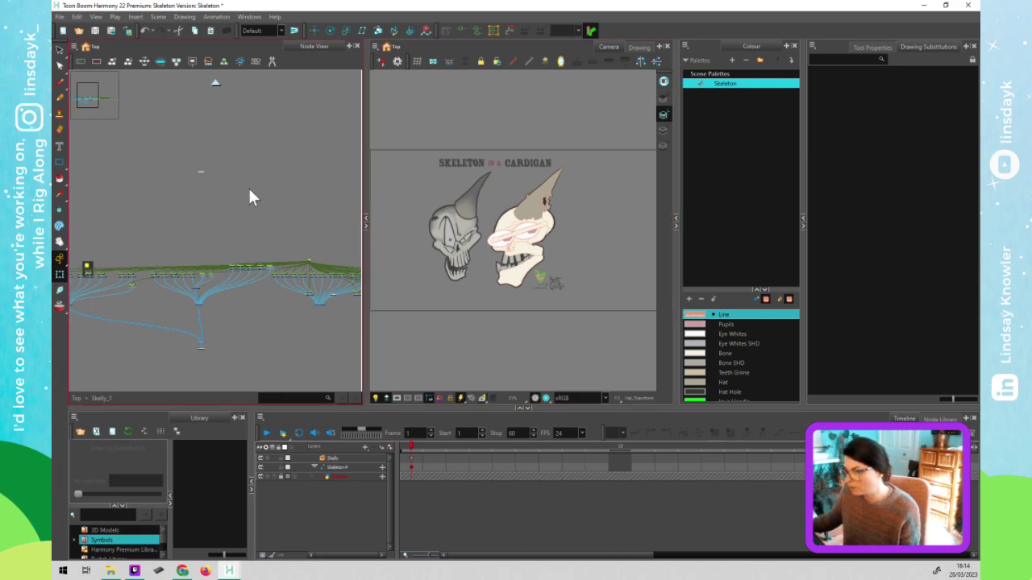
Return to the top-level node network and examine the copy's Composite_1, Write_1 and Display_1 nodes
click(215, 85)
drag(284, 310, 207, 284)
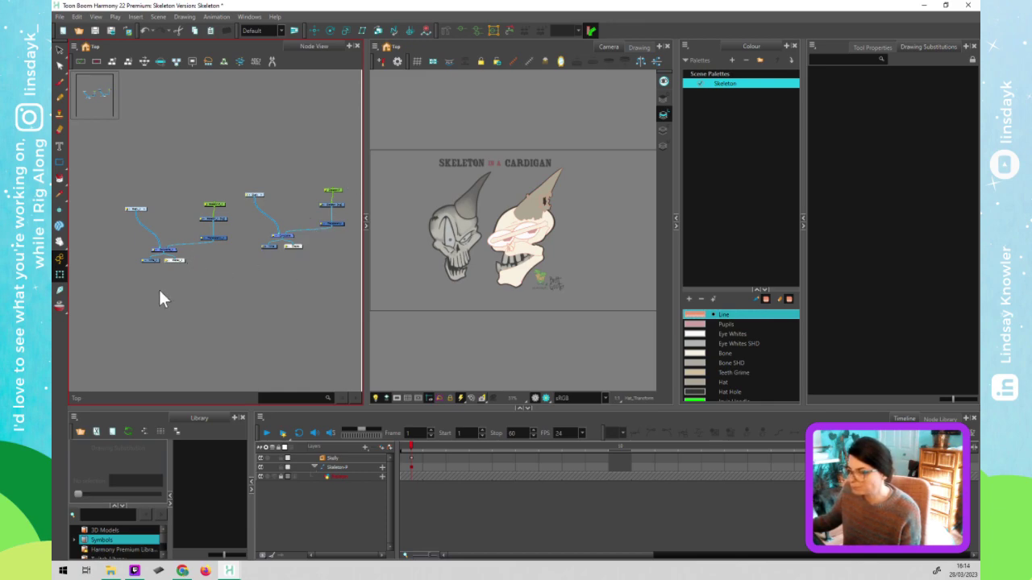
scroll(178, 274, up, 4)
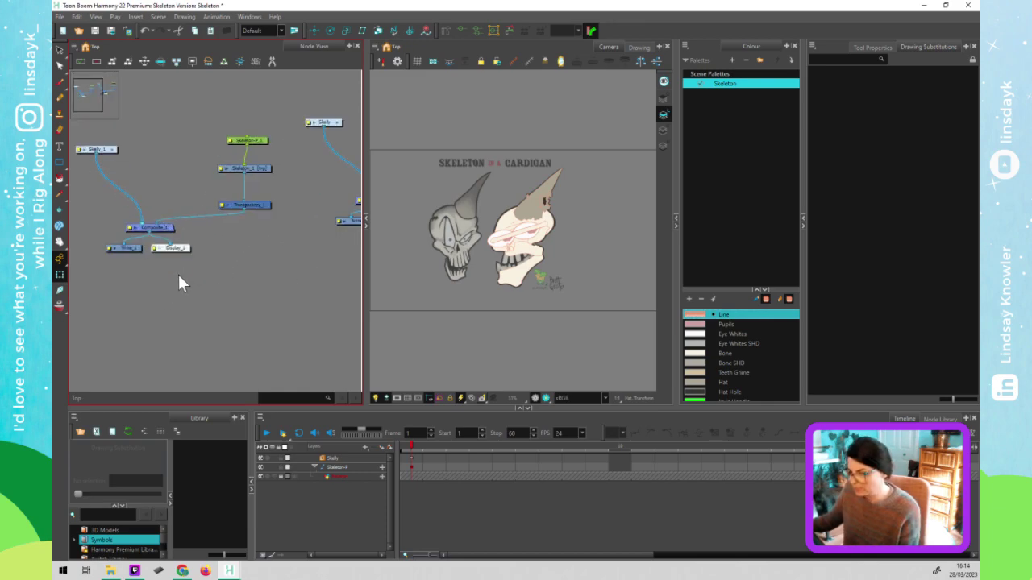
scroll(241, 271, up, 2)
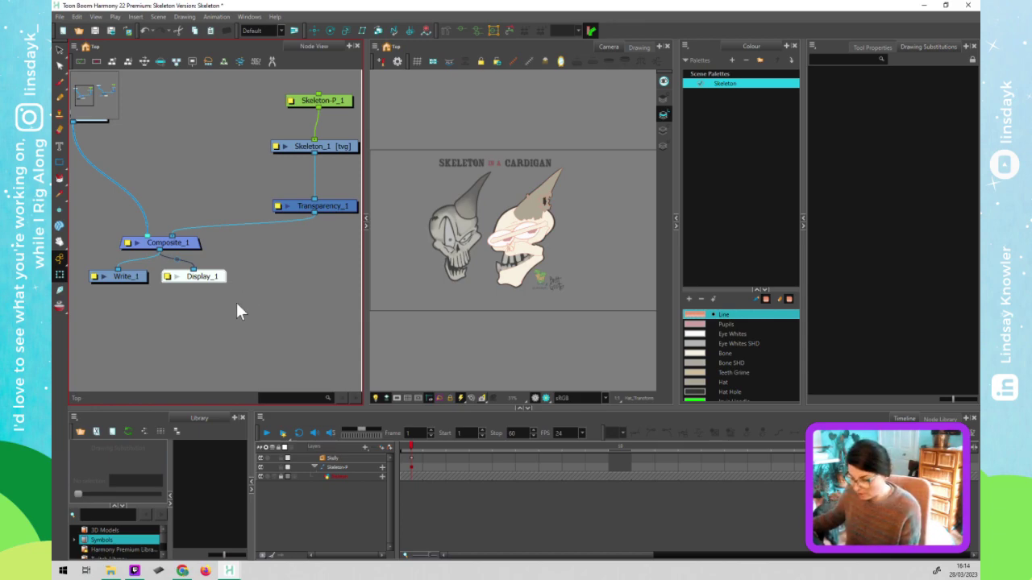
scroll(235, 300, down, 2)
drag(325, 306, 238, 297)
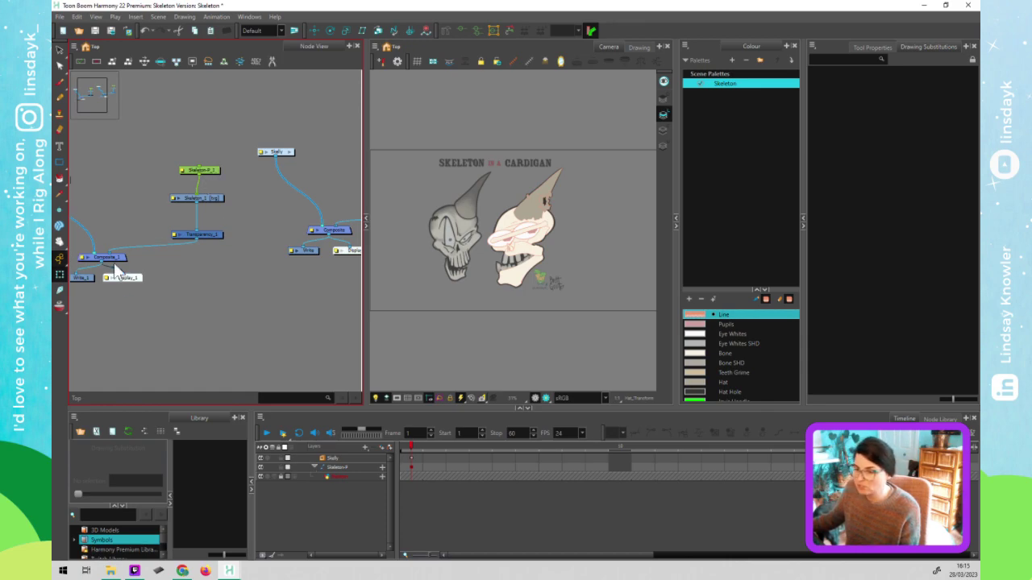
Widen the Node View so the original and copied networks can be seen with their display nodes
drag(354, 250, 343, 255)
click(347, 255)
drag(367, 290, 442, 276)
mouse_move(253, 331)
mouse_down()
mouse_move(272, 328)
mouse_move(260, 328)
mouse_up()
scroll(261, 328, down, 1)
click(188, 288)
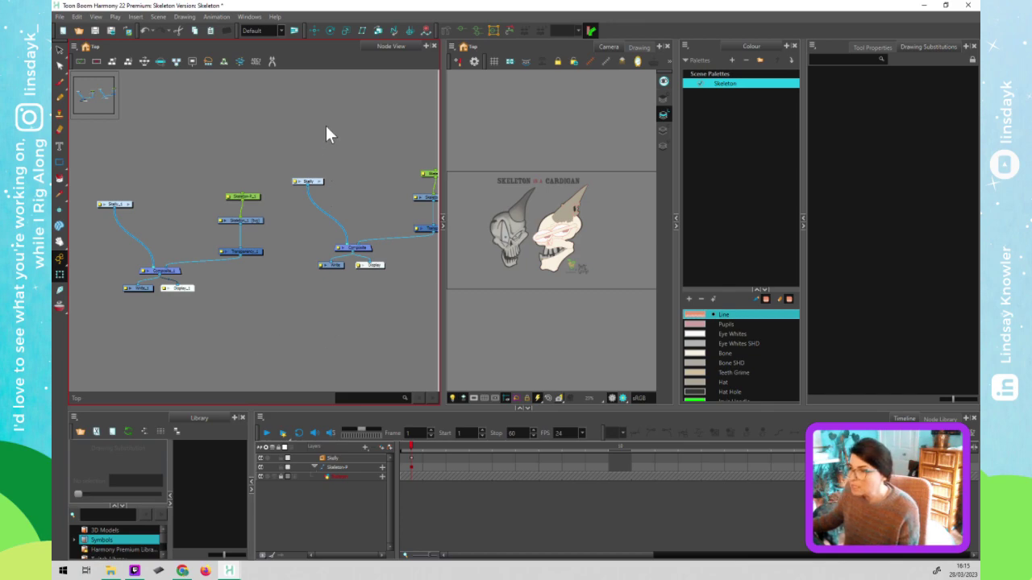
Add the Display toolbar to the workspace
click(280, 29)
click(280, 31)
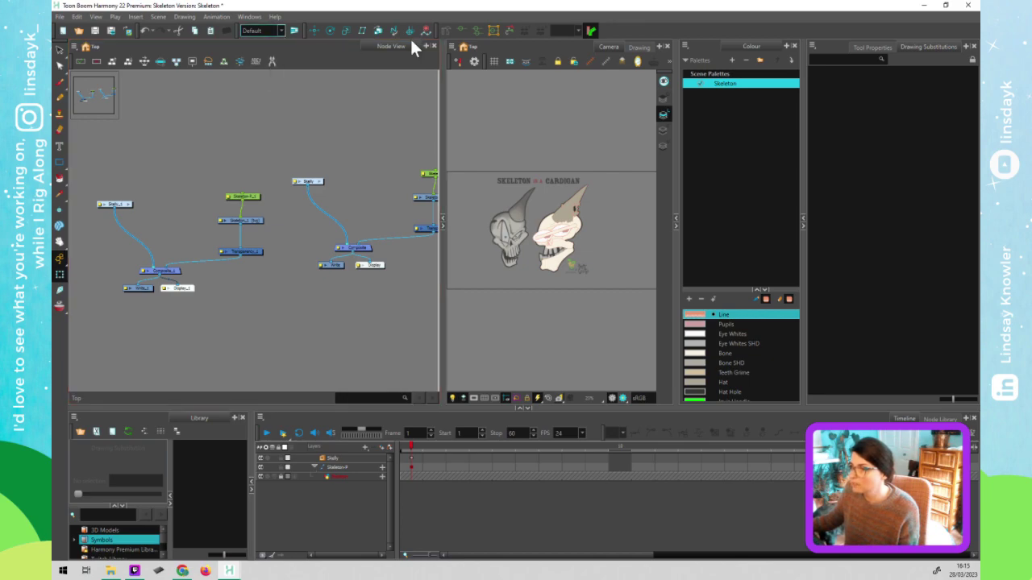
right_click(632, 31)
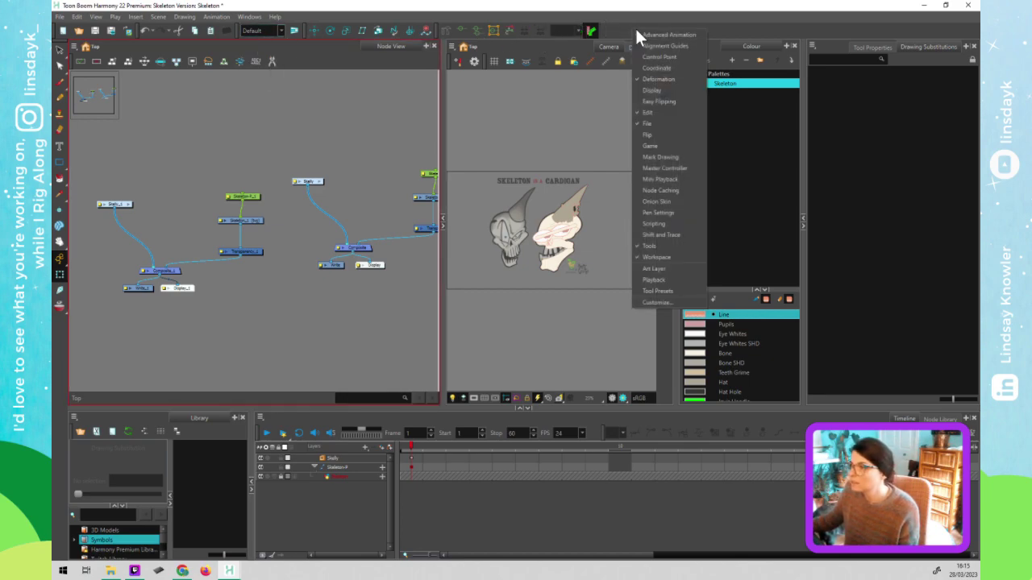
click(724, 21)
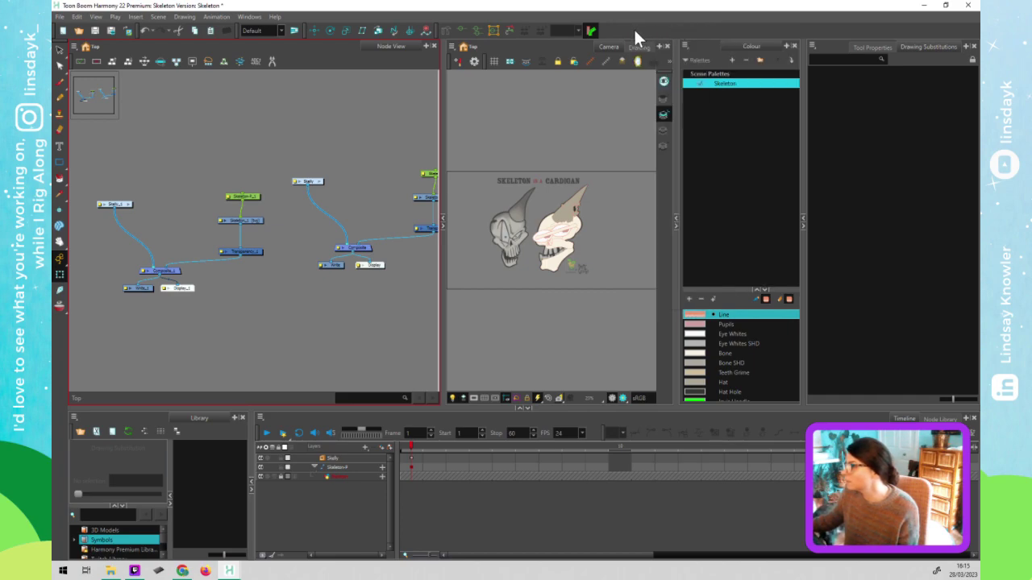
right_click(634, 27)
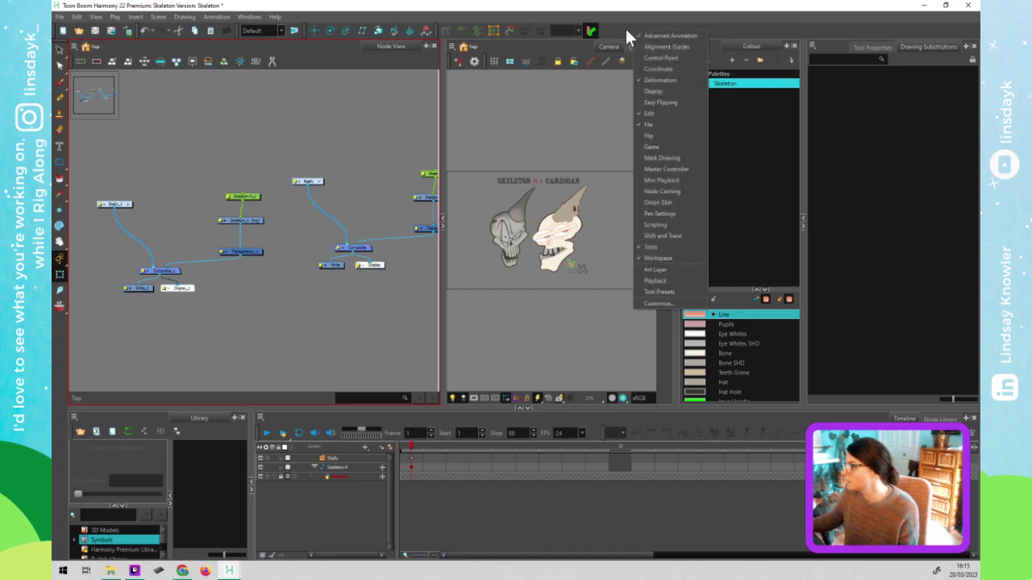
click(662, 92)
click(107, 59)
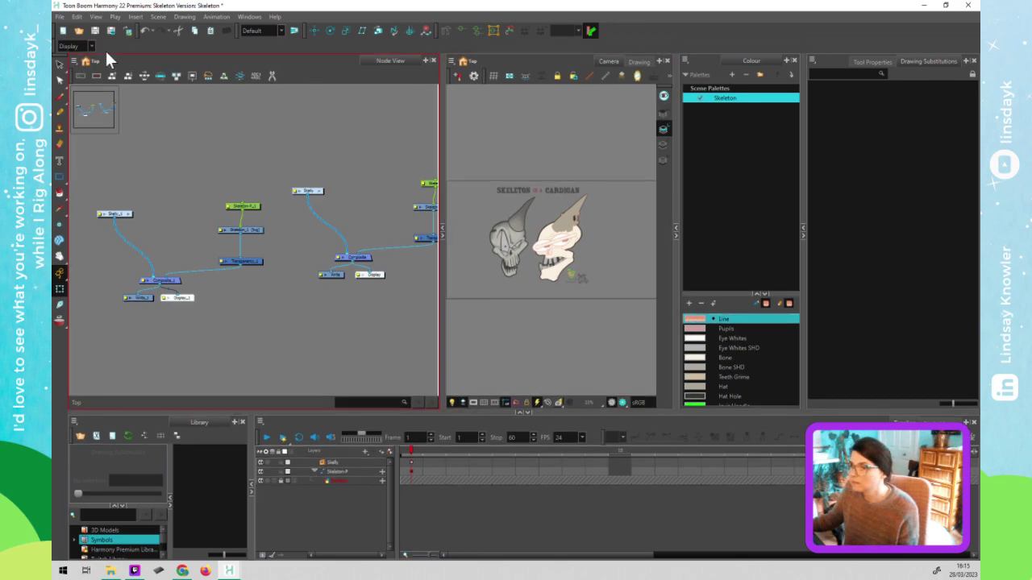
Keep Display as the active display and dock the Display toolbar beside the workspace selector
click(92, 46)
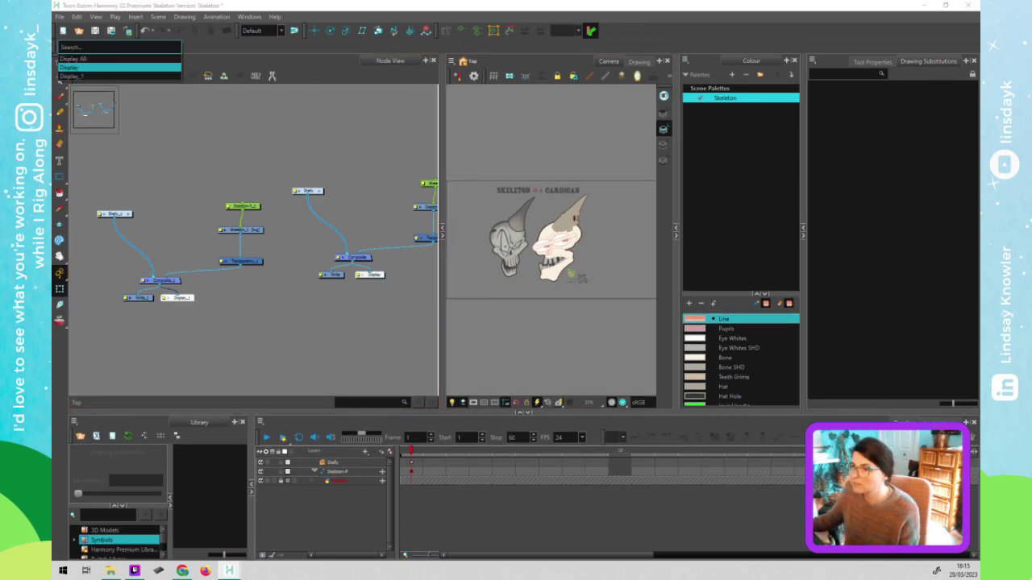
click(70, 67)
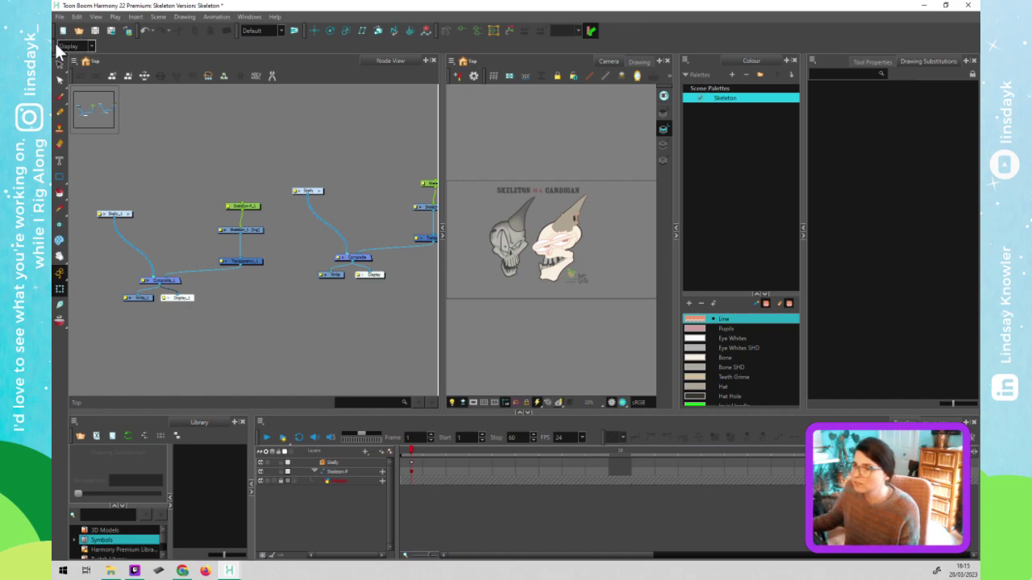
drag(55, 46, 291, 30)
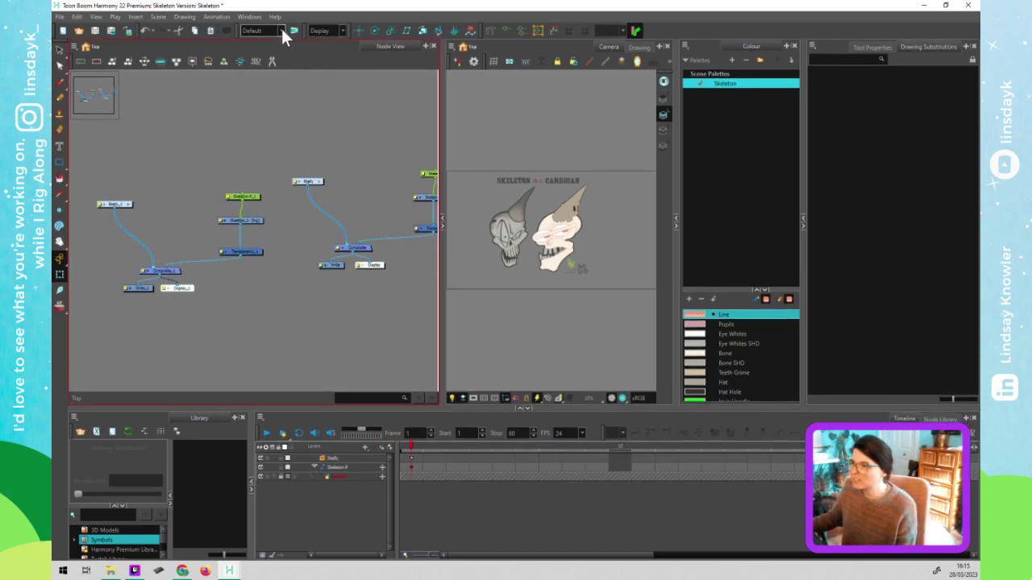
Compare the scene through Display All with the original Display node, ending on Display
click(342, 33)
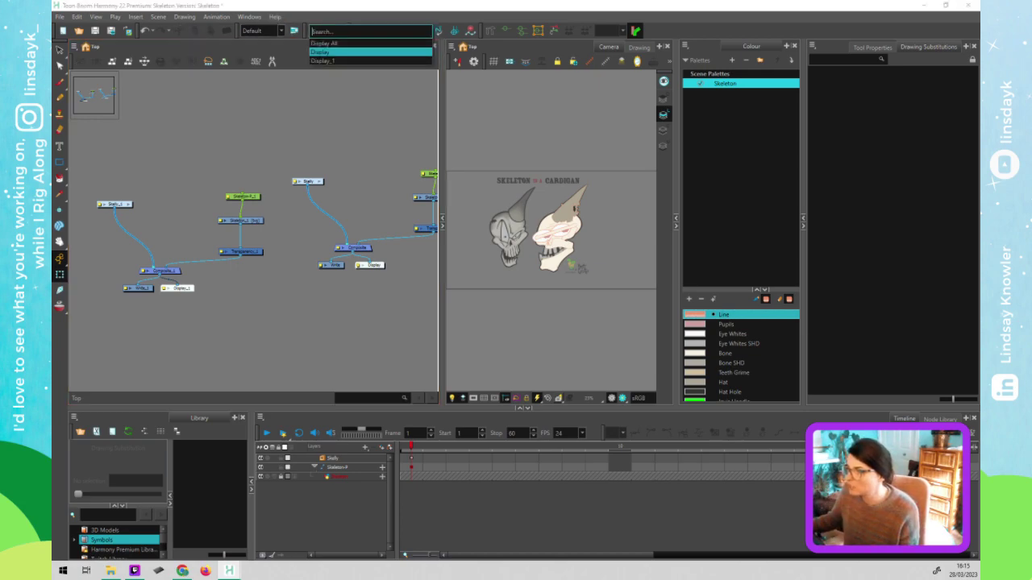
click(348, 44)
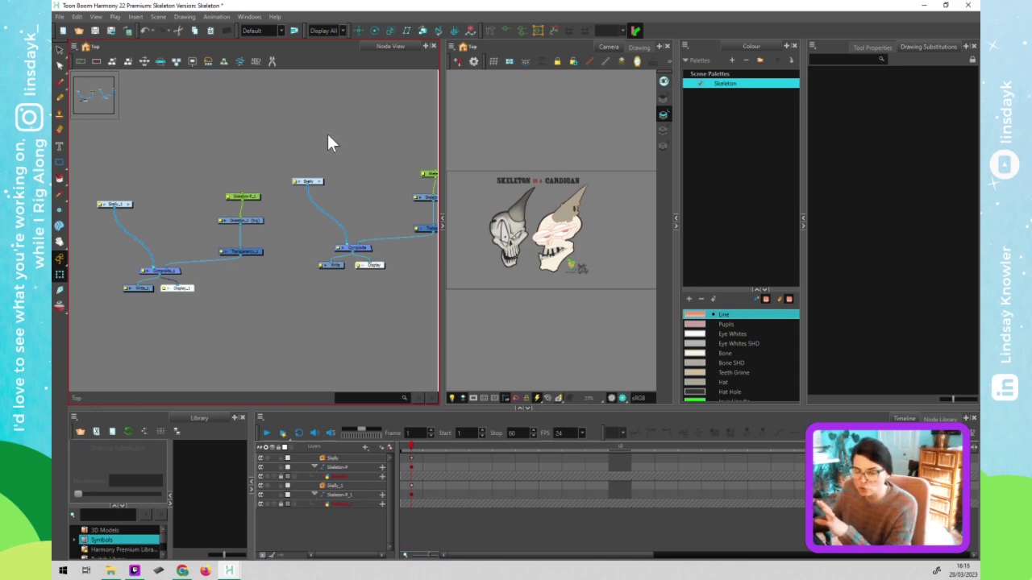
click(330, 30)
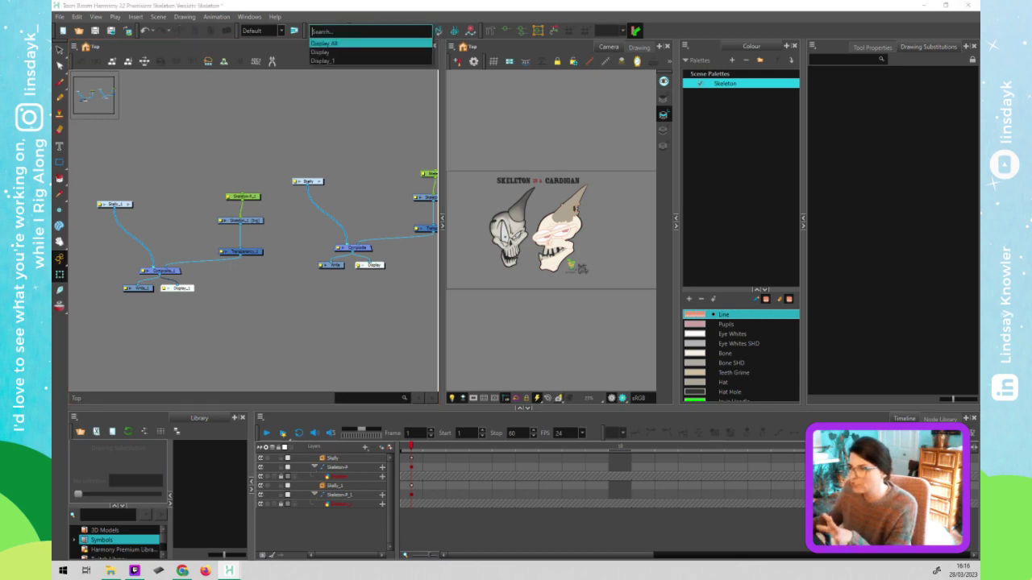
click(333, 60)
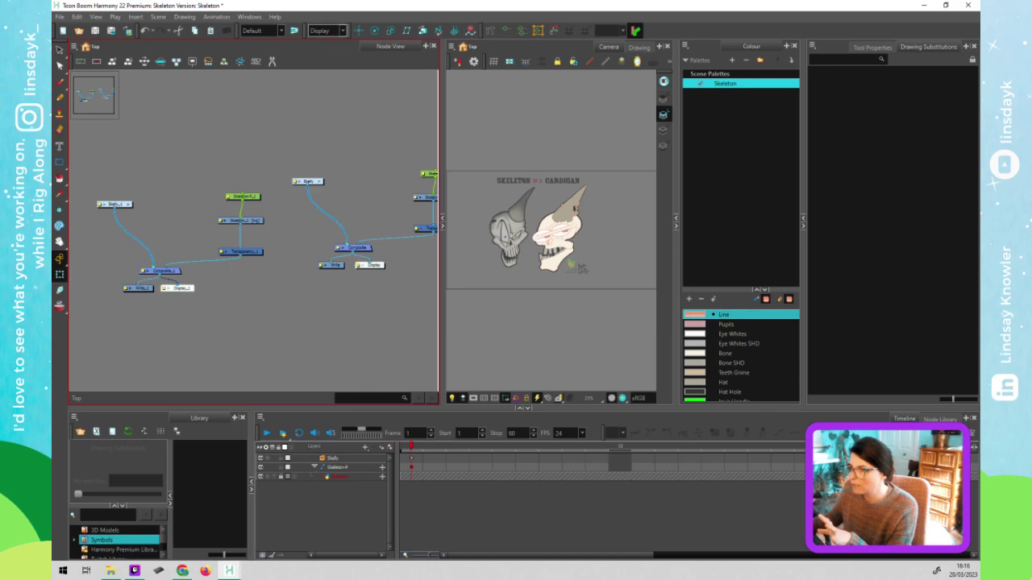
Switch the active display to the copied network's Display_1 node
click(330, 30)
click(330, 56)
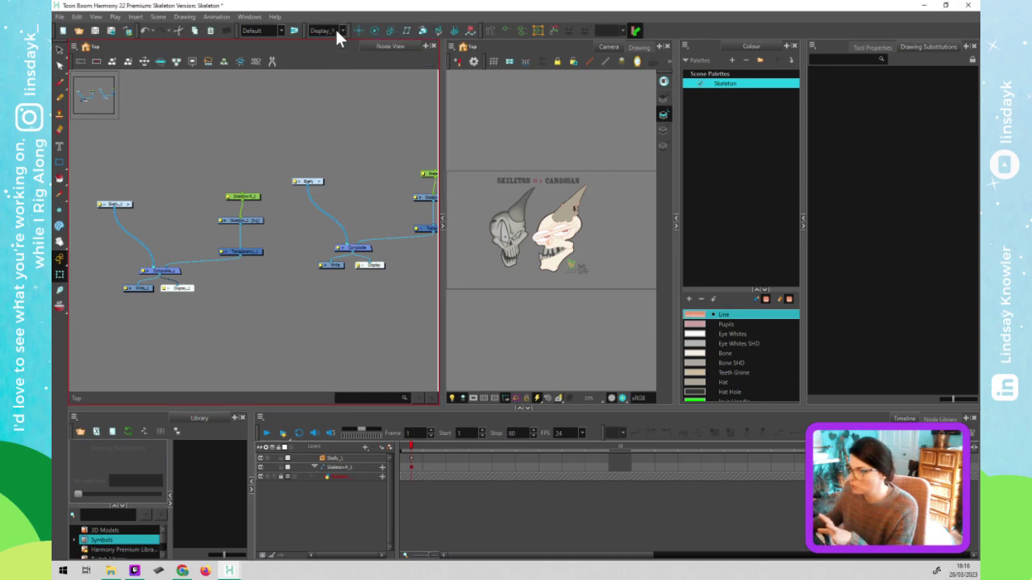
click(337, 32)
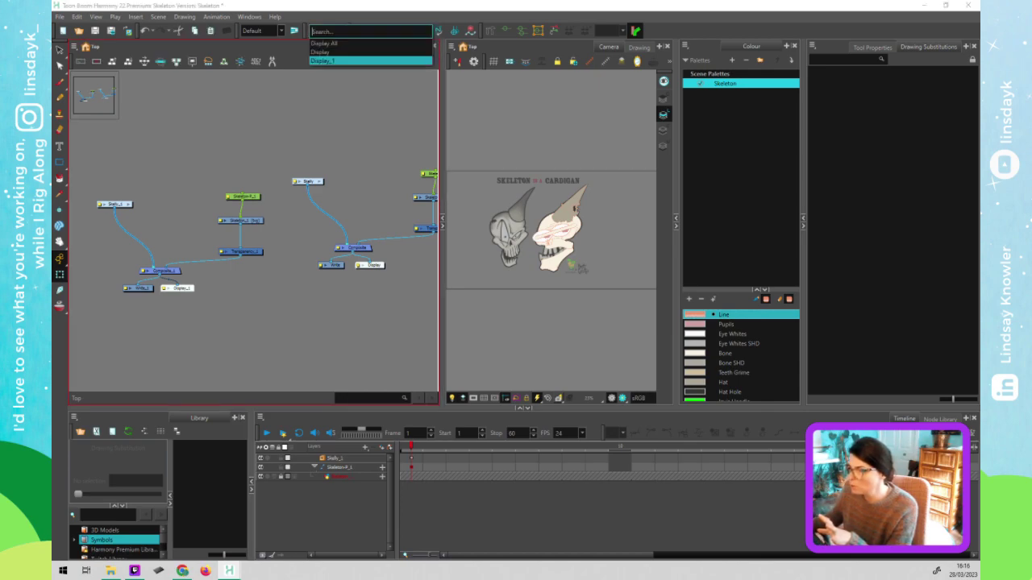
click(319, 128)
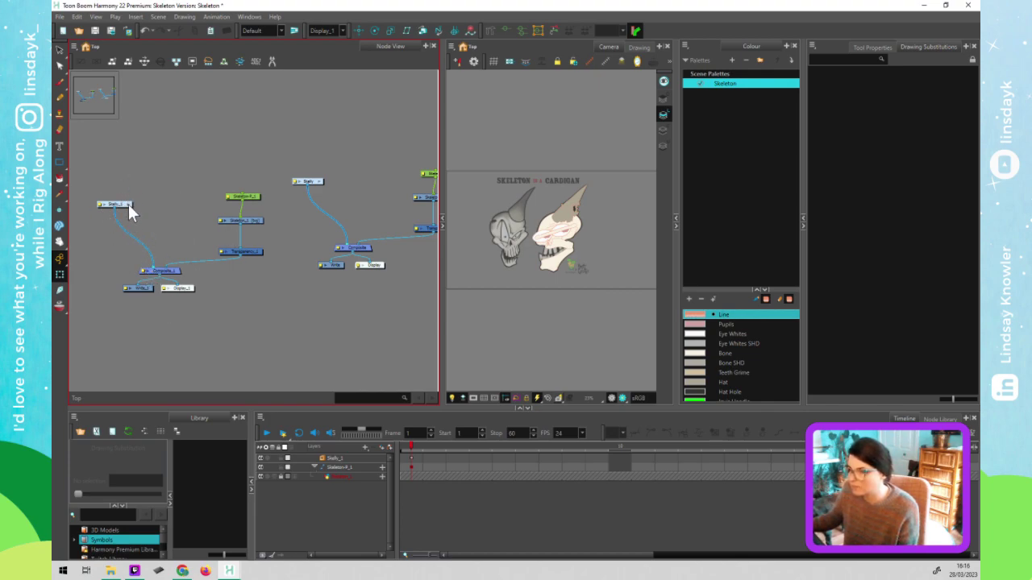
Inside the Skelly_1 group, move the copied skull rig over the front-facing skull sketch, then return to the top-level network
click(128, 204)
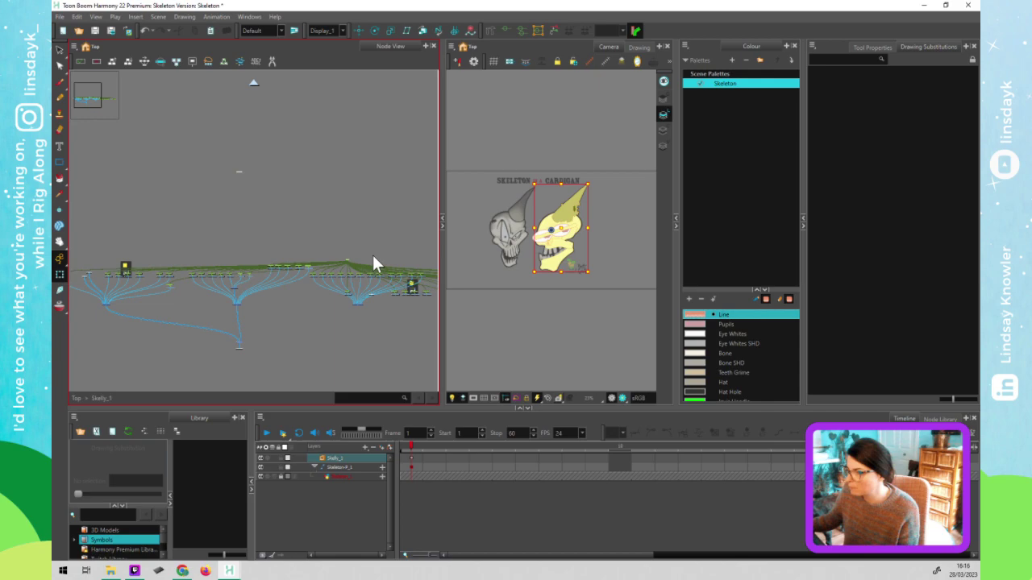
click(574, 232)
drag(531, 229, 482, 229)
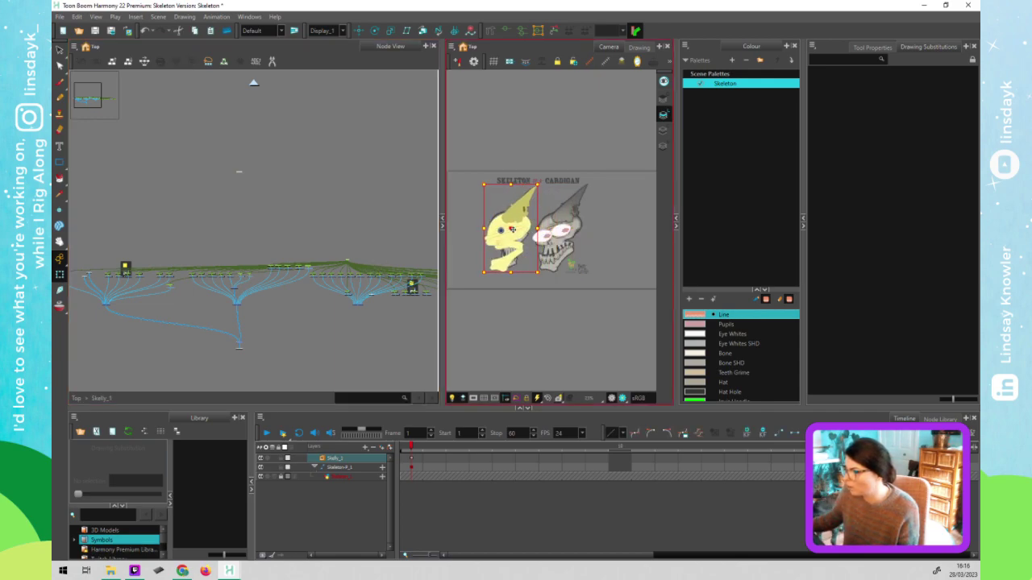
click(293, 178)
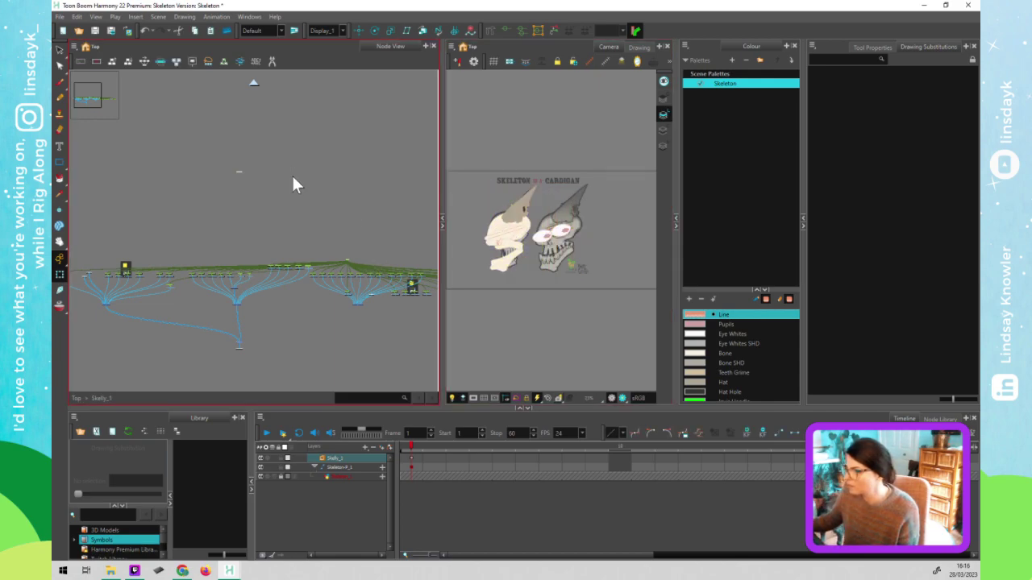
click(253, 84)
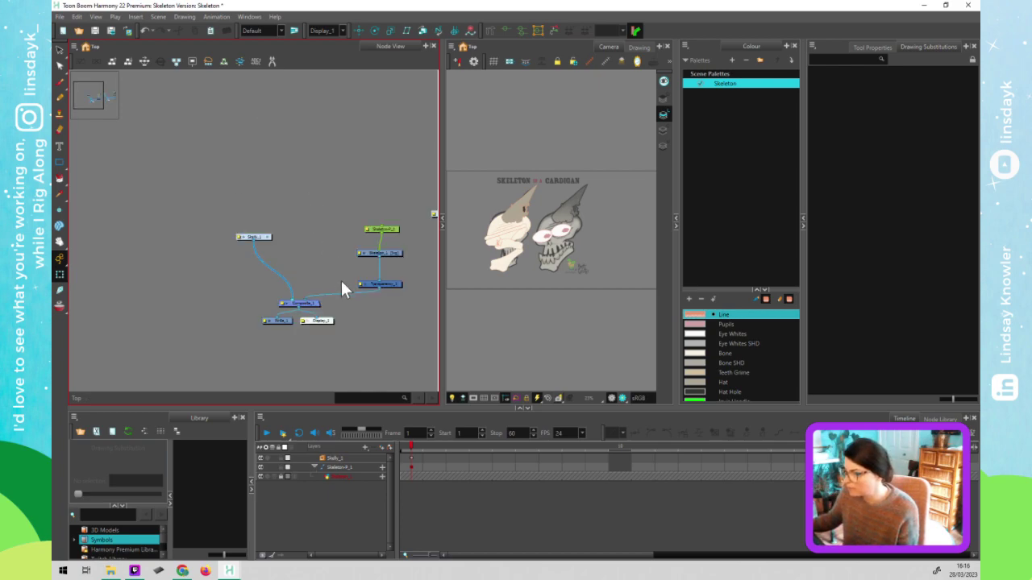
drag(420, 284, 284, 260)
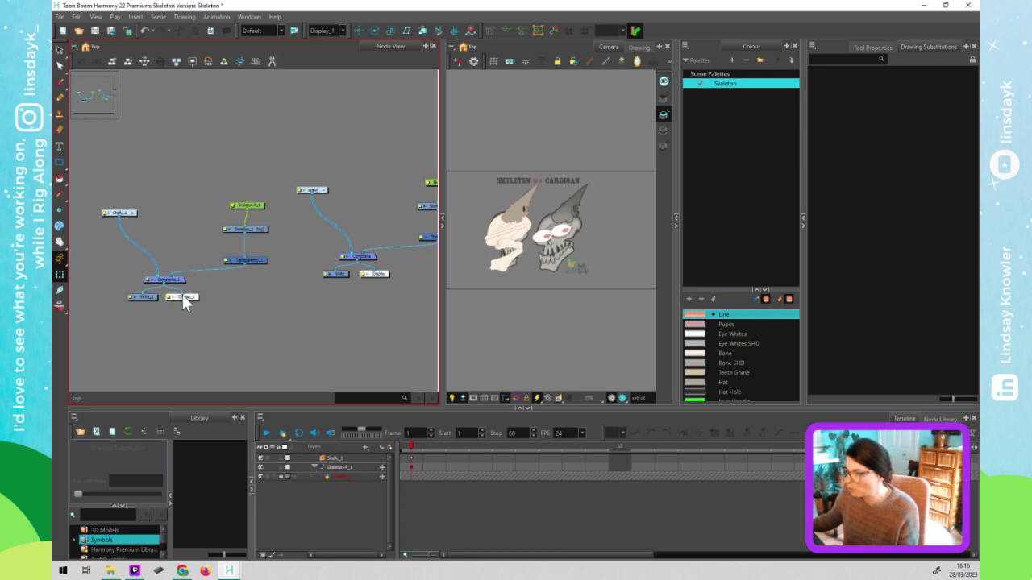
Compare the two networks by alternating the active display between Display and Display_1, ending on Display All
click(501, 235)
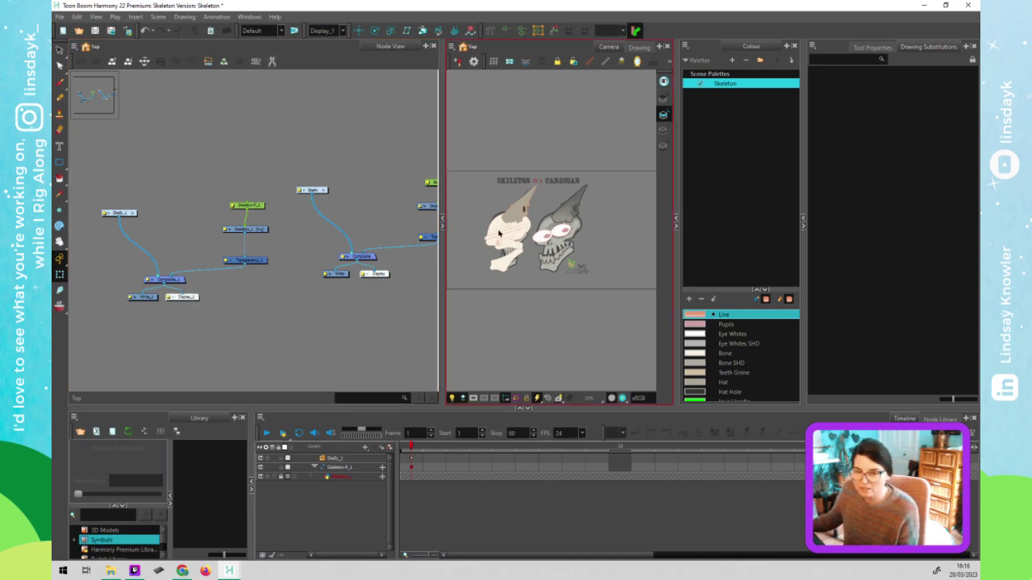
click(383, 276)
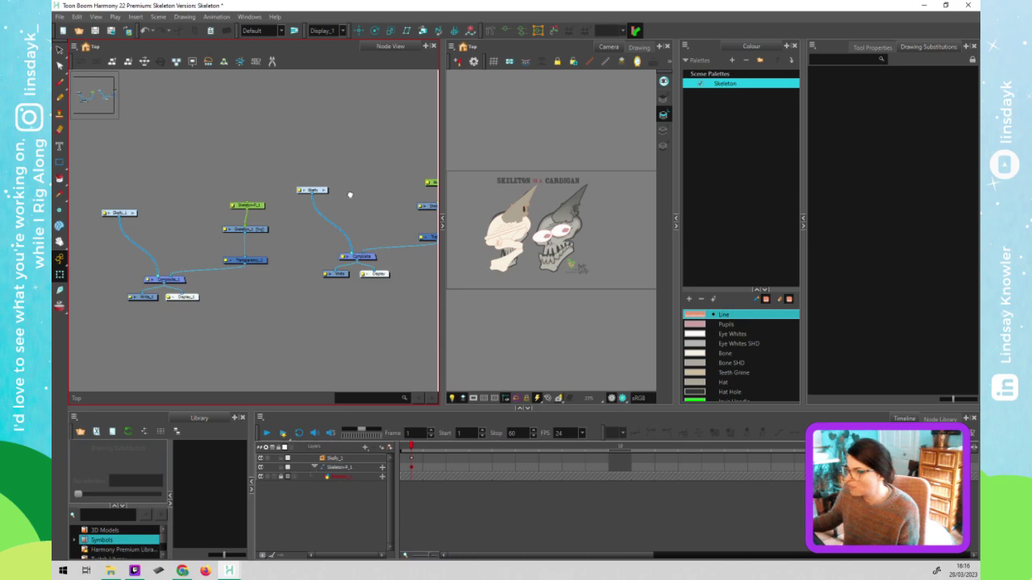
drag(309, 192, 264, 194)
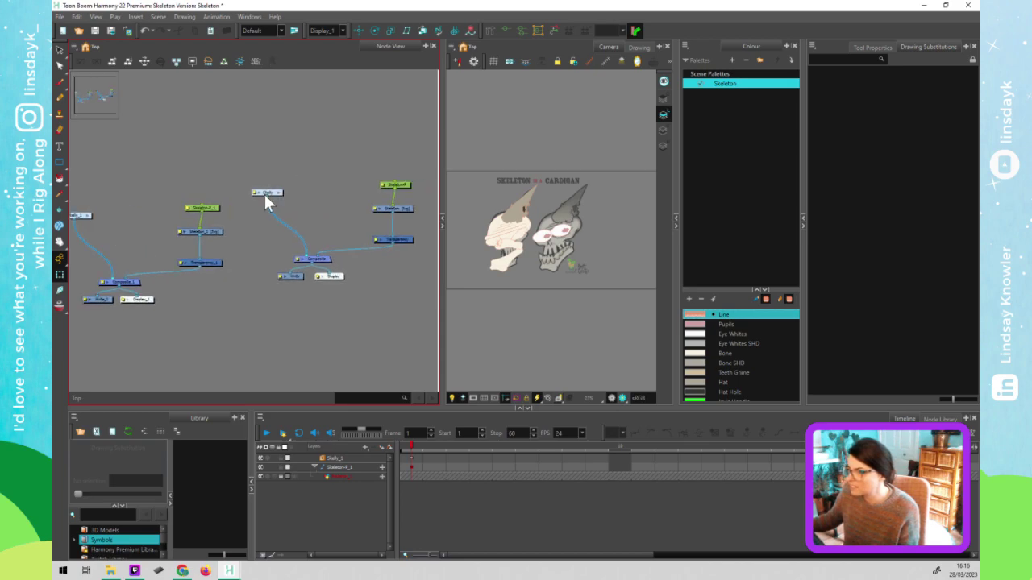
click(341, 30)
click(335, 49)
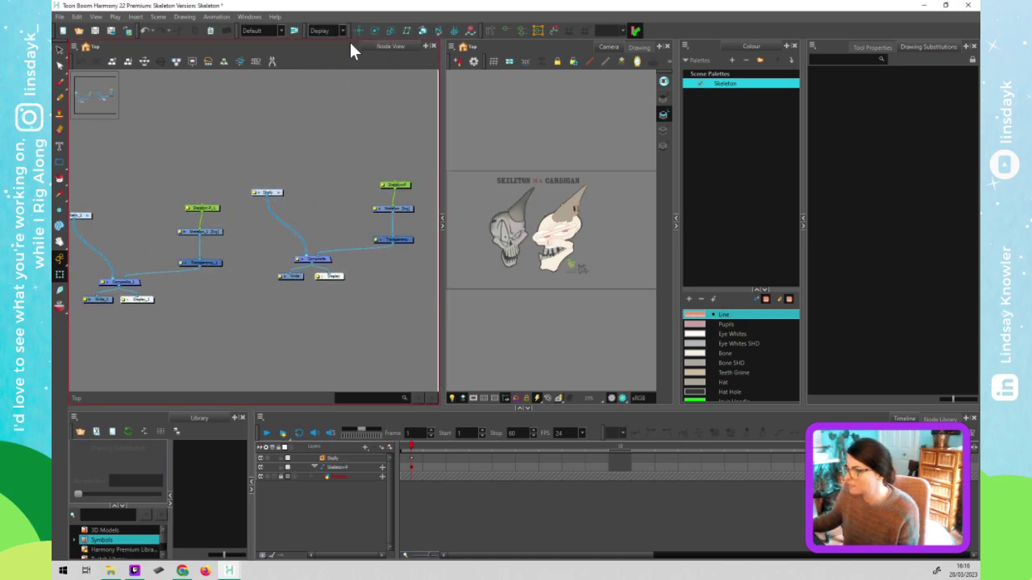
click(339, 27)
click(330, 55)
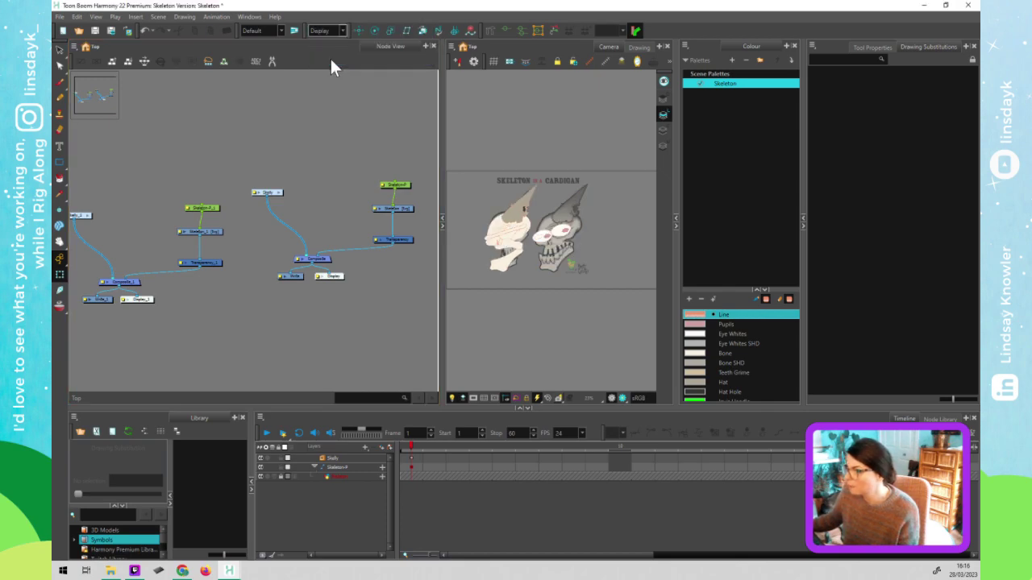
click(337, 27)
click(328, 51)
click(345, 28)
click(339, 43)
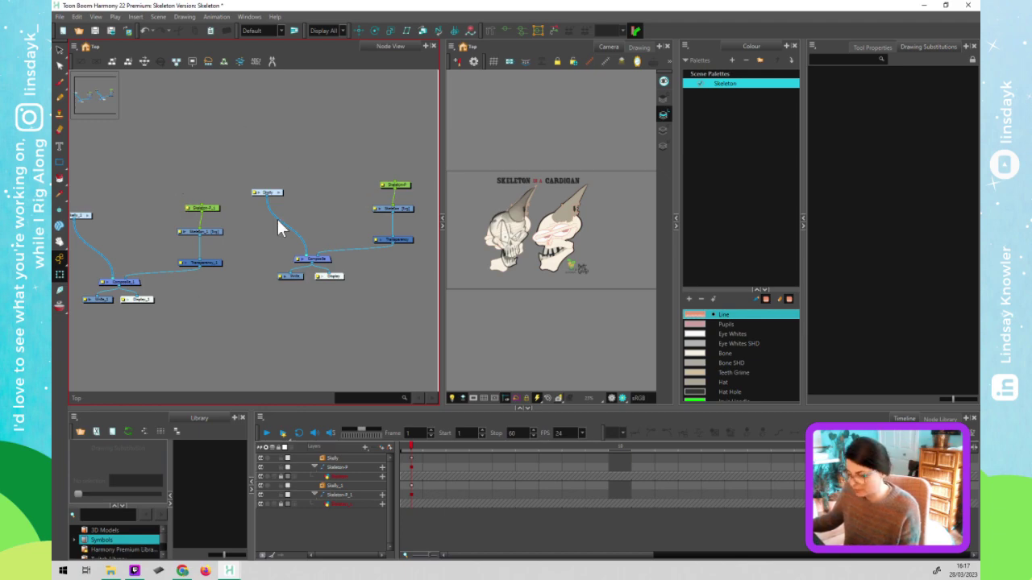
Delete the copied network's Write_1 and Display_1 nodes
scroll(273, 224, down, 2)
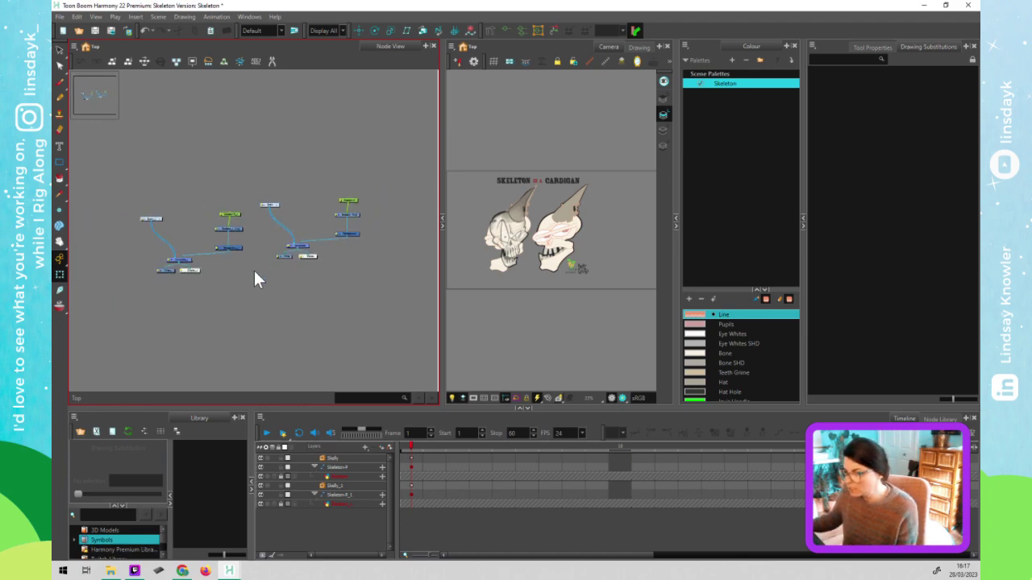
click(313, 258)
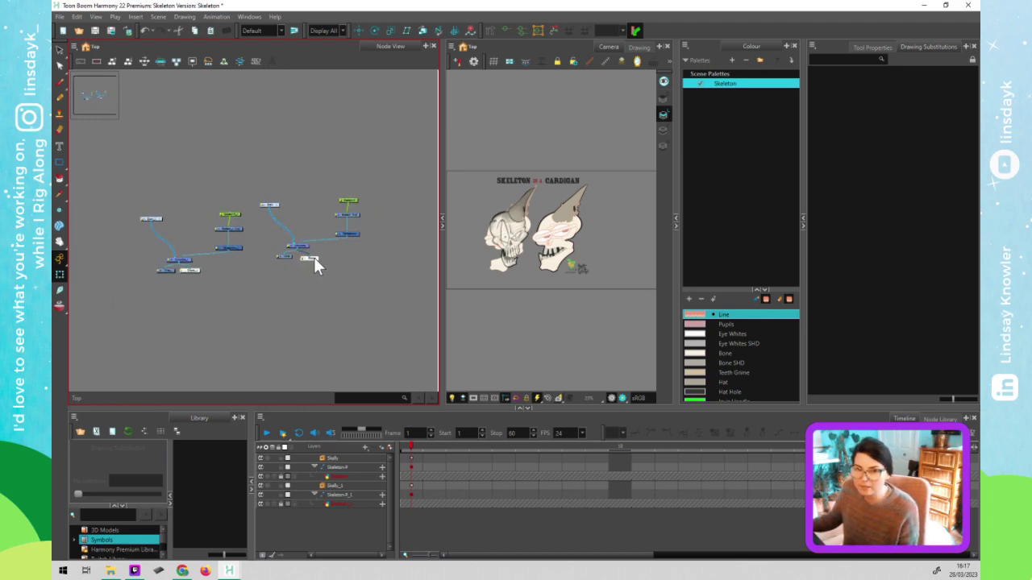
click(288, 255)
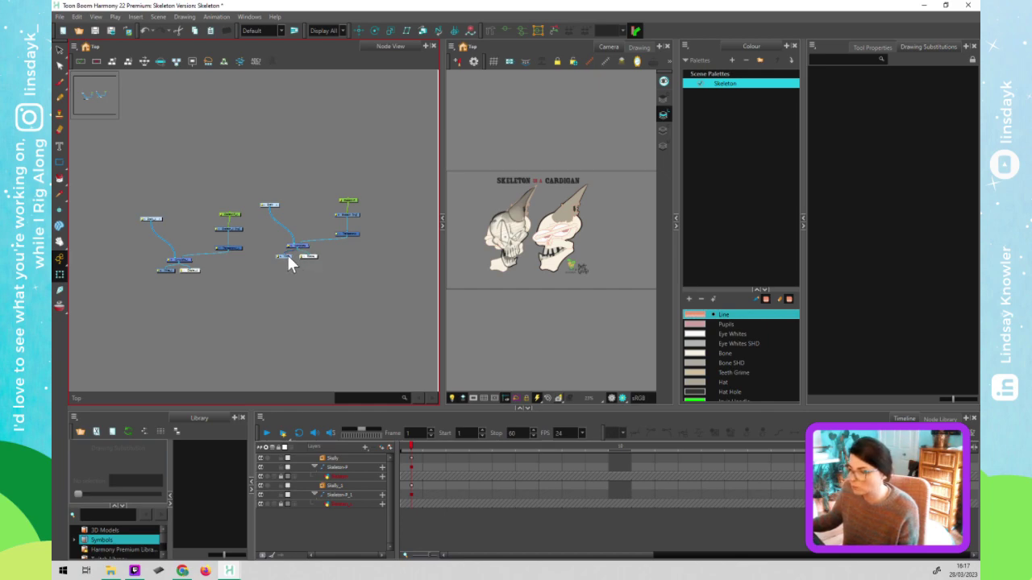
click(289, 257)
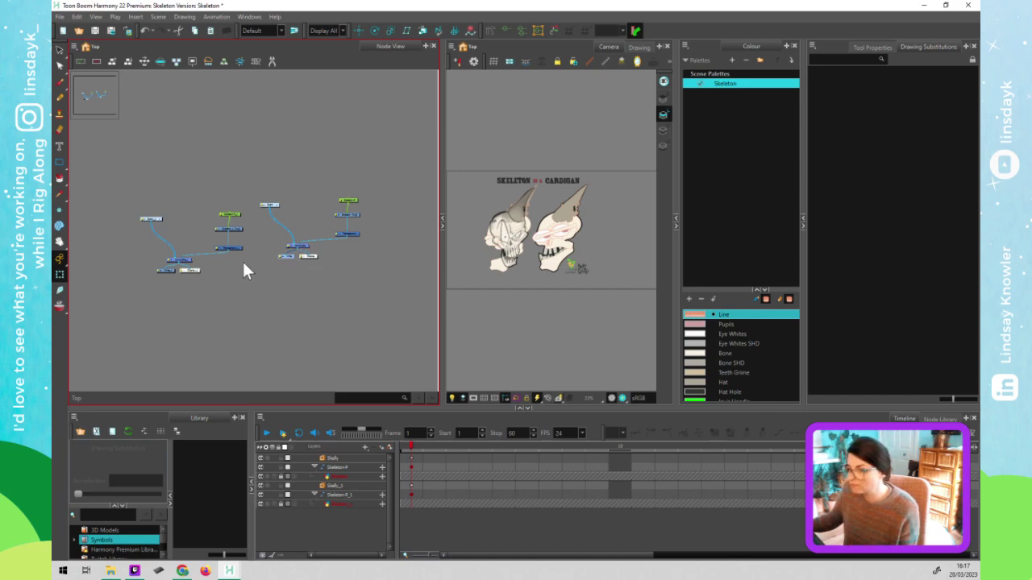
click(196, 272)
click(159, 282)
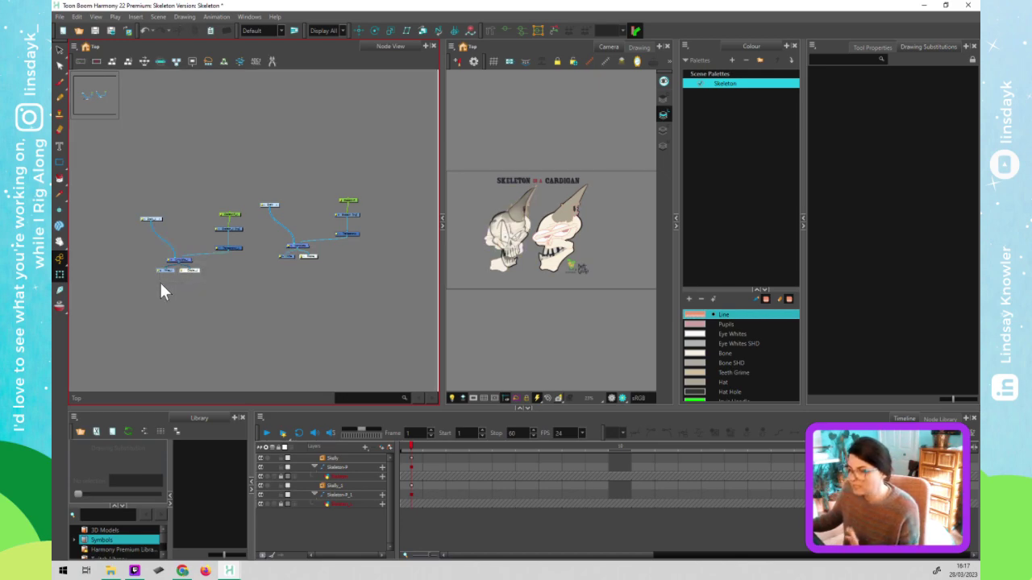
key(Delete)
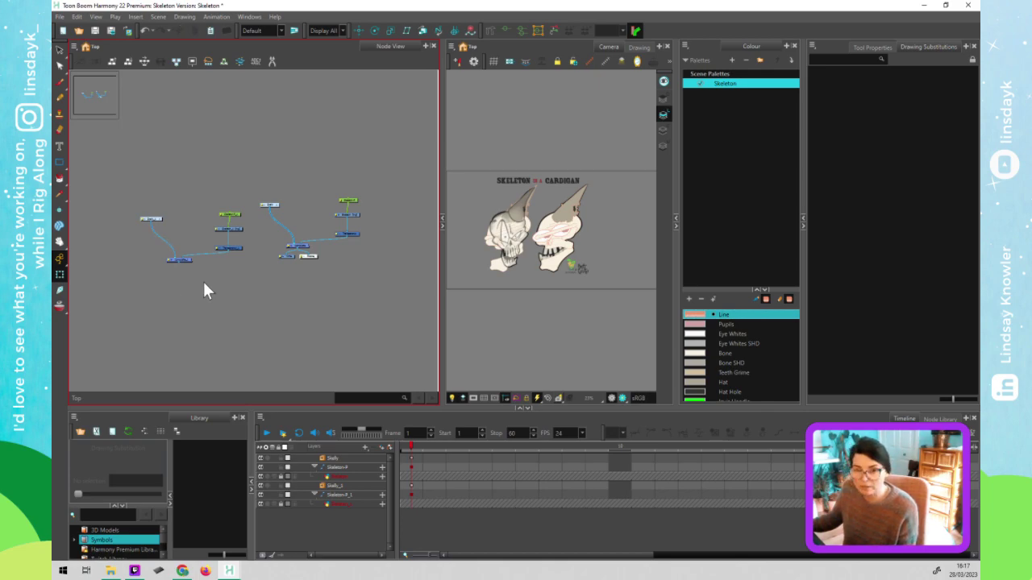
Check the scene through the remaining Display node and return the active display to Display All
click(321, 31)
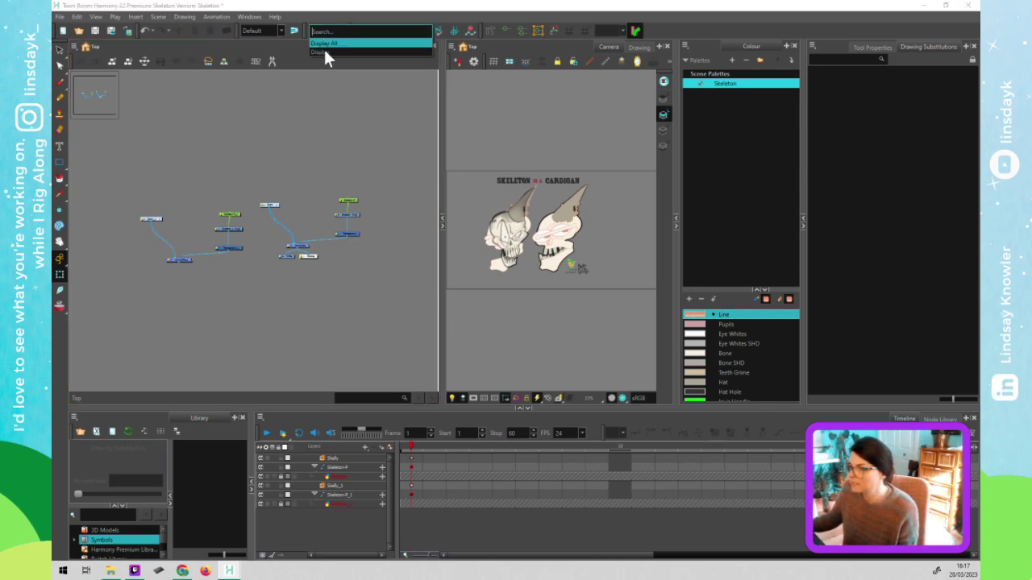
click(323, 51)
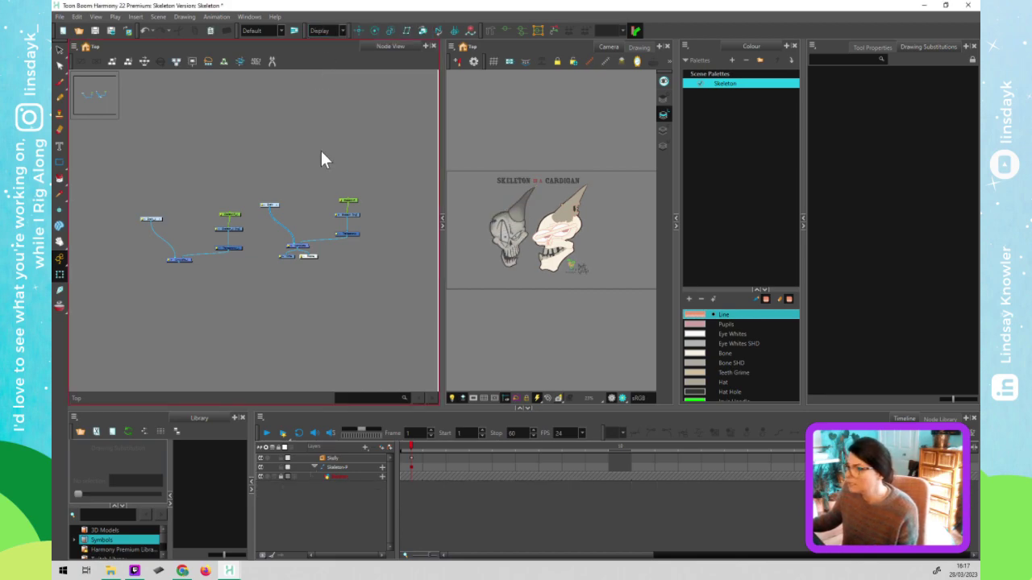
click(327, 32)
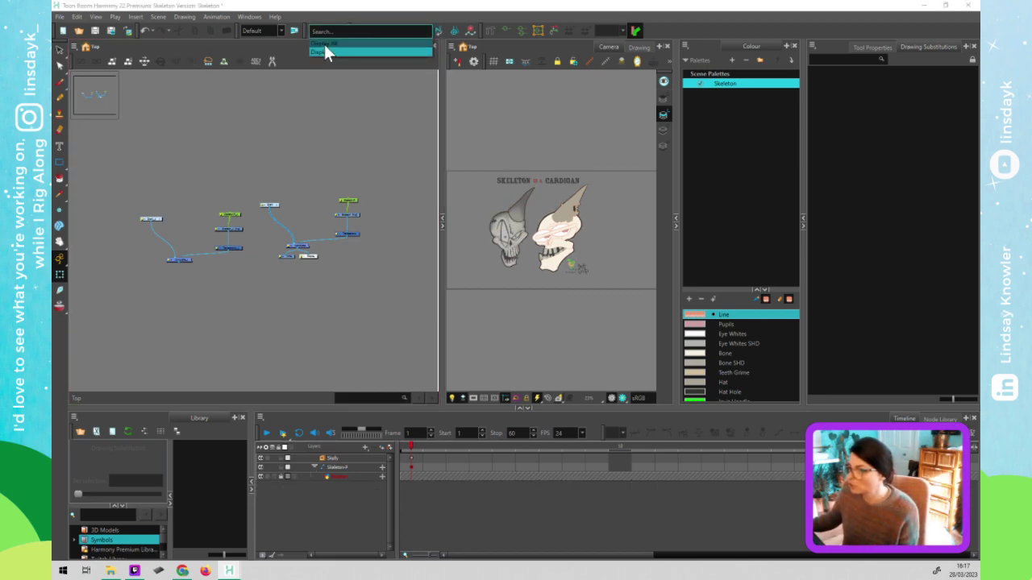
click(324, 43)
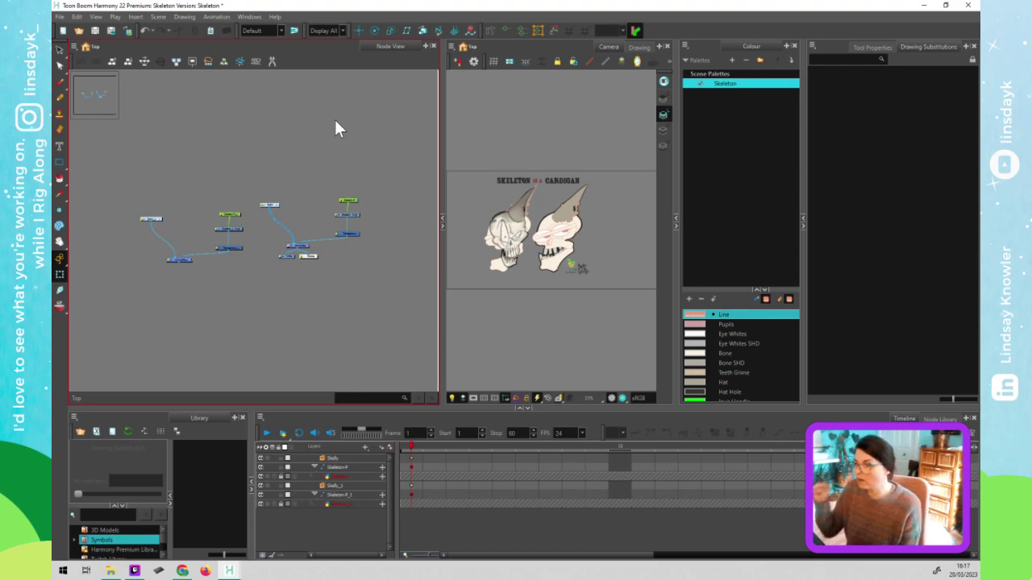
Lower the original Composite with its output nodes and connect Composite_1 into the original Composite
click(184, 261)
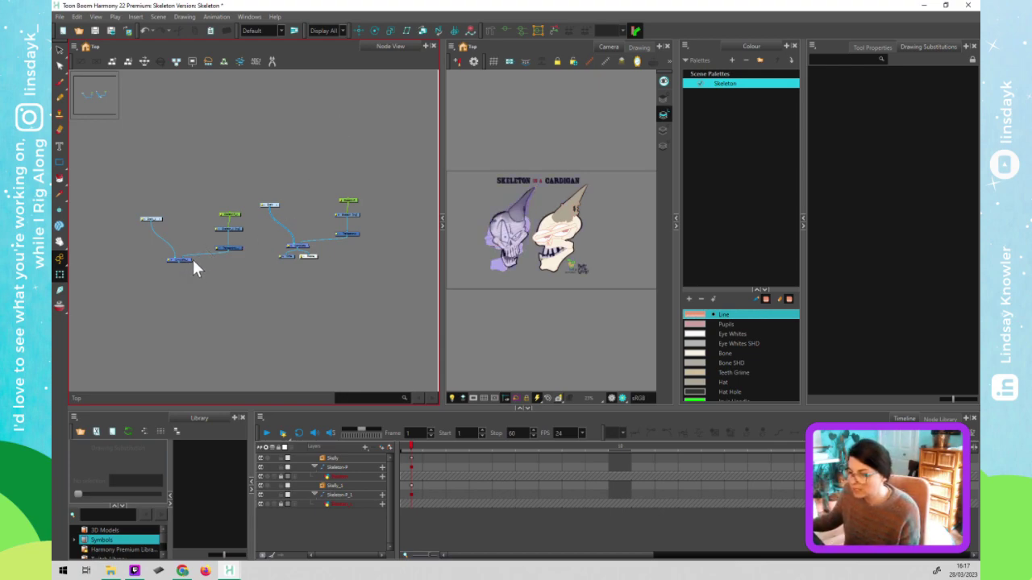
click(311, 256)
mouse_move(315, 256)
mouse_down()
mouse_move(313, 244)
mouse_move(282, 269)
mouse_move(322, 274)
mouse_up()
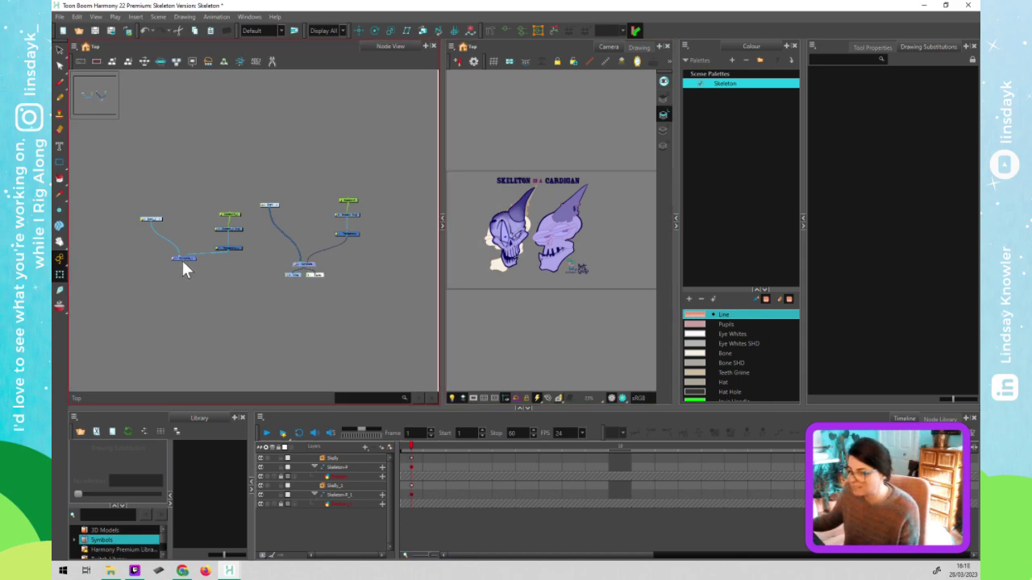
drag(182, 263, 298, 261)
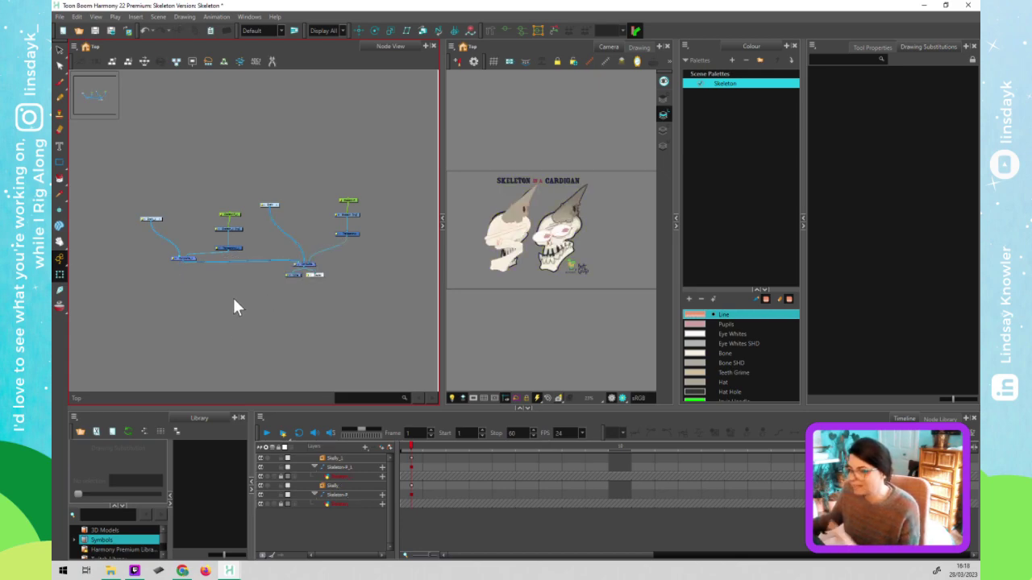
Set the active display to Display and disconnect Composite_1 from the original Composite
click(327, 30)
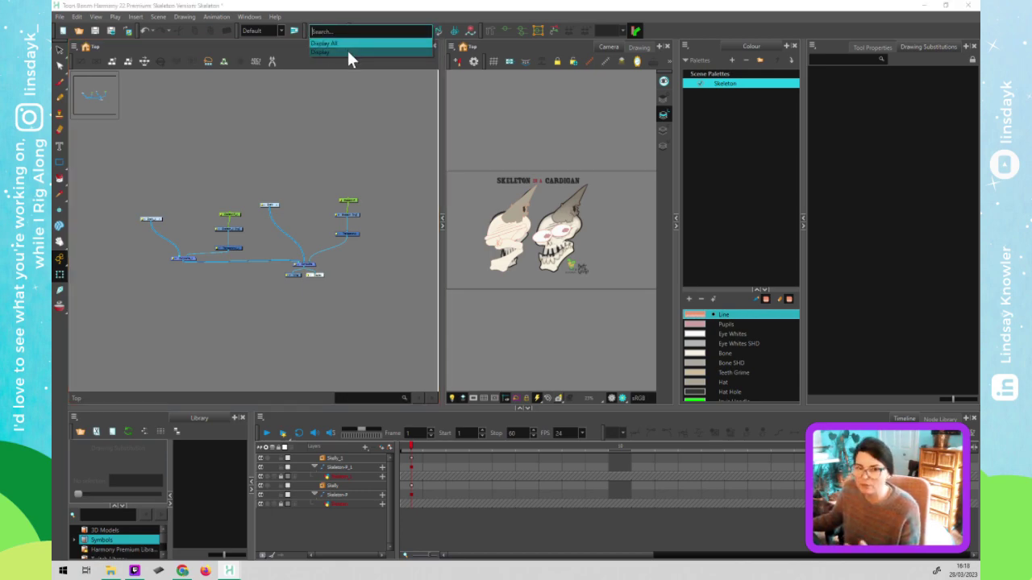
click(349, 52)
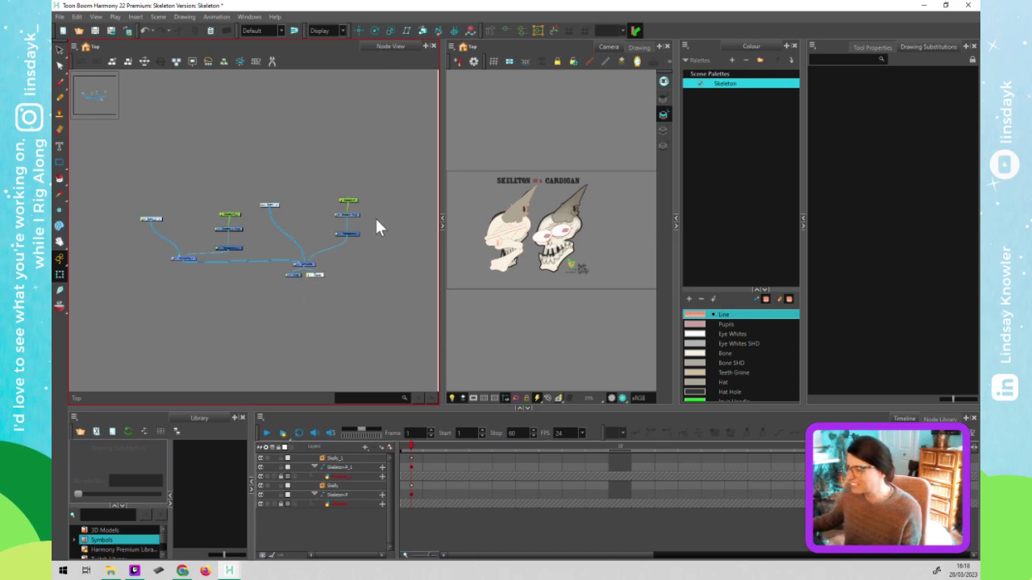
drag(298, 261, 287, 258)
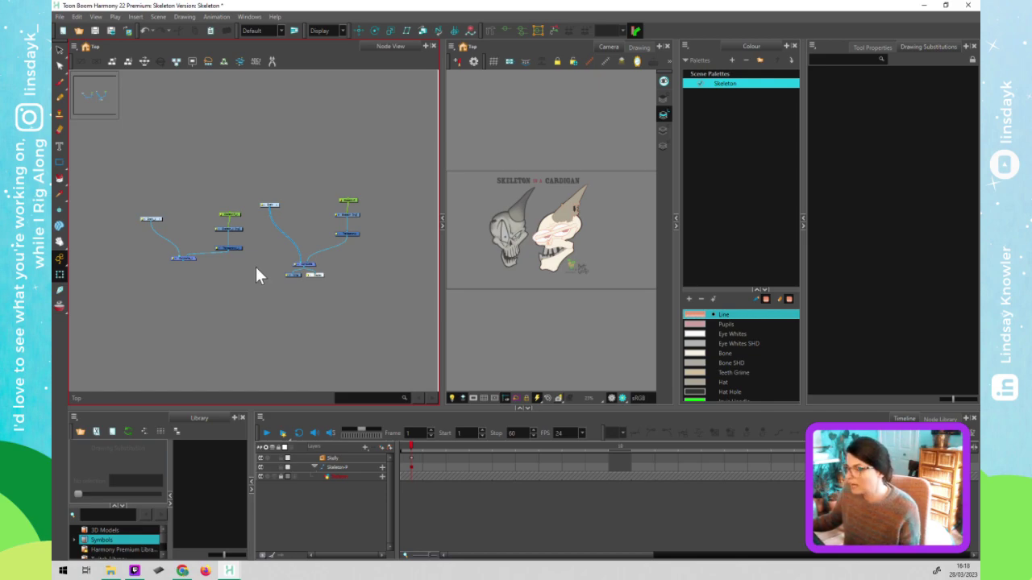
Delete the copied sketch's peg, drawing and transparency nodes from the duplicate network
drag(217, 273, 216, 278)
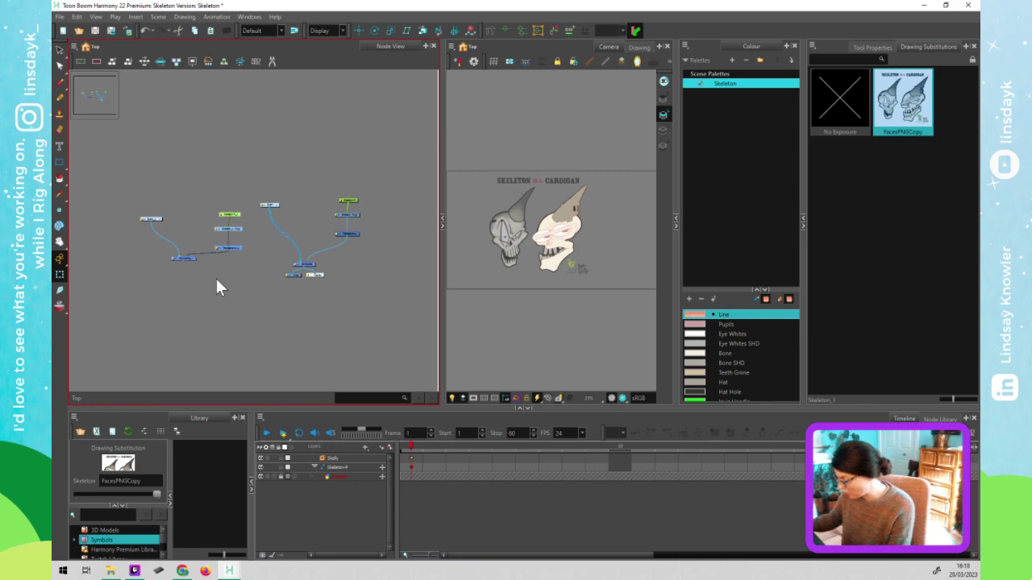
key(Delete)
click(544, 296)
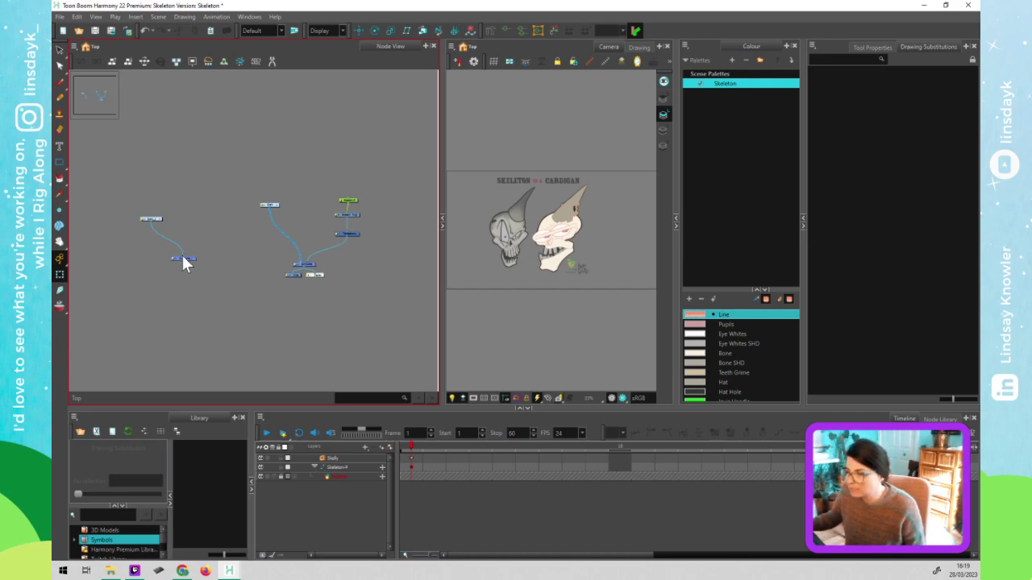
Replace Composite_1 by connecting Skelly_1 directly to the original Composite, and place Skelly_1 beside the Skelly group
drag(182, 256, 299, 267)
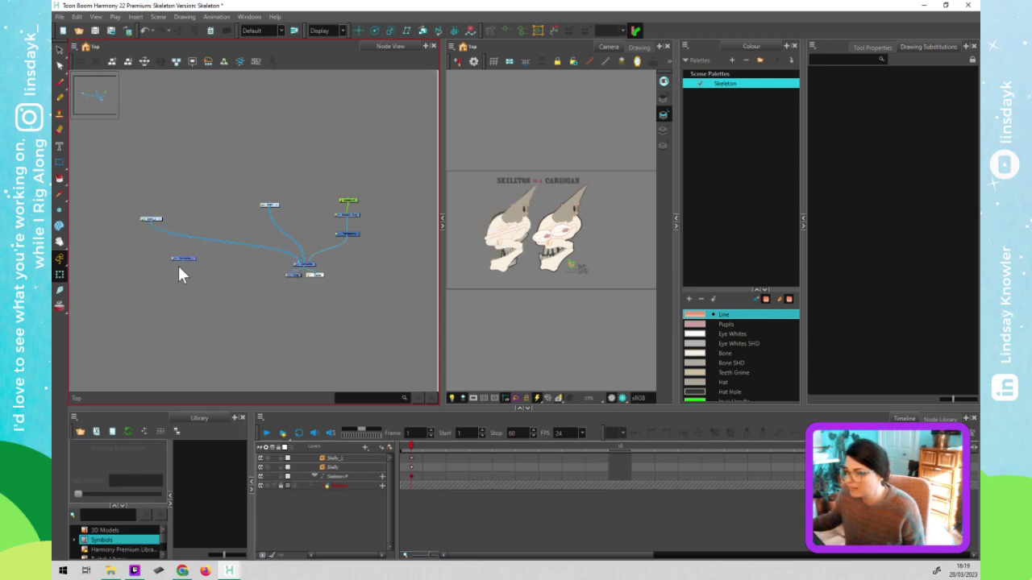
key(Delete)
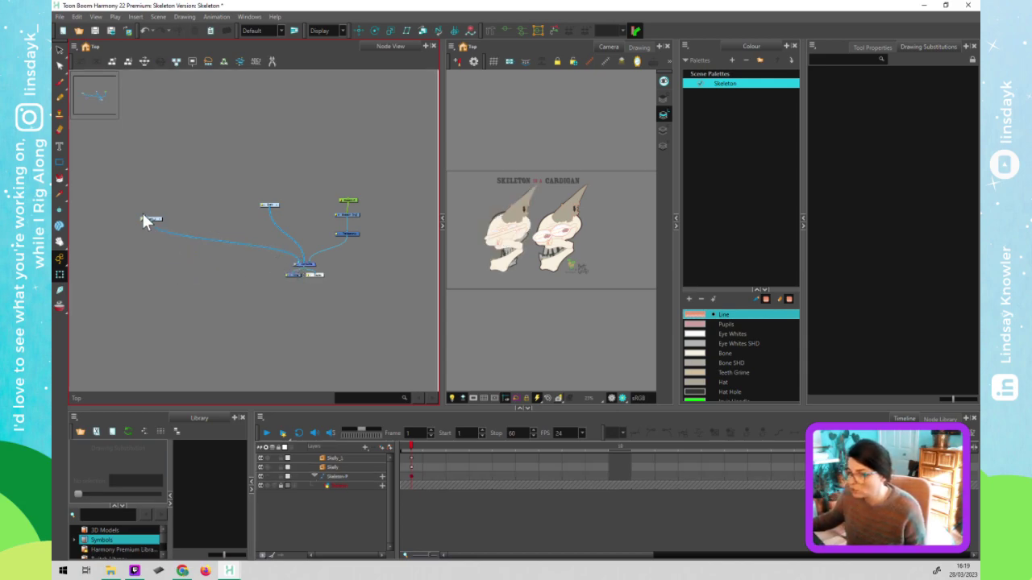
click(155, 219)
mouse_move(154, 218)
mouse_down()
mouse_move(178, 203)
mouse_move(240, 204)
mouse_up()
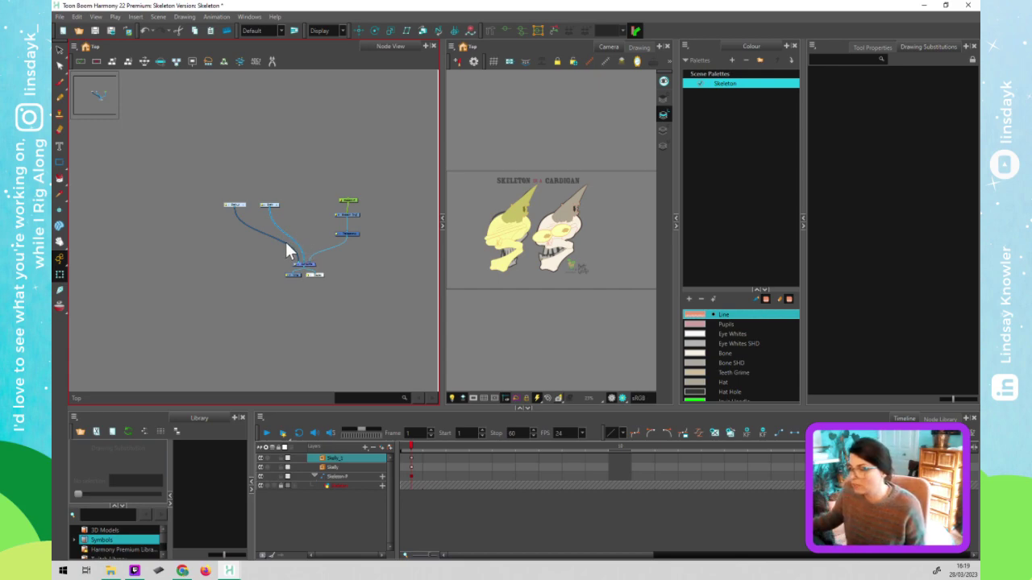
Disconnect both Skelly_1 and Skelly from the Composite, and reconnect only Skelly_1 to it
click(269, 233)
click(261, 235)
key(Delete)
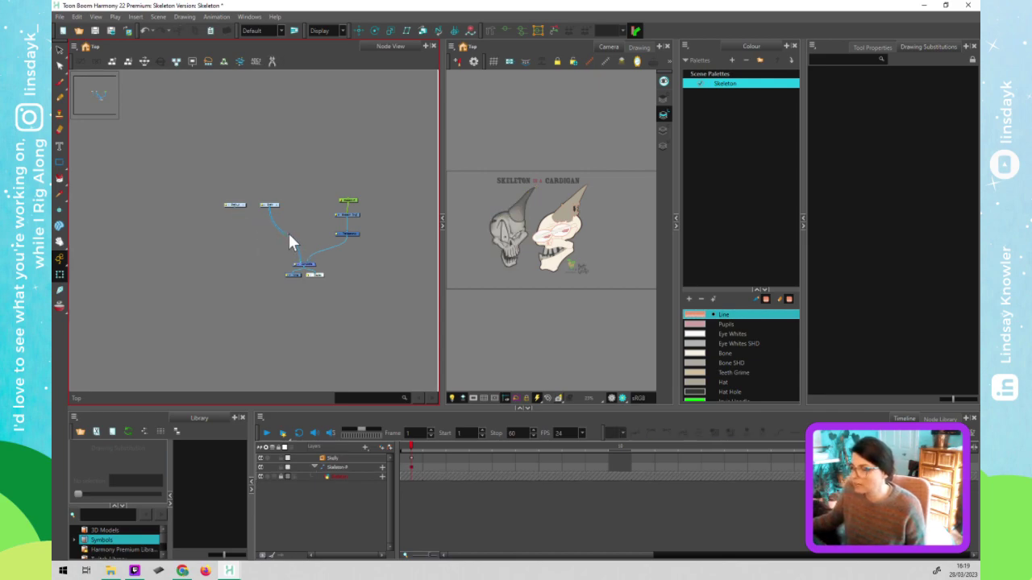
click(283, 229)
key(Delete)
drag(235, 208, 297, 264)
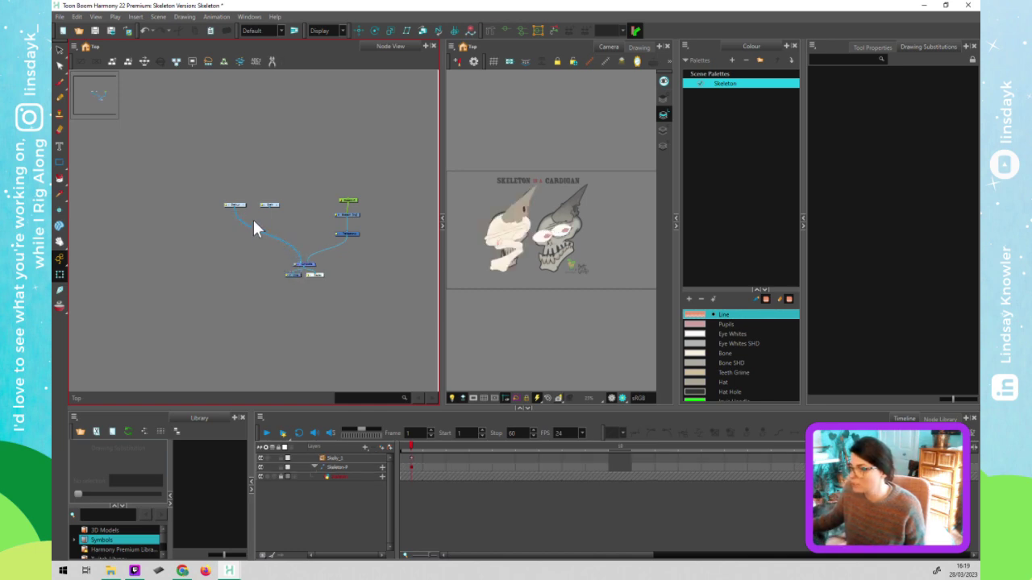
Disable the Skelly_1 group and reconnect the Skelly group to the Composite
click(243, 190)
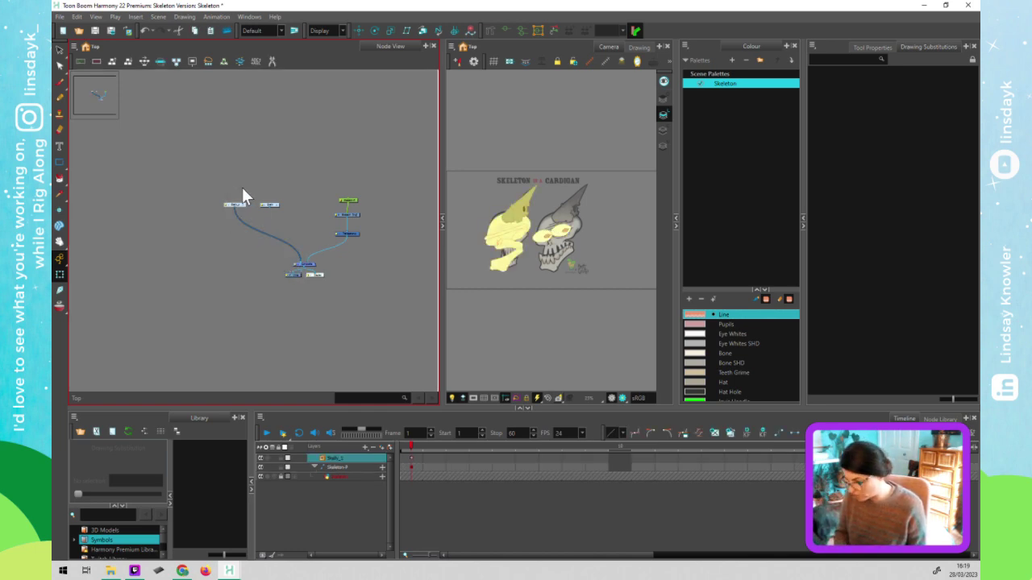
key(d)
click(393, 460)
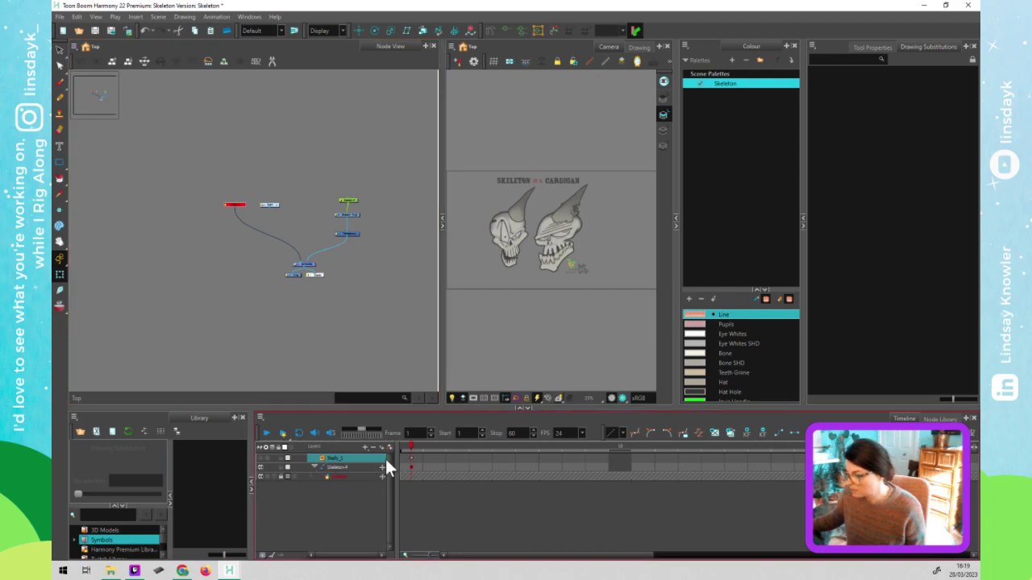
click(273, 211)
drag(272, 211, 307, 265)
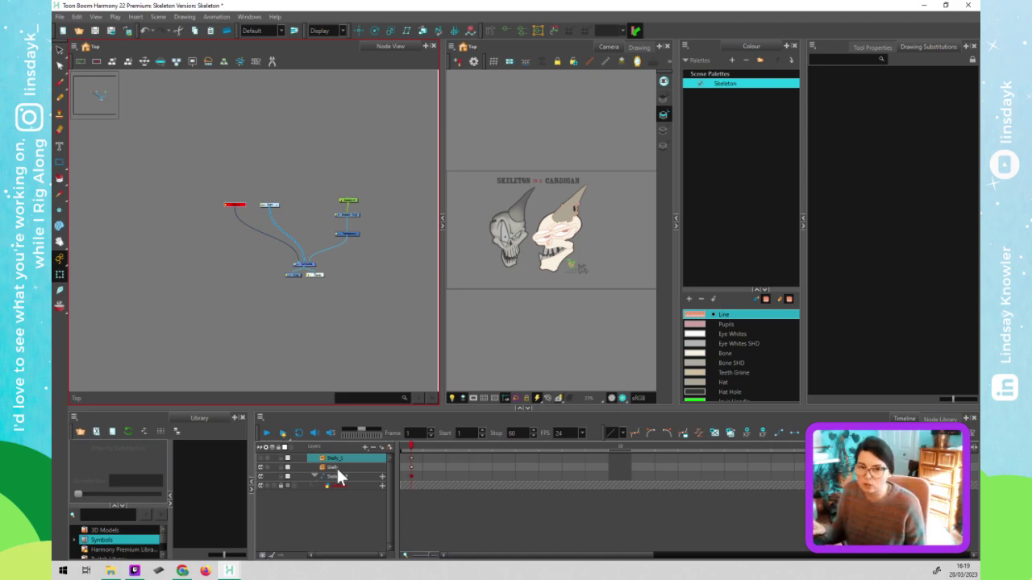
Disconnect the disabled Skelly_1 group from the Composite and delete it from the node network
click(336, 470)
click(302, 265)
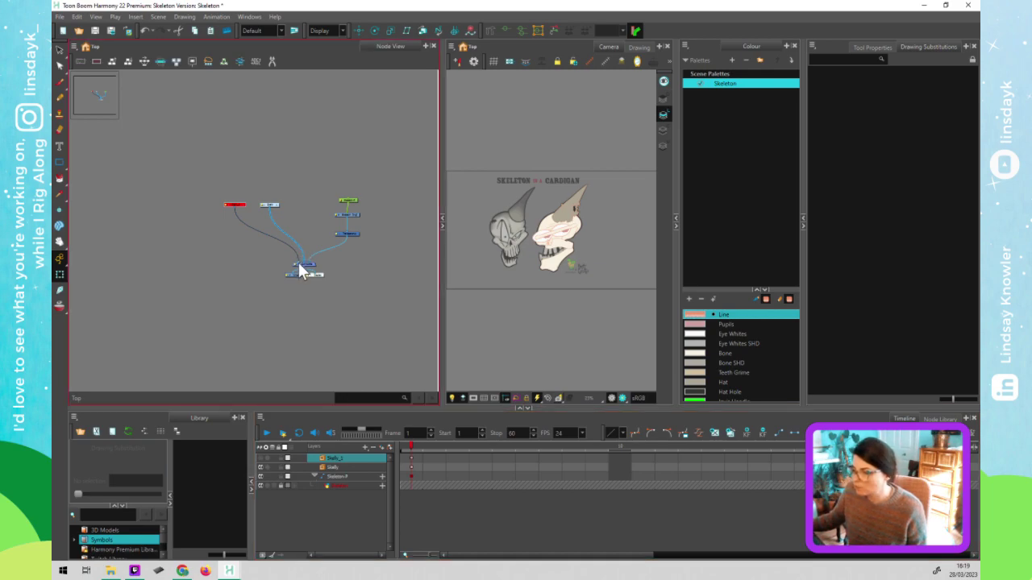
drag(299, 263, 288, 260)
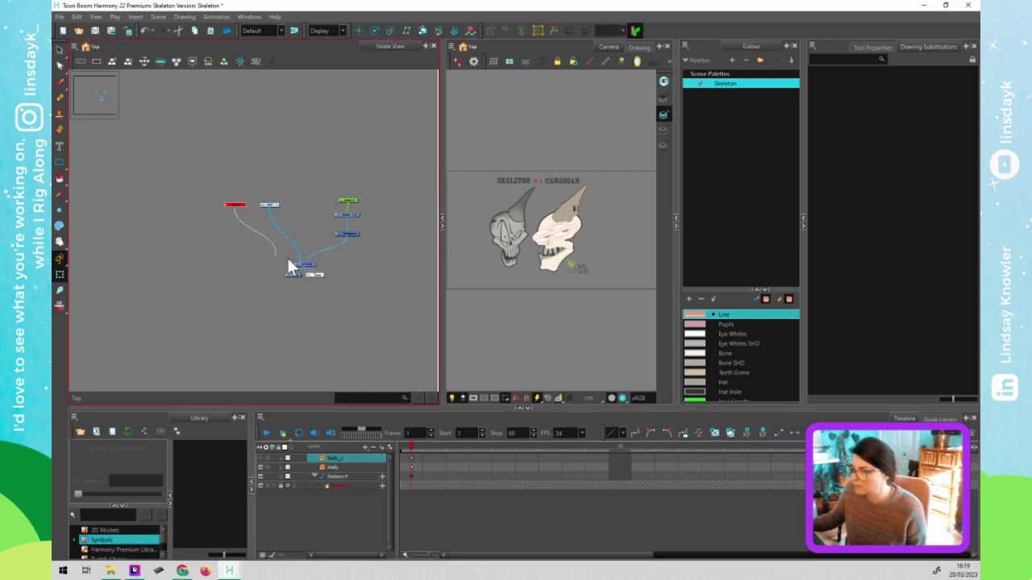
key(Delete)
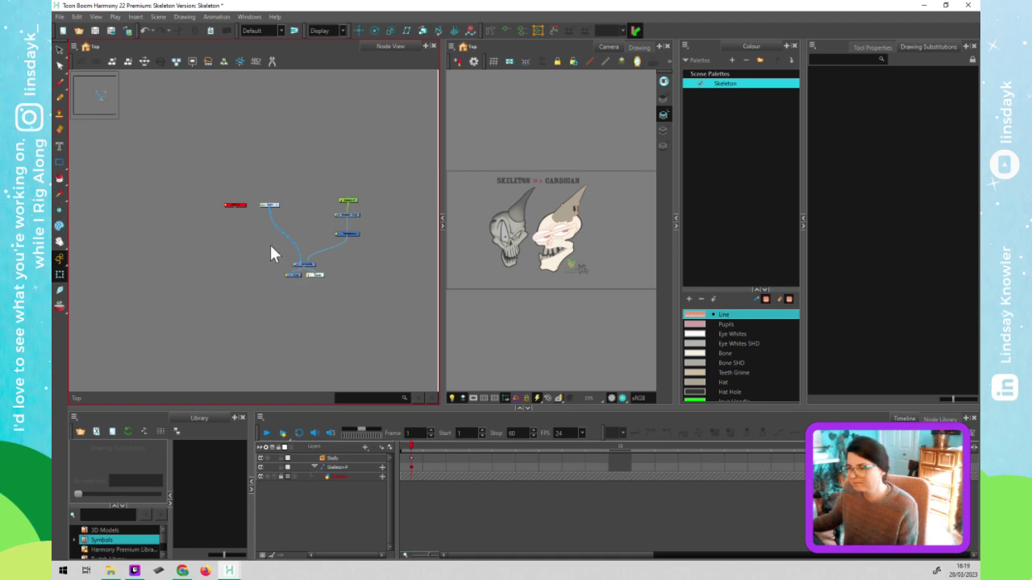
click(237, 206)
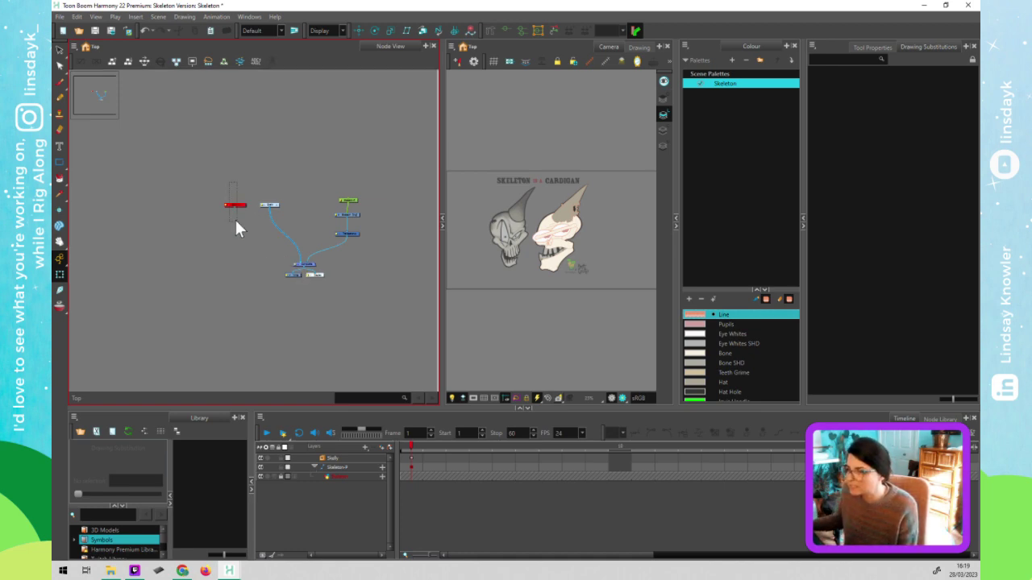
key(Delete)
click(529, 296)
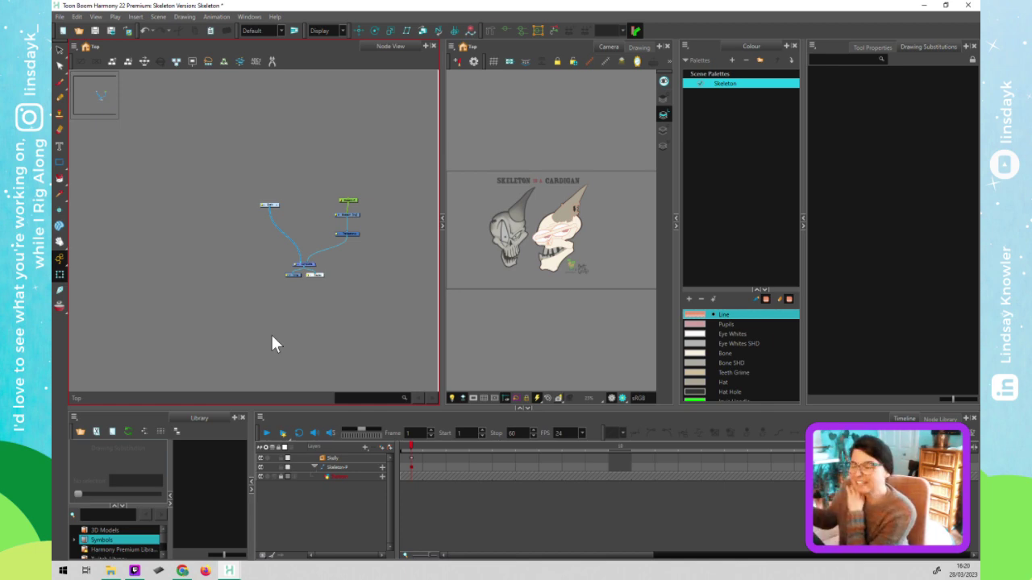
Switch to Chrome to view the Dialogue mouth chart, and lower its window to uncover the skull artwork in Harmony
click(212, 557)
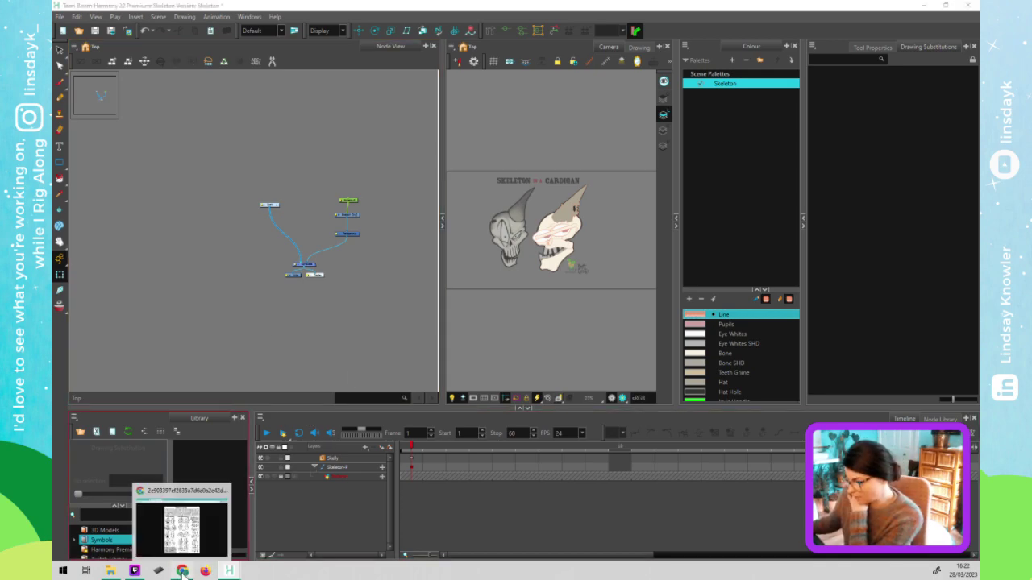
click(183, 571)
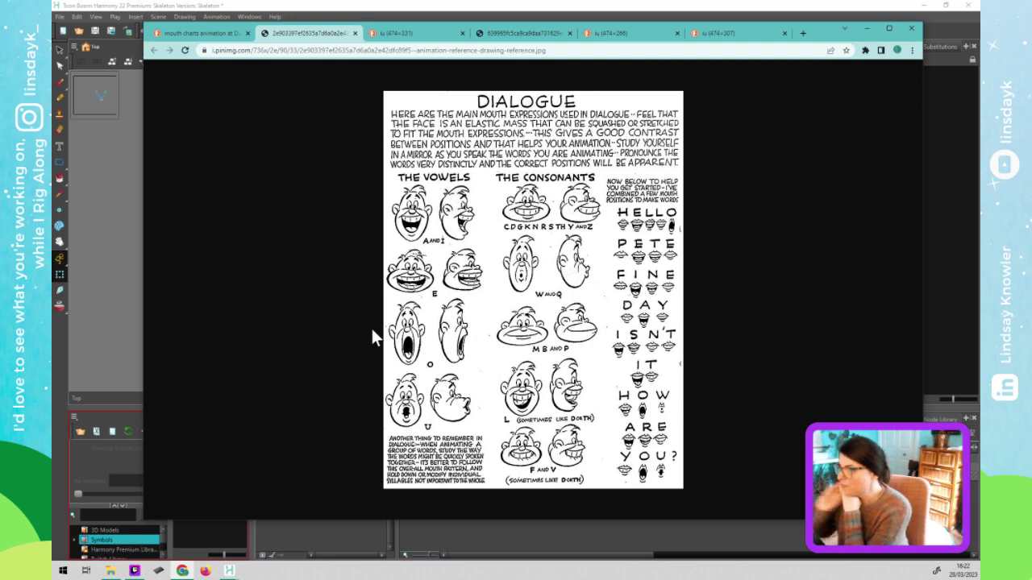
drag(824, 31, 824, 394)
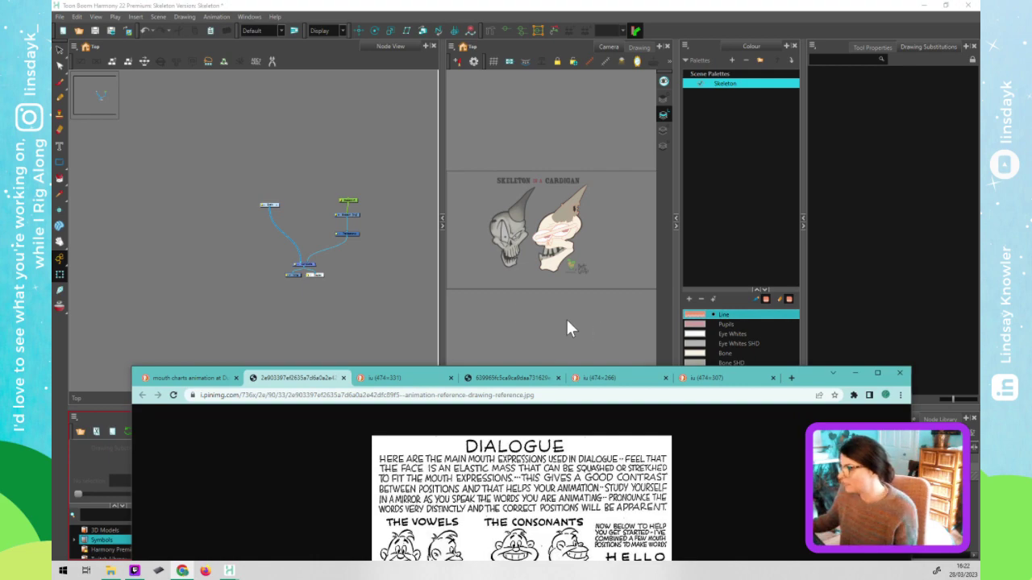
Return to Harmony, disable the Skelly group, and widen the artwork view to show both reference skull drawings
click(565, 317)
scroll(513, 255, up, 2)
scroll(517, 270, up, 2)
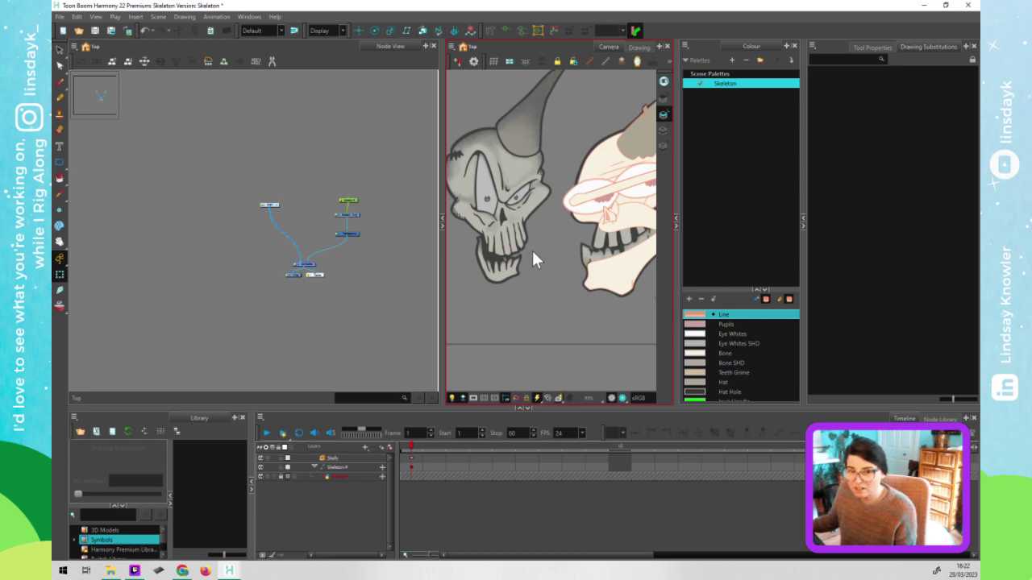
click(277, 205)
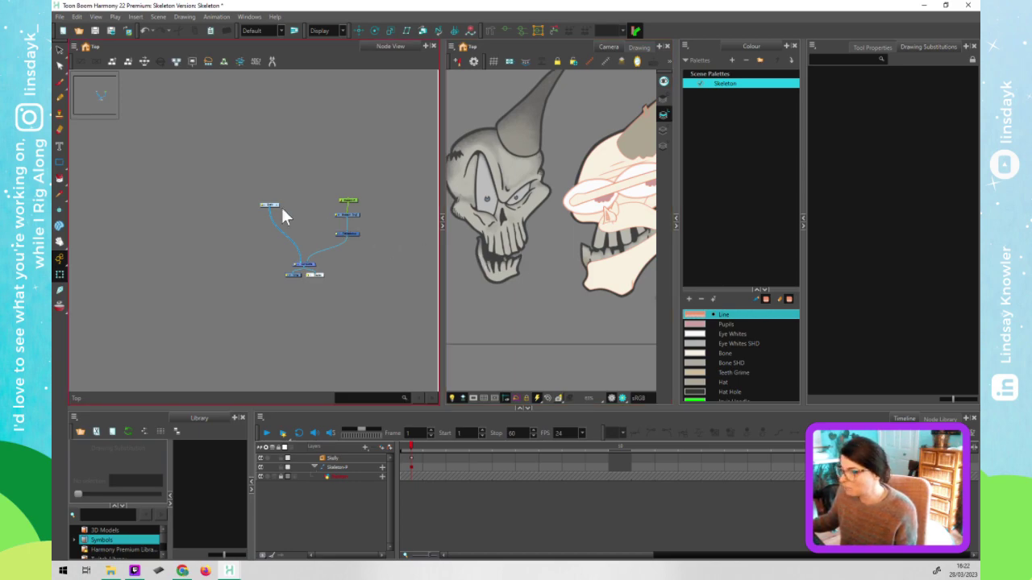
key(d)
drag(524, 284, 267, 301)
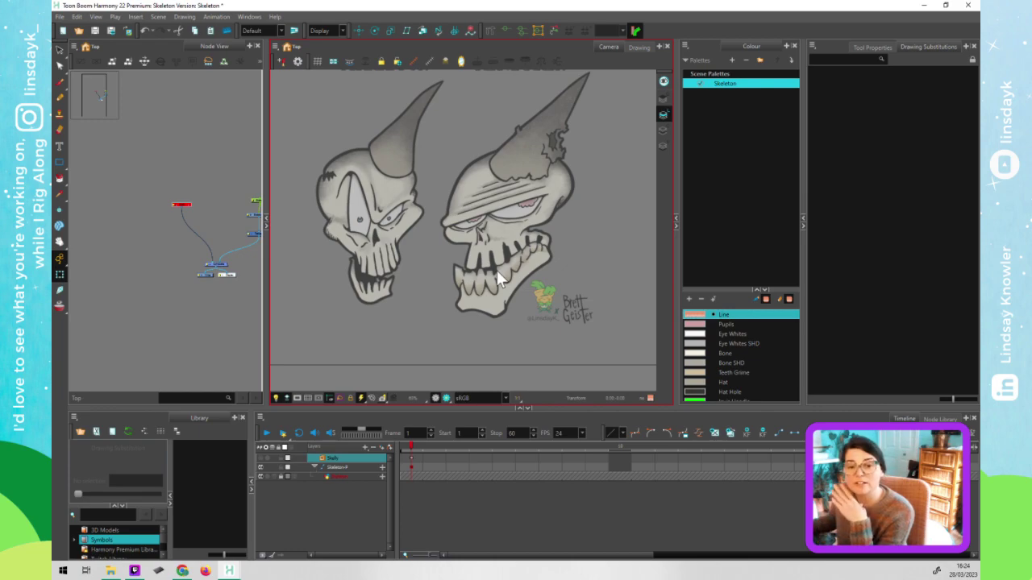
Switch to Chrome, raise its window, and search DuckDuckGo images for "creative mouth charts animation"
click(185, 571)
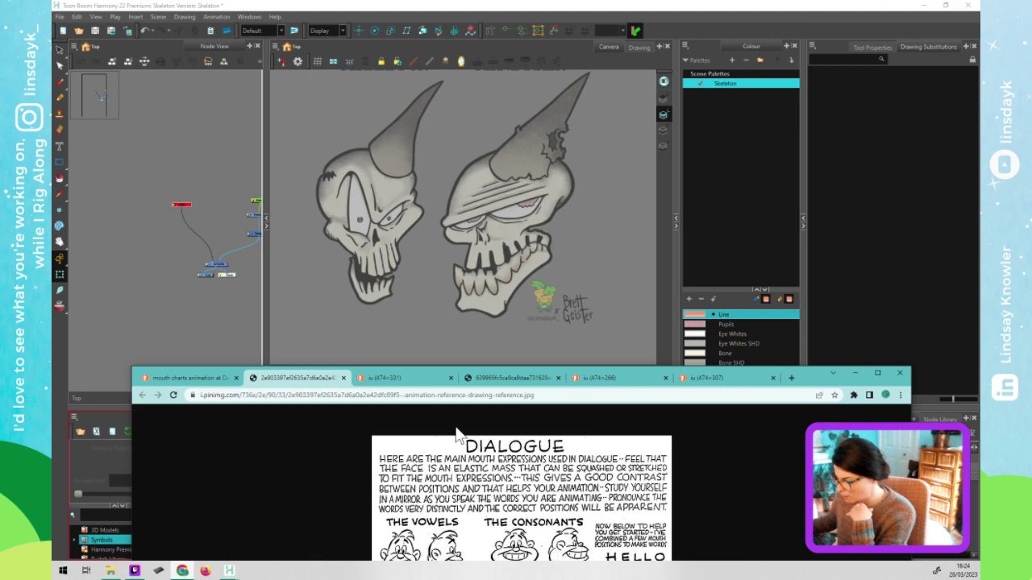
drag(820, 380, 828, 63)
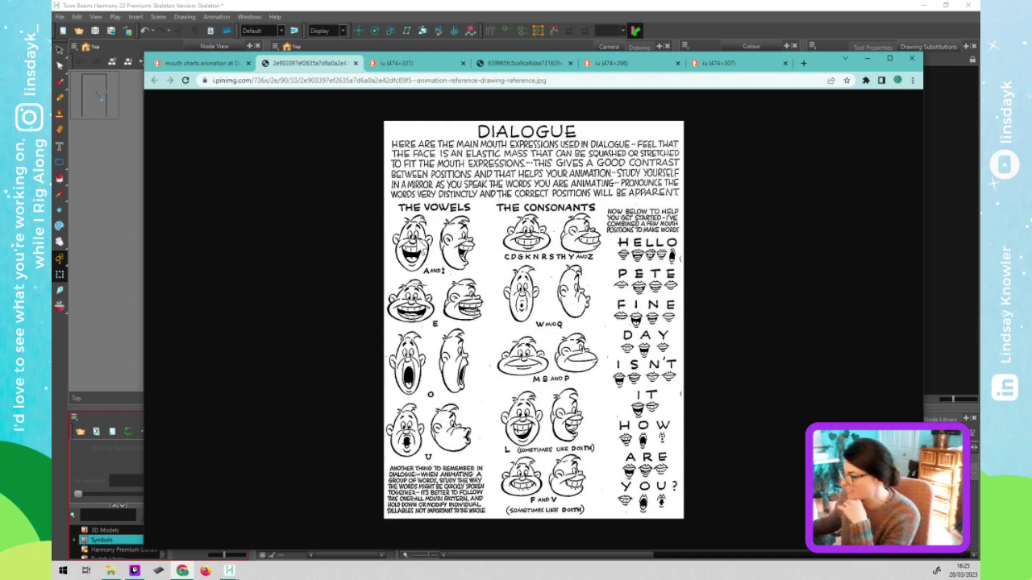
click(202, 64)
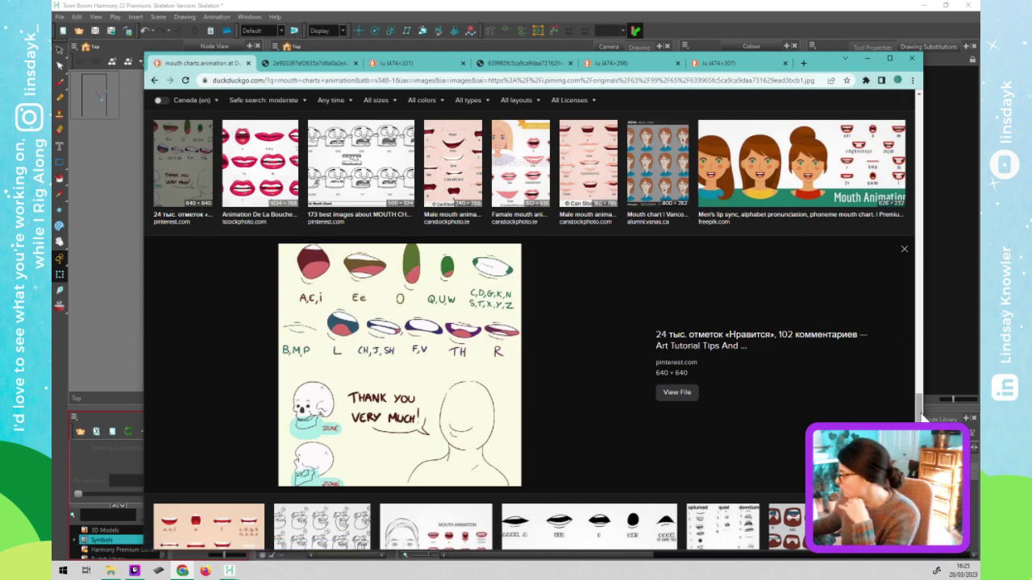
drag(921, 408, 934, 114)
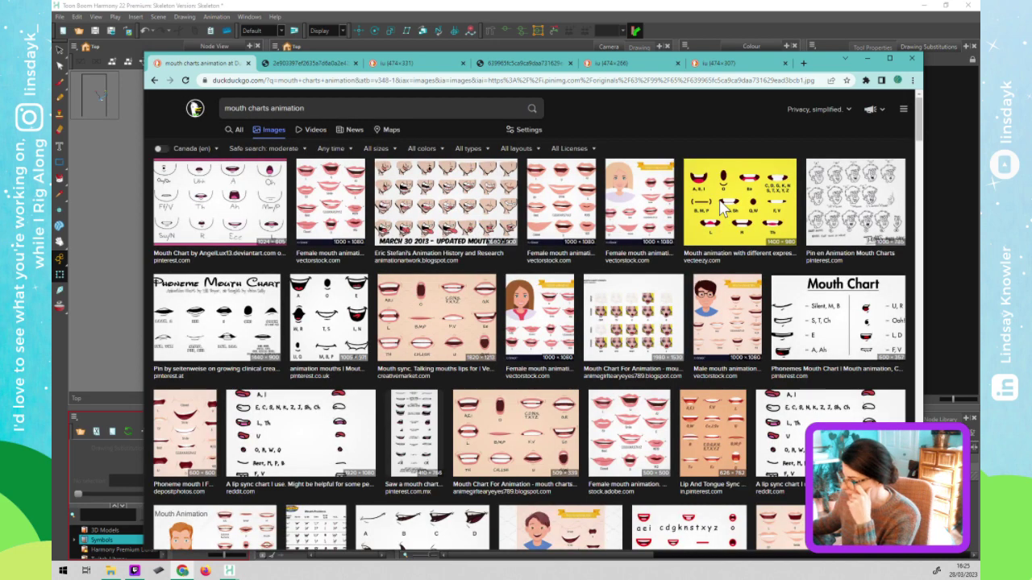
click(224, 108)
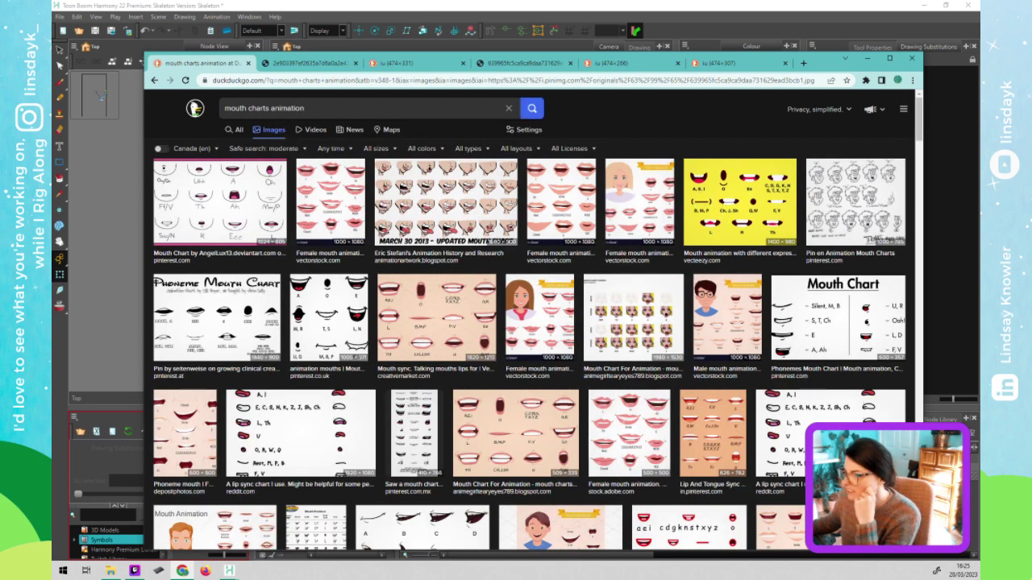
text(creative)
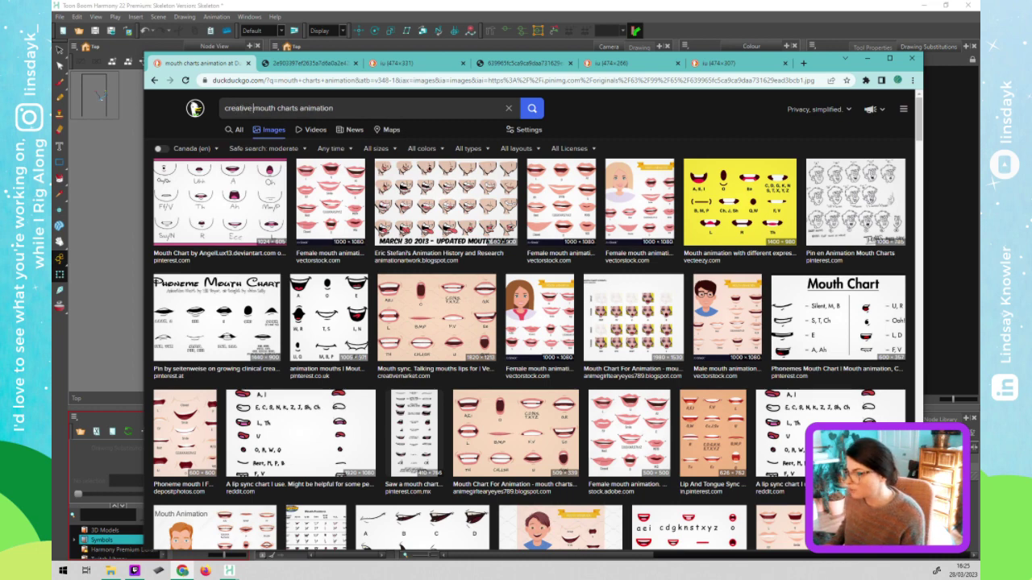
key(Return)
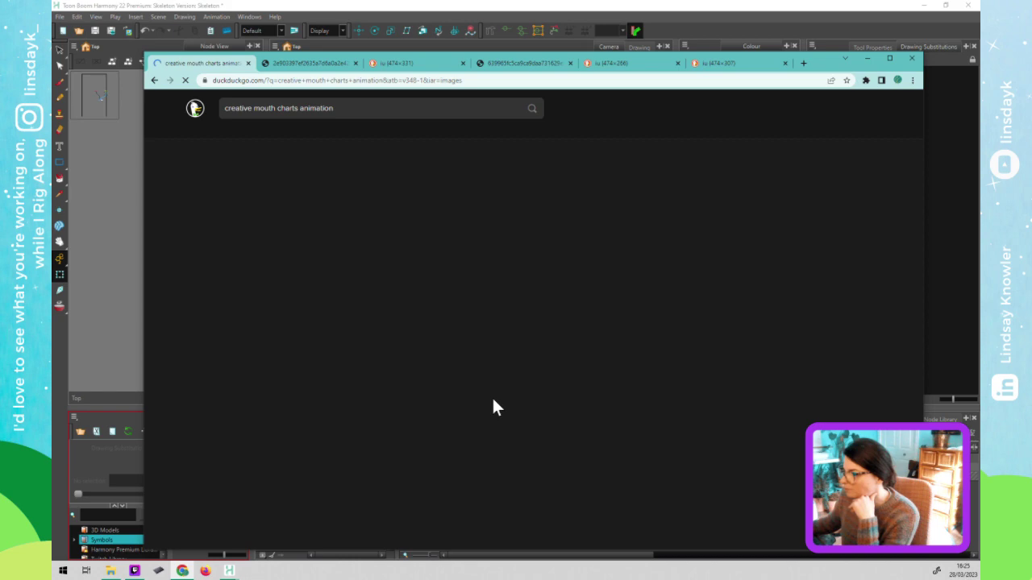
Compare the open mouth charts, examining the Dialogue, yellow phoneme, skull sketch, Frown/Smile and Pale Kid references and their mouth shapes
click(297, 64)
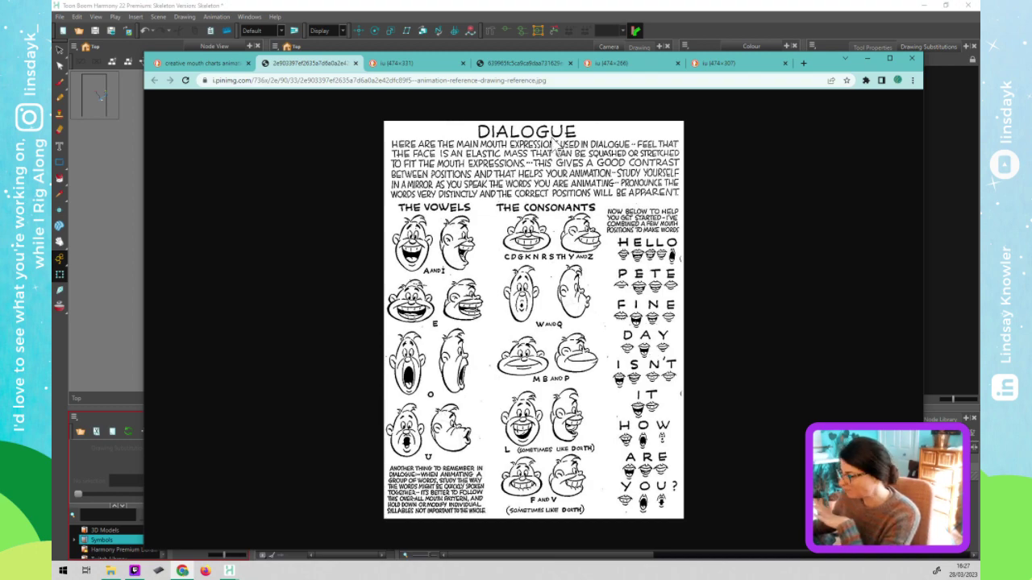
click(414, 62)
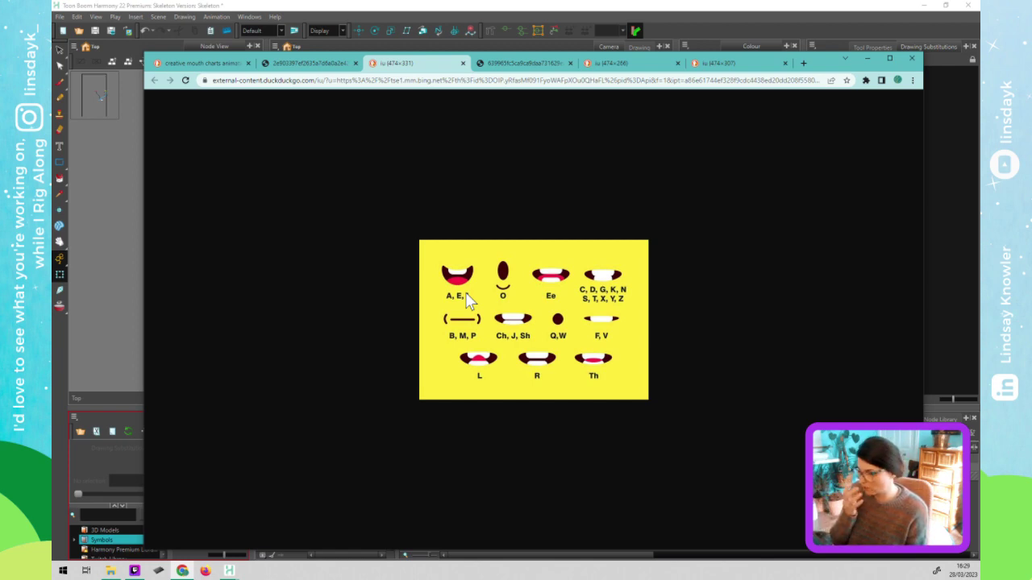
click(515, 62)
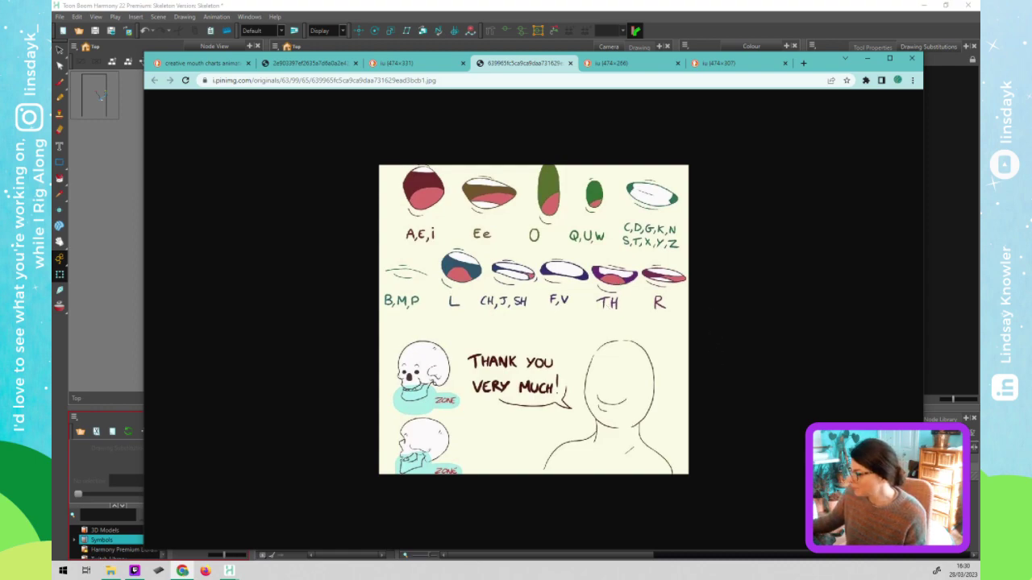
click(632, 60)
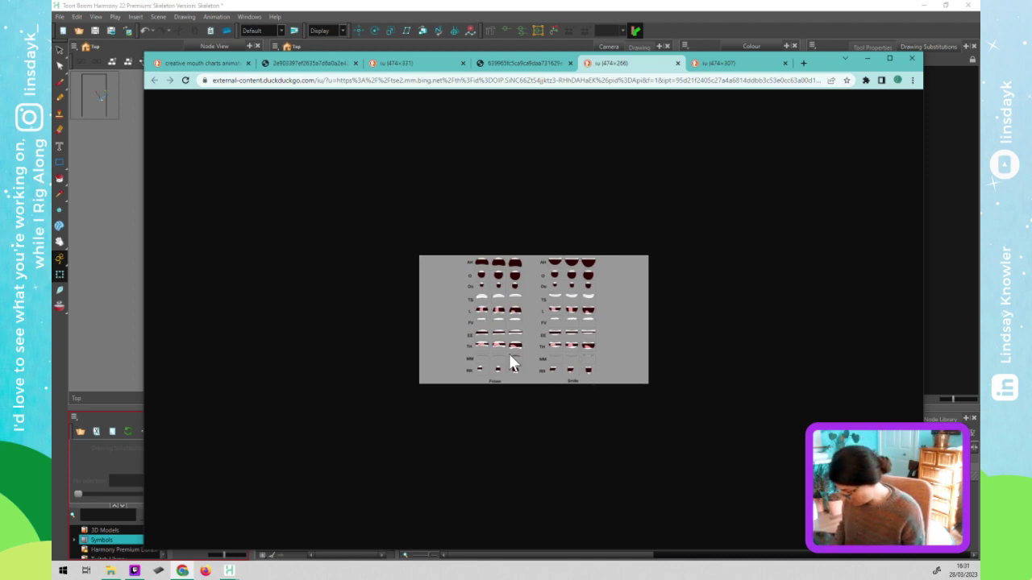
scroll(508, 352, up, 6)
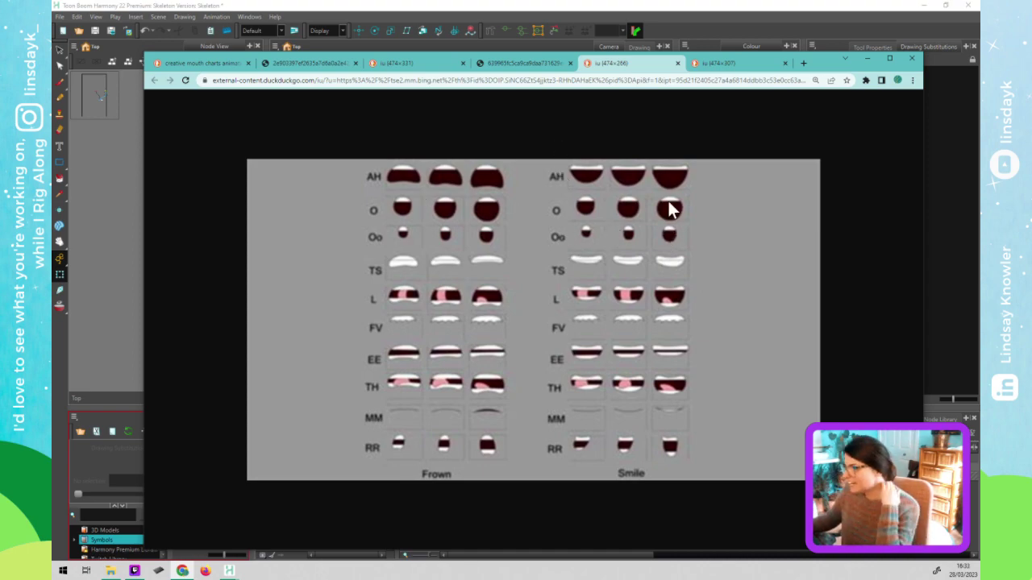
click(734, 63)
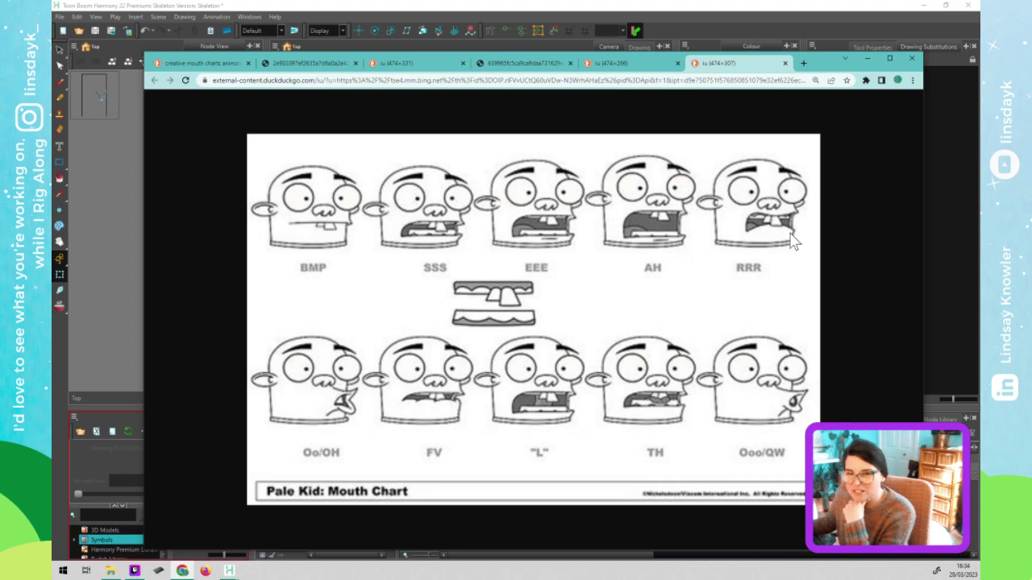
click(420, 65)
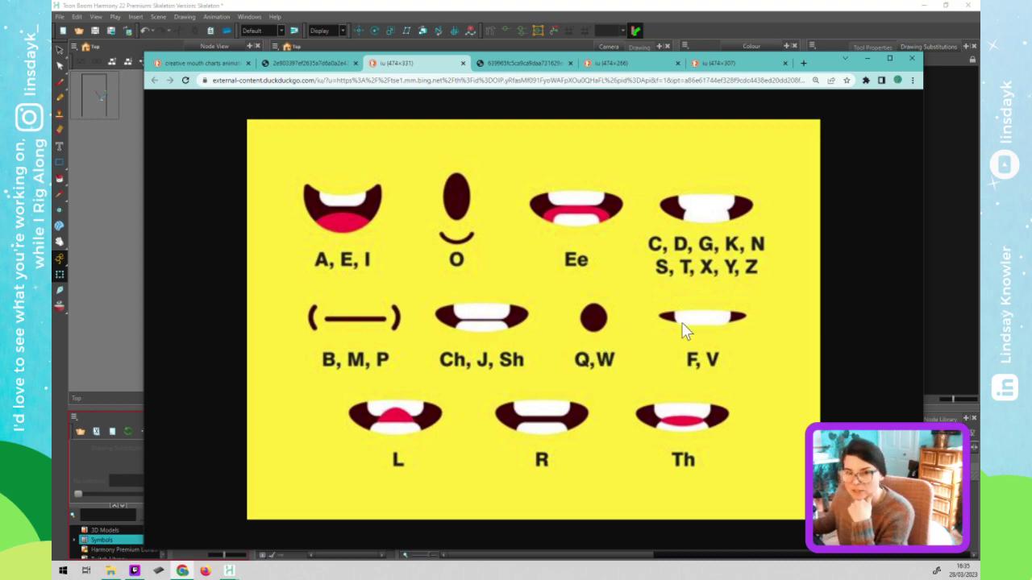
click(714, 63)
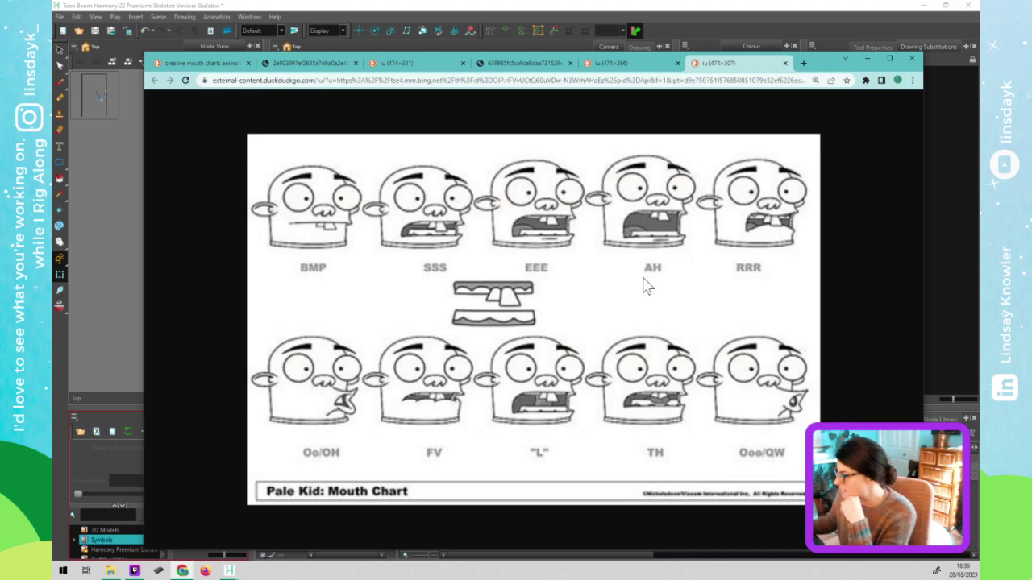
Browse the DuckDuckGo results for more creative mouth charts and preview the hand-sketched lip sync chart with emotion labels
click(208, 63)
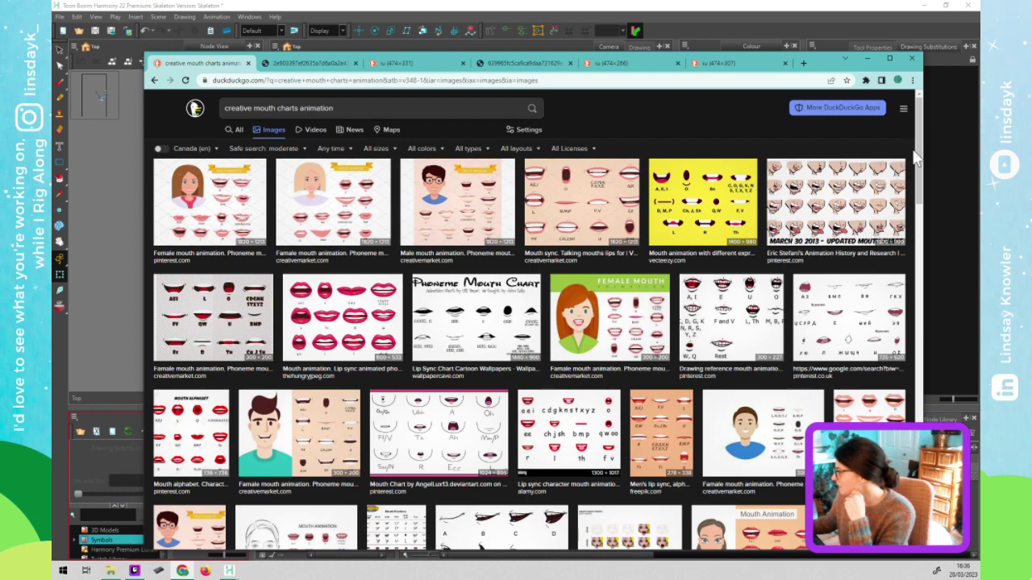
drag(917, 198, 931, 379)
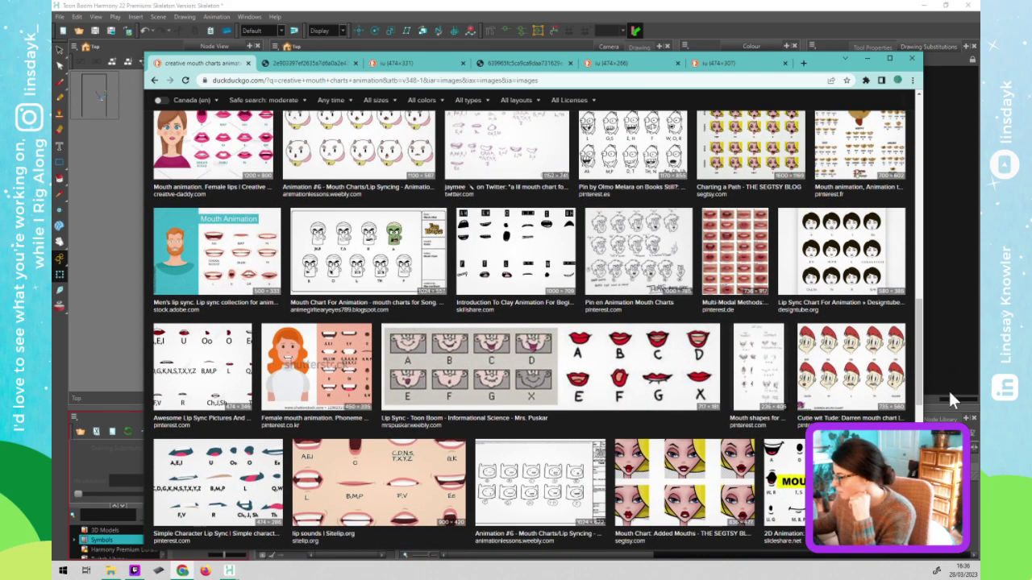
drag(918, 379, 923, 476)
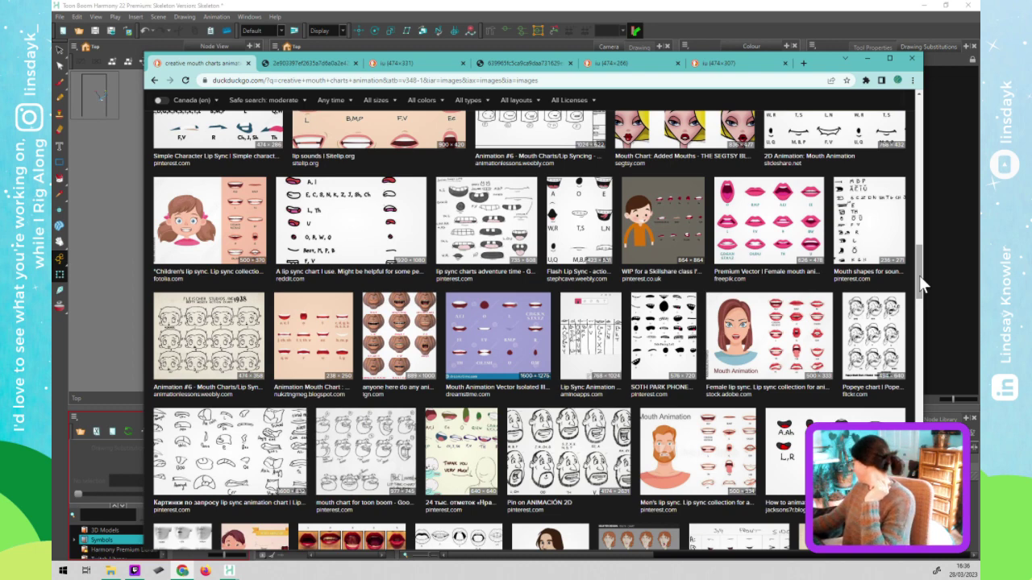
scroll(920, 282, down, 1)
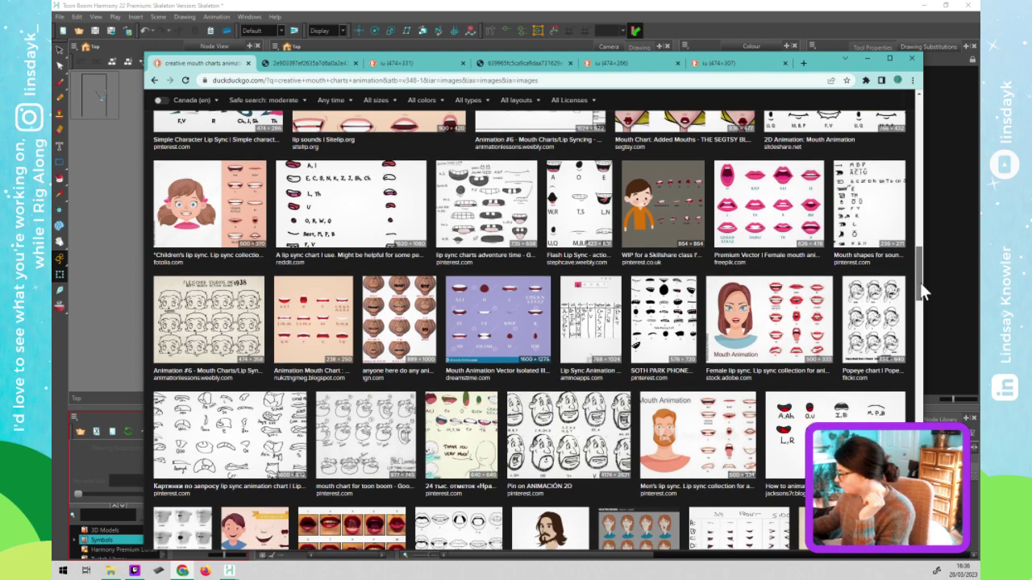
scroll(919, 283, down, 2)
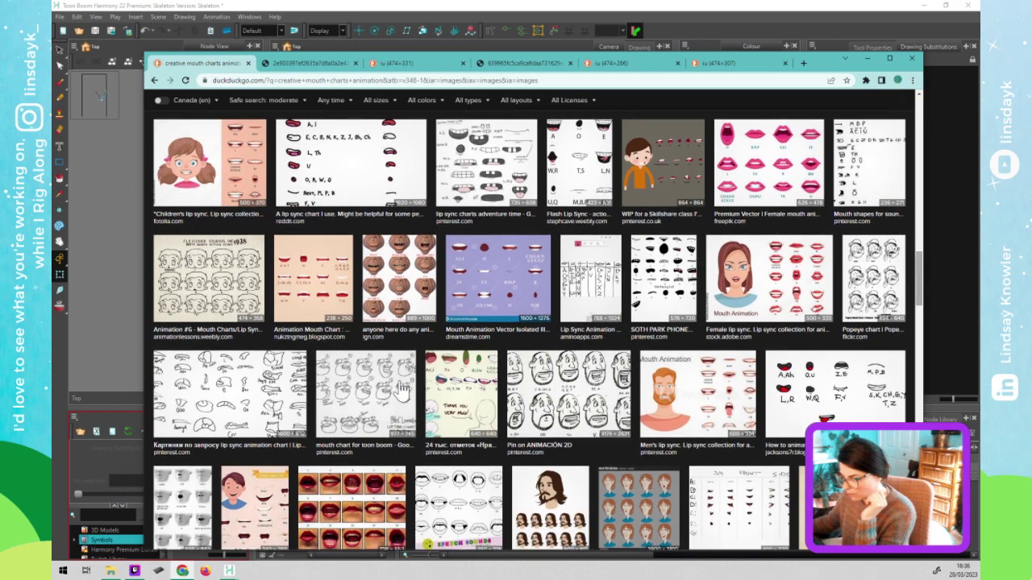
click(265, 394)
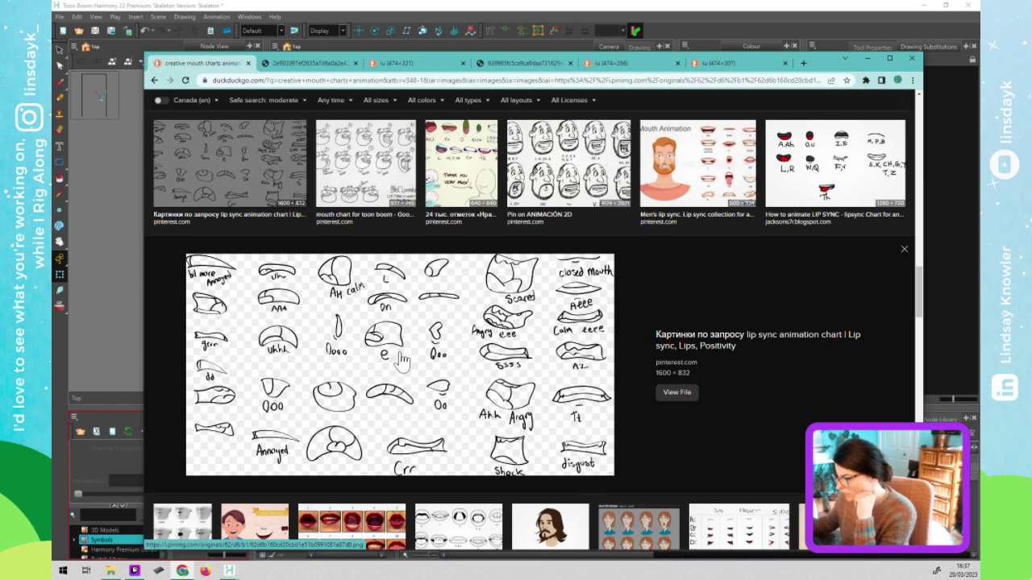
Compare the yellow phoneme, skull sketch and Pale Kid charts with the previewed hand-sketched lip sync chart
click(395, 63)
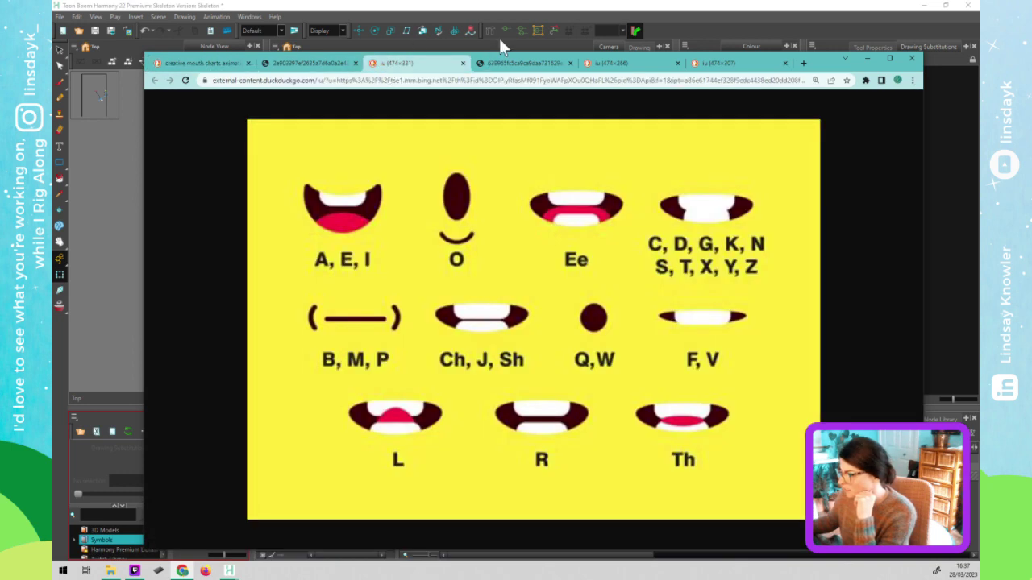
click(507, 62)
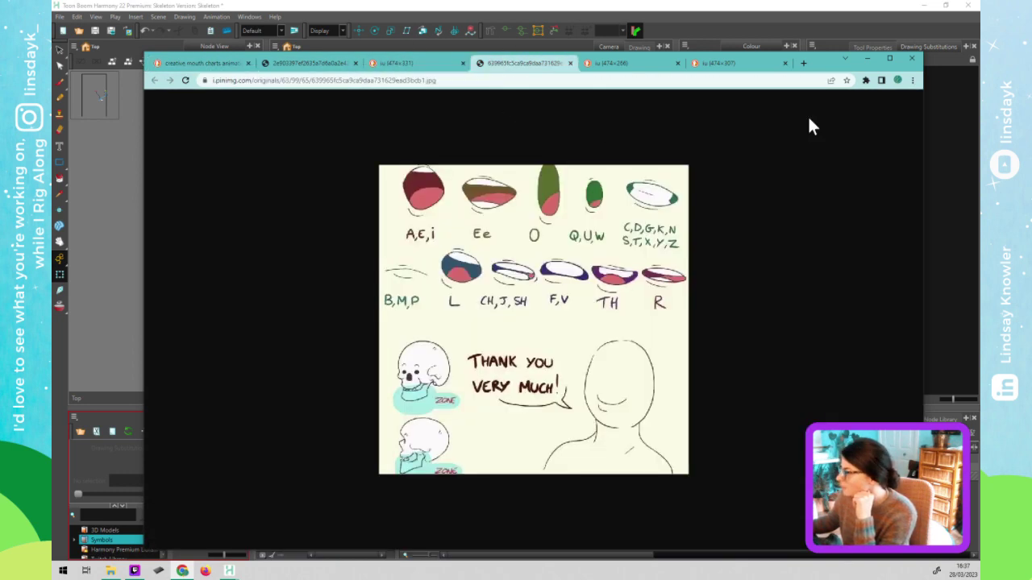
click(737, 65)
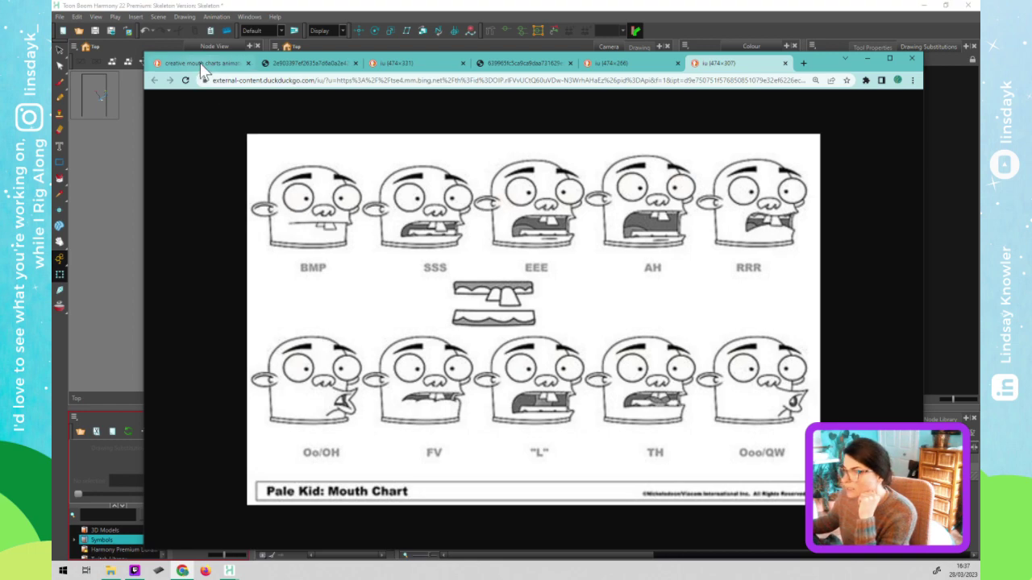
click(205, 64)
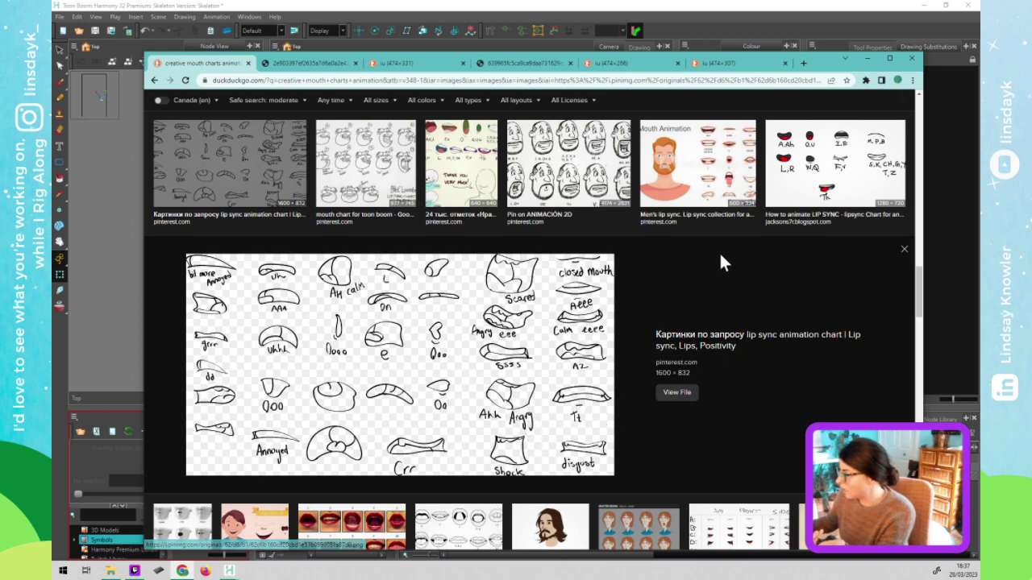
Switch back to Harmony and re-enable the Skelly group so the rigged skull covers its reference drawing
click(102, 256)
click(502, 305)
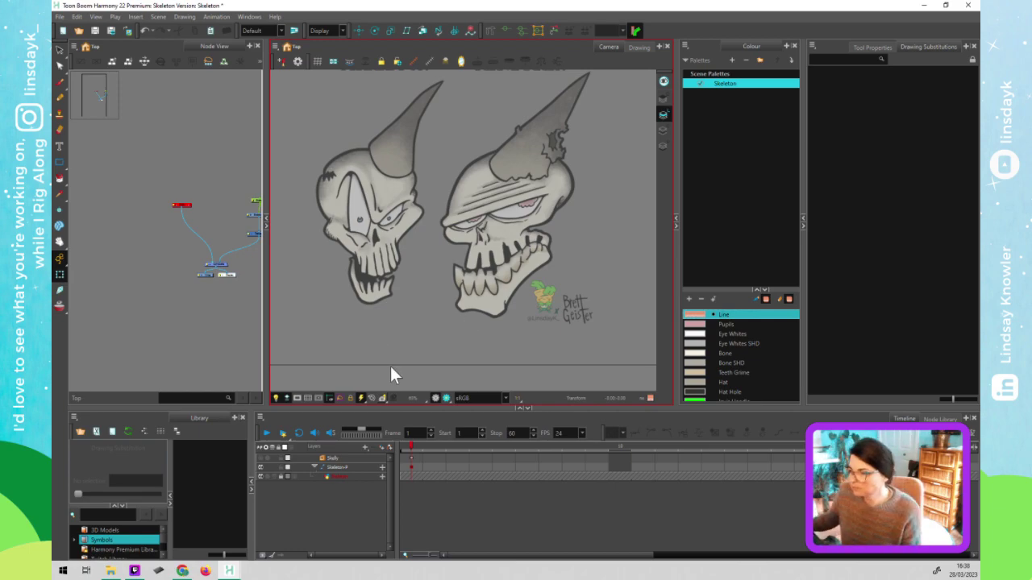
click(164, 364)
drag(139, 155, 217, 244)
key(a)
click(205, 205)
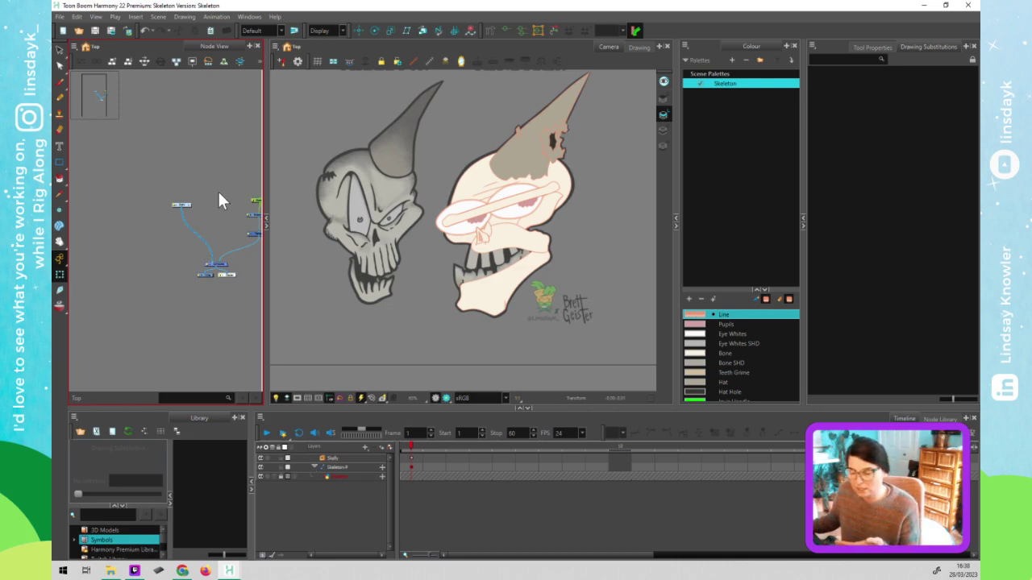
Enter the Skelly group, locate the eye groups, and delete the second one, belonging to the front-most eye of the rigged skull
double_click(190, 206)
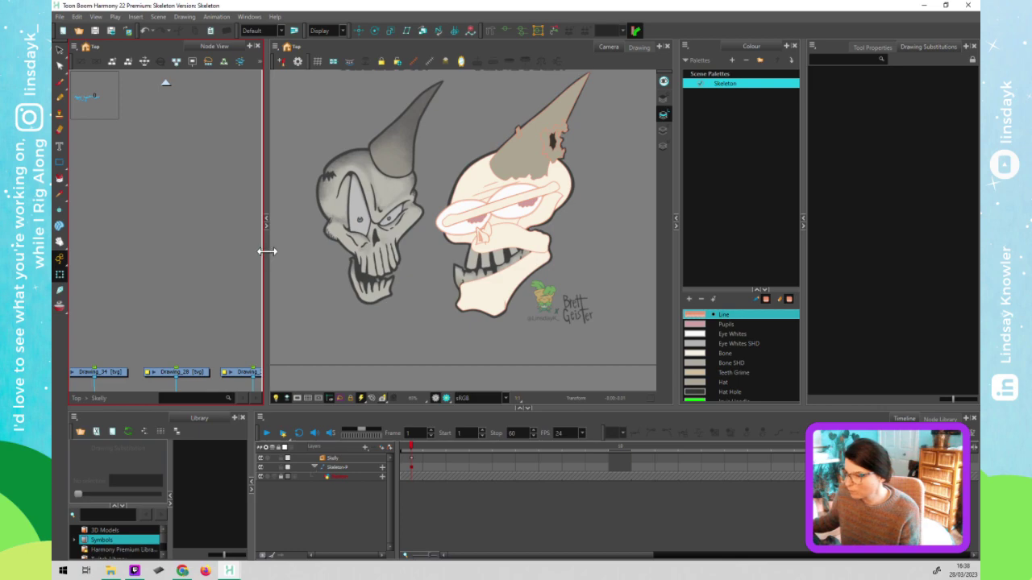
click(212, 266)
scroll(222, 274, down, 2)
scroll(221, 272, down, 4)
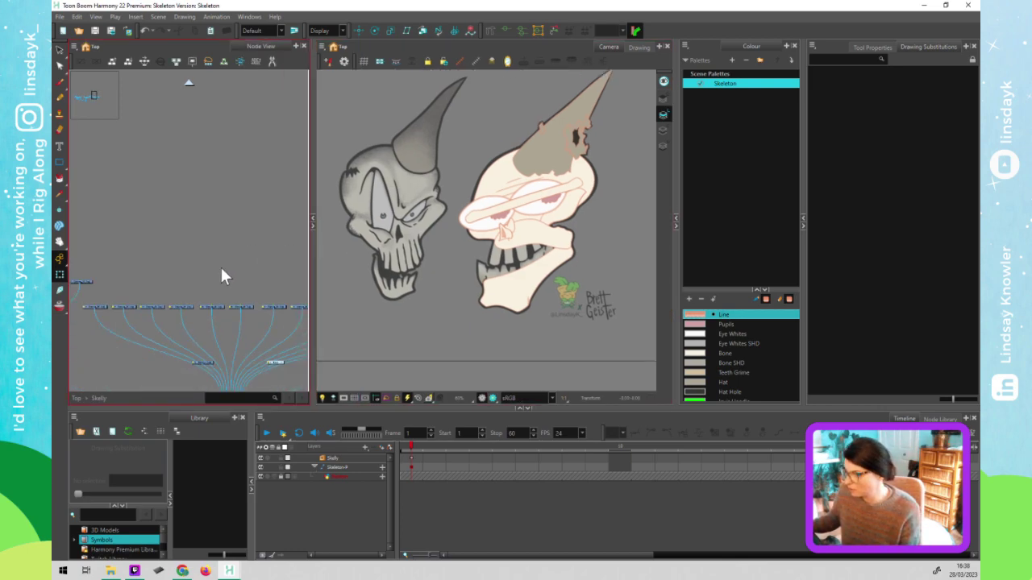
scroll(139, 279, up, 5)
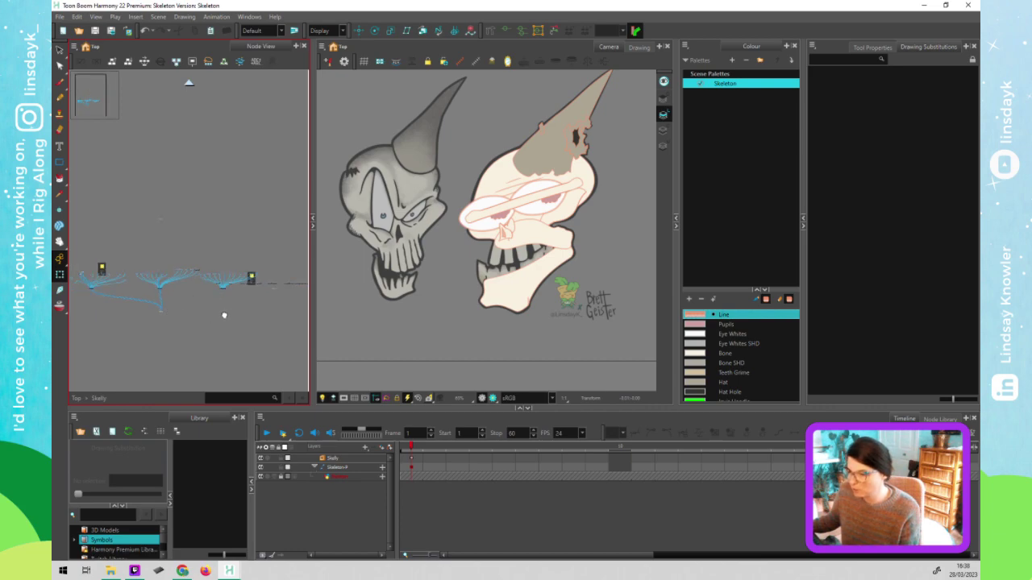
scroll(153, 302, up, 2)
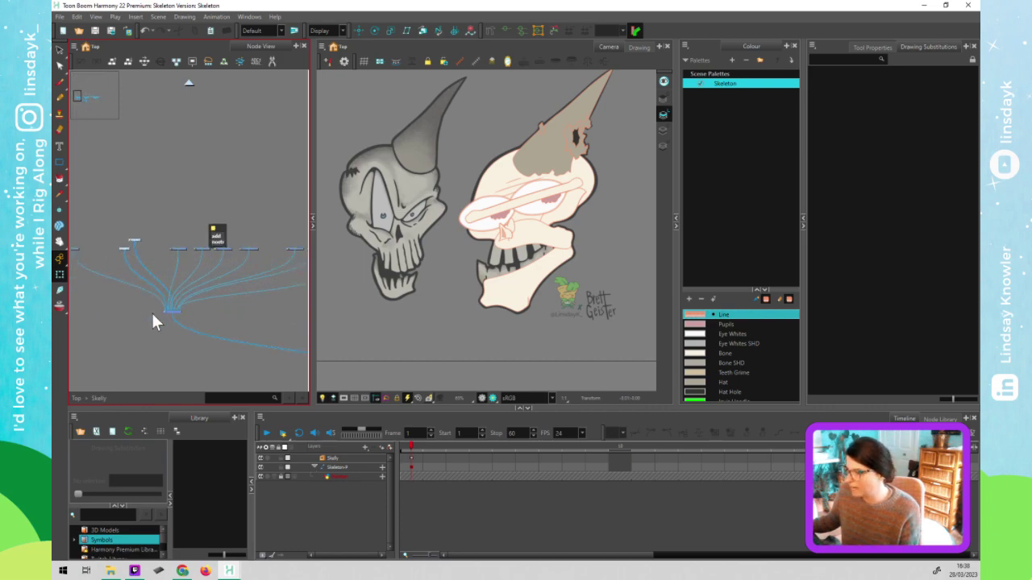
scroll(148, 234, up, 3)
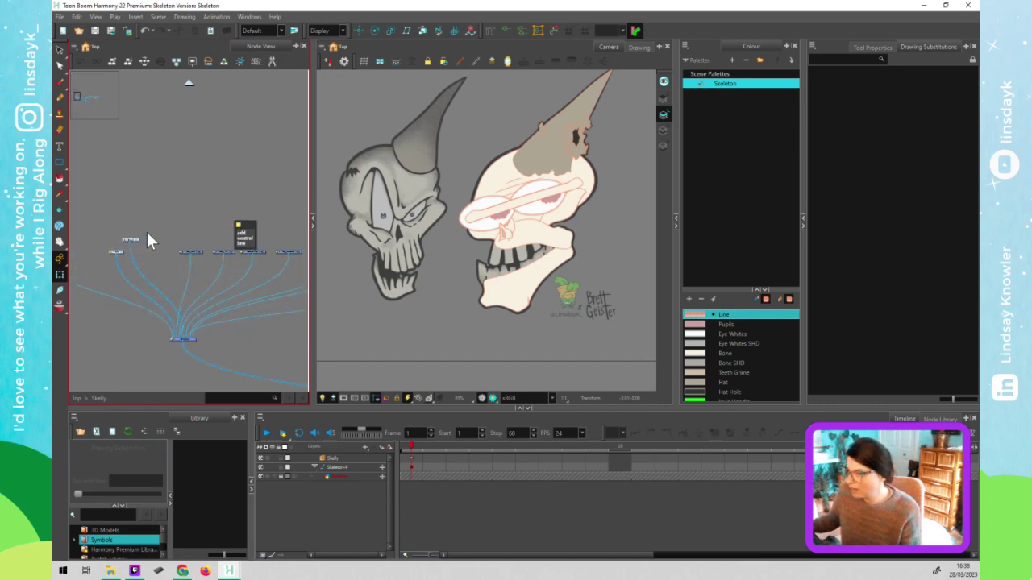
drag(151, 234, 209, 204)
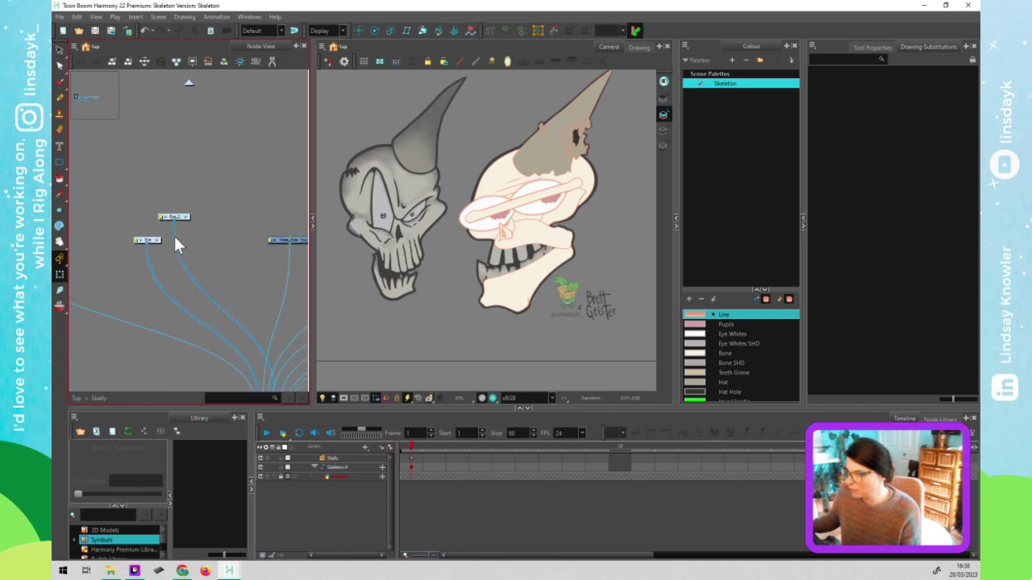
drag(181, 218, 221, 224)
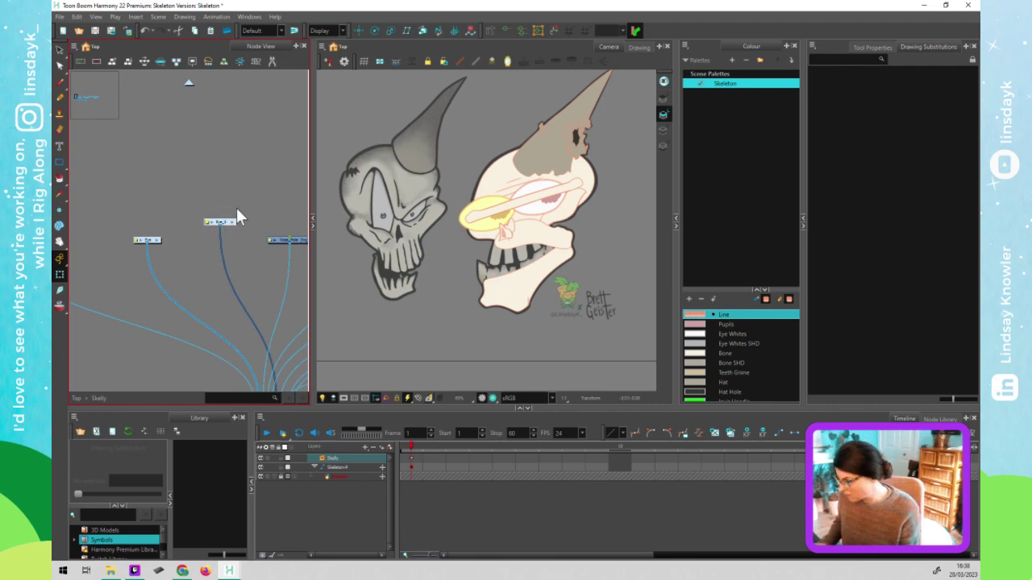
key(Delete)
click(240, 236)
Widen the Node View and examine the remaining nodes of the skull, checking which face parts they highlight
drag(237, 280, 239, 271)
click(399, 318)
click(246, 287)
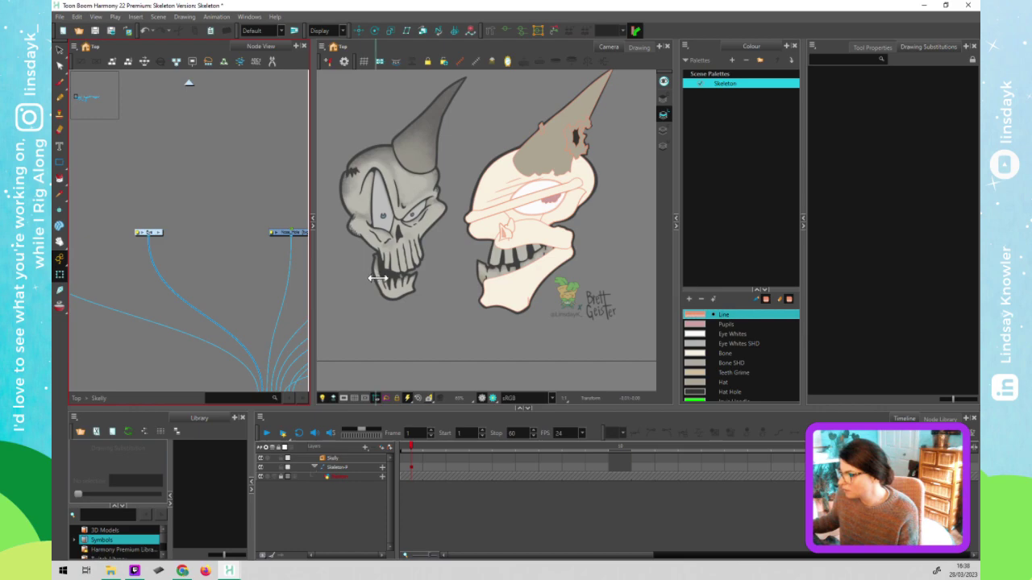
drag(388, 280, 391, 281)
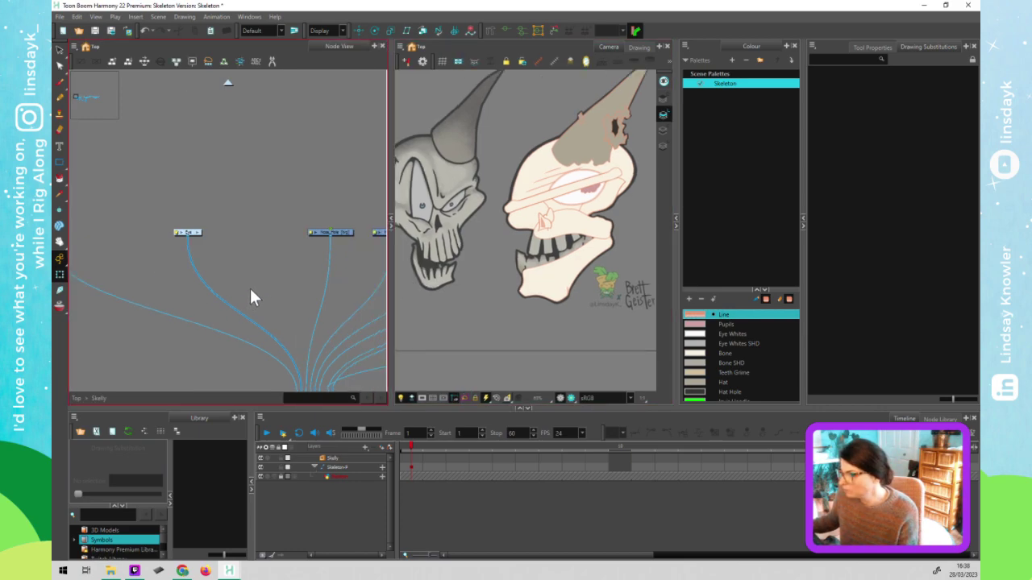
scroll(251, 292, down, 2)
drag(252, 292, 267, 279)
mouse_move(385, 276)
mouse_down()
mouse_move(276, 265)
mouse_move(314, 262)
mouse_move(282, 264)
mouse_move(310, 253)
mouse_up()
click(309, 252)
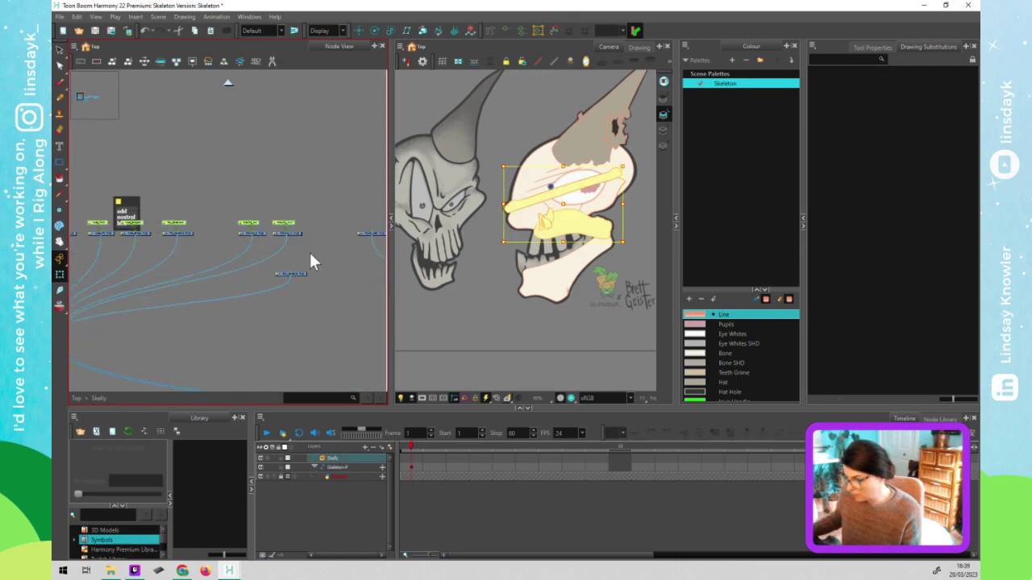
Inspect the Brows nodes and the skull's face up close, and return to the top level of the network
mouse_move(176, 320)
mouse_down()
mouse_move(341, 284)
mouse_move(371, 290)
mouse_up()
scroll(195, 216, up, 4)
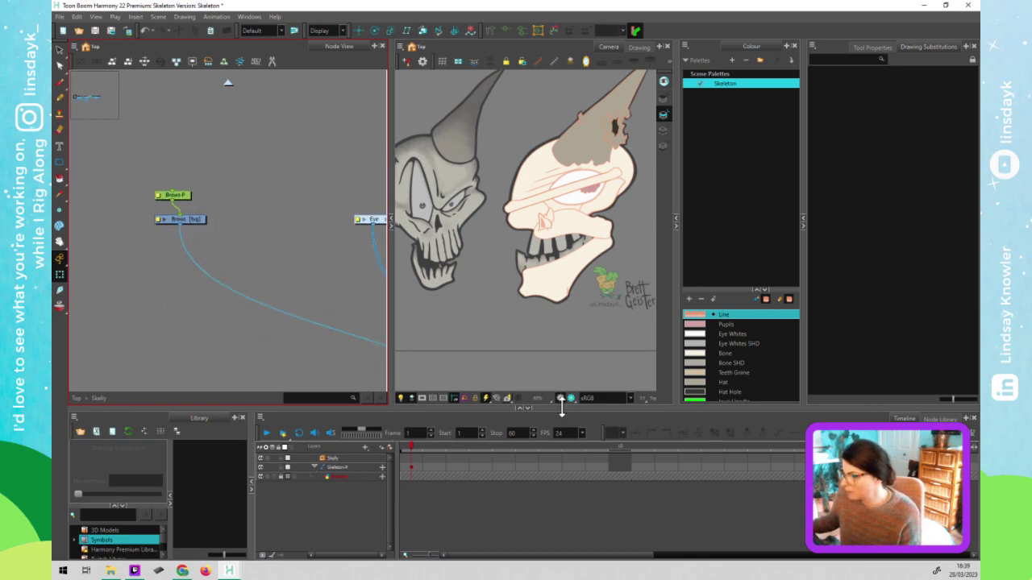
scroll(585, 192, up, 3)
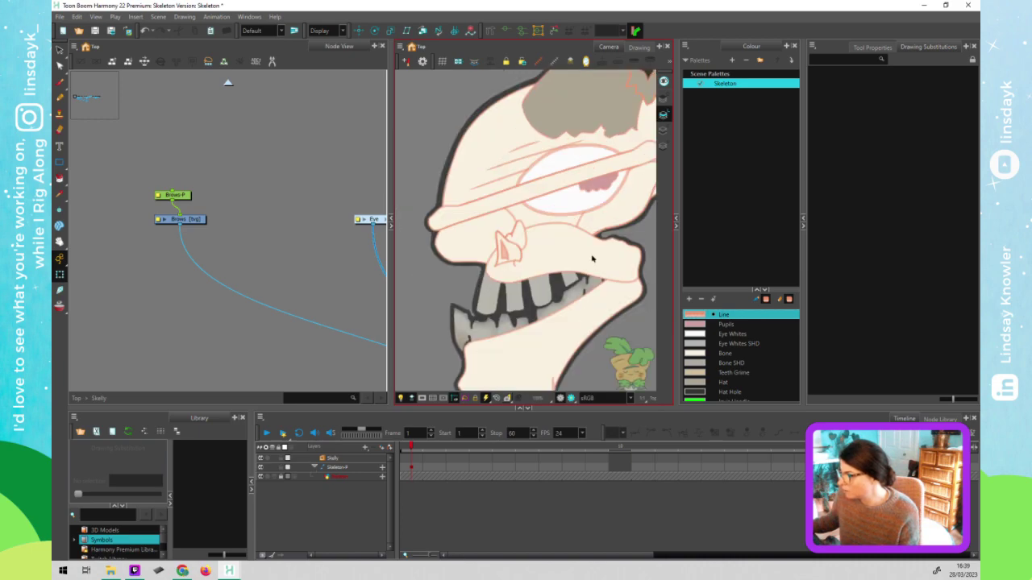
scroll(579, 237, down, 3)
drag(393, 293, 320, 308)
click(193, 81)
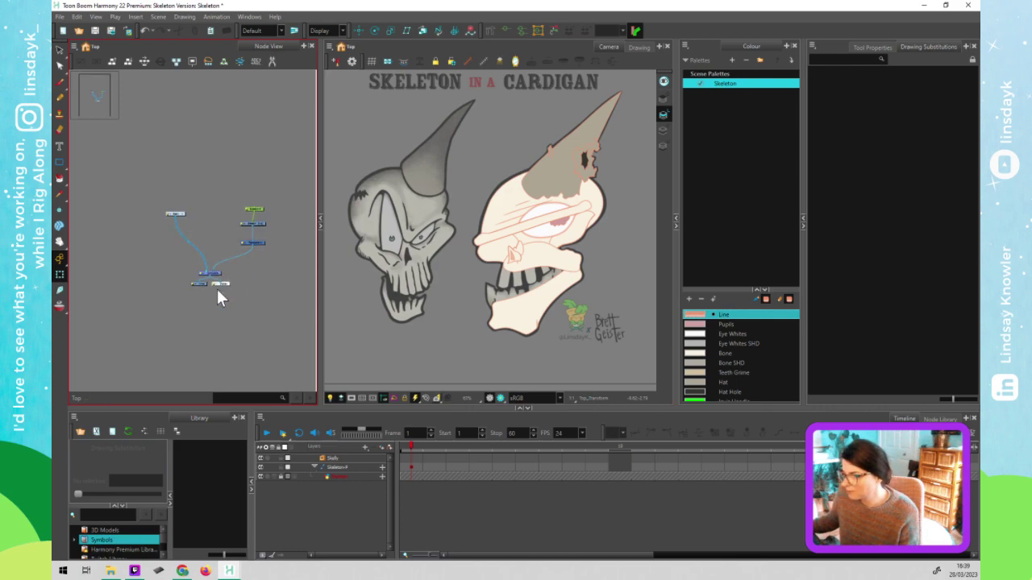
Temporarily disable the Skelly group to study the reference skulls, and enable it again
click(178, 215)
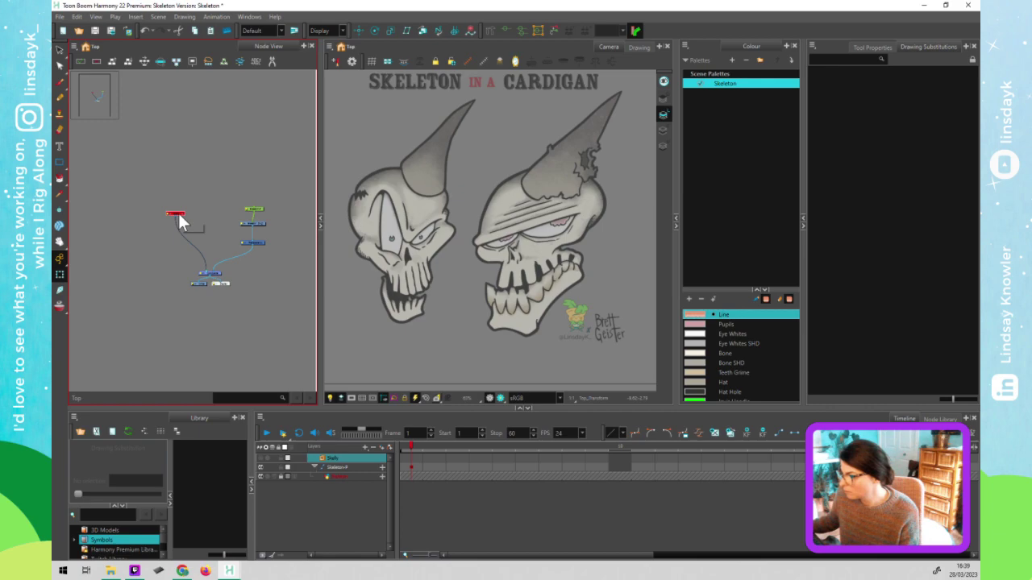
click(522, 229)
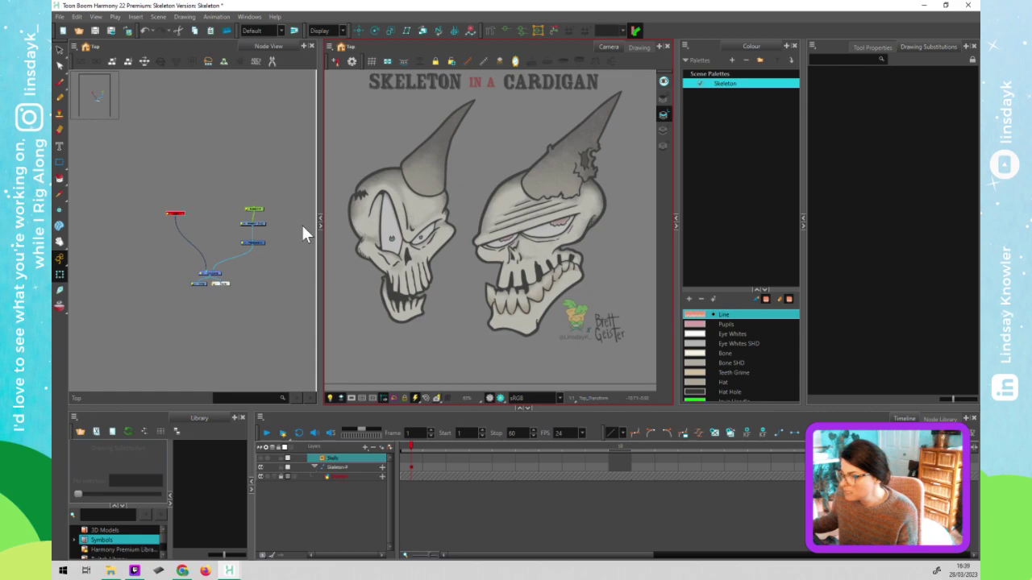
click(170, 230)
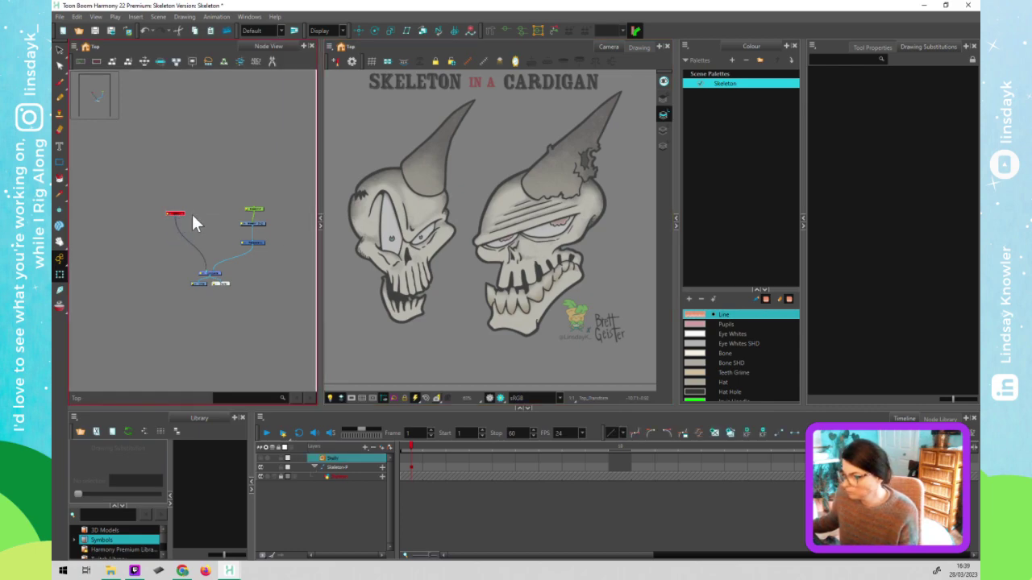
key(a)
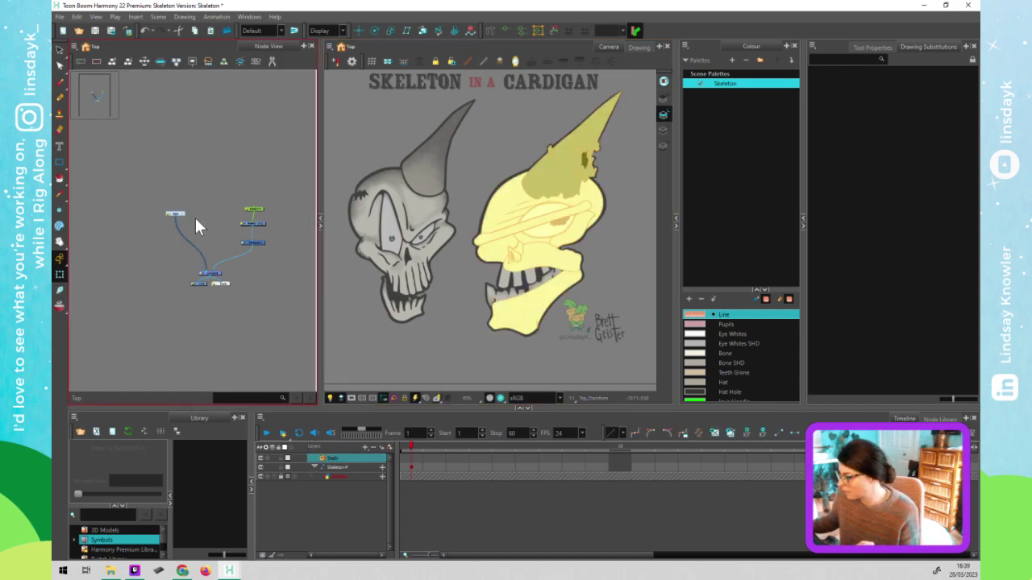
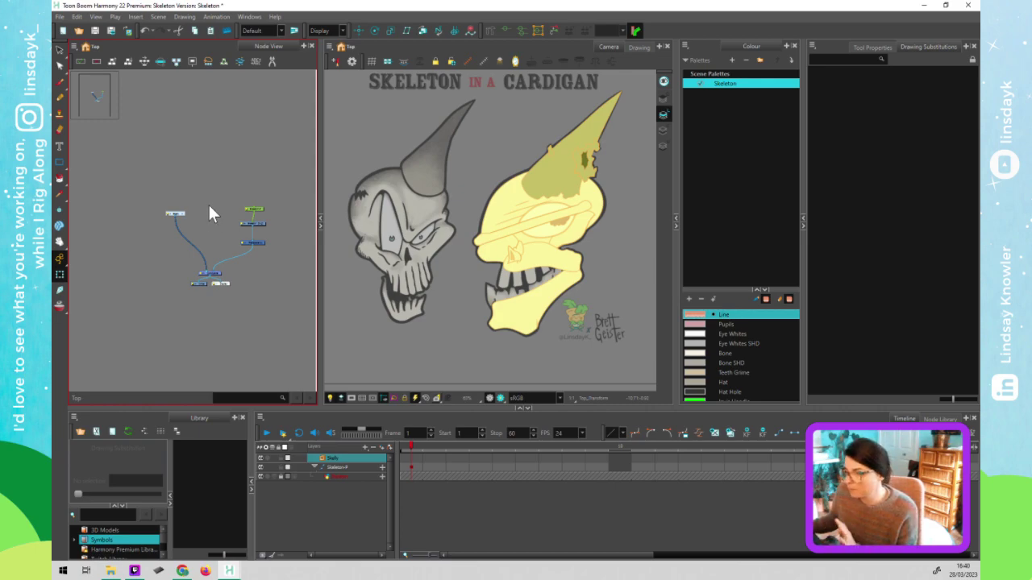
Enter the Skelly group, locate the Brows drawing among the face nodes, and select it
drag(177, 214, 180, 219)
double_click(183, 219)
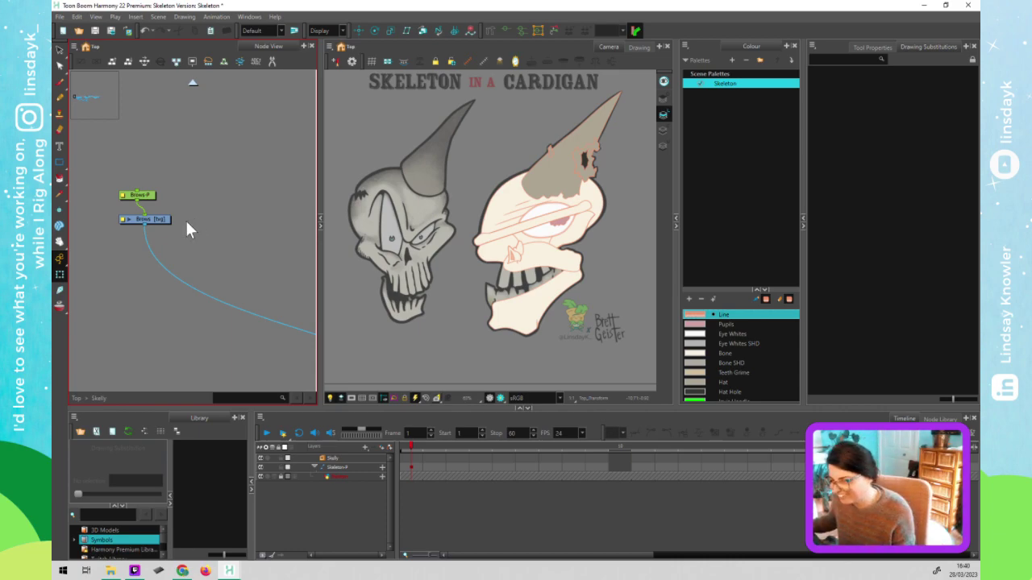
scroll(205, 251, down, 4)
scroll(208, 253, down, 1)
drag(239, 284, 213, 289)
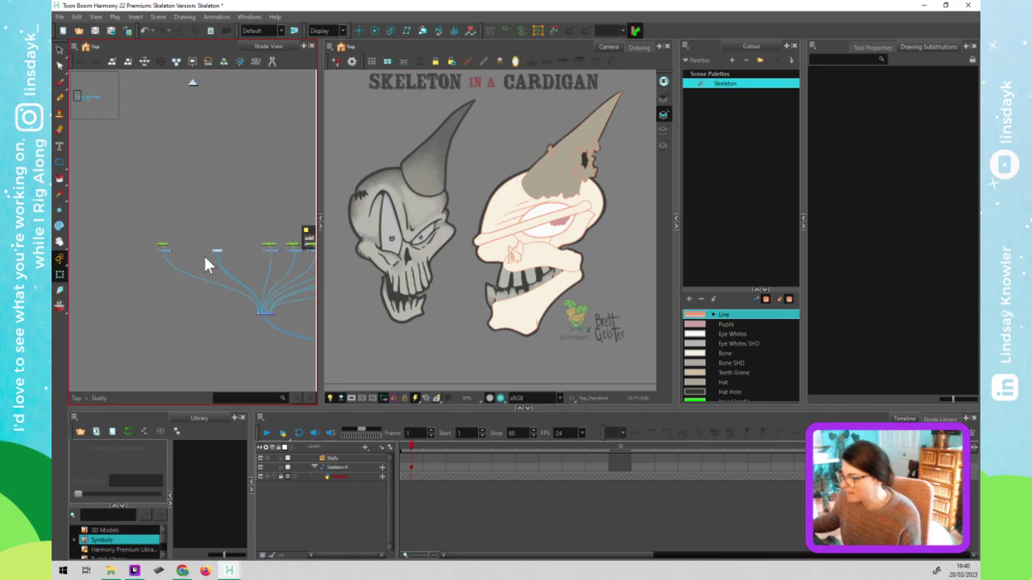
scroll(178, 258, up, 3)
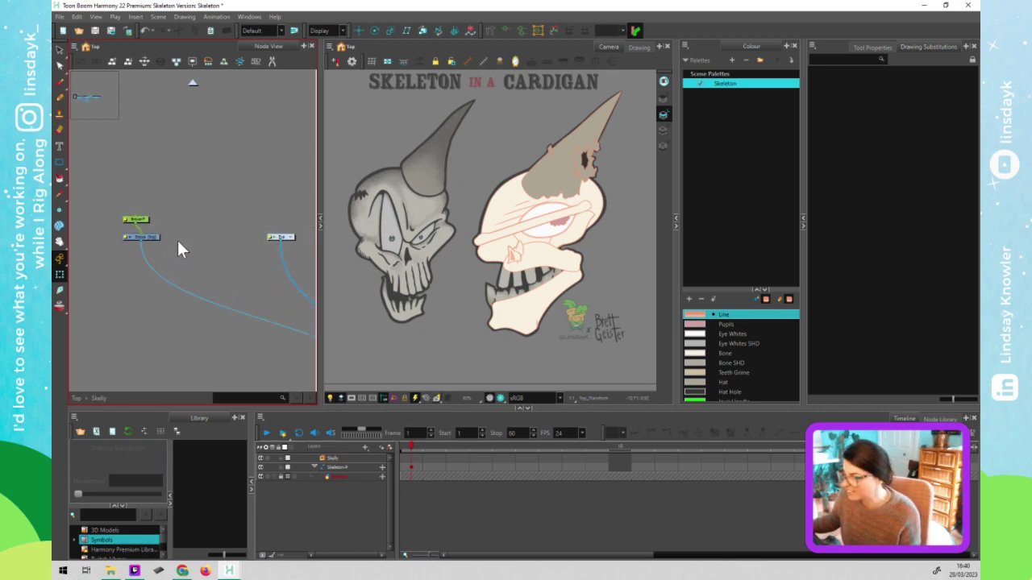
click(153, 235)
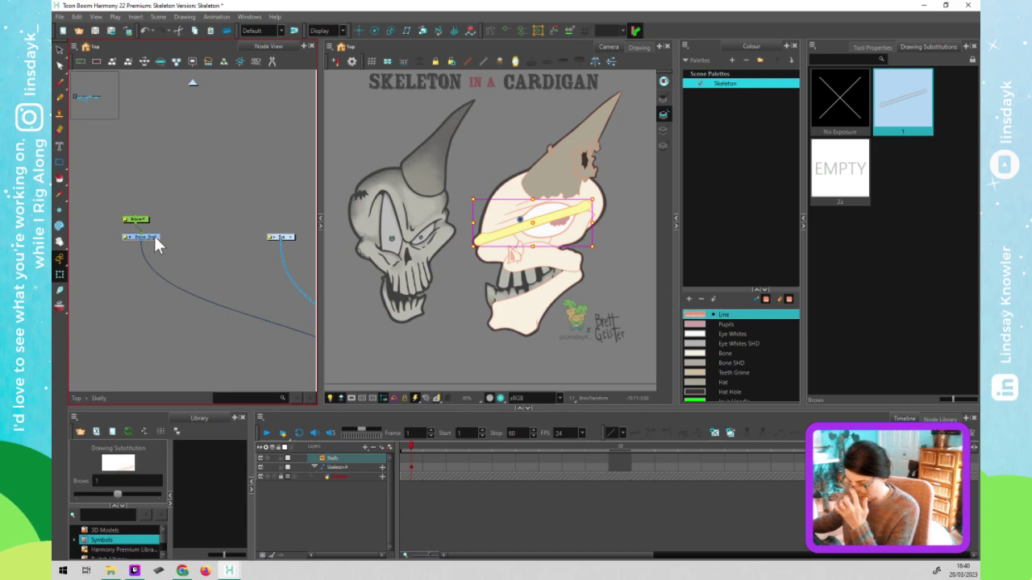
click(513, 229)
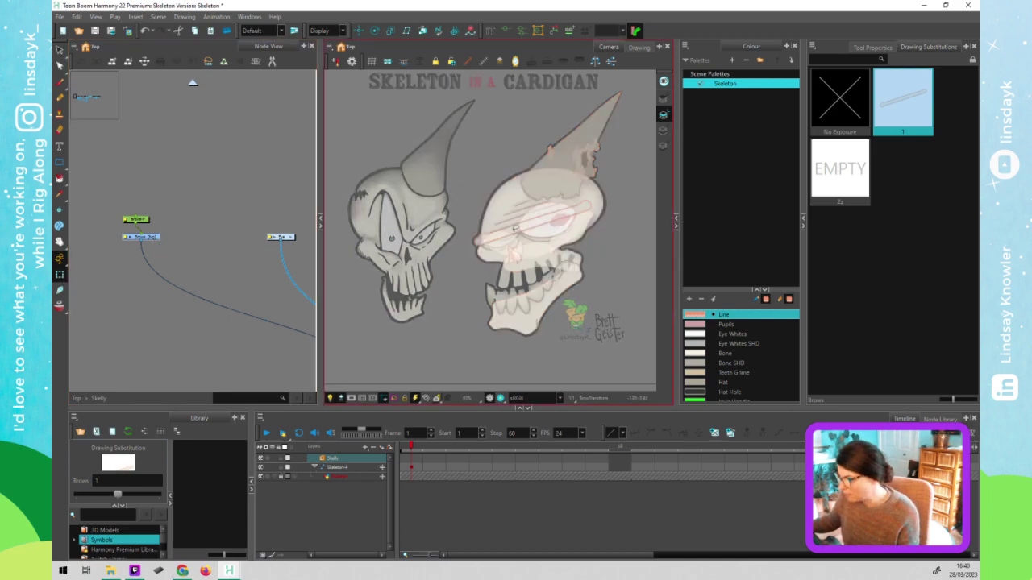
Turn the light table off and on again to compare the brow with the skull and the reference beneath it
key(alt+s)
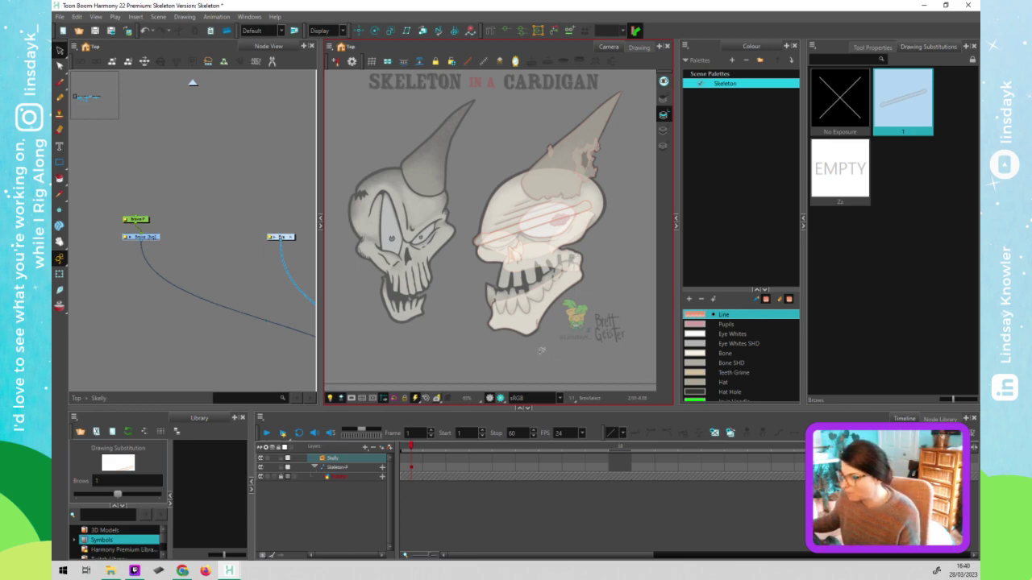
click(342, 398)
click(329, 399)
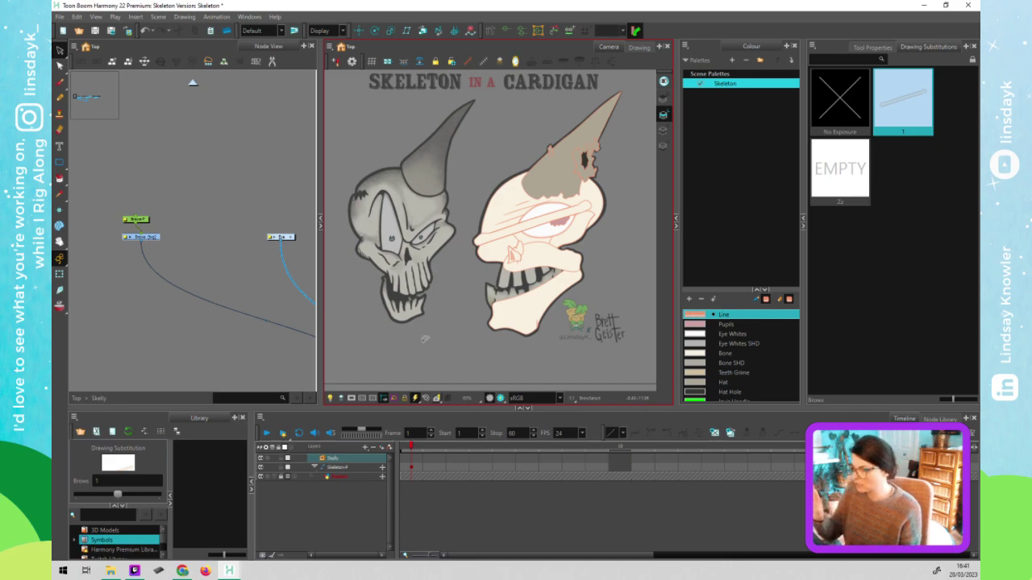
click(328, 399)
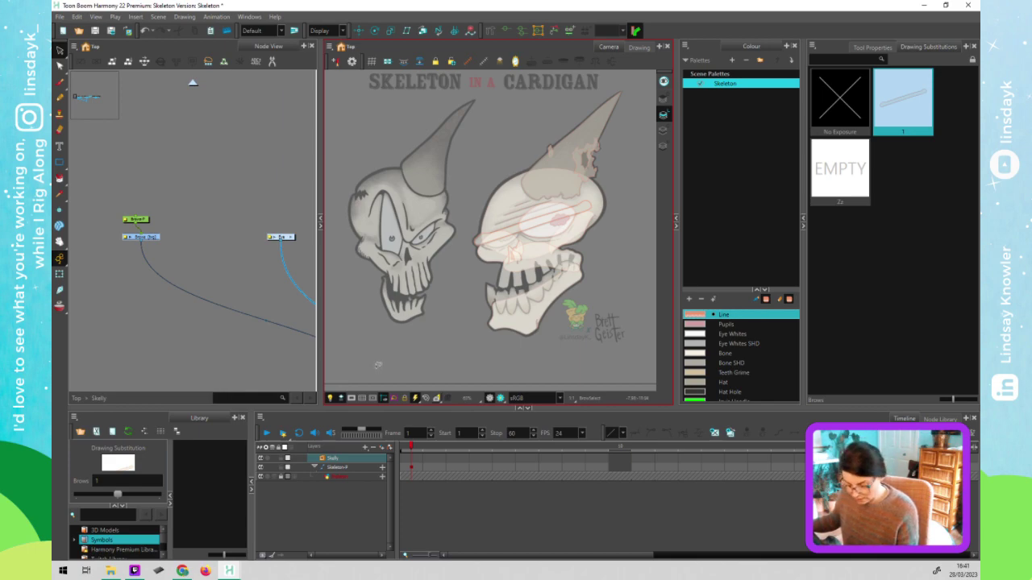
key(shift+t)
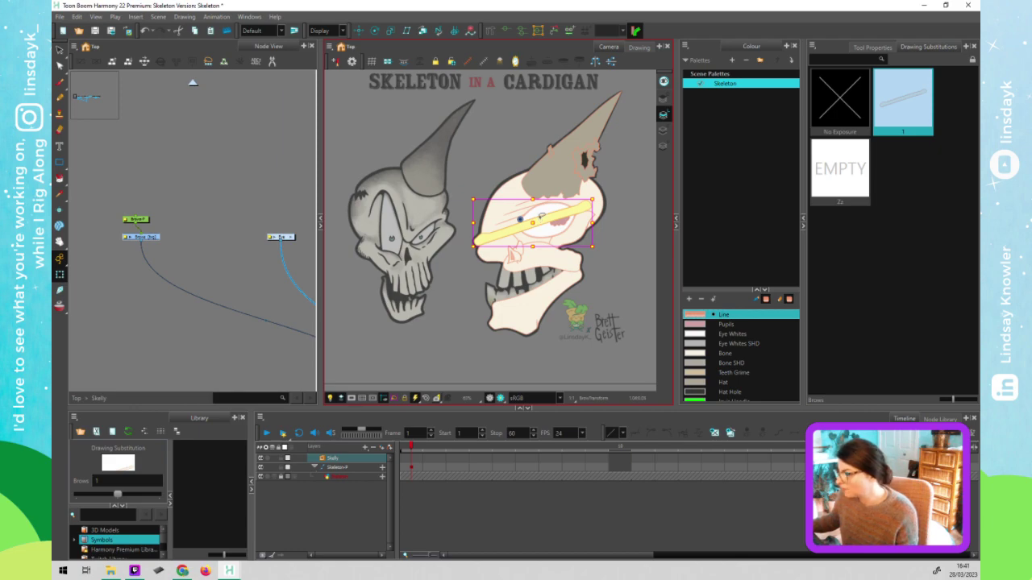
Increase the opacity of the Line colour by setting its alpha to 219
key(alt+s)
key(2)
key(space)
double_click(693, 315)
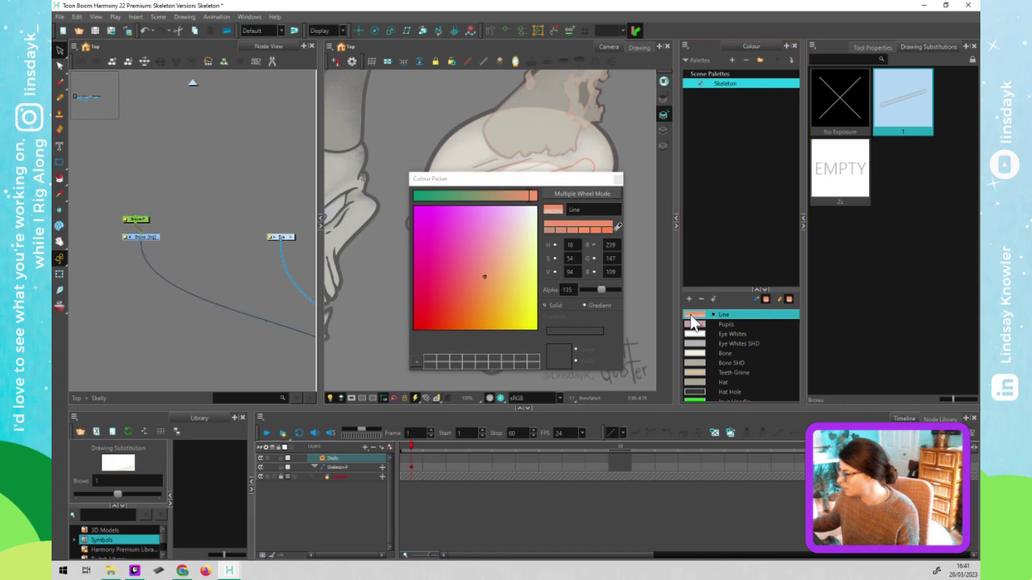
drag(604, 287, 614, 286)
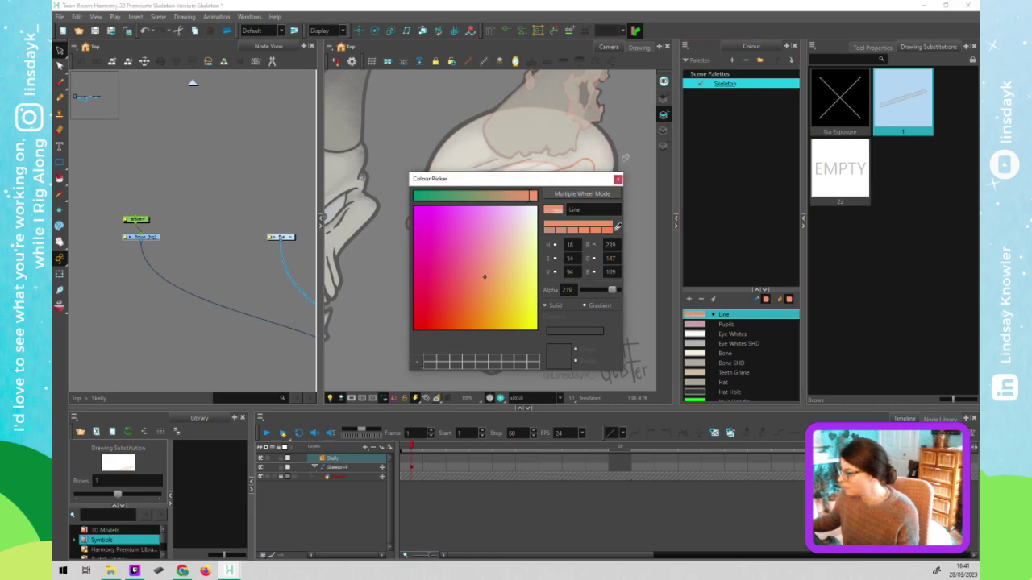
click(617, 178)
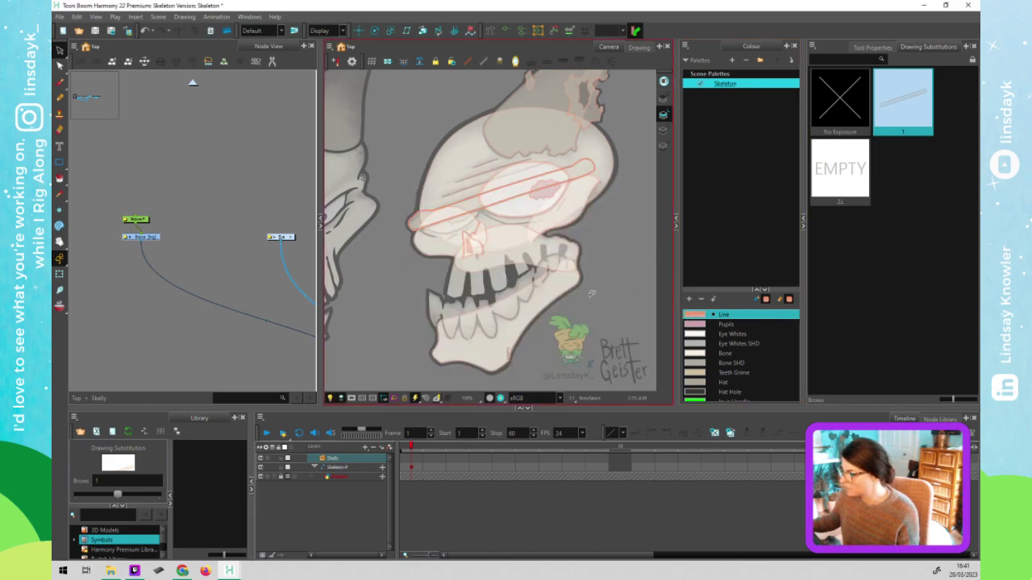
Examine the Brows drawing's Line Art outline and the diagonal strokes on its Overlay layer by selecting each
click(171, 245)
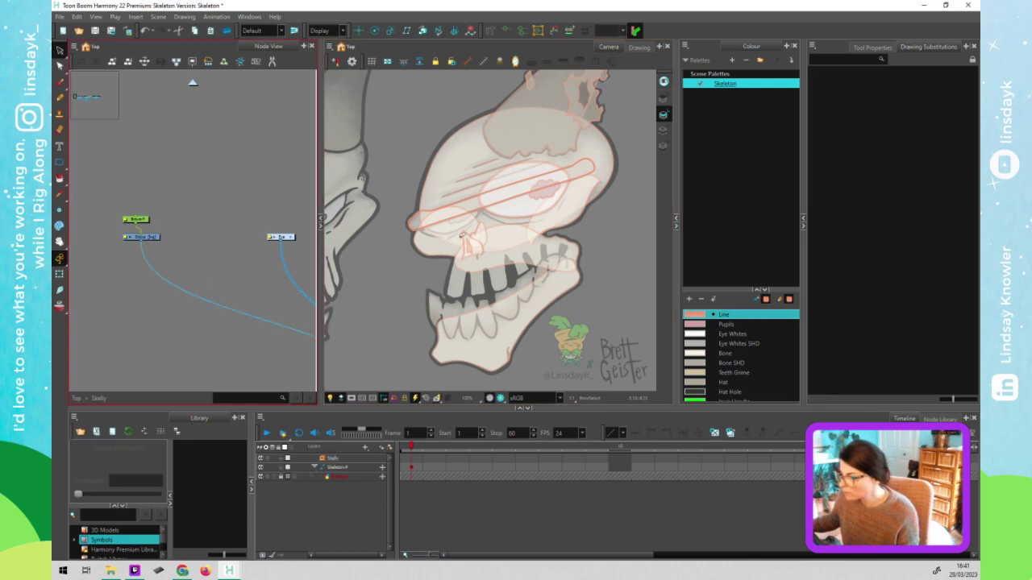
click(475, 213)
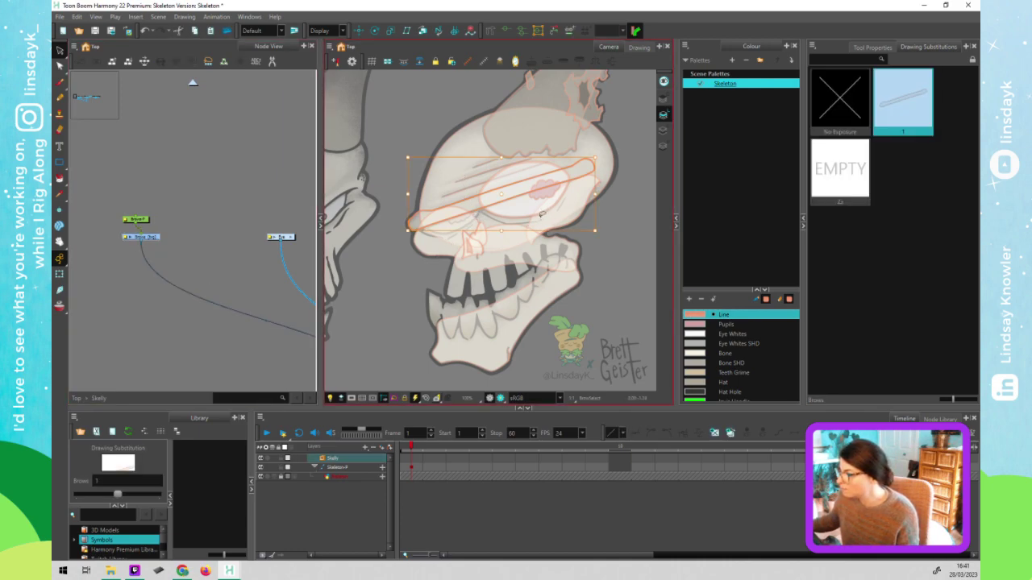
click(662, 99)
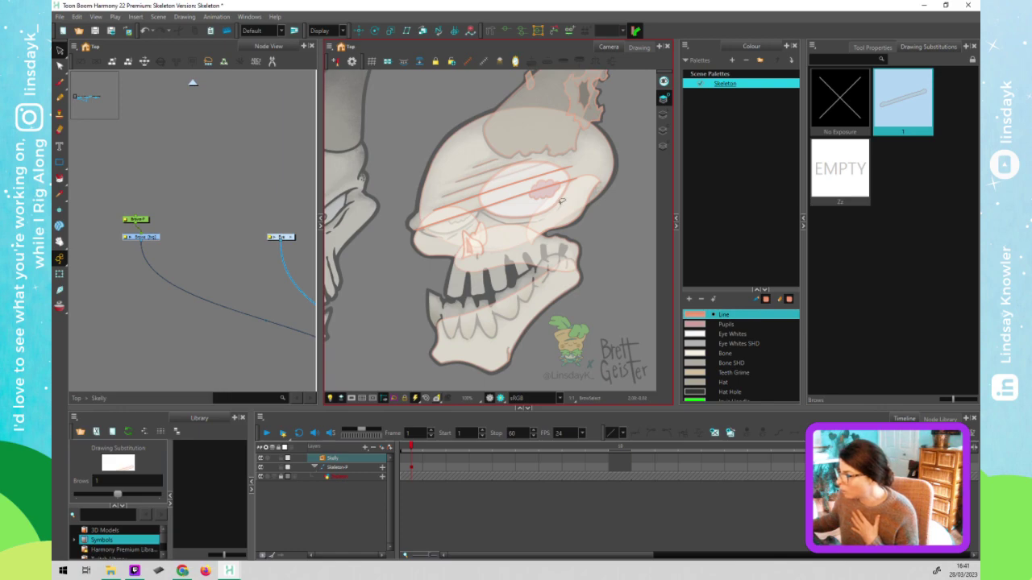
click(508, 176)
key(2)
key(2)
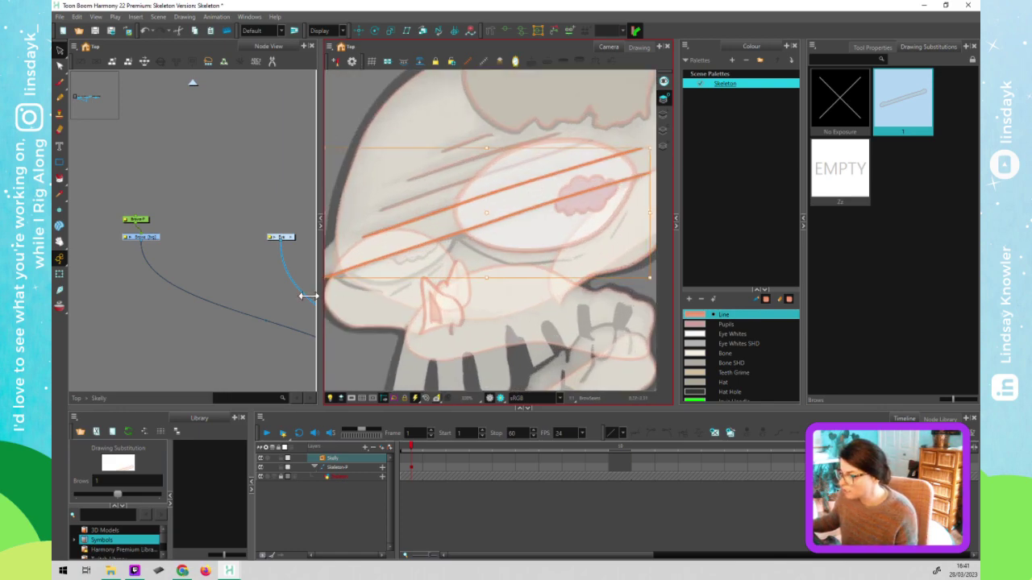
Widen the Camera view and inspect the brow's overlay strokes up close against the reference
drag(309, 297, 211, 298)
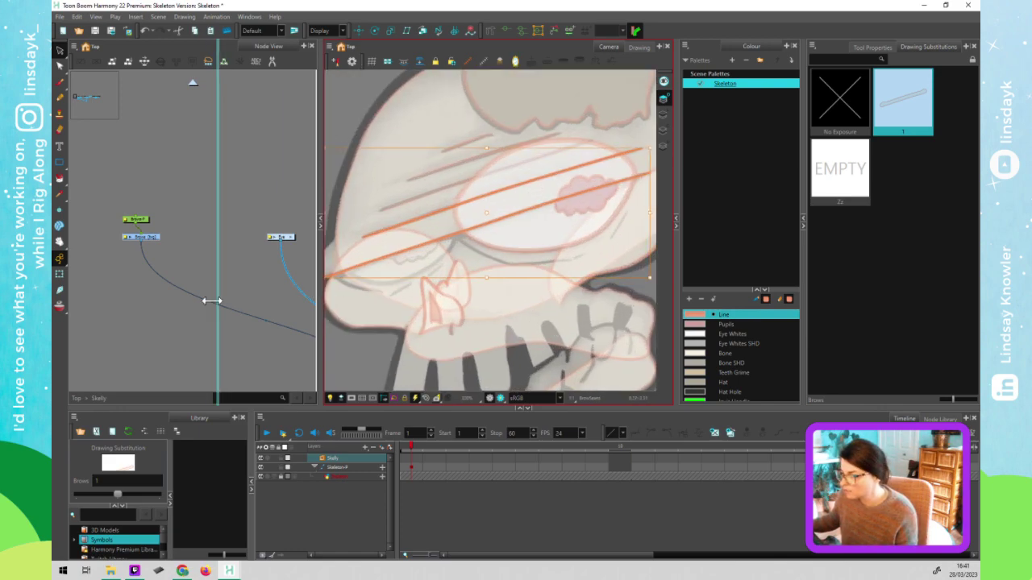
click(437, 243)
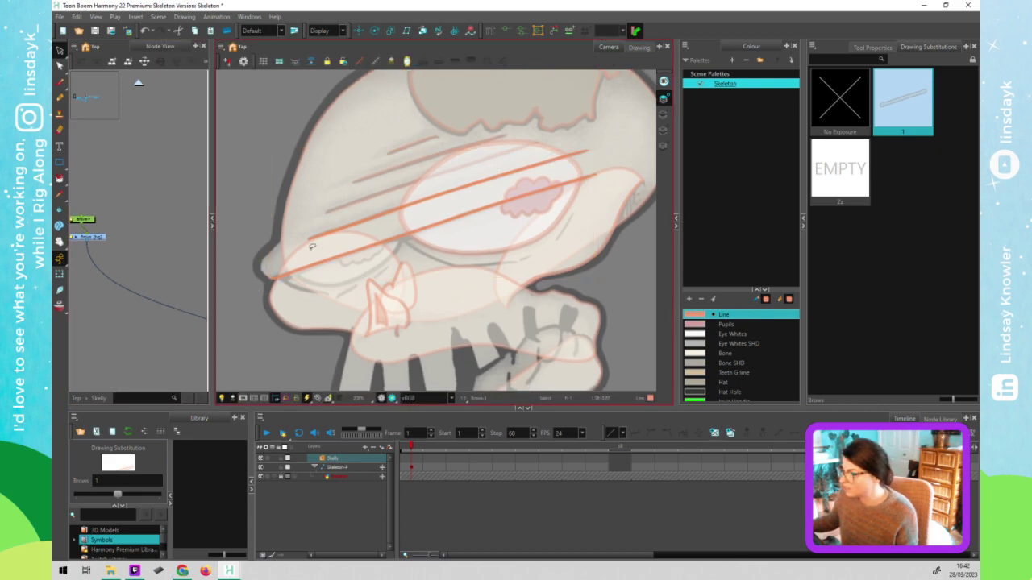
scroll(307, 254, up, 1)
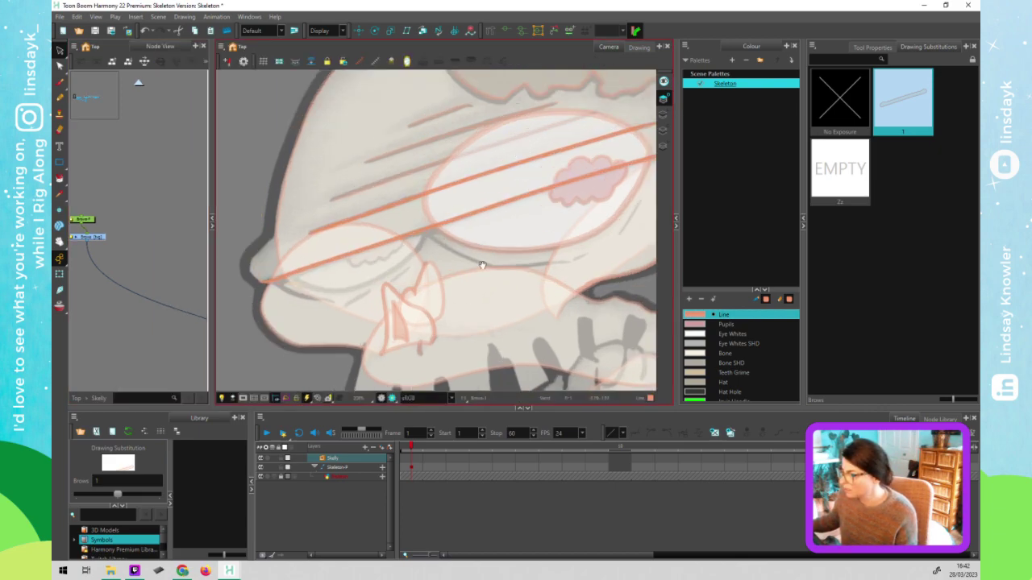
drag(483, 265, 456, 267)
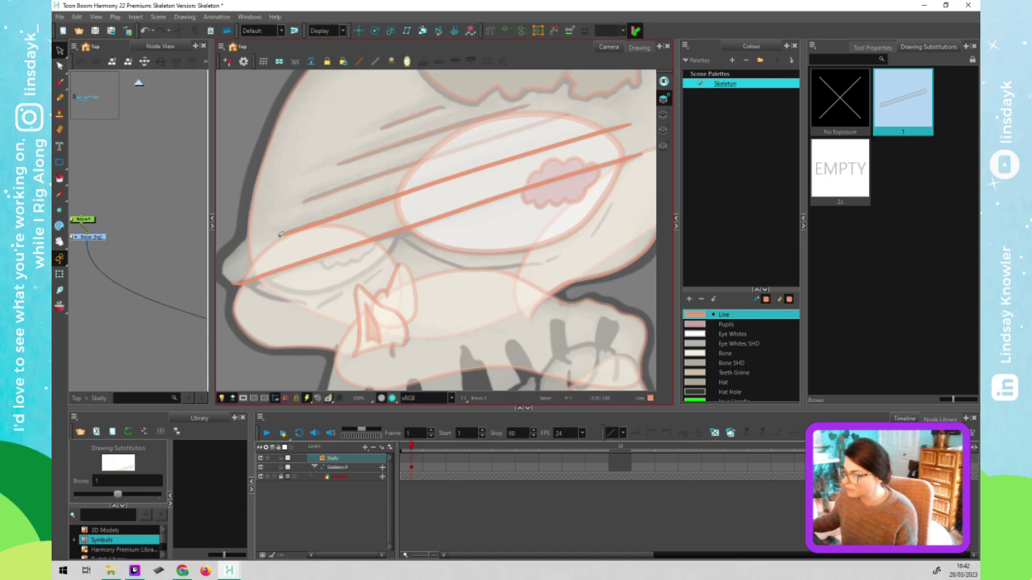
scroll(282, 234, up, 2)
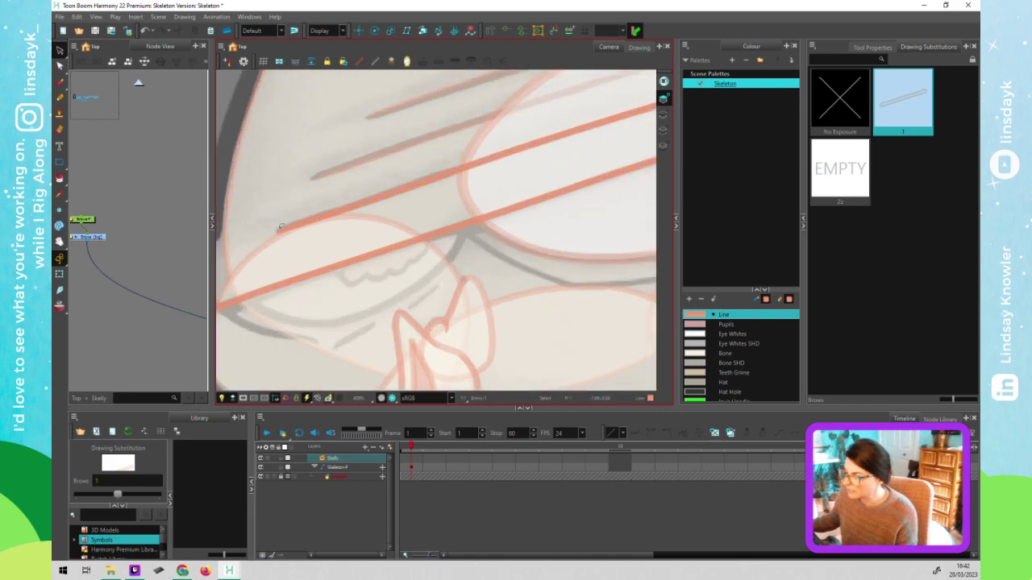
scroll(282, 242, down, 3)
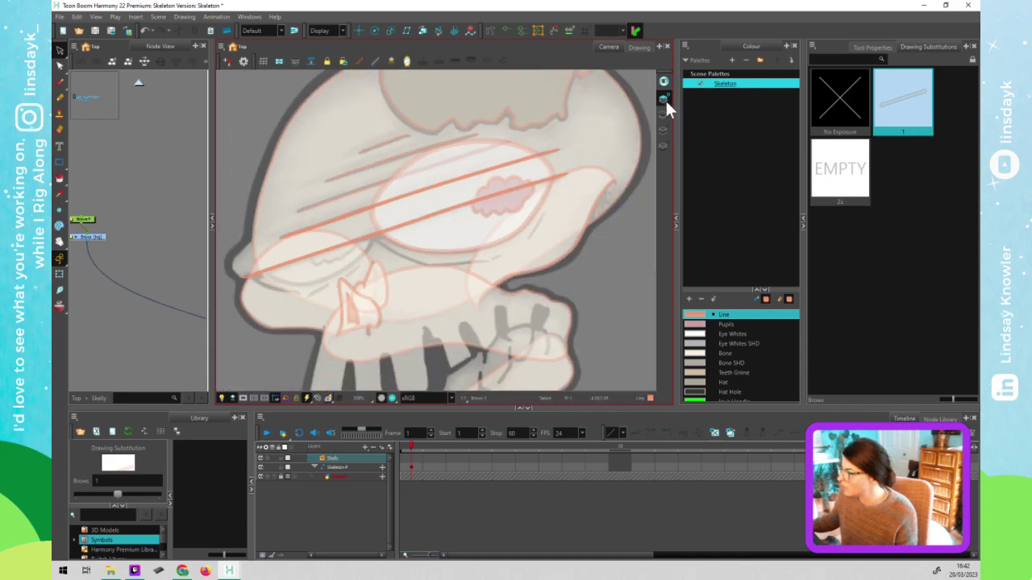
Examine the brow's Line Art, Colour Art and Underlay layers in turn, and view the brow over the full skull
click(665, 113)
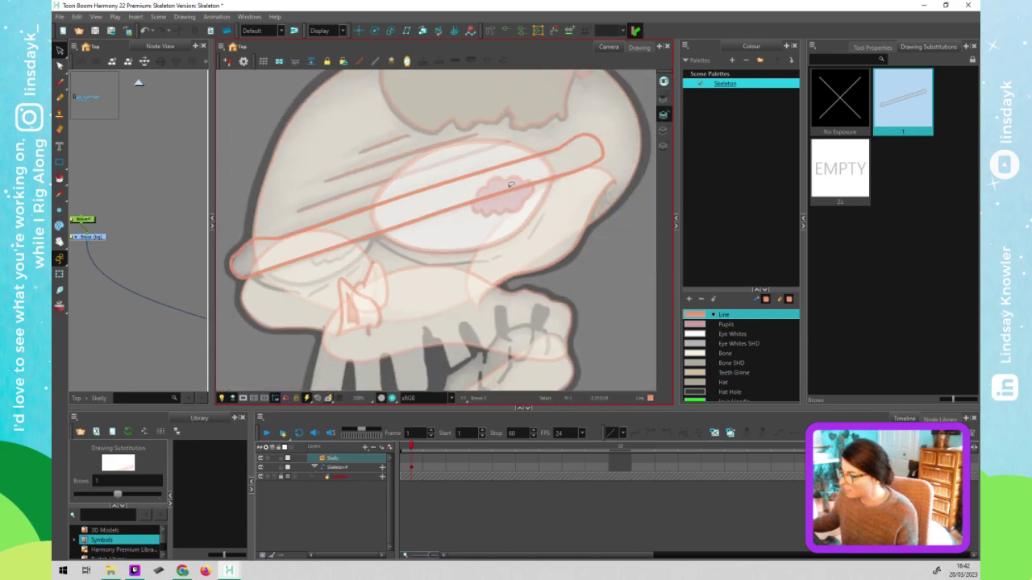
click(514, 187)
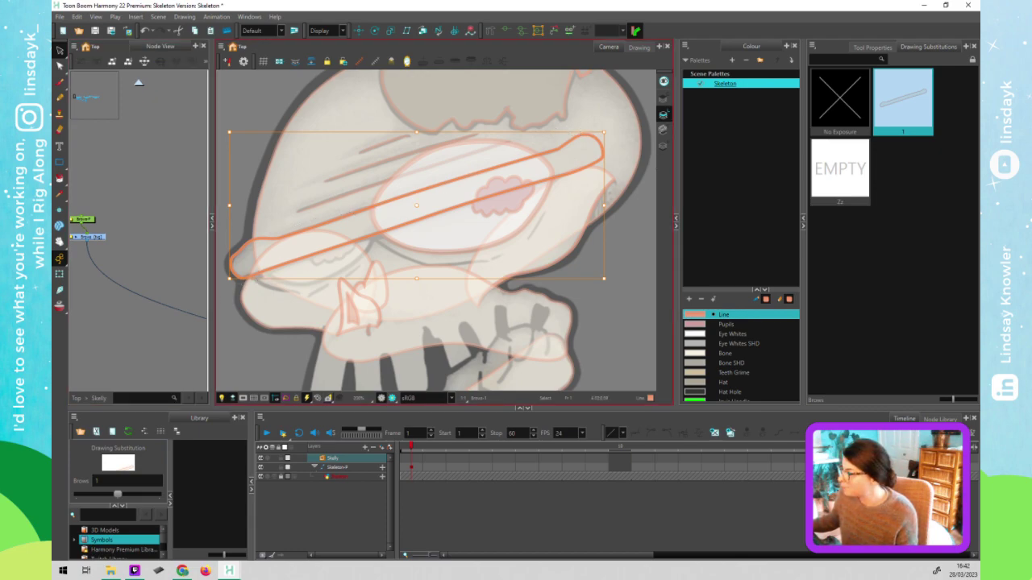
click(664, 129)
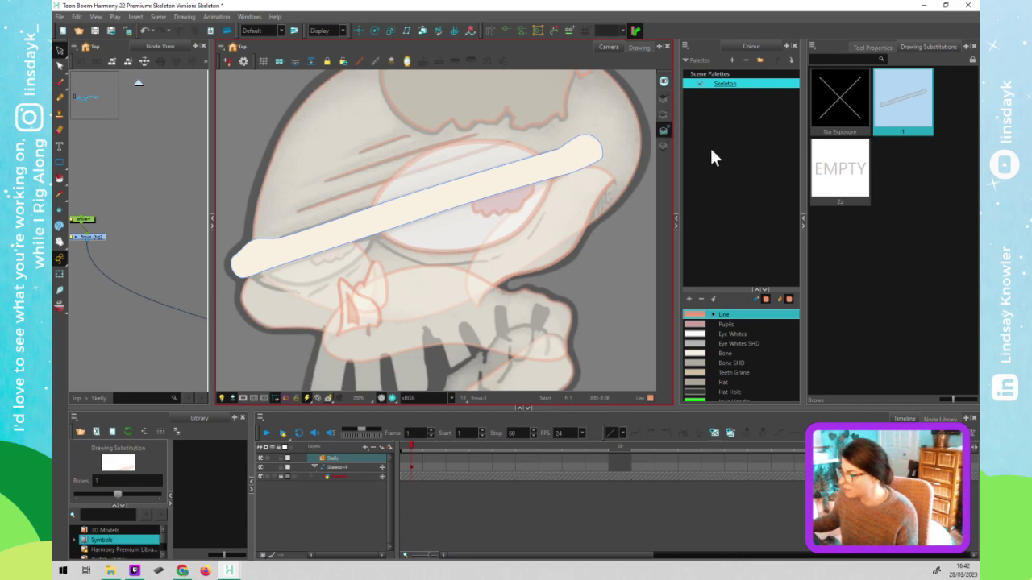
click(662, 145)
key(shift+t)
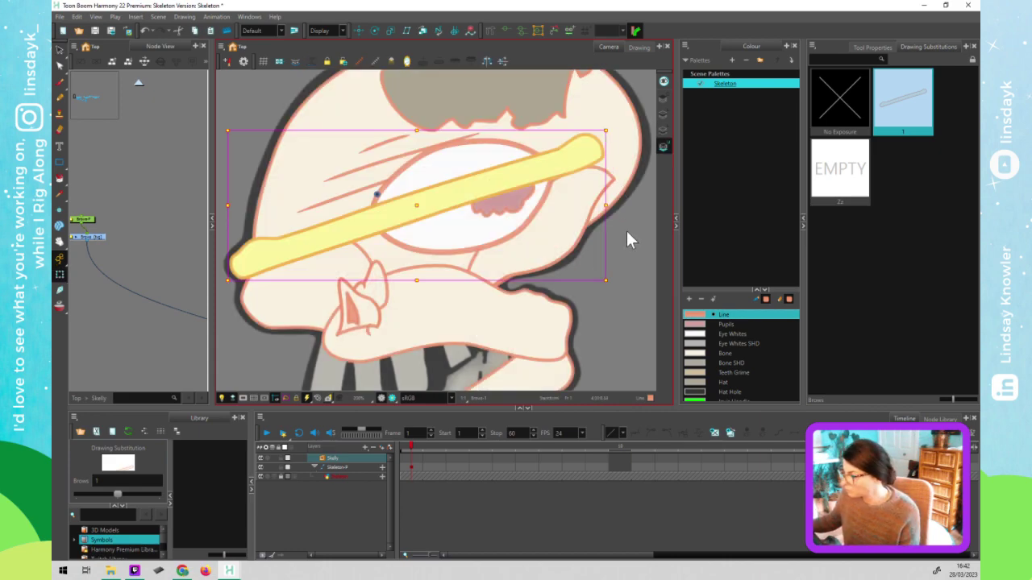
Check the skull's large eye drawing, and reselect the brow crossing it
click(582, 303)
click(445, 168)
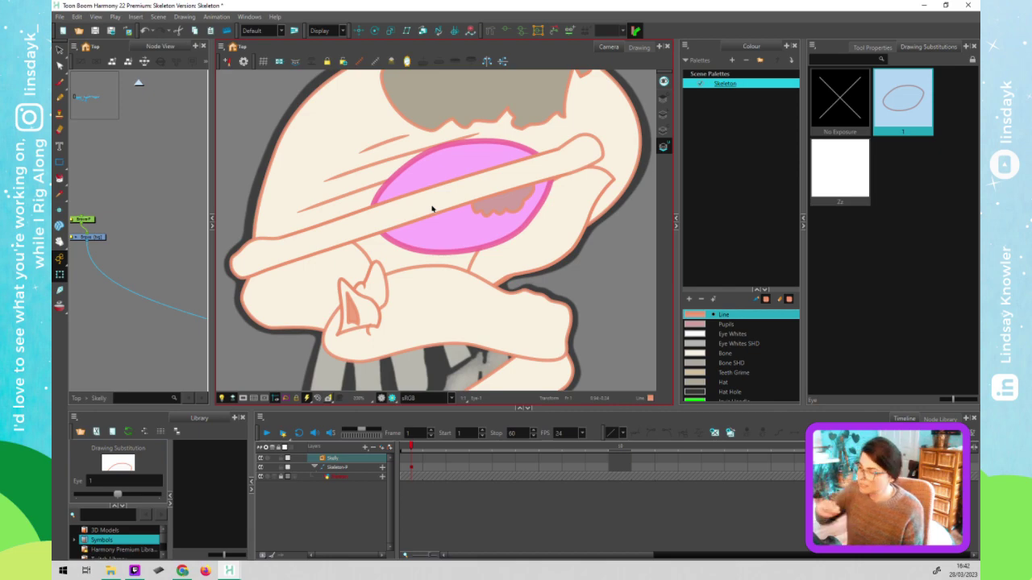
click(95, 252)
click(368, 232)
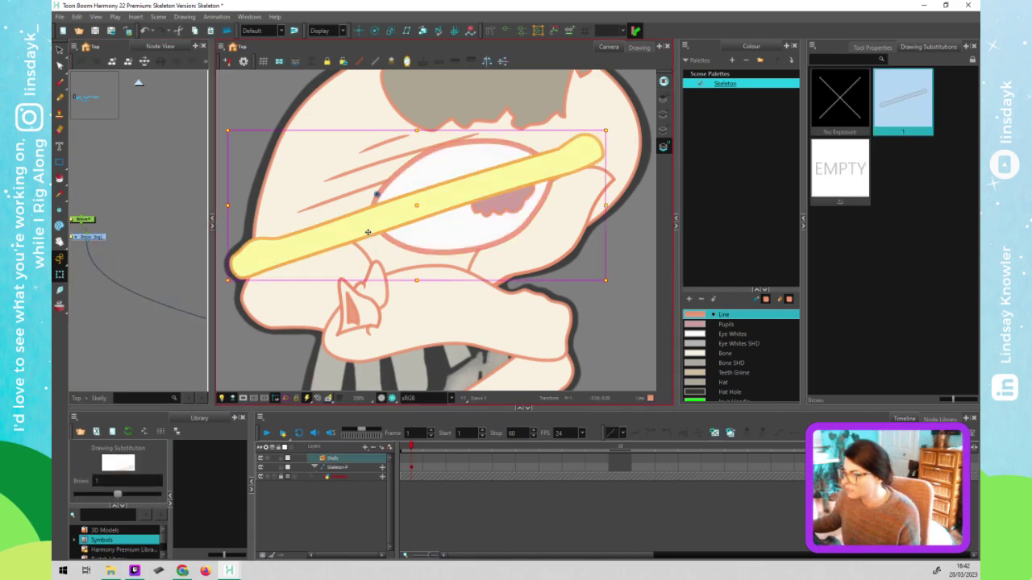
key(shift+l)
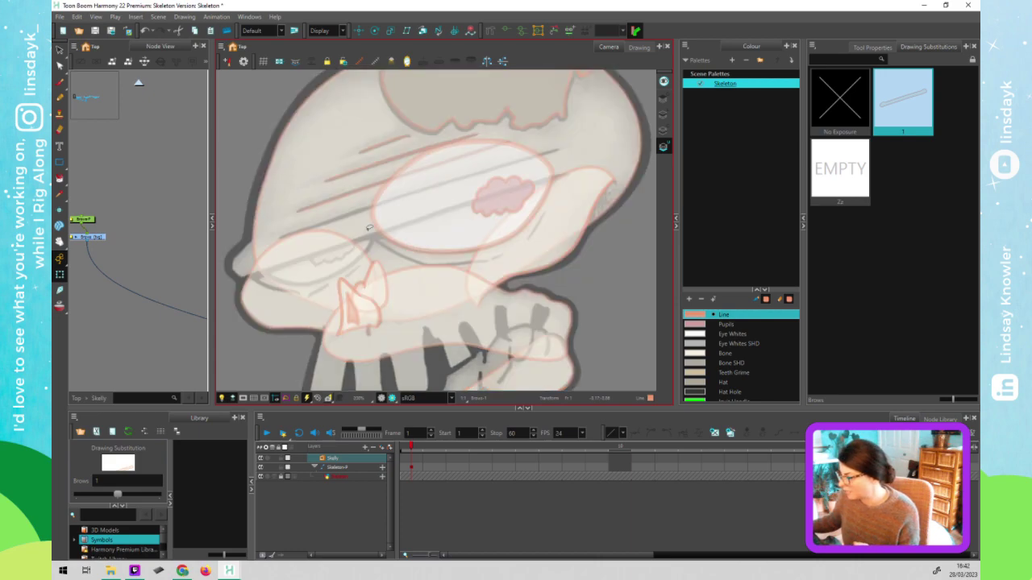
Place the brow's outline from the Line Art layer onto its Underlay layer
key(alt+s)
drag(712, 288, 711, 178)
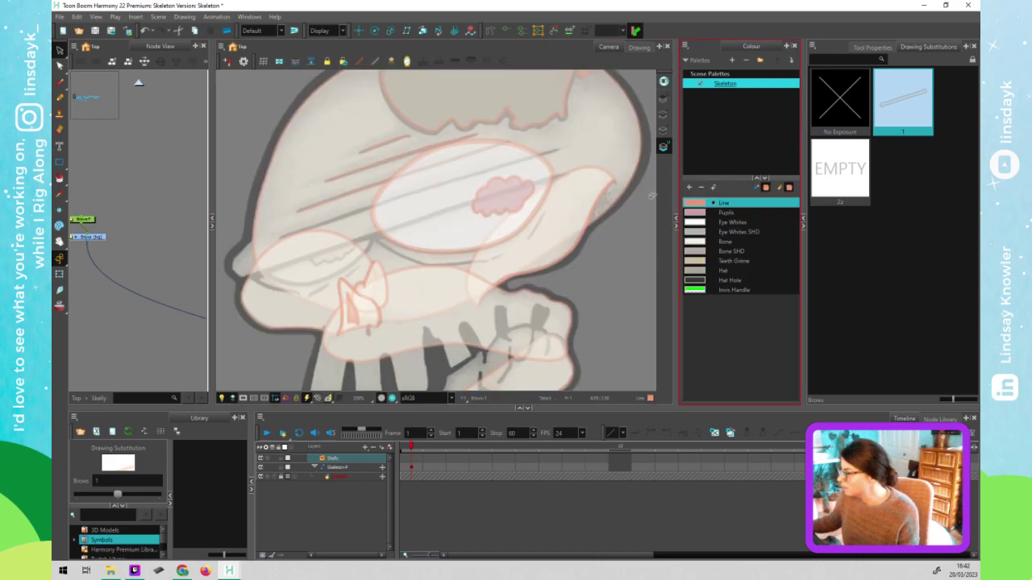
click(664, 114)
click(424, 187)
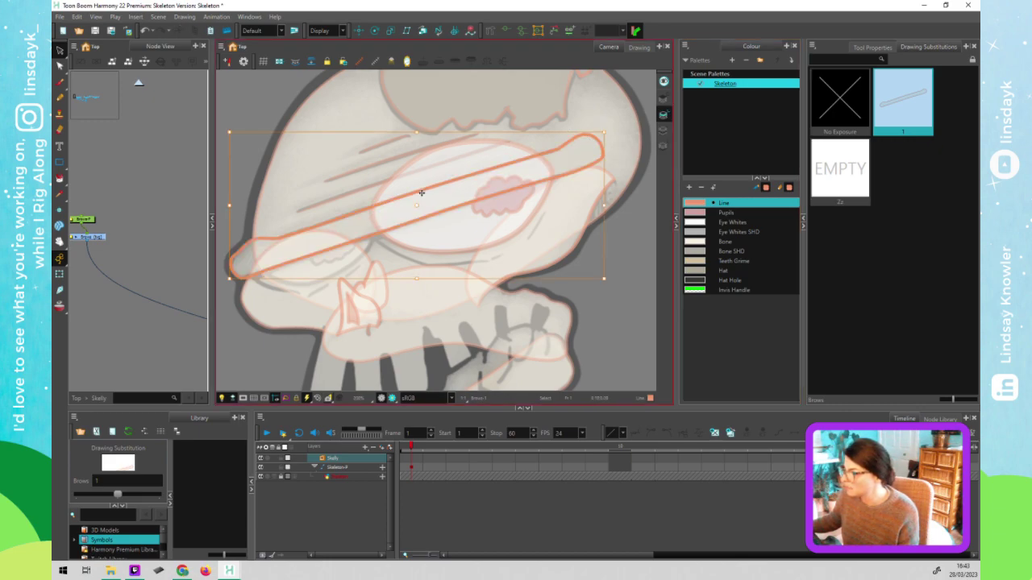
click(485, 183)
click(470, 209)
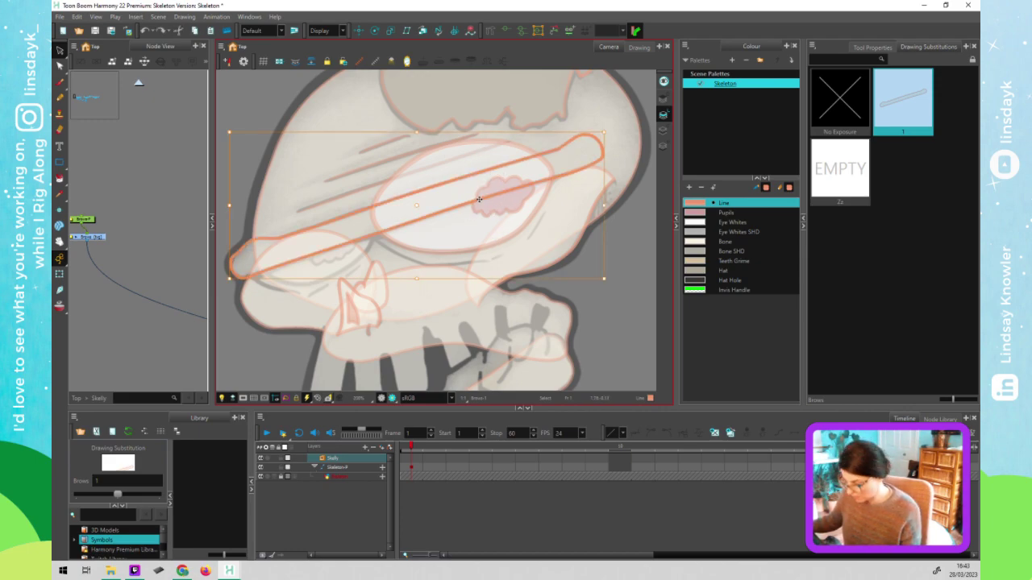
click(663, 145)
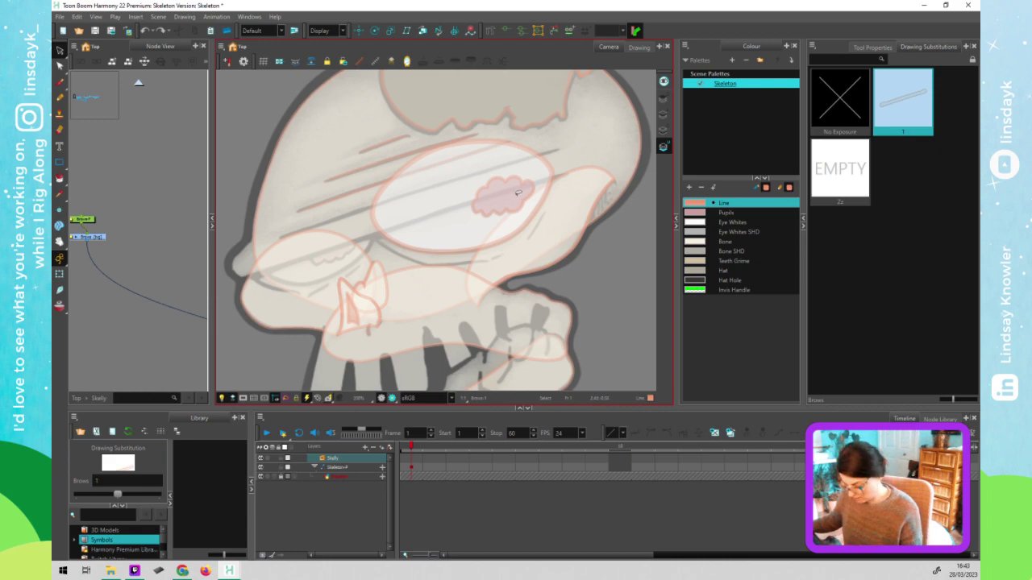
key(ctrl+z)
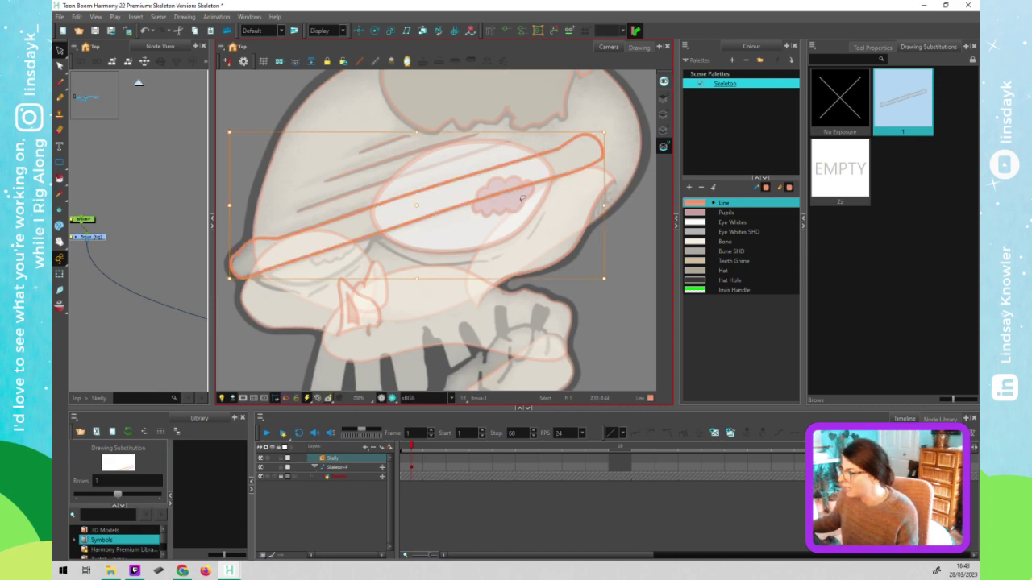
scroll(522, 197, down, 1)
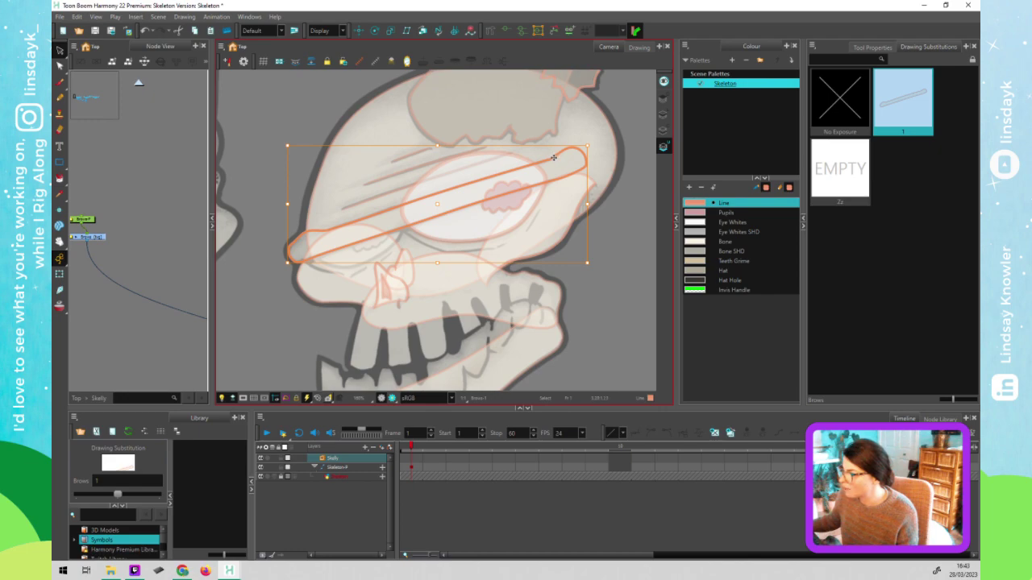
Detach a segment from the lower edge of the brow's Underlay outline and move it above the eye
click(665, 81)
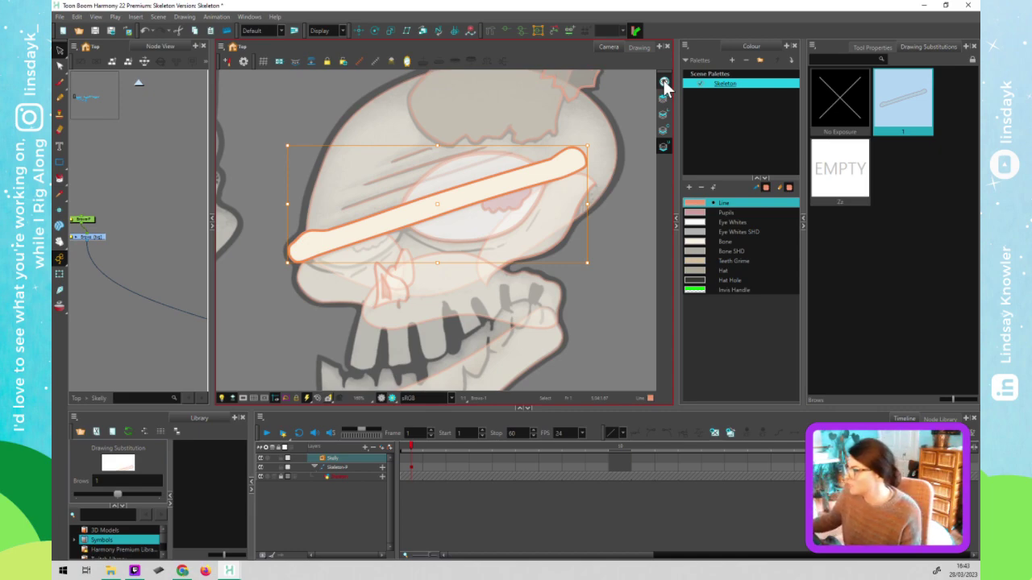
click(664, 83)
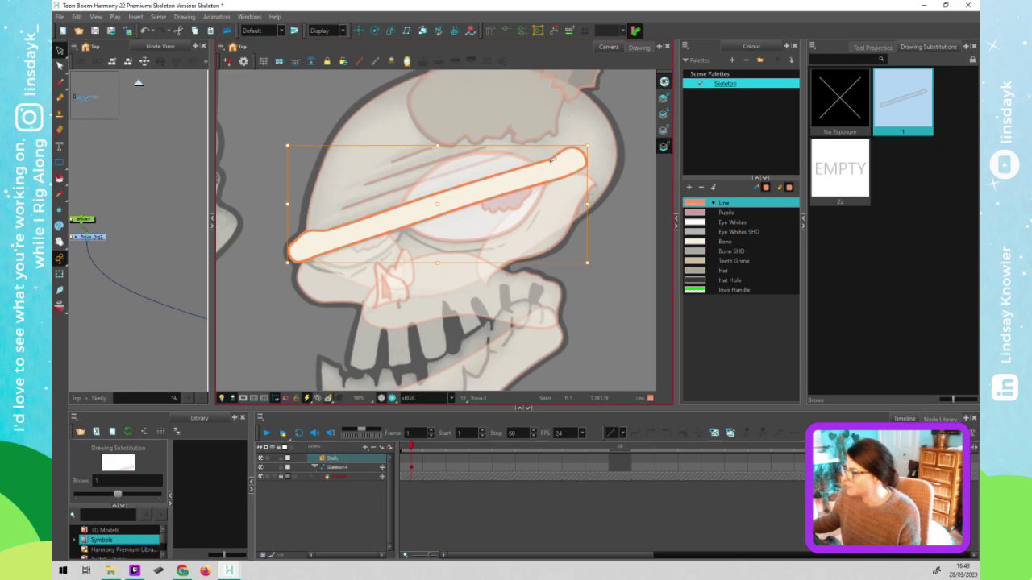
click(664, 82)
key(alt+q)
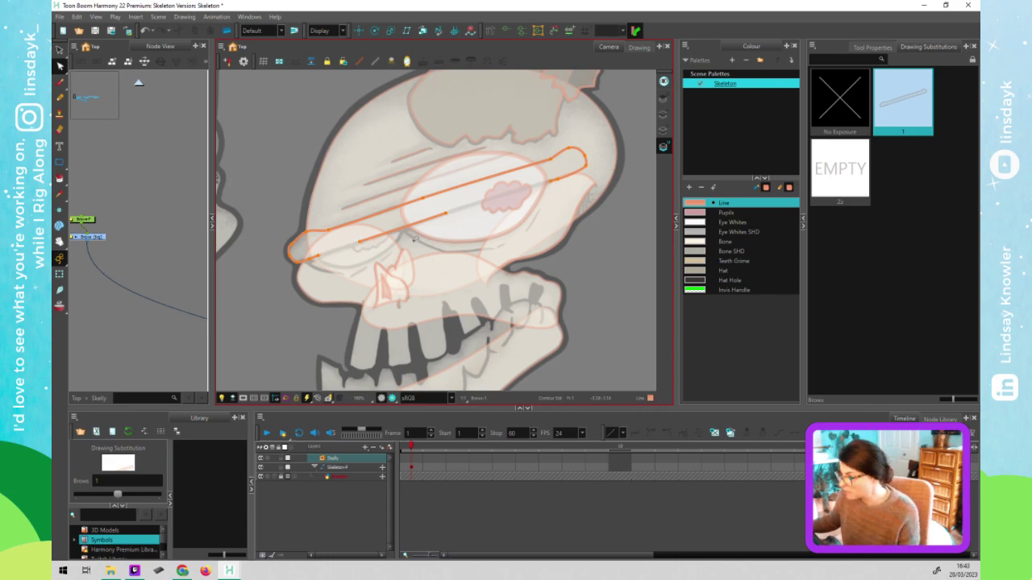
key(alt+s)
click(408, 225)
click(410, 227)
mouse_move(413, 225)
mouse_down()
mouse_move(428, 144)
mouse_move(428, 152)
mouse_up()
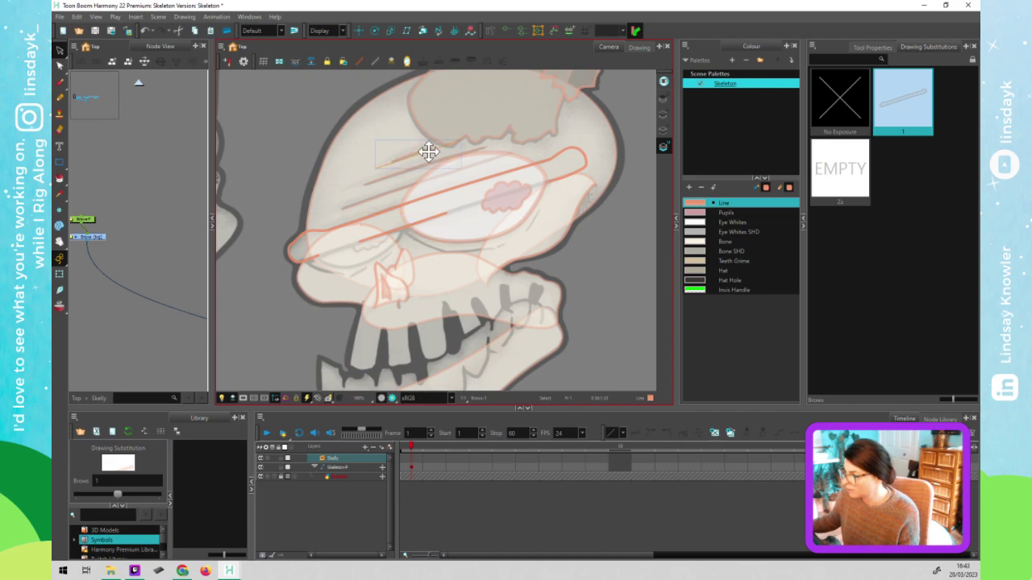
Delete the rounded left end of the brow's Underlay outline, keeping its upper edge line
click(307, 246)
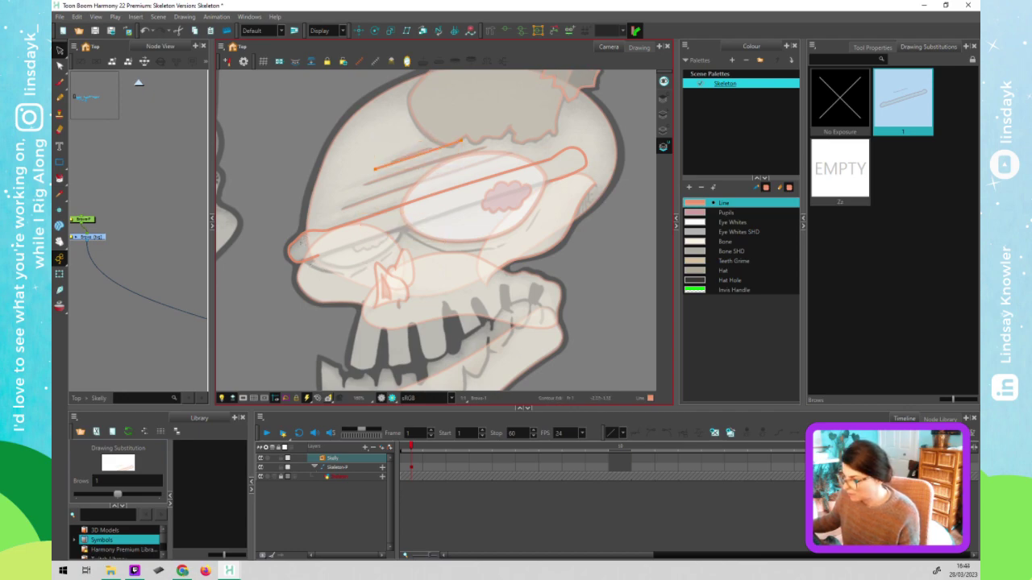
key(alt+q)
drag(295, 265, 297, 260)
key(Delete)
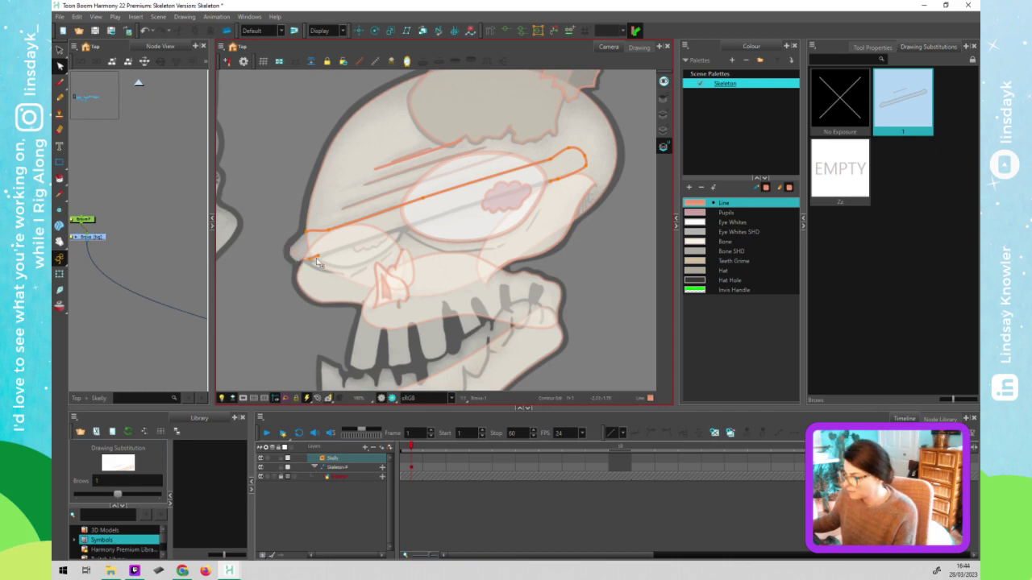
click(317, 258)
key(Delete)
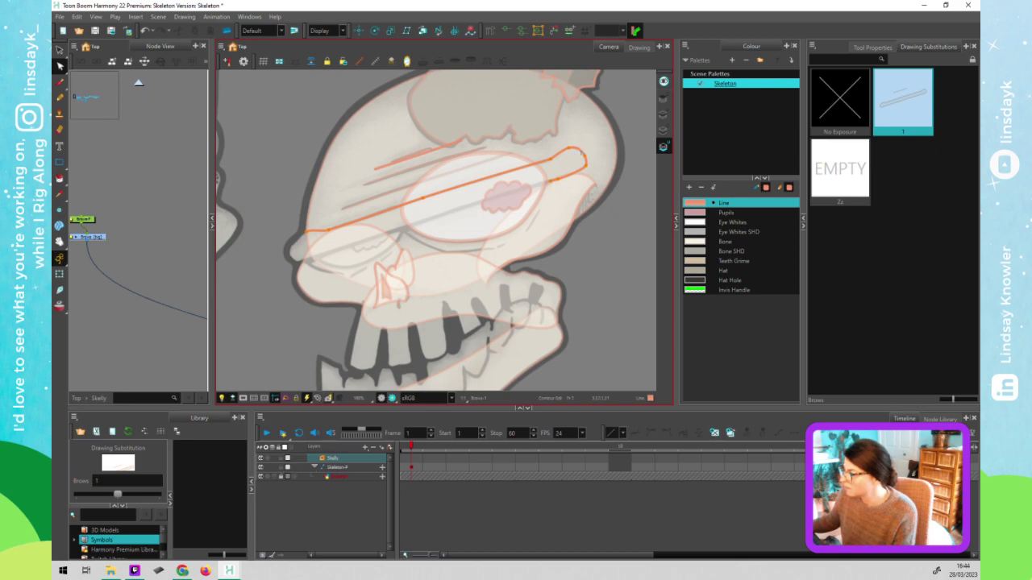
Delete the rounded right end of the brow's Underlay outline and the leftover stroke beneath it
click(586, 168)
key(Delete)
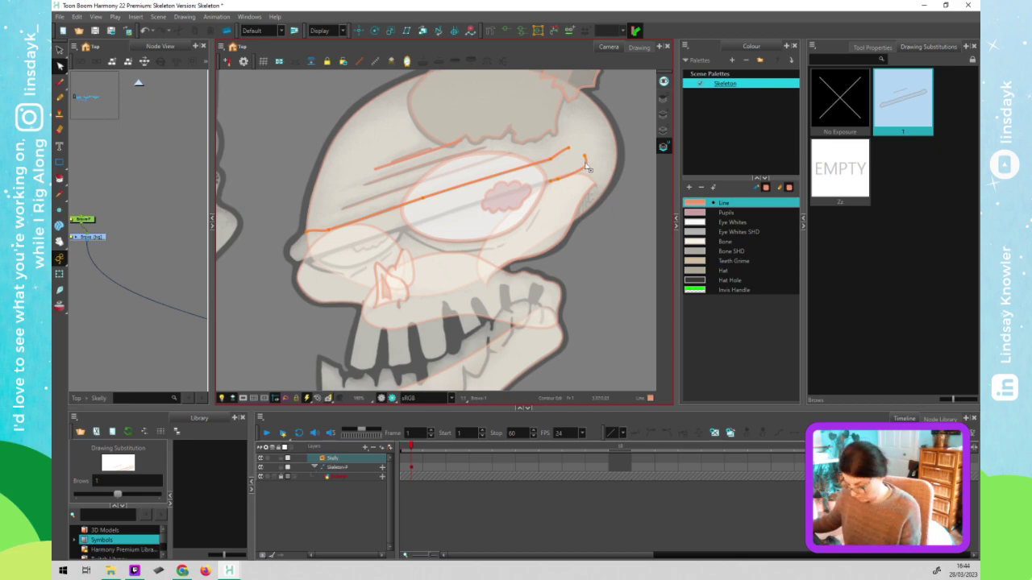
key(alt+s)
click(585, 163)
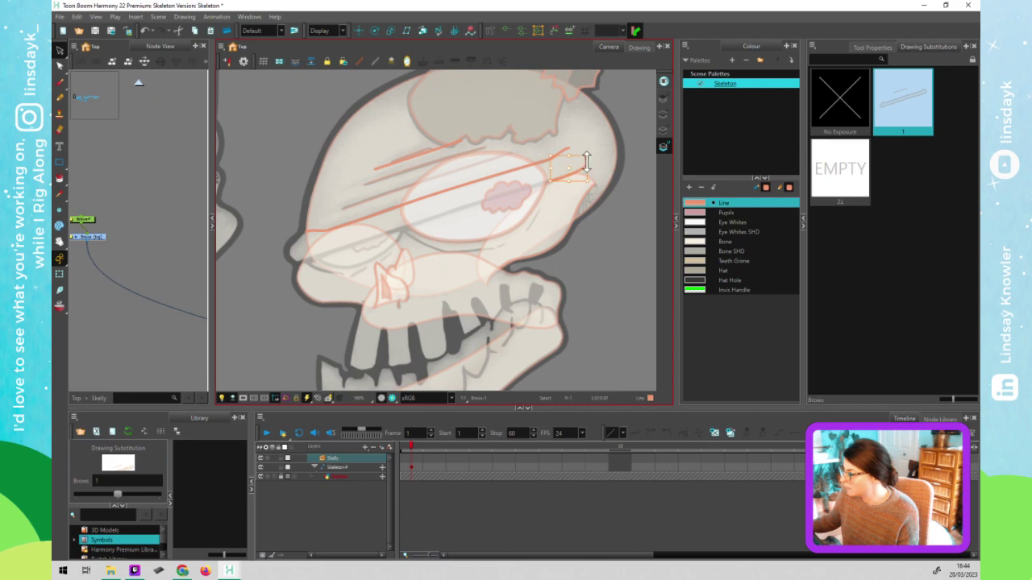
key(Delete)
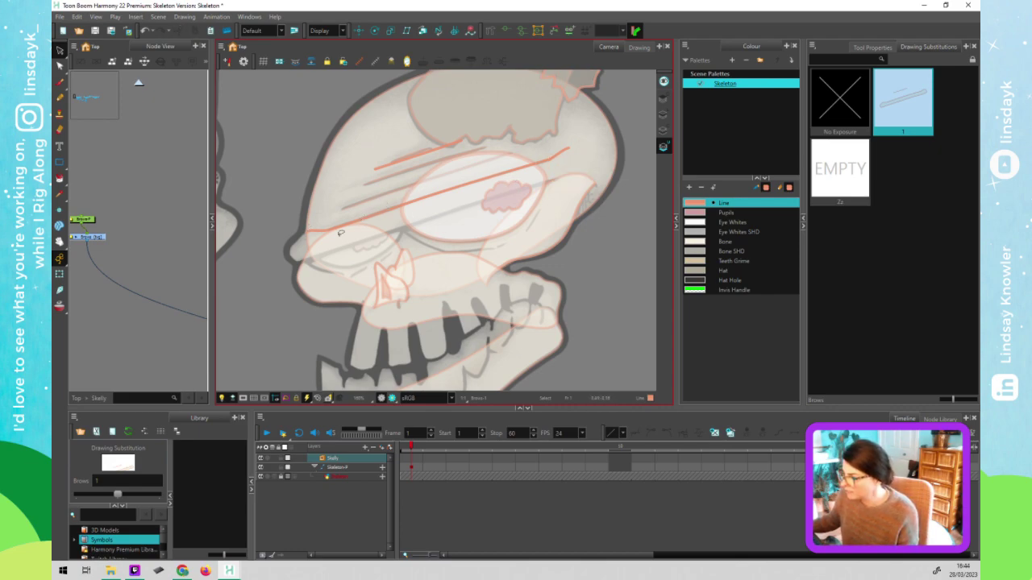
Move the detached short stroke higher onto the forehead, just below the hat patch
click(421, 159)
drag(431, 150, 429, 137)
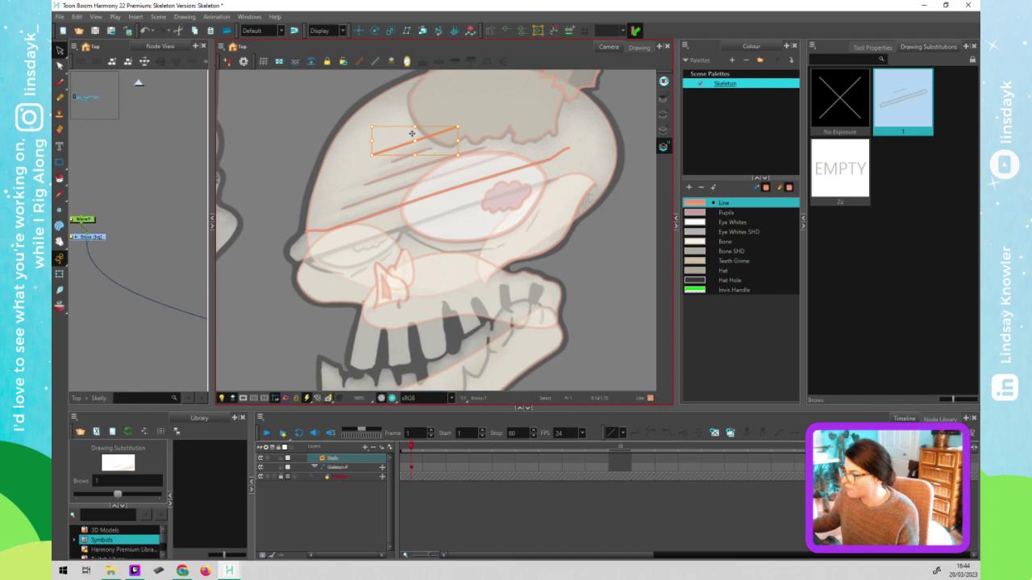
click(397, 280)
Turn on snapping for the Contour Editor and join the brow line's left end to the forehead stroke with a curve
click(308, 230)
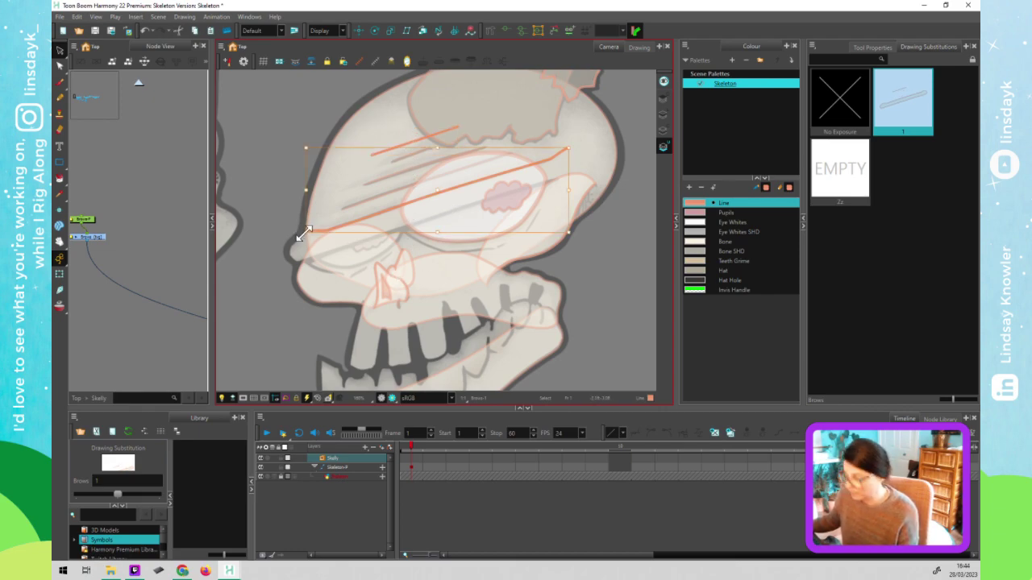
key(alt+q)
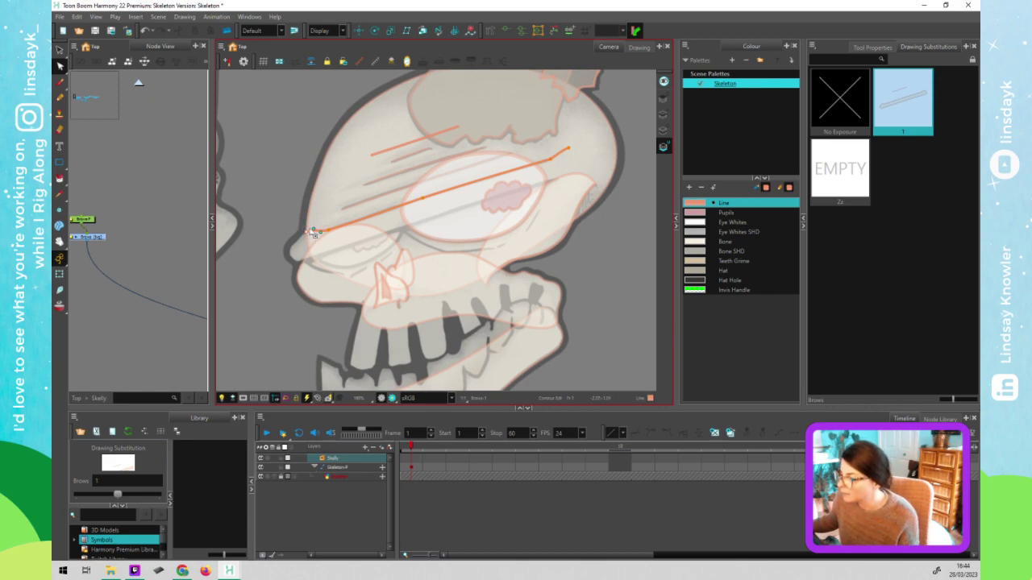
click(307, 231)
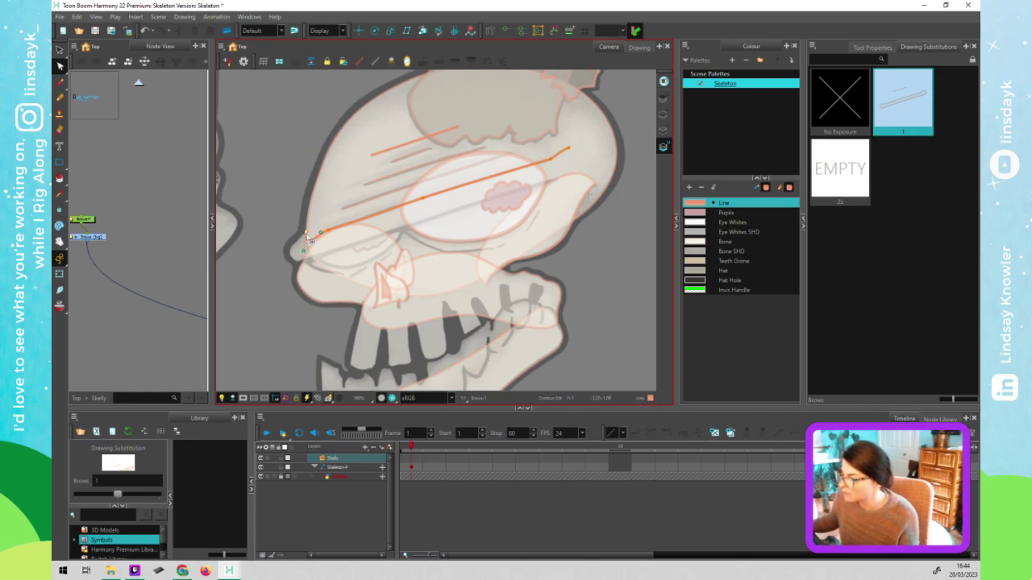
drag(324, 180, 355, 168)
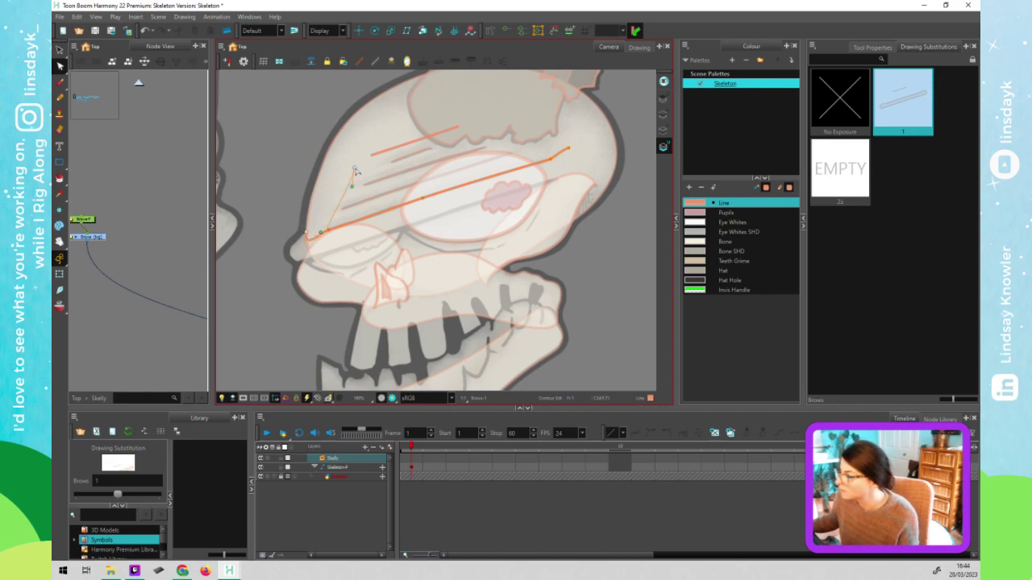
click(868, 47)
click(841, 78)
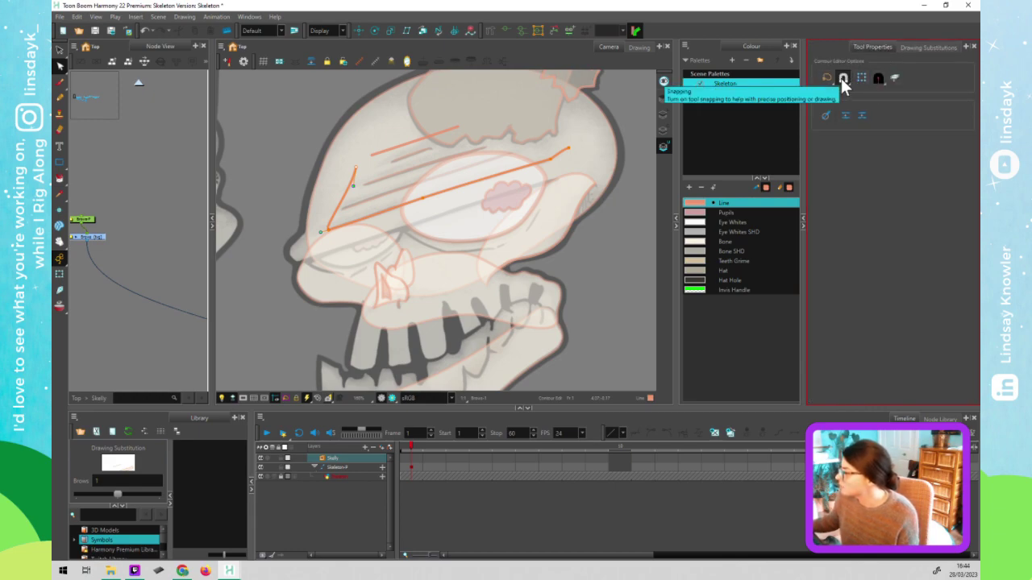
mouse_move(353, 186)
mouse_down()
mouse_move(320, 175)
mouse_move(373, 158)
mouse_move(340, 166)
mouse_up()
Join the brow line's right end to the forehead stroke's right end, closing the shape above the brow
click(568, 149)
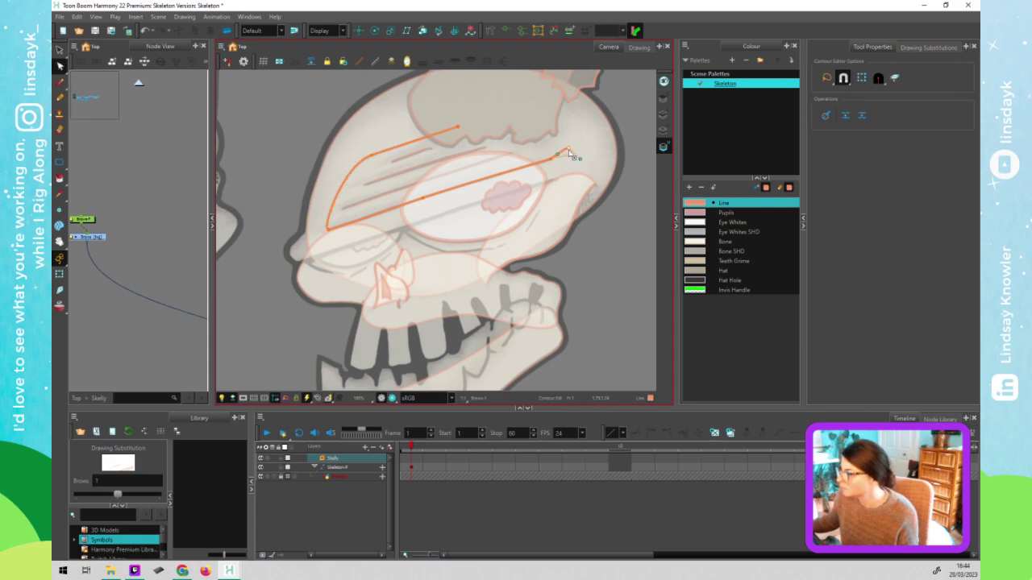
click(567, 153)
drag(462, 125, 457, 127)
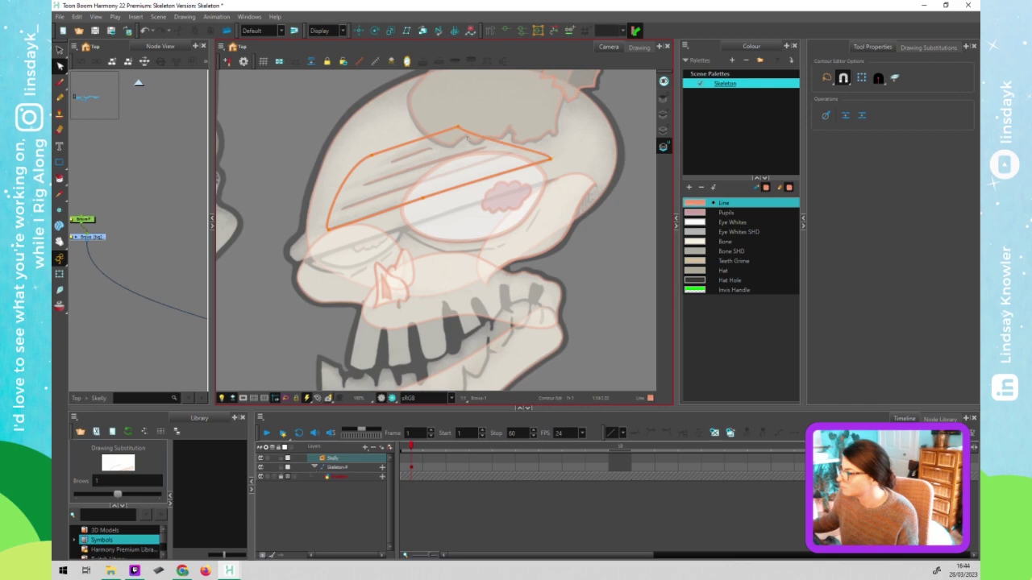
Smooth the closed shape's upper edge into an even arch and fill it with the Line colour
click(476, 128)
click(398, 144)
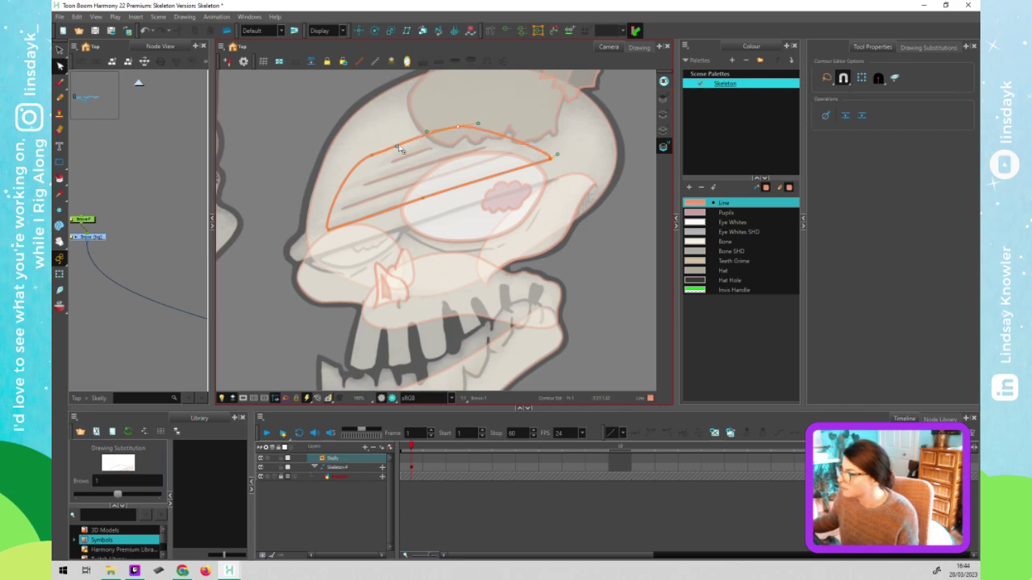
click(419, 134)
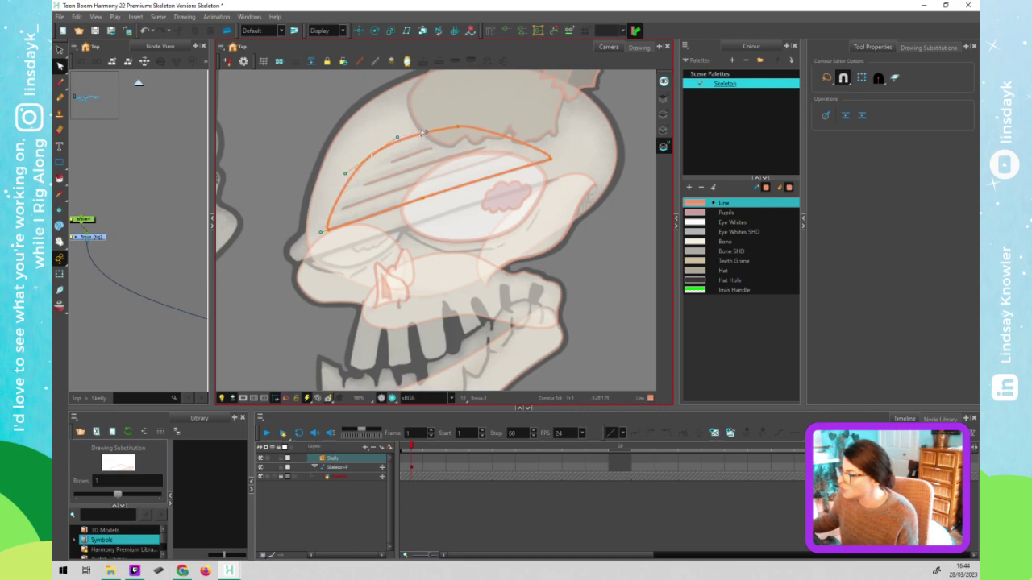
drag(421, 132, 496, 130)
click(401, 143)
drag(396, 136, 407, 132)
click(409, 163)
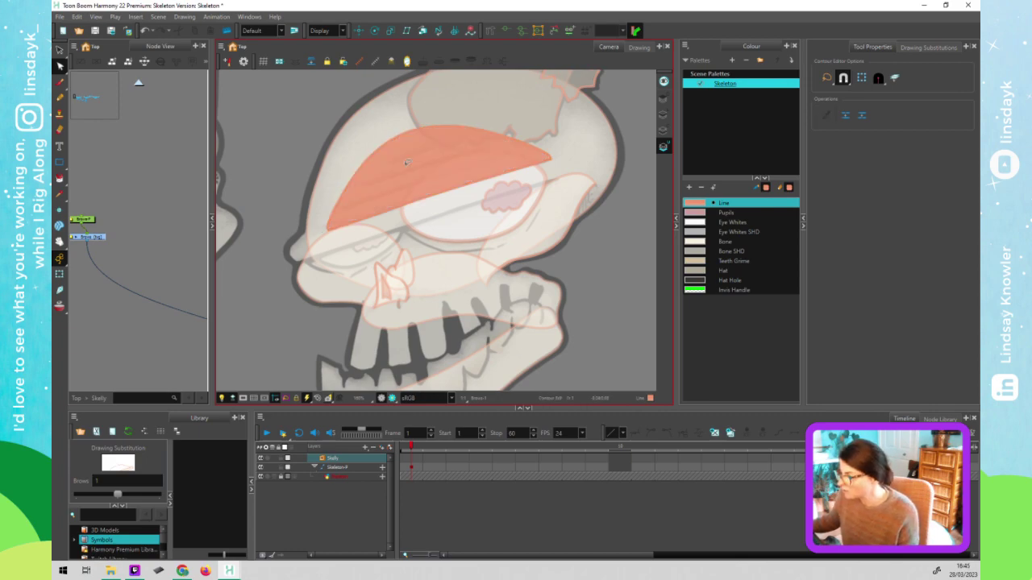
Select the filled arch shape and give it a new palette colour named Cutter
key(alt+s)
click(429, 164)
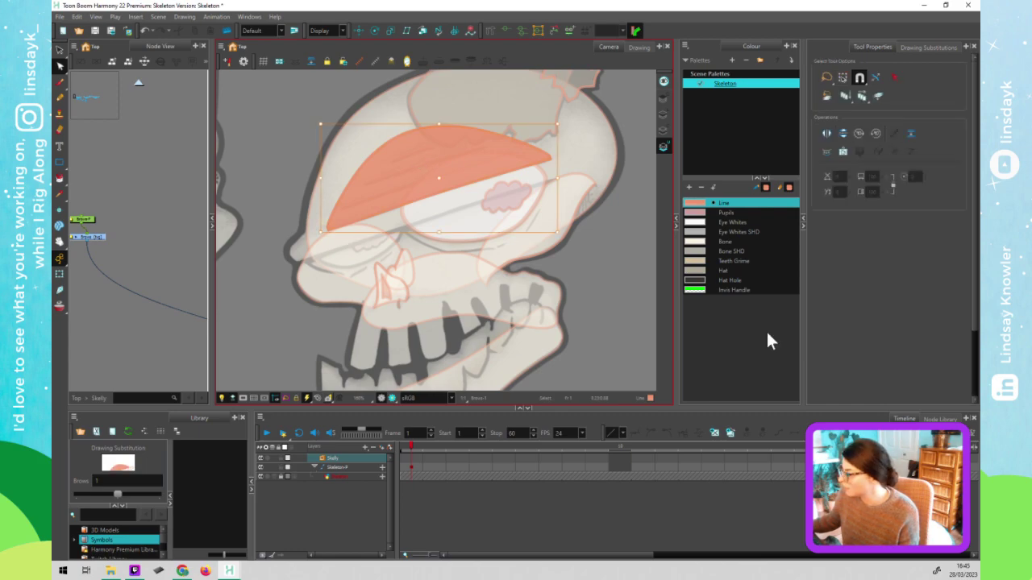
click(736, 287)
click(690, 187)
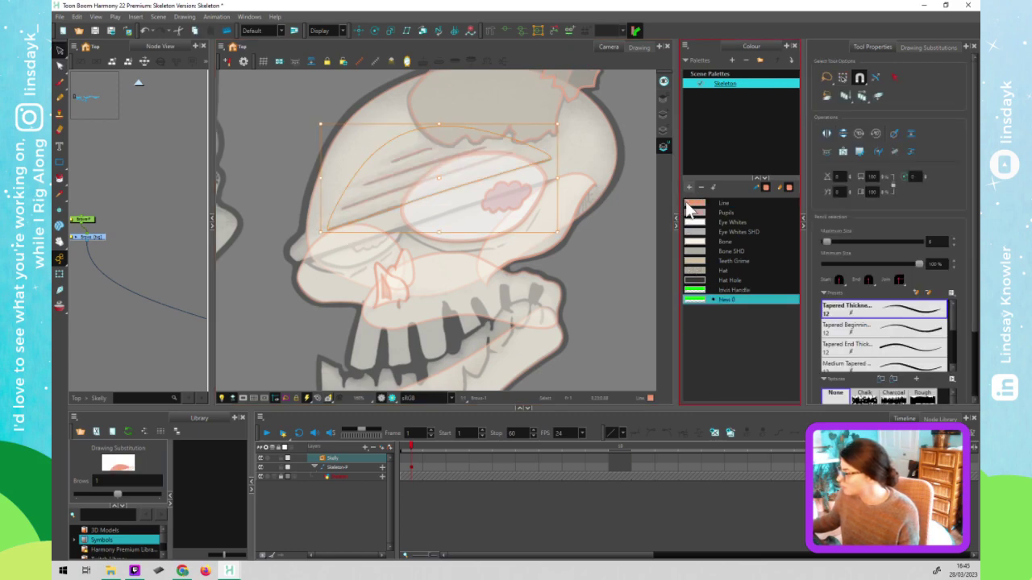
double_click(726, 299)
text(Cutter)
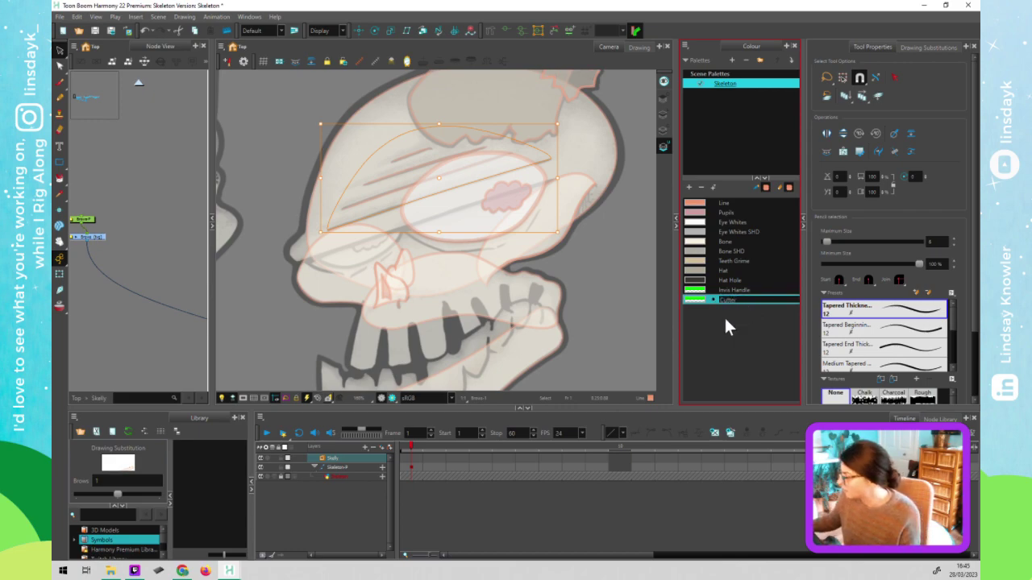
key(Return)
Make the Cutter colour fully opaque green with an alpha of 255
double_click(695, 300)
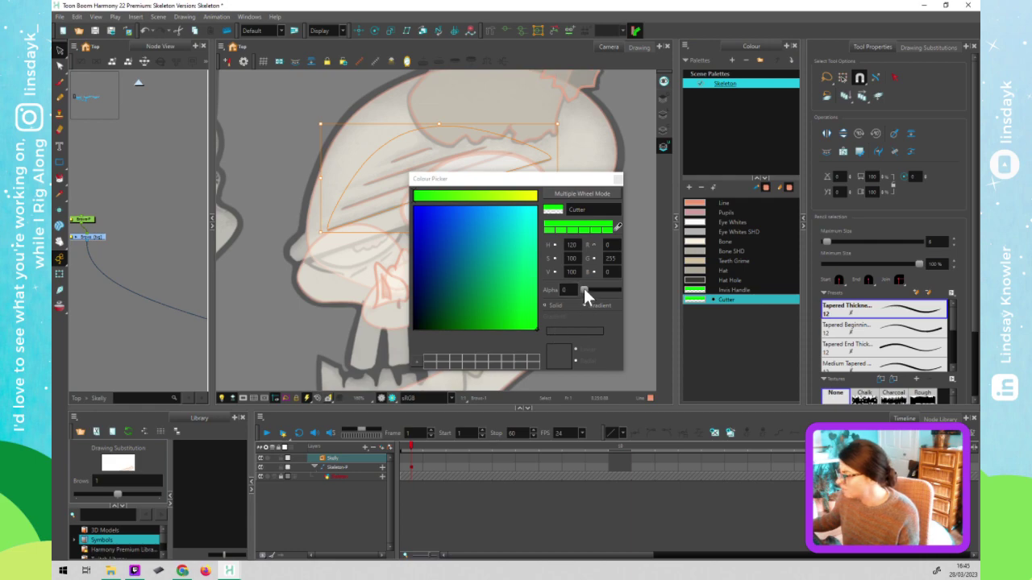
drag(619, 291, 633, 290)
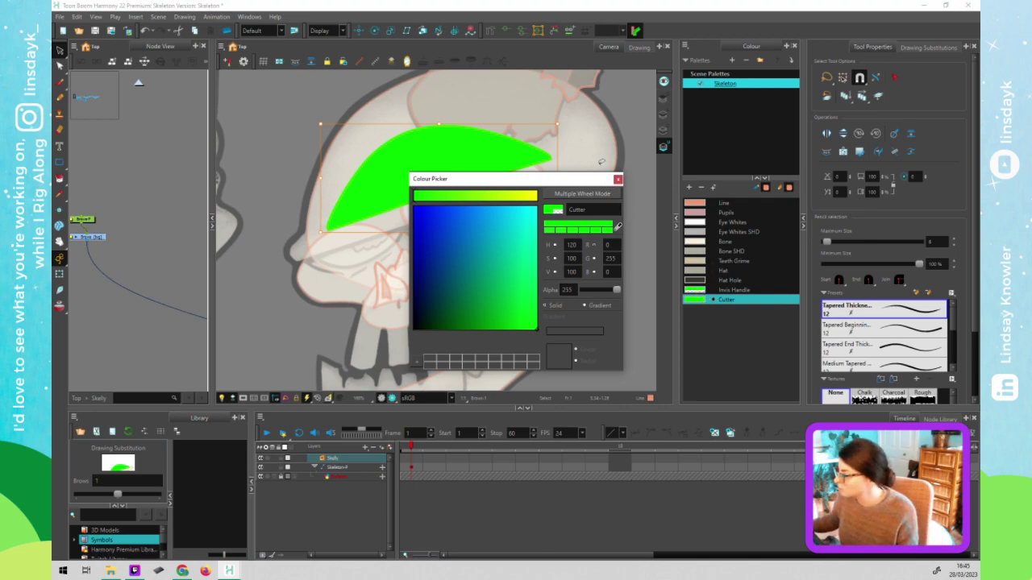
click(618, 179)
click(617, 261)
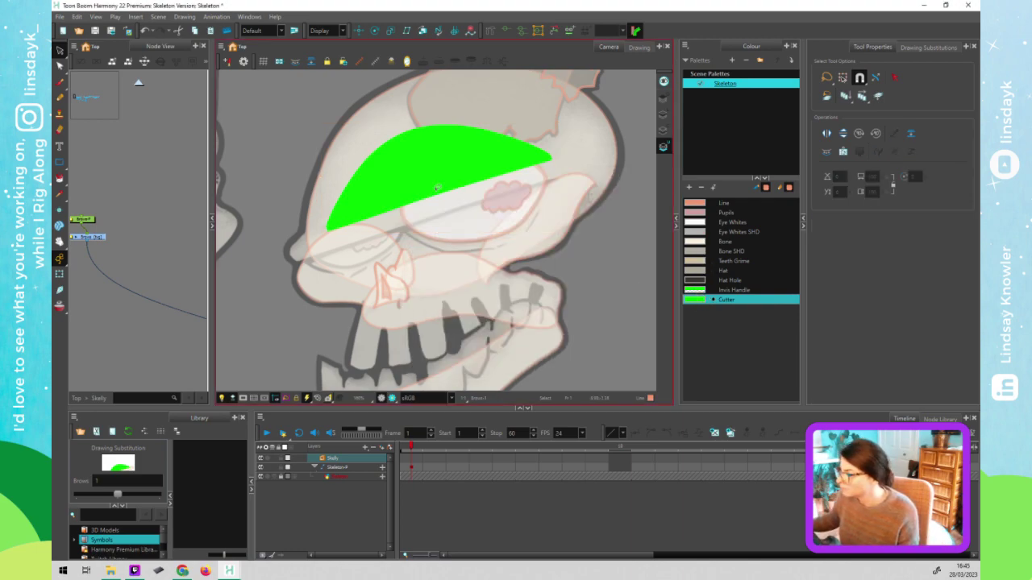
Check the green cutter shape over the full skull and try moving the brow drawing together with it
key(shift+t)
click(616, 339)
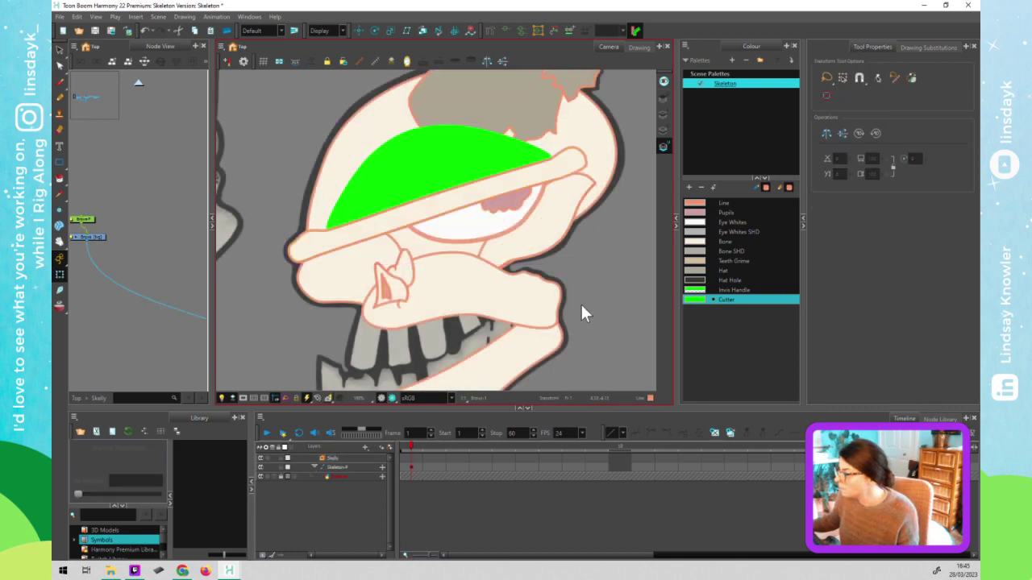
click(62, 272)
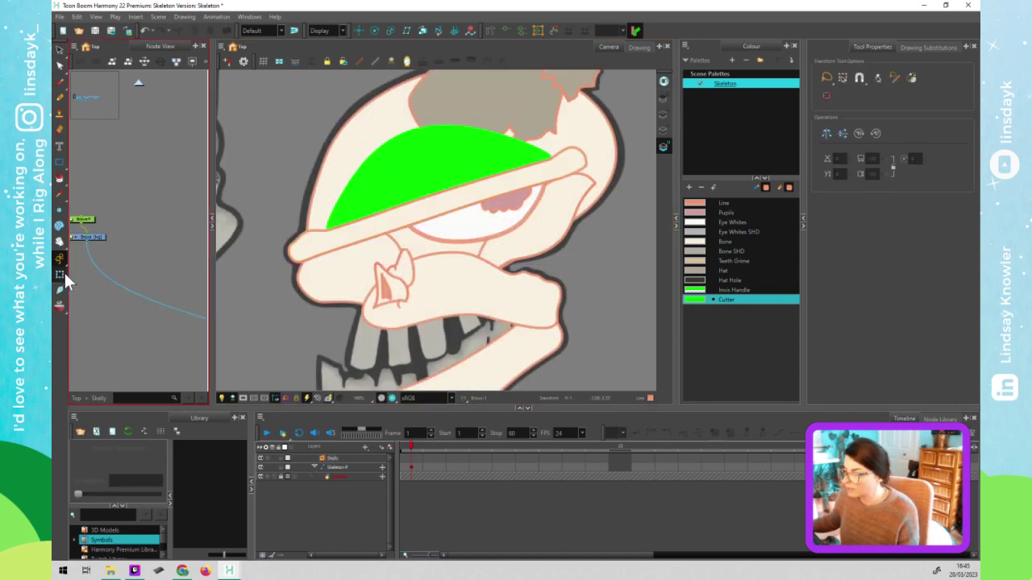
click(476, 247)
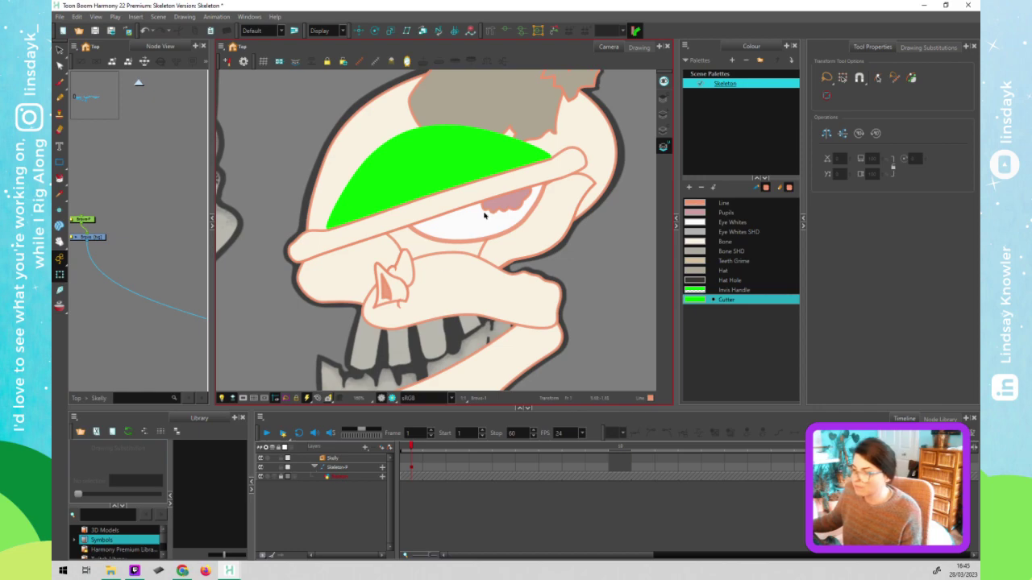
click(69, 274)
click(63, 275)
click(408, 176)
mouse_move(418, 197)
mouse_down()
mouse_move(404, 144)
mouse_move(418, 191)
mouse_move(432, 205)
mouse_move(415, 170)
mouse_move(448, 206)
mouse_up()
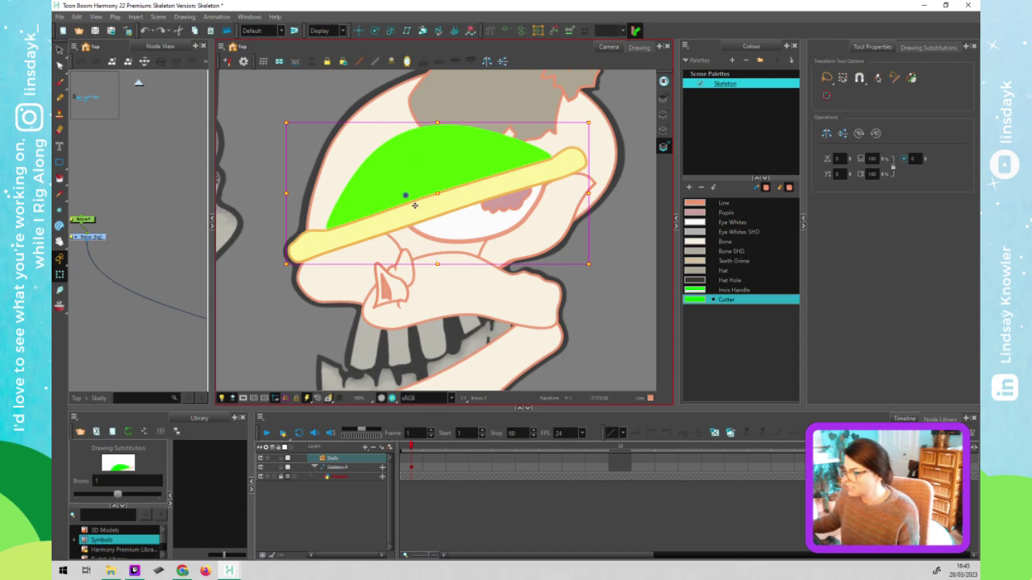
Widen the Node View around the brow's nodes and make Overlay the active art layer of the drawing
drag(206, 246, 282, 242)
click(122, 220)
click(134, 225)
click(180, 242)
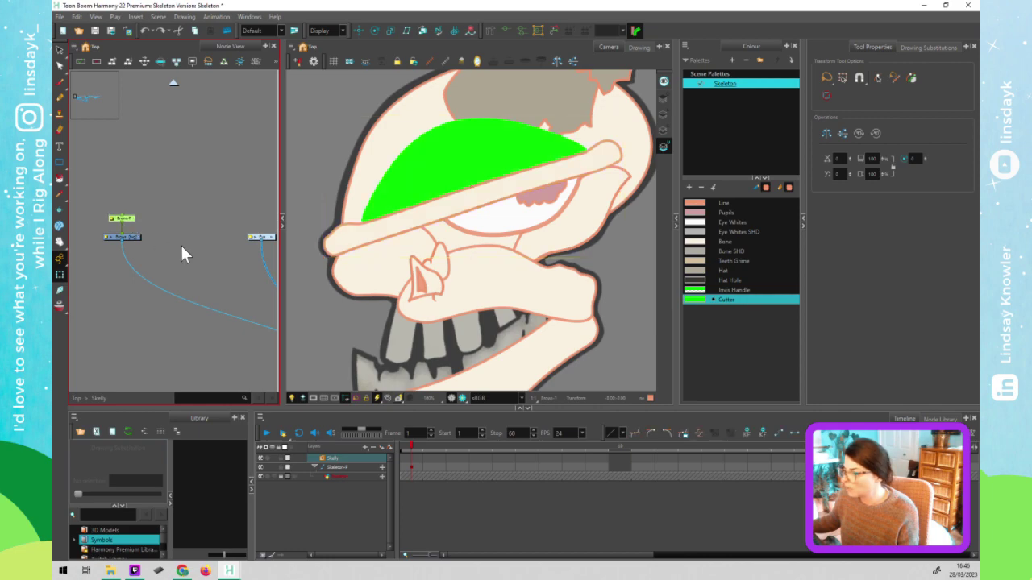
drag(171, 274, 171, 244)
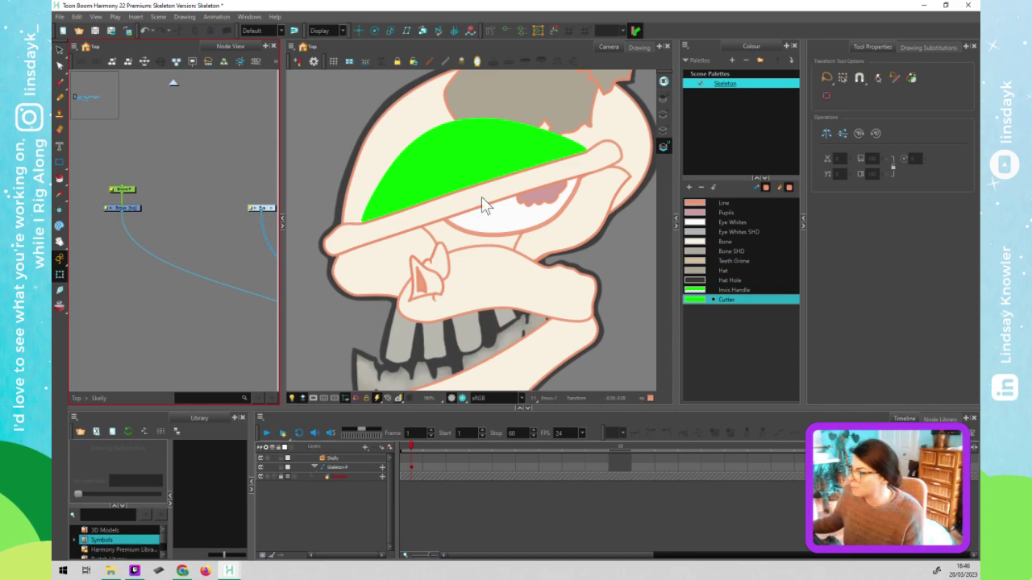
click(655, 45)
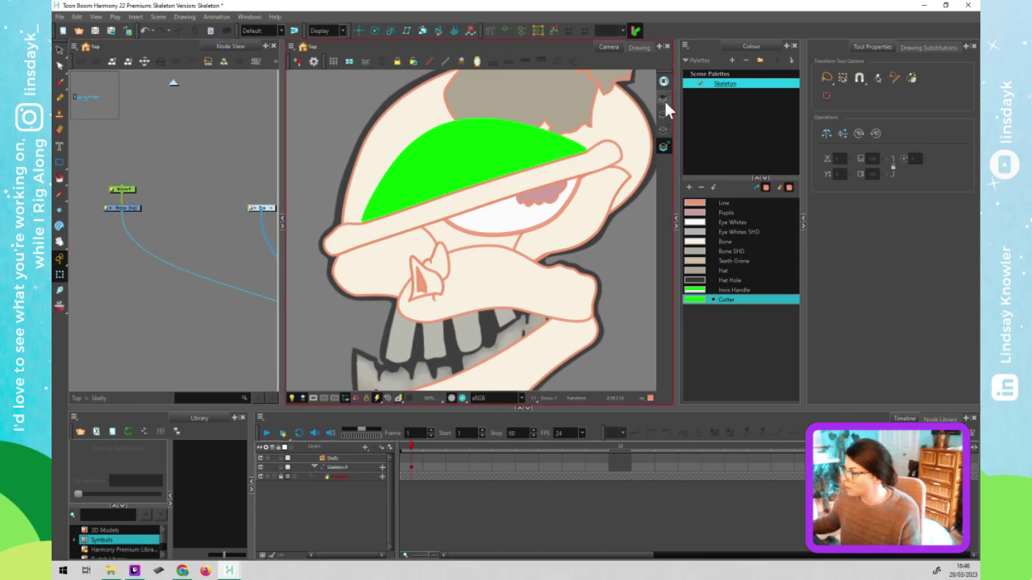
click(663, 99)
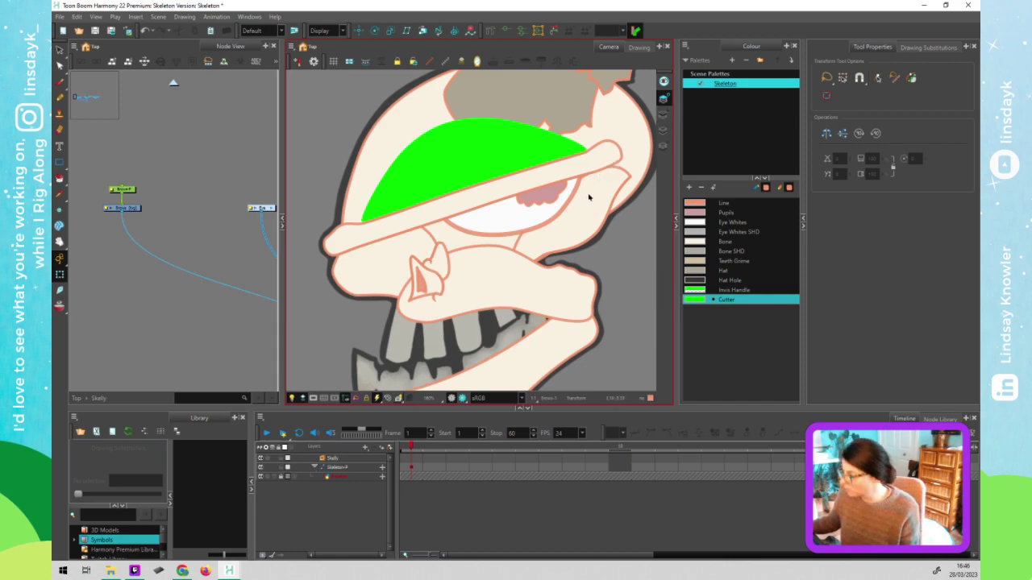
Examine the brow drawing's Overlay, Line Art, Colour Art and Underlay layers one by one to see which artwork each holds
click(574, 240)
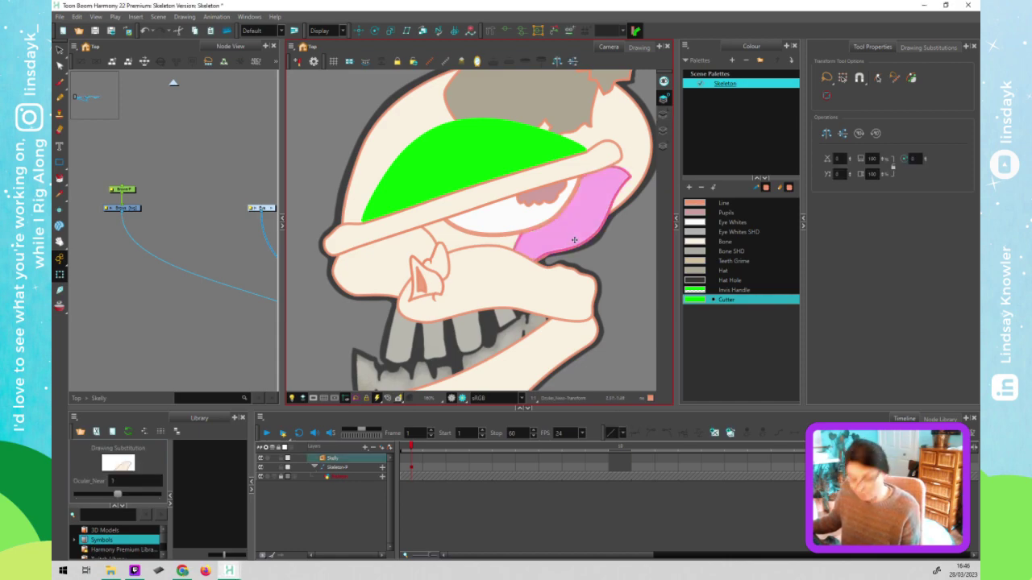
key(alt+s)
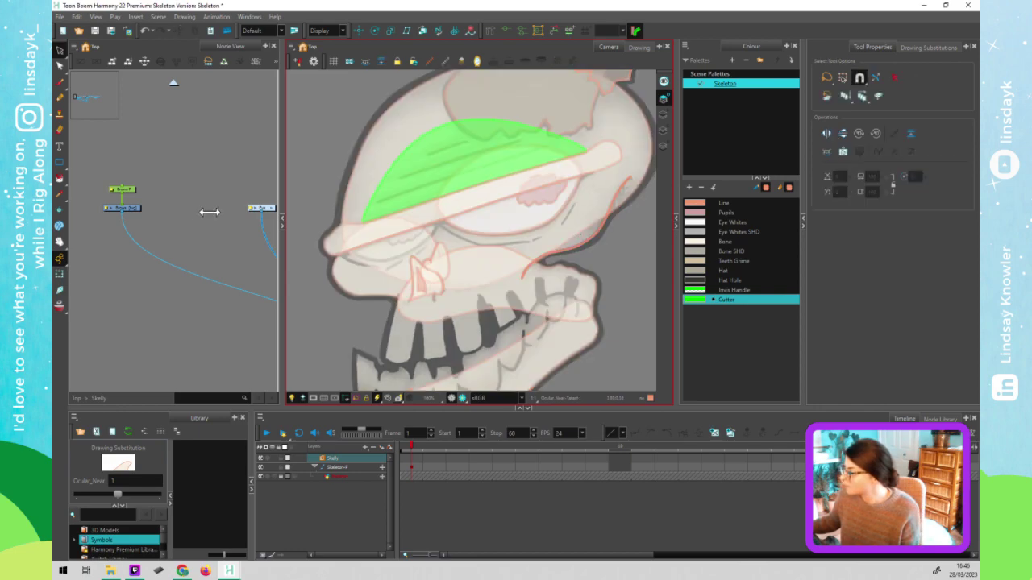
click(132, 208)
click(132, 207)
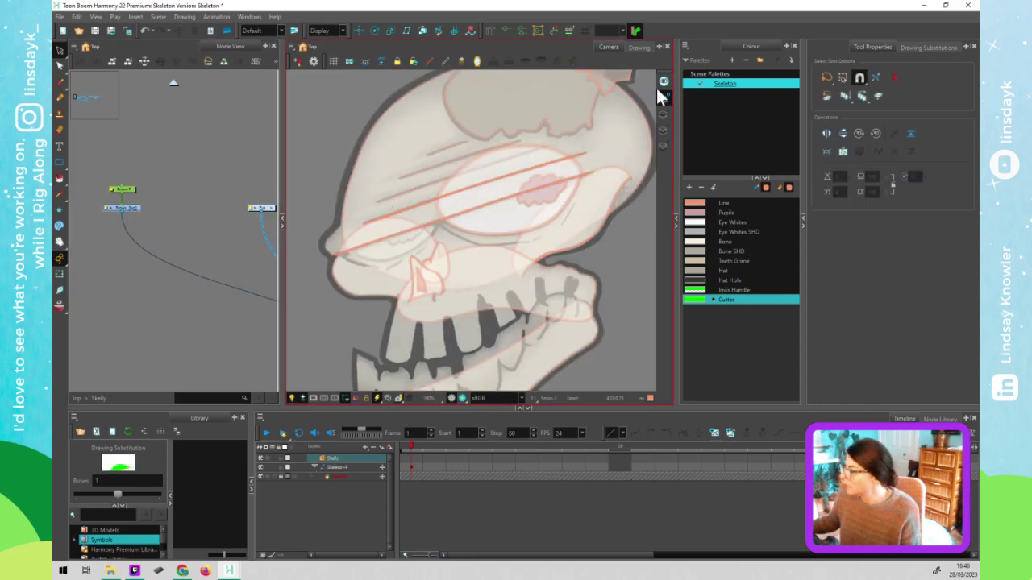
key(ctrl+a)
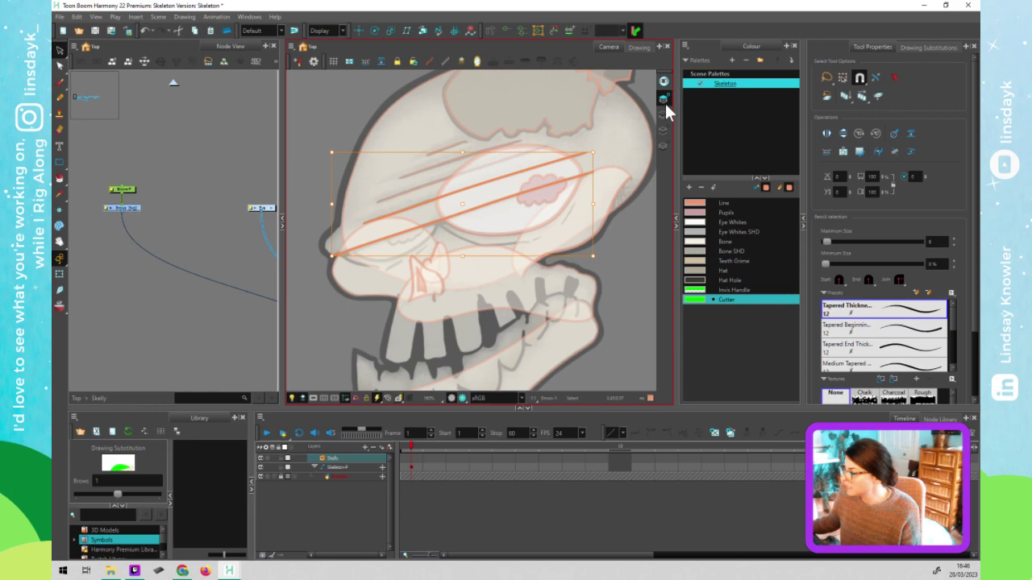
click(663, 113)
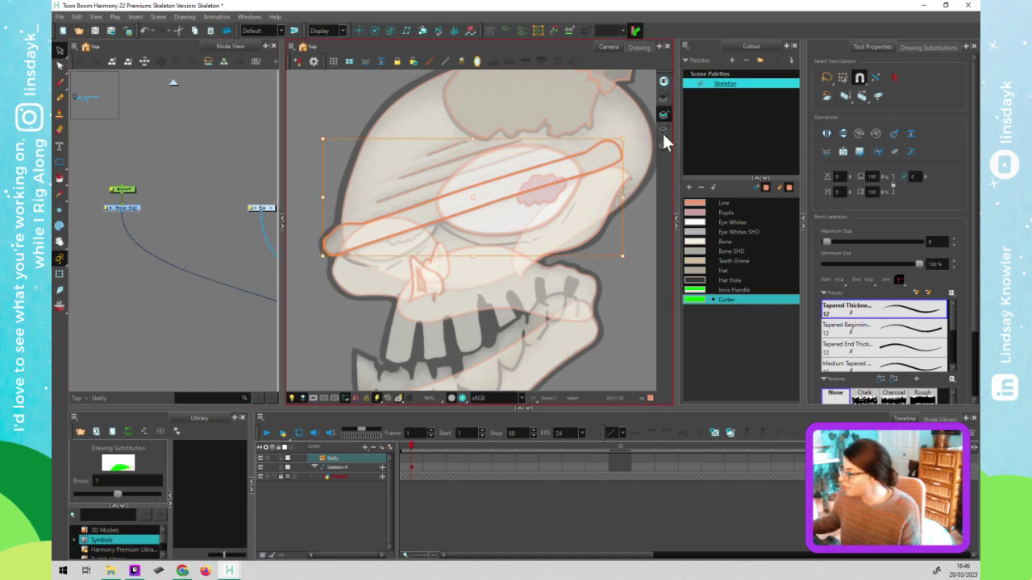
click(638, 166)
key(l)
key(ctrl+a)
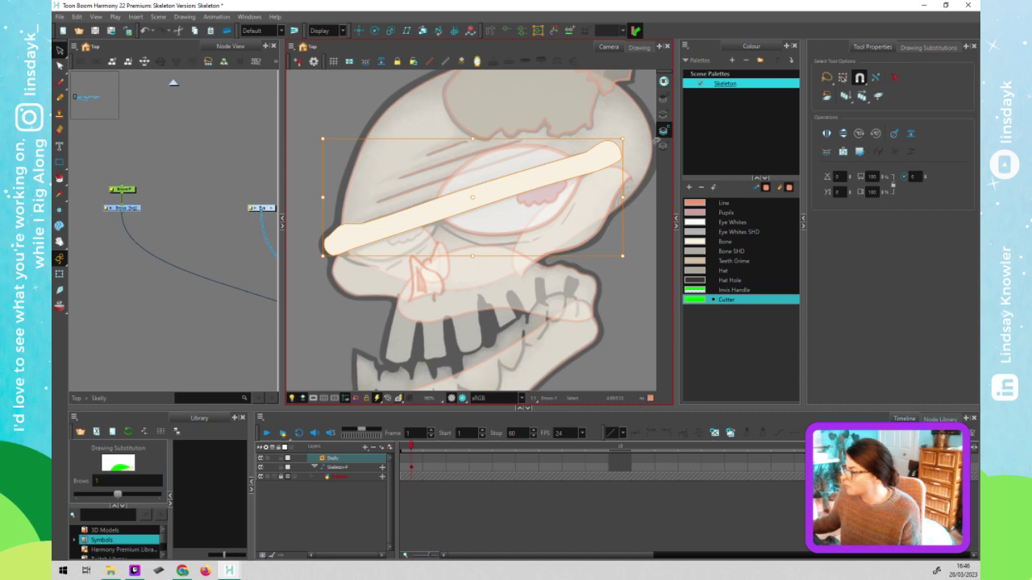
click(663, 145)
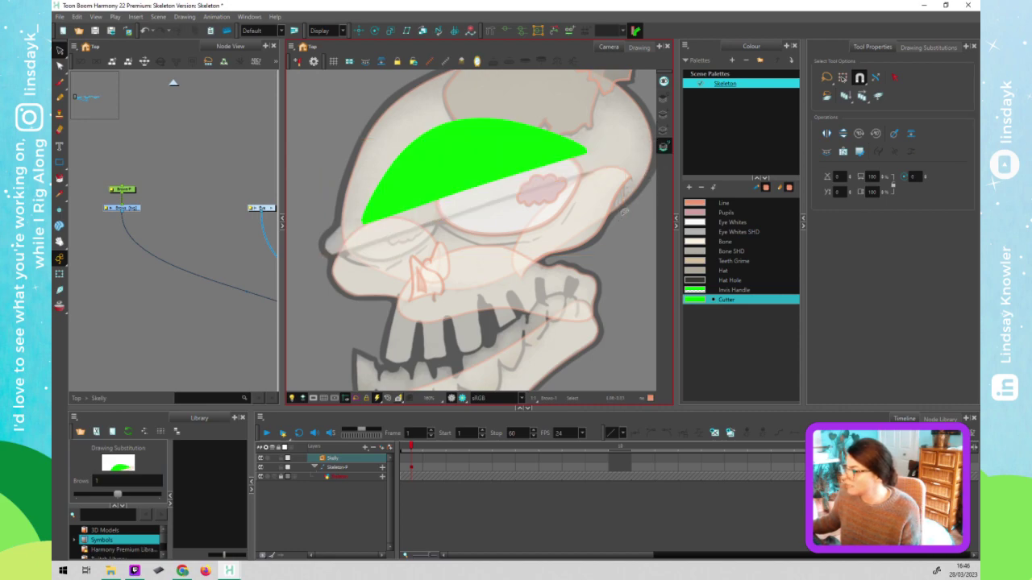
Raise and widen the green cutter's upper curve with the Contour Editor and select the whole brow drawing over the full skull
click(439, 145)
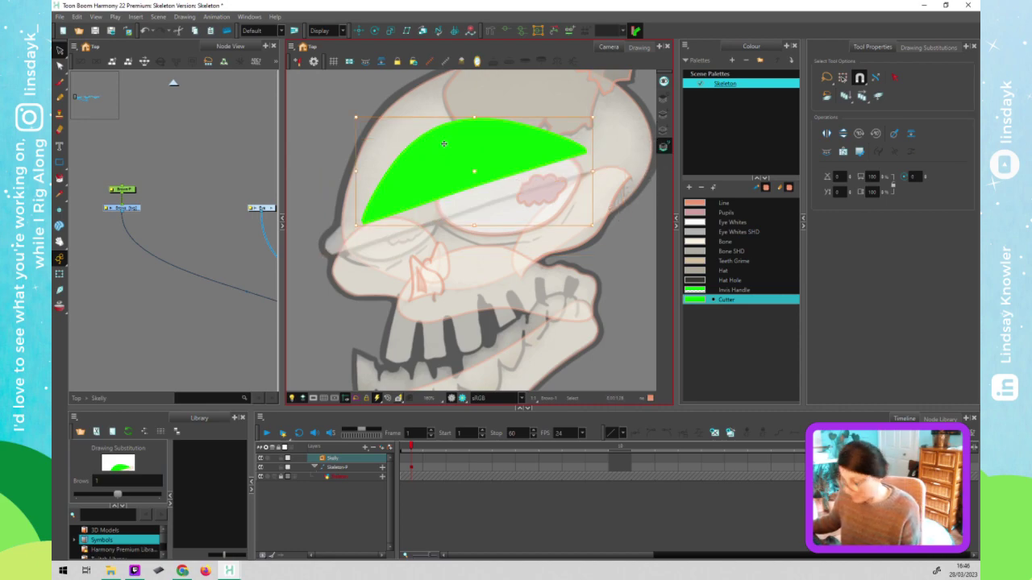
key(alt+q)
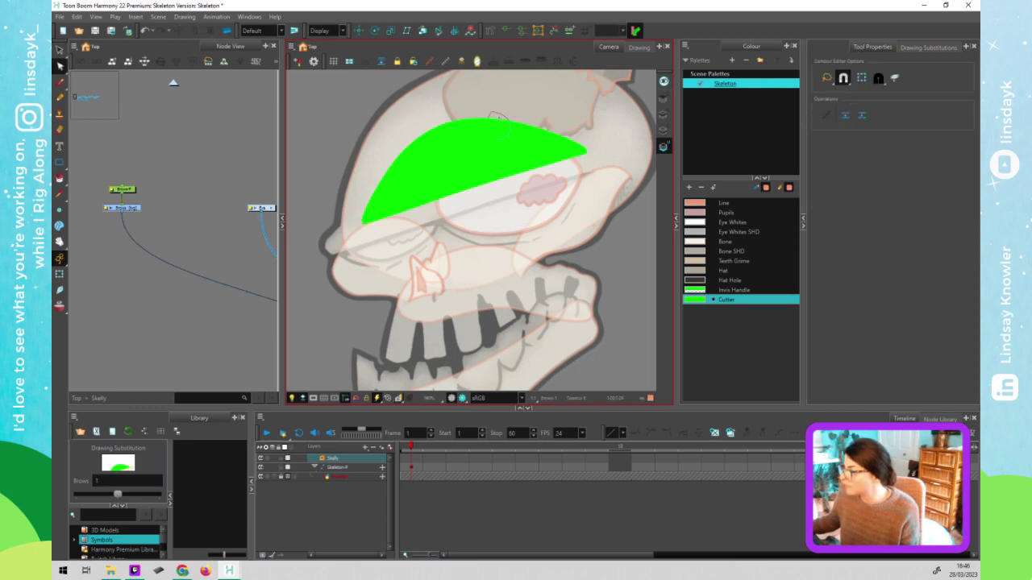
click(511, 116)
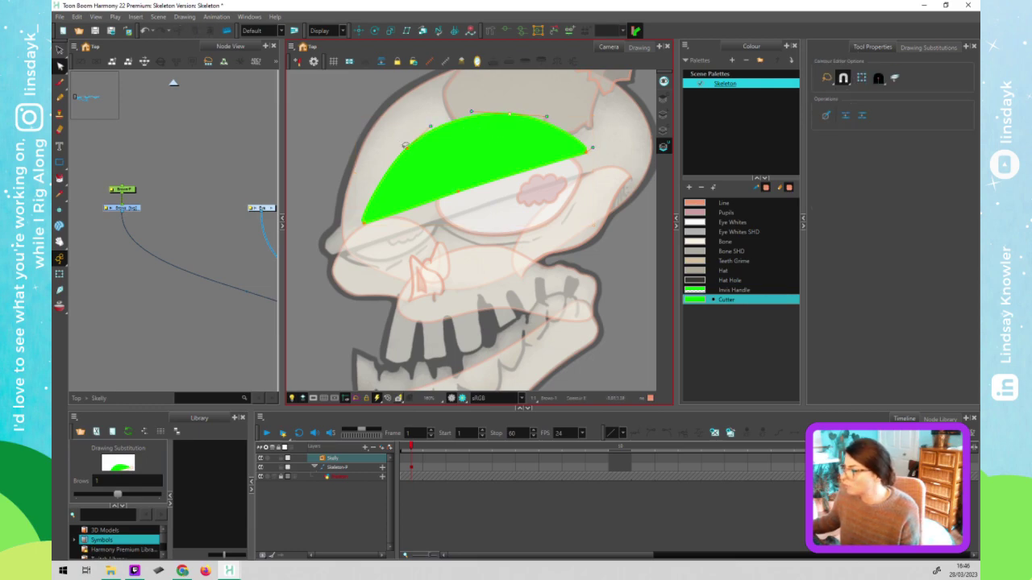
drag(406, 147, 397, 147)
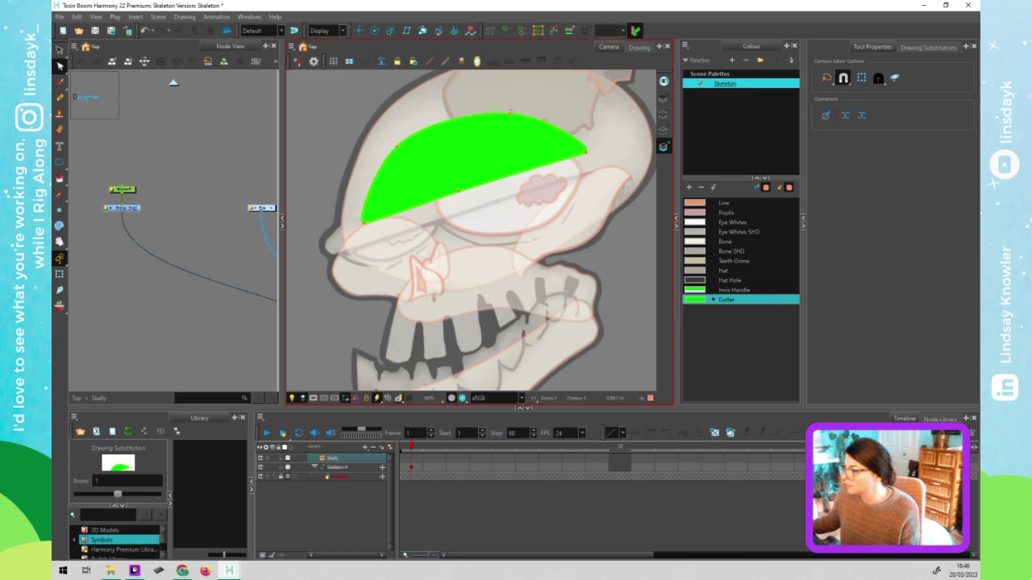
drag(511, 113, 506, 107)
click(538, 281)
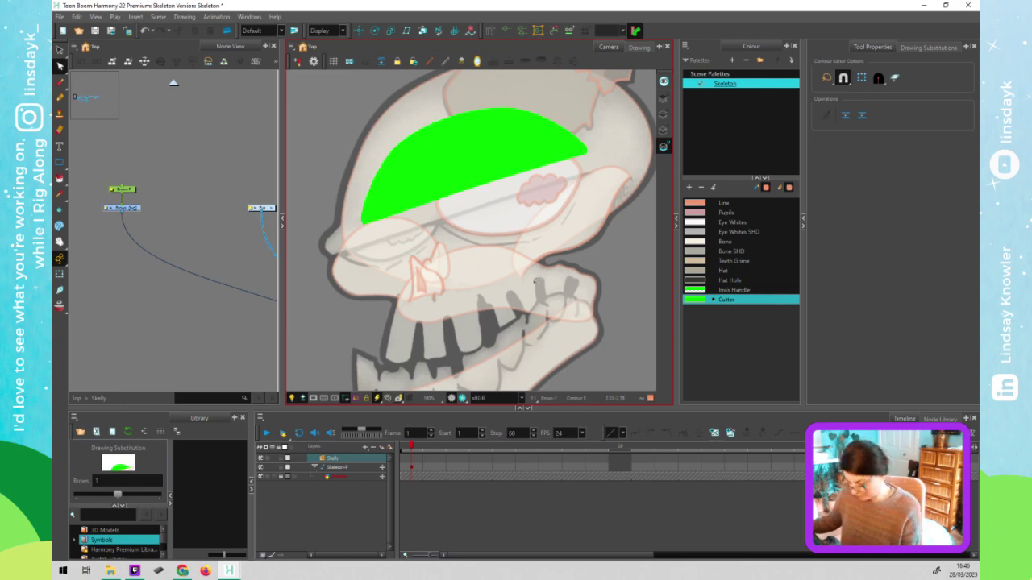
key(shift+t)
click(610, 335)
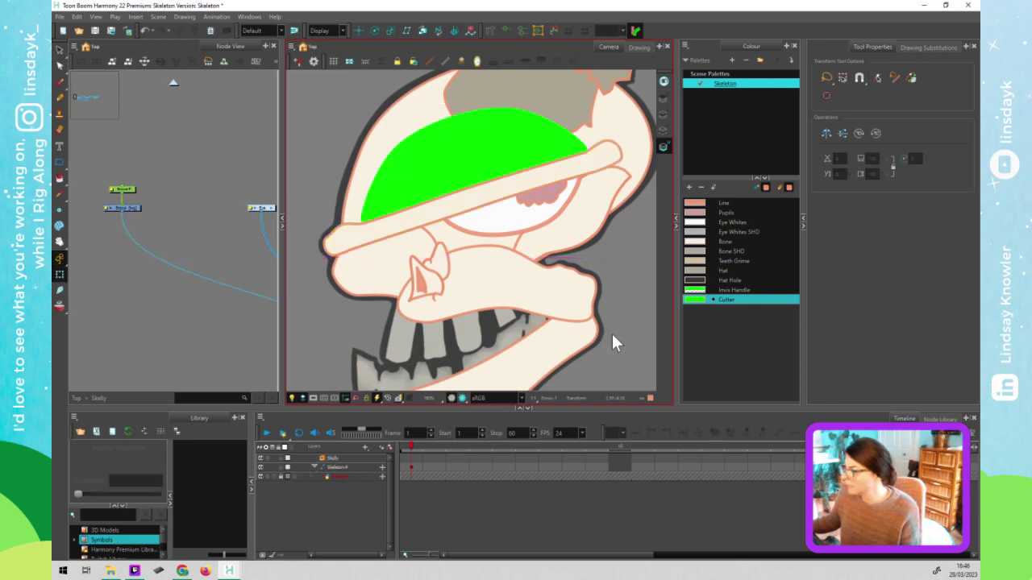
click(424, 195)
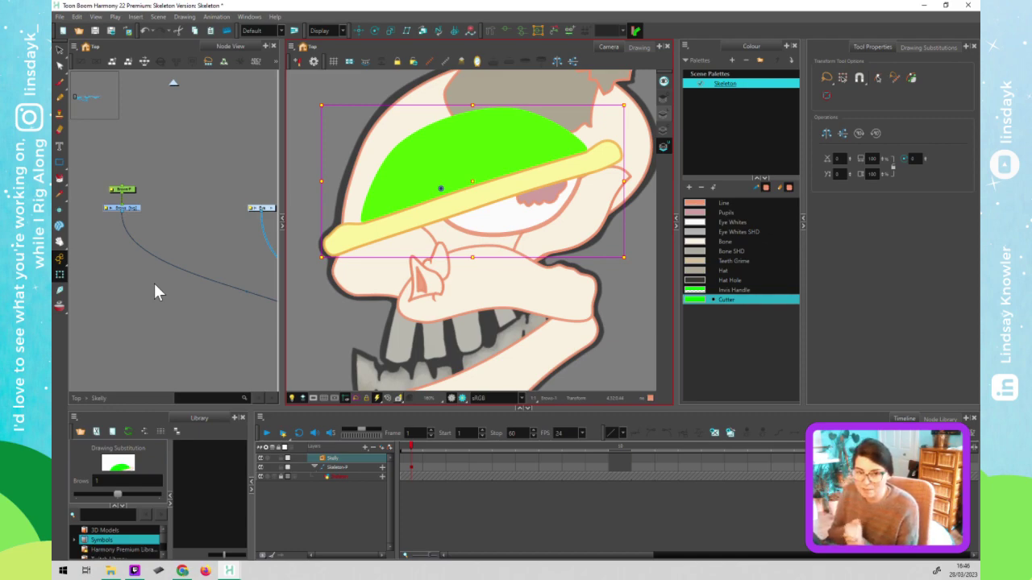
Add an Overlay-Layer node and a Line-Art node beneath the brow drawing in the Node View
click(125, 249)
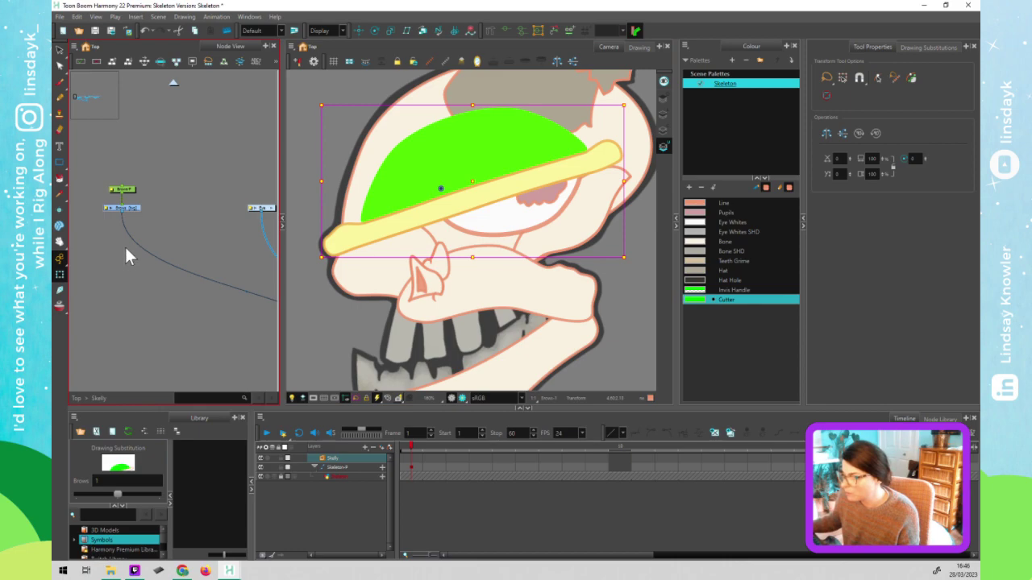
key(Tab)
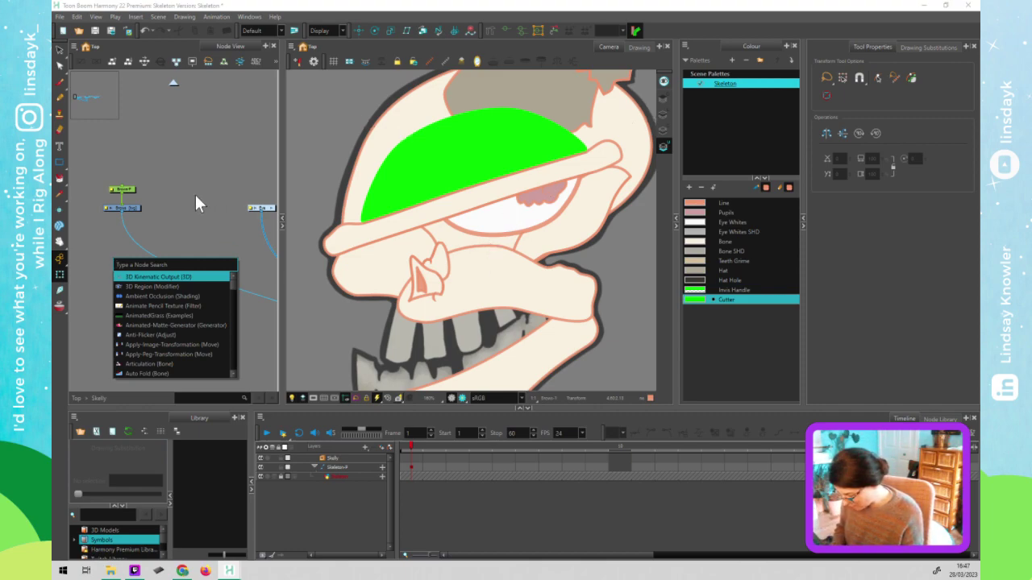
text(Over)
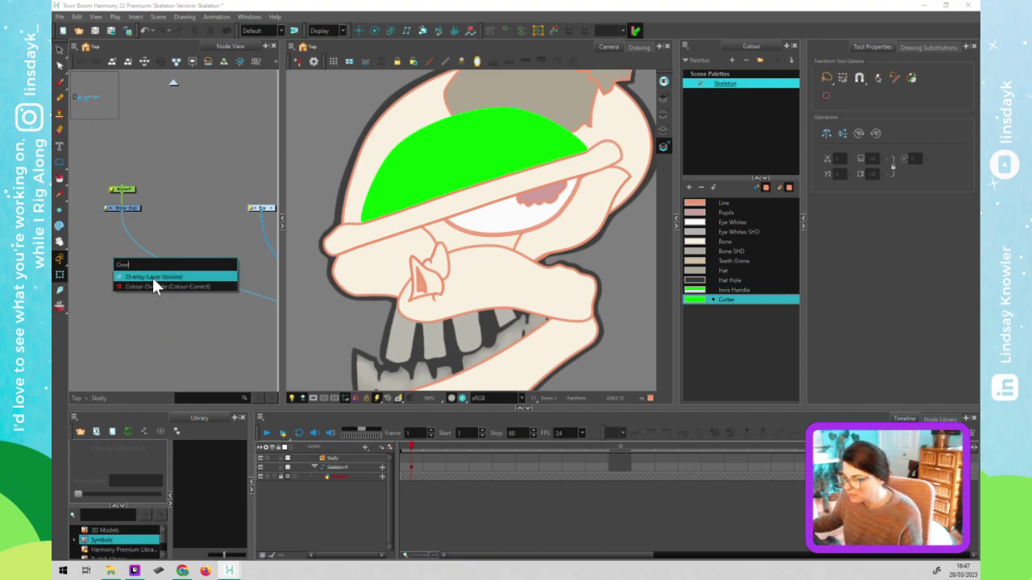
click(153, 278)
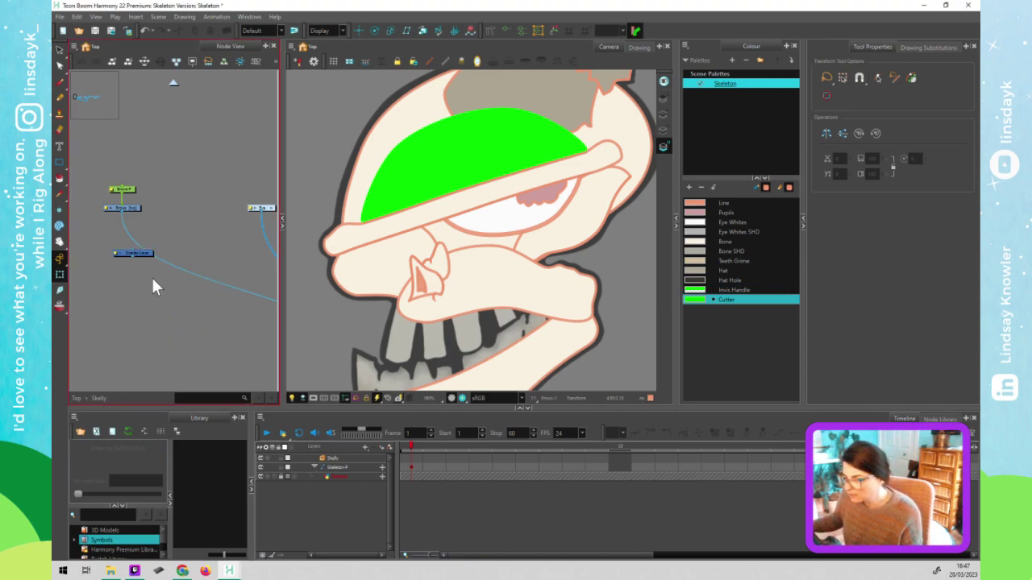
key(Return)
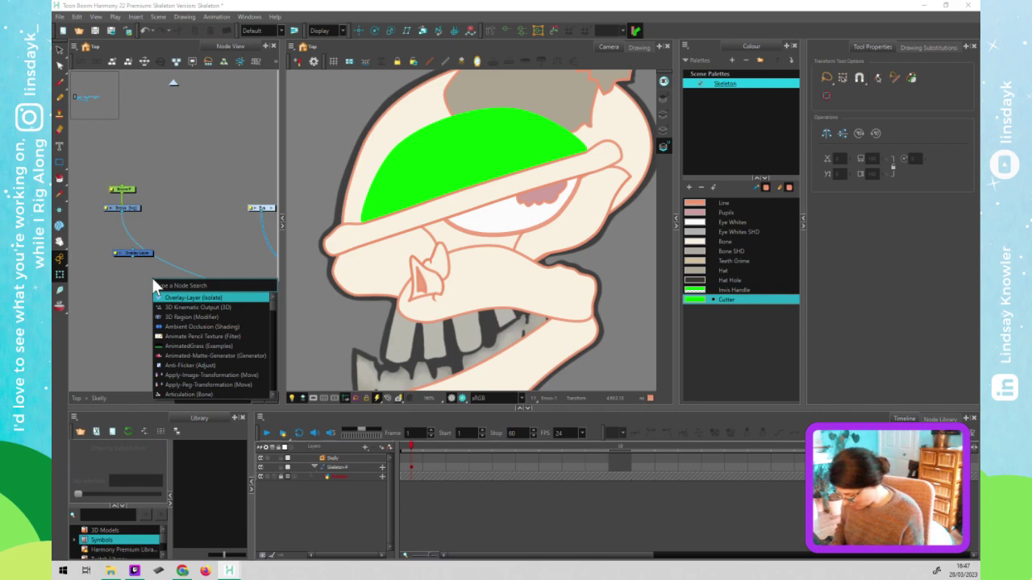
text(line)
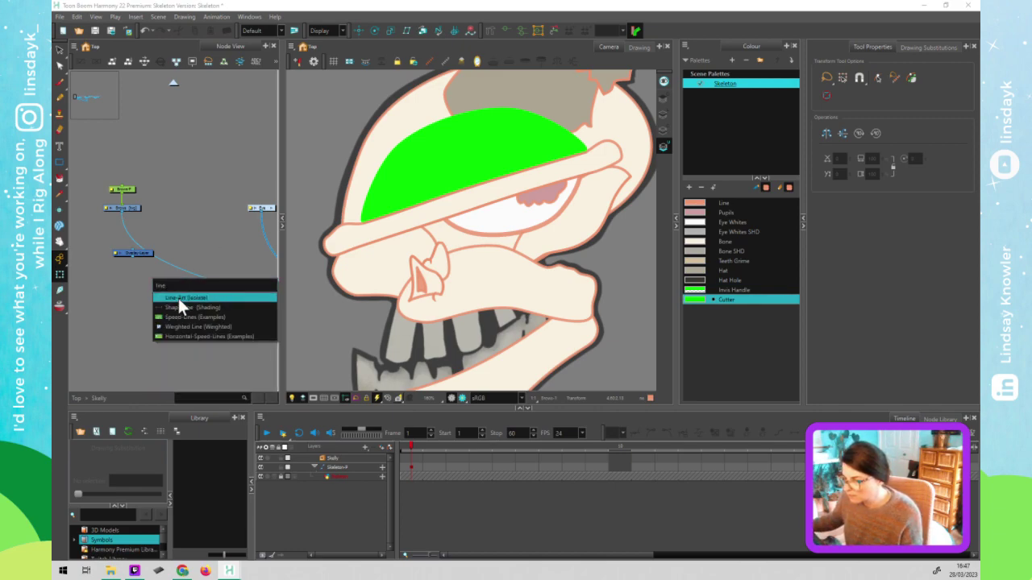
click(178, 298)
Add a Colour-Art node and an Underlay-Layer node to the brow's node network
key(Tab)
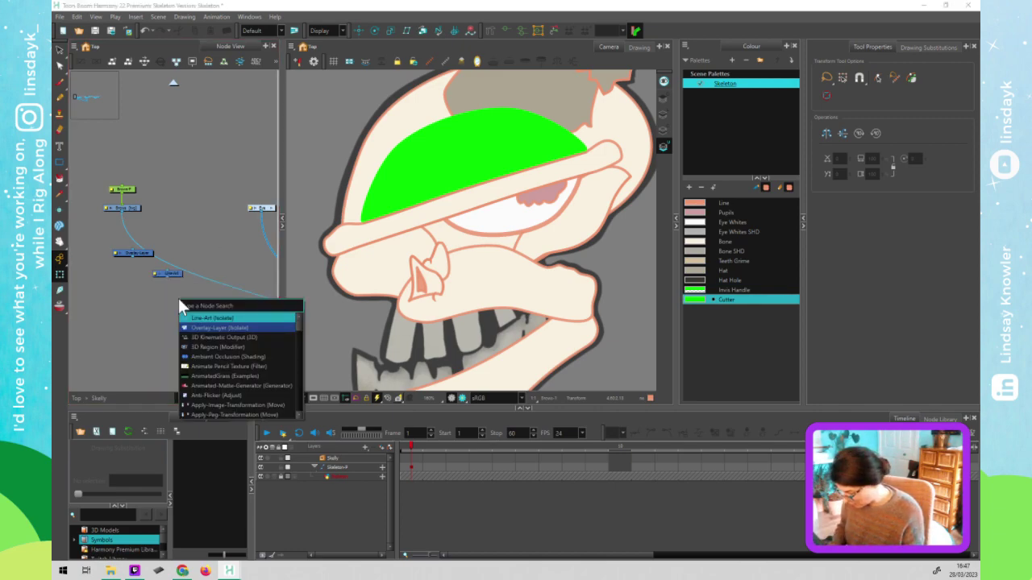
text(colour)
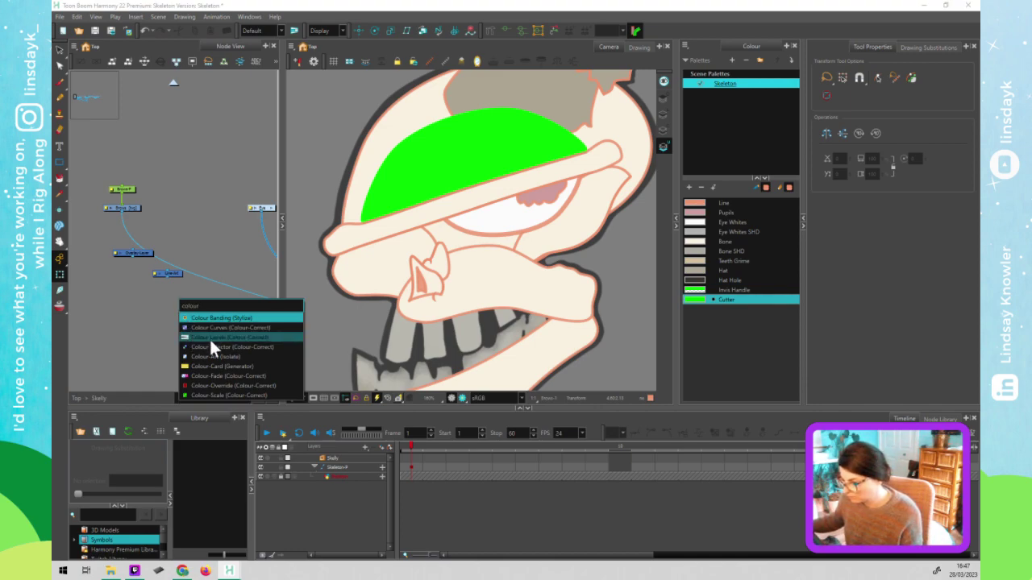
click(215, 357)
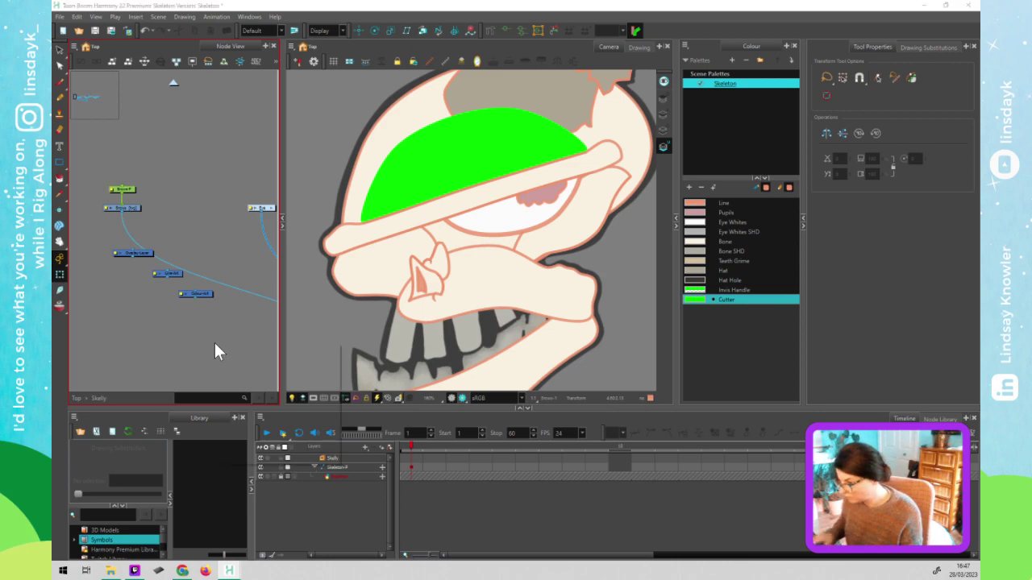
key(Tab)
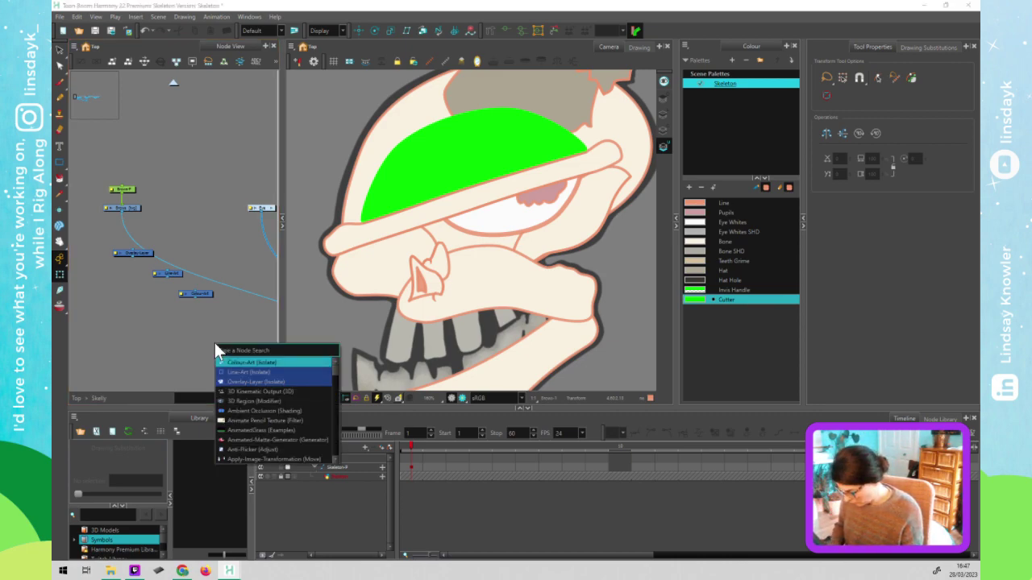
text(und)
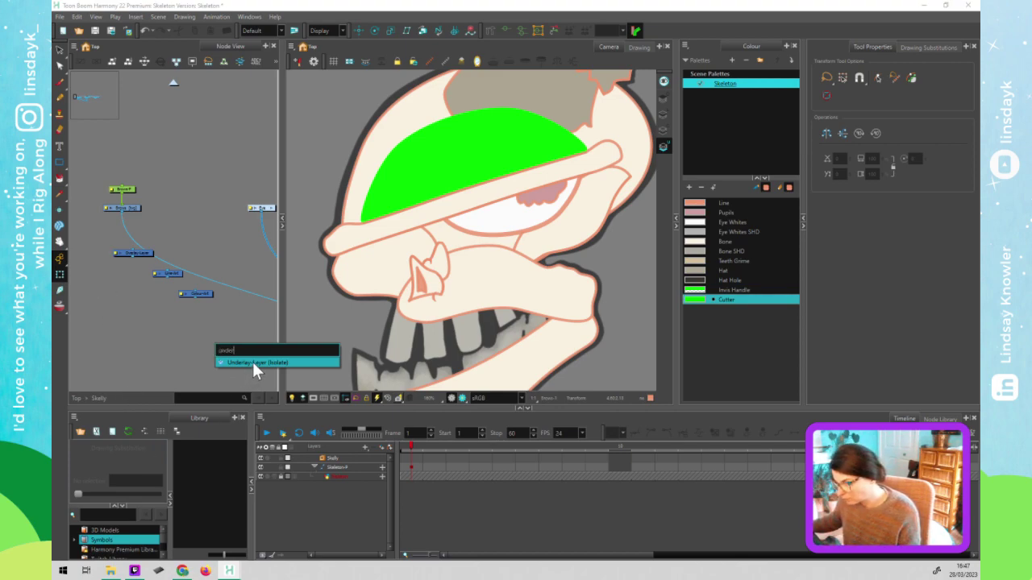
text(er)
click(252, 359)
Line up the four isolate nodes below the brow drawing in the order Overlay, Line-Art, Colour-Art, Underlay with even spacing
drag(242, 309, 223, 244)
drag(115, 245, 101, 242)
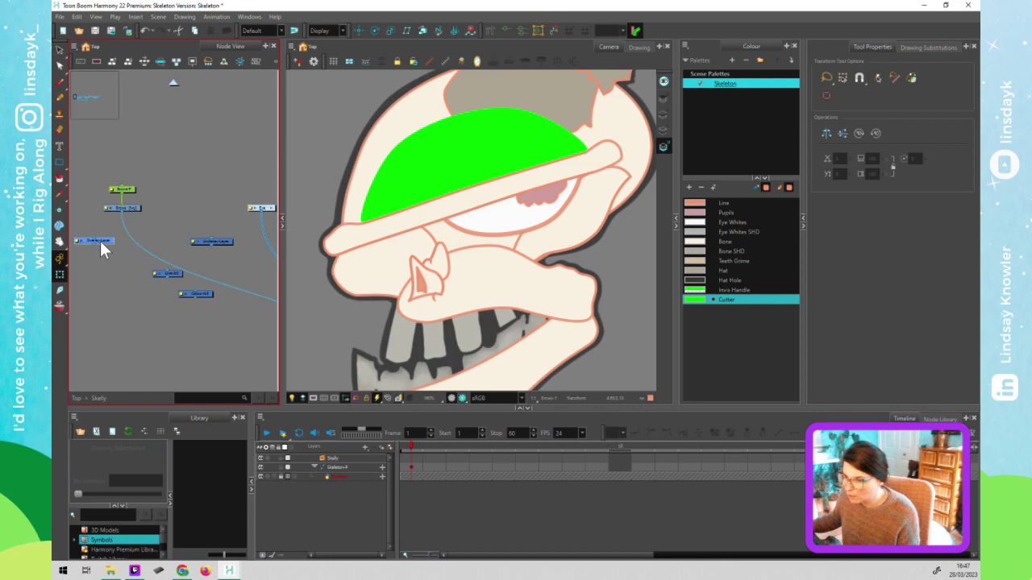
drag(177, 275, 132, 245)
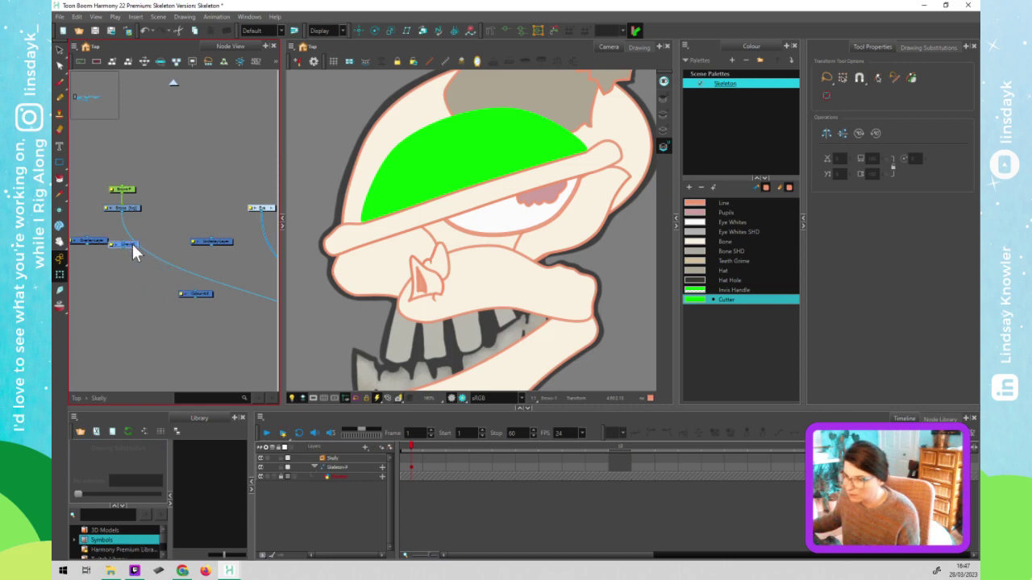
drag(196, 294, 216, 253)
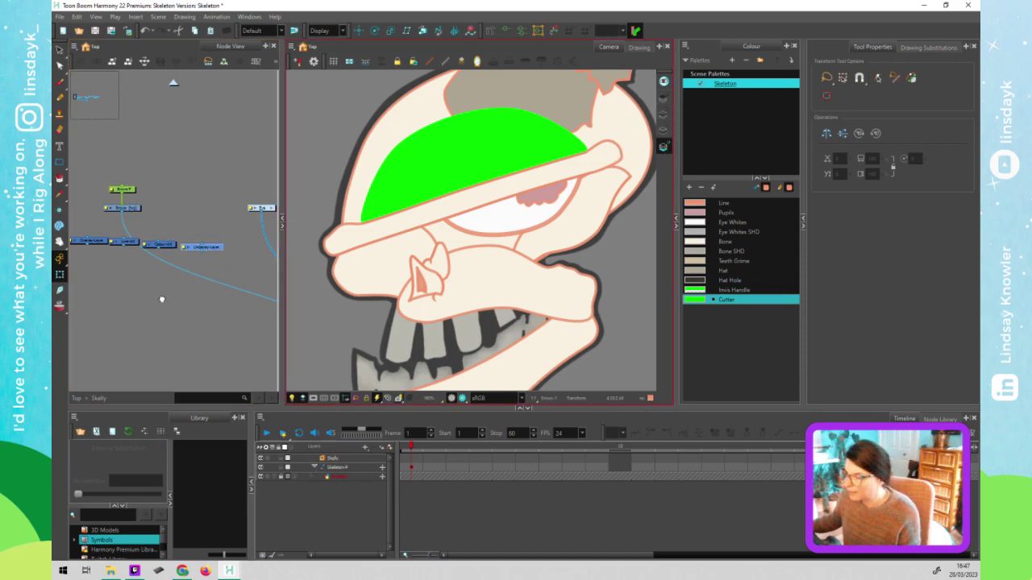
drag(128, 312, 161, 301)
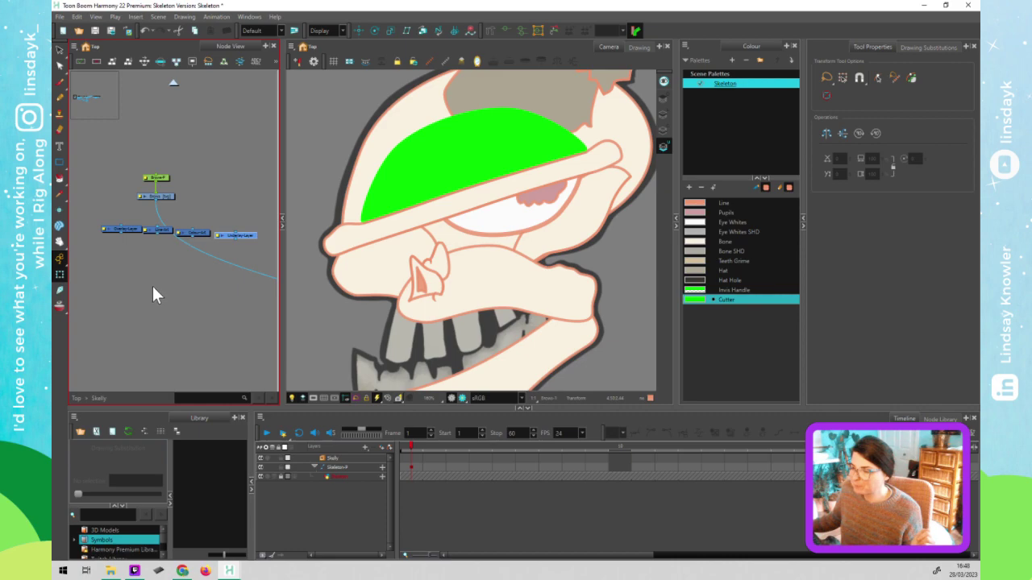
click(113, 228)
drag(133, 228, 125, 229)
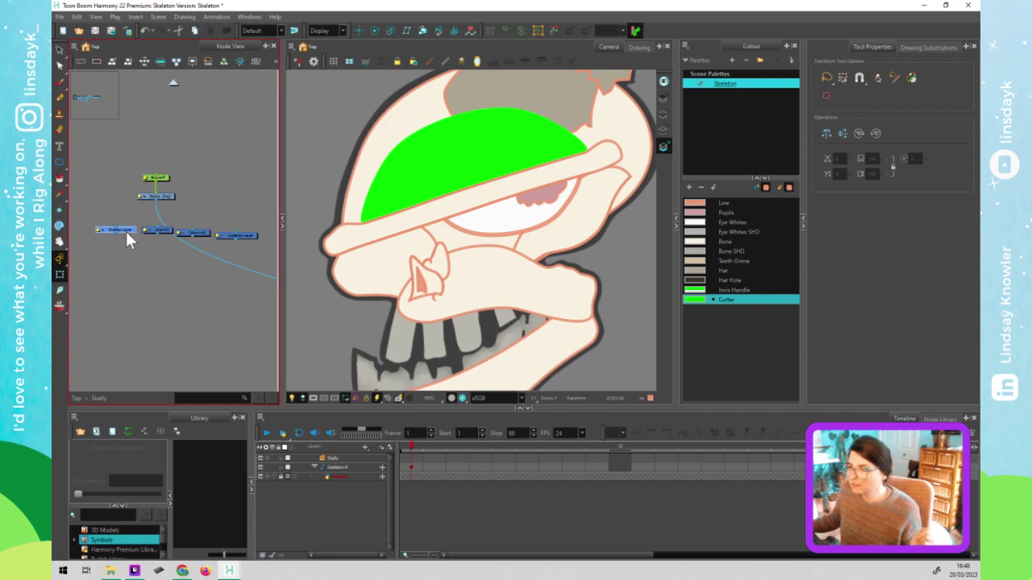
click(162, 231)
drag(194, 232, 202, 229)
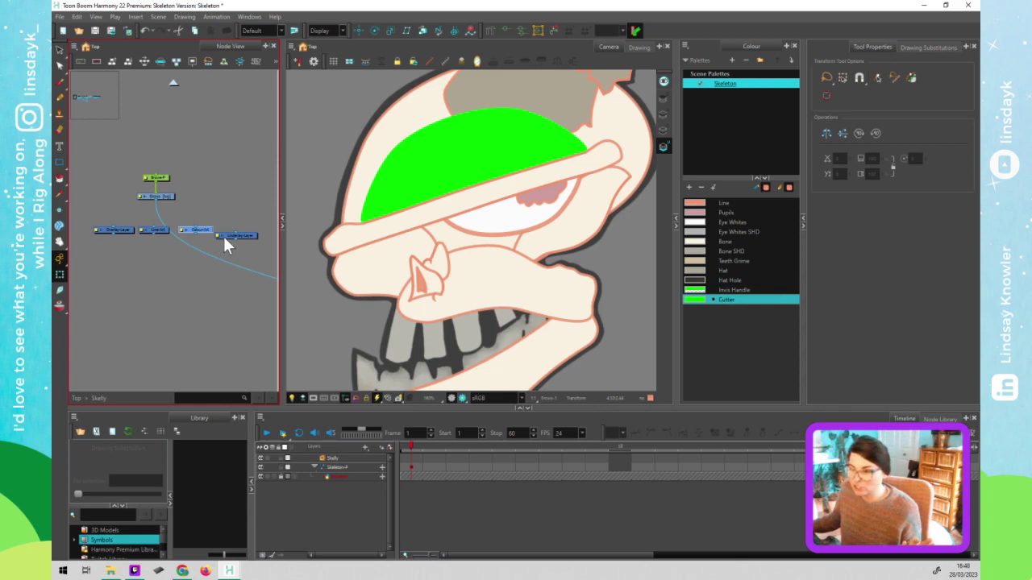
drag(246, 233, 251, 234)
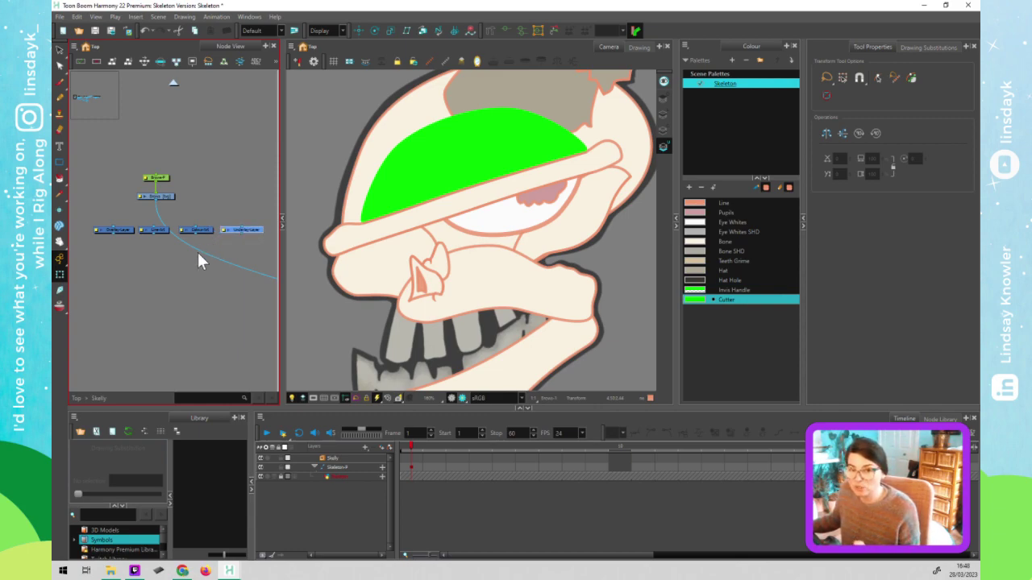
scroll(198, 263, down, 5)
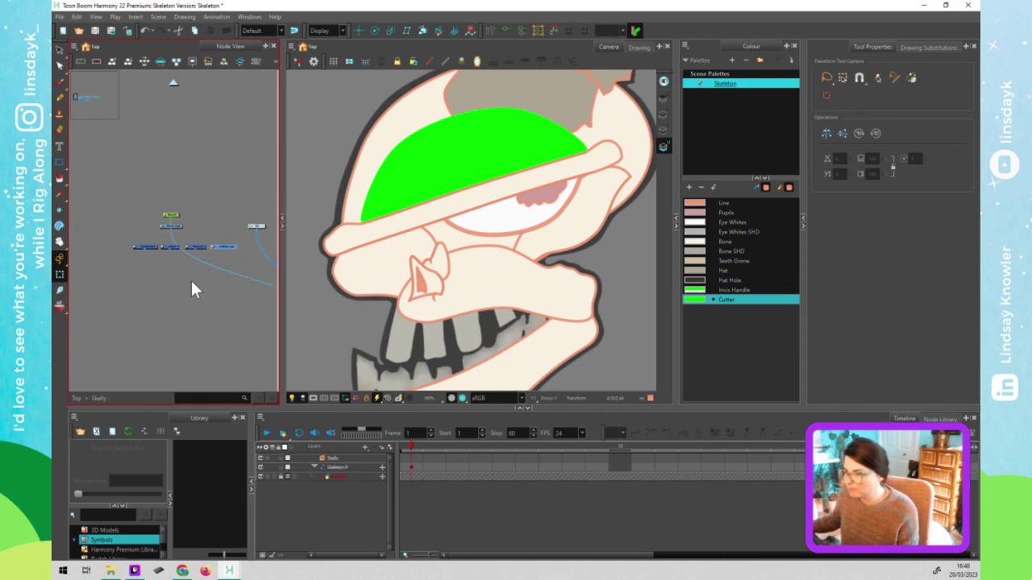
scroll(191, 283, down, 3)
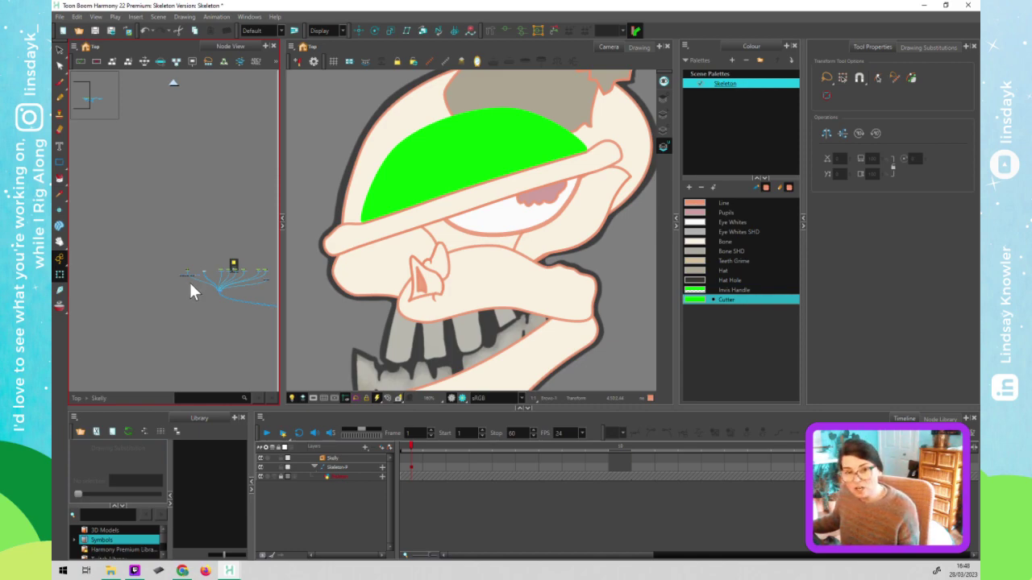
scroll(189, 280, up, 5)
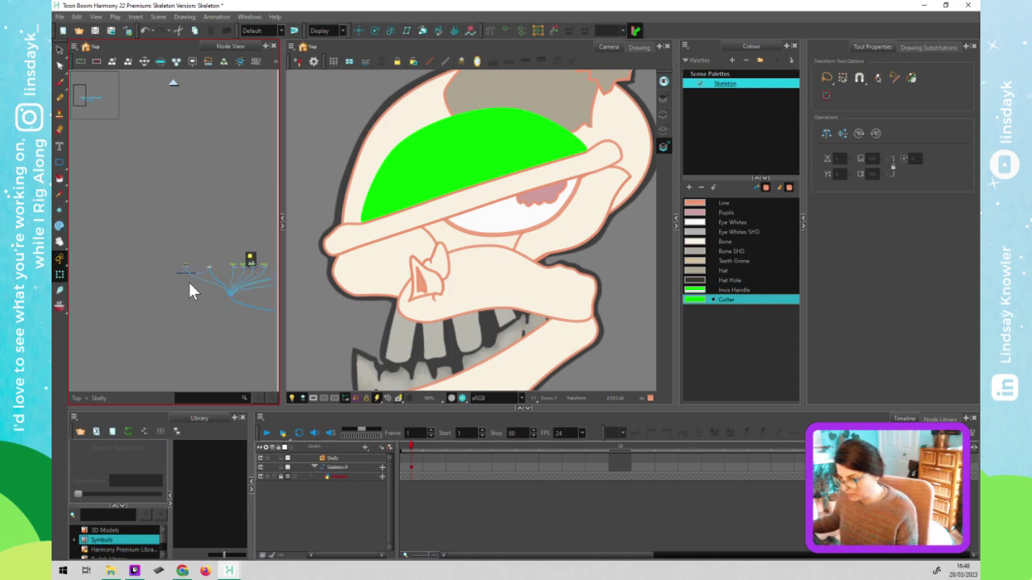
Give the Overlay-Layer node the light green custom colour in its layer properties
scroll(191, 279, up, 4)
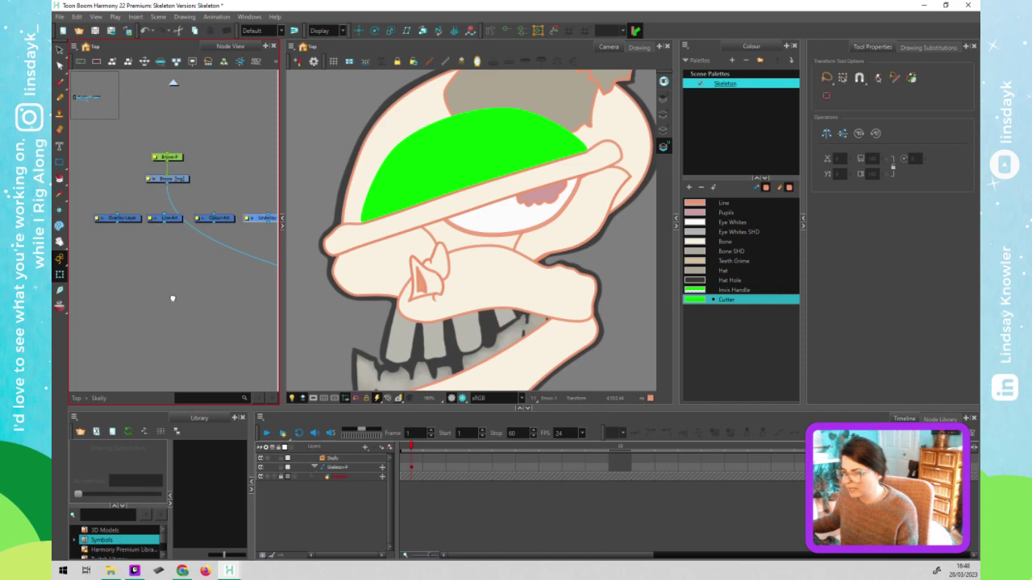
double_click(76, 233)
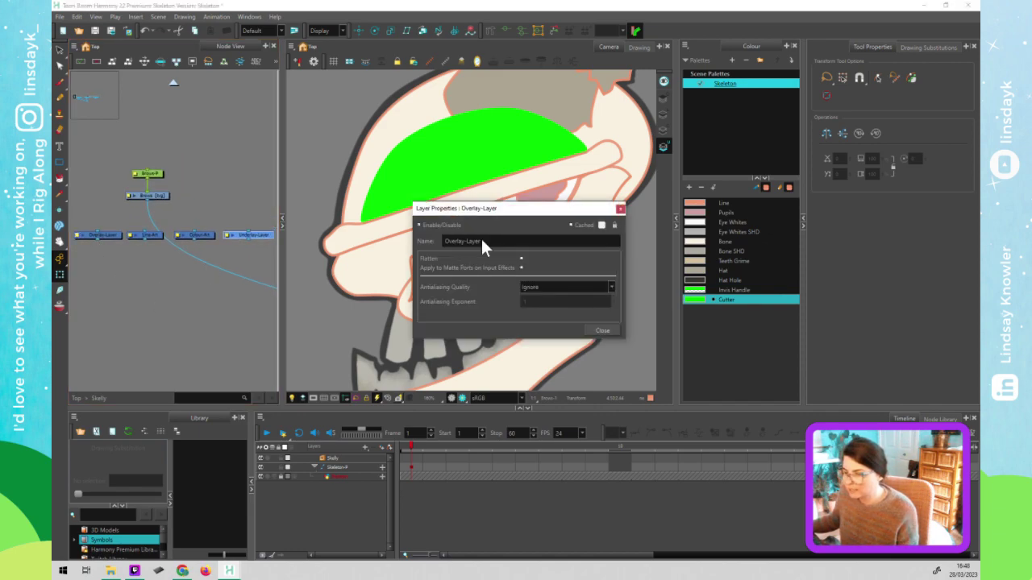
click(603, 224)
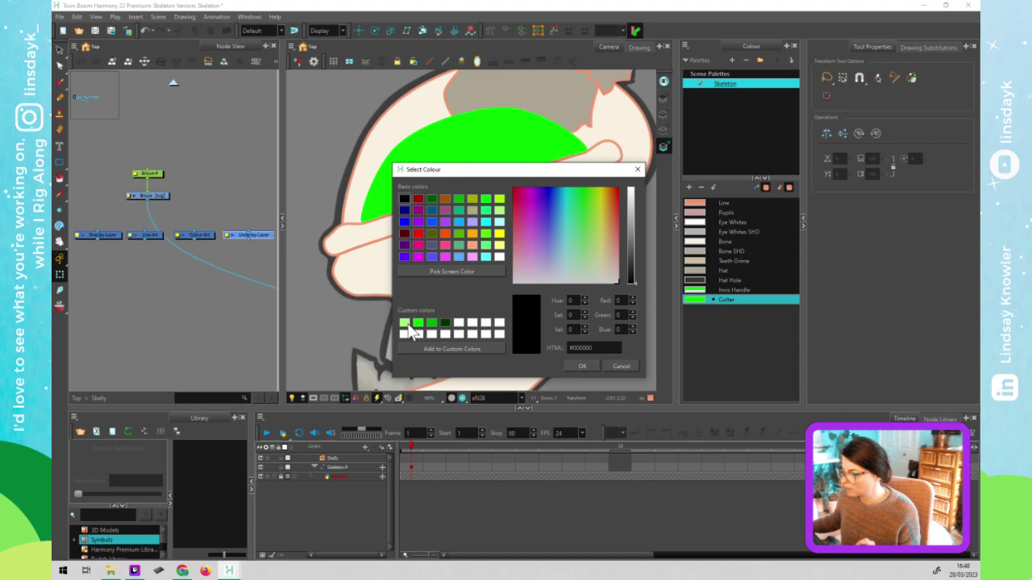
click(405, 326)
click(579, 366)
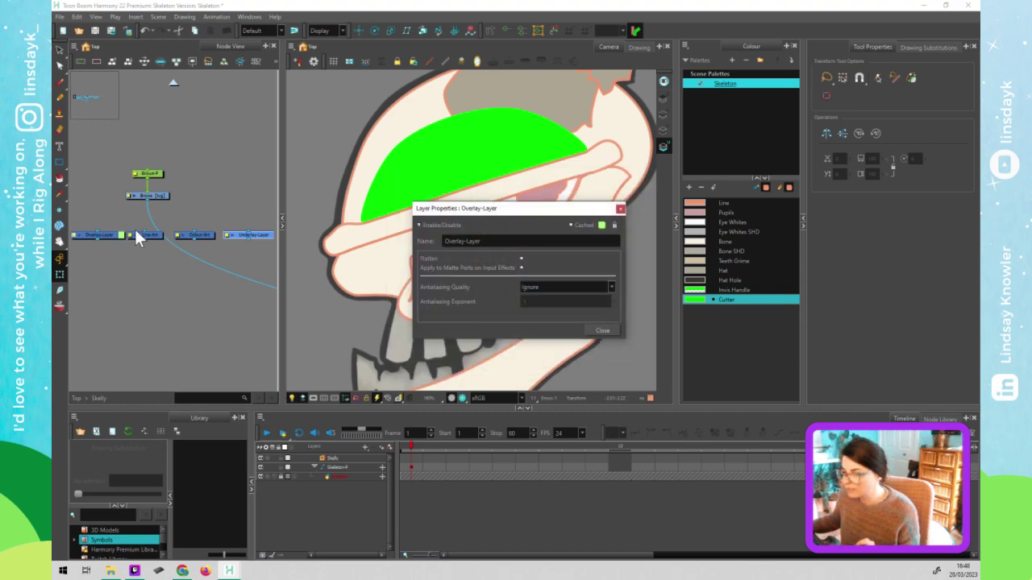
Rename the Overlay-Layer node to OL and close its properties
click(484, 241)
key(BackSpace)
key(BackSpace)
key(BackSpace)
key(BackSpace)
key(BackSpace)
key(BackSpace)
key(BackSpace)
key(BackSpace)
key(BackSpace)
key(BackSpace)
key(BackSpace)
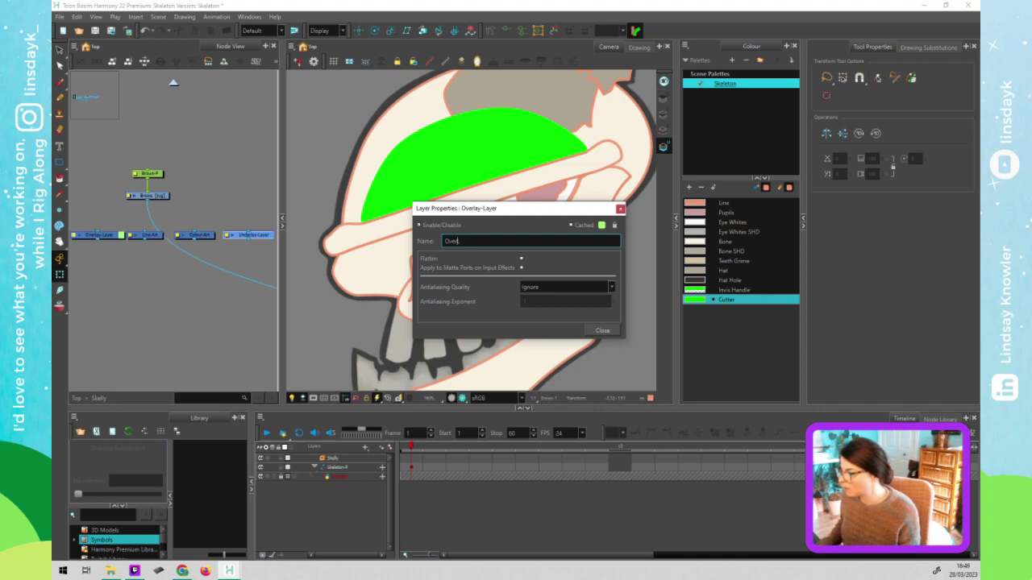
text(L)
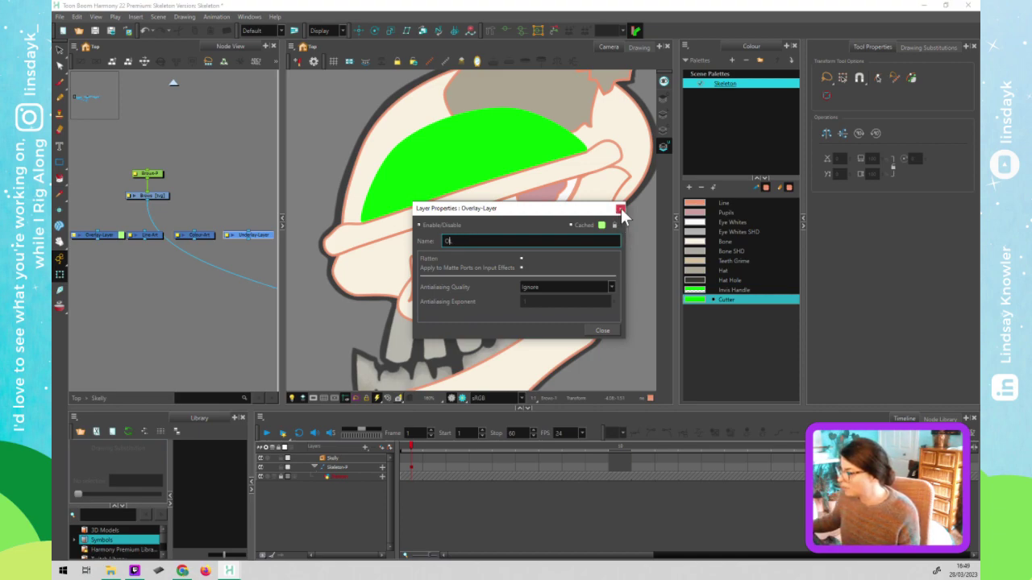
click(604, 330)
Rename the Line-Art node to LA and set its node colour to bright green #00ff00
click(127, 233)
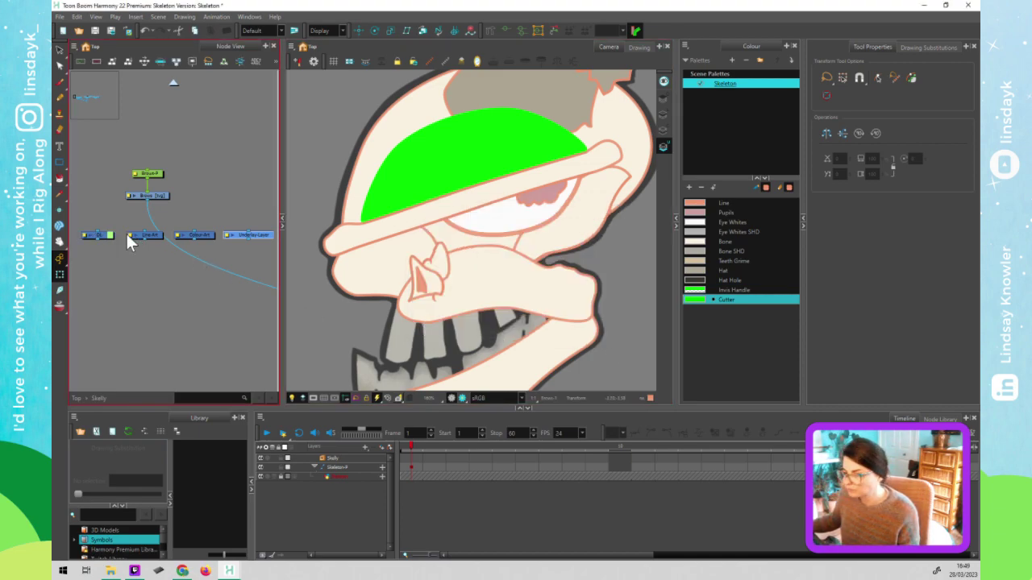
double_click(130, 234)
key(BackSpace)
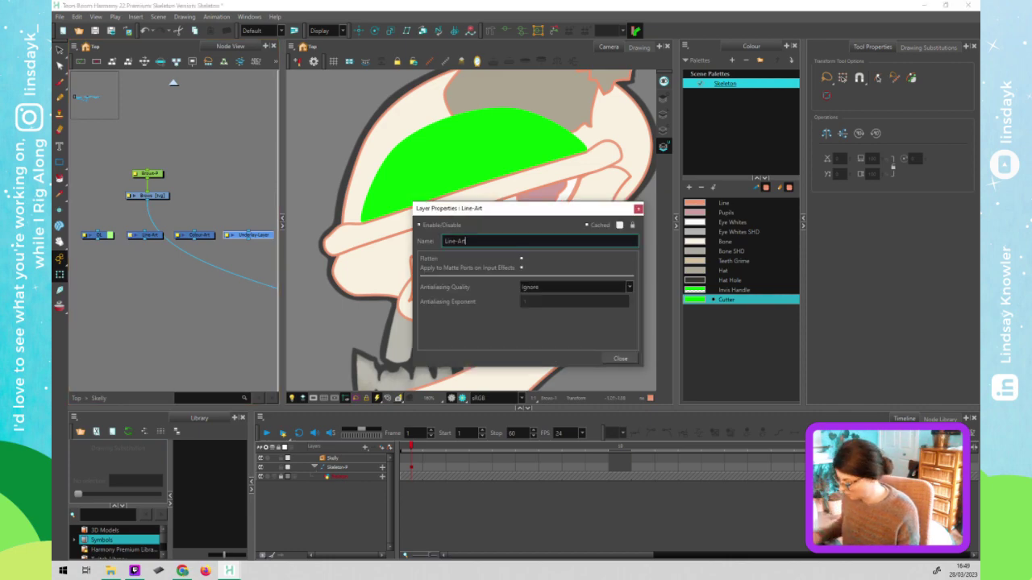
key(BackSpace)
key(BackSpace)
key(BackSpace)
key(BackSpace)
key(BackSpace)
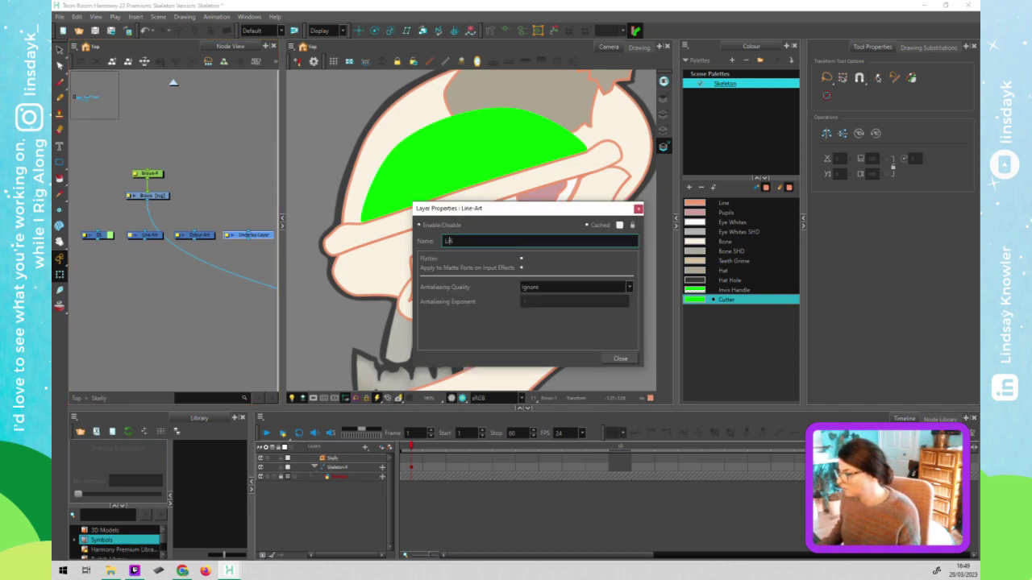
click(619, 224)
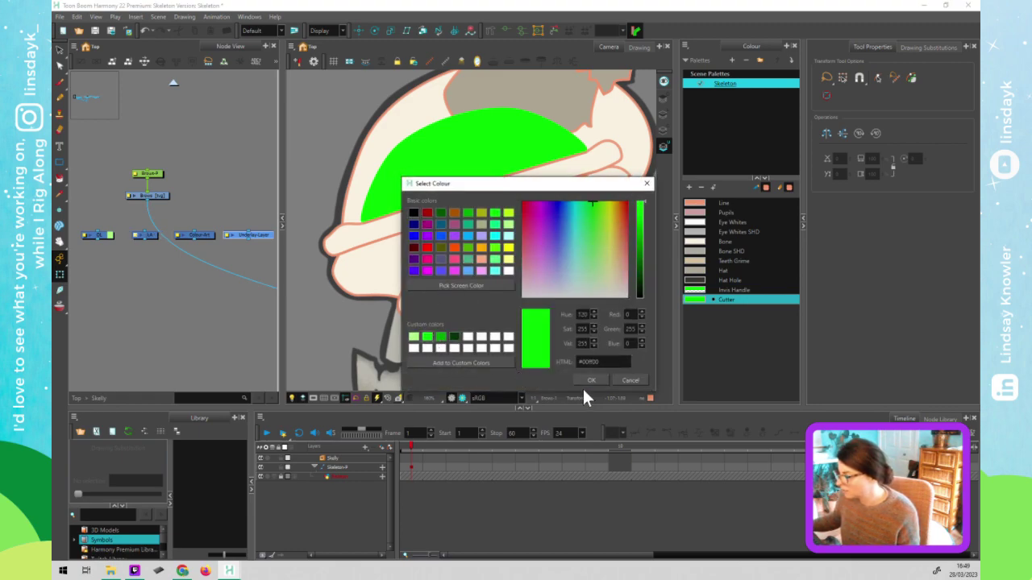
click(591, 379)
click(619, 359)
Give the Colour-Art node the medium green custom colour in its layer properties
click(182, 234)
double_click(175, 236)
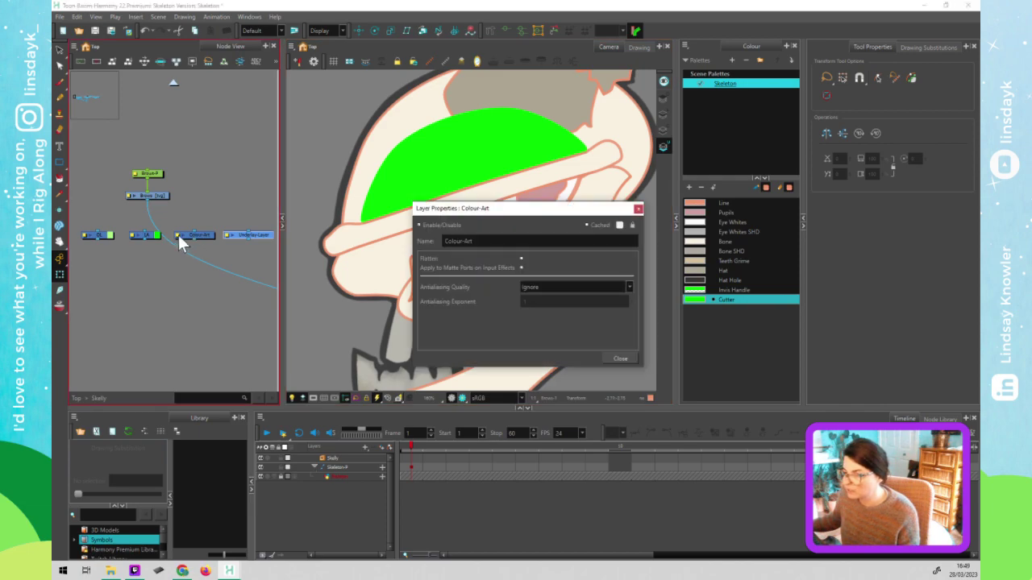
click(619, 225)
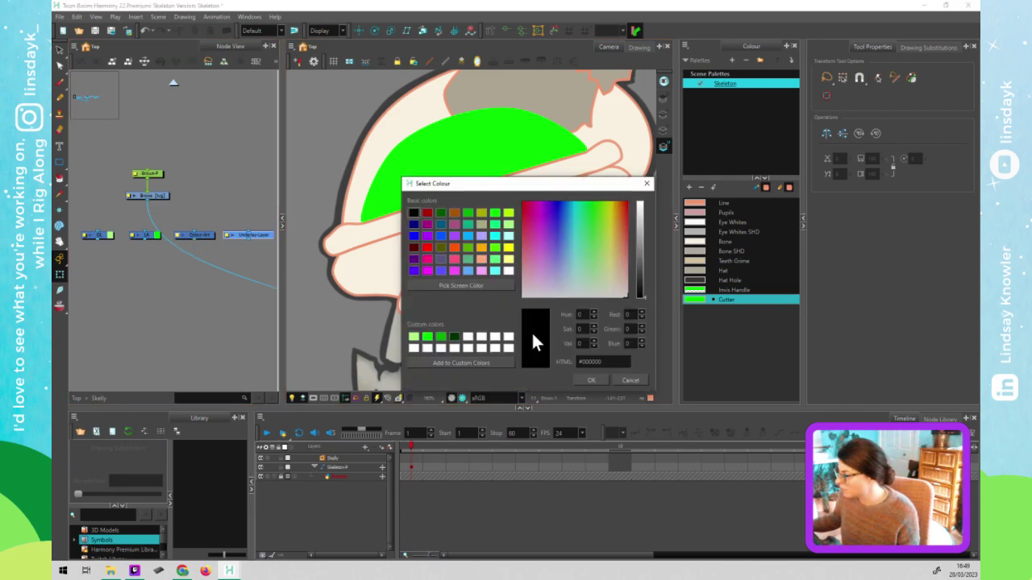
click(440, 339)
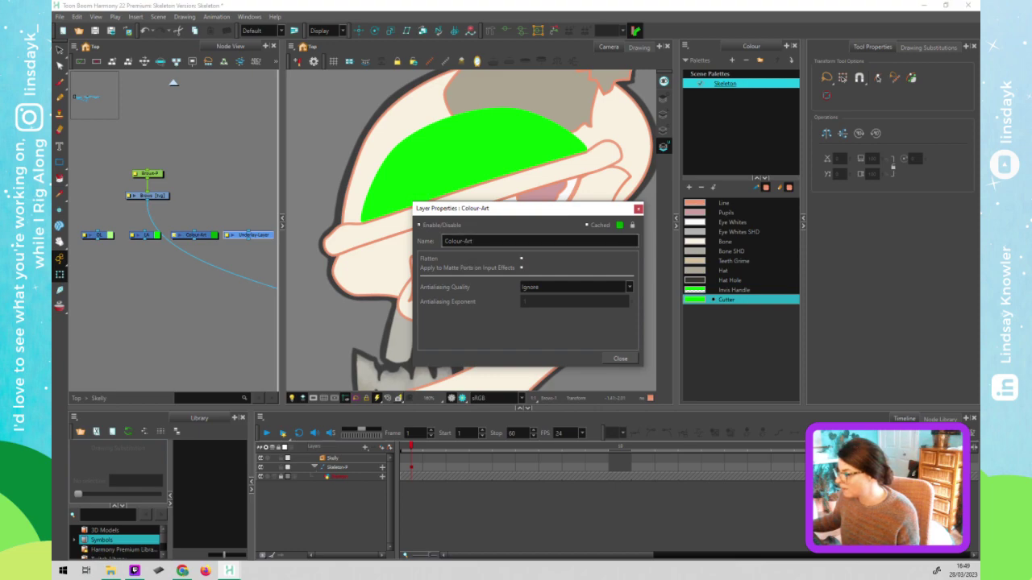
Rename the Colour-Art node to CA and close its properties
click(539, 241)
key(BackSpace)
key(BackSpace)
key(BackSpace)
key(BackSpace)
key(BackSpace)
key(BackSpace)
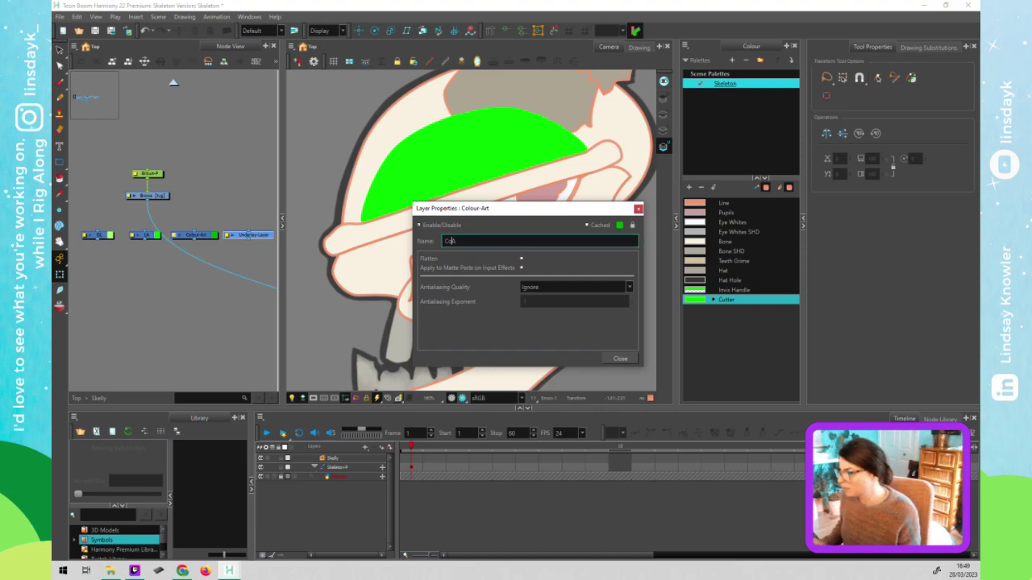
key(BackSpace)
text(A)
click(626, 356)
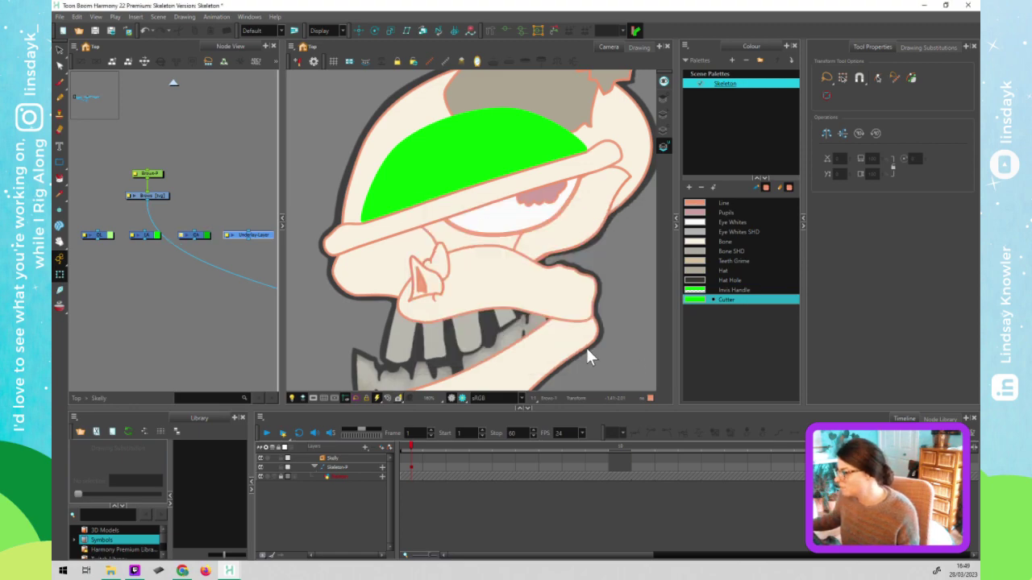
Rename the Underlay-Layer node to UL in its layer properties
double_click(224, 233)
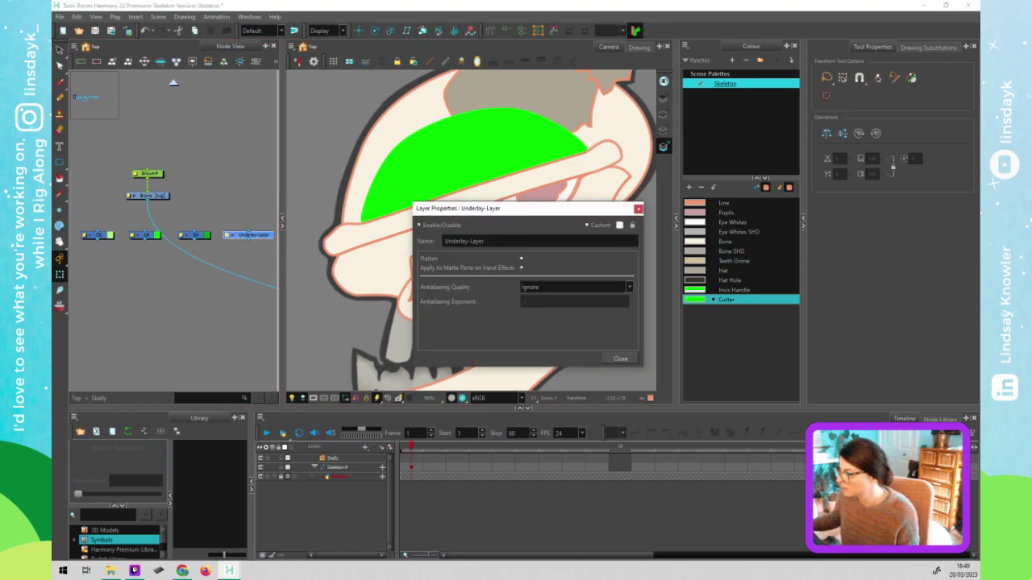
key(BackSpace)
key(BackSpace)
key(BackSpace)
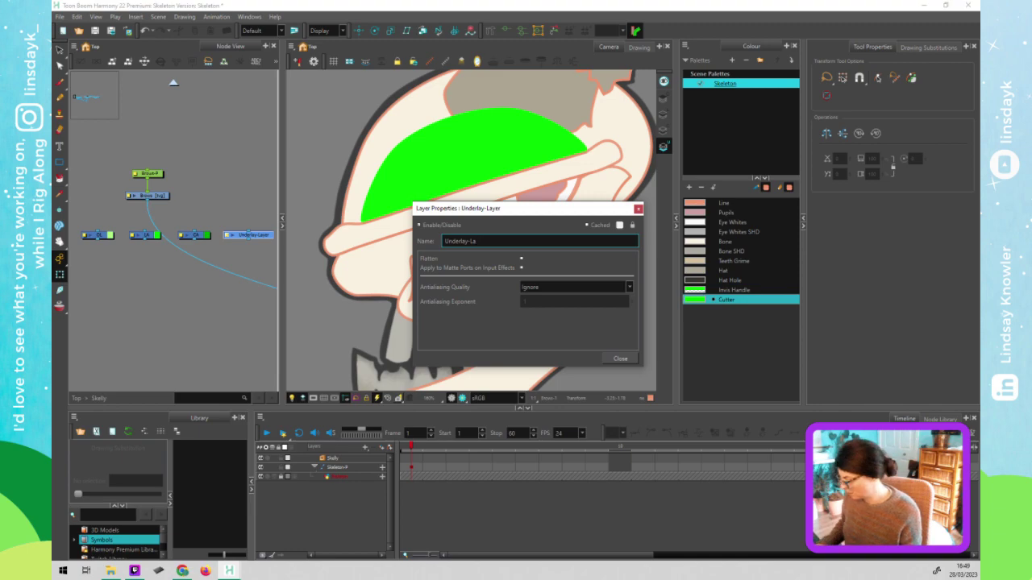
key(BackSpace)
key(BackSpace)
key(BackSpace)
key(BackSpace)
key(BackSpace)
key(BackSpace)
key(BackSpace)
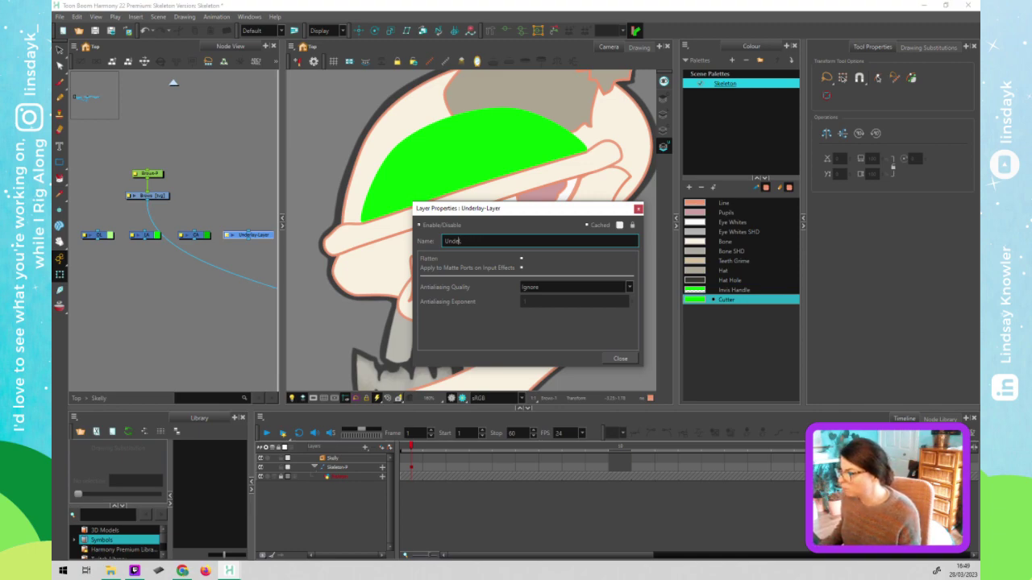
Set the UL node's colour to dark green #003100 and close its properties
click(620, 226)
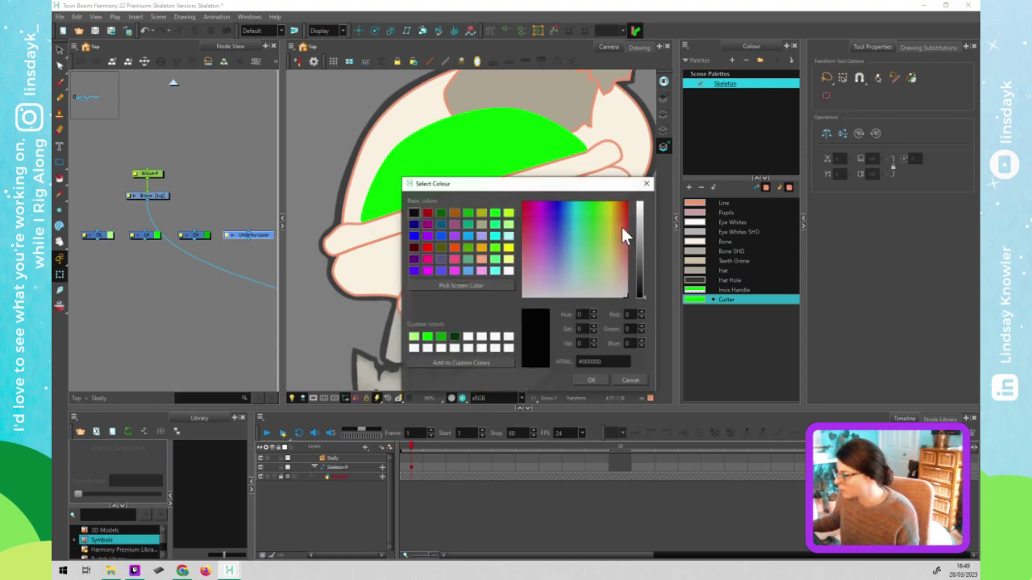
click(454, 337)
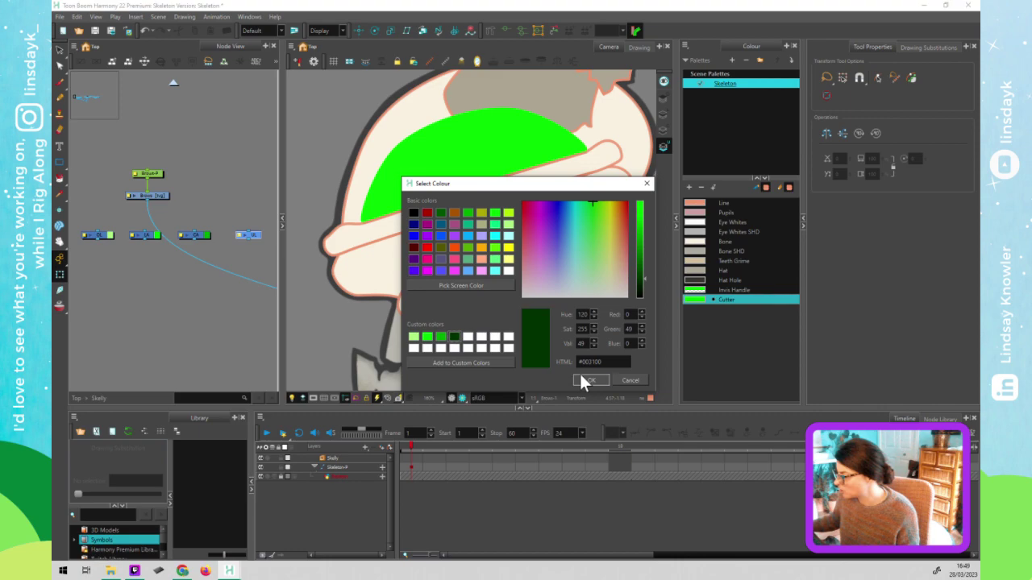
click(582, 378)
click(619, 358)
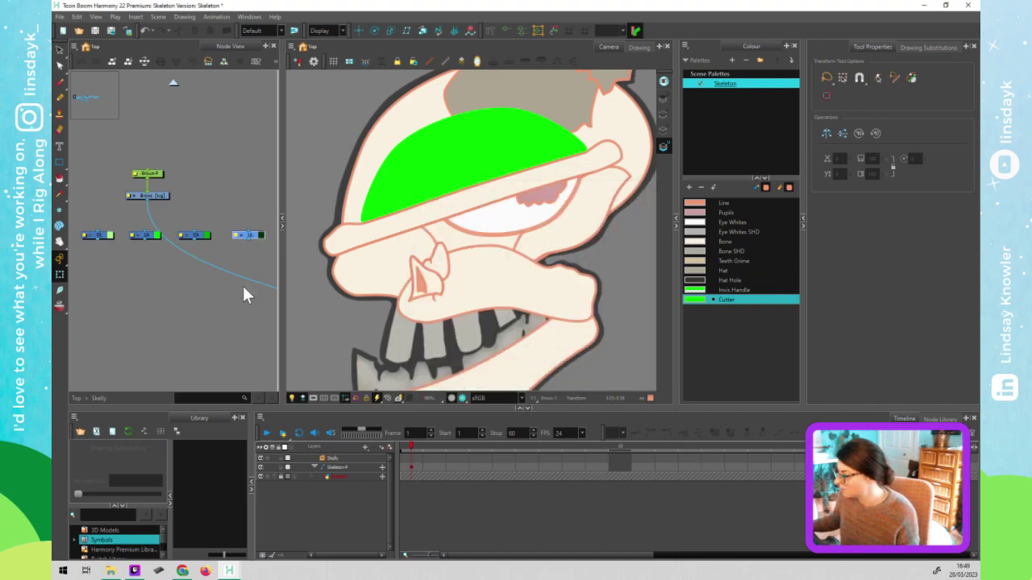
Move the LA, CA and UL nodes closer to OL so the four isolate nodes form a compact row
scroll(172, 305, down, 2)
scroll(172, 302, down, 4)
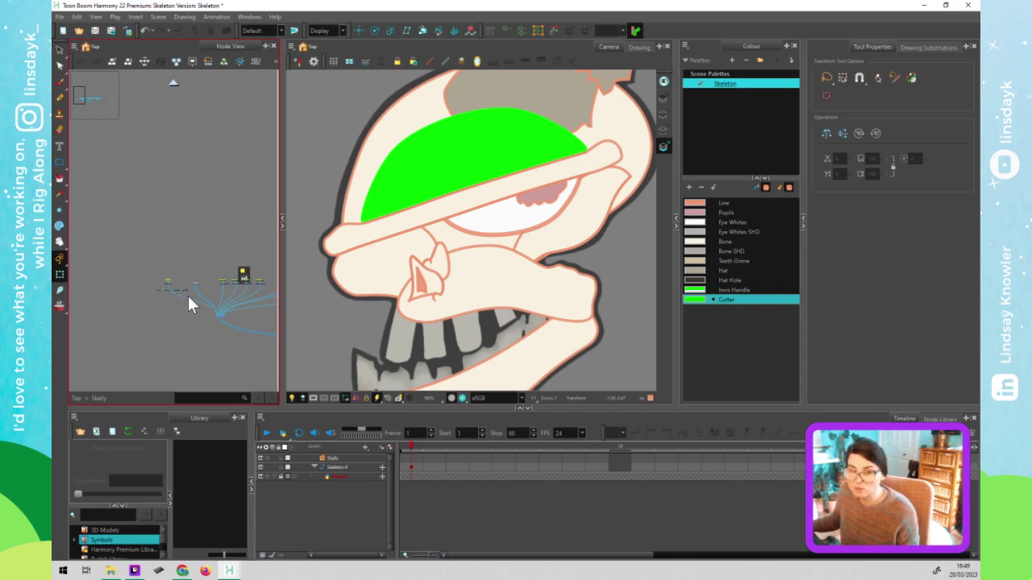
scroll(168, 298, up, 4)
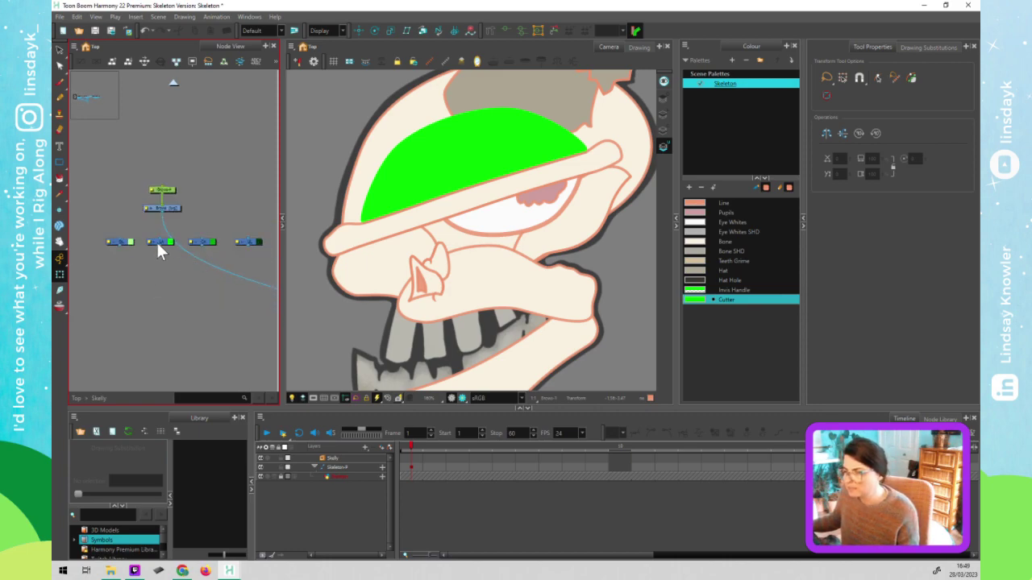
drag(162, 240, 223, 248)
click(245, 248)
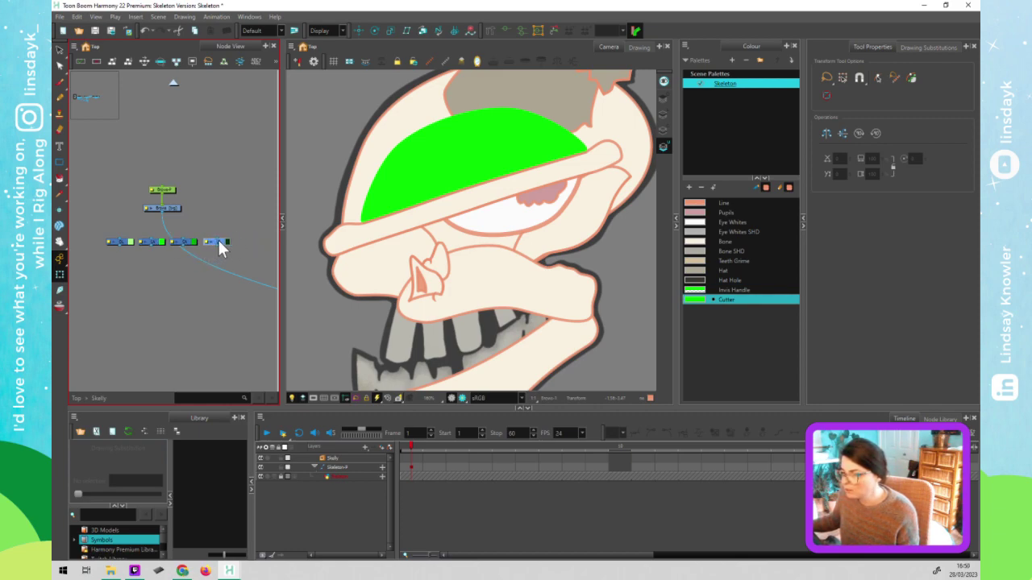
click(227, 224)
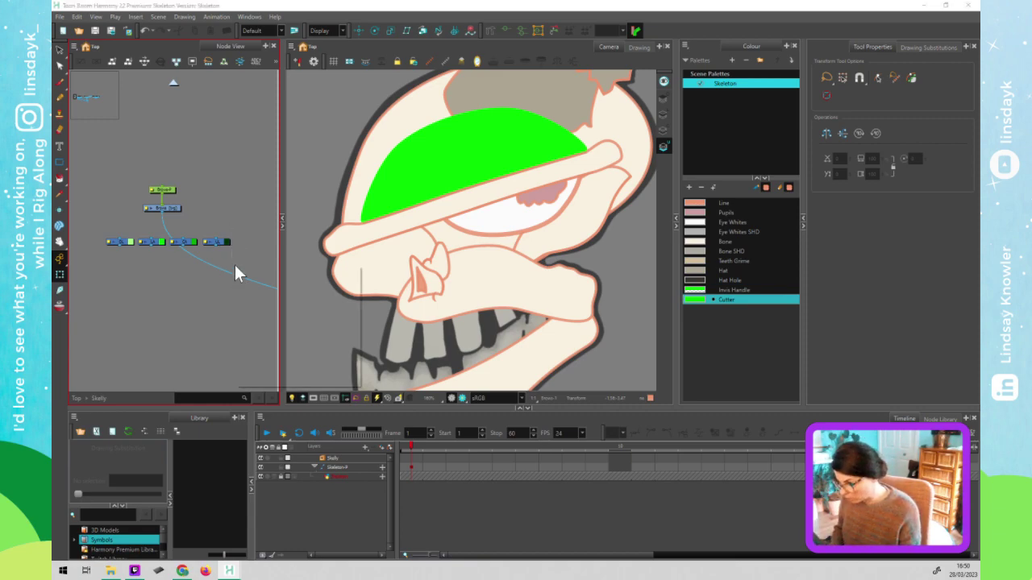
Add an Auto-Patch node and place it centrally beneath the row of isolate nodes
key(Tab)
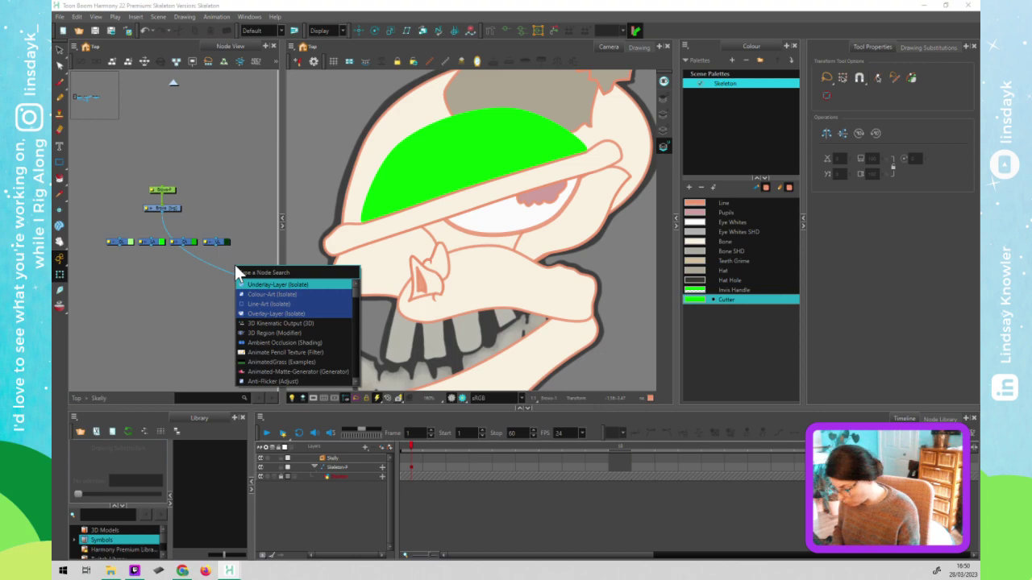
text(aut)
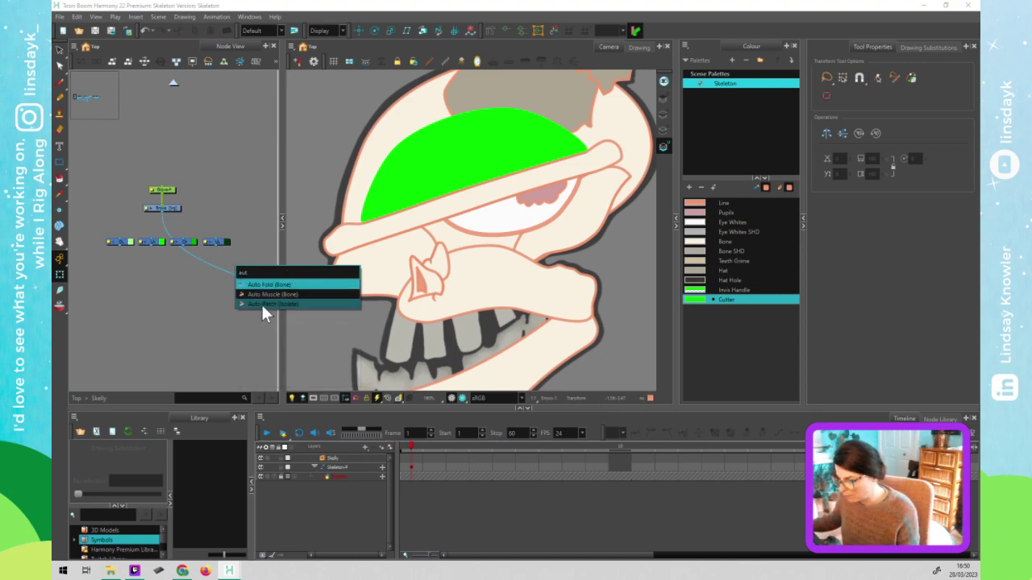
click(261, 303)
drag(253, 260, 179, 258)
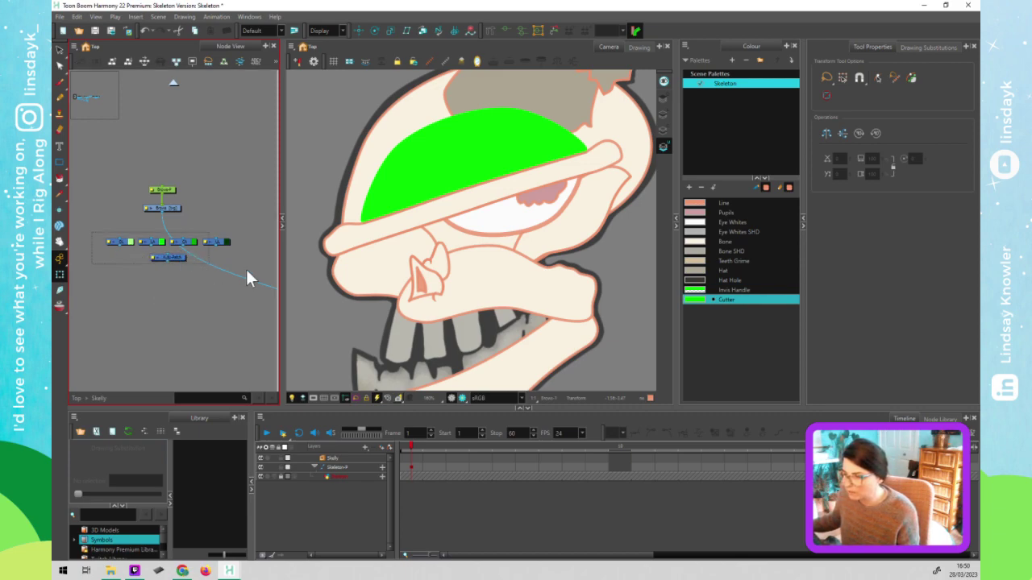
Try grouping the four isolate nodes and the Auto-Patch node, then undo the grouping
click(162, 257)
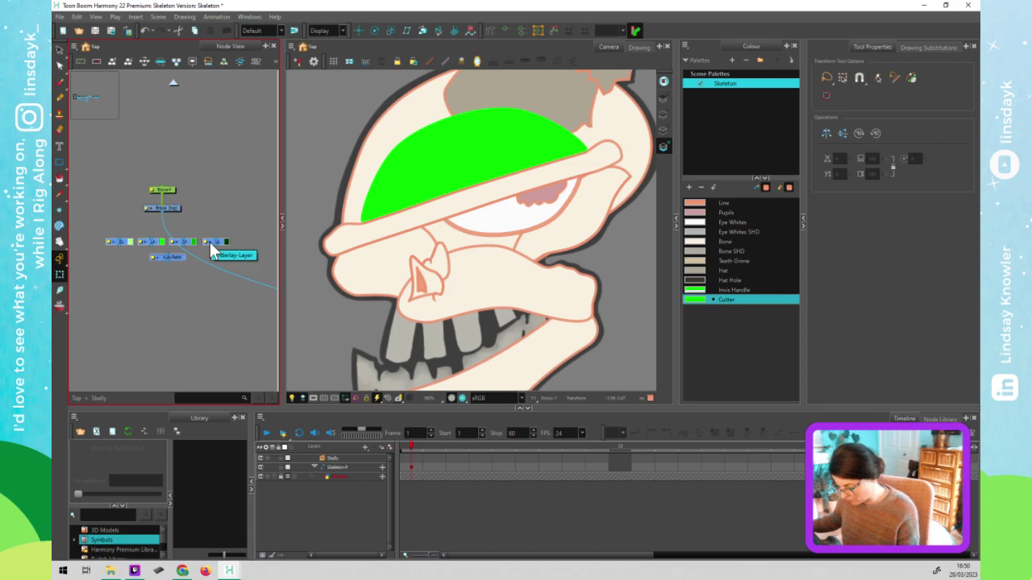
key(ctrl+g)
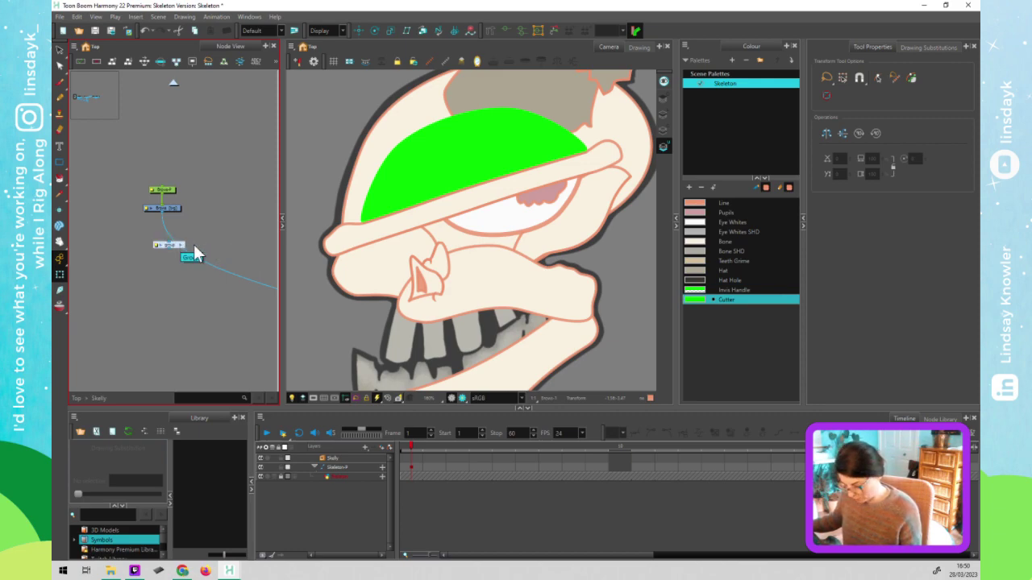
key(ctrl+z)
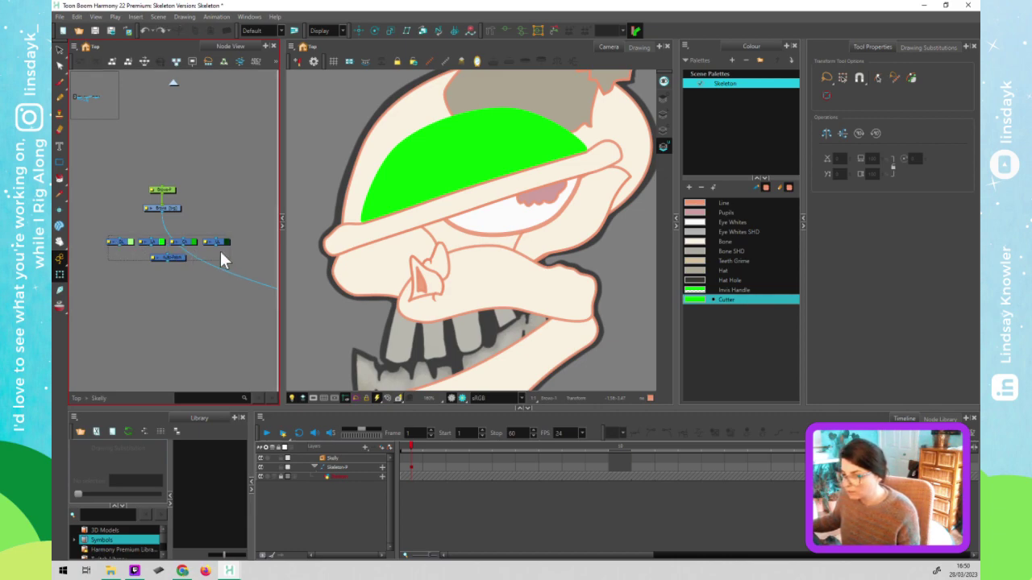
Group the four isolate nodes and the Auto-Patch node together with a composite, and enter the new group
right_click(218, 239)
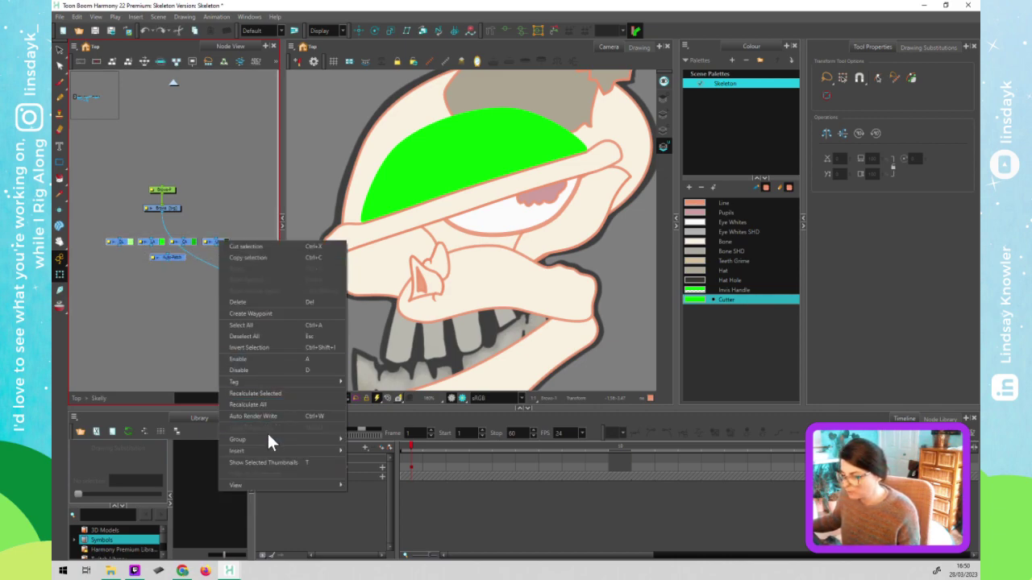
mouse_move(270, 436)
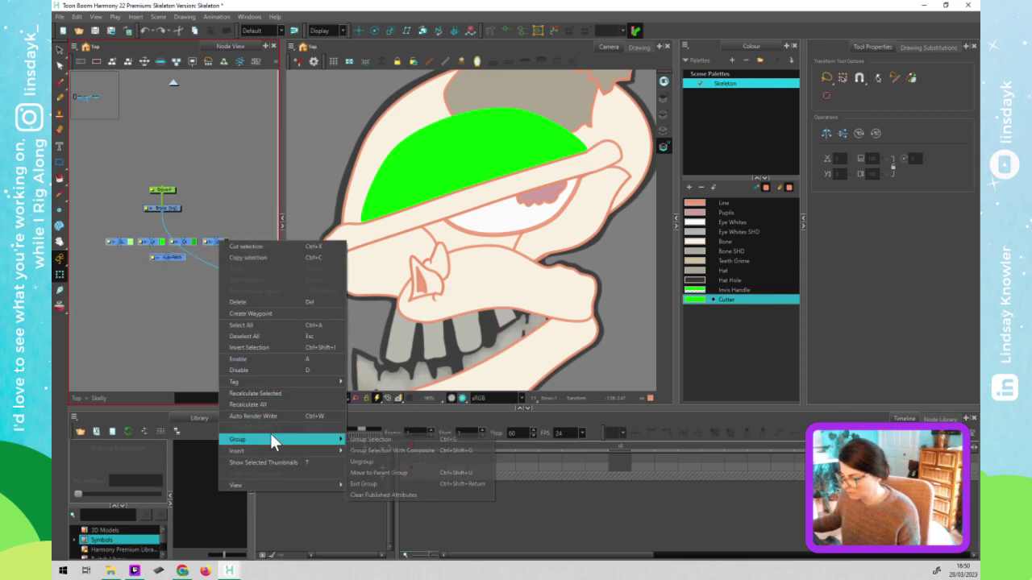
click(384, 440)
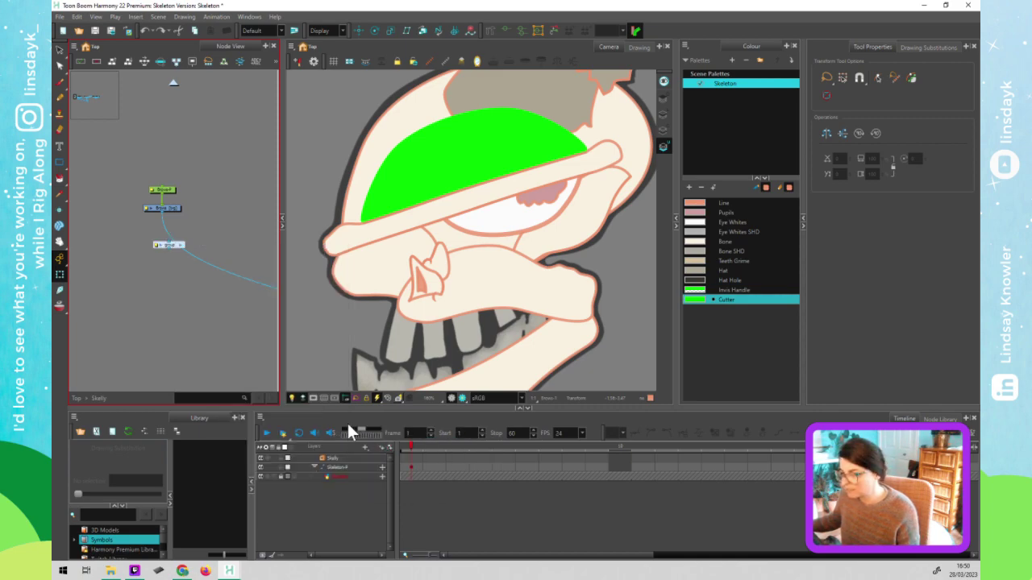
click(180, 243)
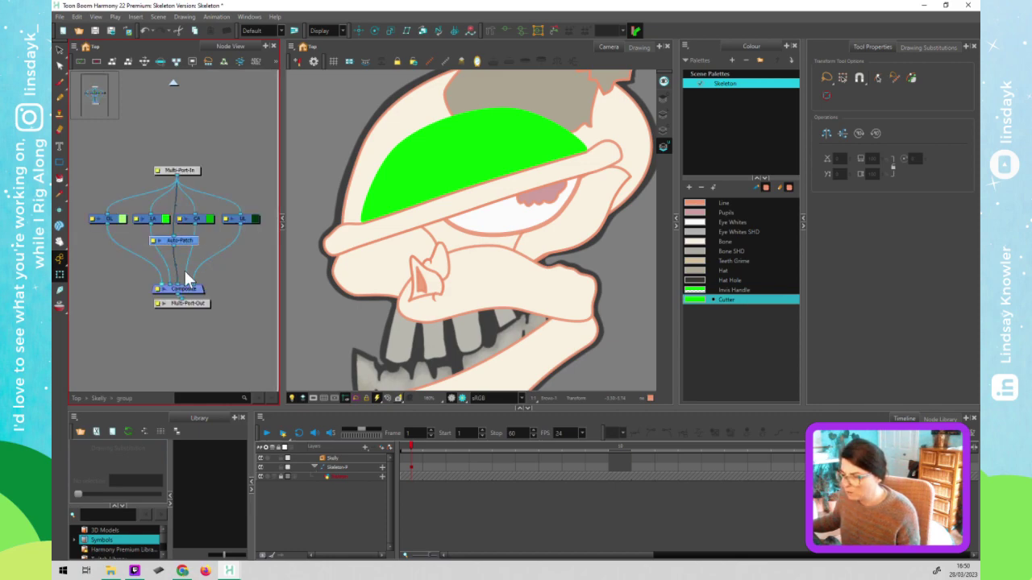
Move the Multi-Port-Out lower and delete the composite inside the group so every node feeds its own output port
drag(203, 304, 199, 337)
click(195, 291)
drag(198, 302, 198, 305)
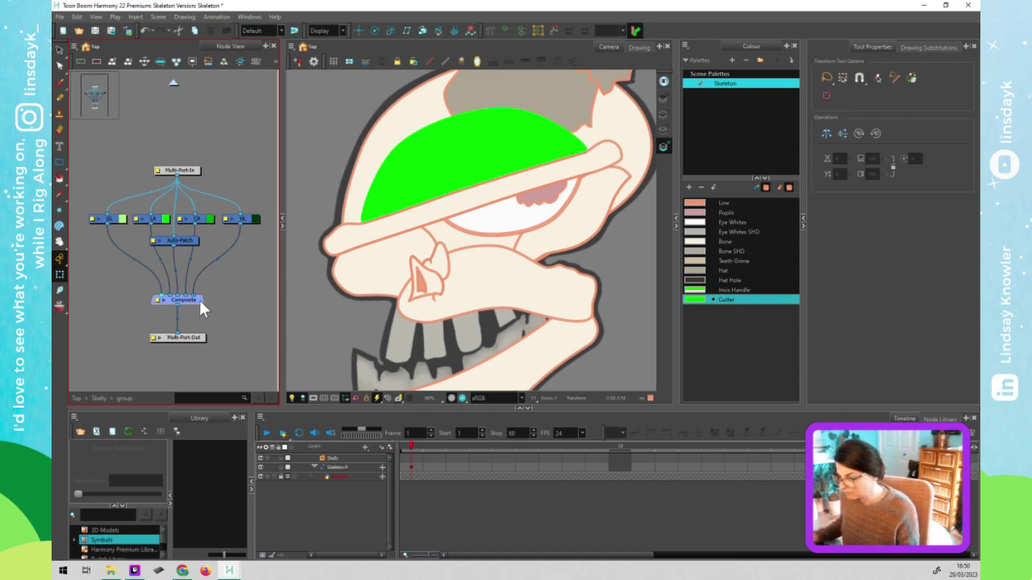
key(Delete)
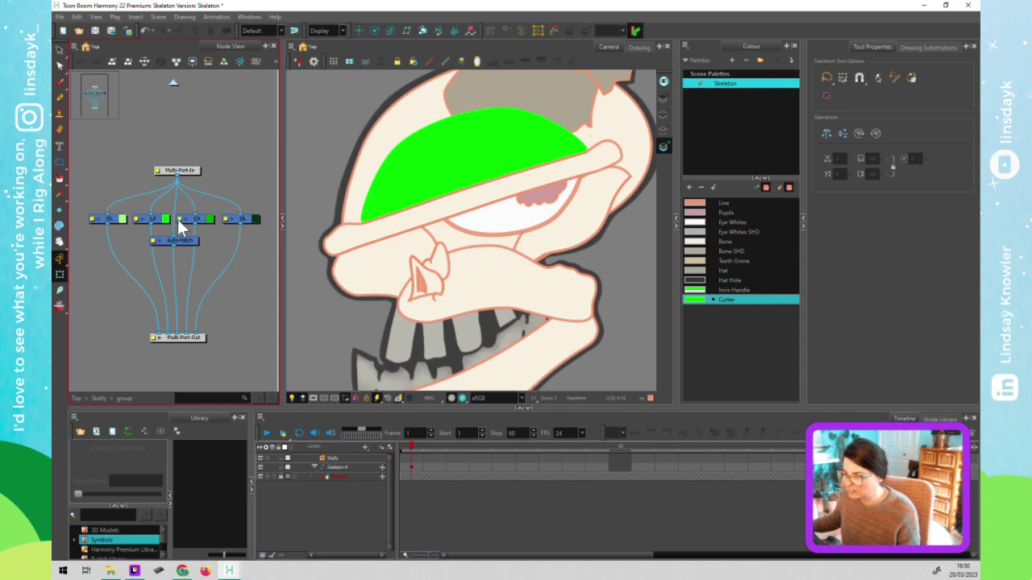
click(245, 218)
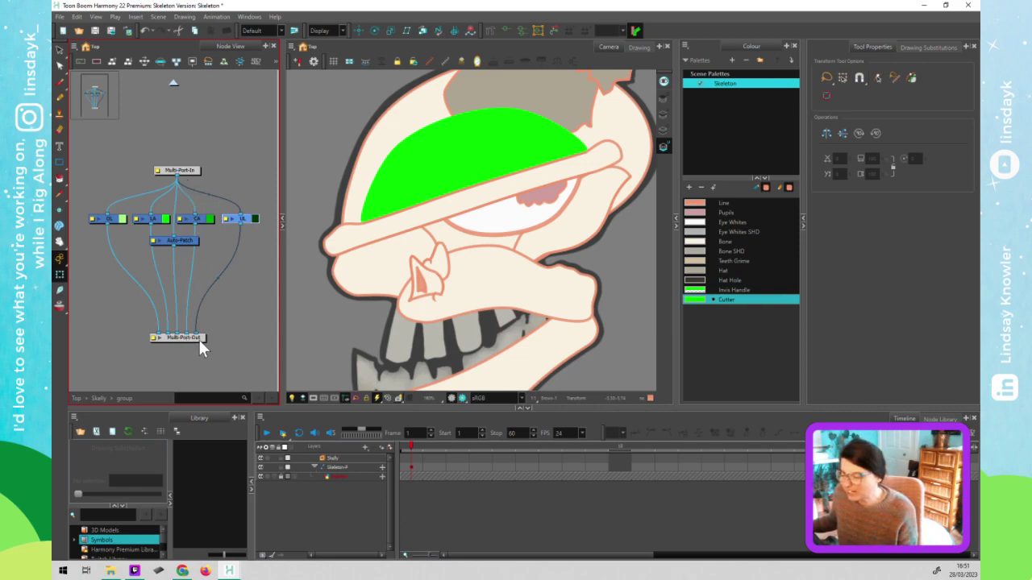
drag(203, 342, 201, 344)
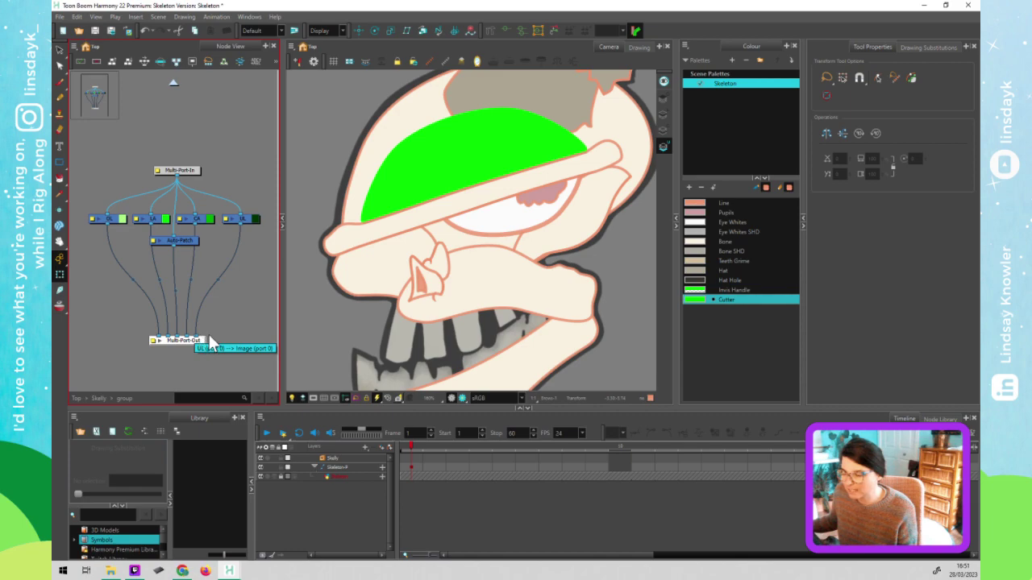
Return to the Skelly level and position the new group node just below the Brows drawing
click(172, 83)
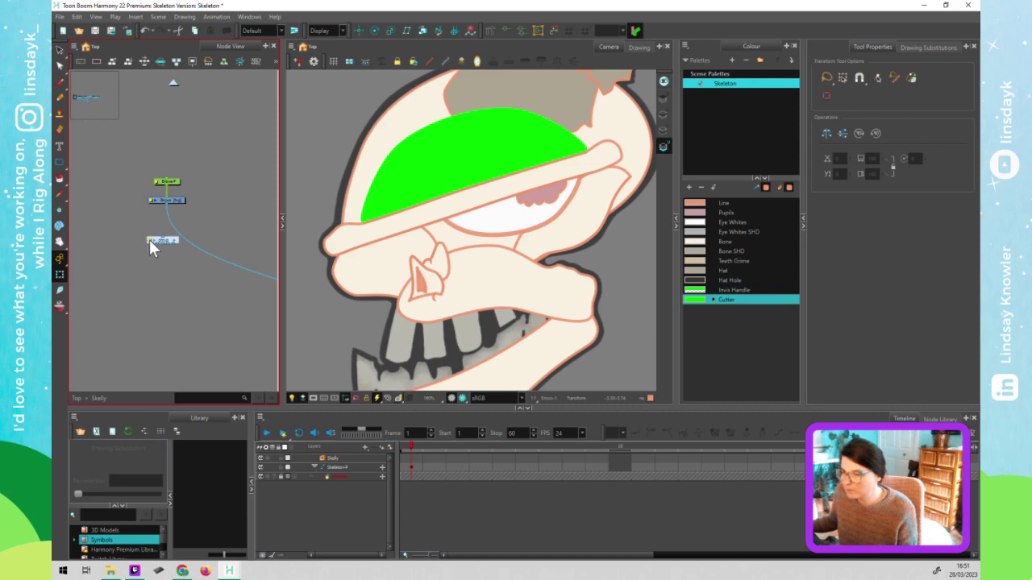
click(173, 200)
scroll(168, 209, down, 3)
drag(169, 212, 144, 190)
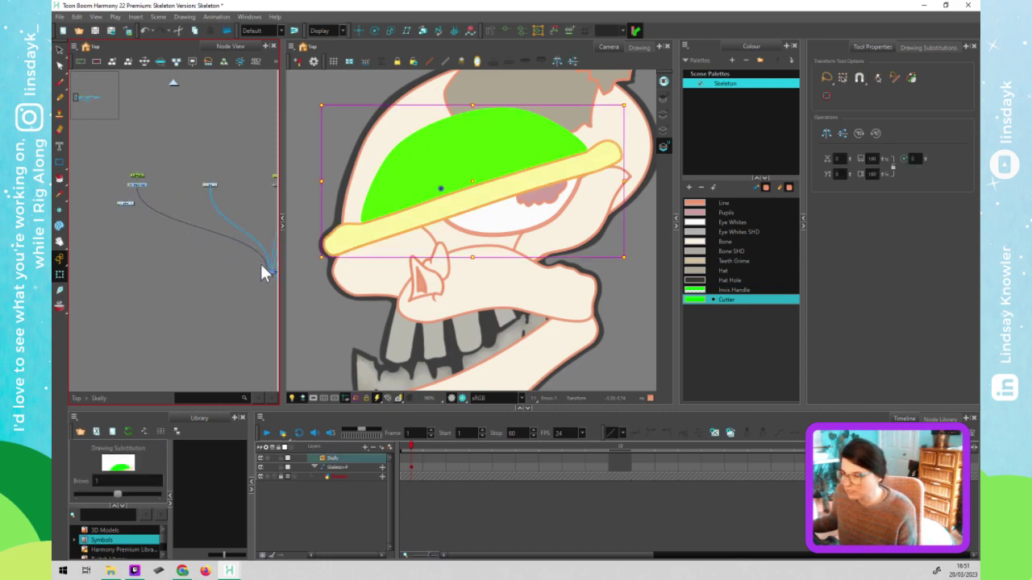
drag(263, 268, 211, 259)
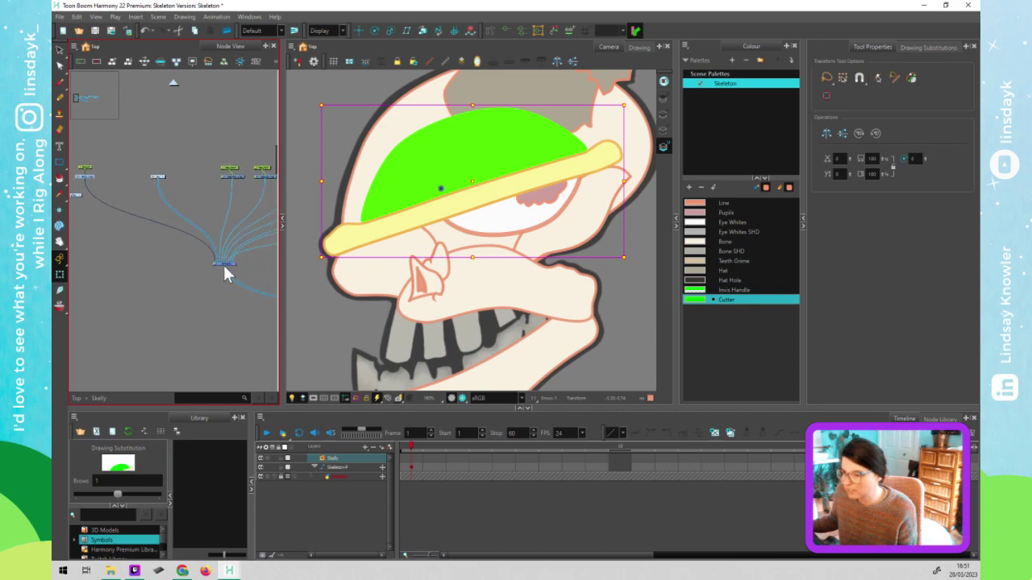
scroll(205, 265, left, 2)
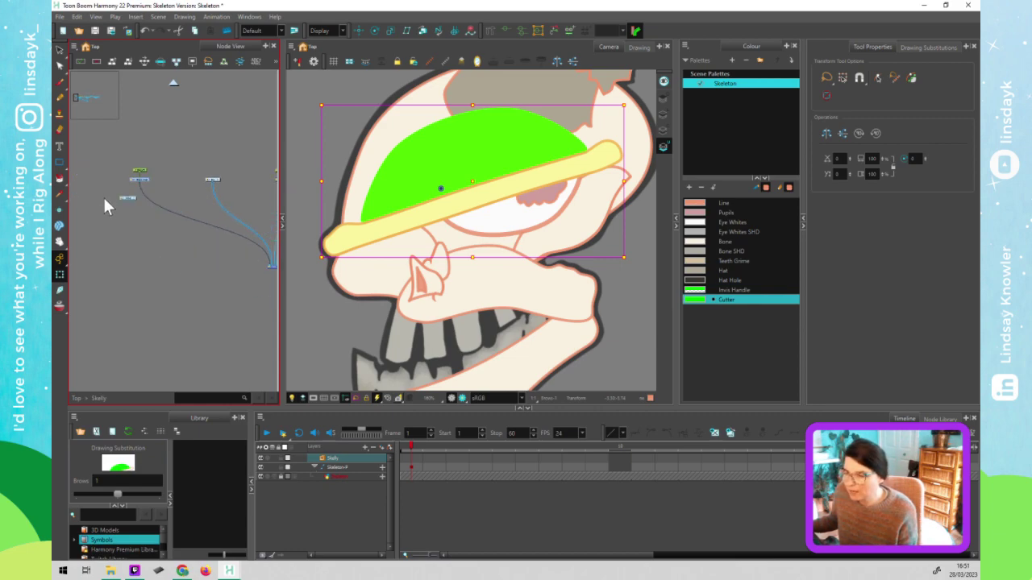
click(155, 218)
mouse_move(105, 191)
mouse_down()
mouse_move(154, 208)
mouse_move(134, 202)
mouse_up()
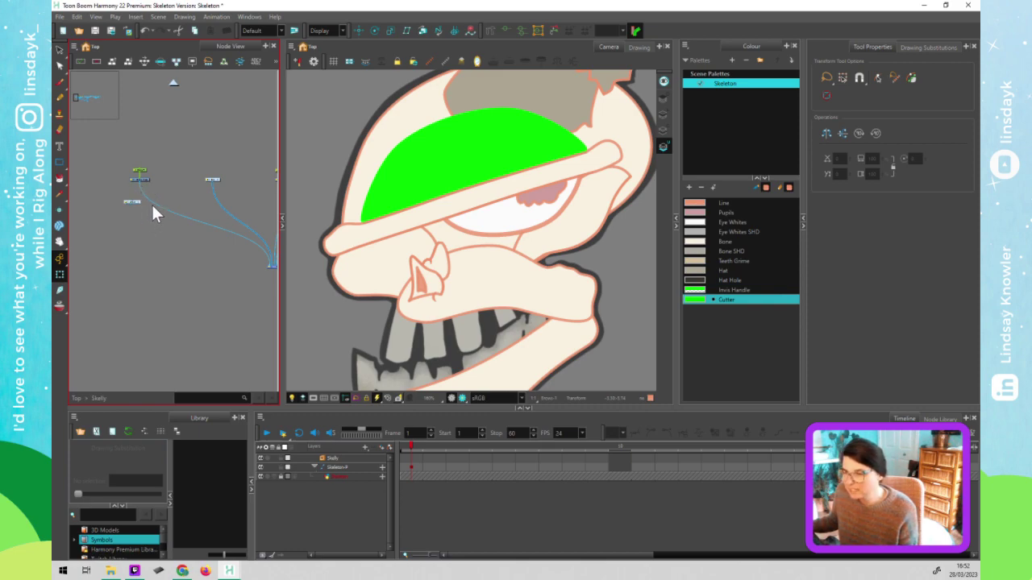
Rename the group node as O-L-AP-C-U
click(137, 202)
scroll(136, 201, up, 5)
drag(140, 200, 141, 207)
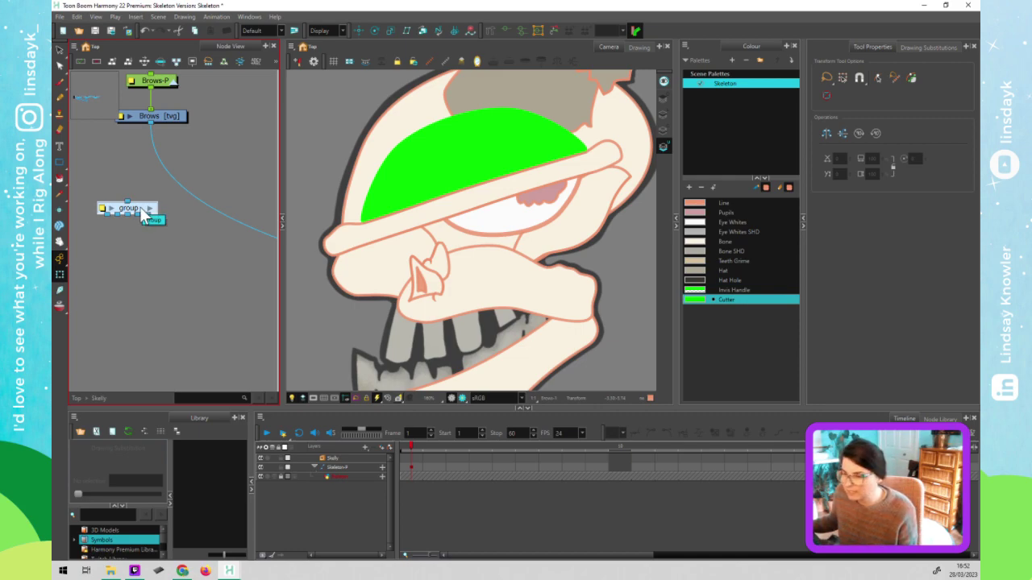
double_click(103, 208)
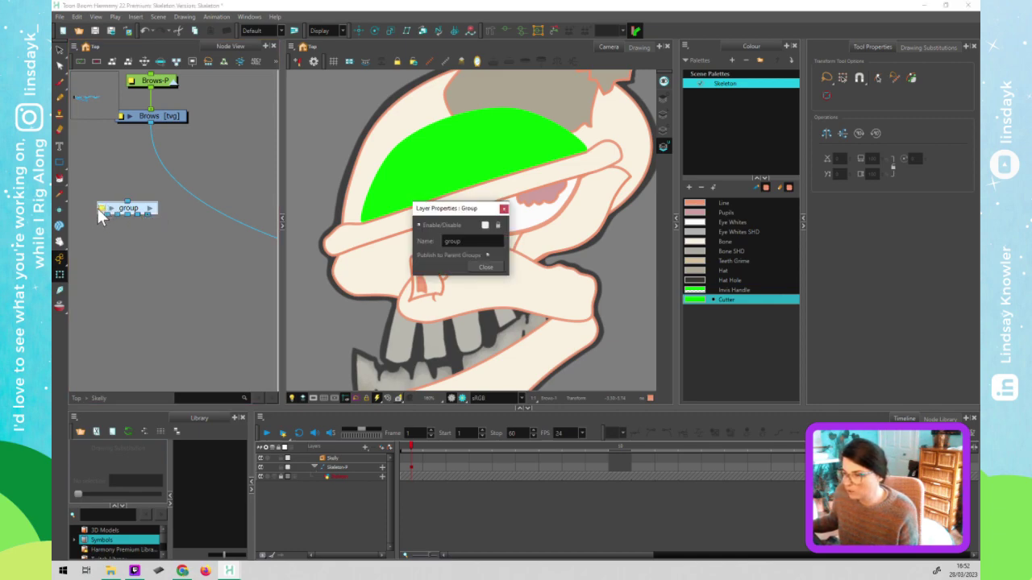
click(473, 241)
key(ctrl+a)
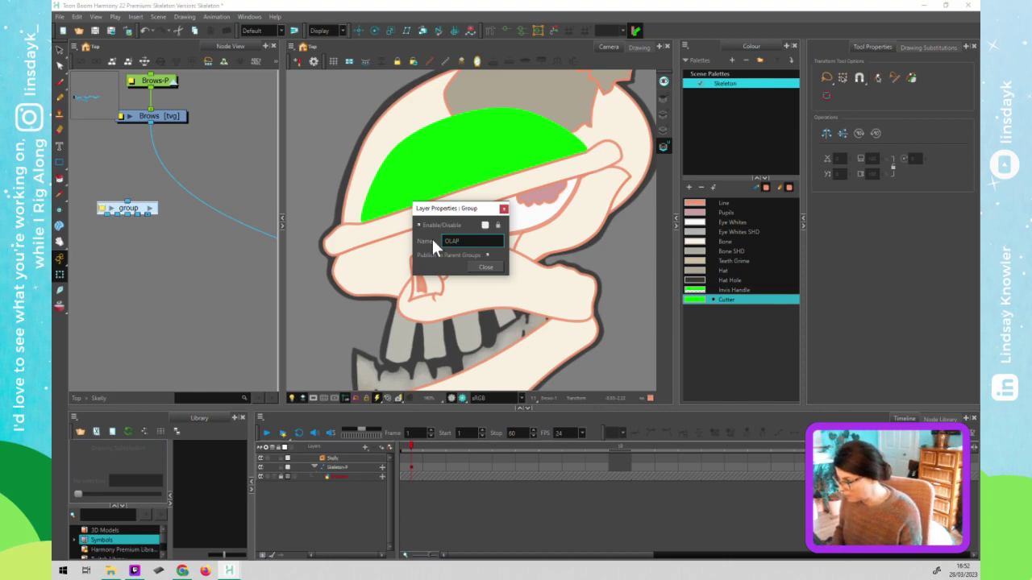
text(CU)
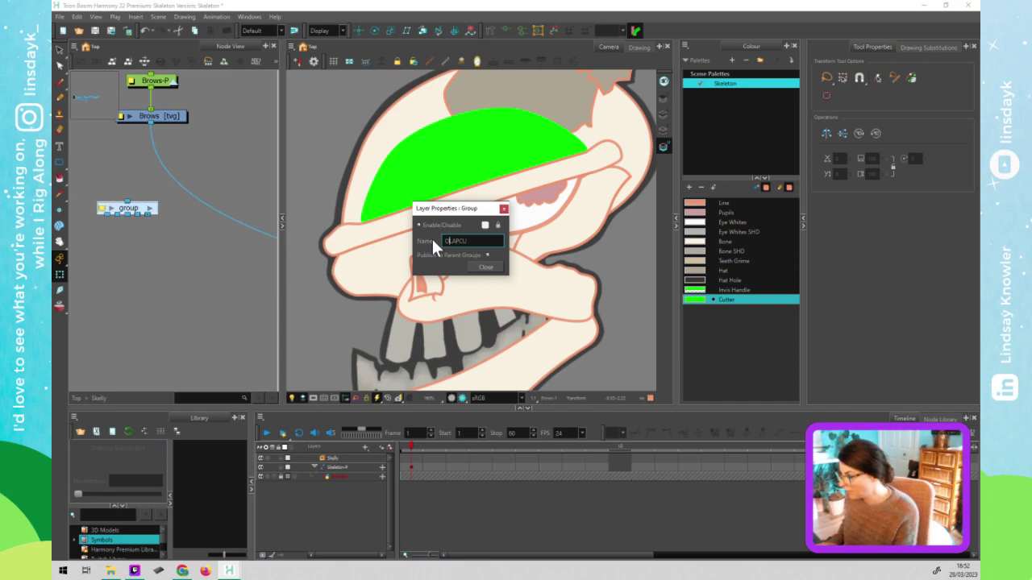
key(Left)
text(-)
key(Right)
key(Right)
text(-)
key(Right)
text(-)
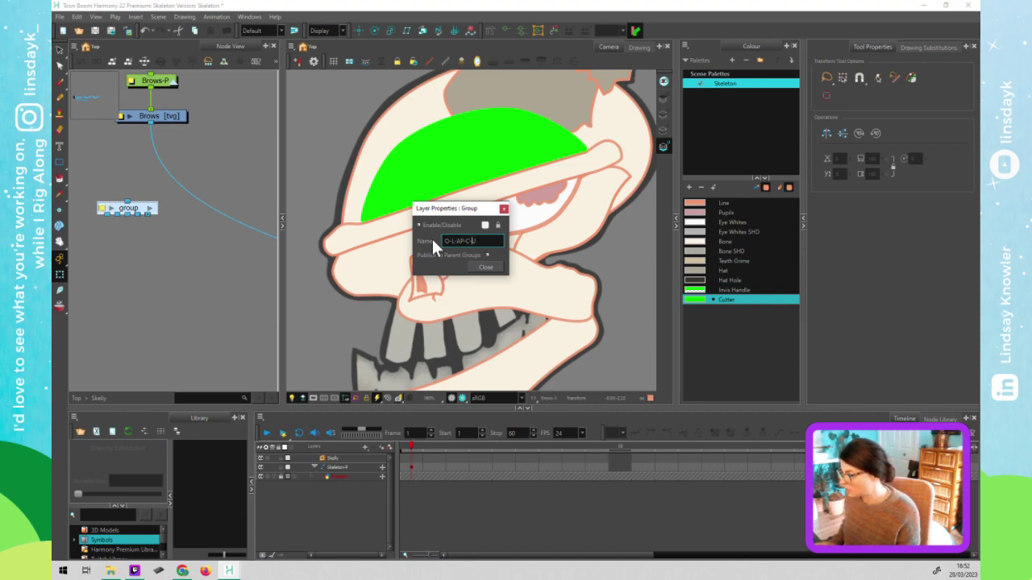
click(487, 269)
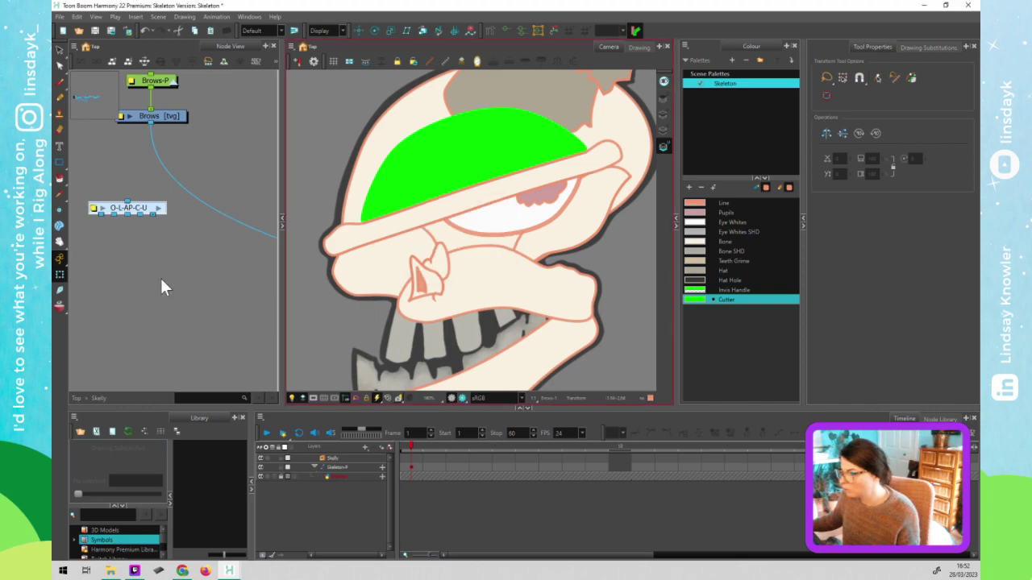
Enter the O-L-AP-C-U group and move the Multi-Port-In and Multi-Port-Out farther from the isolate nodes
click(159, 208)
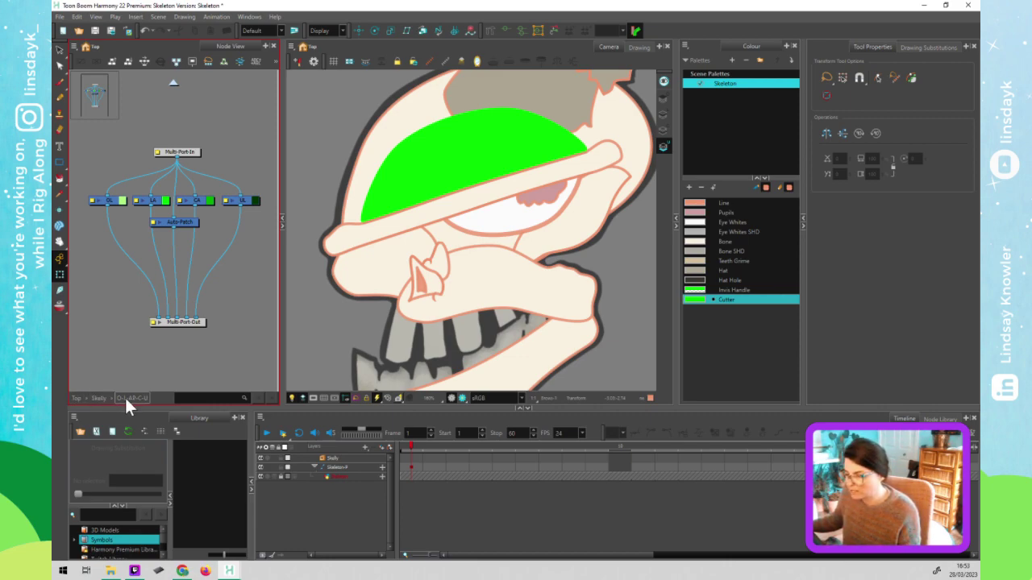
drag(190, 156, 188, 146)
drag(195, 324, 191, 326)
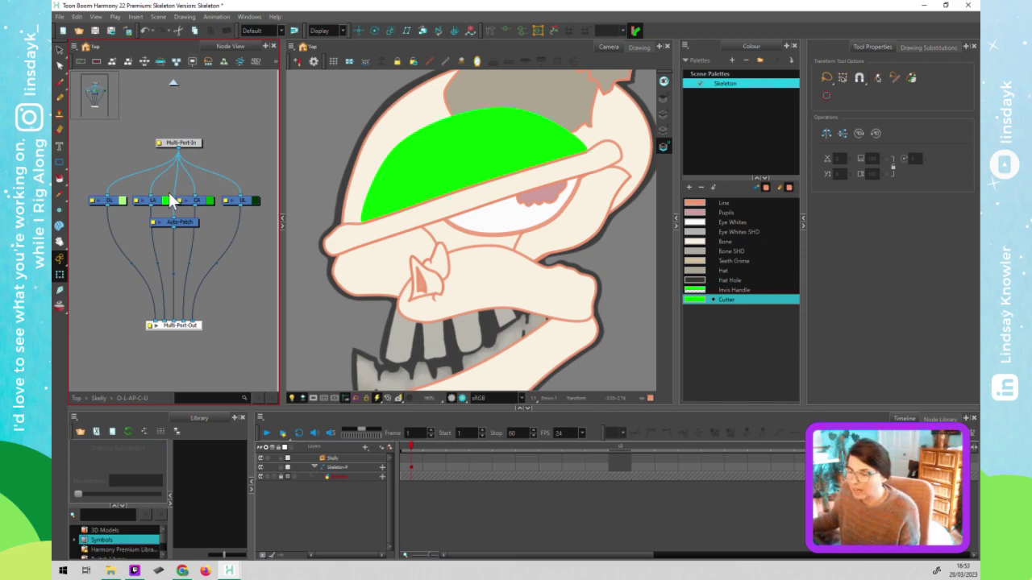
click(155, 320)
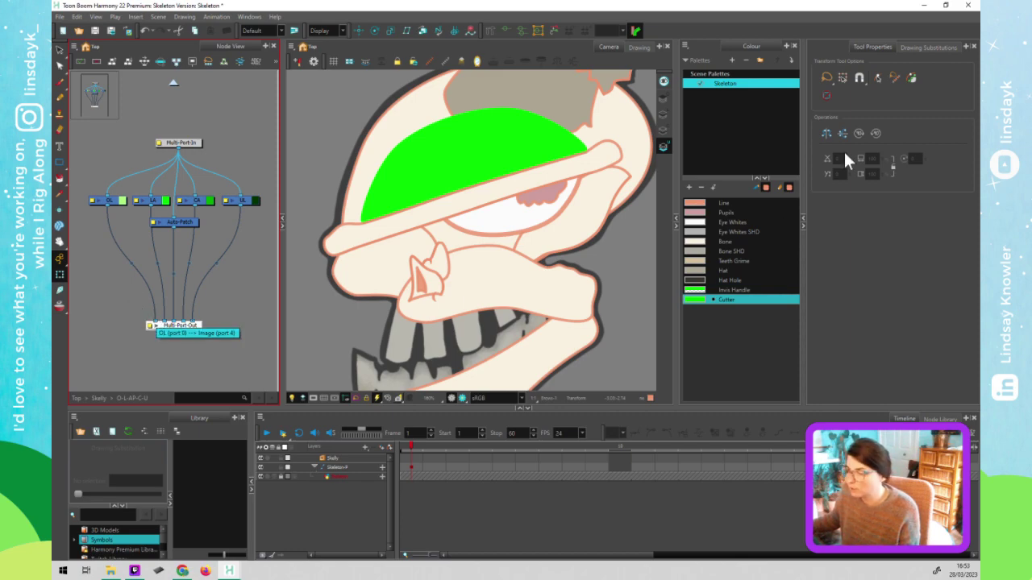
click(667, 100)
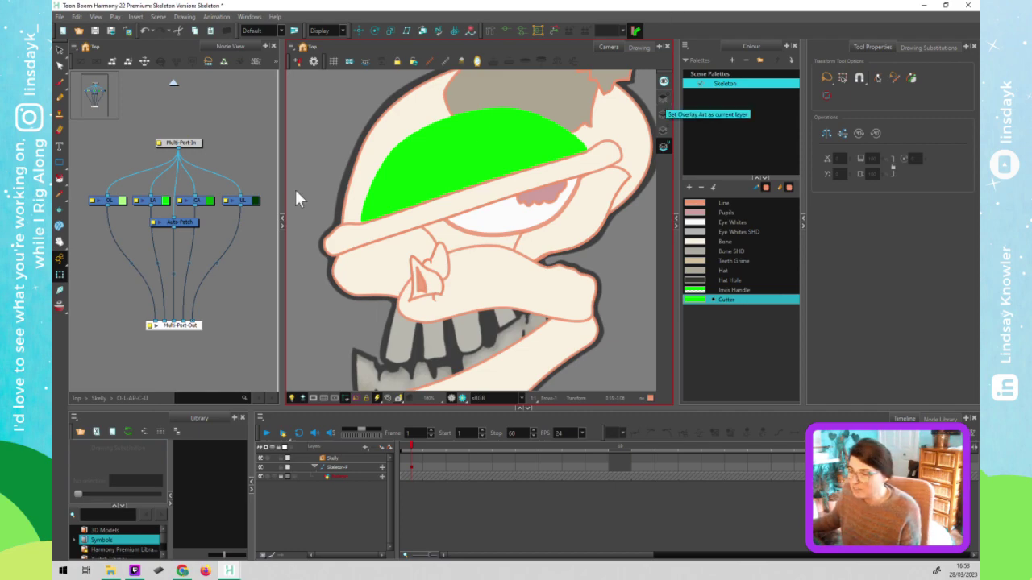
Disconnect the UL node from the Multi-Port-Out and reconnect it to the last port
click(191, 322)
drag(193, 320, 229, 280)
click(233, 277)
click(472, 153)
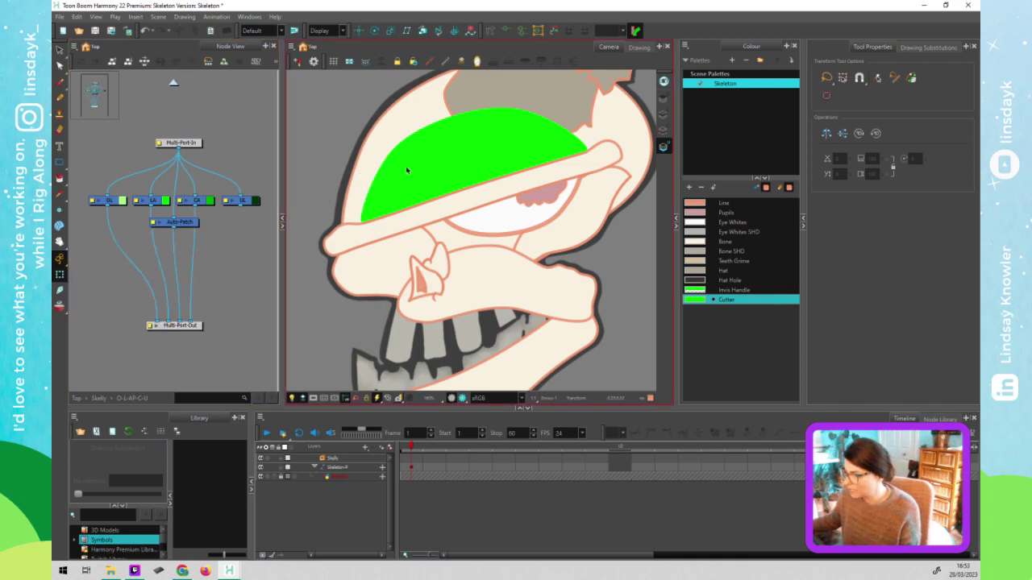
click(440, 179)
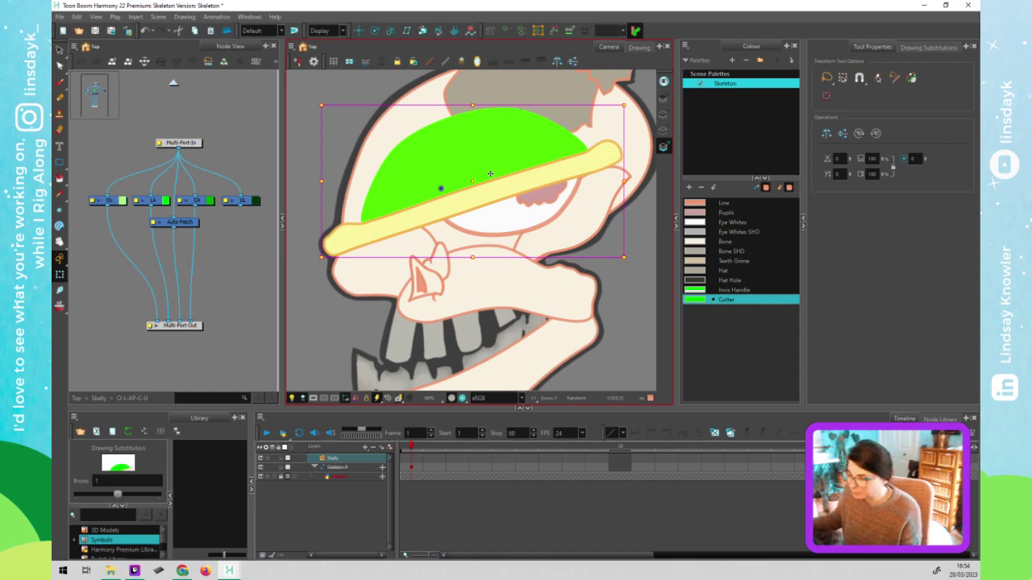
click(241, 207)
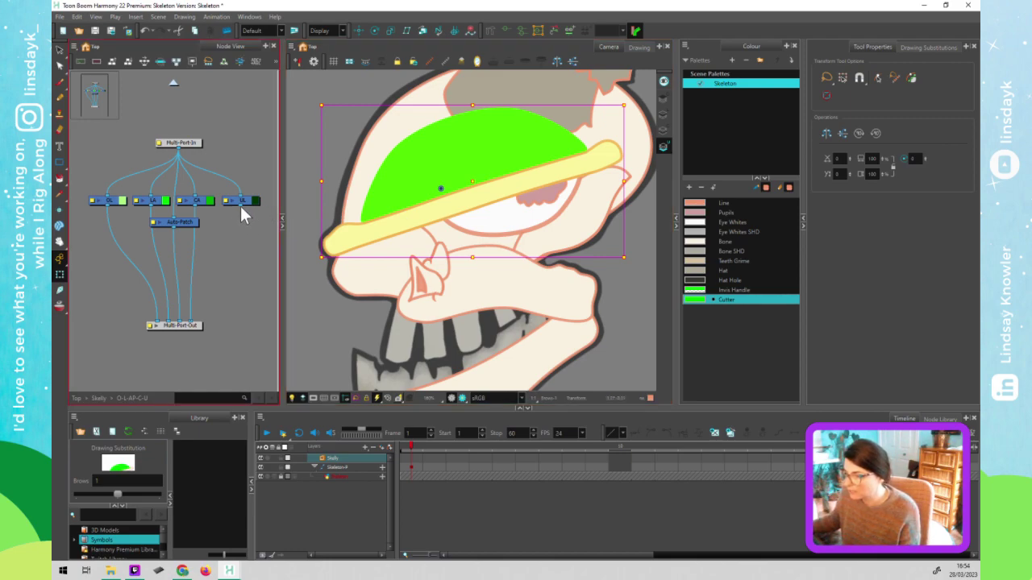
drag(241, 206, 200, 323)
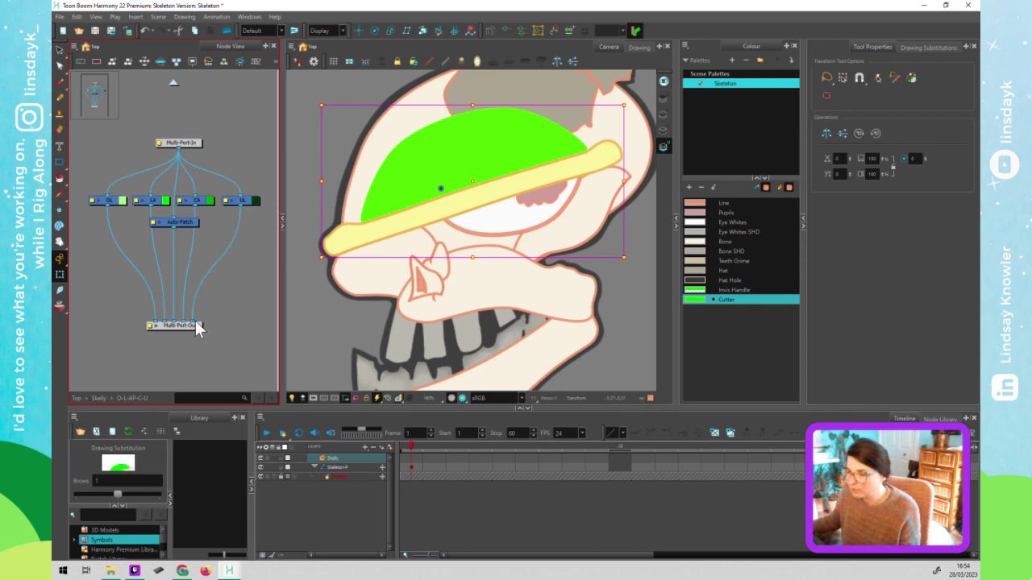
Return to the Skelly level and move the O-L-AP-C-U node slightly away from the Brows drawing, to its lower left
click(172, 82)
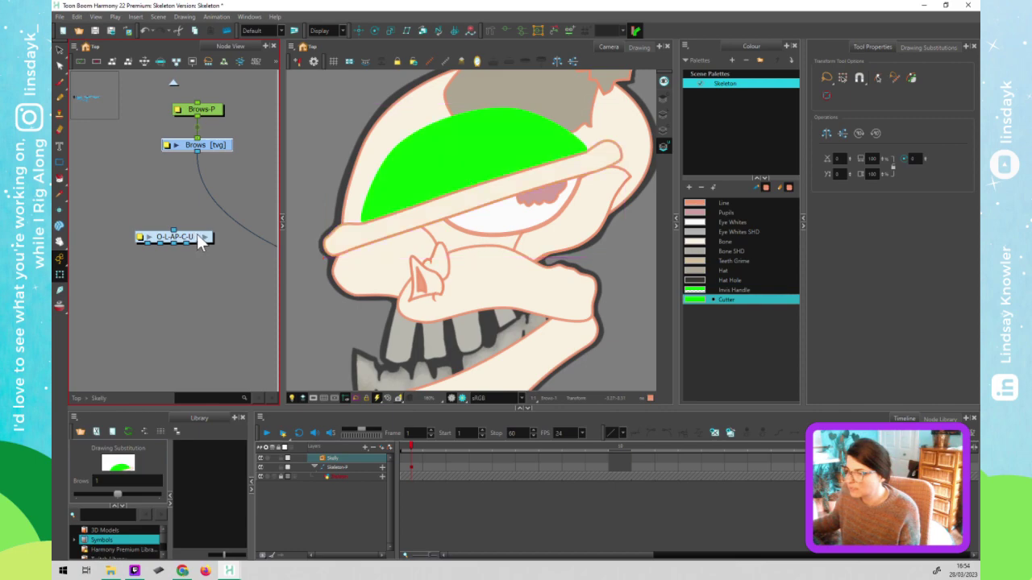
click(197, 242)
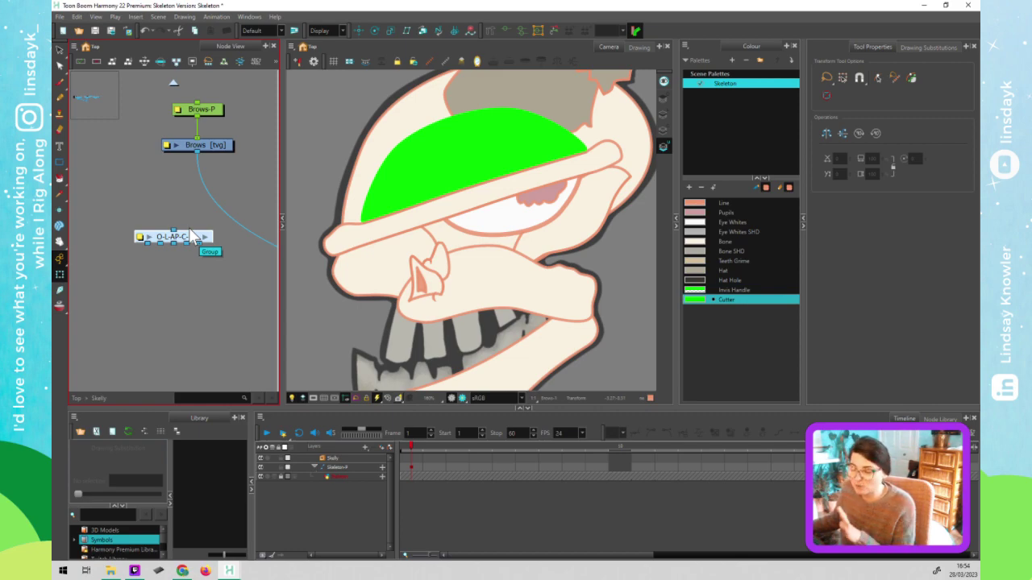
click(178, 176)
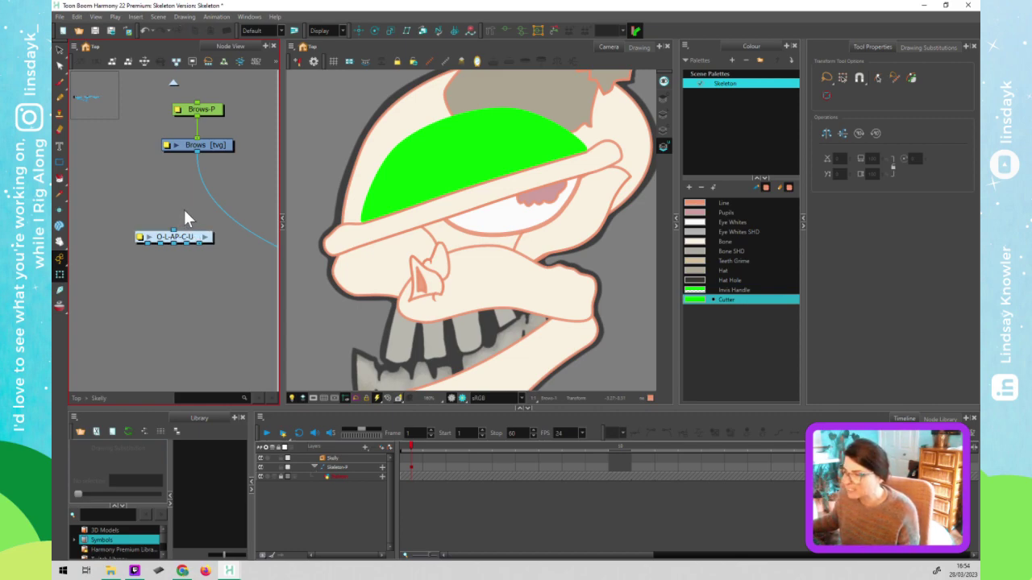
scroll(173, 221, down, 4)
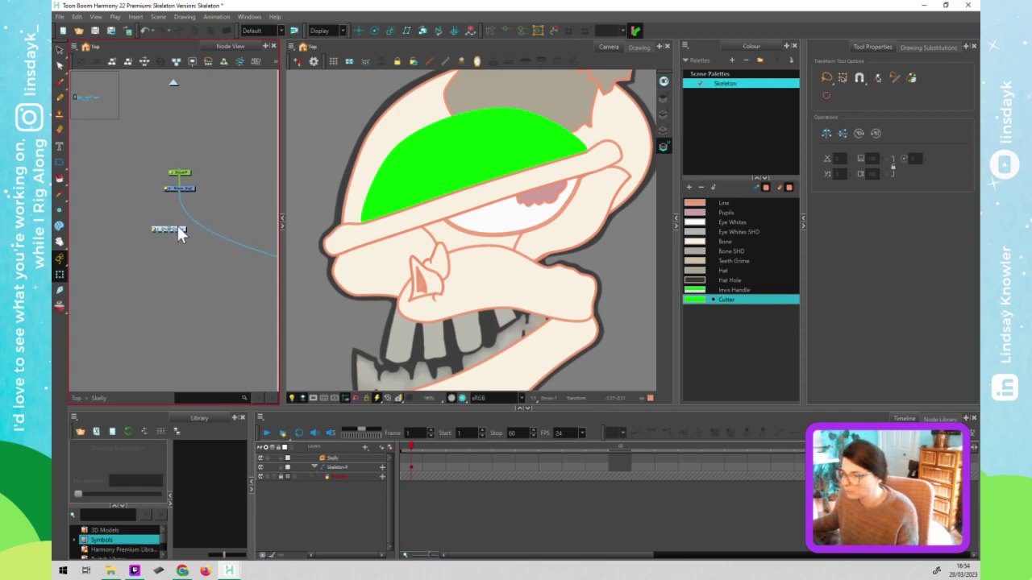
drag(170, 226, 169, 223)
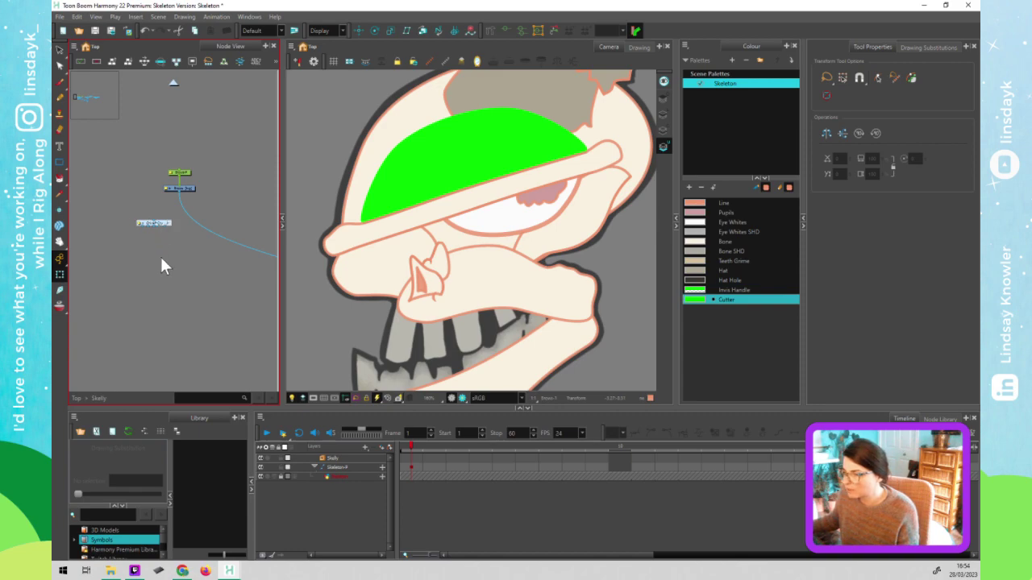
drag(208, 255, 205, 253)
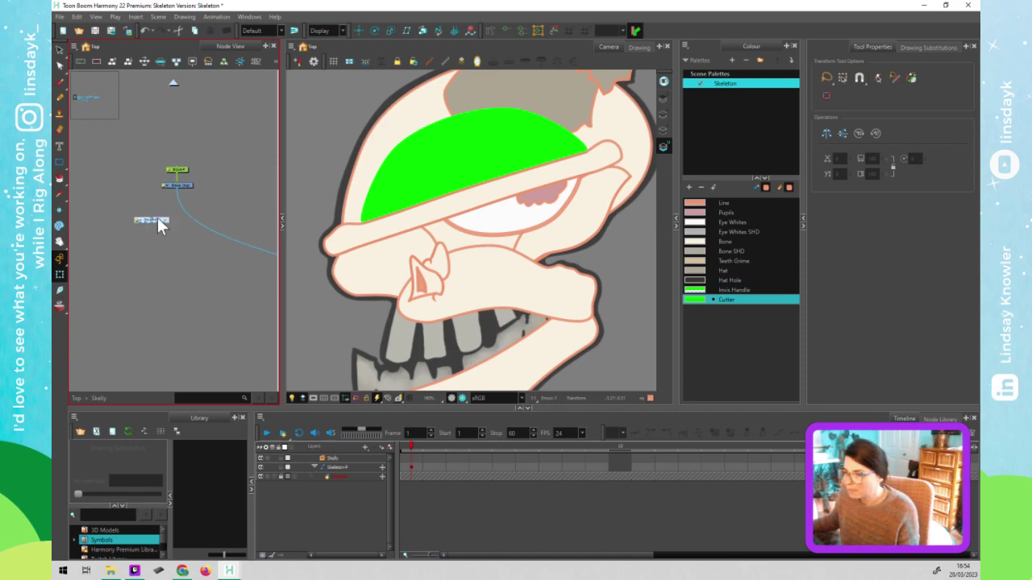
click(185, 184)
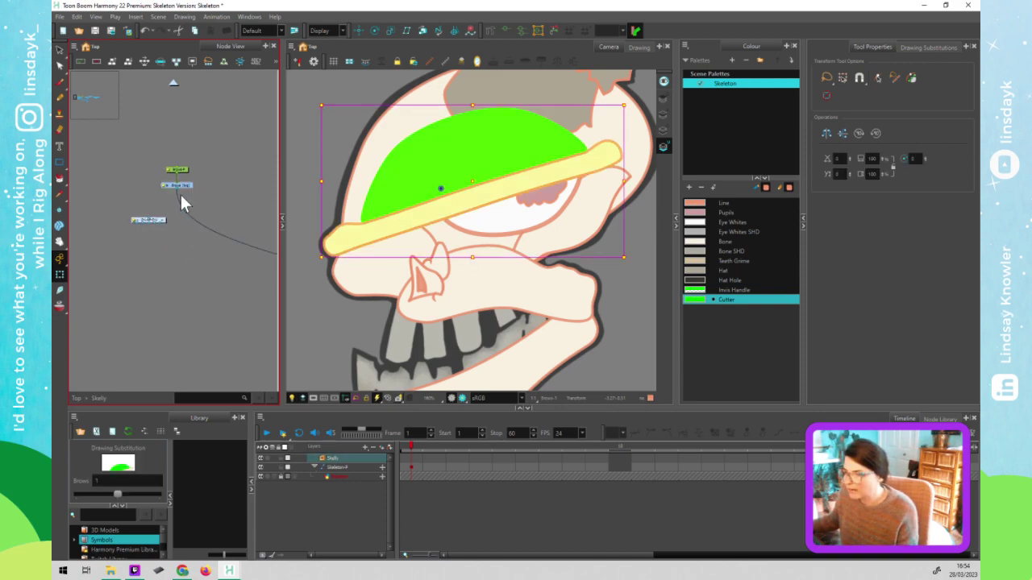
Widen the Node View beside the Camera view, and look inside the O-L-AP-C-U group before returning to the Skelly level
scroll(180, 194, down, 1)
drag(281, 296, 371, 296)
click(290, 334)
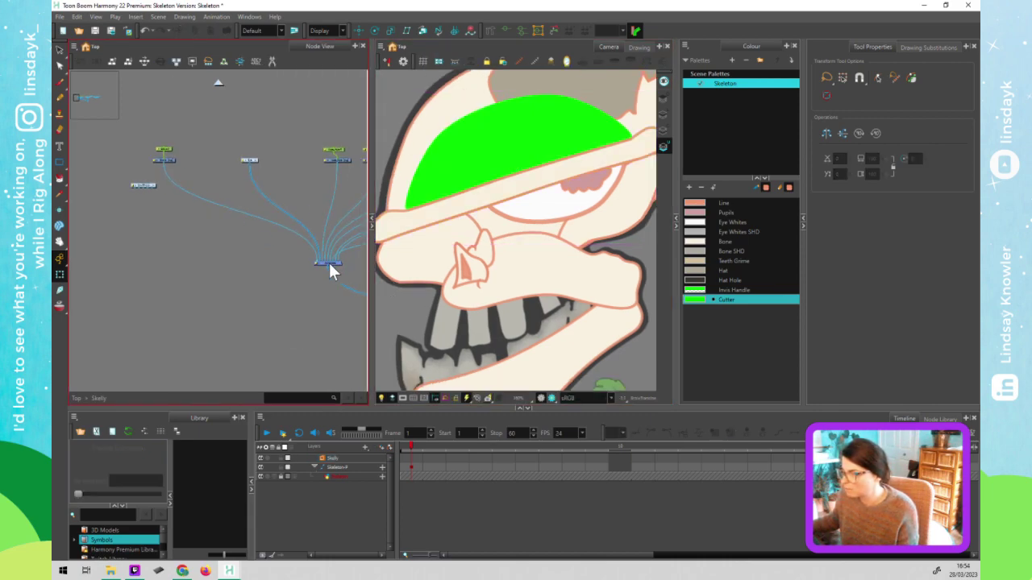
scroll(444, 296, down, 2)
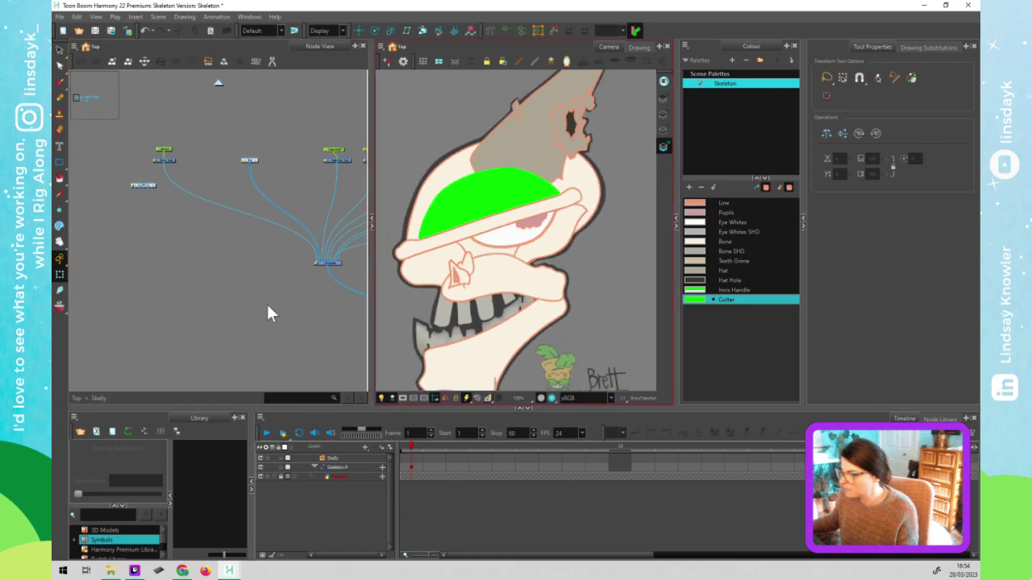
click(268, 314)
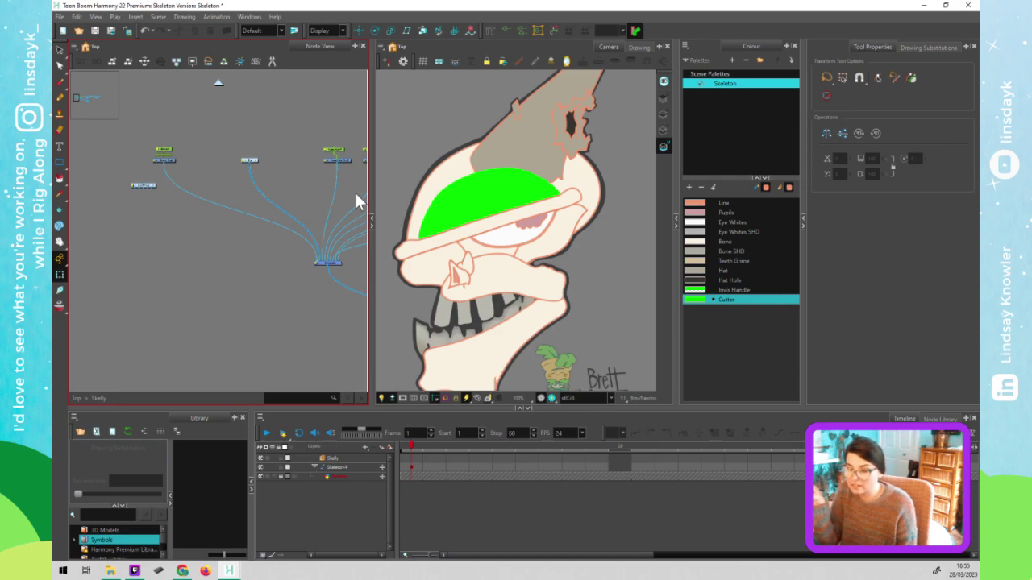
click(156, 186)
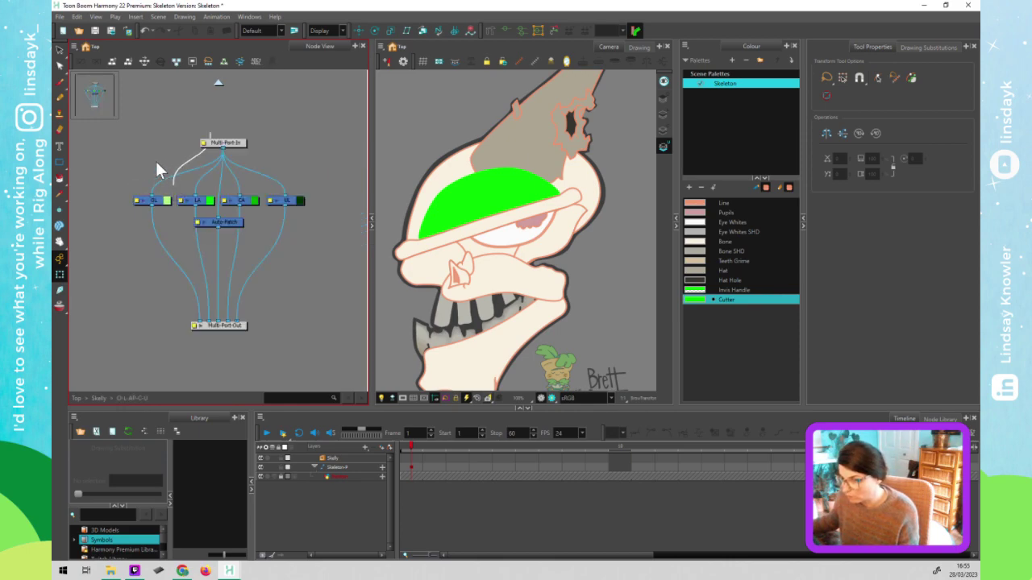
click(216, 81)
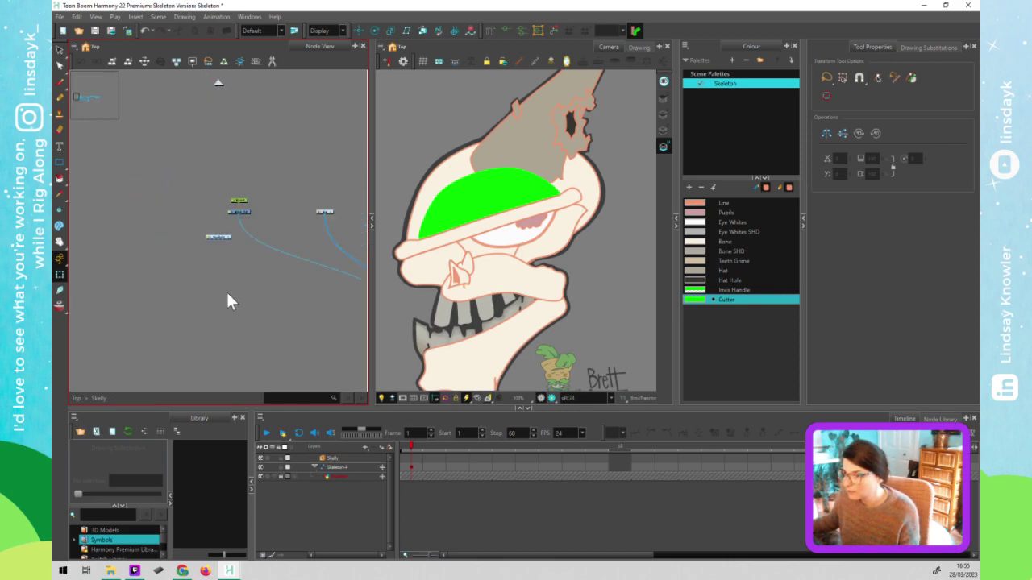
Insert the O-L-AP-C-U node into the cable below the Brows drawing, and disconnect its Underlay output from the Composite
drag(227, 221, 258, 211)
click(259, 286)
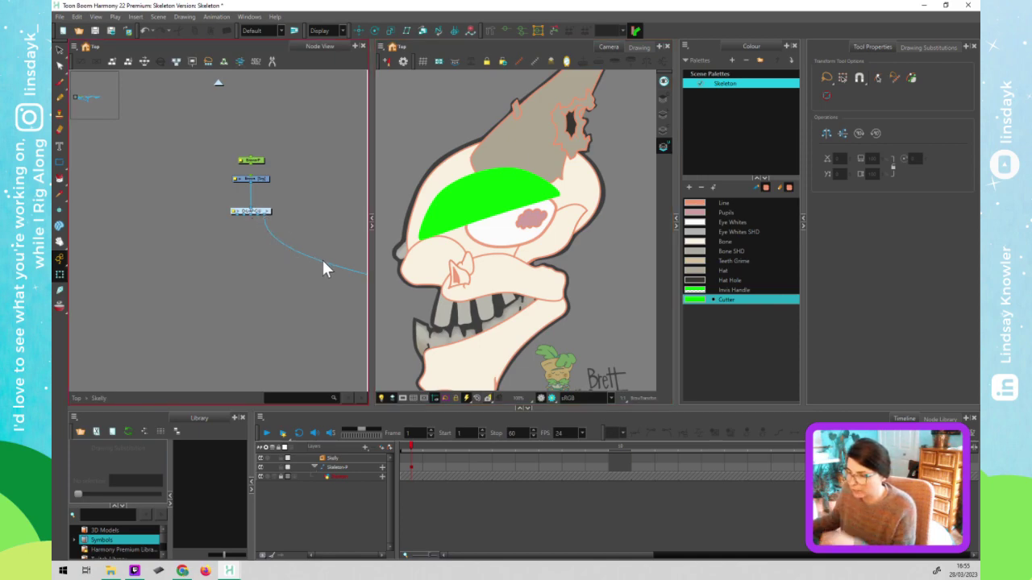
drag(322, 265, 251, 244)
scroll(249, 242, down, 1)
scroll(284, 268, down, 2)
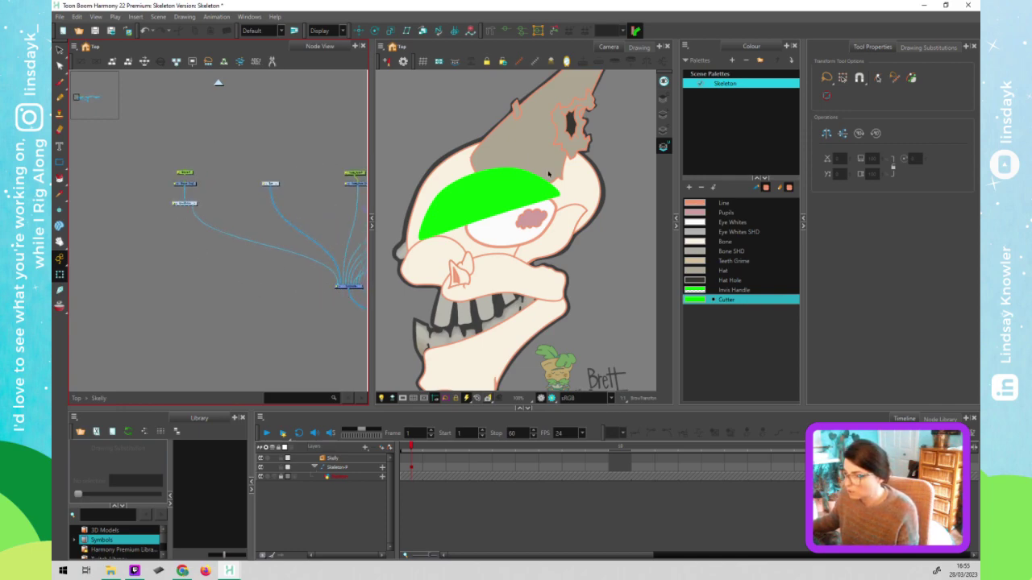
click(463, 215)
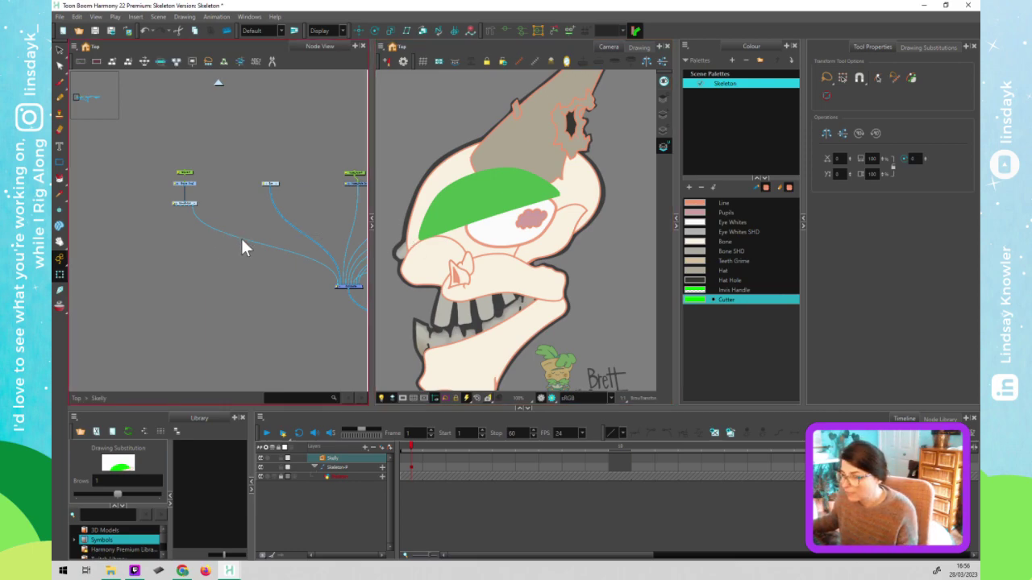
drag(217, 234, 224, 239)
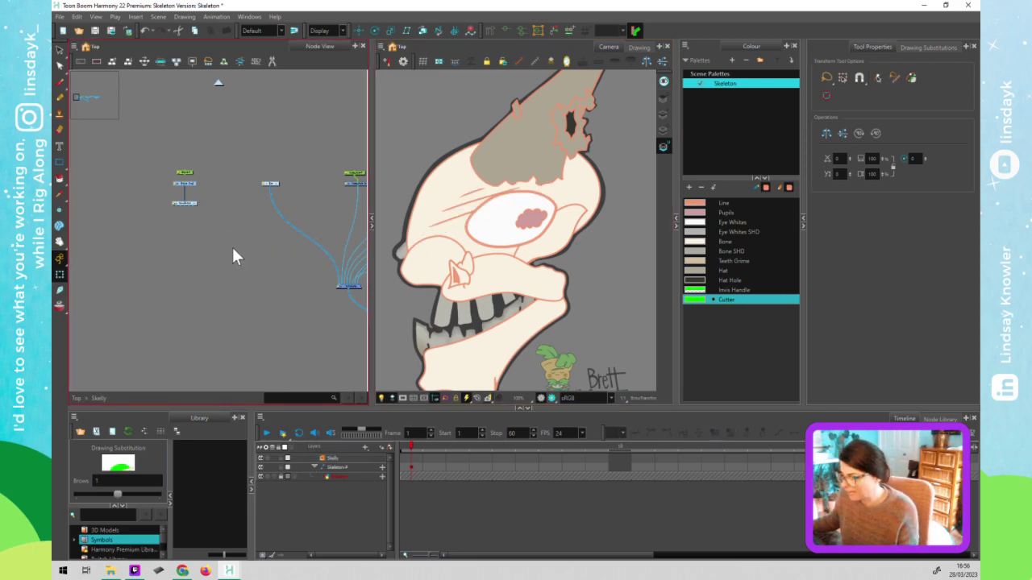
Connect the O-L-AP-C-U node's outputs ahead of Underlay to the Composite one by one, in port order
drag(175, 203, 336, 289)
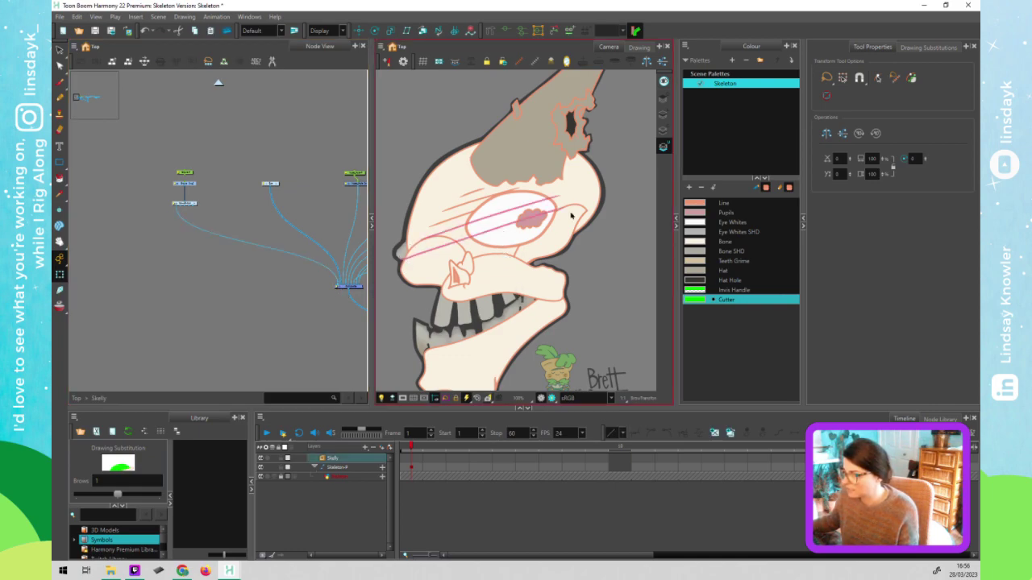
click(174, 204)
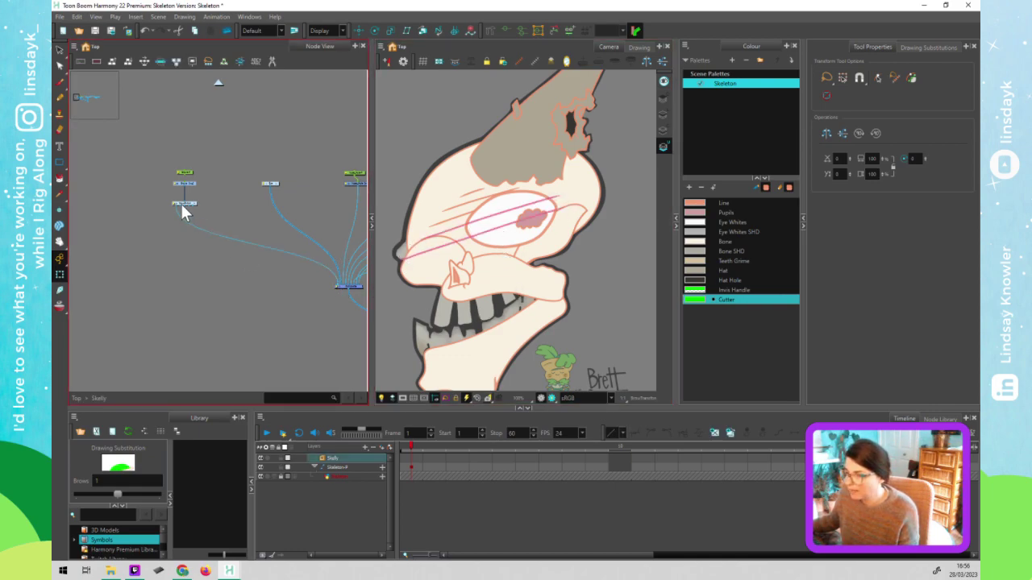
drag(198, 227, 342, 292)
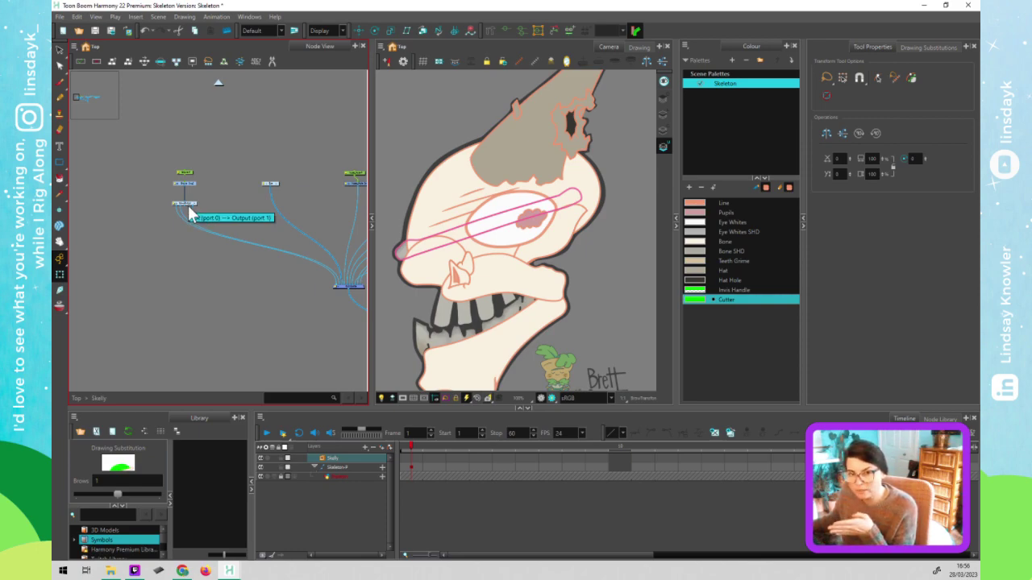
drag(190, 211, 341, 291)
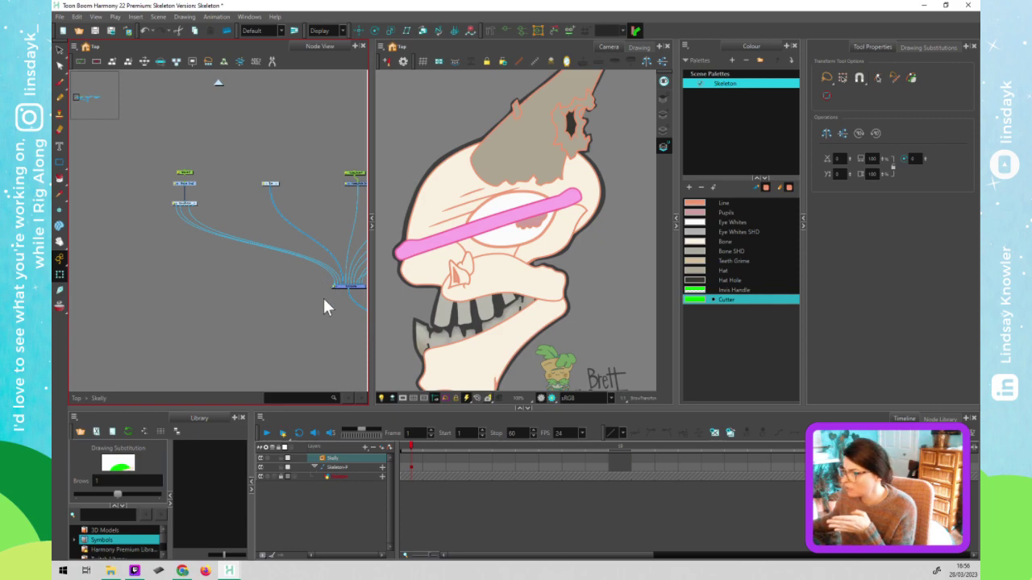
click(249, 223)
scroll(181, 209, up, 5)
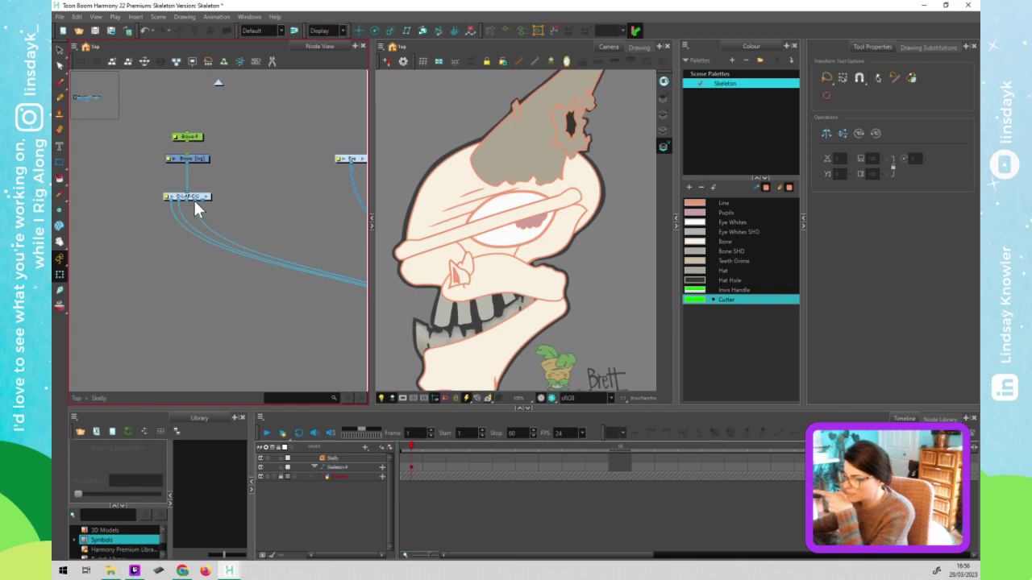
click(500, 237)
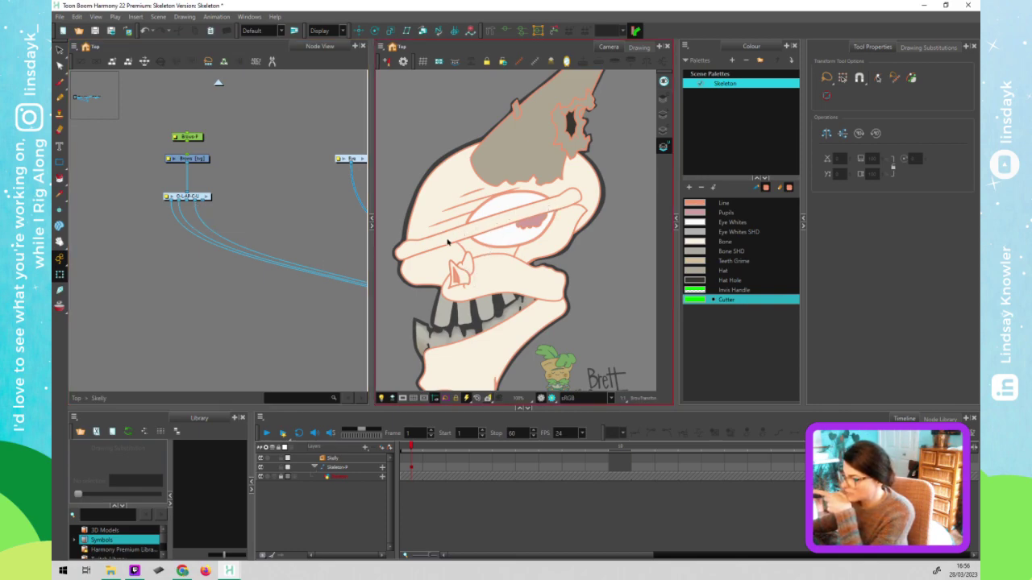
Connect the O-L-AP-C-U node's Underlay output to the Composite to show the cutter shape above the brow
click(201, 200)
drag(202, 200, 321, 317)
click(487, 239)
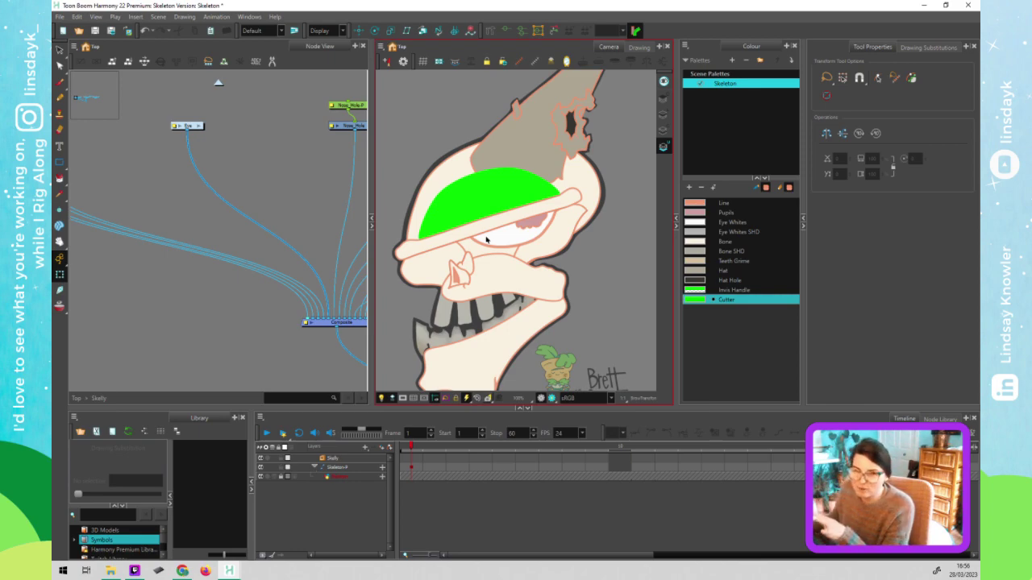
Move the Composite node directly beneath the O-L-AP-C-U node
scroll(263, 296, down, 2)
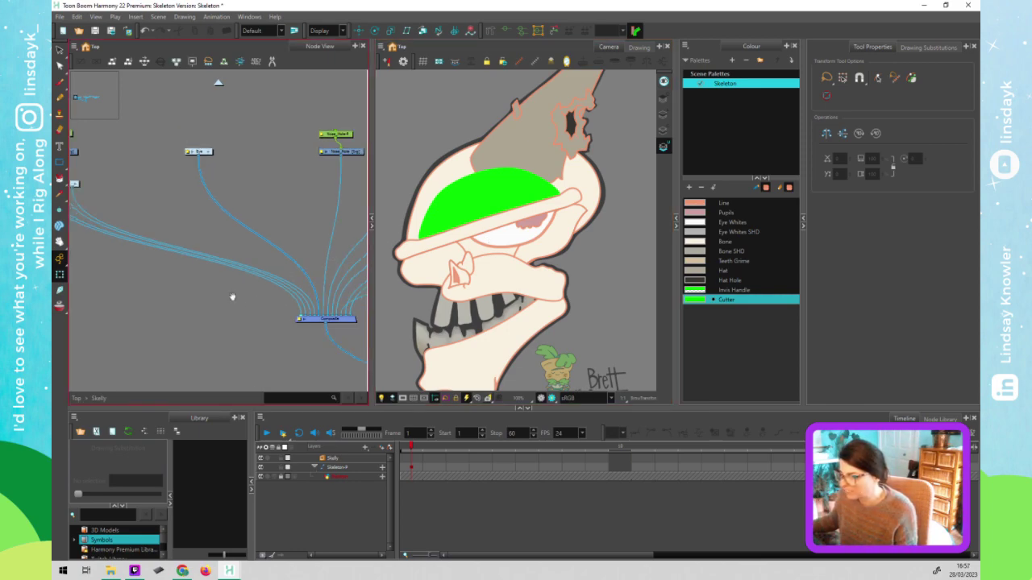
drag(232, 296, 245, 296)
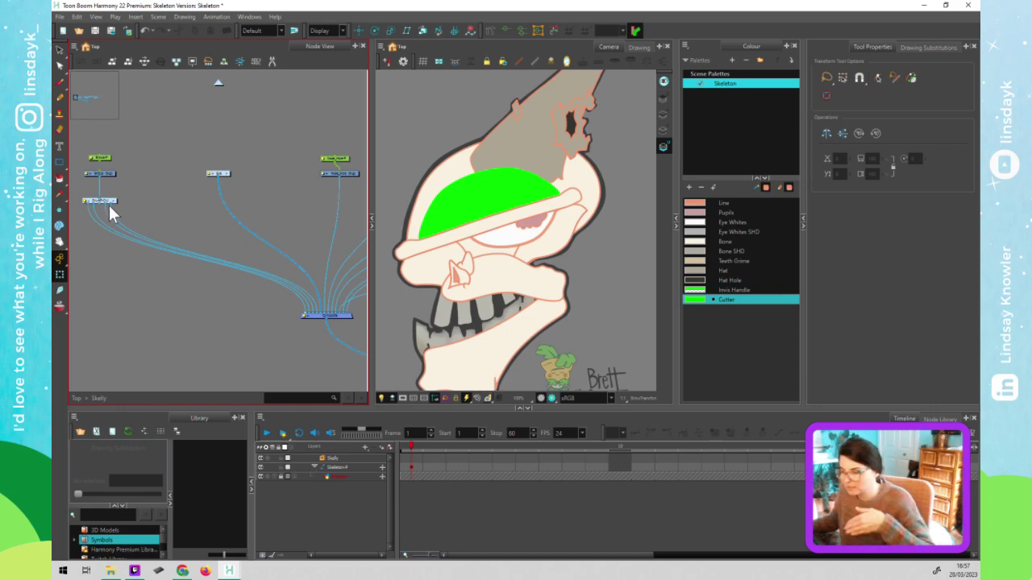
drag(336, 315, 124, 327)
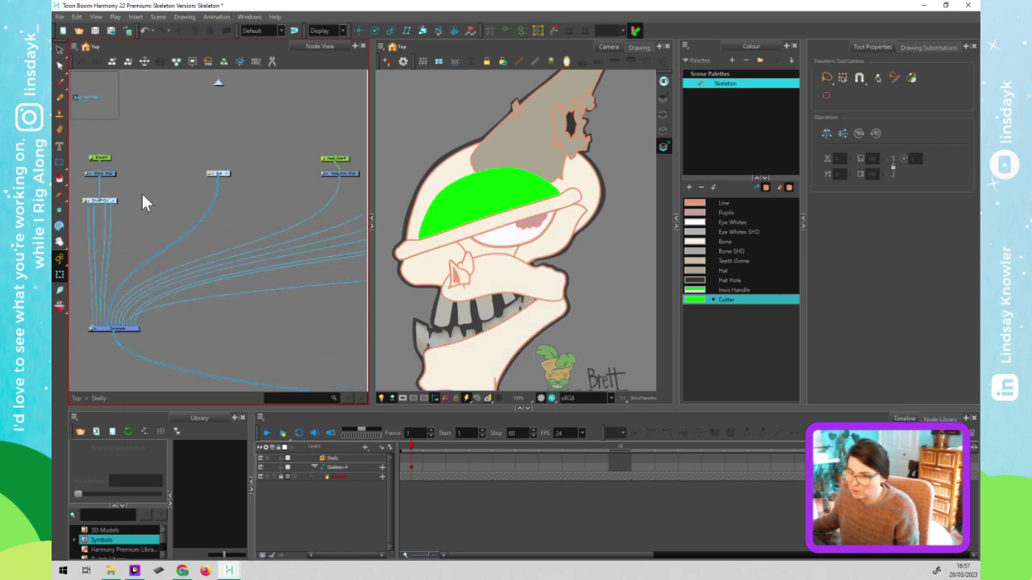
Try running an additional cable from the O-L-AP-C-U node's middle output to the Composite
click(97, 202)
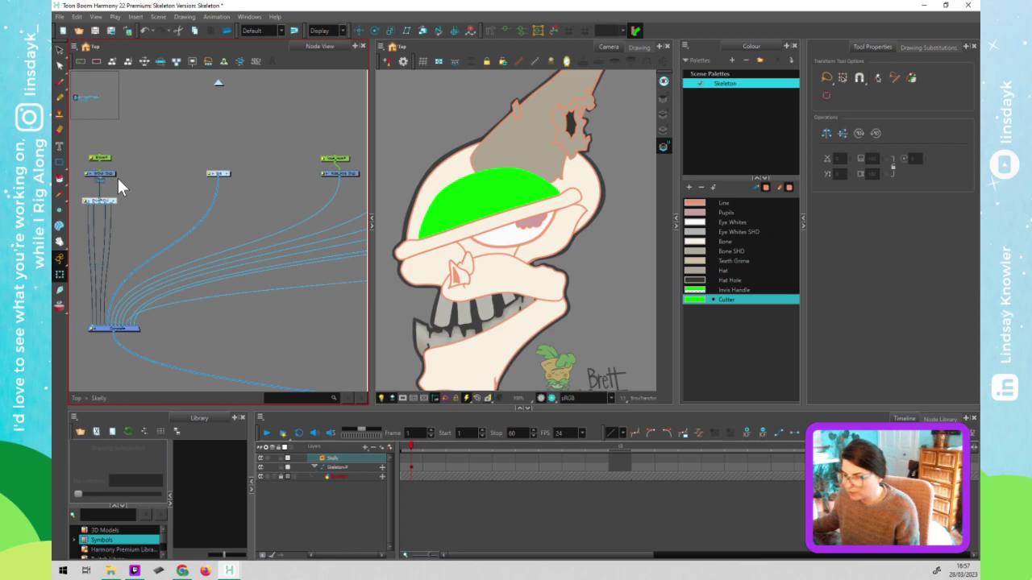
mouse_move(99, 204)
mouse_down()
mouse_move(118, 308)
mouse_move(107, 324)
mouse_up()
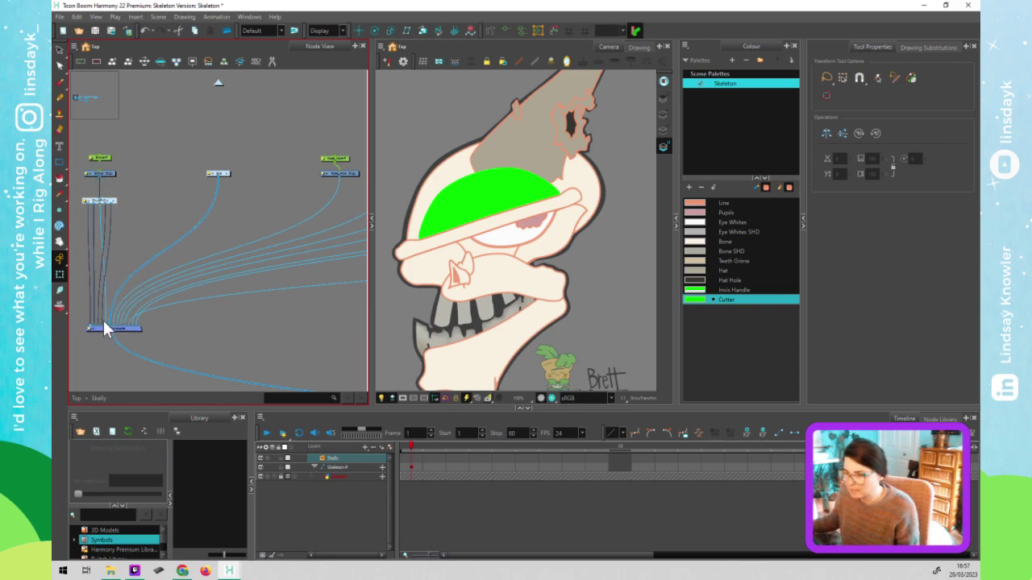
click(138, 235)
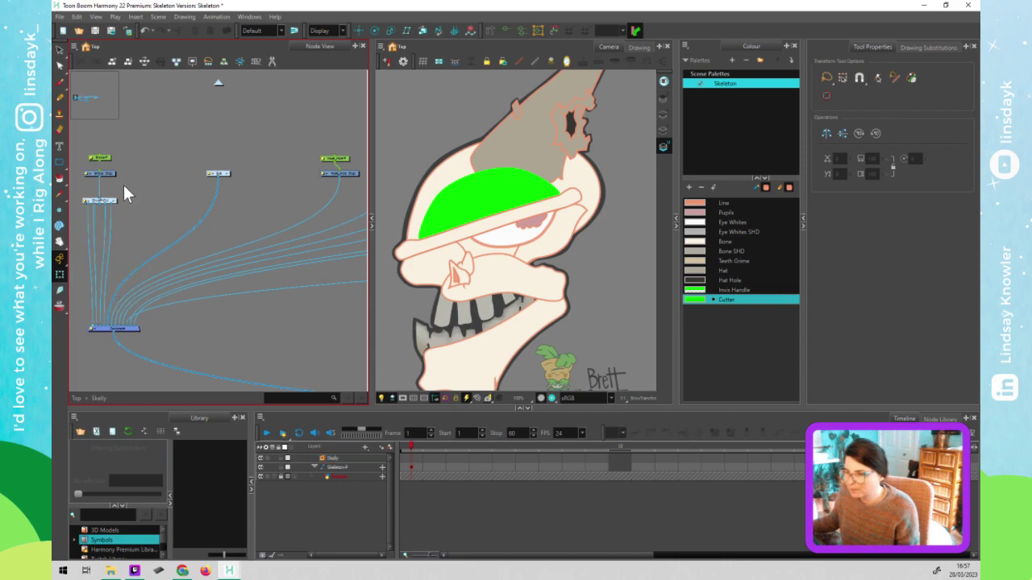
Disconnect the Underlay output from the Composite, and add a Cutter node between the O-L-AP-C-U and Eye nodes
click(112, 241)
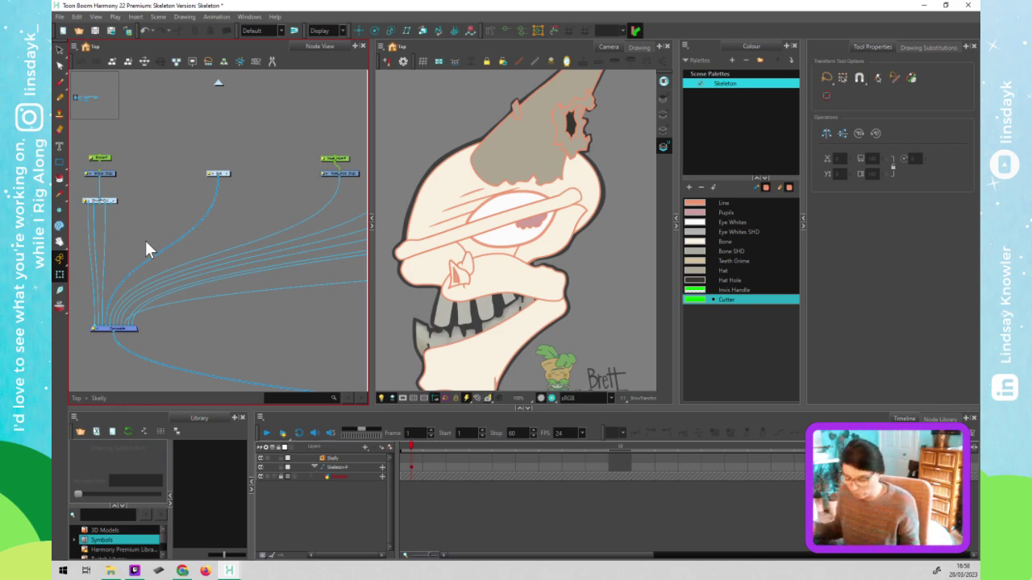
key(Tab)
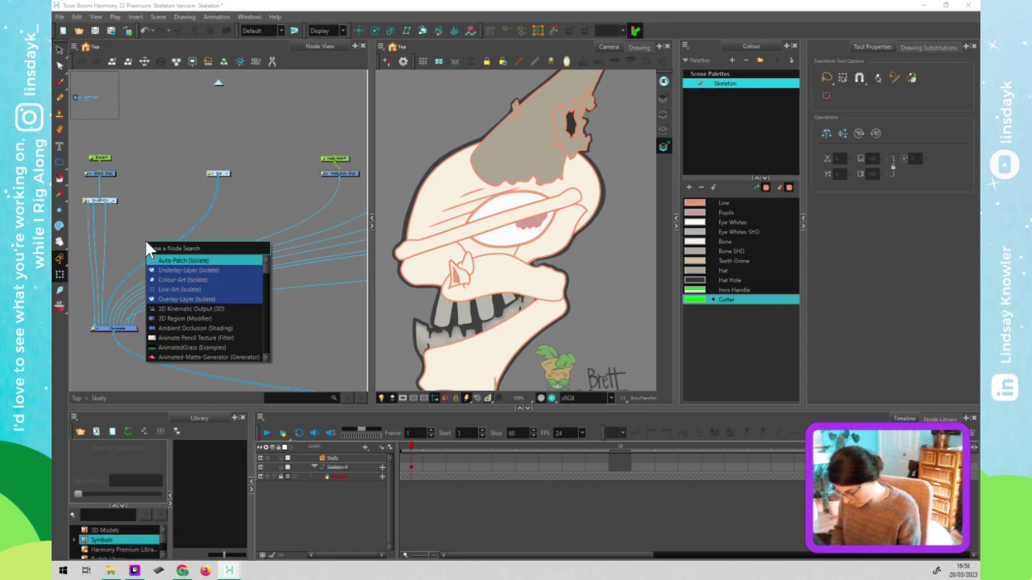
text(c)
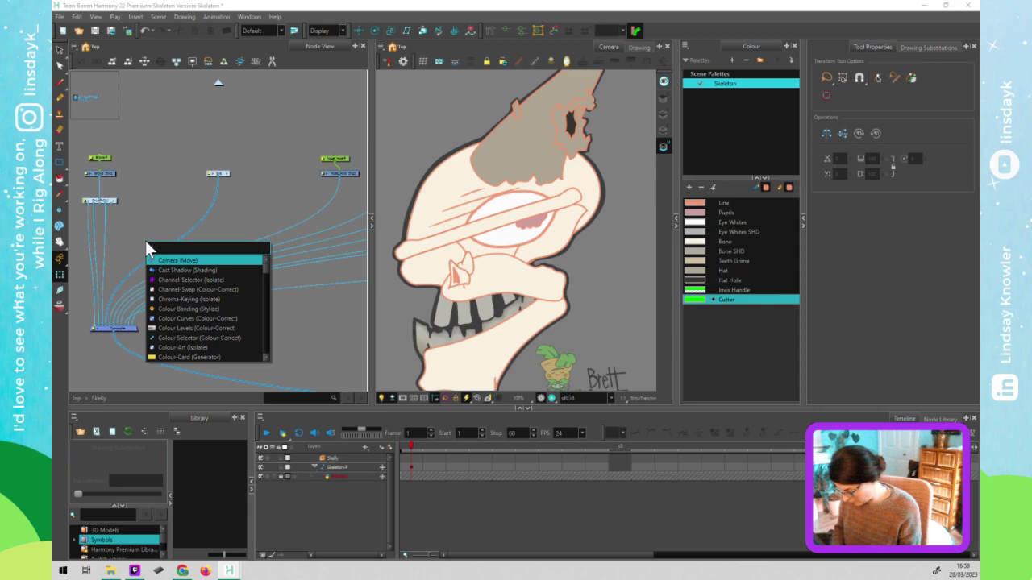
text(ut)
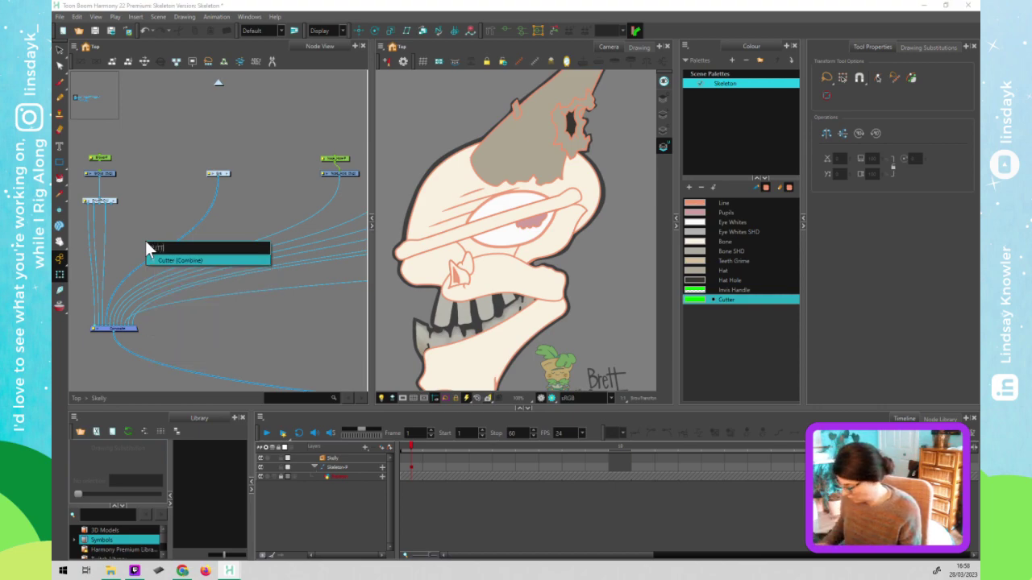
click(178, 260)
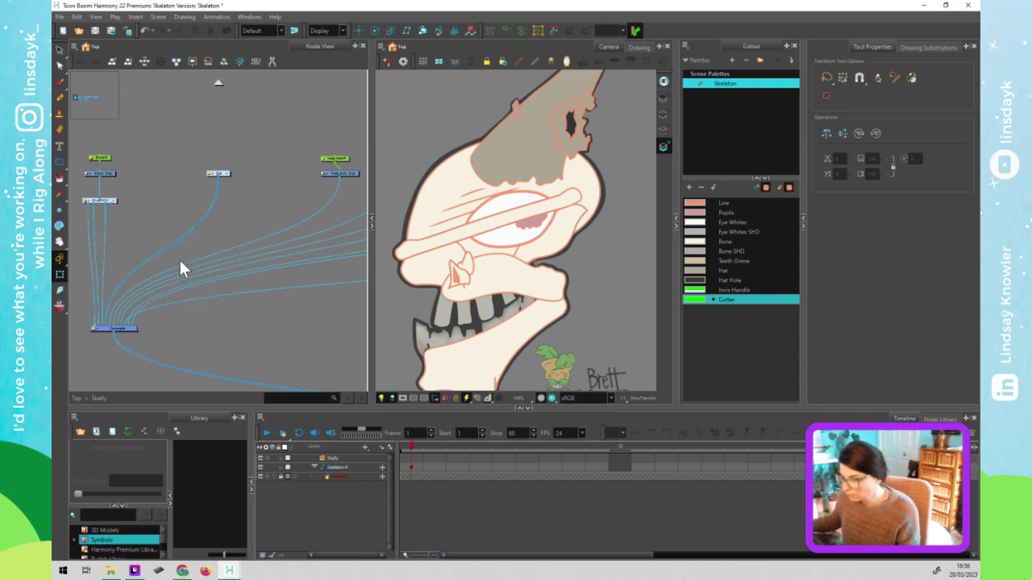
scroll(155, 245, up, 5)
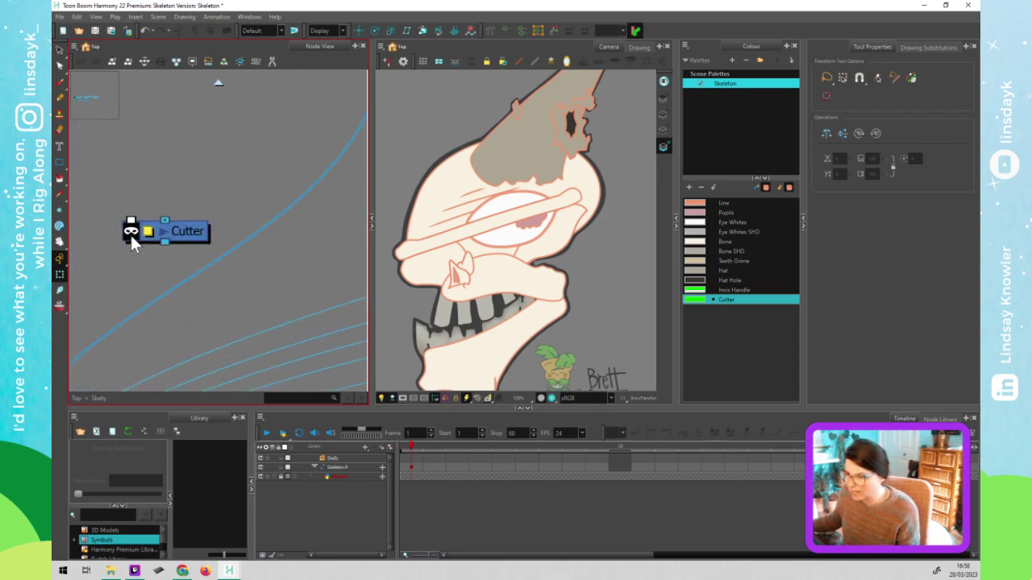
drag(201, 233, 208, 228)
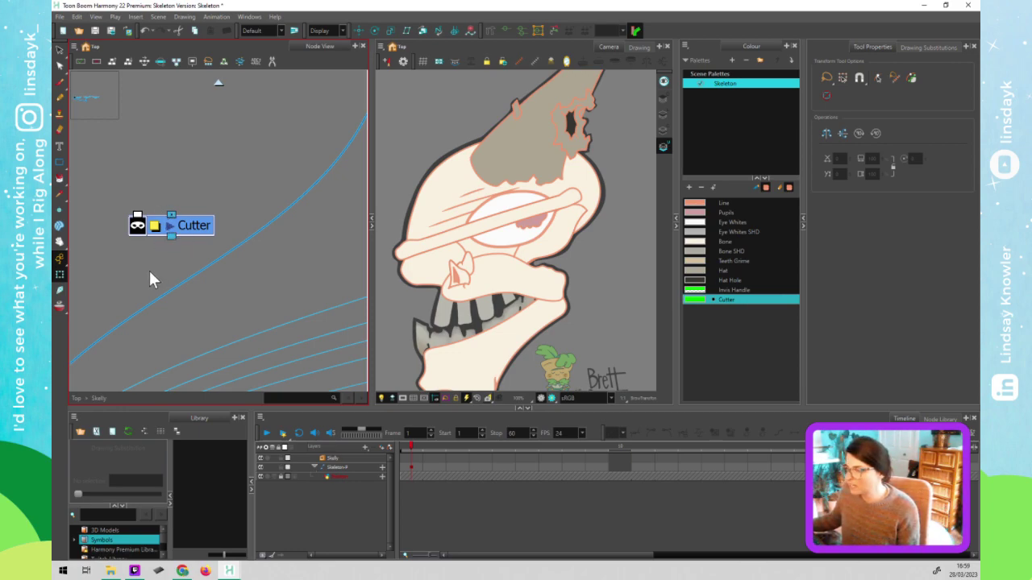
scroll(149, 268, down, 5)
drag(195, 254, 207, 251)
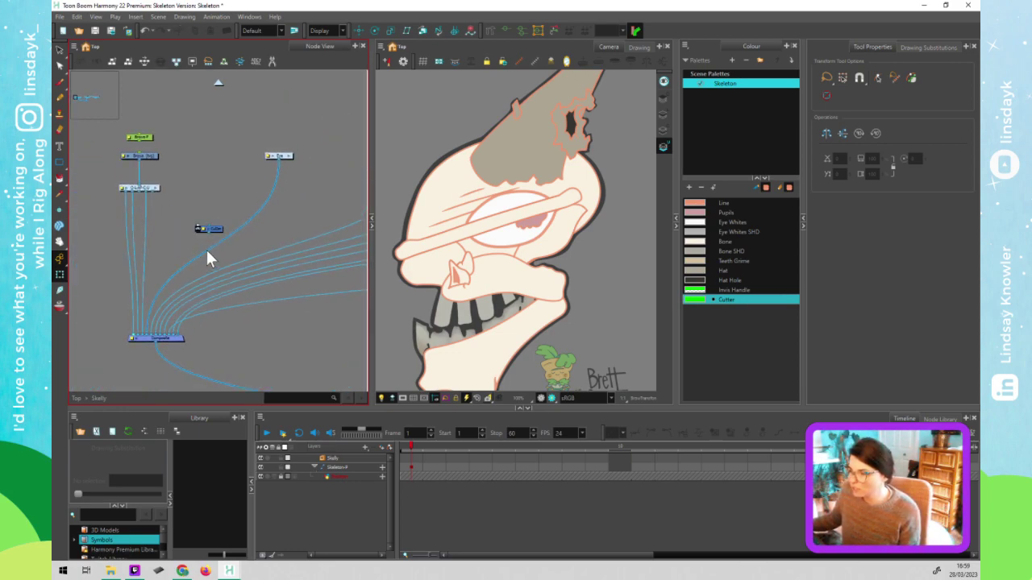
Reconnect the Underlay output to the Composite briefly, and undo that connection
click(520, 240)
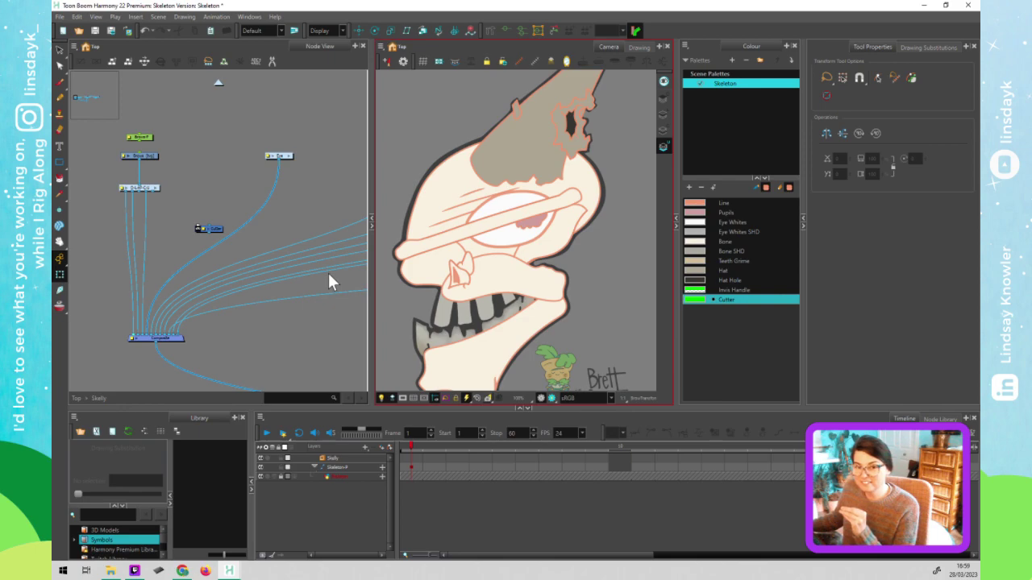
click(305, 253)
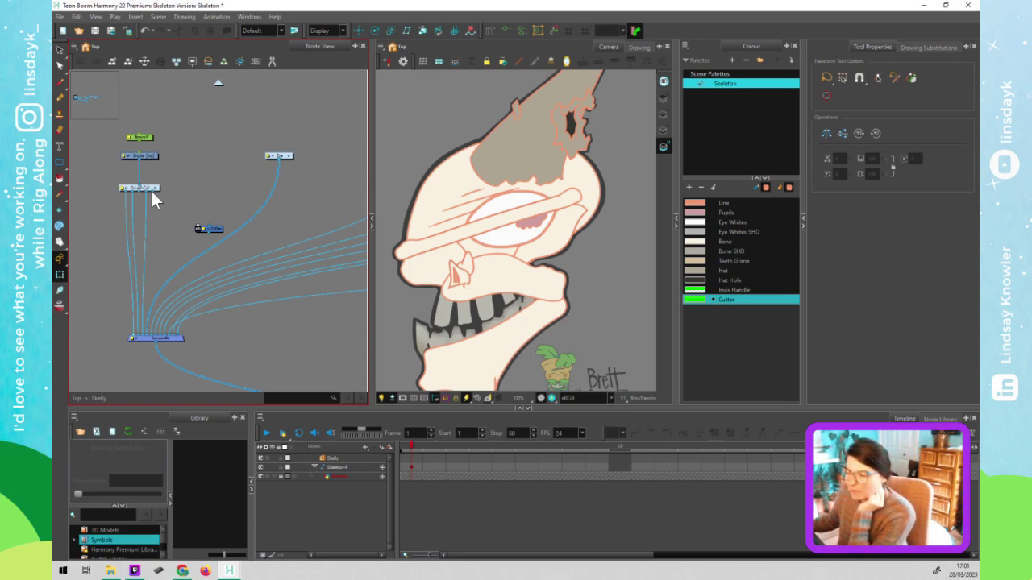
drag(164, 211, 144, 337)
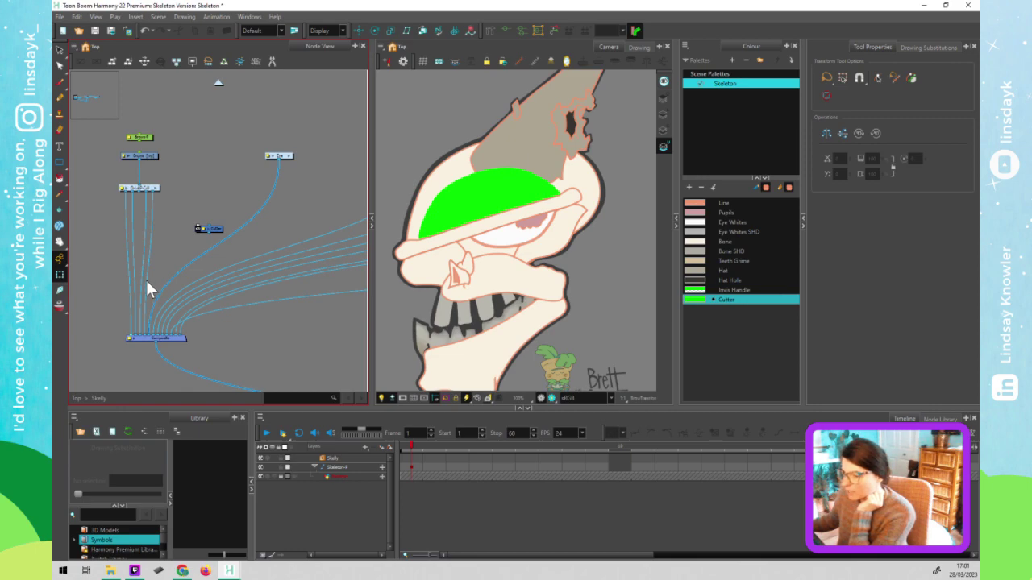
key(ctrl+z)
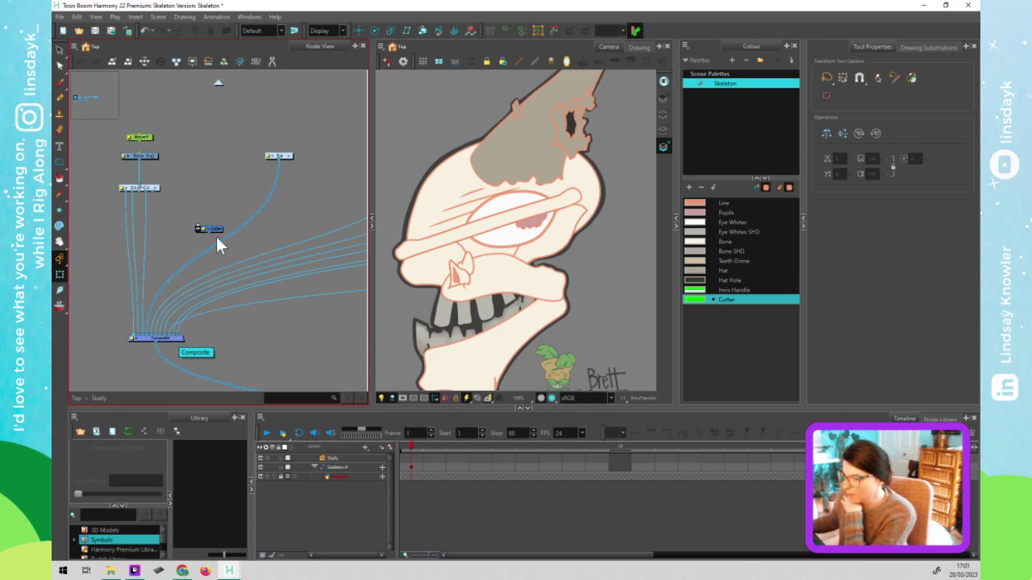
Insert the Cutter node into the cable between the Eye group and the Composite
drag(216, 227, 201, 210)
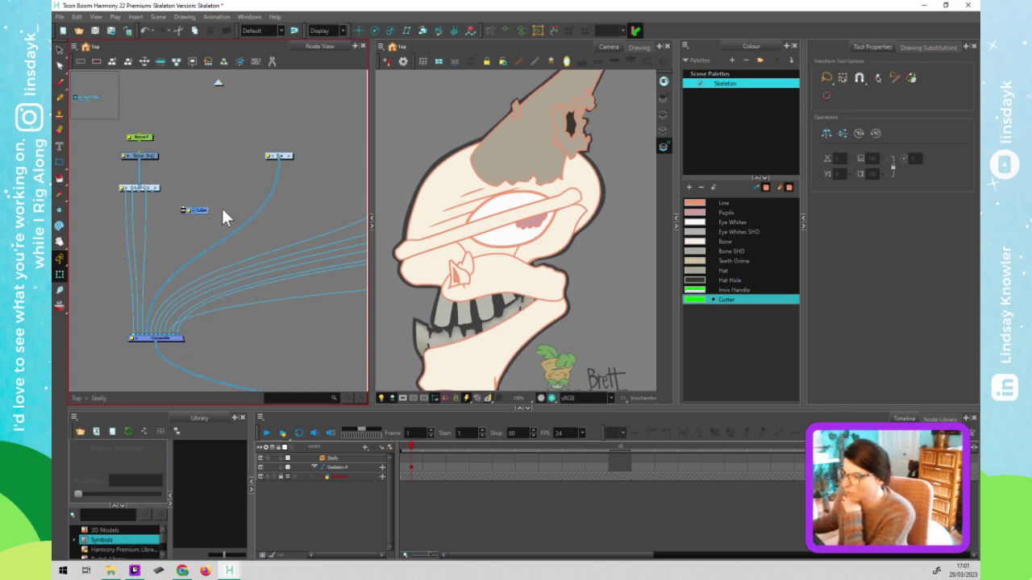
drag(200, 209, 202, 226)
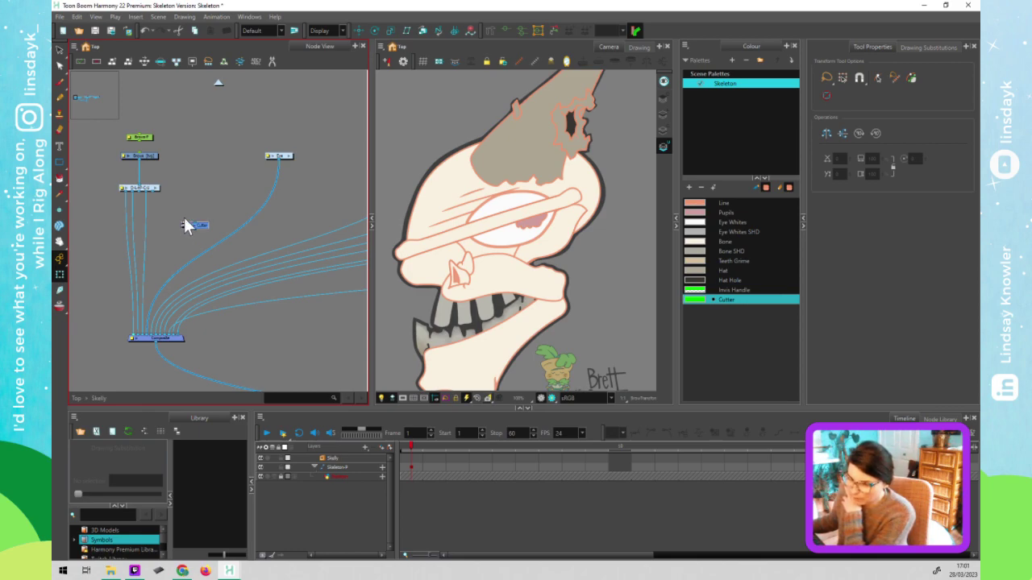
mouse_move(207, 222)
mouse_down()
mouse_move(232, 232)
mouse_move(223, 232)
mouse_up()
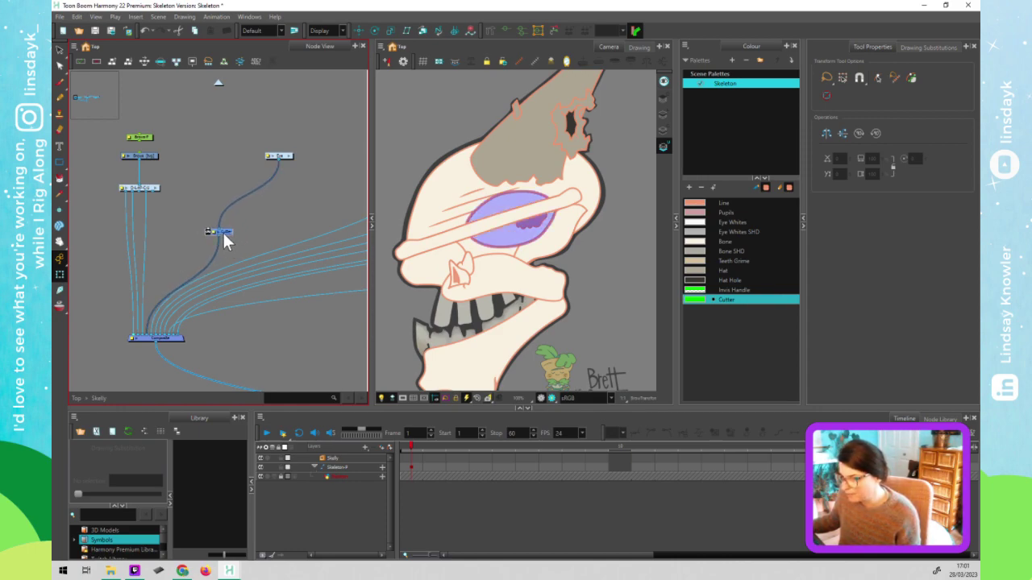
Connect the O-L-AP-C-U node's Underlay output to the Cutter's matte port, and select the brow in the Camera view
click(173, 195)
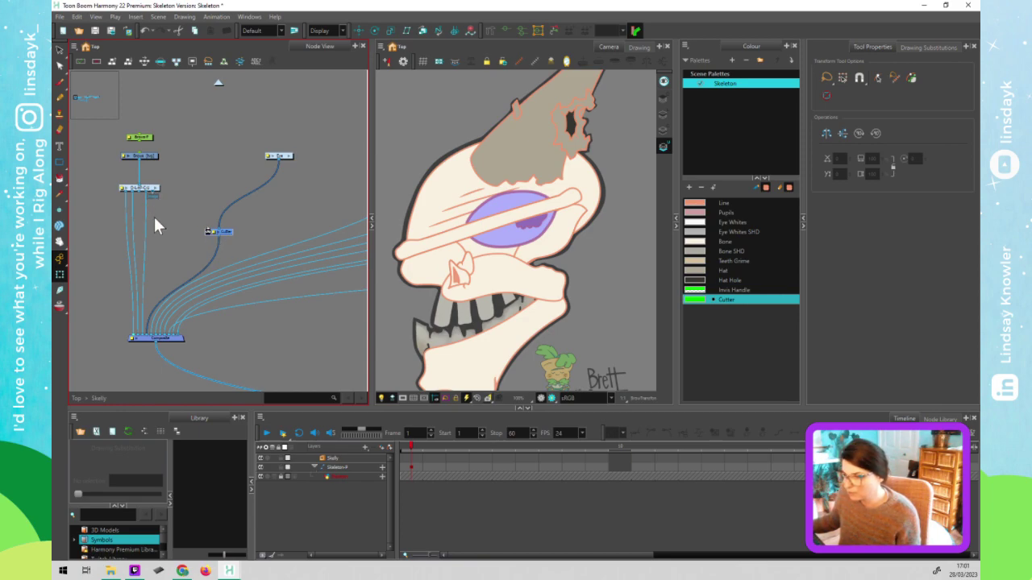
drag(203, 233, 207, 232)
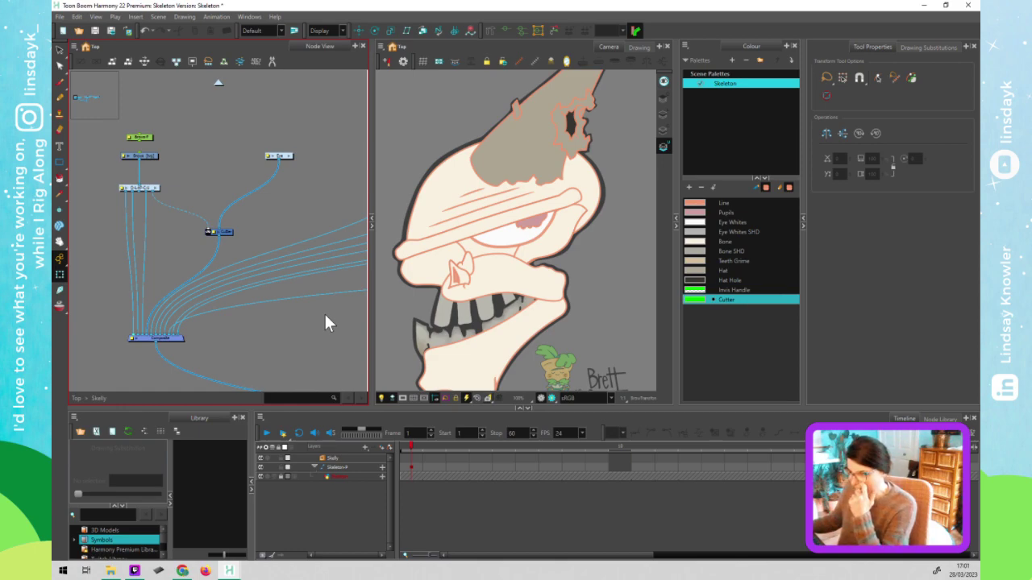
click(472, 235)
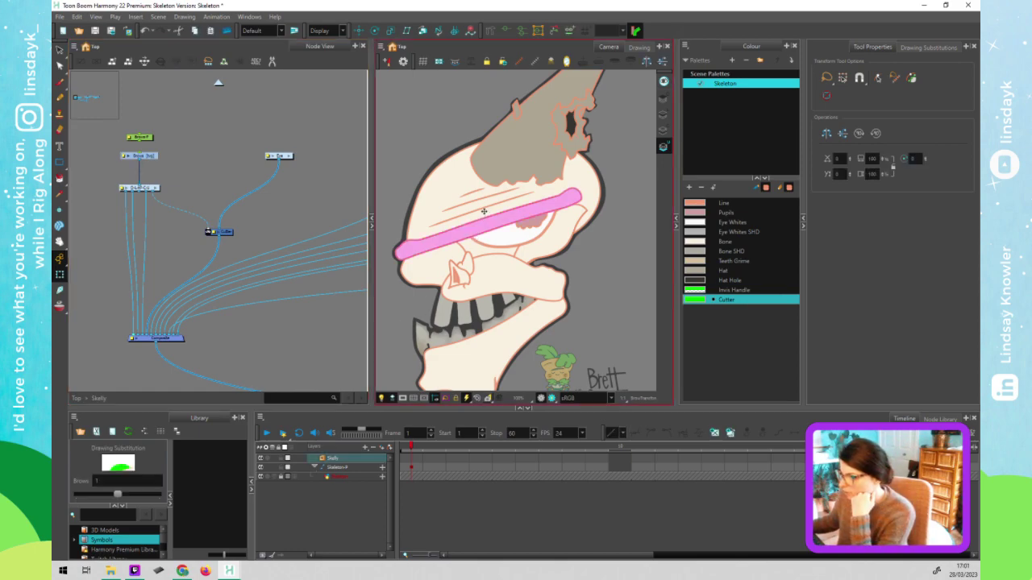
Check the brow's mask over the eye by selecting the brow drawing, testing a small shift, and clearing the selection
click(146, 154)
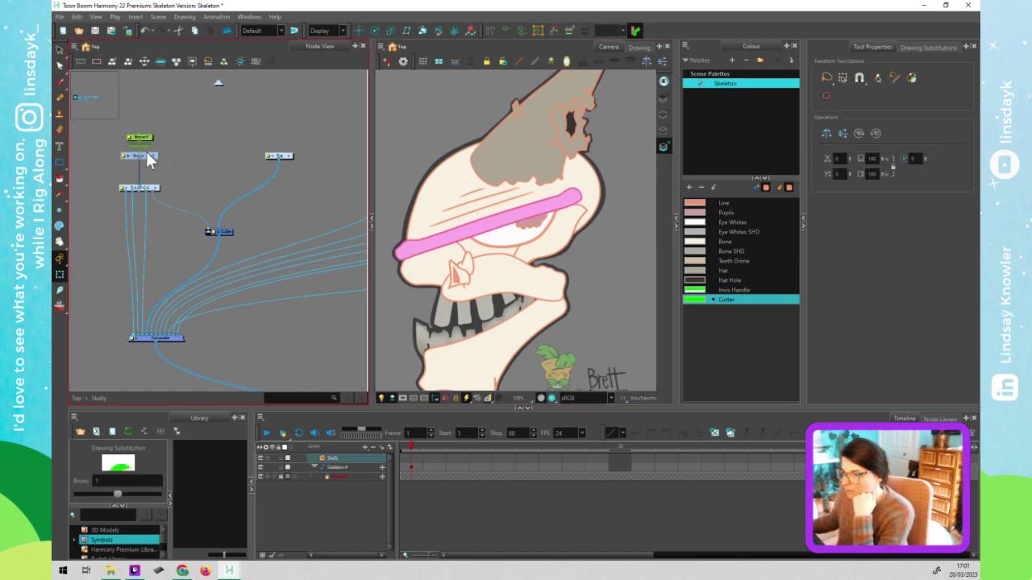
click(469, 223)
mouse_move(469, 222)
mouse_down()
mouse_move(457, 201)
mouse_move(473, 237)
mouse_move(471, 211)
mouse_move(474, 248)
mouse_up()
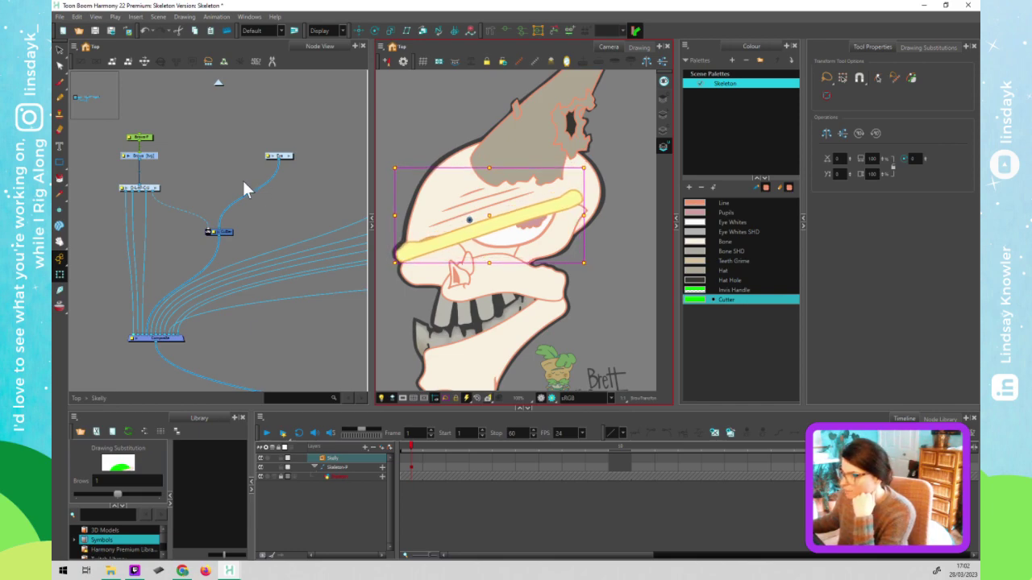
click(171, 150)
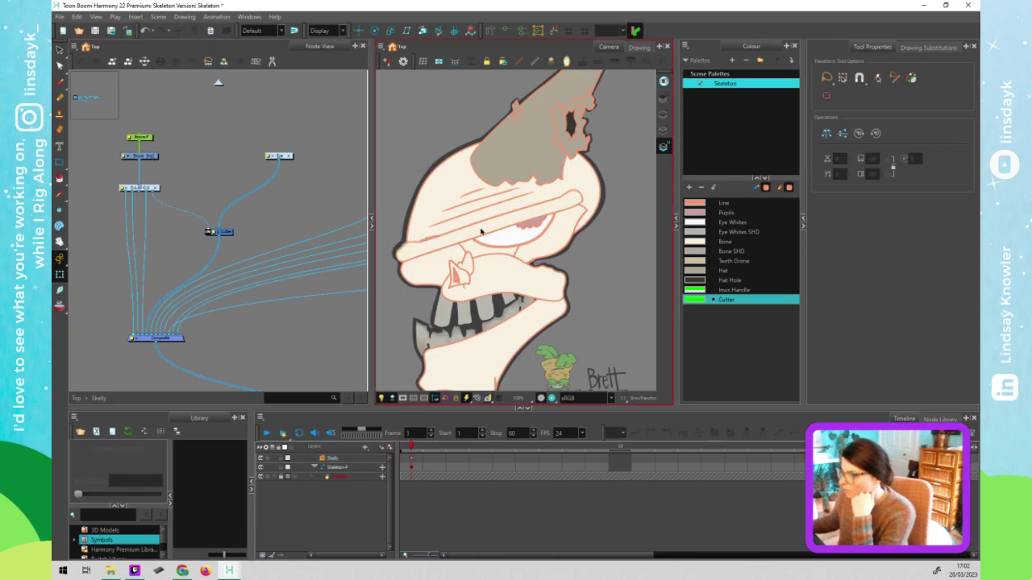
click(247, 242)
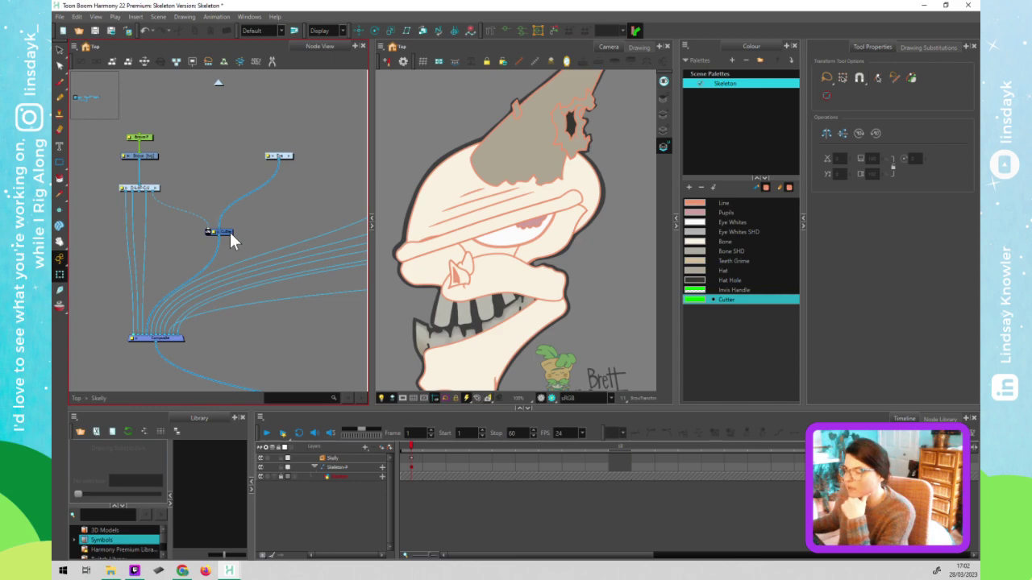
click(516, 236)
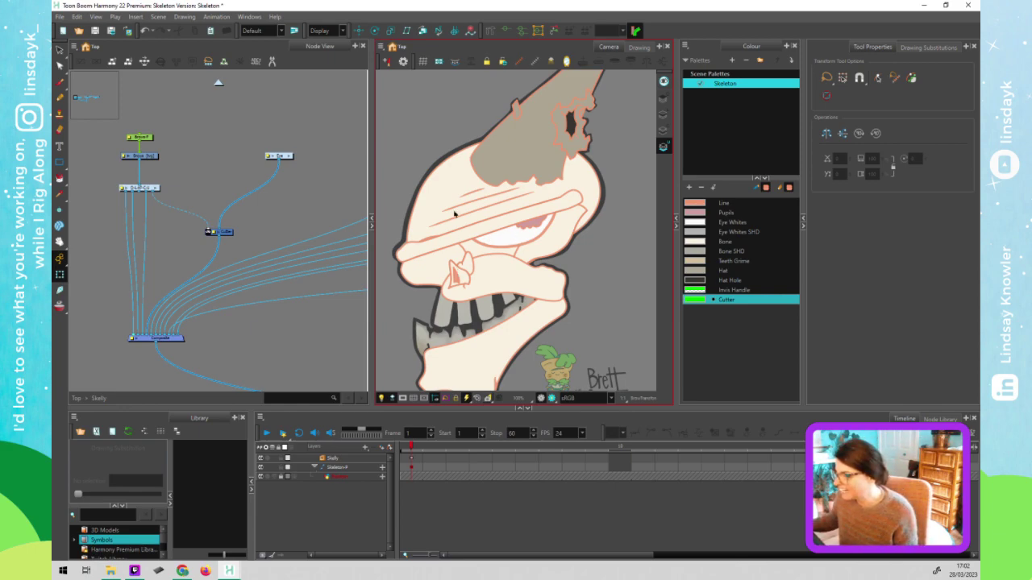
Inspect the Nose_Hole, Nose_Tip, Nose_Bridge and Top_JawBone nodes by selecting each to identify its artwork on the skull
scroll(302, 193, down, 2)
drag(297, 191, 158, 199)
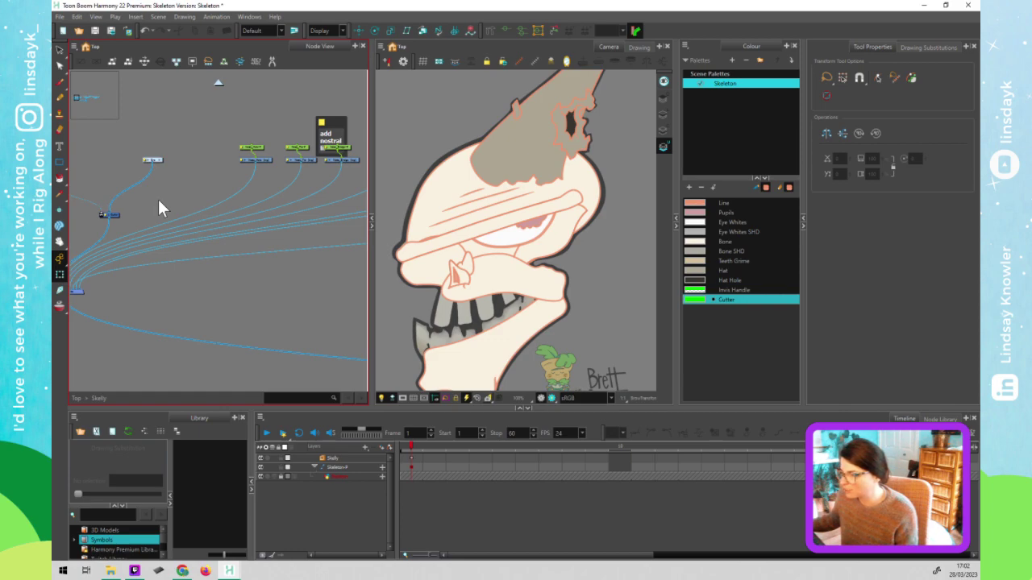
drag(187, 186, 273, 159)
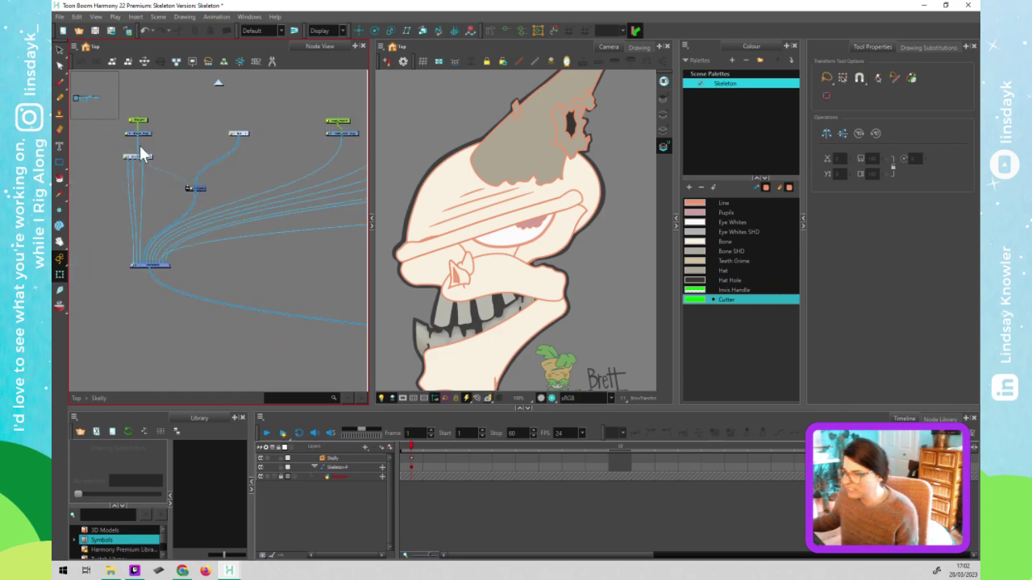
click(121, 167)
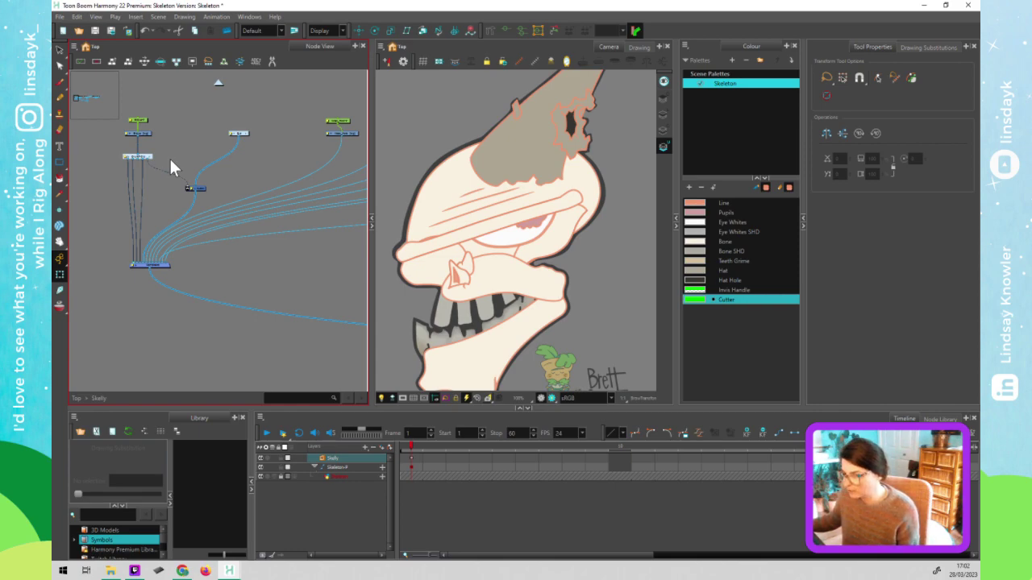
drag(329, 259, 257, 271)
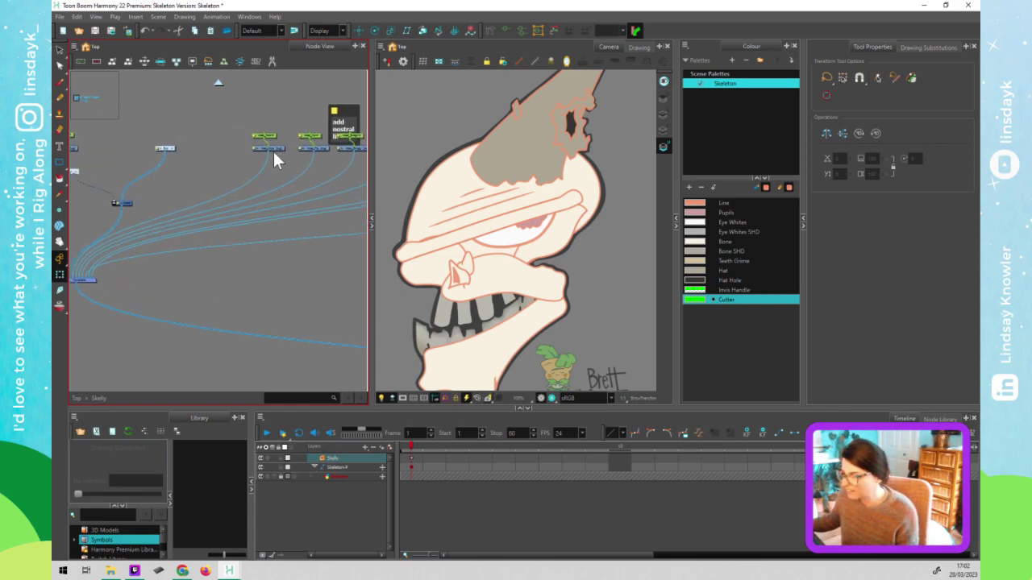
scroll(274, 150, up, 2)
click(276, 148)
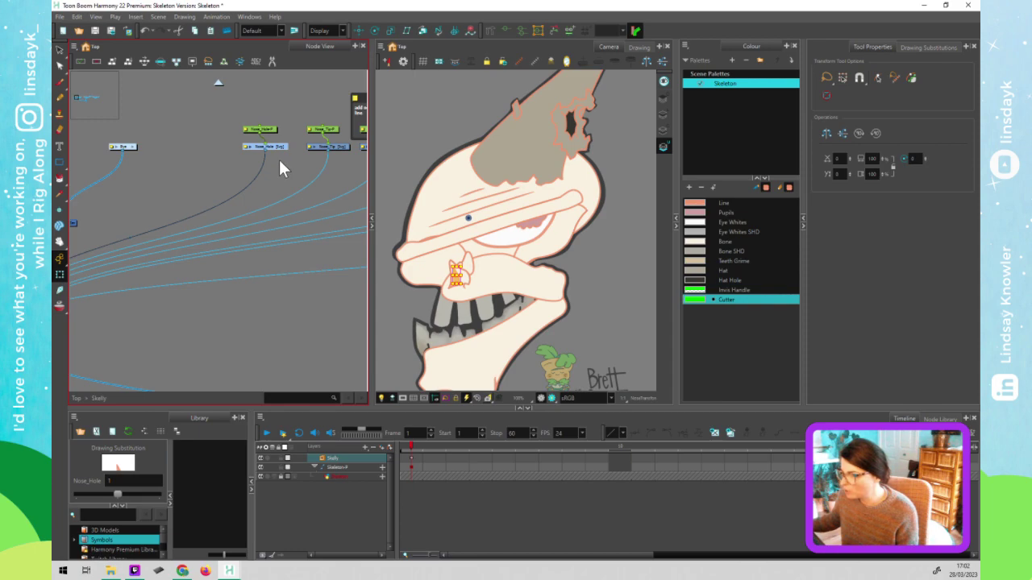
drag(236, 160, 192, 158)
click(296, 146)
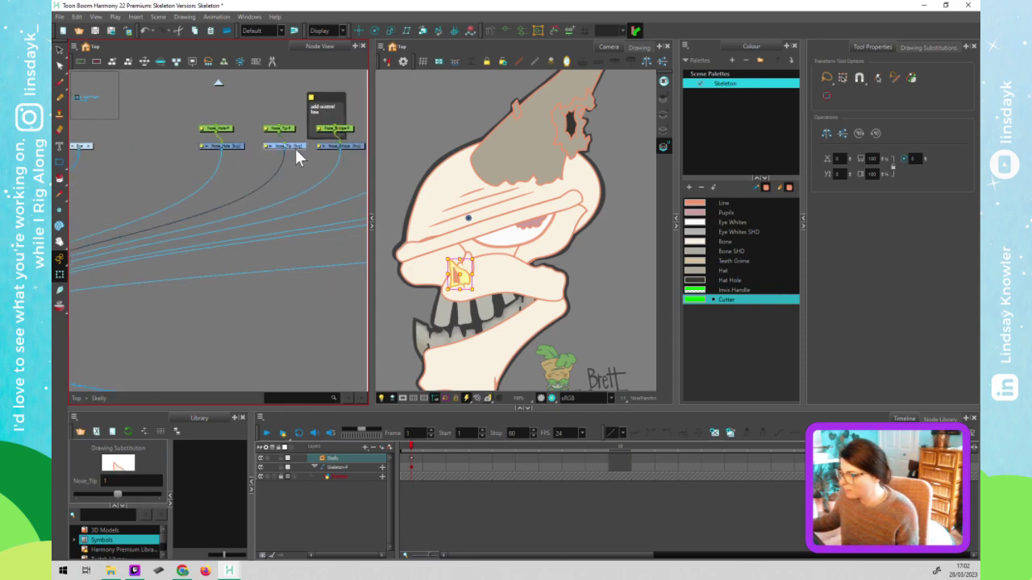
click(355, 146)
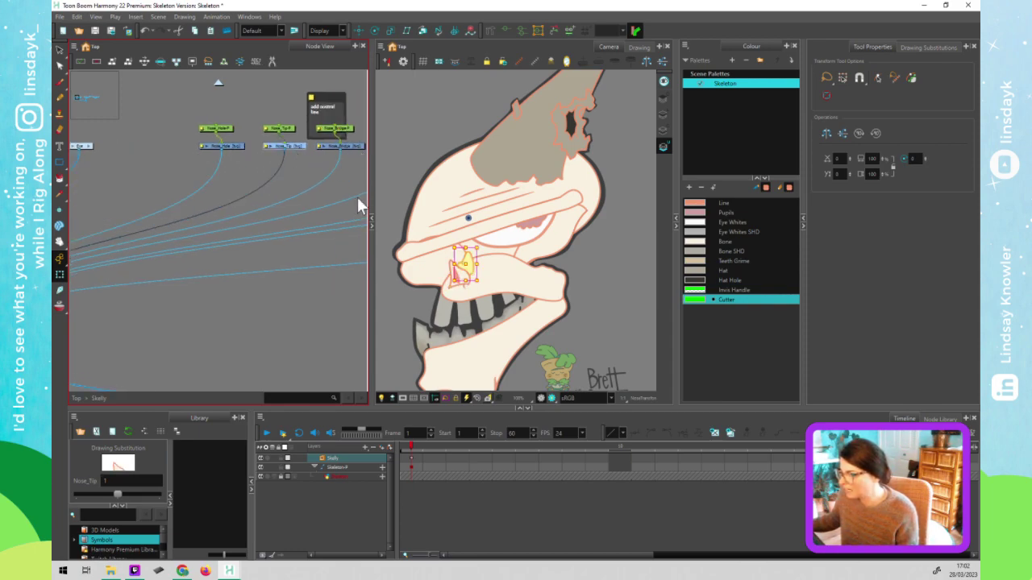
scroll(298, 192, right, 3)
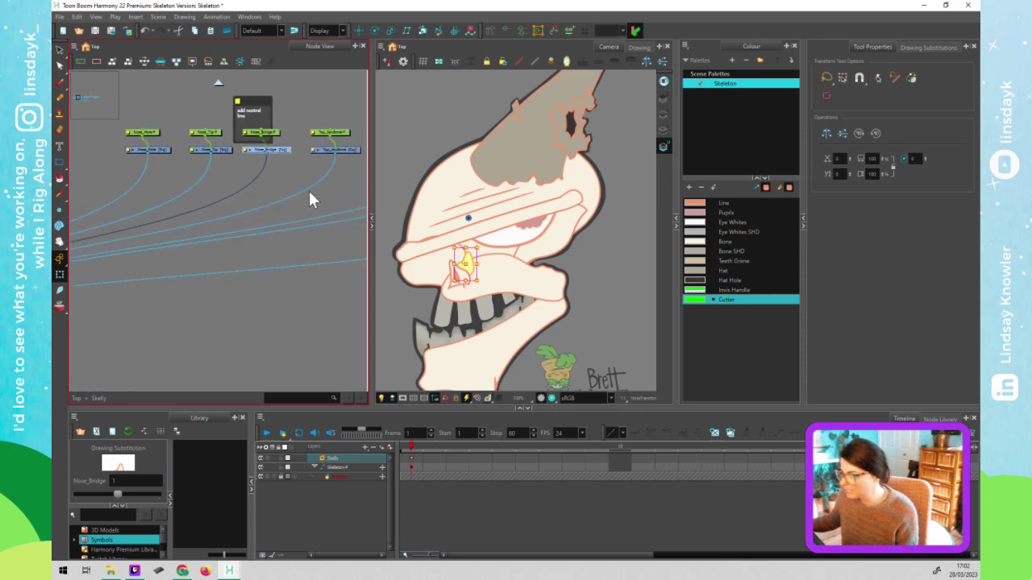
click(343, 150)
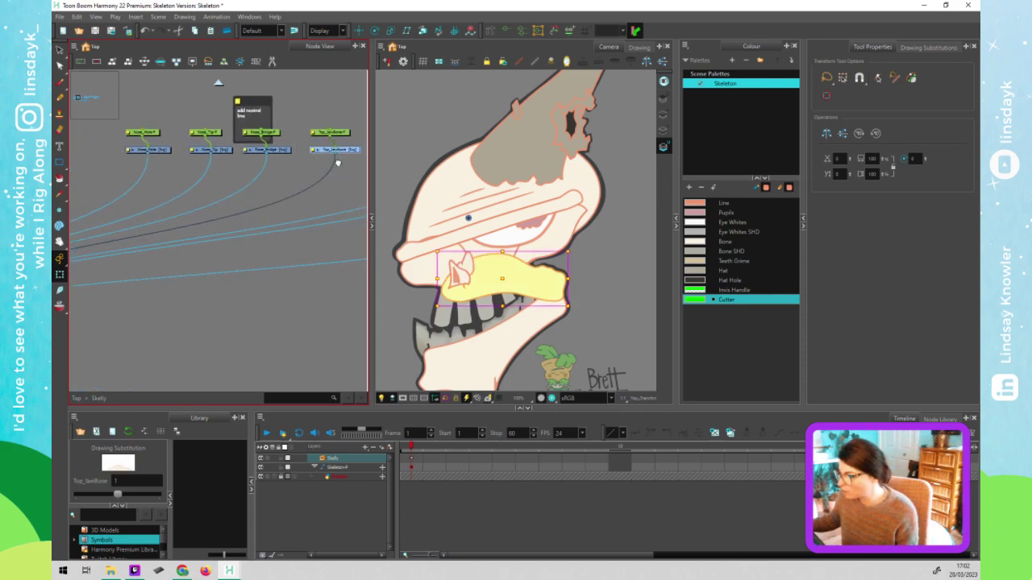
scroll(345, 150, right, 3)
Move the Drawing node next to Top_JawBone, together with its peg, up out of the facial nodes' row
click(345, 153)
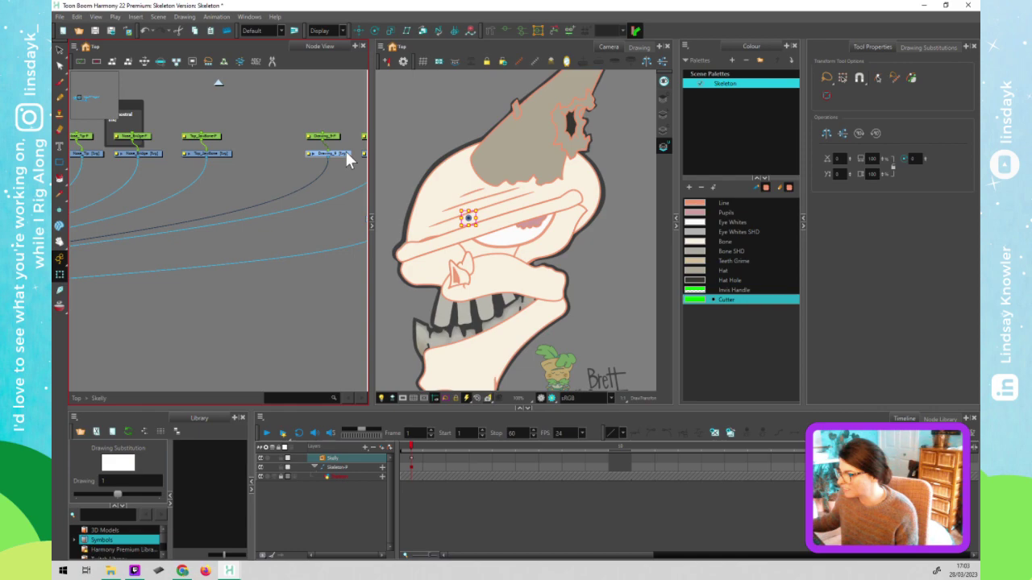
mouse_move(333, 102)
mouse_down()
mouse_move(324, 179)
mouse_move(313, 90)
mouse_up()
drag(303, 176, 180, 153)
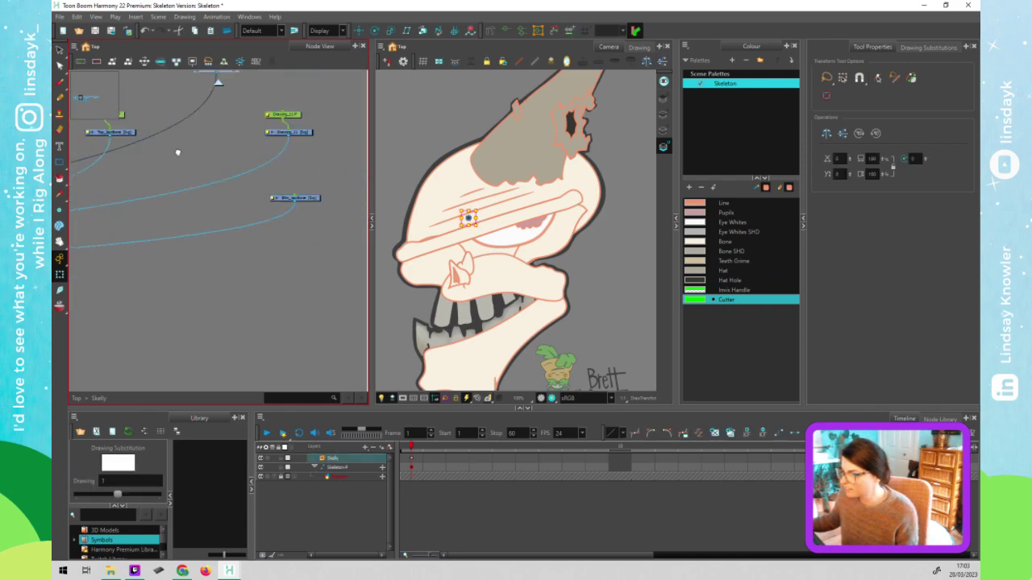
Move Btm_JawBone slightly upward and place Drawing_11 with its peg beside the other raised Drawing node
click(278, 132)
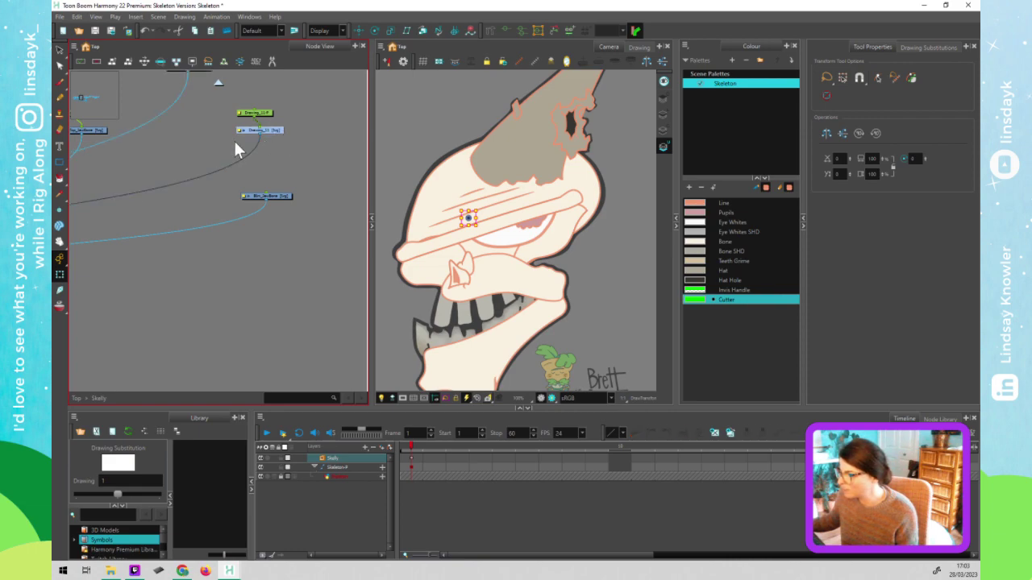
scroll(258, 138, down, 4)
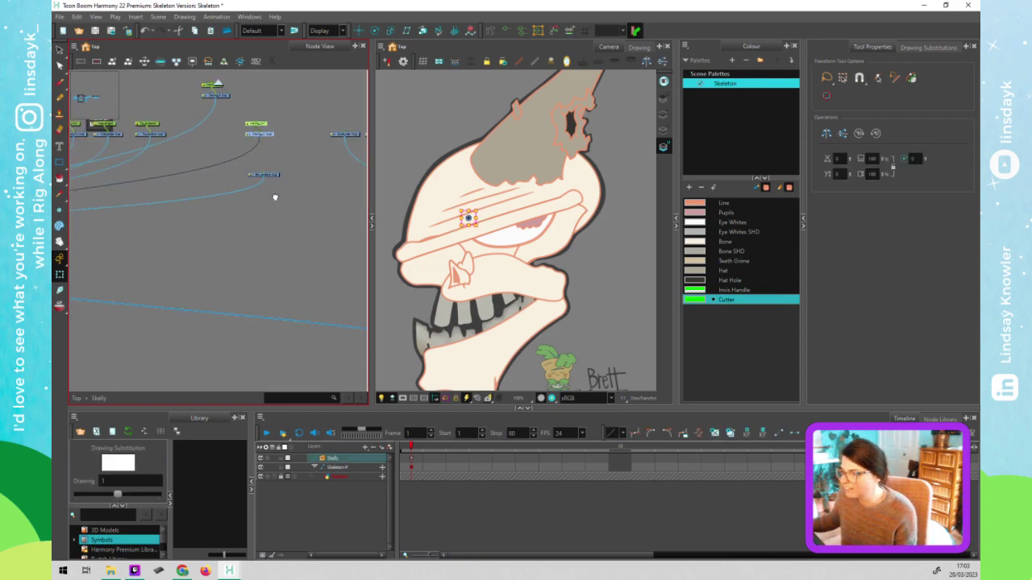
click(275, 228)
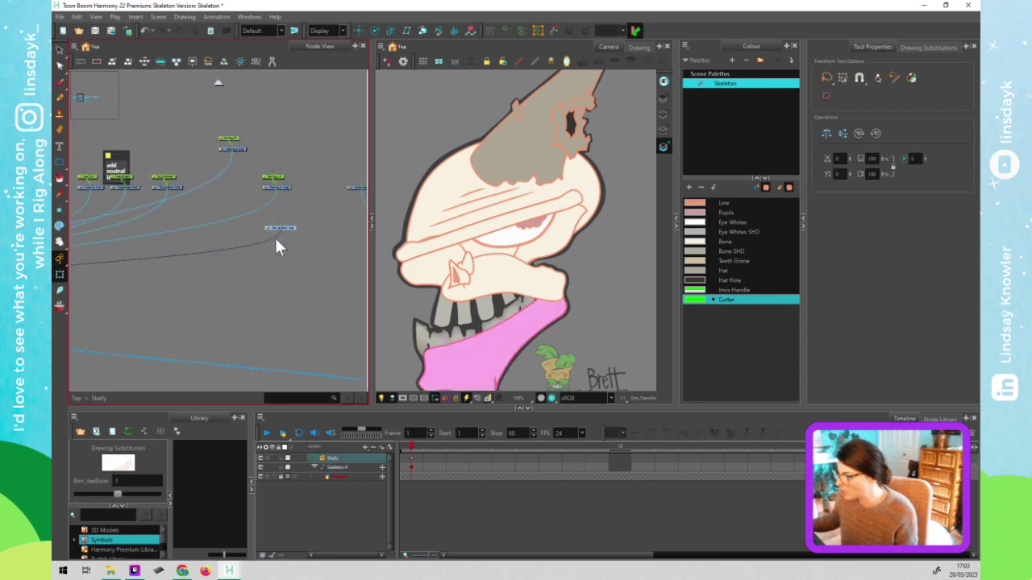
click(175, 184)
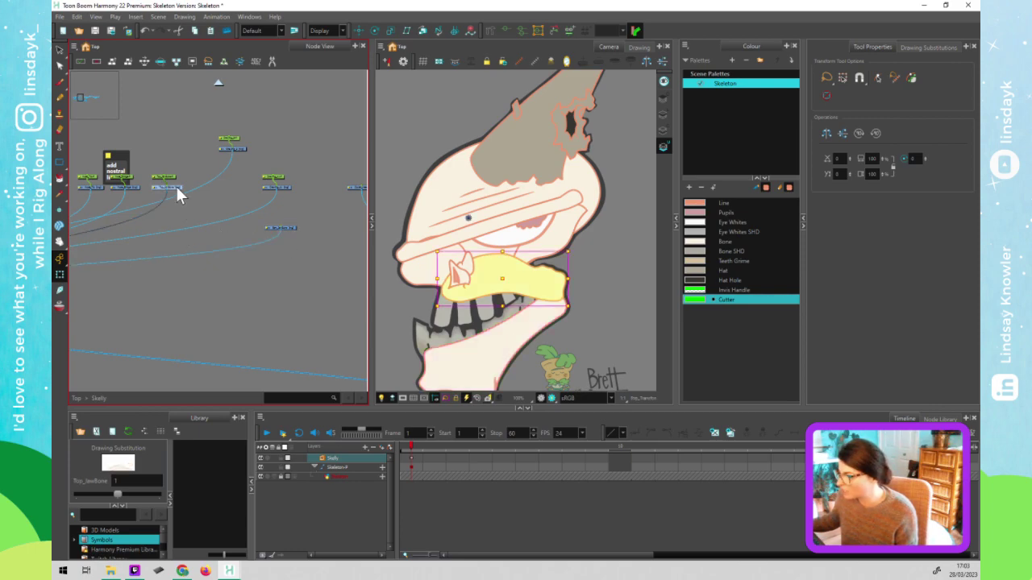
mouse_move(303, 216)
mouse_down()
mouse_move(279, 239)
mouse_move(297, 206)
mouse_up()
drag(290, 164, 270, 196)
drag(280, 158, 275, 142)
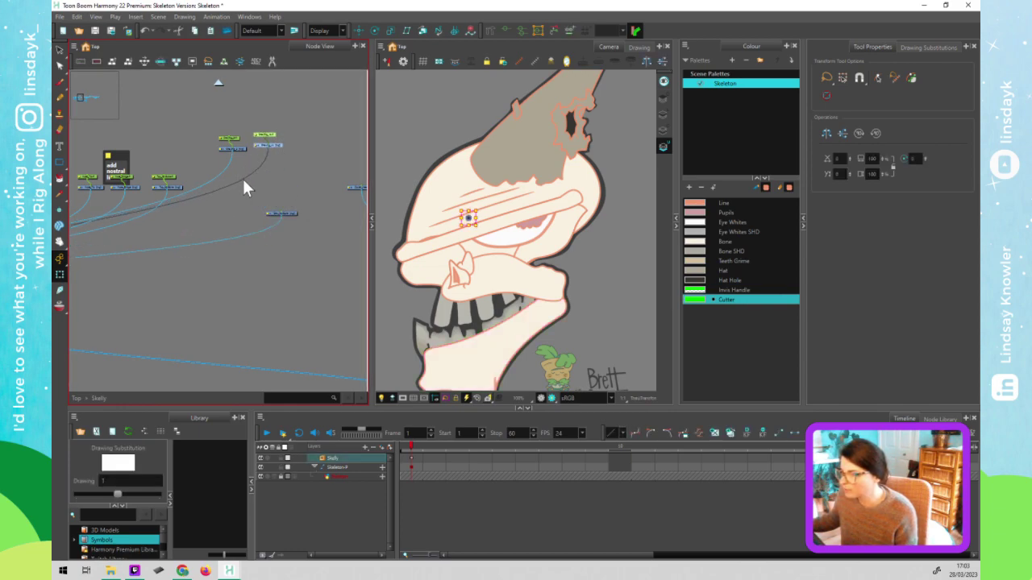
click(218, 172)
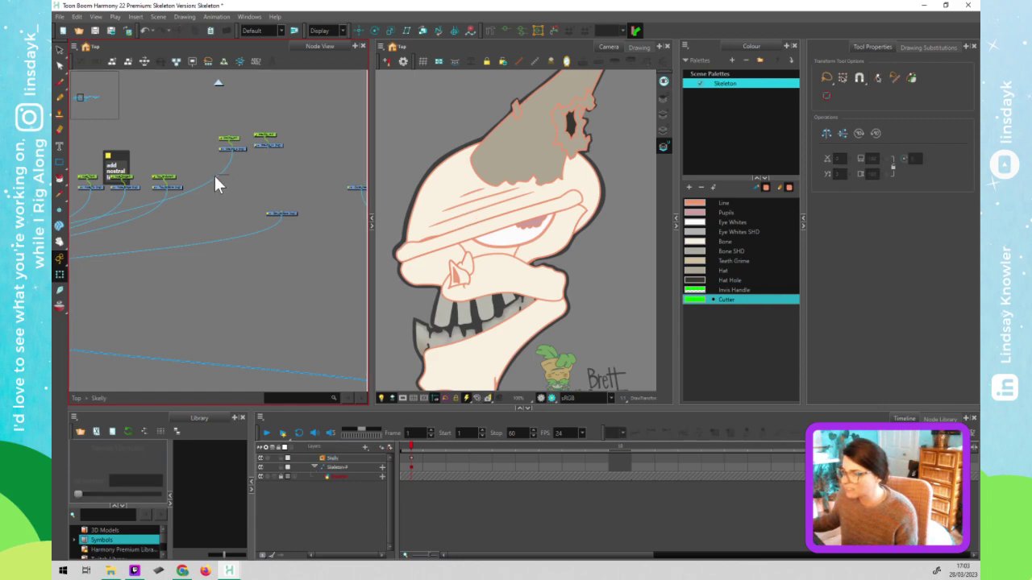
Disconnect the linked drawing in the upper pair from the network and move both drawings up together
drag(217, 175, 227, 162)
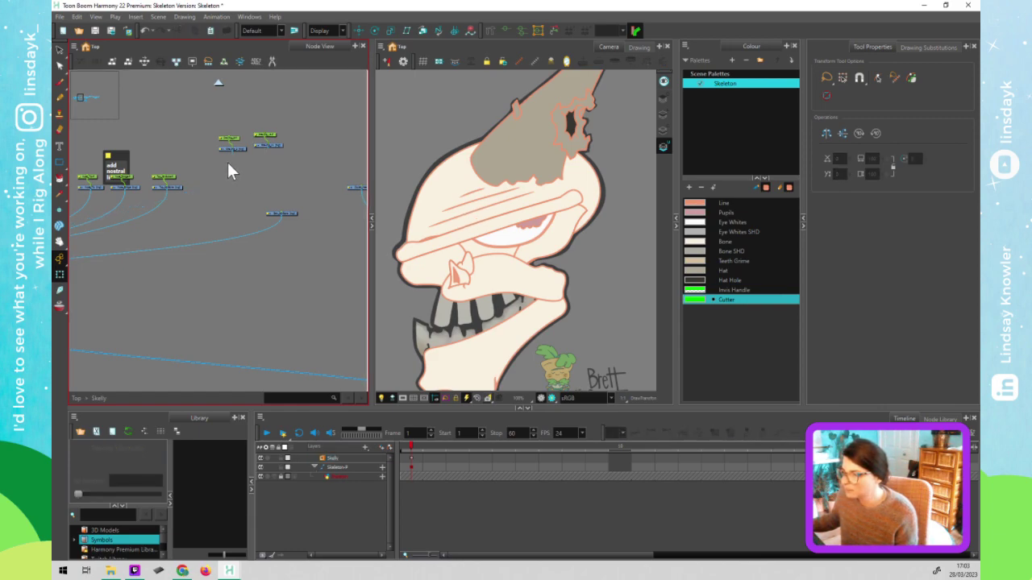
drag(277, 137, 281, 109)
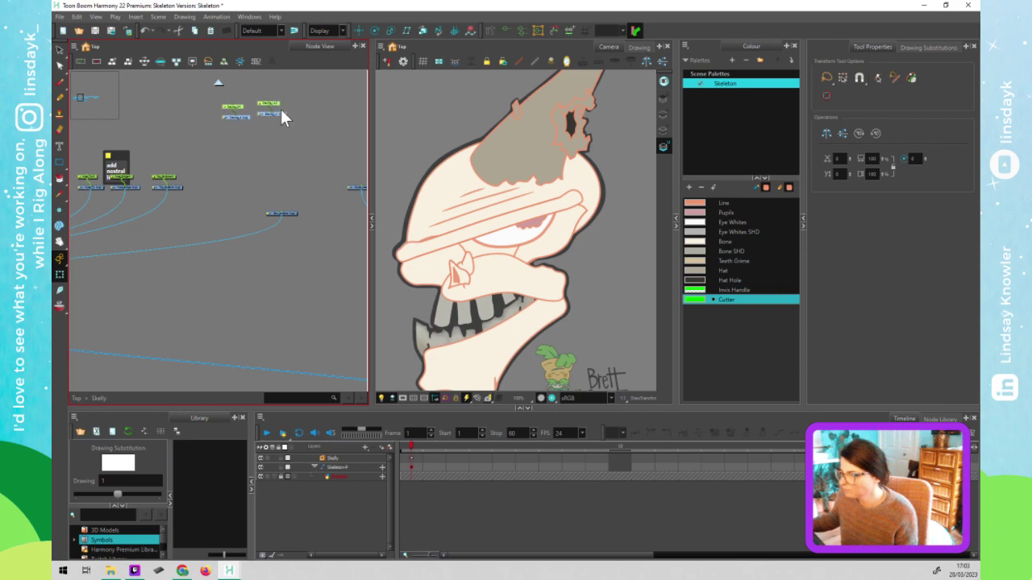
Examine the jaw, mouth and nose drawing nodes and how they connect to the head composite
click(279, 219)
drag(277, 214, 325, 212)
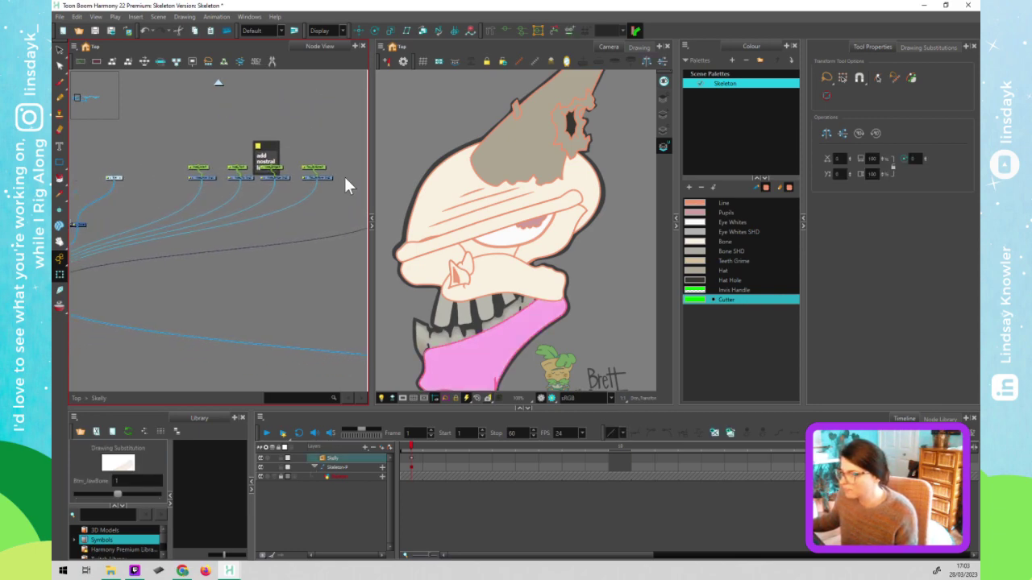
click(329, 178)
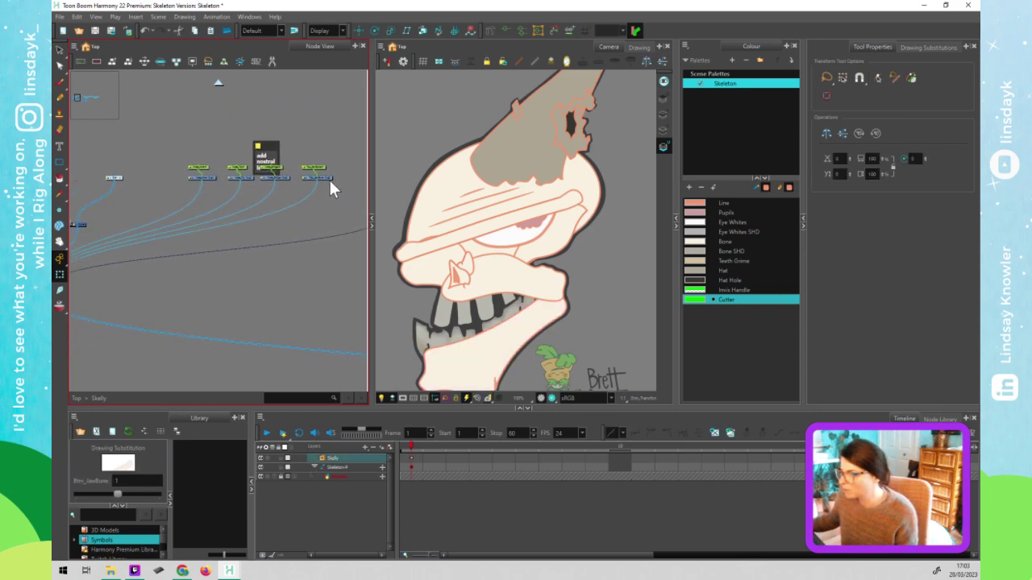
click(278, 178)
click(244, 175)
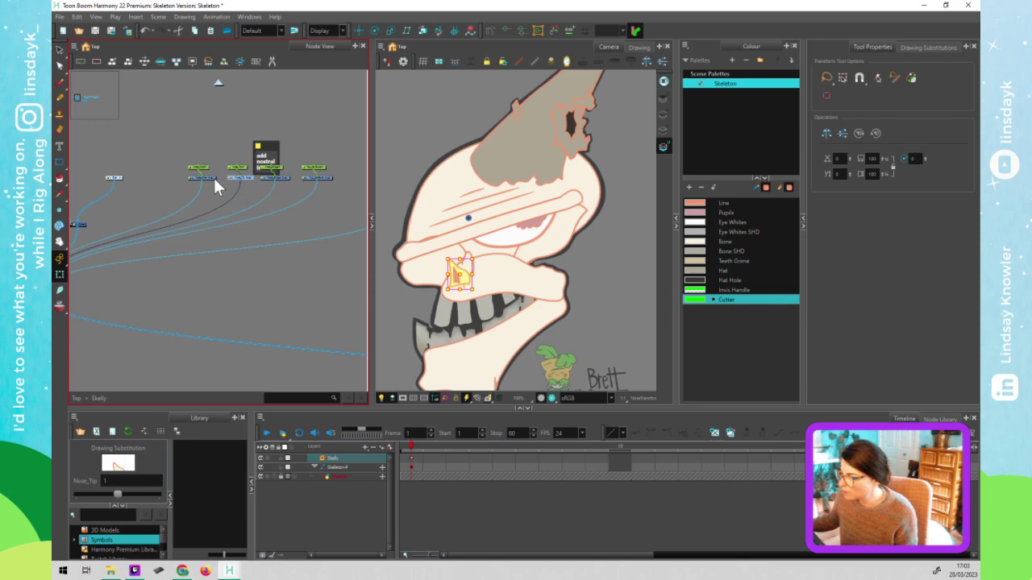
click(212, 175)
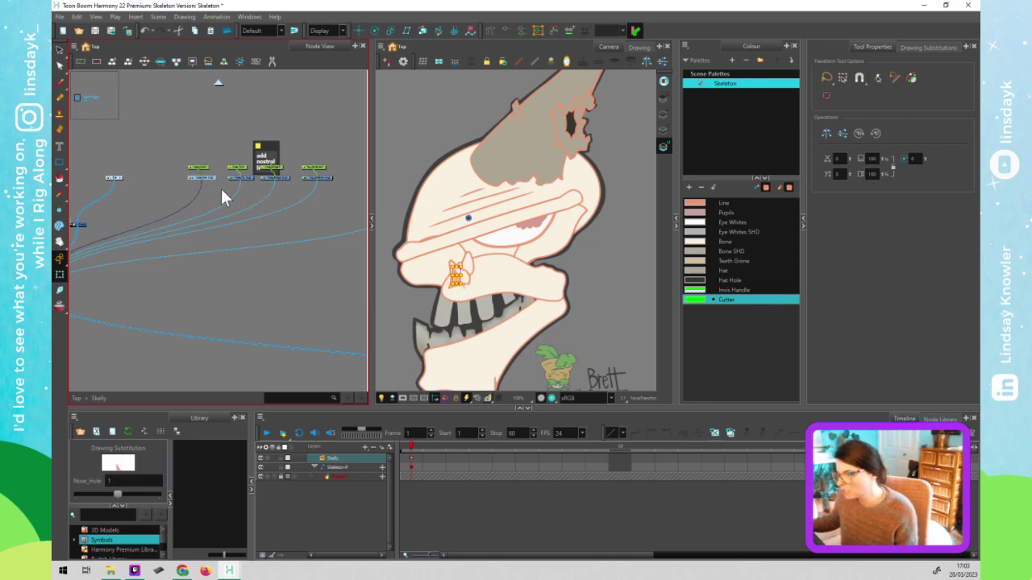
drag(339, 198, 237, 190)
scroll(246, 190, down, 5)
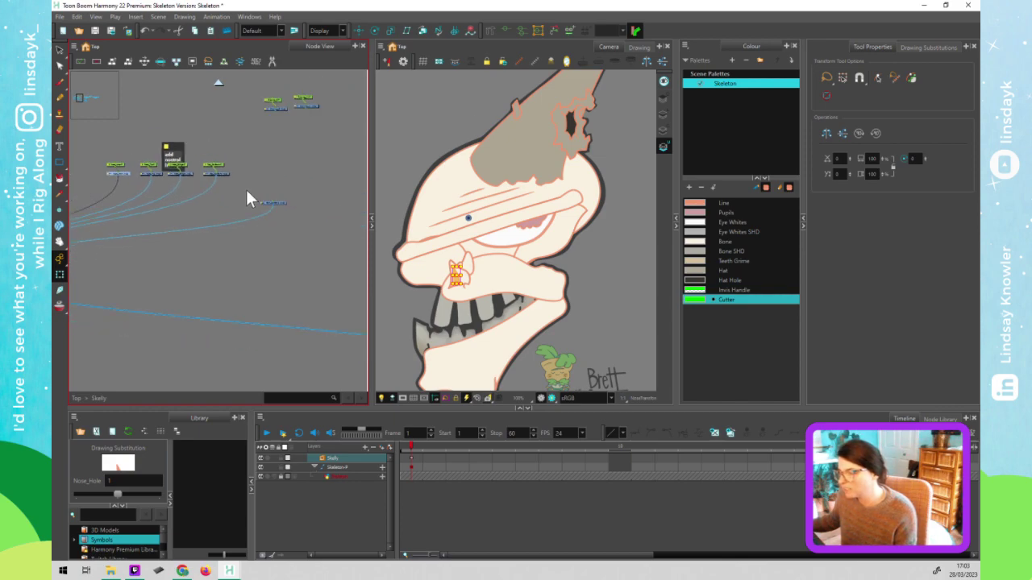
drag(320, 201, 175, 196)
scroll(172, 174, right, 1)
mouse_move(169, 157)
mouse_down()
mouse_move(297, 177)
mouse_move(262, 172)
mouse_up()
drag(189, 171, 100, 172)
drag(193, 145, 307, 166)
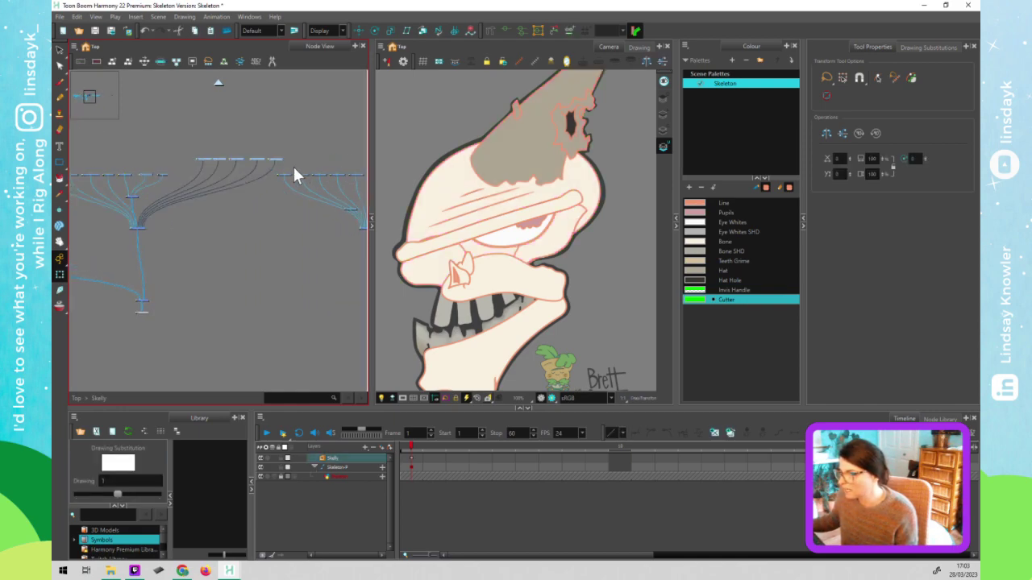
click(349, 184)
Give each skull and hat drawing its own parent peg, then space the pegs and hat composite neatly in the network
drag(230, 198, 315, 187)
drag(267, 157, 134, 174)
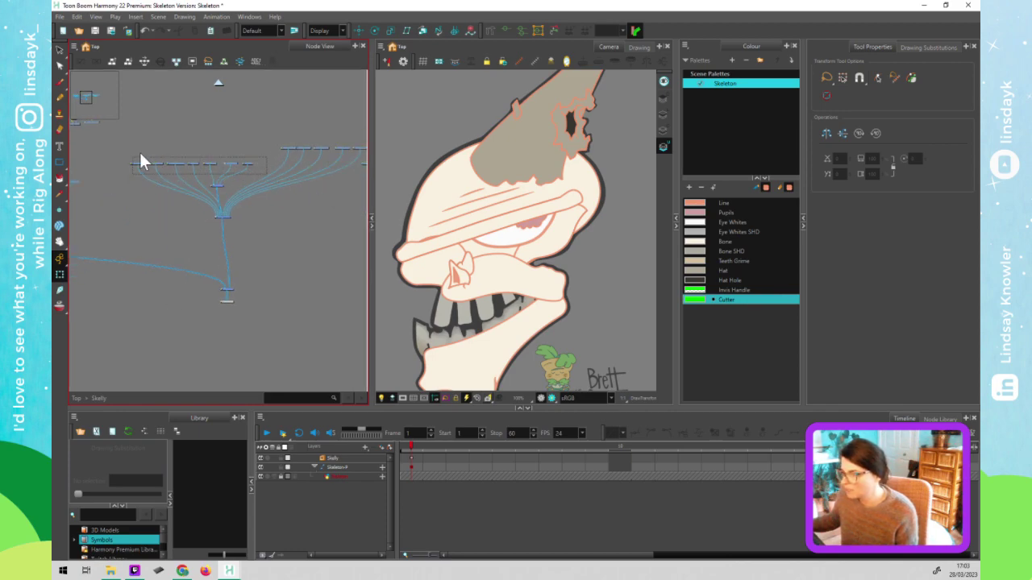
key(ctrl+p)
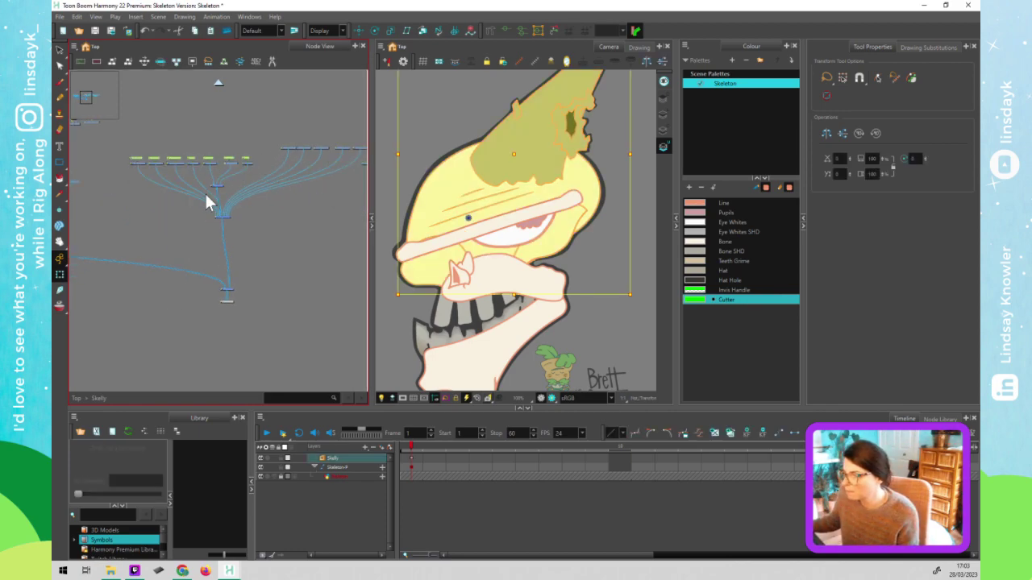
drag(249, 151, 250, 144)
drag(221, 185, 232, 187)
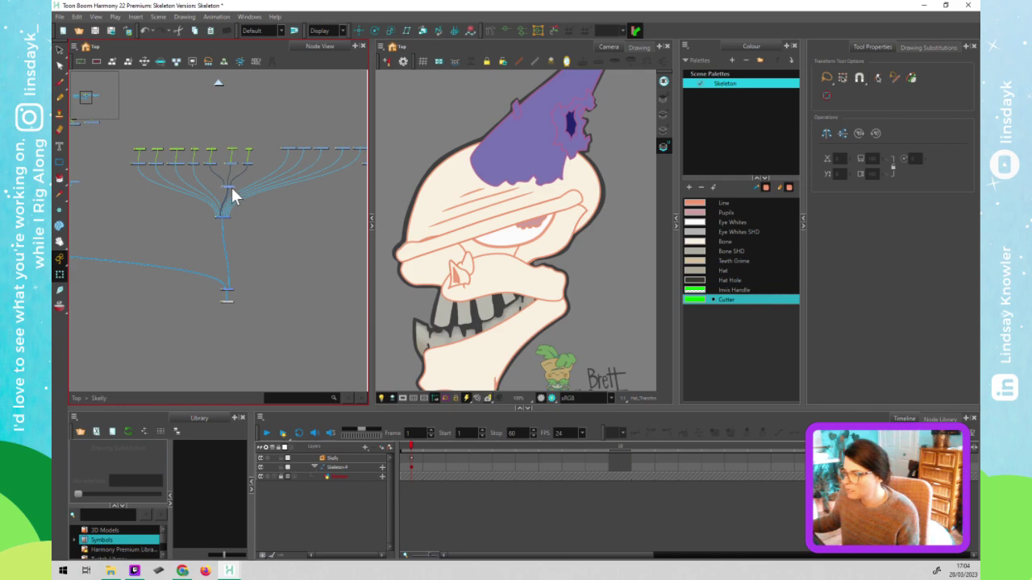
click(235, 181)
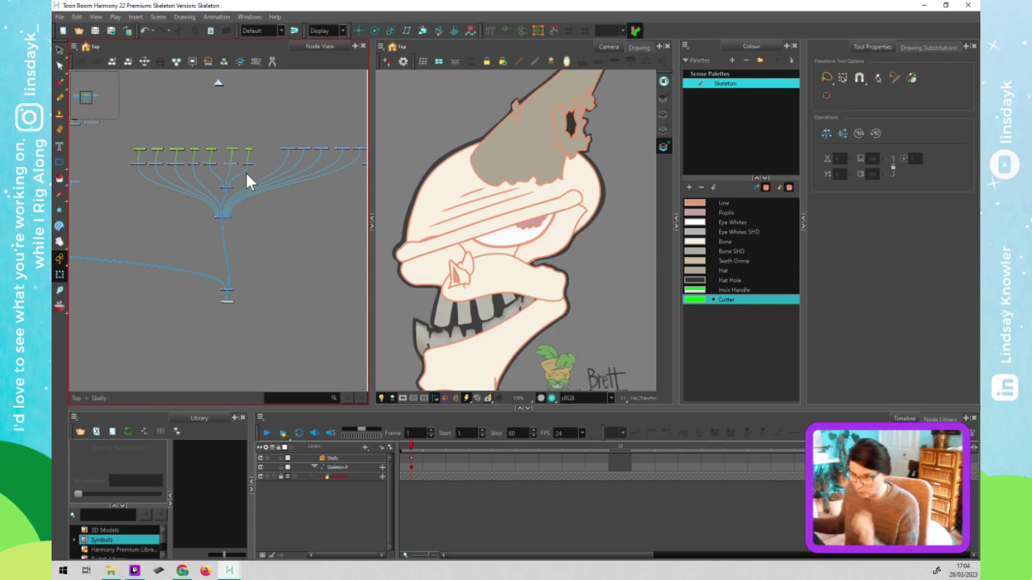
Add an unconnected node to the skull network and place it below the leftmost skull drawing
click(247, 173)
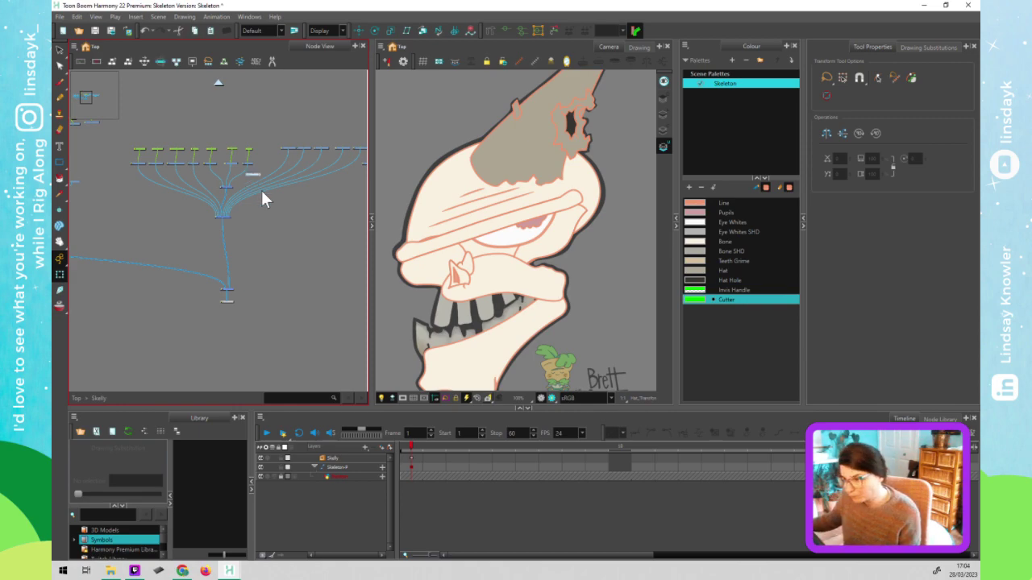
drag(256, 172, 142, 181)
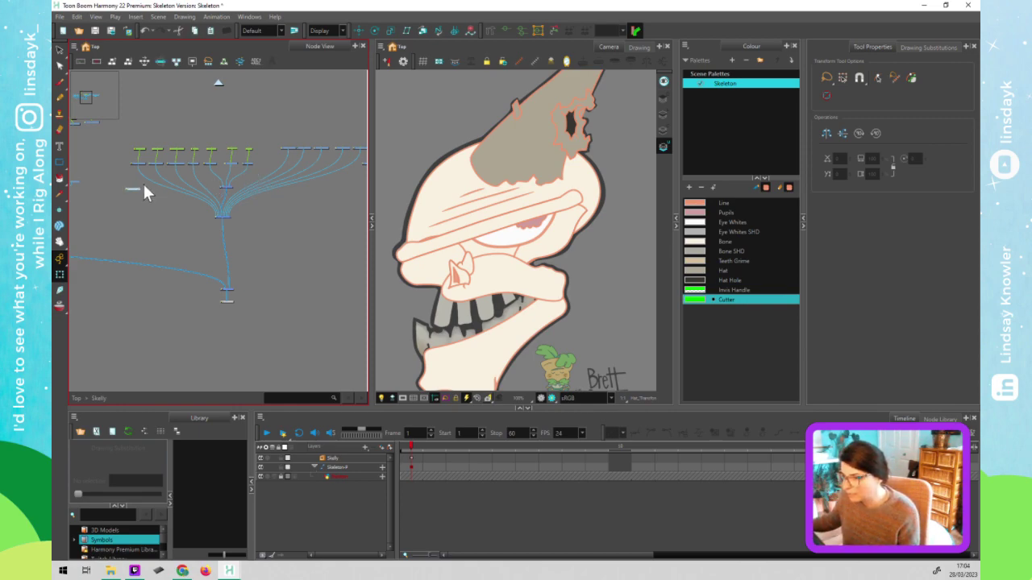
click(502, 264)
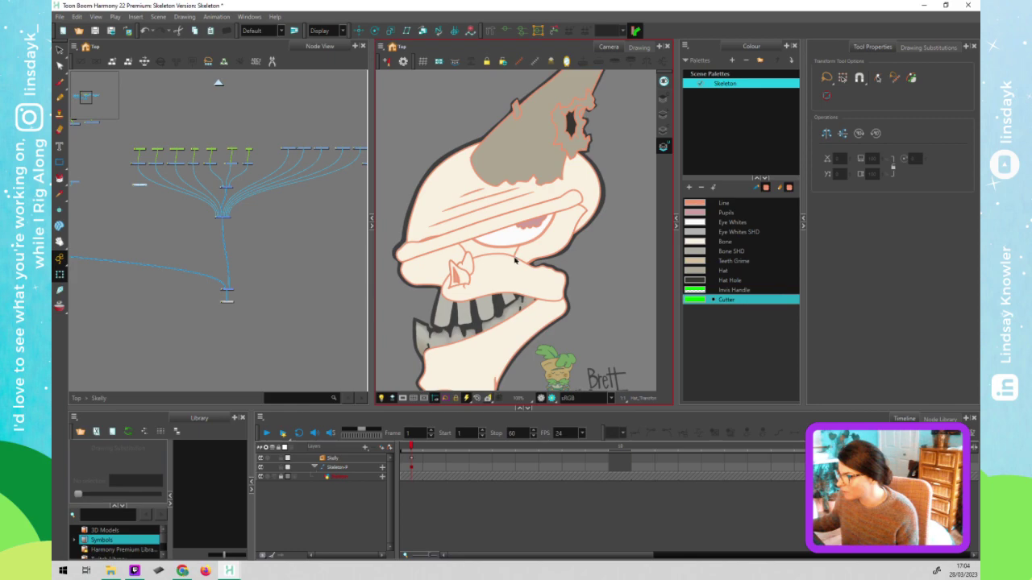
Go up to the top network level and add a parent peg above the Skeleton-P peg
click(202, 98)
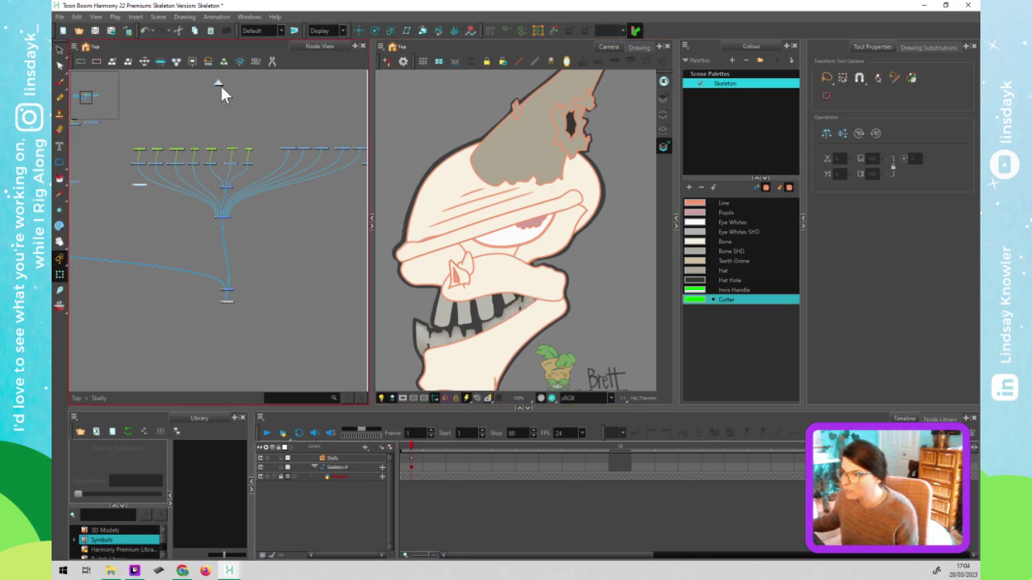
click(217, 84)
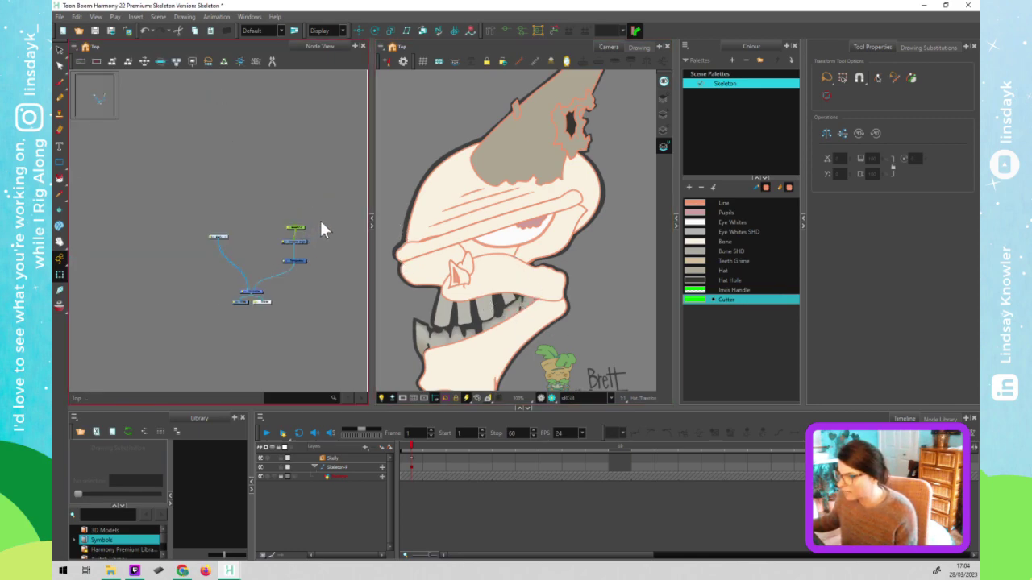
drag(298, 231, 290, 234)
click(292, 231)
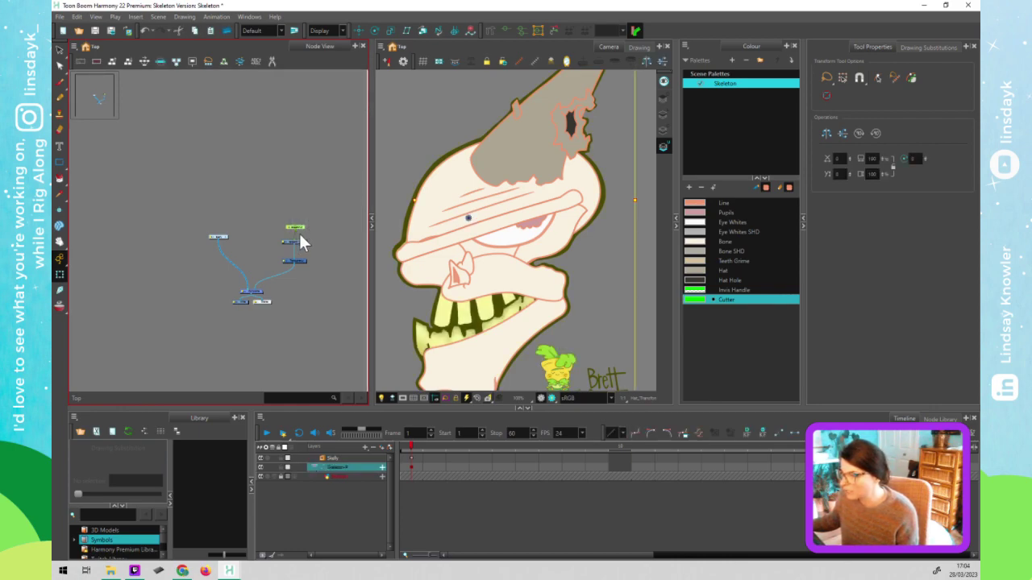
key(ctrl+shift+p)
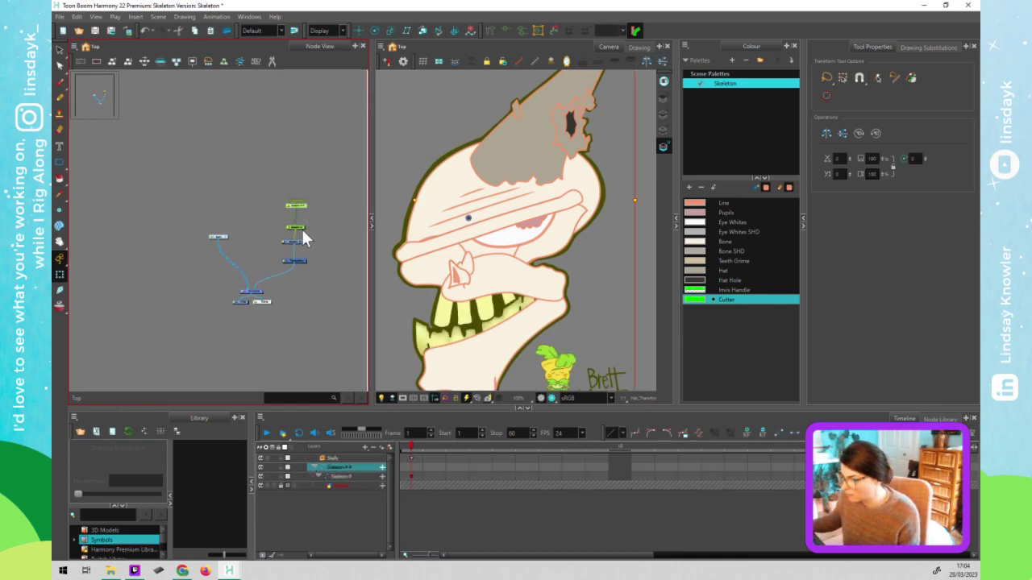
click(312, 223)
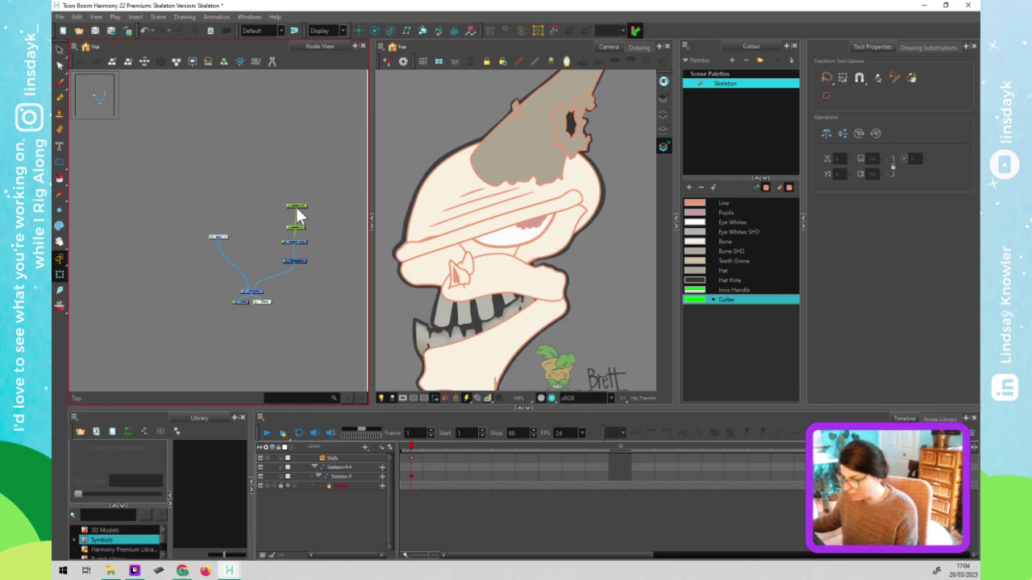
Rename the new parent peg of the reference artwork as SLIDEP
double_click(298, 207)
scroll(300, 206, up, 5)
drag(475, 241, 434, 241)
text(SUPDE)
click(558, 208)
click(300, 202)
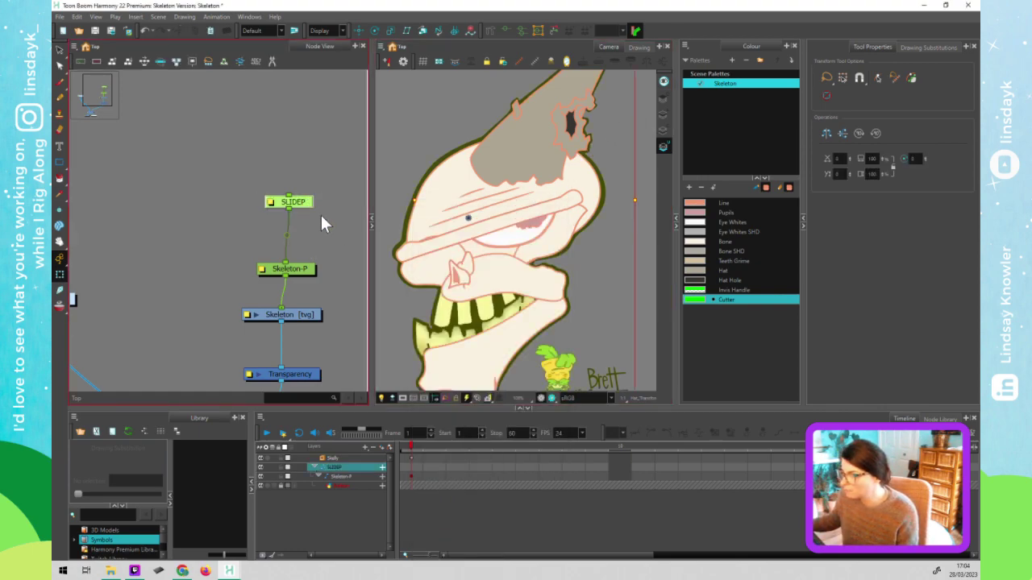
Try to nudge the reference artwork sideways with the SLIDEP peg selected in the node network
scroll(565, 259, down, 3)
scroll(568, 270, down, 1)
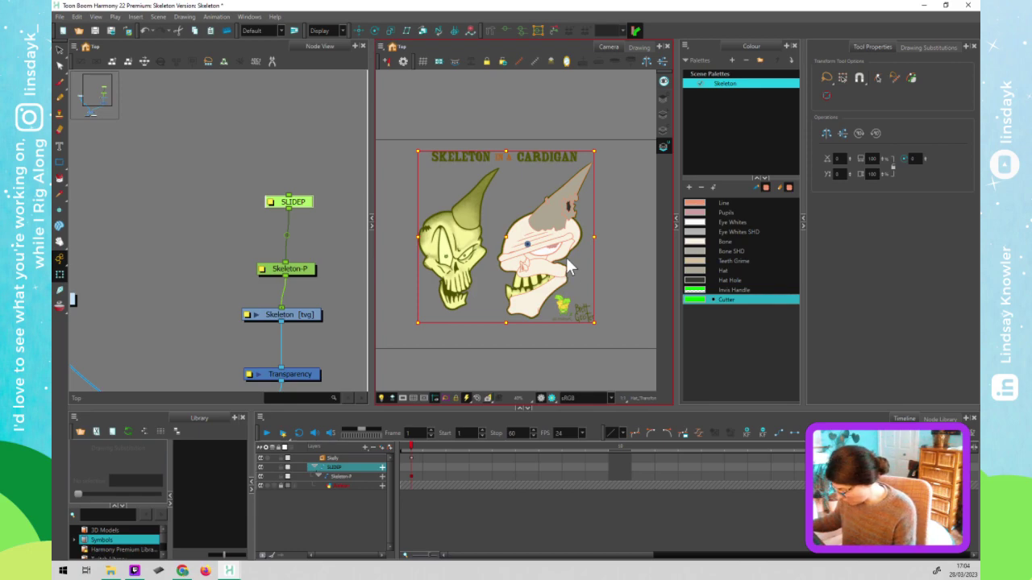
click(302, 182)
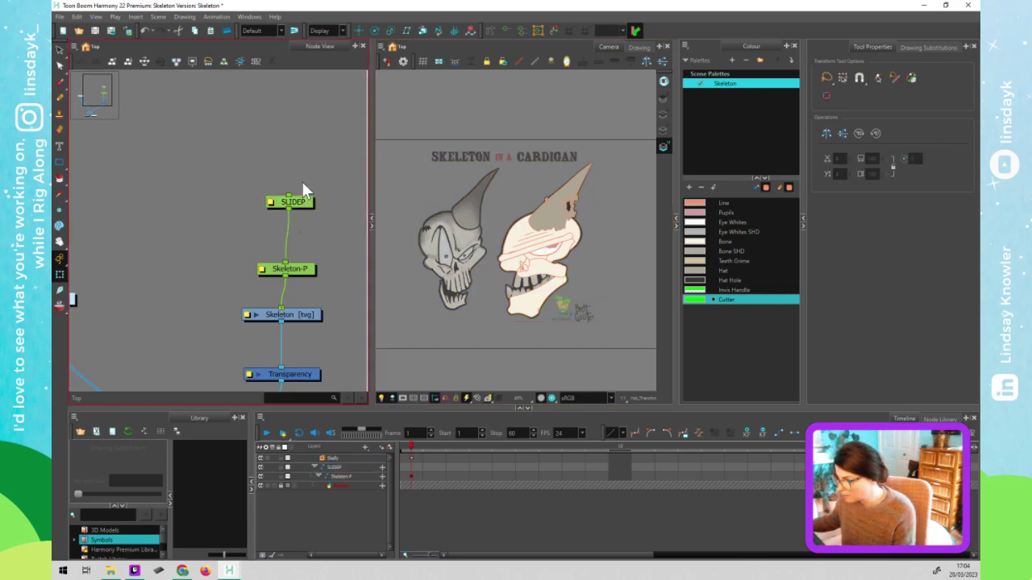
click(310, 205)
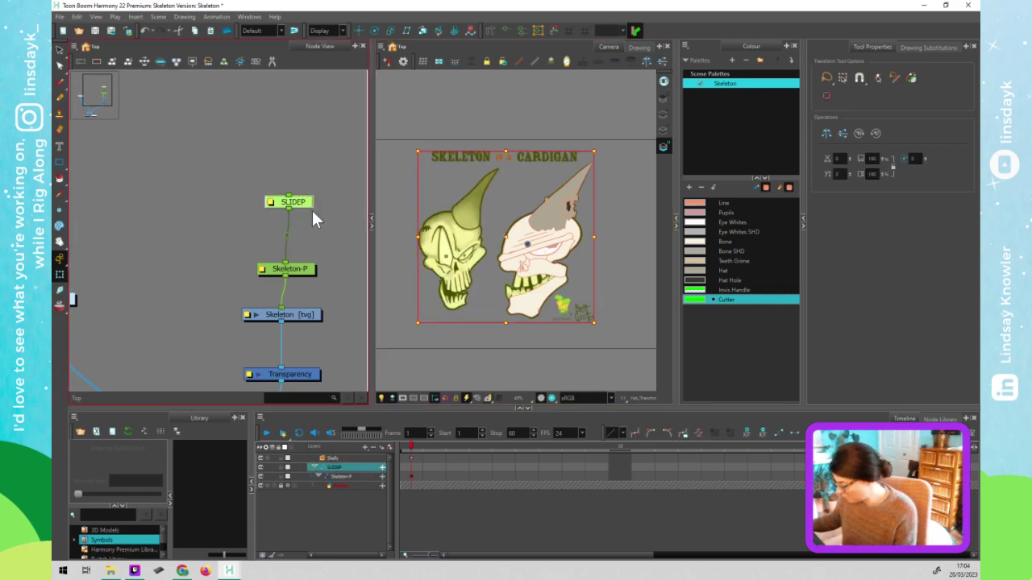
key(Left)
key(Right)
key(Right)
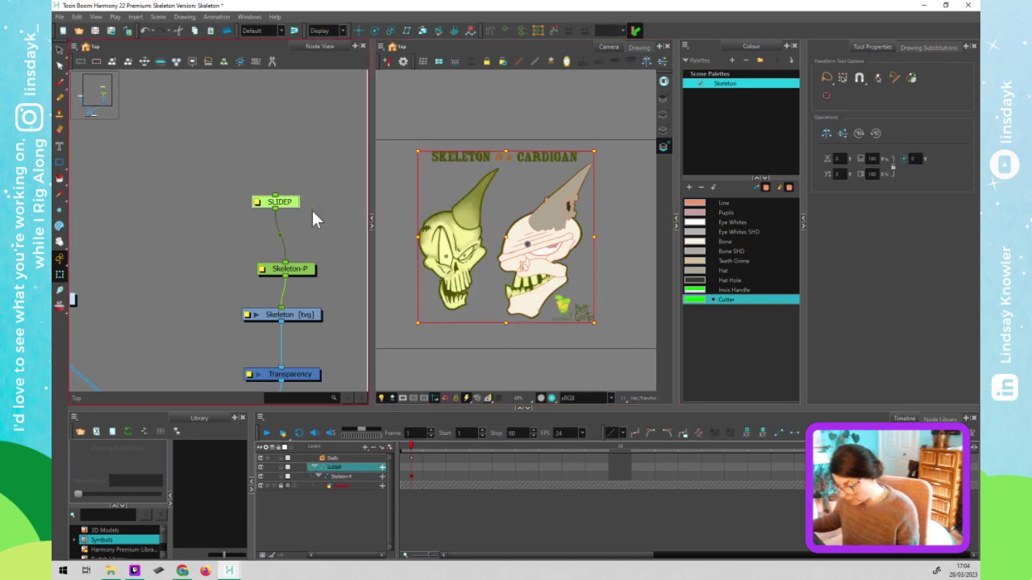
Slide the reference artwork left in the camera view with the SLIDEP peg until it stands clear of the rigged head
click(453, 213)
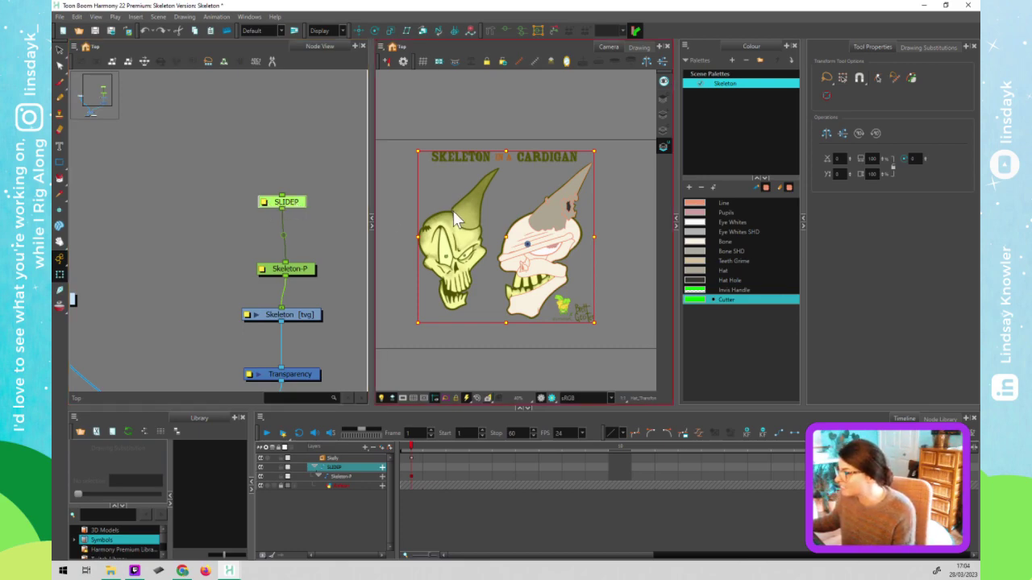
key(Left)
key(Left)
key(Left)
key(Left)
key(Left)
key(Left)
key(Left)
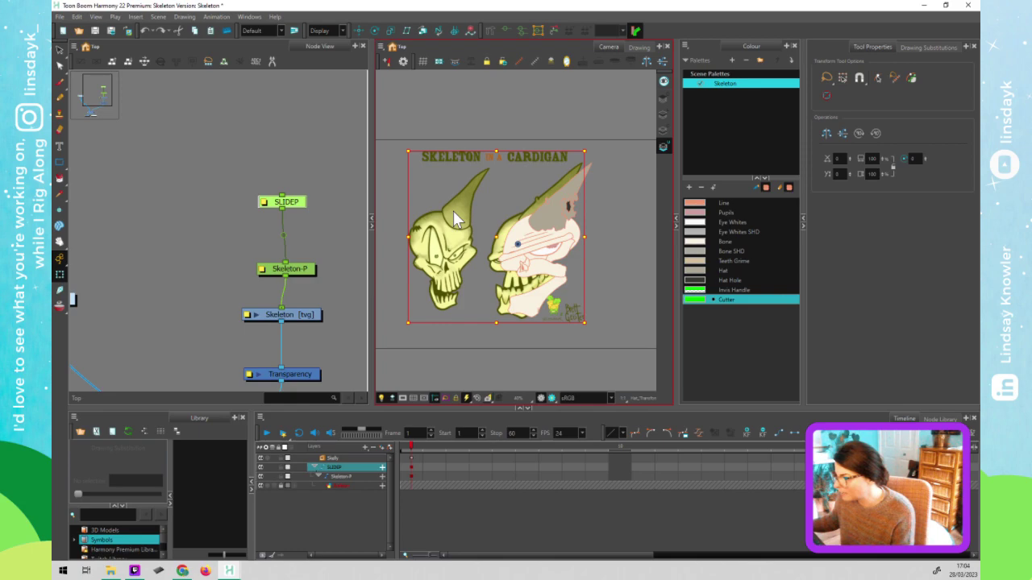
key(Left)
key(Left)
key(Left)
key(Left)
key(Left)
key(Left)
key(Left)
key(Left)
key(Left)
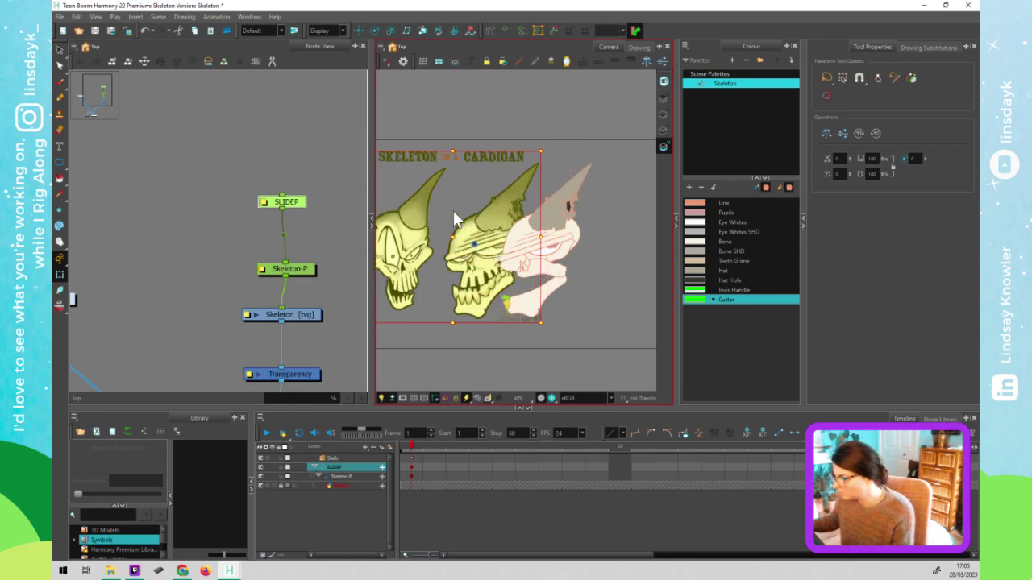
key(Left)
key(Left)
key(Left)
key(Left)
key(Left)
key(Left)
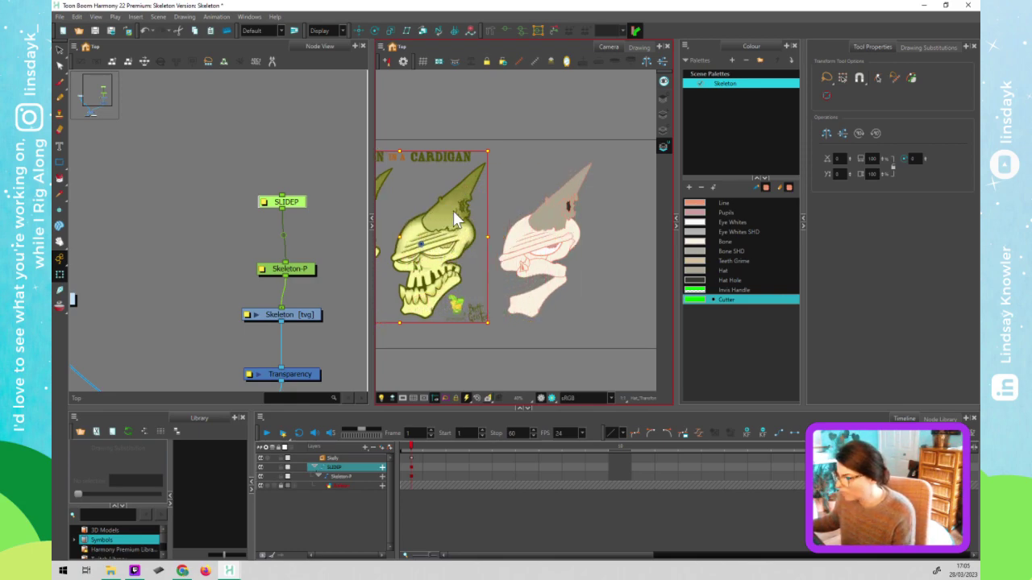
click(448, 369)
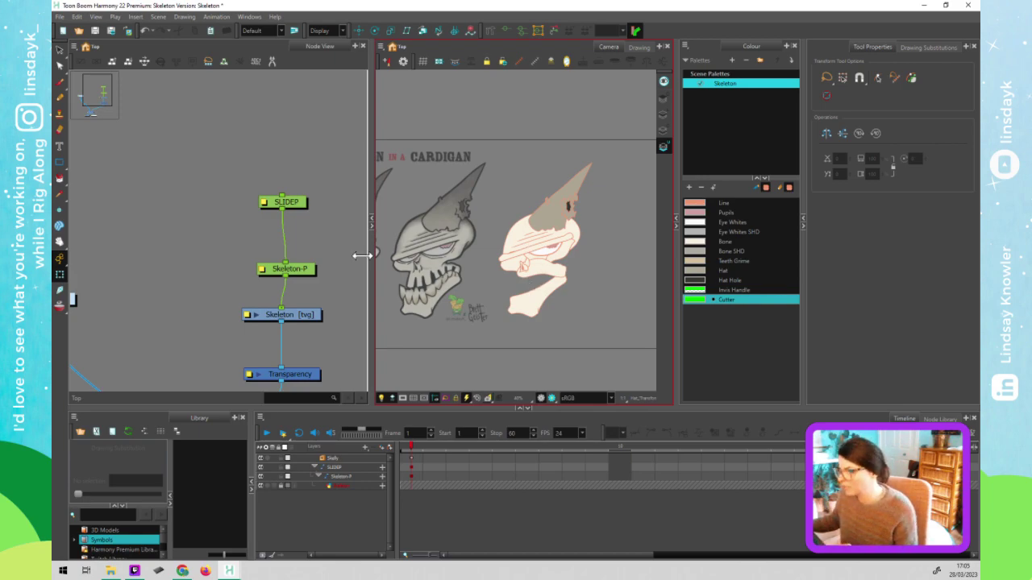
Disable and re-enable the SLIDEP peg to test the reference artwork's offset, and move the peg up in line above Skeleton-P
click(316, 240)
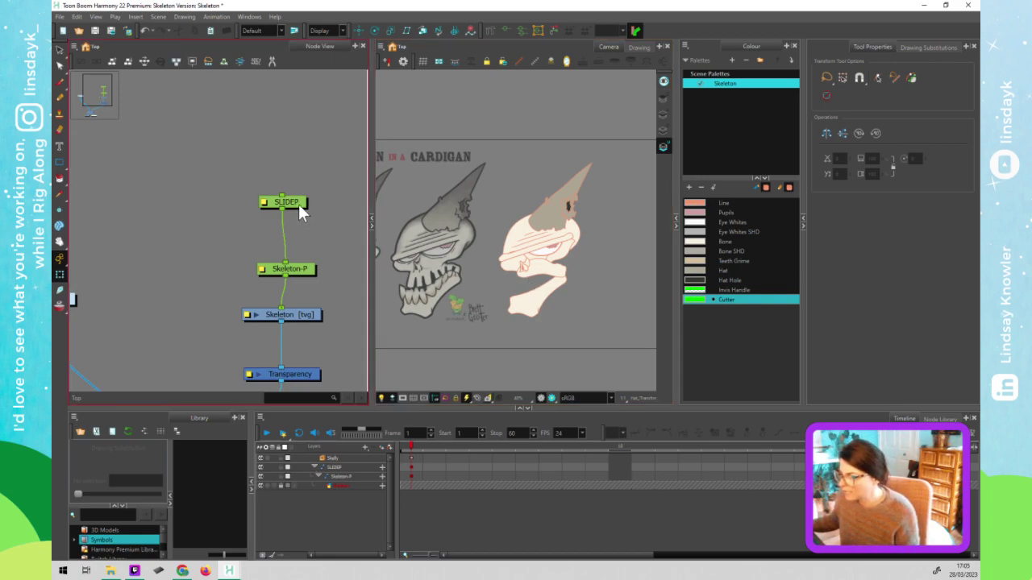
click(298, 204)
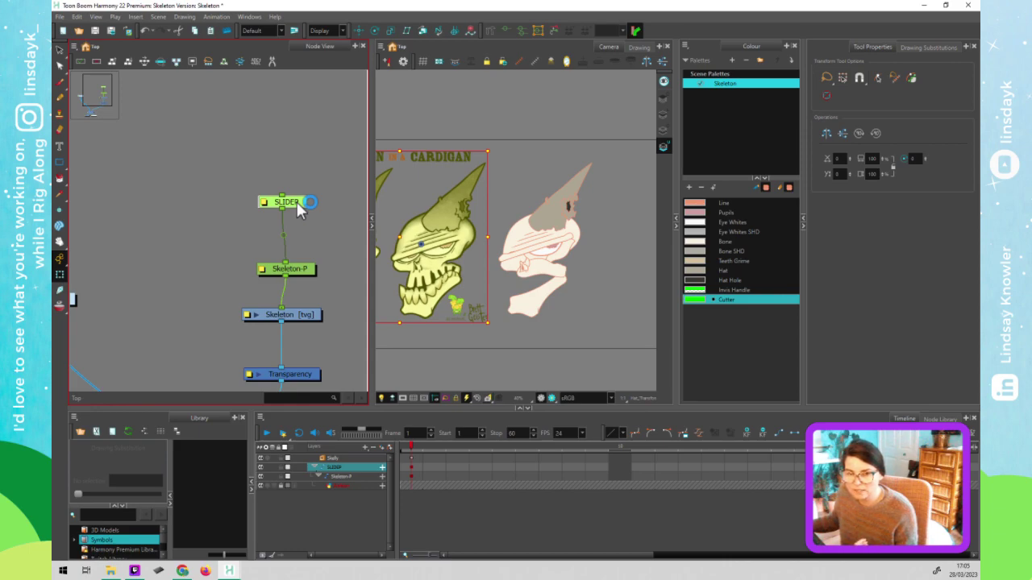
key(d)
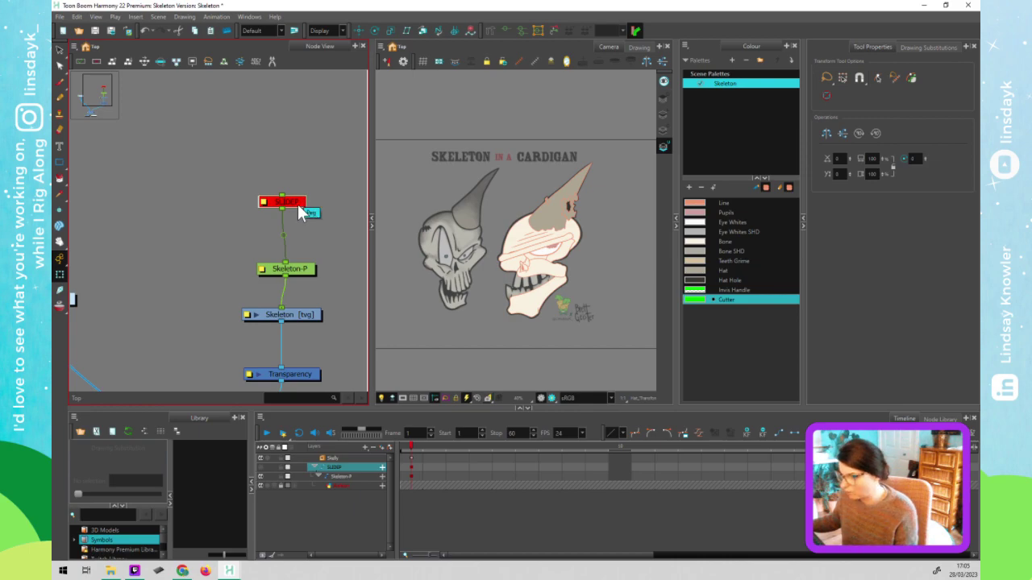
click(298, 203)
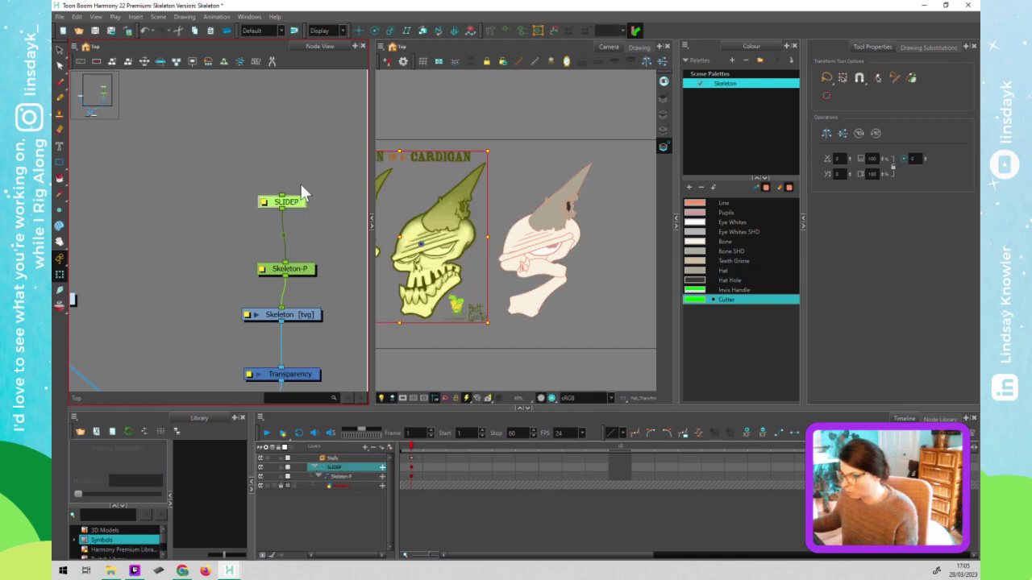
drag(298, 201, 302, 184)
click(299, 219)
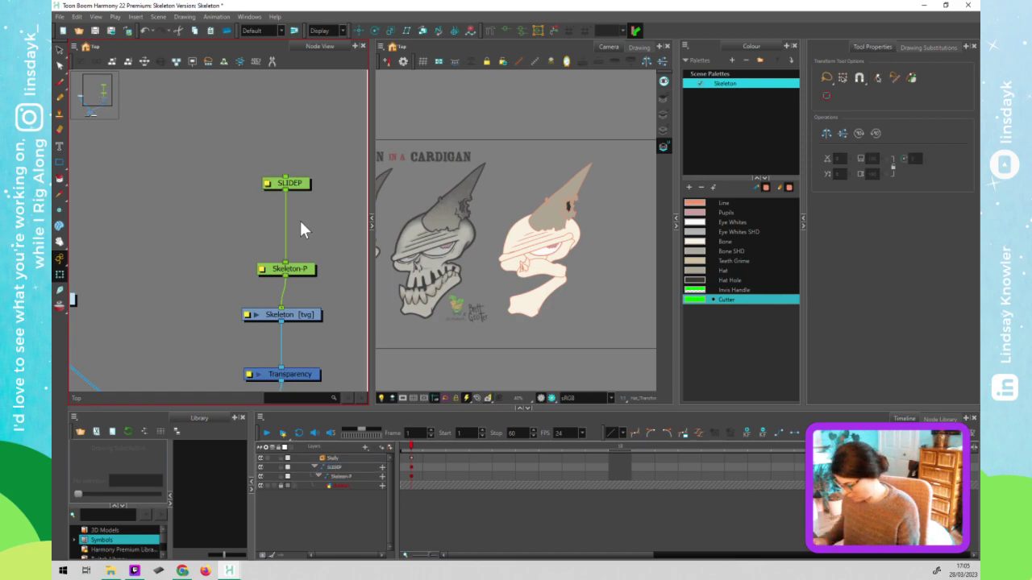
Add a parent peg above Skeleton-P and place it in line between SLIDEP and Skeleton-P
click(304, 266)
key(ctrl+p)
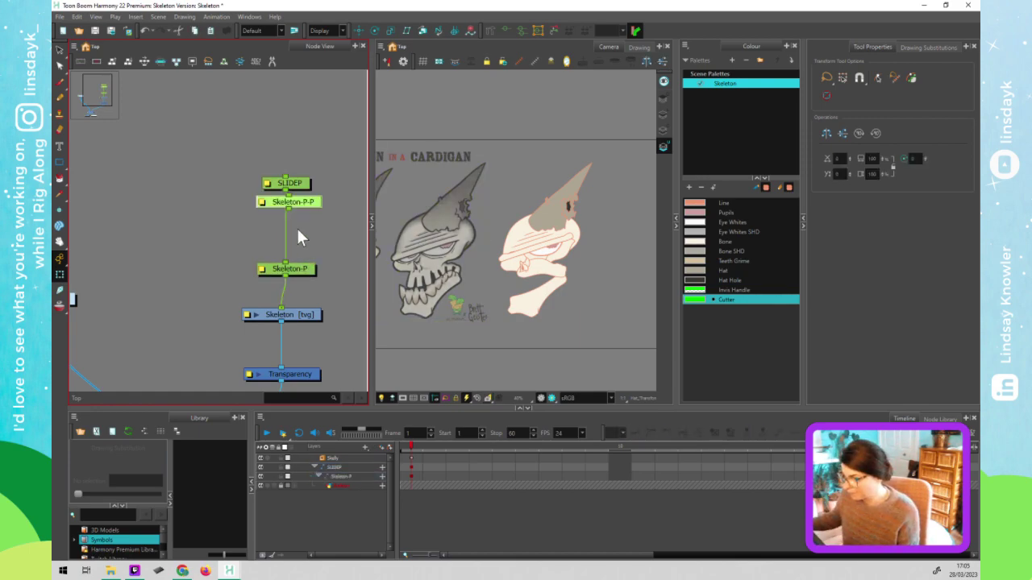
drag(310, 201, 307, 225)
click(256, 229)
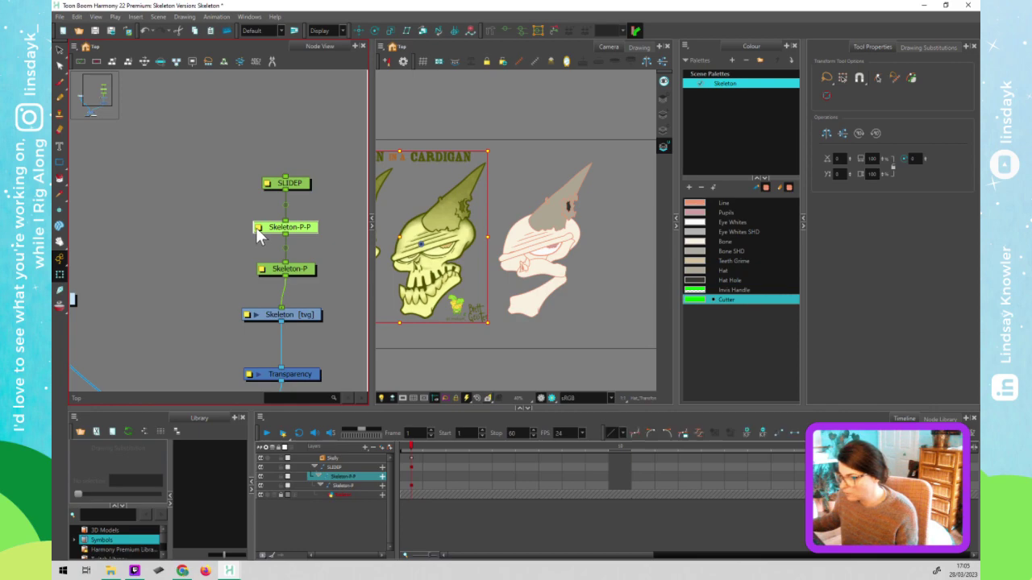
Rename the new peg between SLIDEP and Skeleton-P as Z-P
double_click(257, 227)
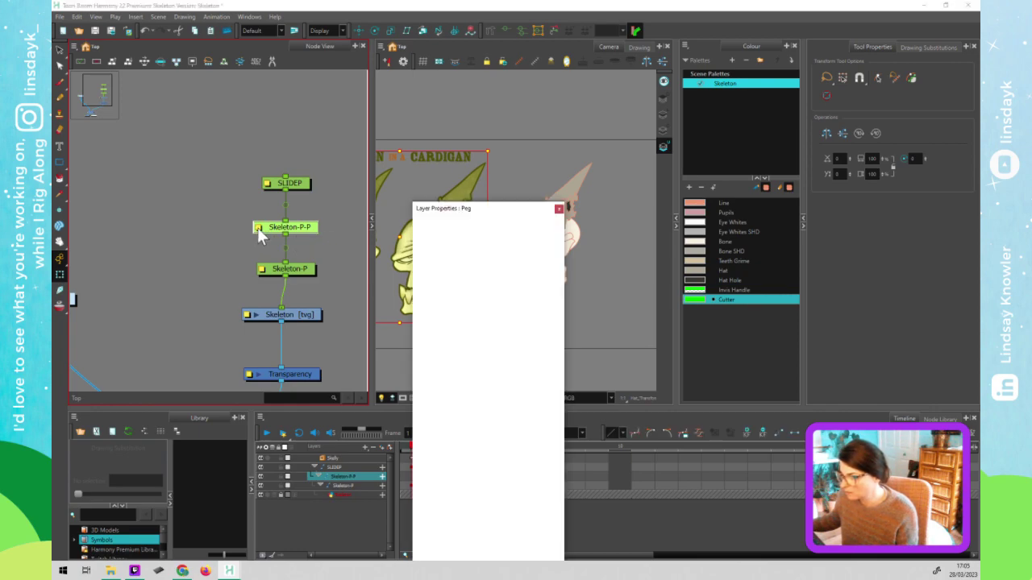
drag(475, 241, 418, 245)
text(Z_P)
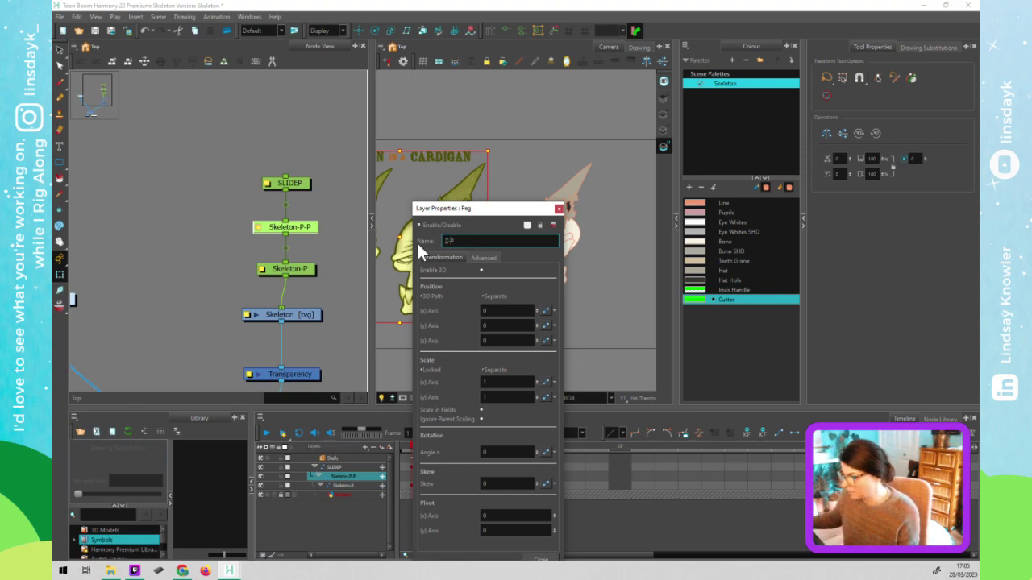
drag(517, 211, 532, 186)
click(572, 183)
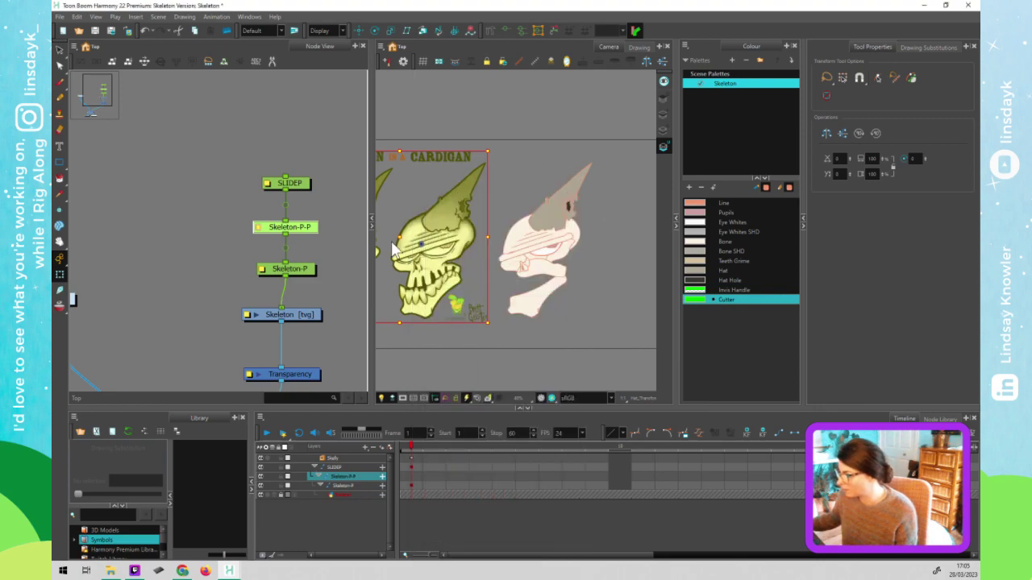
click(319, 265)
Disable the SLIDEP peg and show the Coordinate toolbar with the Z-P peg selected
click(298, 184)
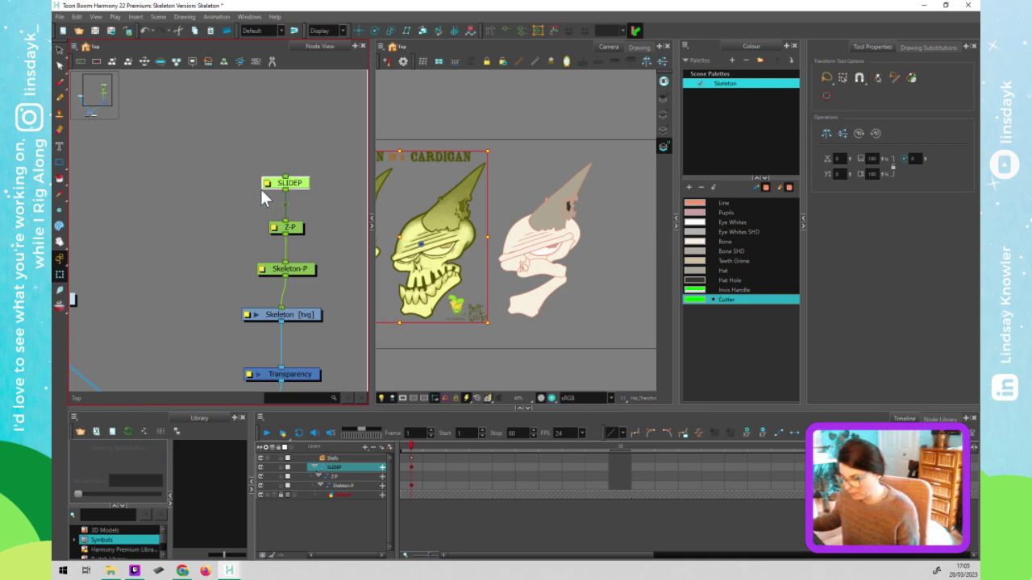
key(d)
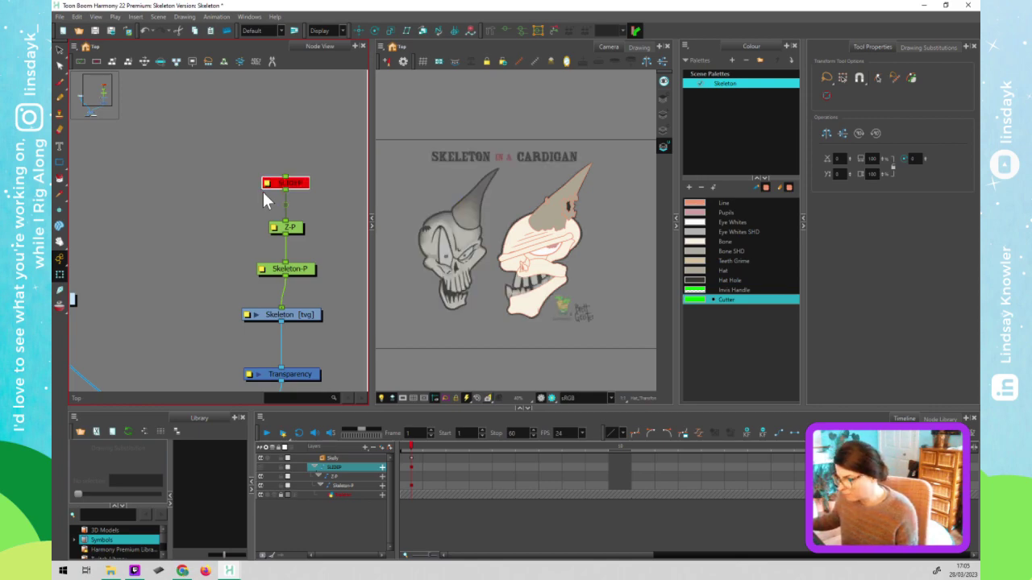
click(296, 226)
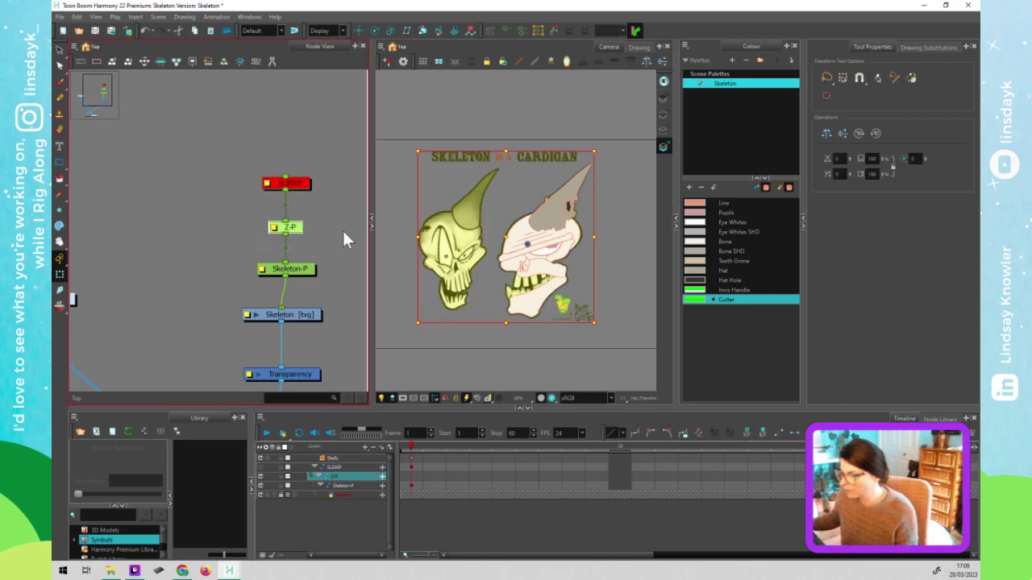
click(431, 238)
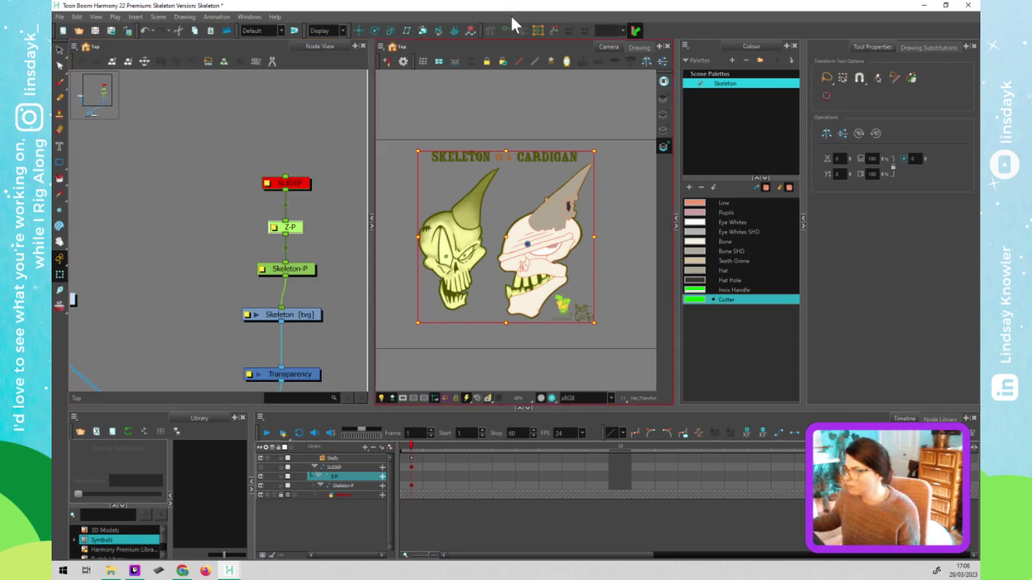
right_click(681, 28)
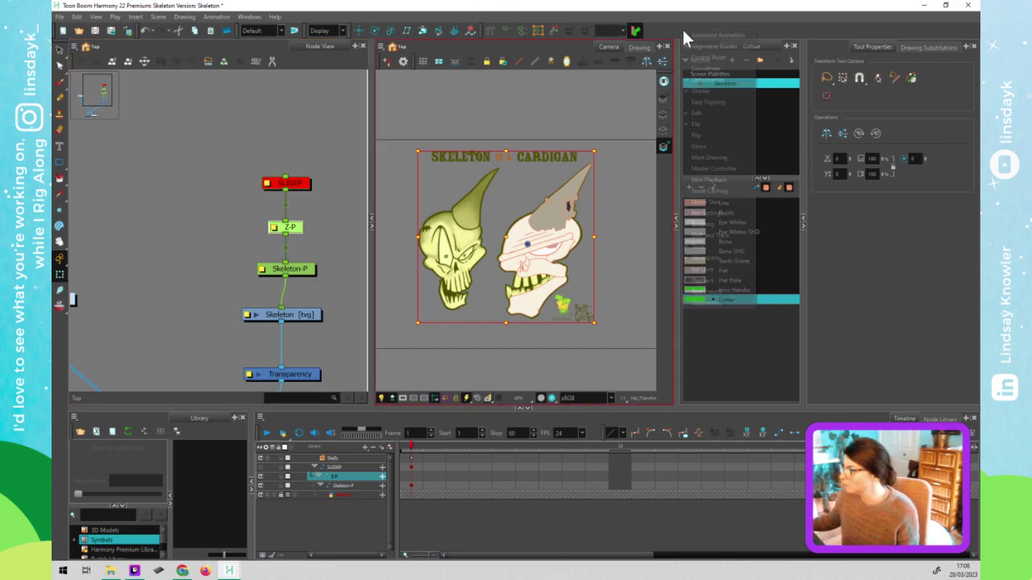
click(713, 68)
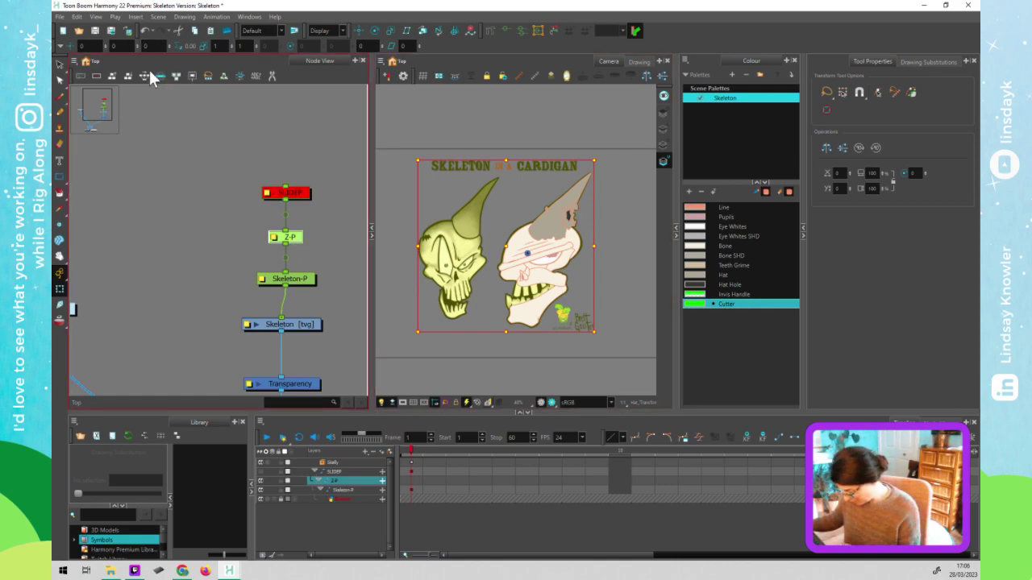
Nudge the reference artwork forward in Z with the Z-P peg to 0.001 F, and inspect the overlap at the jaw
click(439, 277)
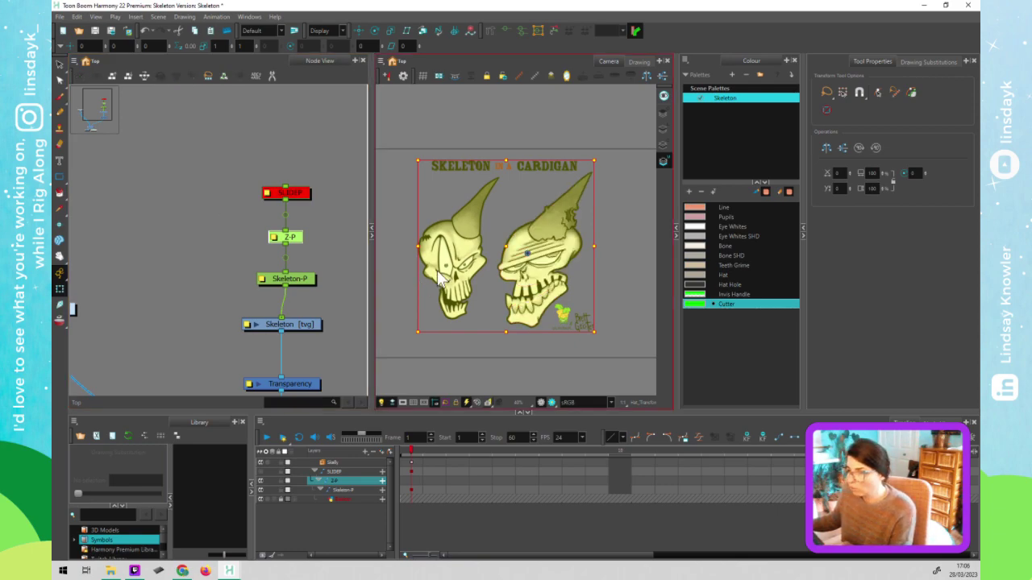
click(472, 349)
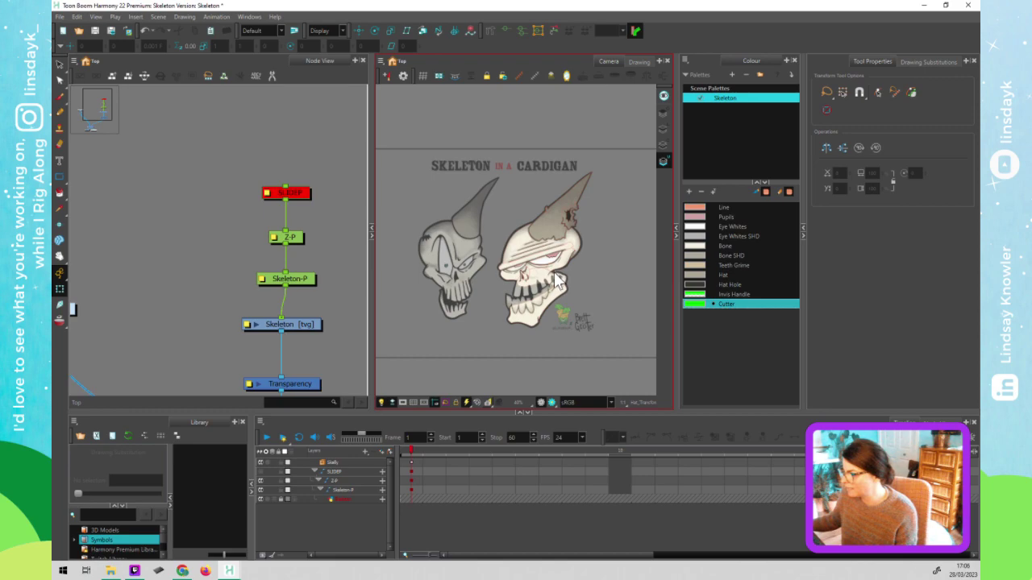
scroll(567, 289, up, 5)
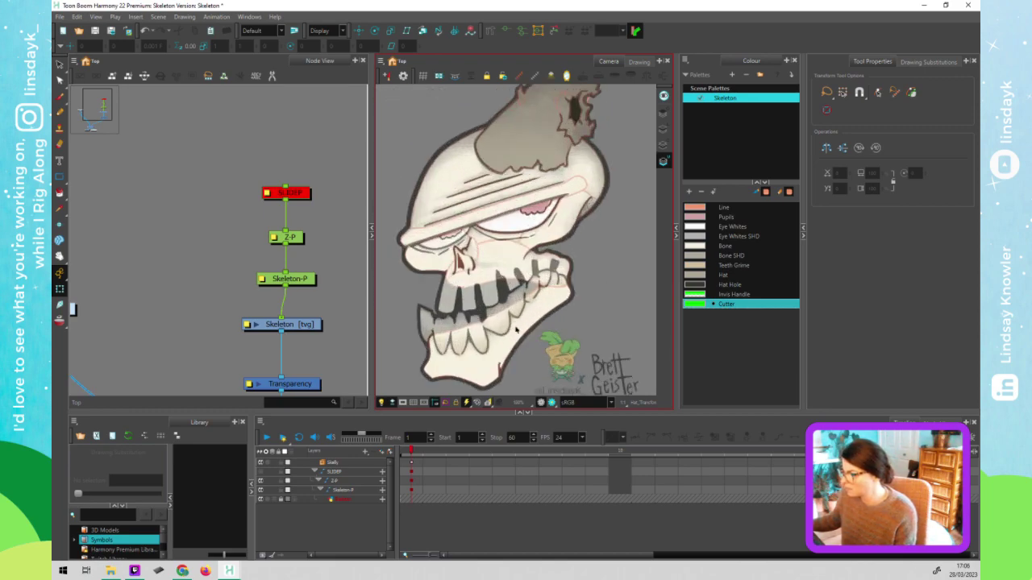
drag(524, 309, 536, 294)
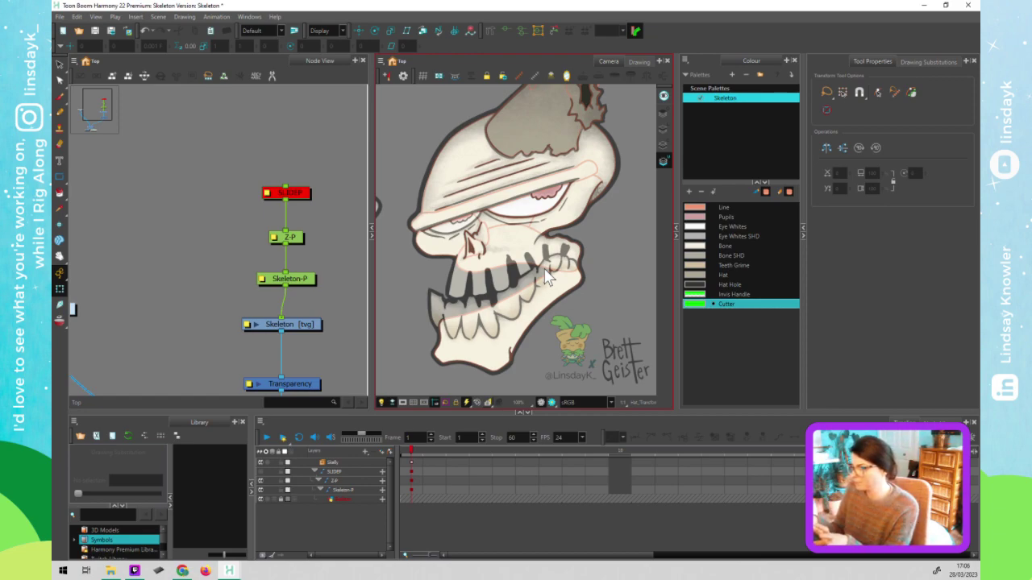
Disable the Z-P peg and re-enable the SLIDEP peg
click(295, 240)
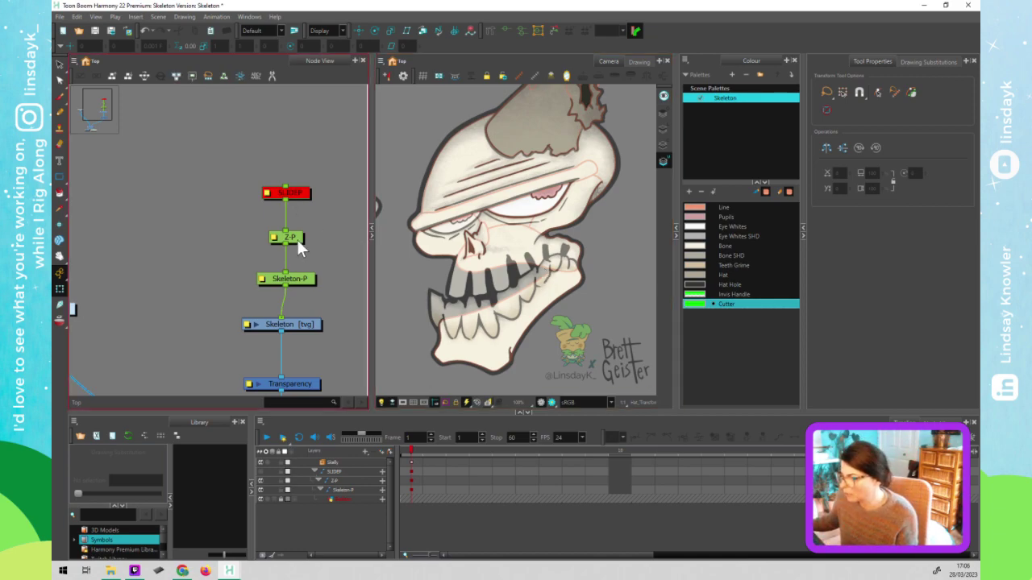
key(d)
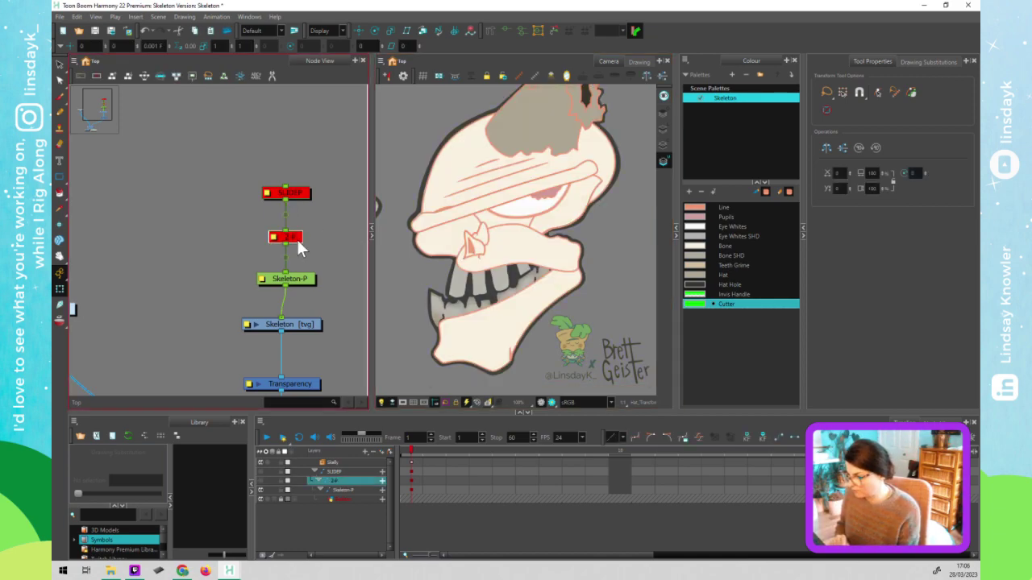
click(304, 199)
key(d)
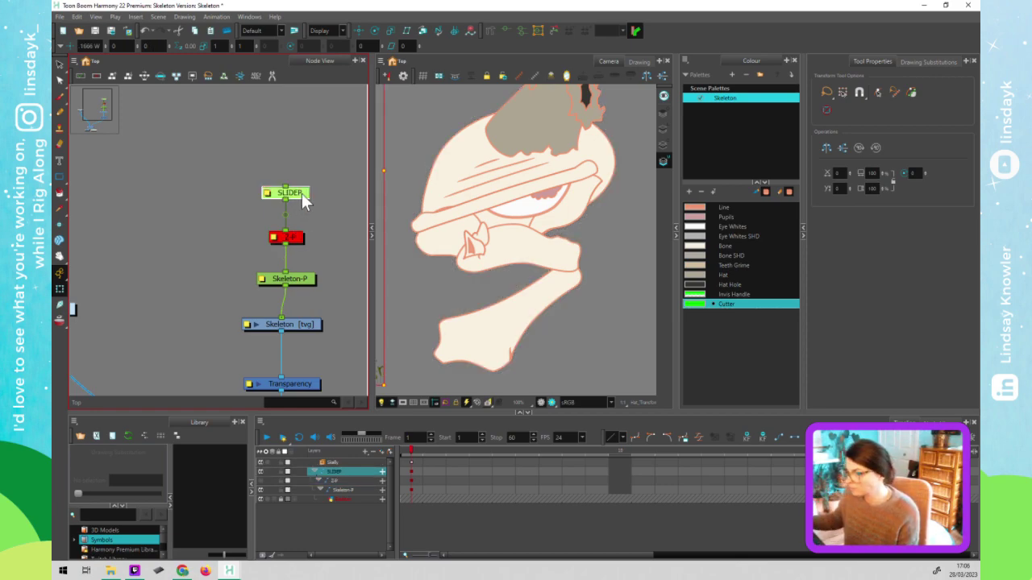
Enter the Skelly group and examine the far and near ocular pieces and the top jaw bone in the camera view
scroll(176, 234, down, 1)
scroll(179, 244, down, 2)
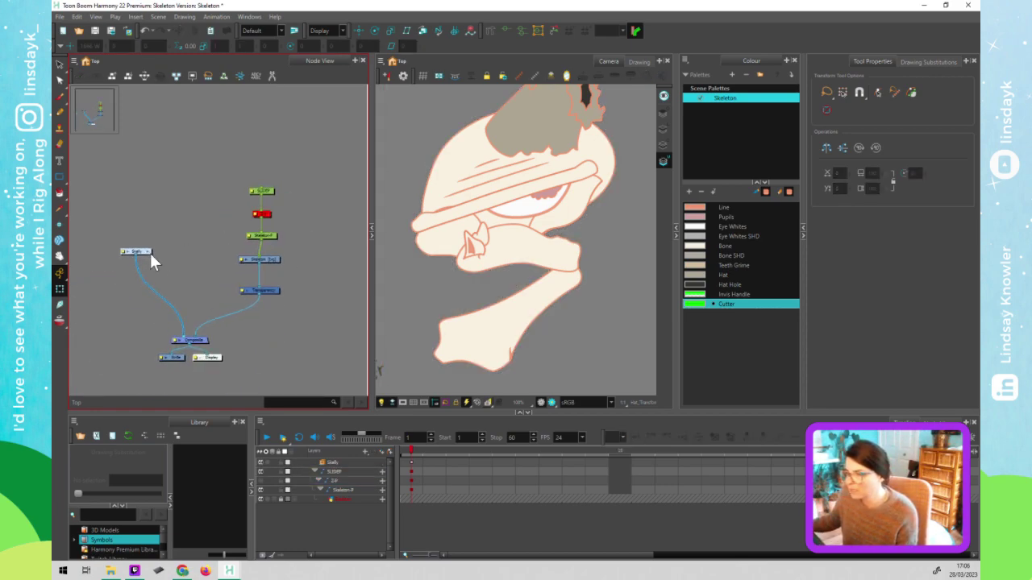
double_click(147, 250)
scroll(483, 288, down, 3)
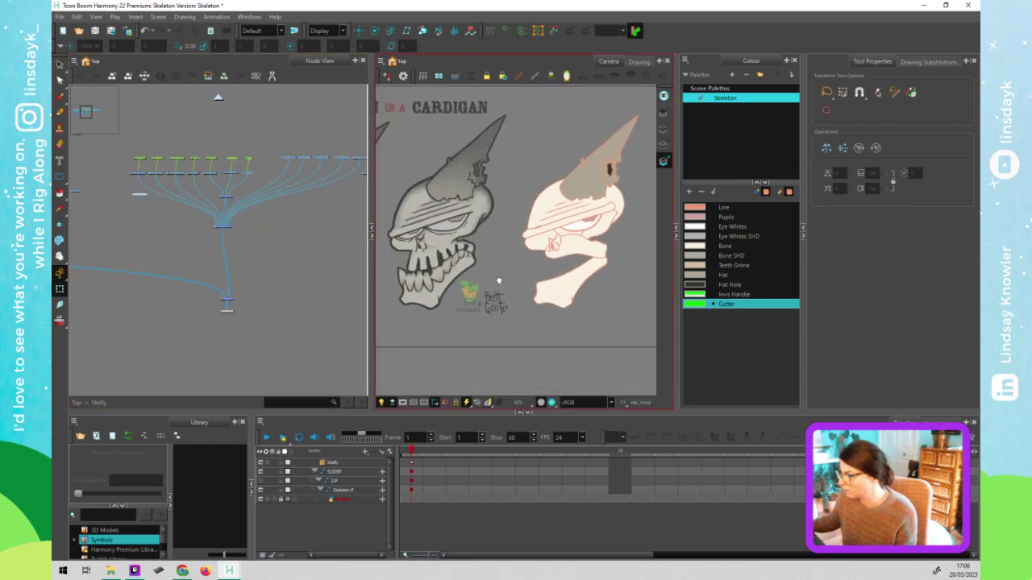
scroll(499, 280, up, 2)
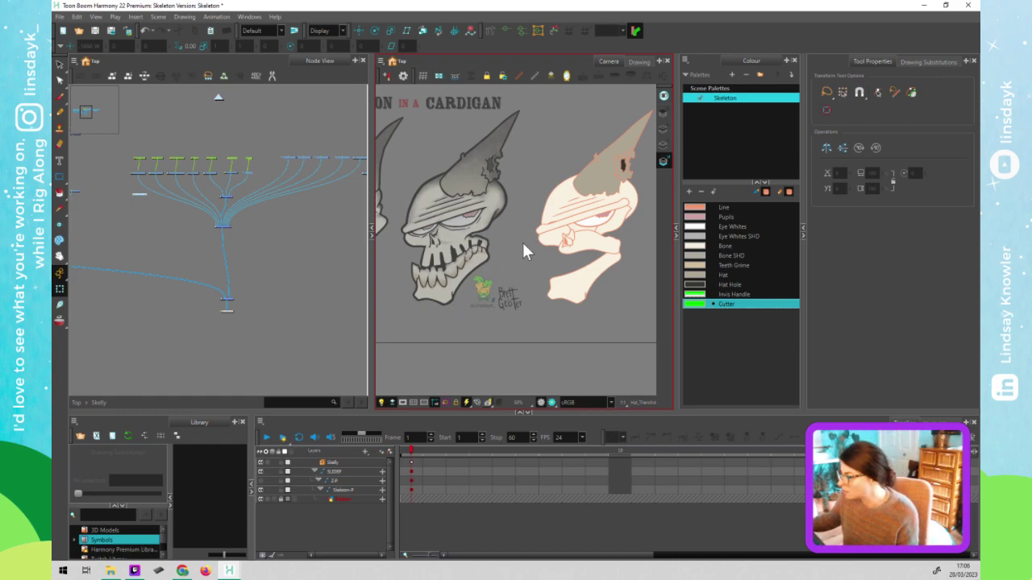
click(553, 235)
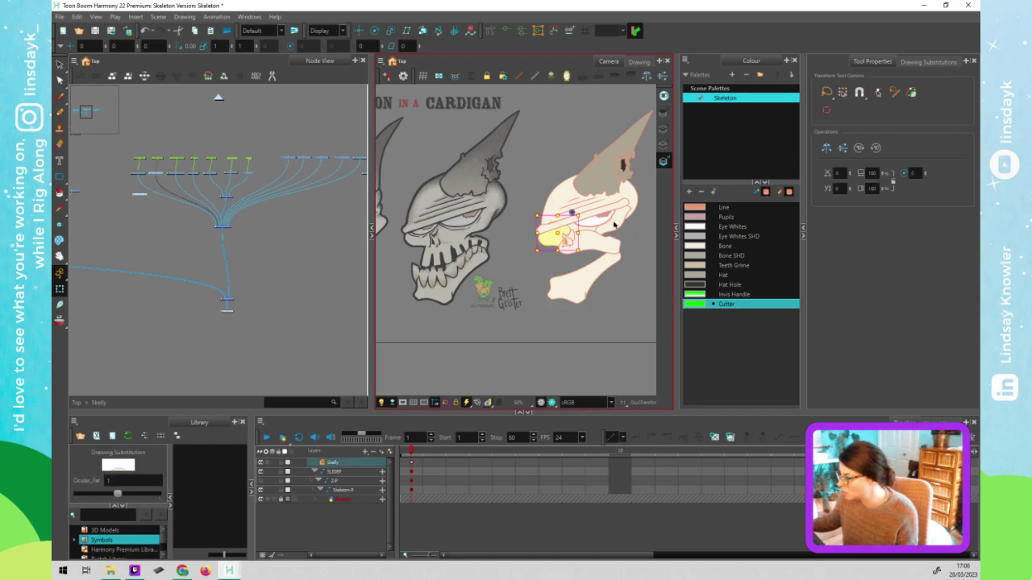
click(614, 226)
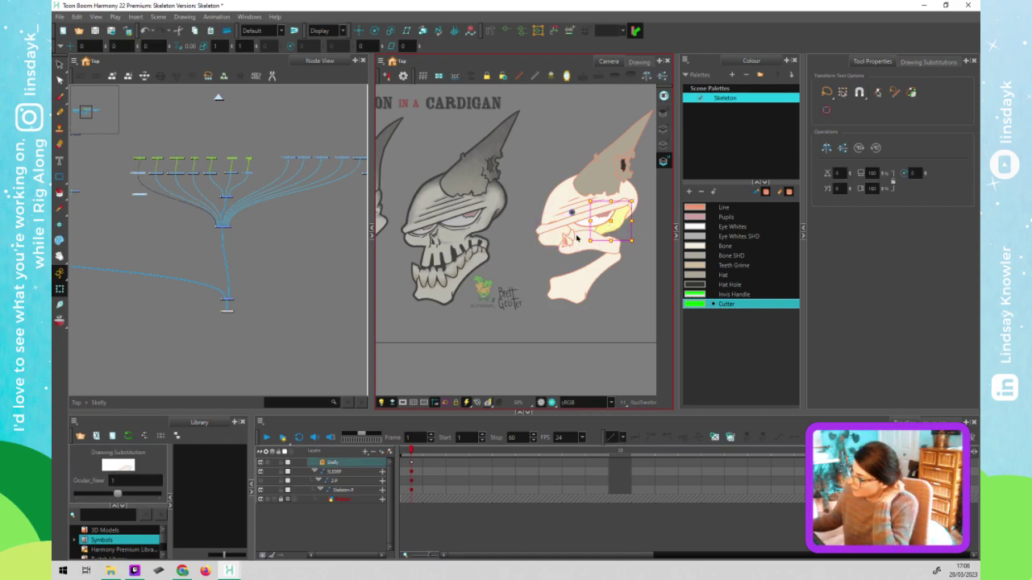
click(580, 250)
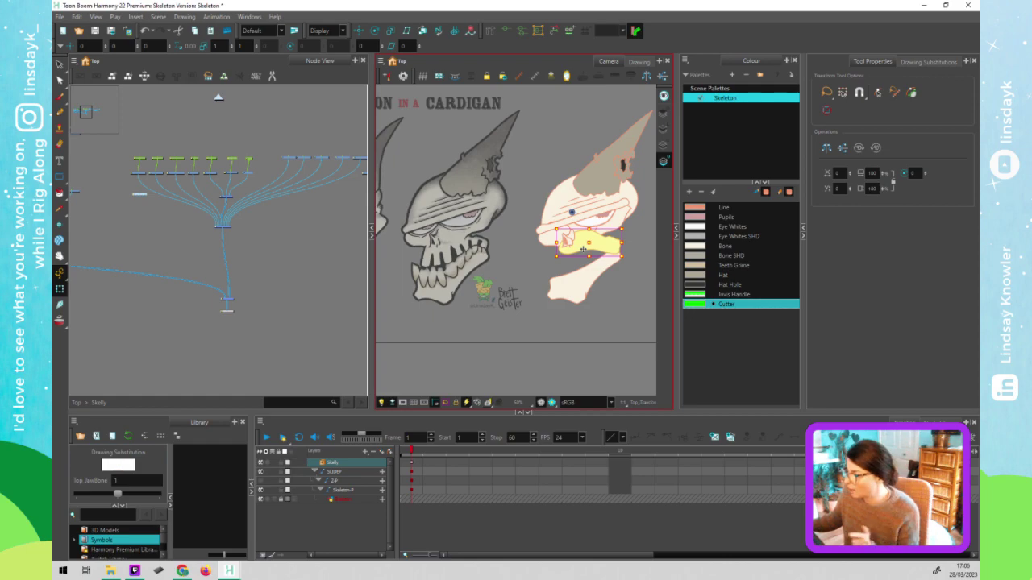
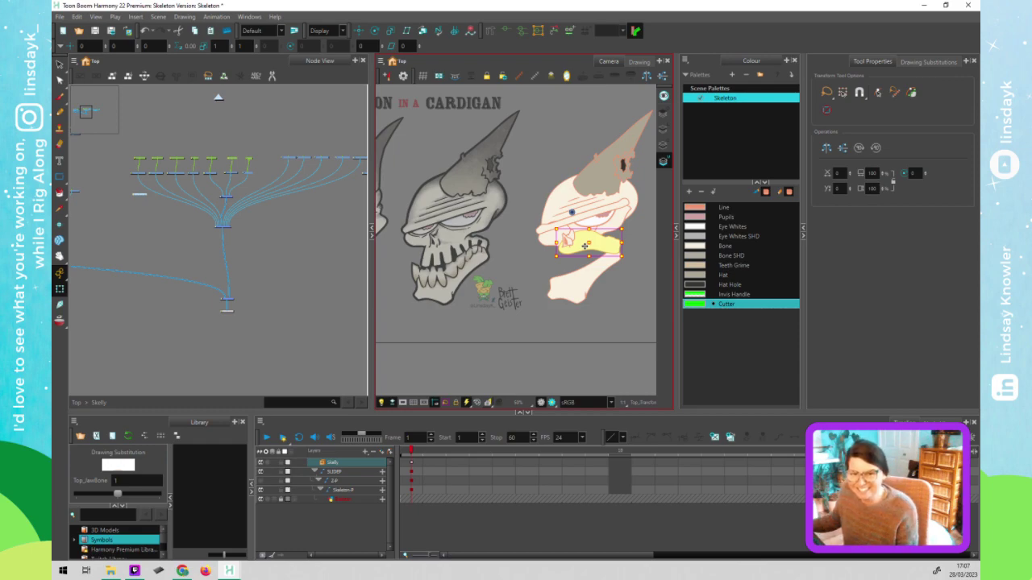
Examine which part of the head the Ocular_Near, Ocular_Far, Forehead_Crease and Skull drawing nodes each hold
click(265, 257)
scroll(193, 196, up, 1)
scroll(193, 188, up, 2)
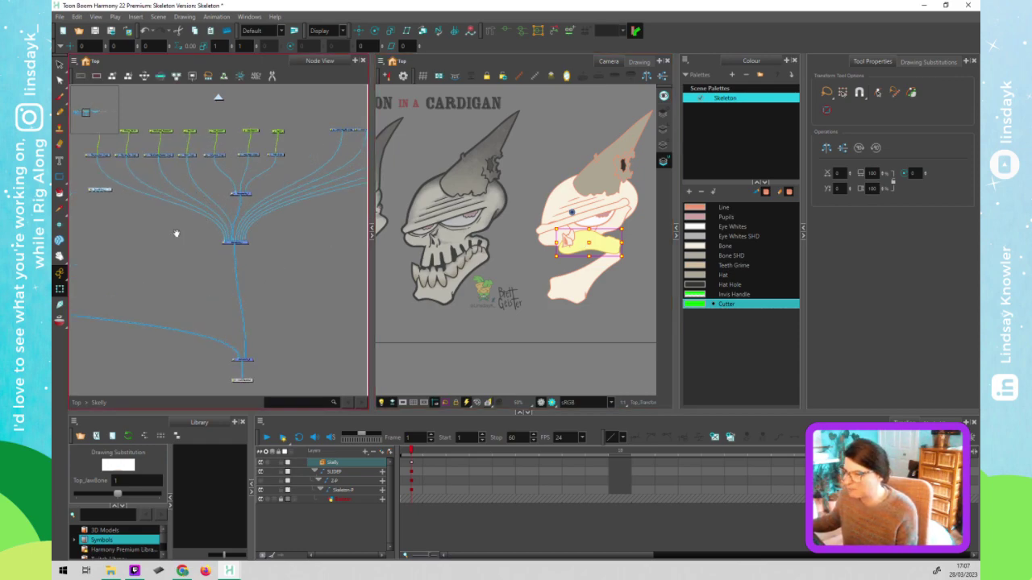
drag(149, 262, 202, 308)
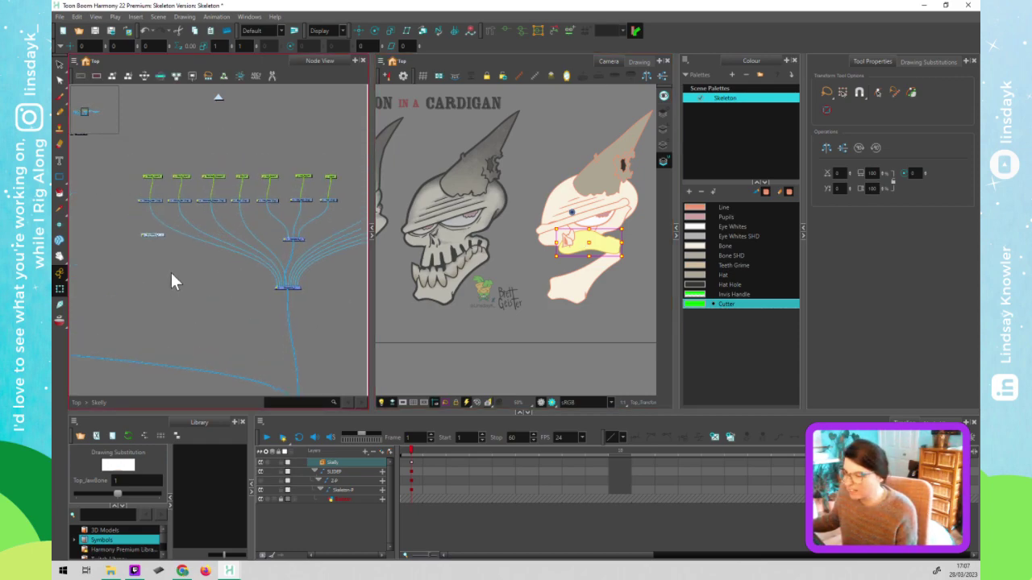
scroll(169, 272, up, 3)
scroll(142, 227, up, 2)
click(114, 154)
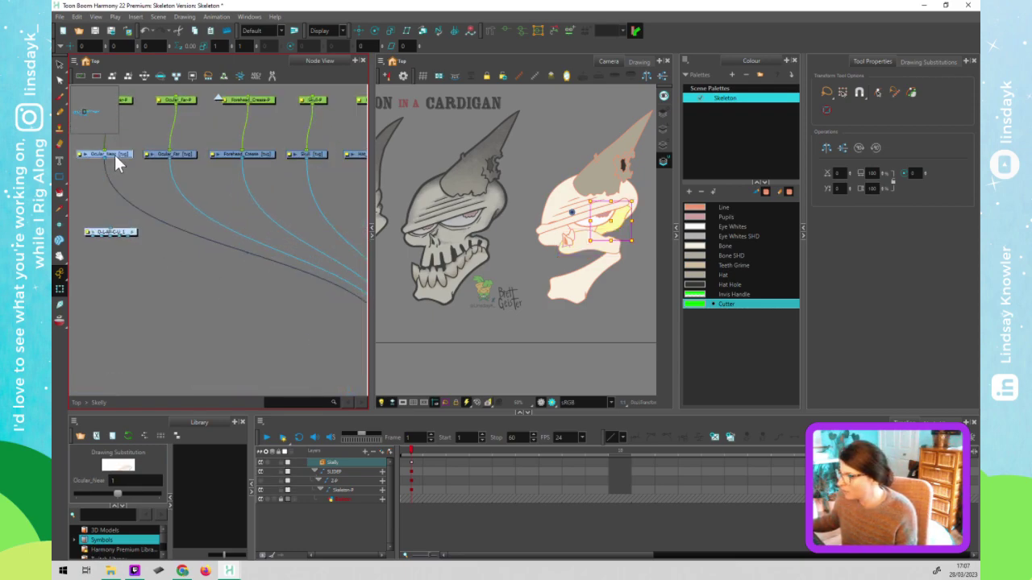
click(183, 156)
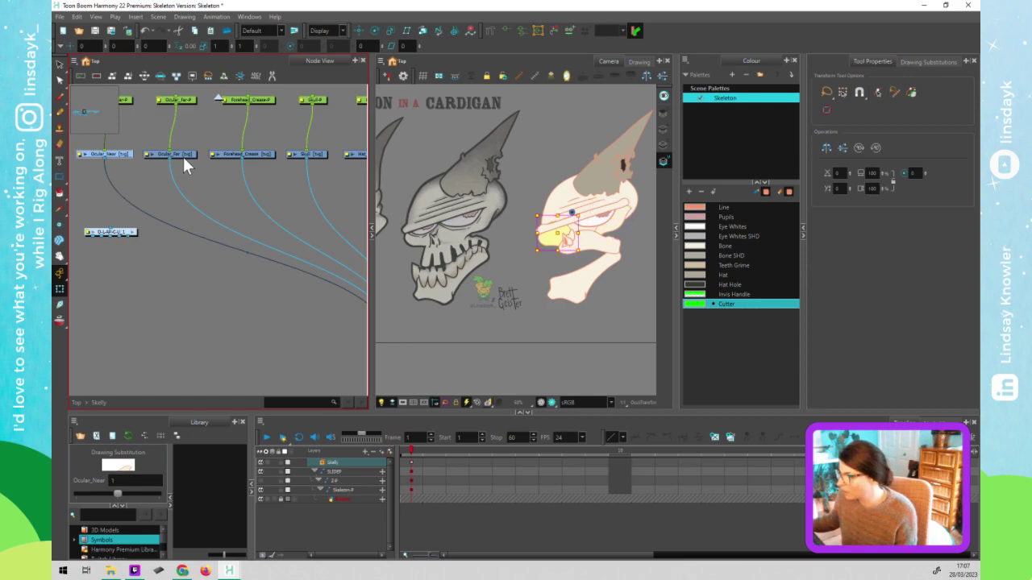
click(264, 154)
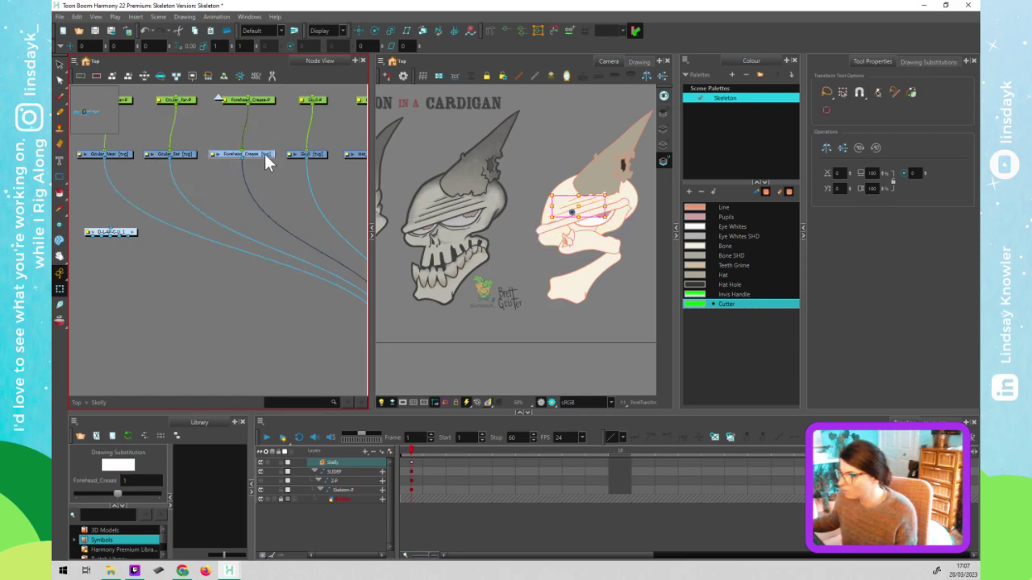
click(319, 161)
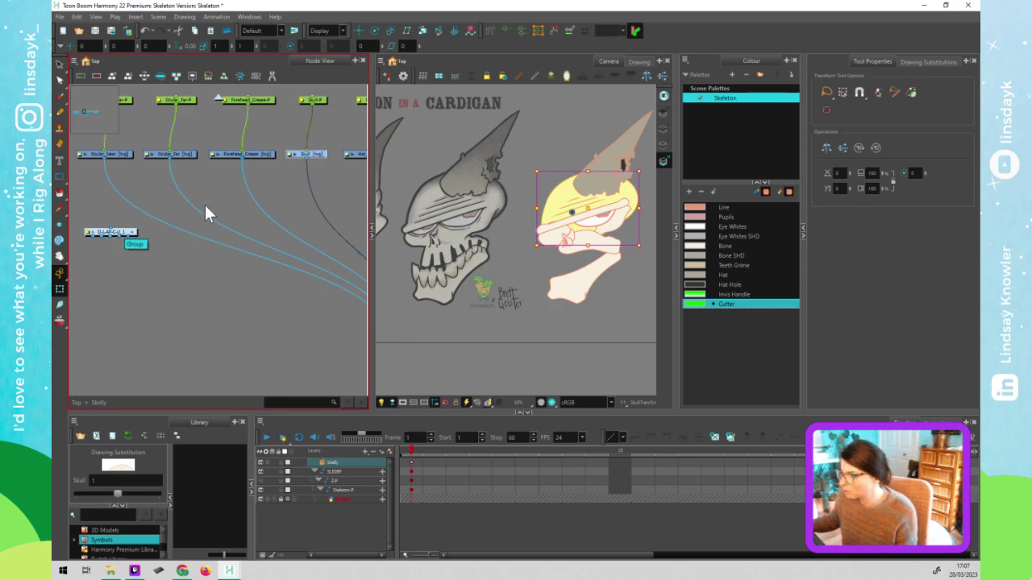
Insert the loose ocular cutter group into the connection below the Skull drawing node
click(631, 213)
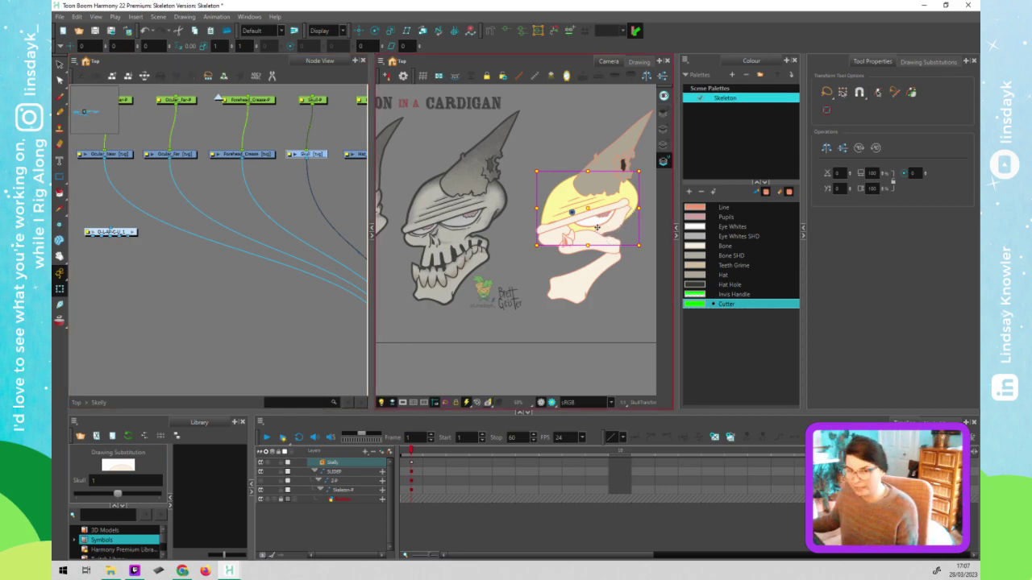
click(119, 233)
mouse_move(120, 234)
mouse_down()
mouse_move(326, 179)
mouse_move(325, 189)
mouse_up()
Check the near ocular piece and paste another copy of the cutter group below the Ocular_Far drawing node
click(618, 230)
click(601, 233)
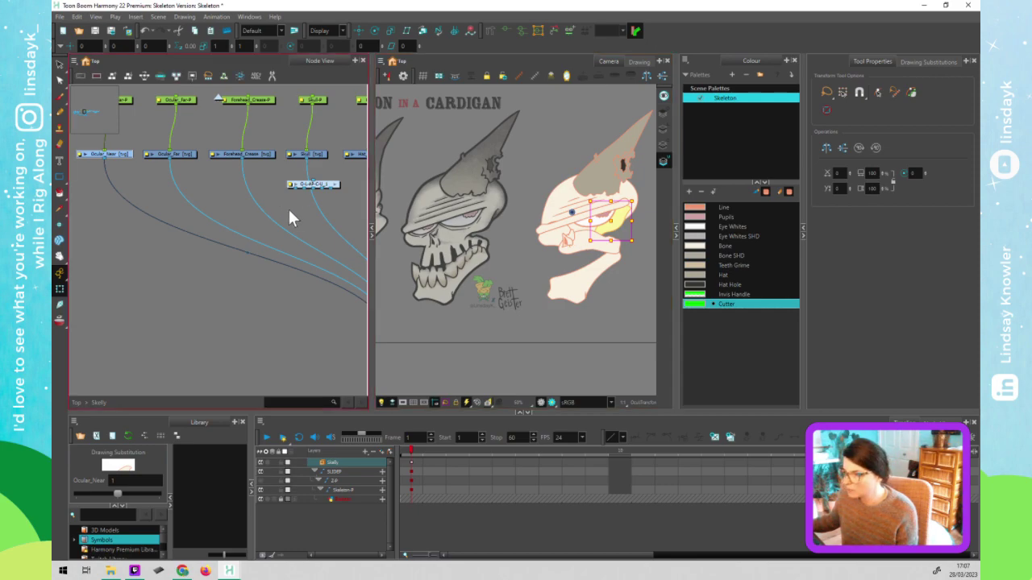
click(201, 209)
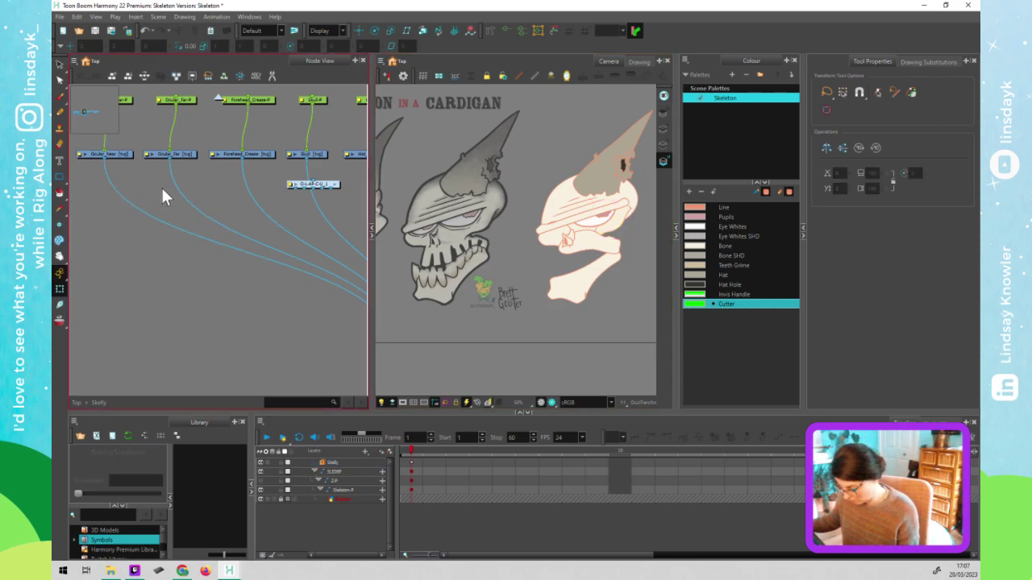
key(ctrl+v)
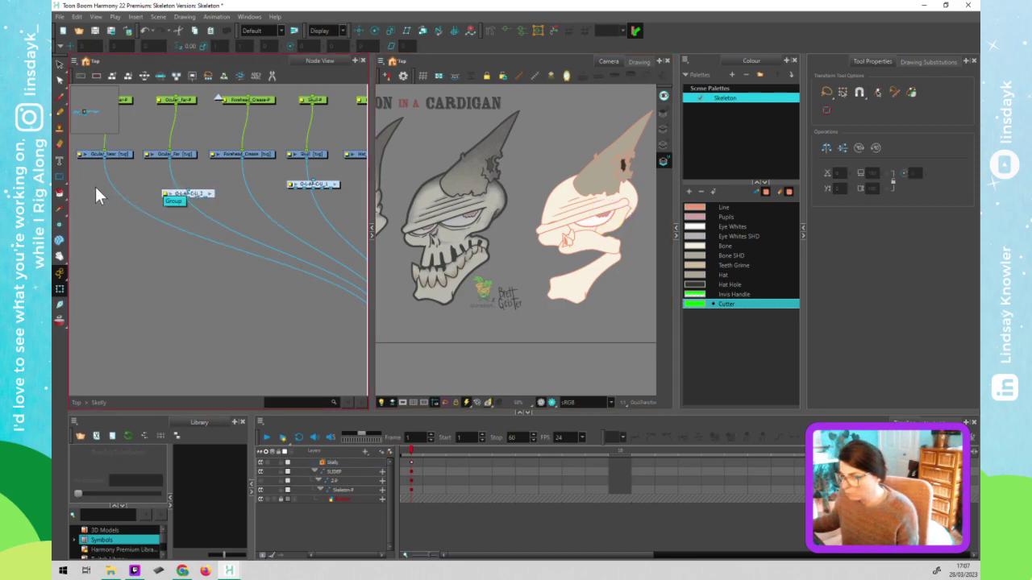
Paste copies of the cutter group below the Ocular_Near and Top_JawBone drawing nodes
key(ctrl+v)
drag(261, 213, 291, 212)
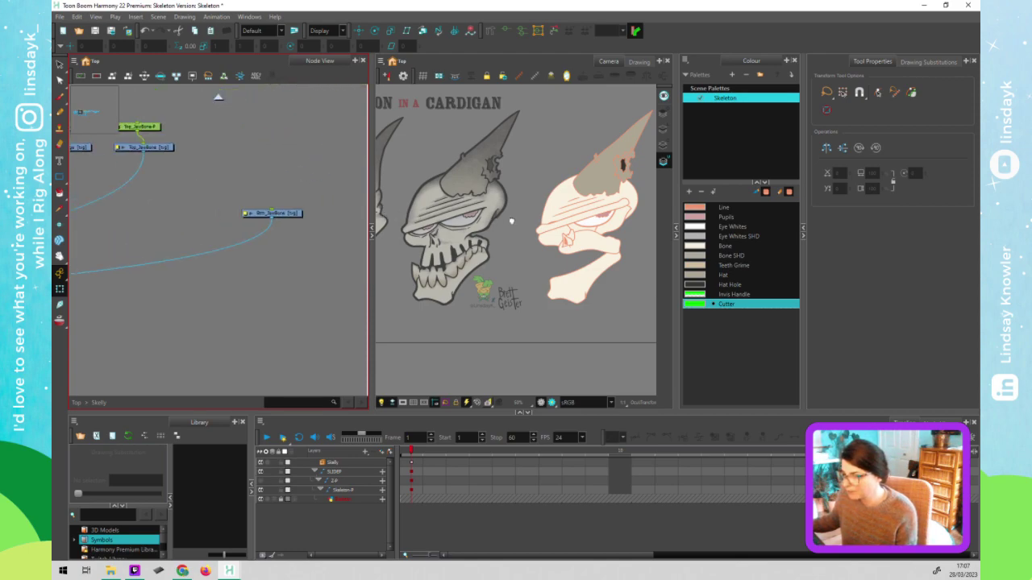
drag(195, 233, 297, 230)
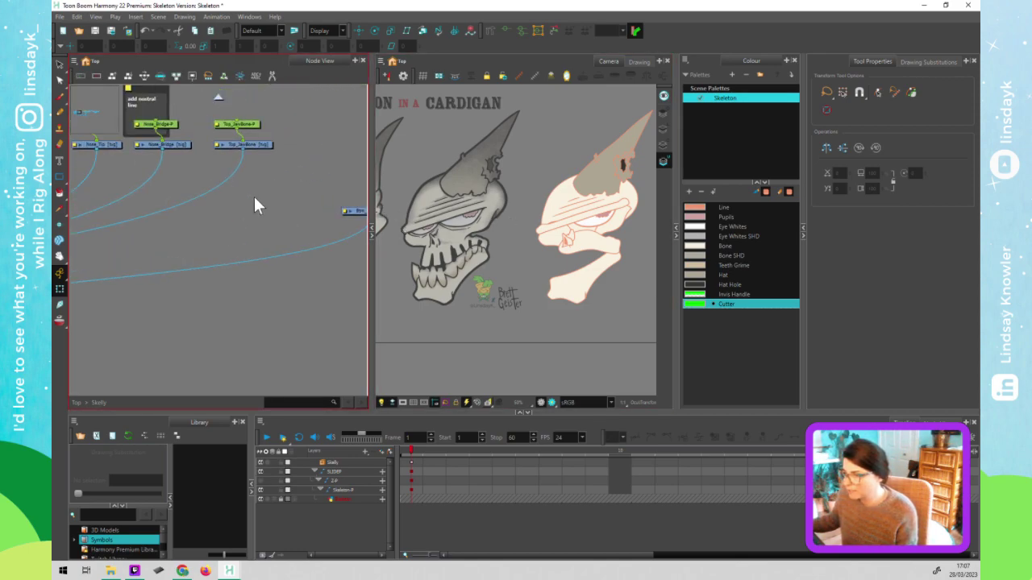
key(ctrl+v)
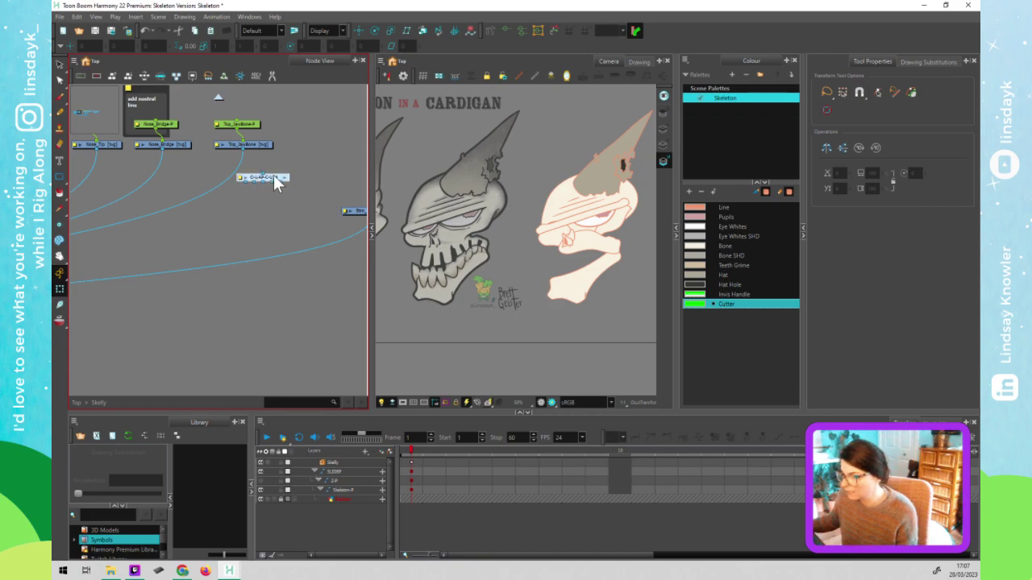
drag(302, 196, 127, 186)
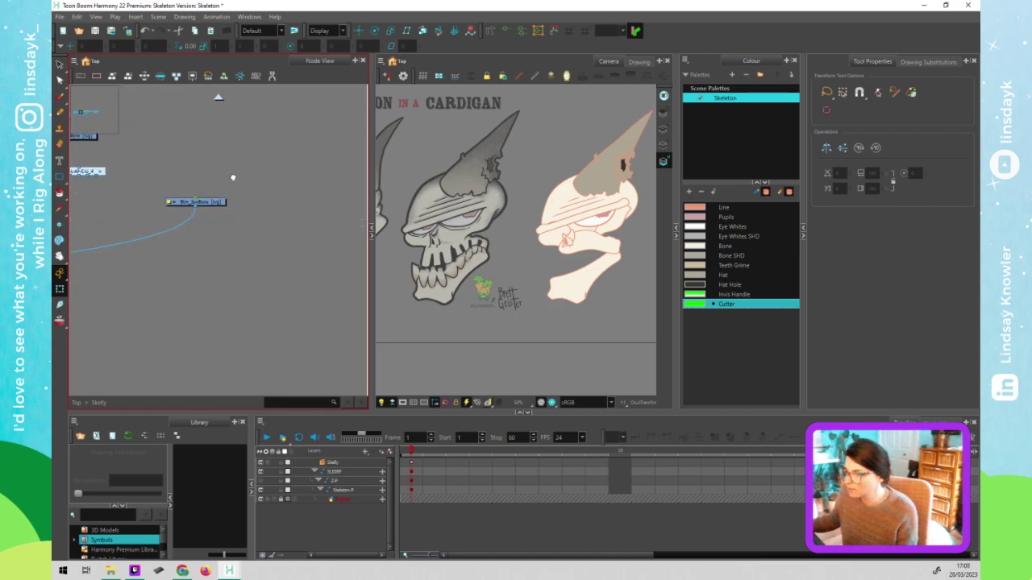
Disable the Nose_Hole, Nose_Tip and Nose_Bridge drawing nodes
drag(363, 200, 205, 236)
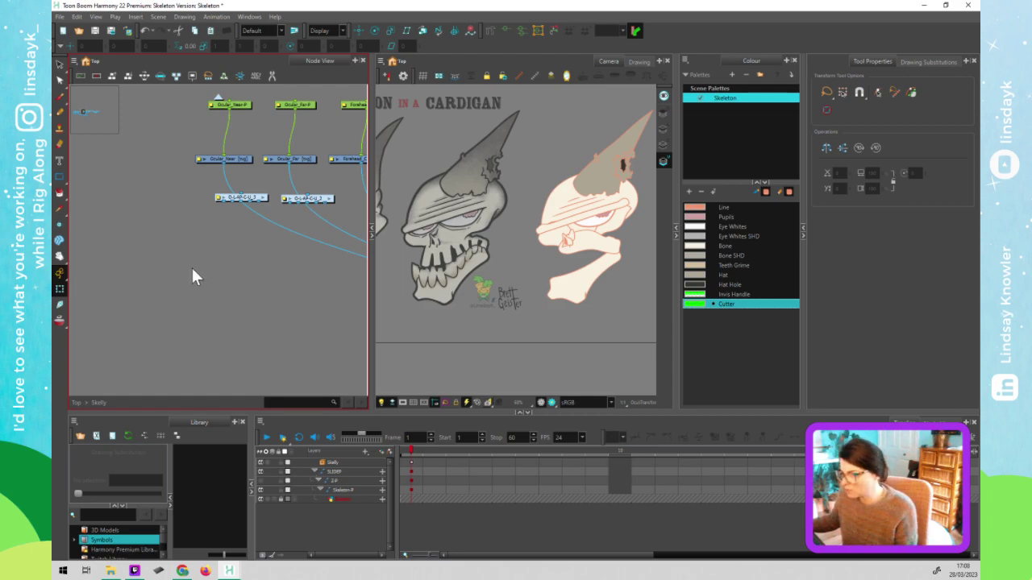
drag(191, 265, 715, 266)
drag(288, 225, 461, 225)
drag(227, 220, 305, 153)
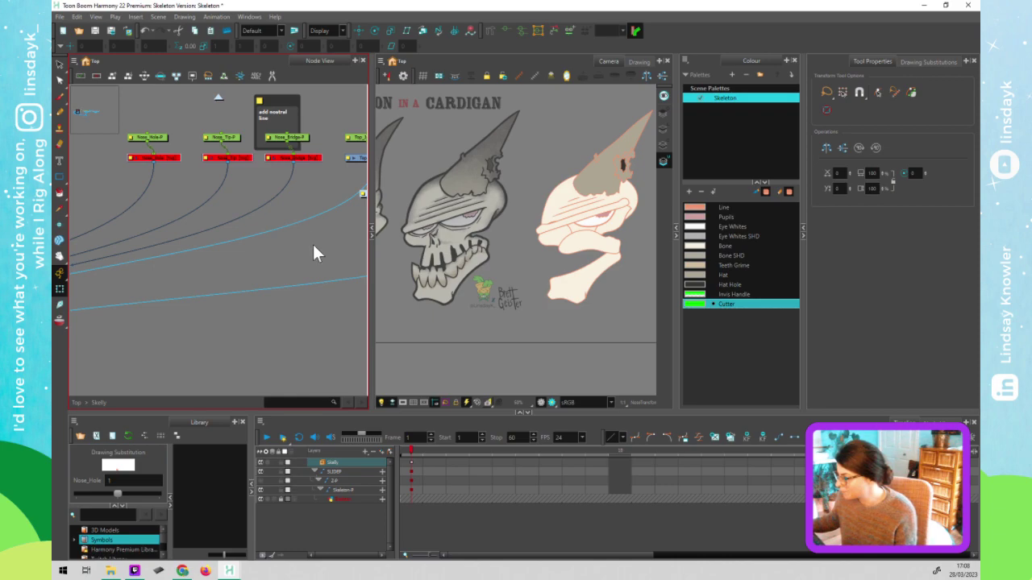
drag(334, 248, 56, 265)
drag(349, 246, 100, 255)
drag(281, 229, 56, 232)
Move the loose cutter group close beneath the Ocular_Near drawing node and select that drawing
drag(352, 259, 196, 226)
drag(77, 214, 297, 223)
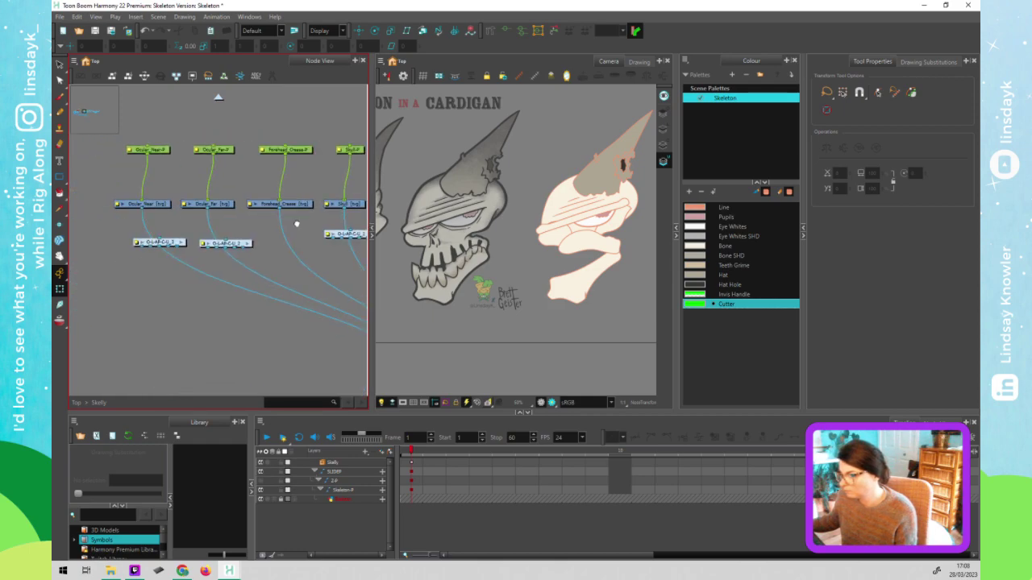
drag(174, 227, 274, 221)
click(261, 198)
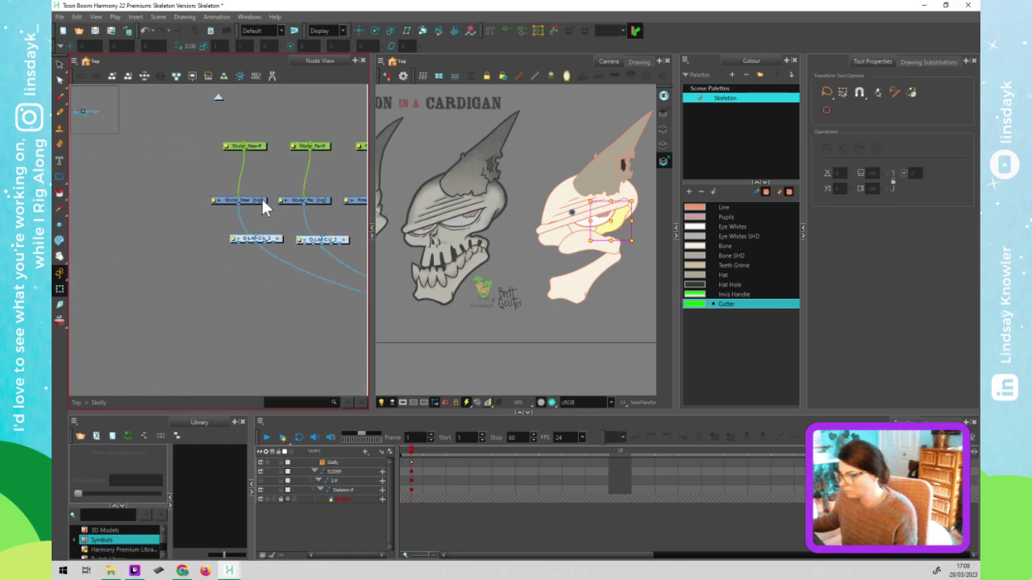
click(282, 214)
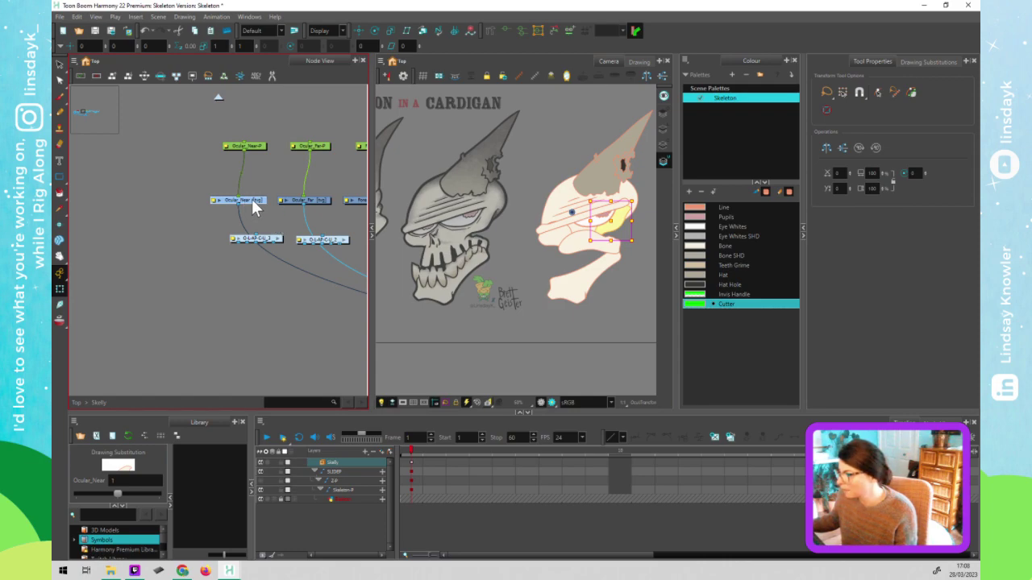
drag(252, 199, 196, 174)
drag(214, 221, 209, 197)
click(202, 176)
Examine the near ocular drawing's colour art, line art and overlay art layers one after another
click(598, 216)
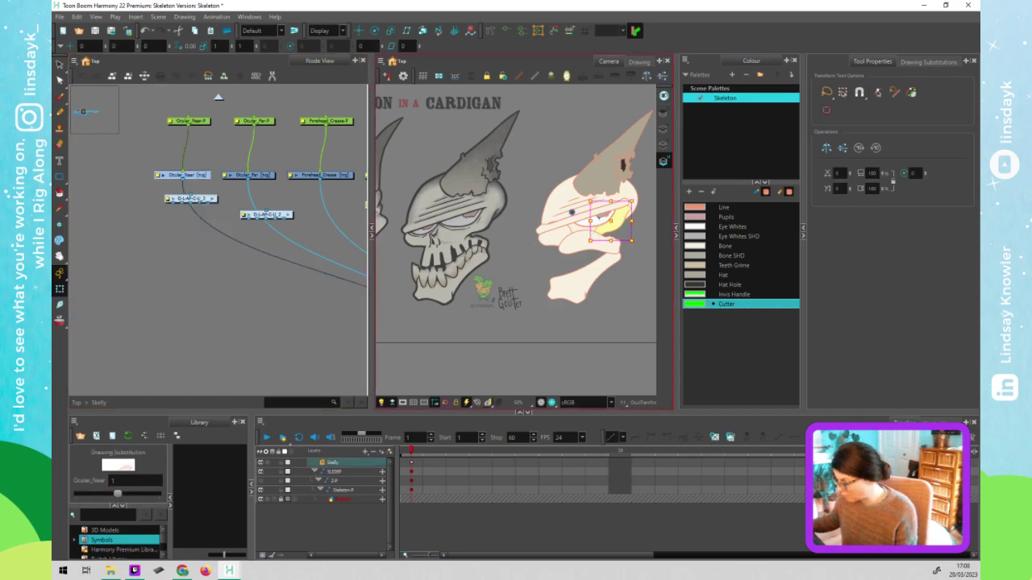
key(alt+s)
drag(619, 241, 548, 258)
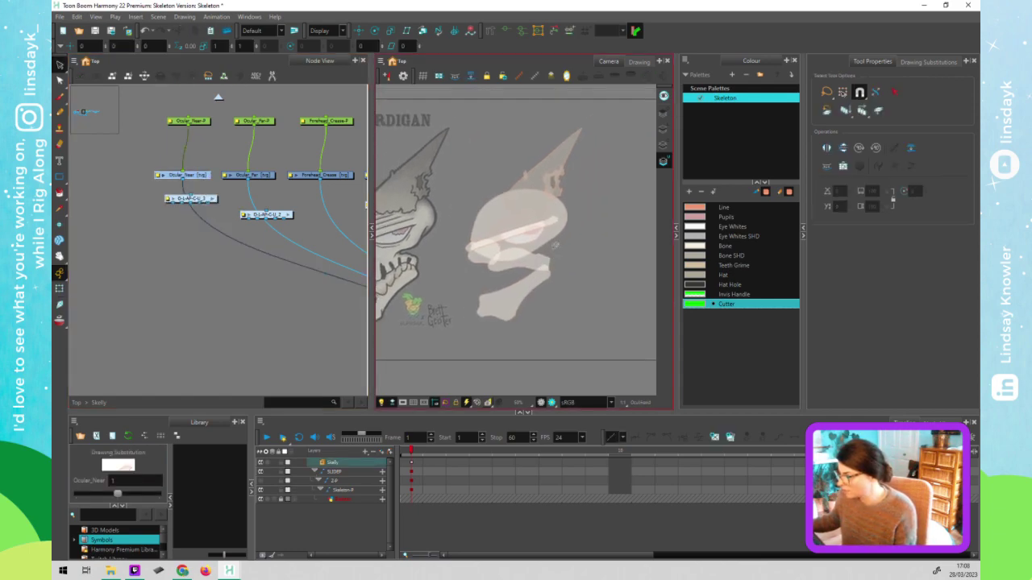
scroll(555, 244, up, 3)
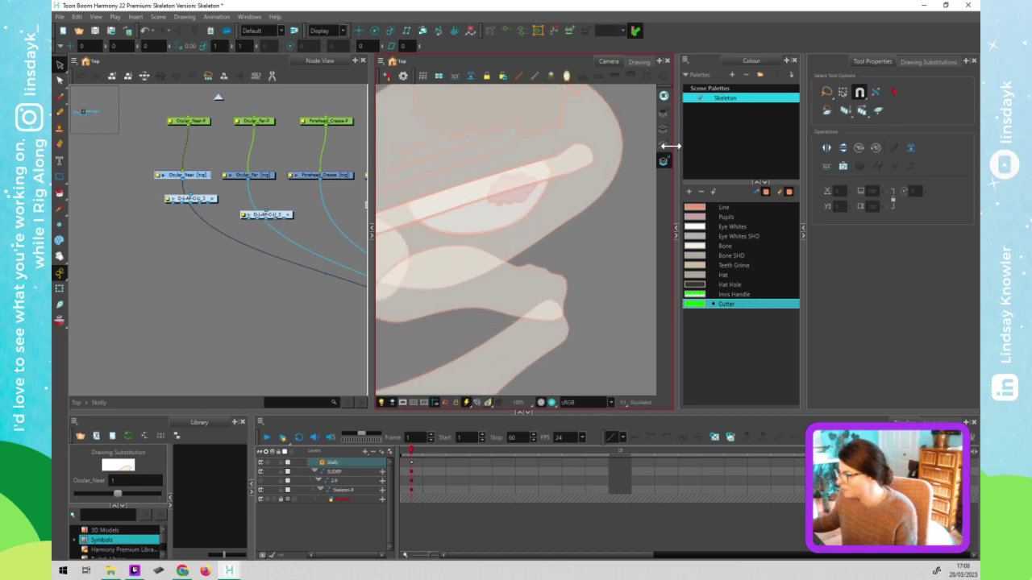
click(663, 146)
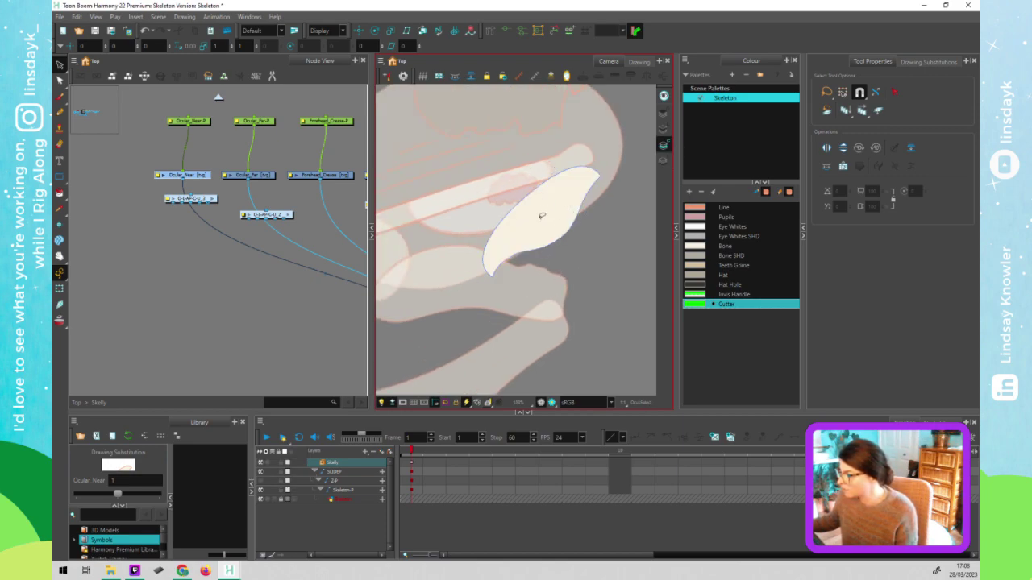
click(663, 129)
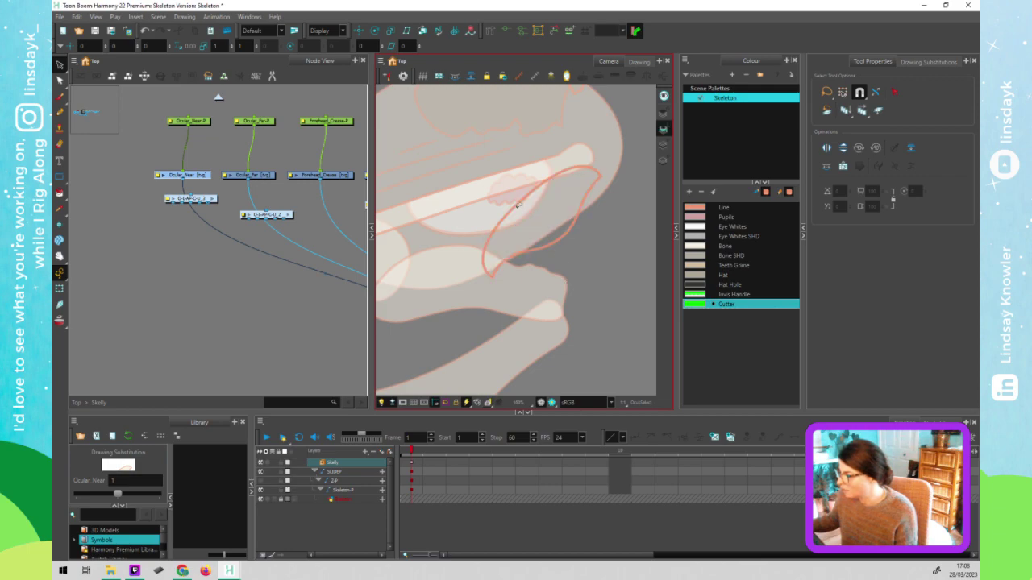
click(663, 112)
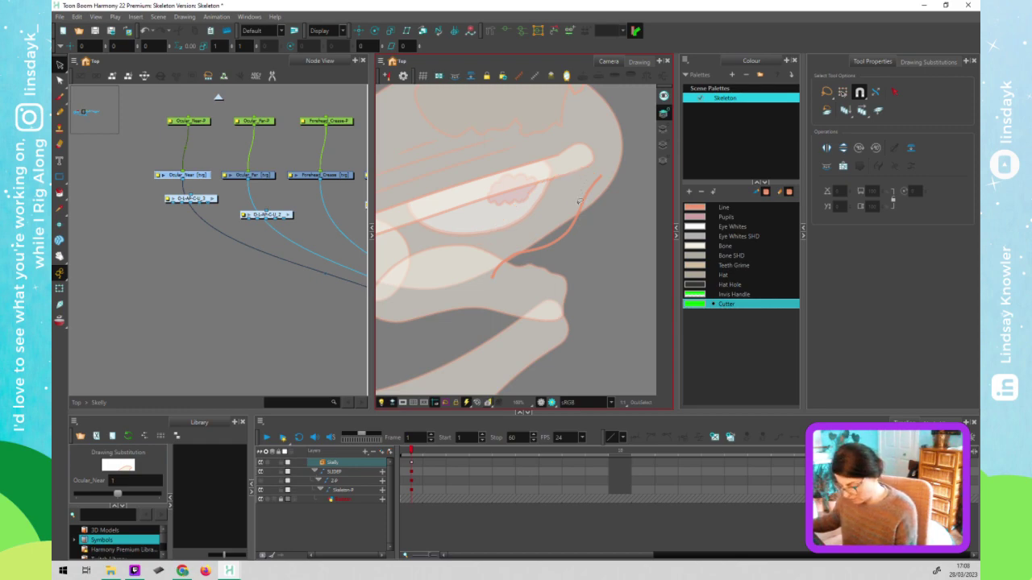
Refine the overlay line along the near ocular piece's outer edge at its end points with the Pencil Editor
scroll(584, 231, up, 2)
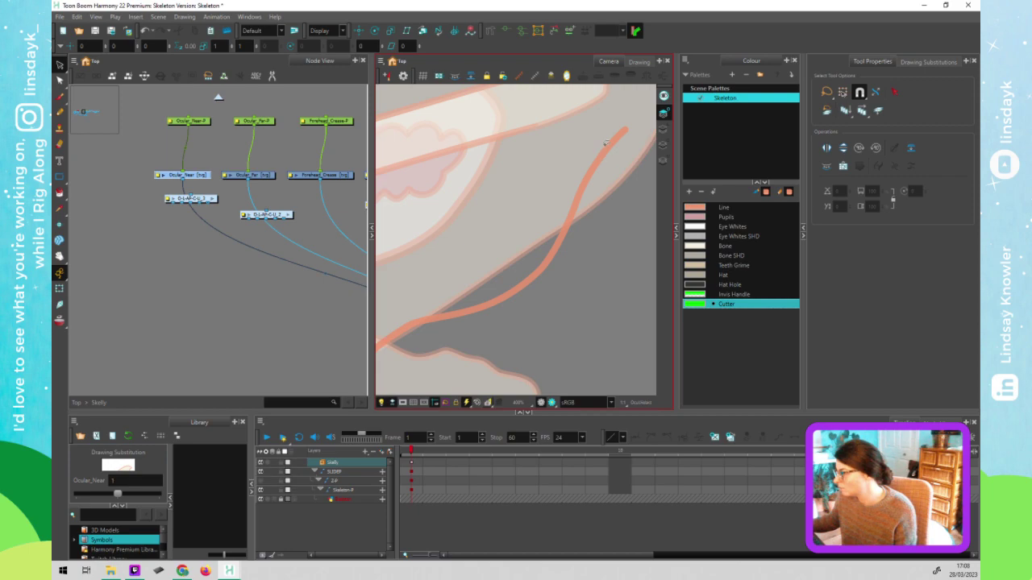
click(608, 148)
key(alt+q)
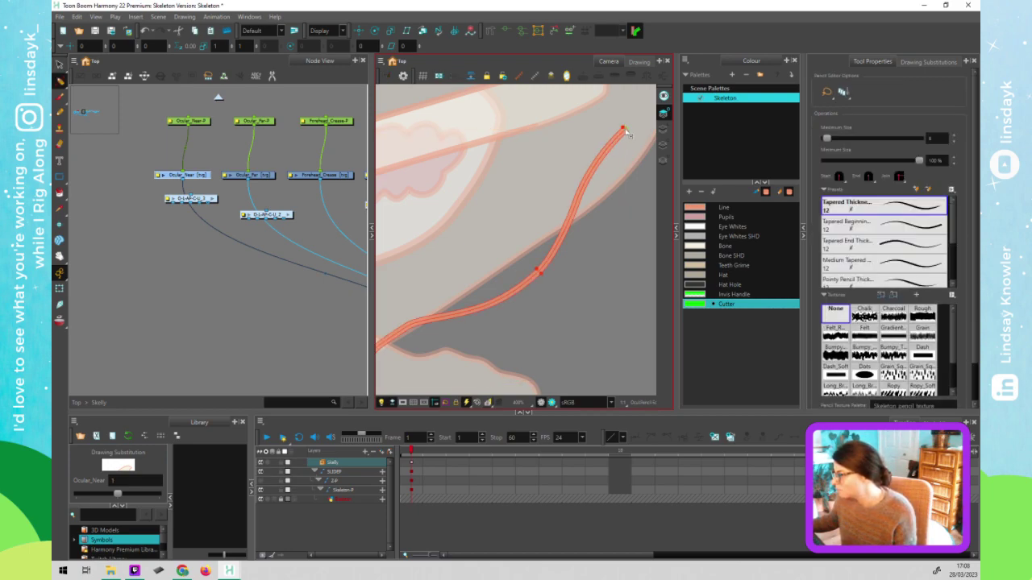
click(590, 168)
drag(524, 302, 569, 244)
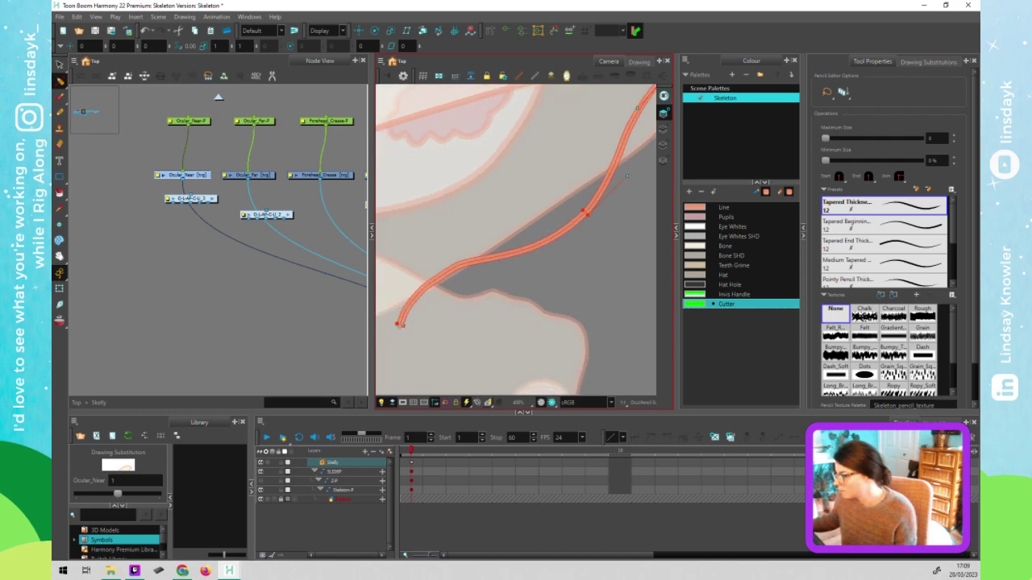
click(398, 325)
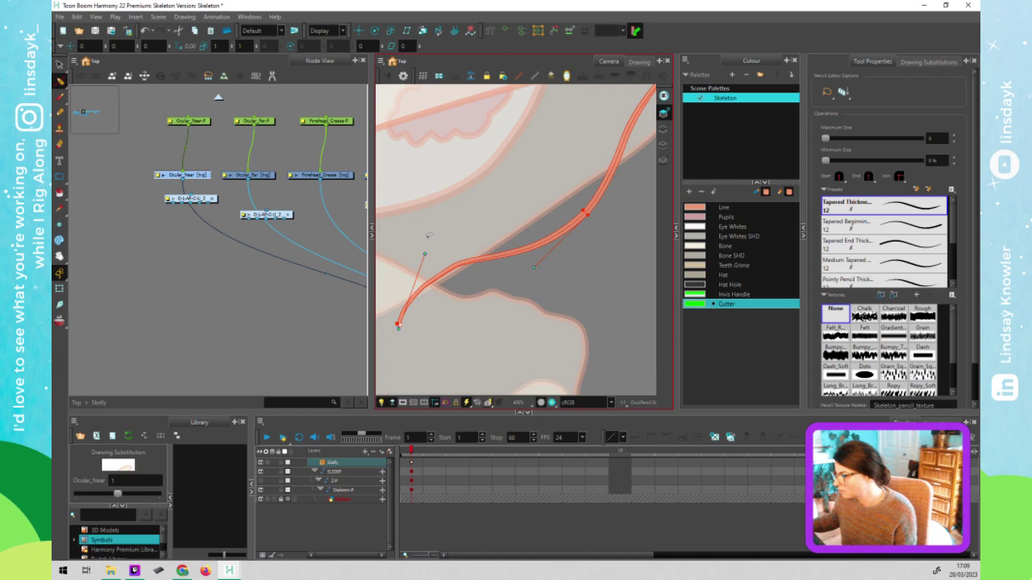
drag(427, 257, 433, 258)
scroll(487, 324, down, 2)
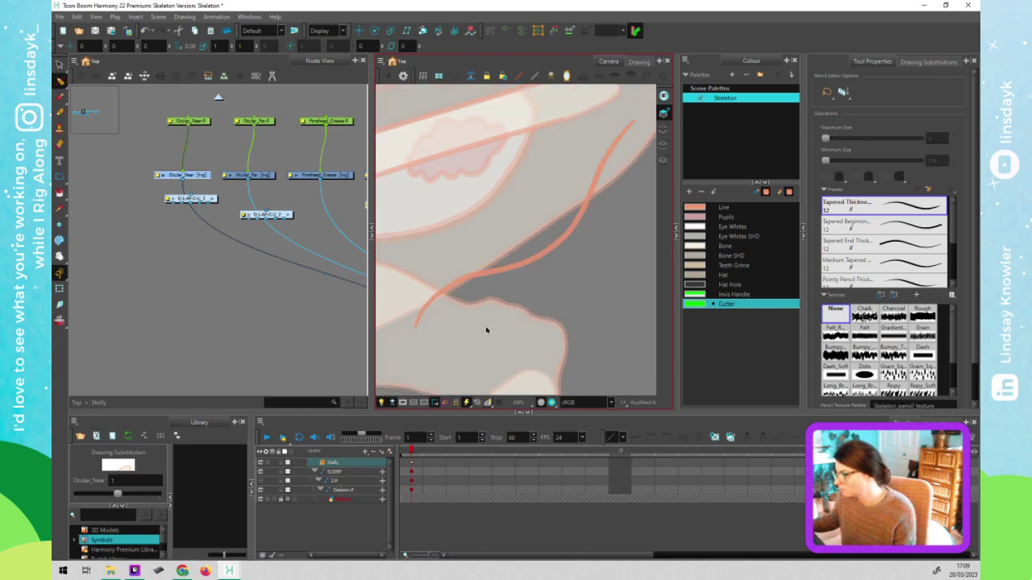
Return to the Transform tool and insert the cutter group into the connection below the Ocular_Near drawing node
key(shift+t)
key(Escape)
drag(539, 314, 604, 293)
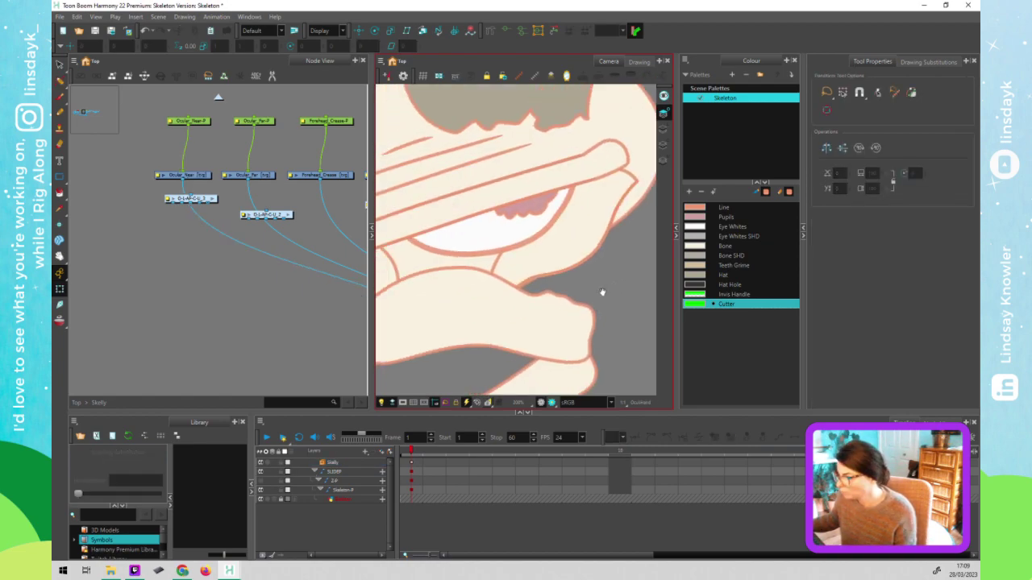
drag(208, 203, 195, 202)
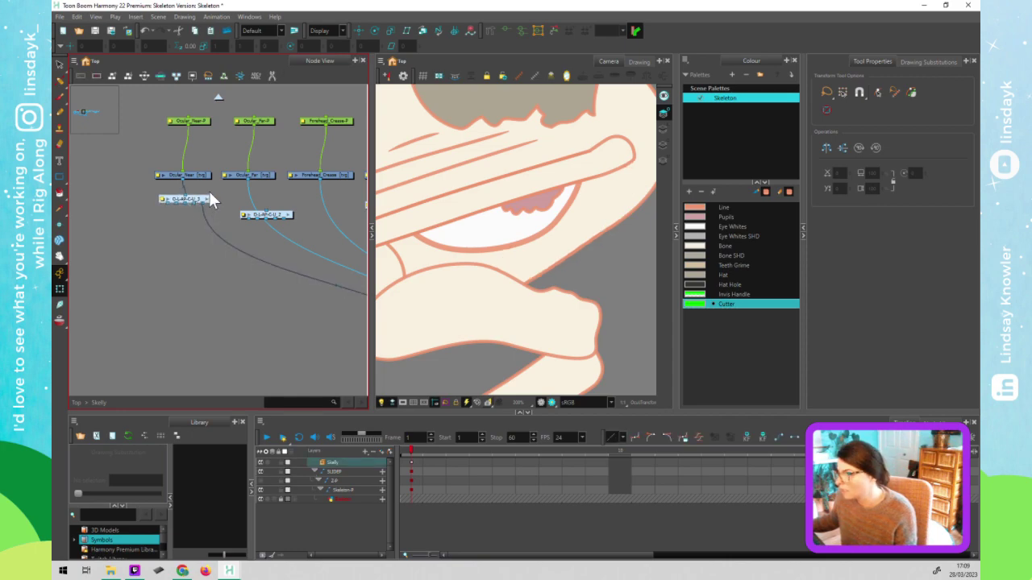
Connect the near ocular cutter group's remaining outputs to the main composite and reposition that composite
scroll(209, 242, down, 5)
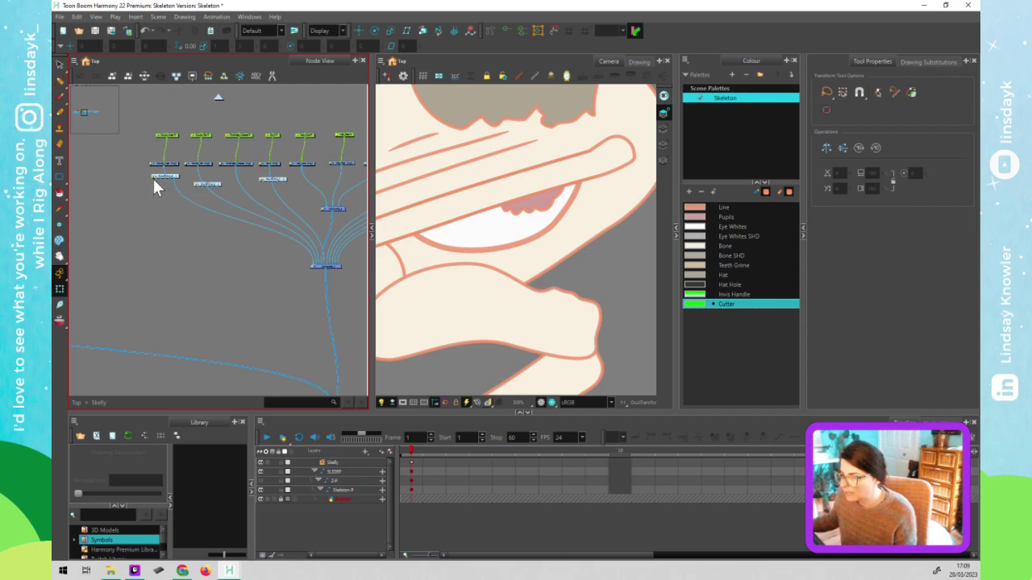
drag(154, 201, 300, 236)
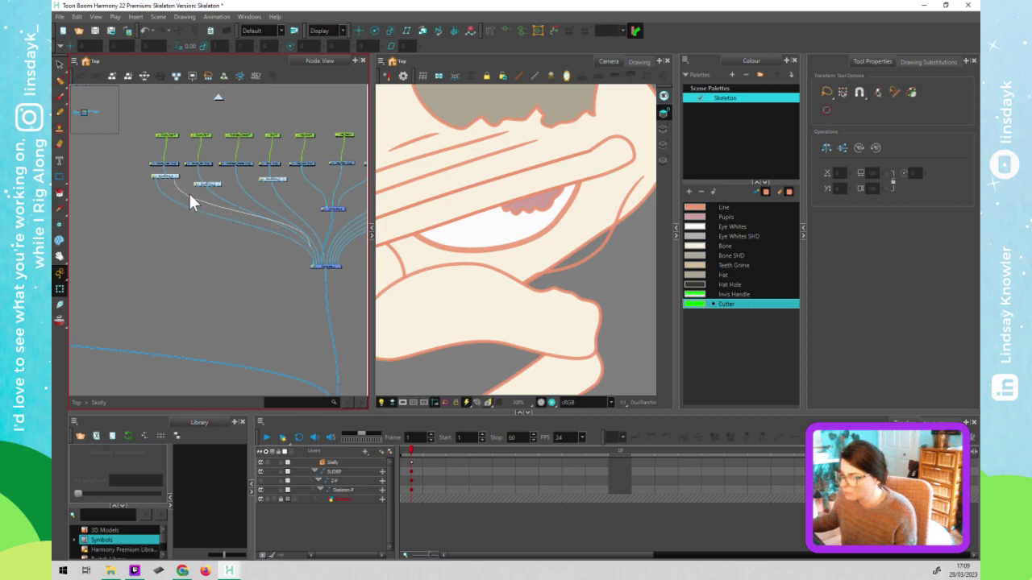
drag(159, 177, 315, 261)
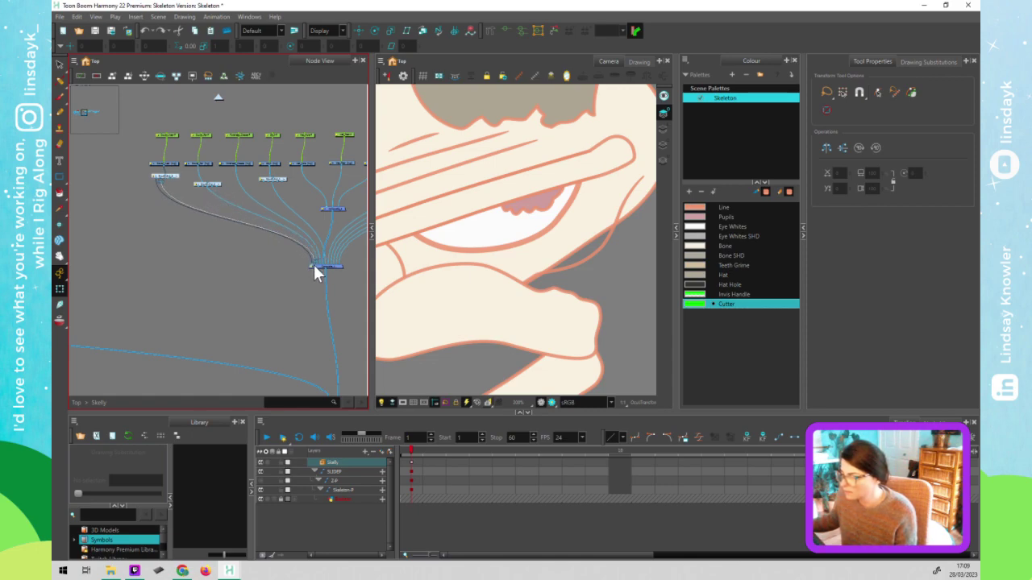
drag(172, 185, 186, 275)
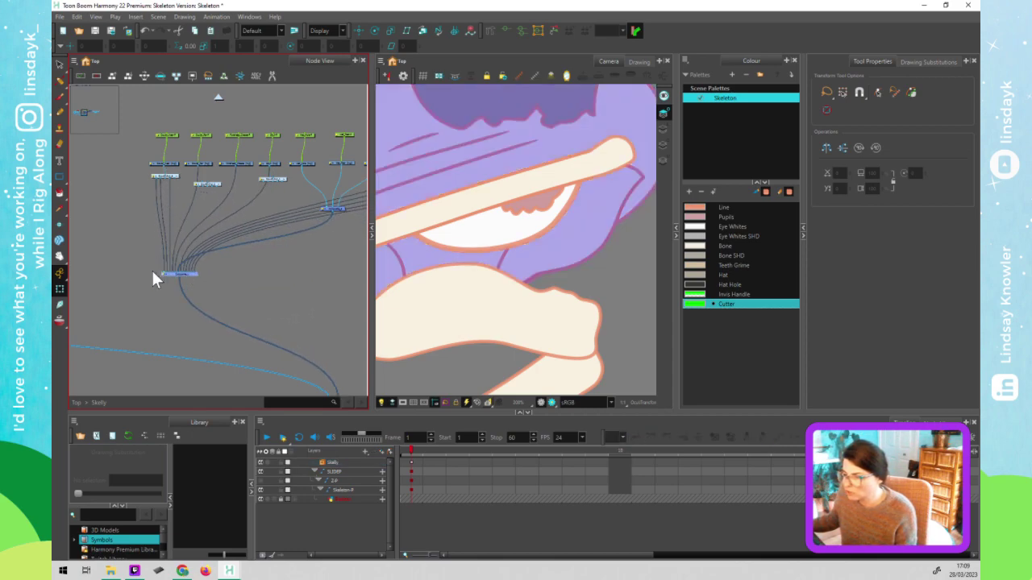
drag(197, 274, 286, 294)
click(249, 270)
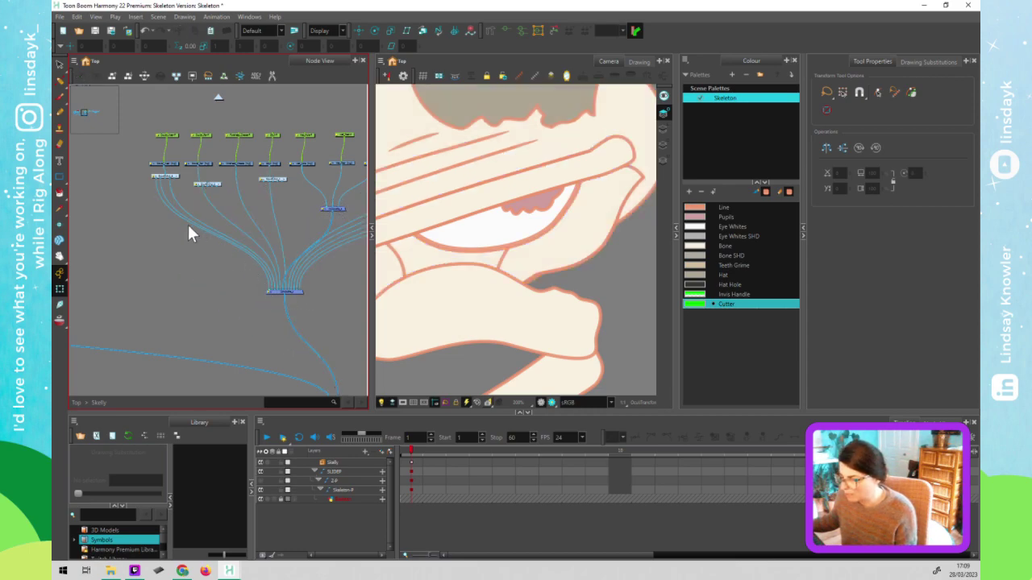
Undo the composite move and the near ocular cutter group's output connections
key(ctrl+z)
key(ctrl+z)
key(ctrl+z)
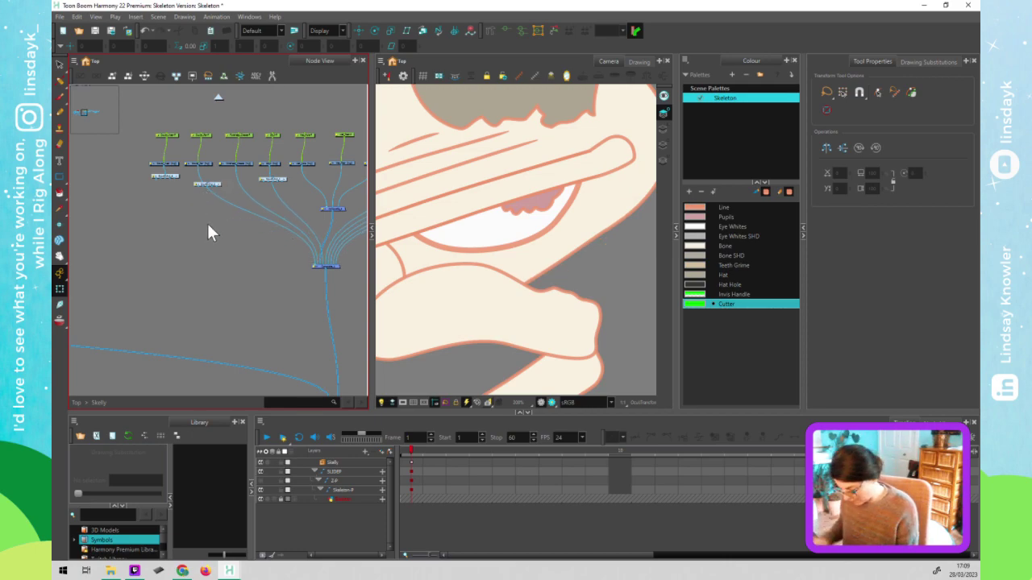
Paste a composite below the near ocular cutter group, feed the group's outputs into it and connect it to the main composite
key(ctrl+v)
drag(220, 225, 314, 270)
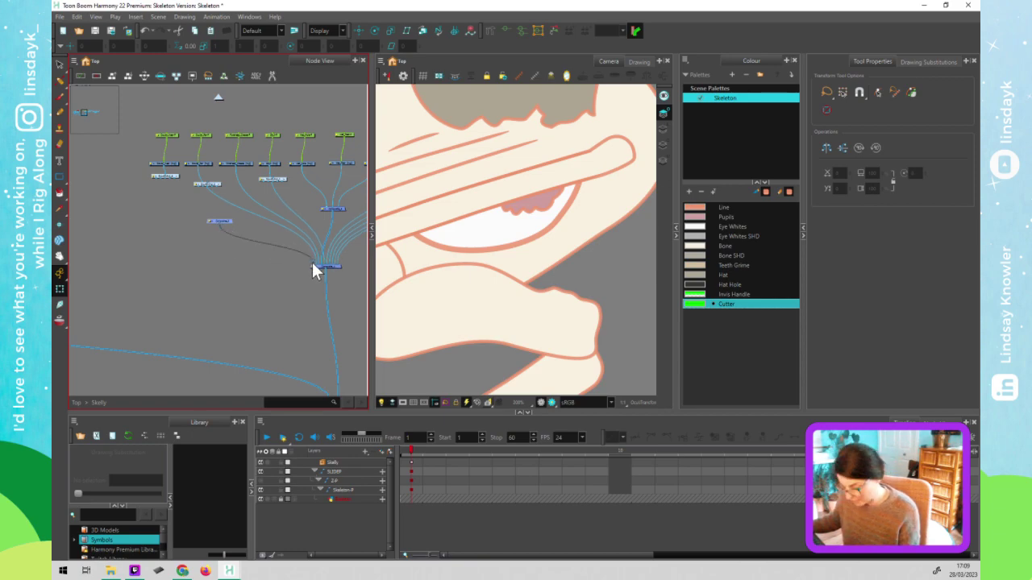
drag(219, 222, 165, 218)
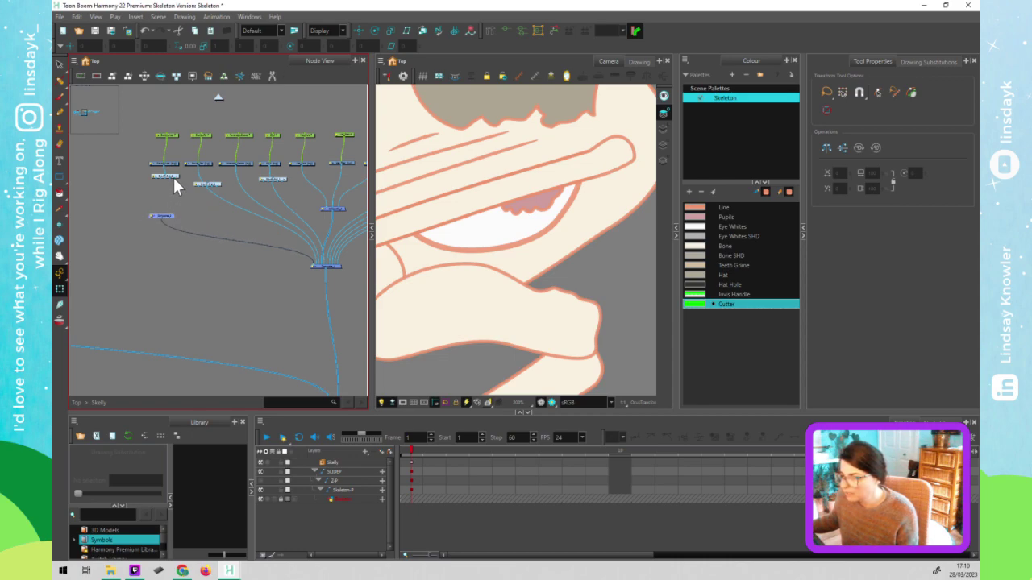
drag(156, 180, 165, 216)
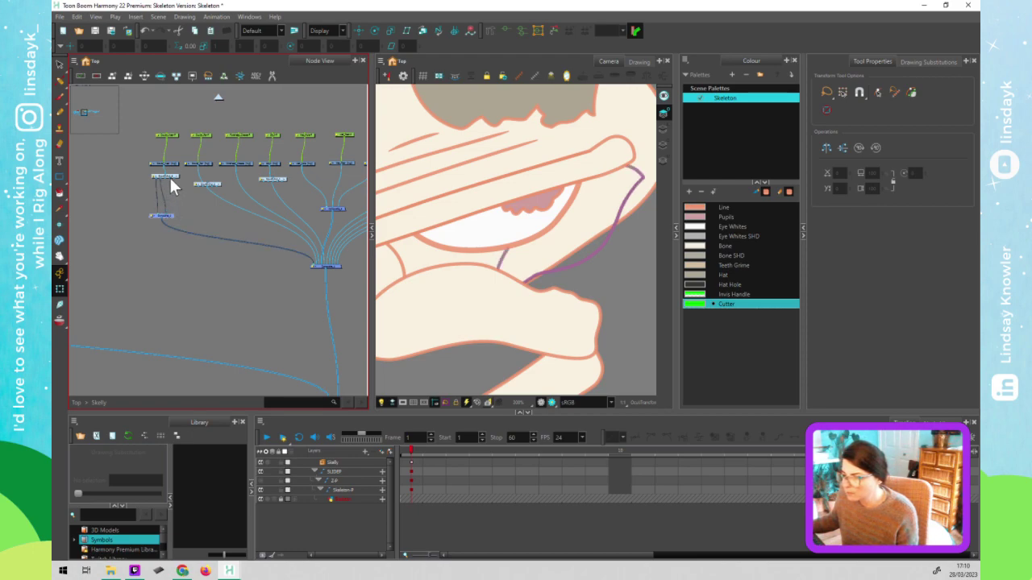
click(168, 216)
click(169, 212)
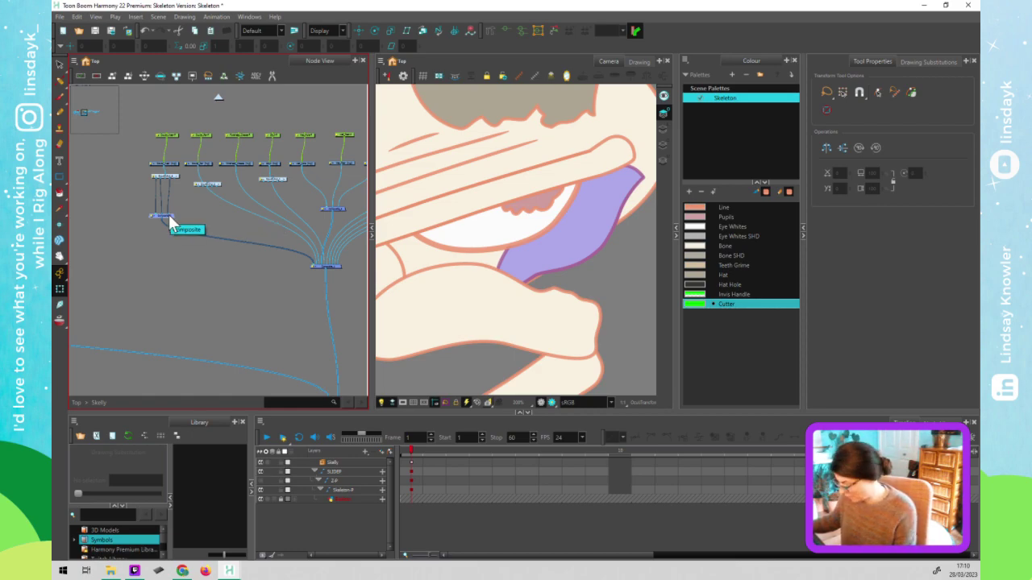
Pull the extra composite aside and connect the near ocular cutter group's outputs directly to the main composite
drag(161, 216, 137, 226)
click(152, 245)
drag(167, 183, 283, 232)
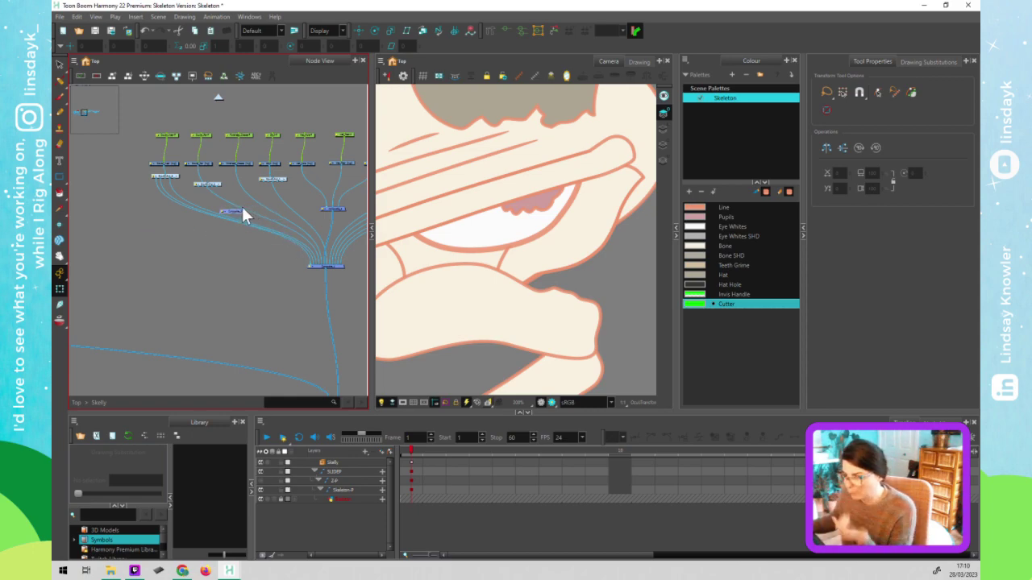
Place the spare composite below the far ocular cutter group and connect the group's outputs into it
double_click(241, 207)
mouse_move(249, 209)
mouse_down()
mouse_move(211, 208)
mouse_move(209, 173)
mouse_up()
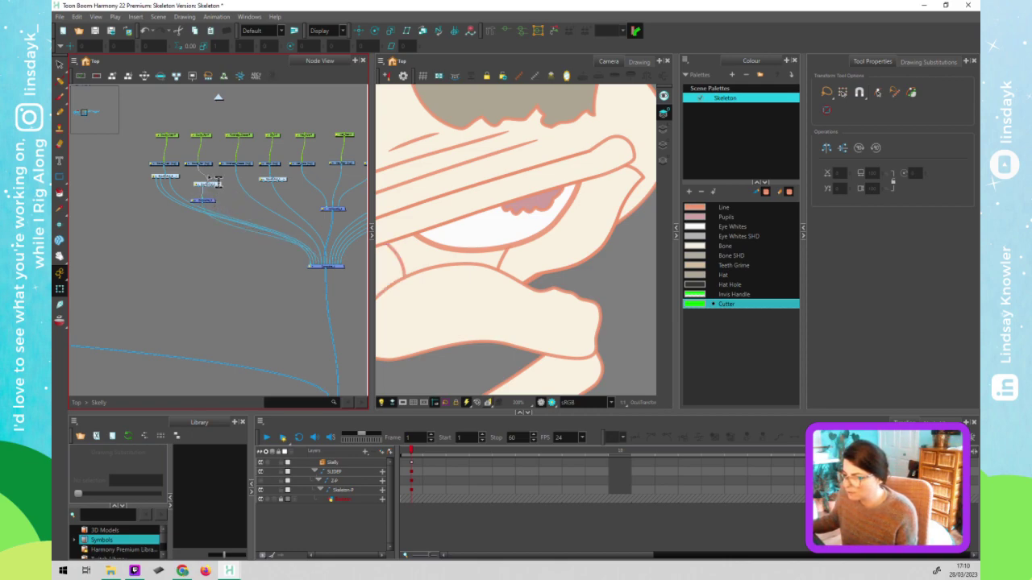
click(209, 177)
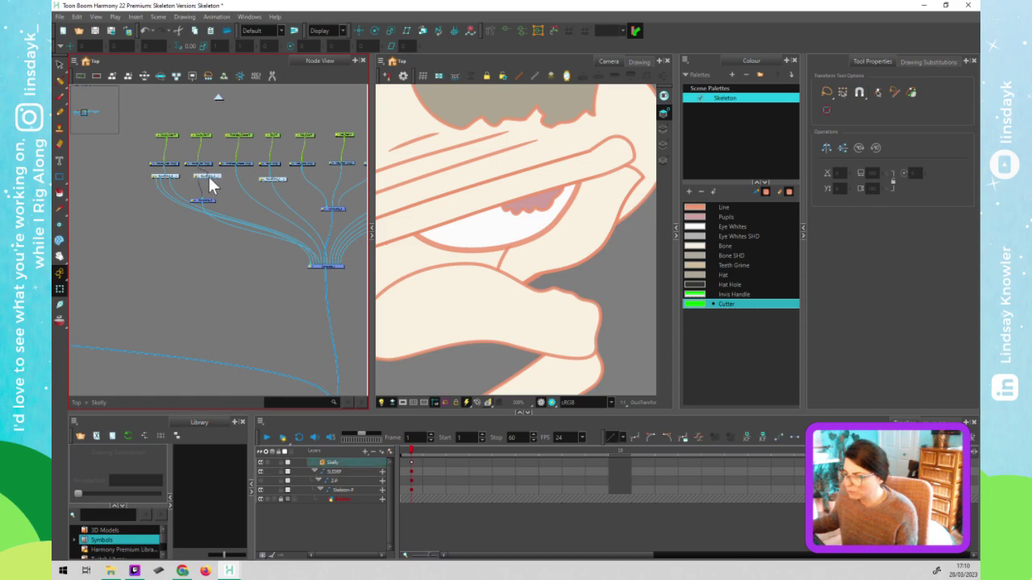
double_click(213, 175)
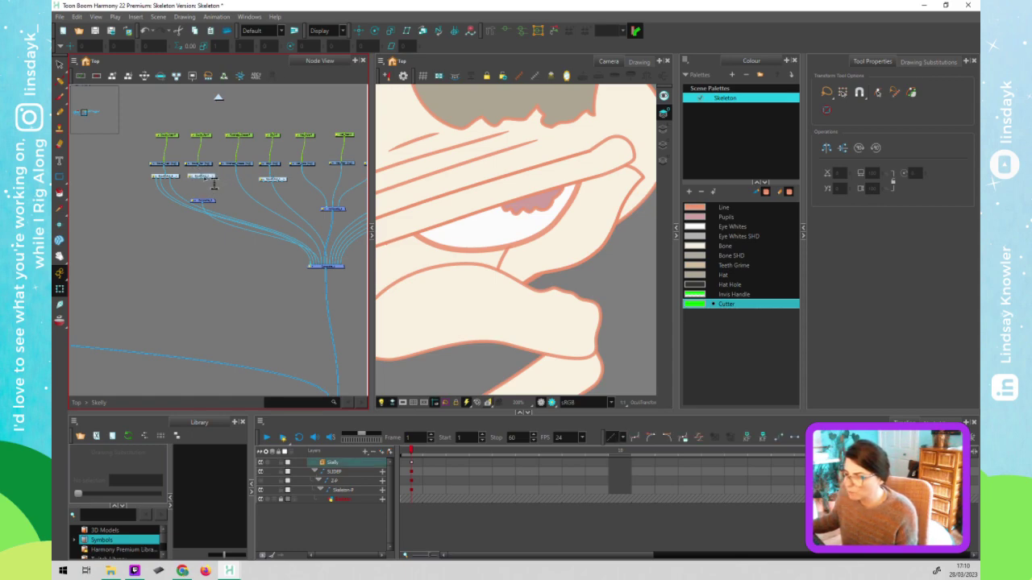
click(199, 168)
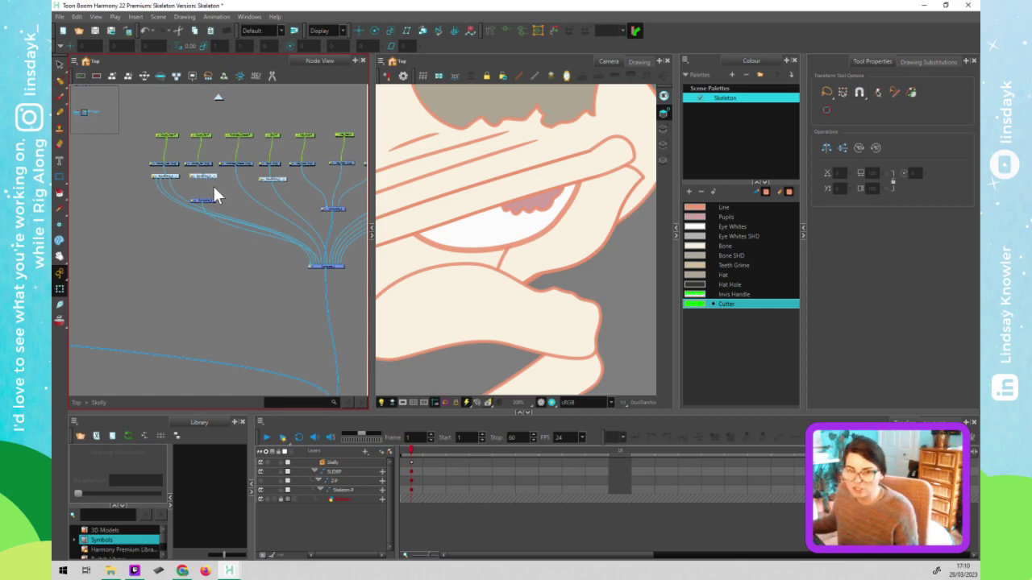
click(203, 174)
click(200, 202)
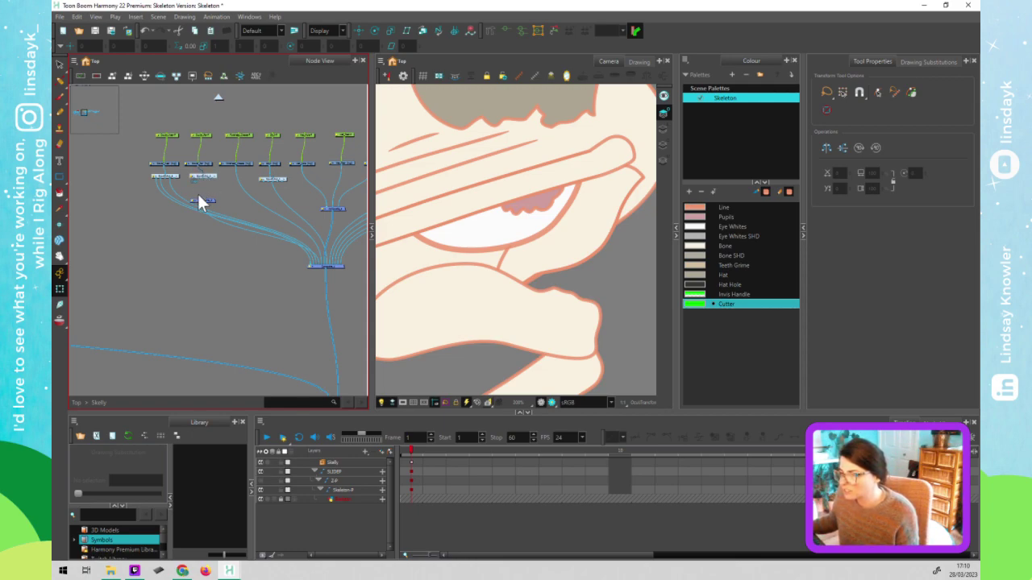
click(197, 179)
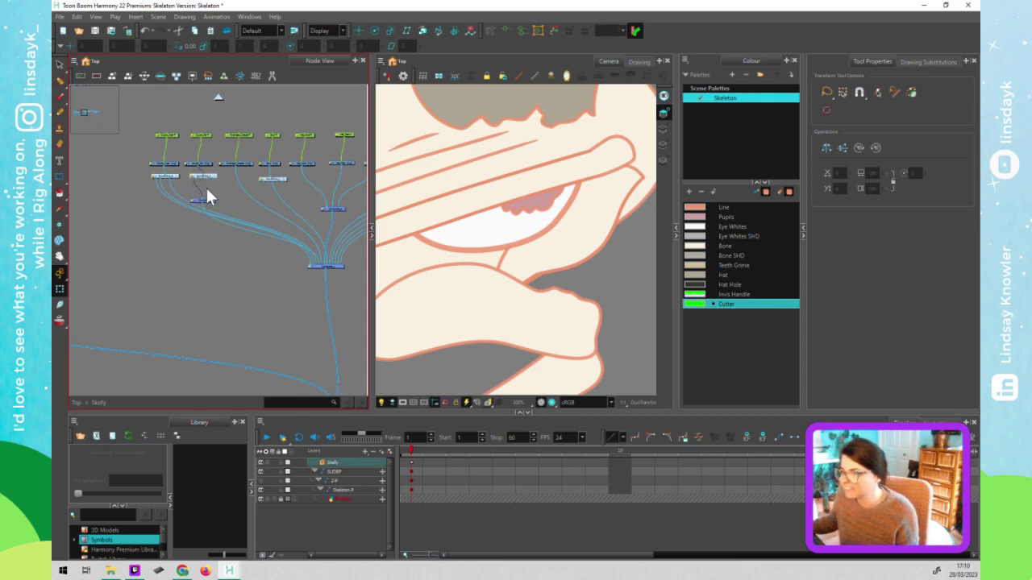
drag(206, 197, 205, 198)
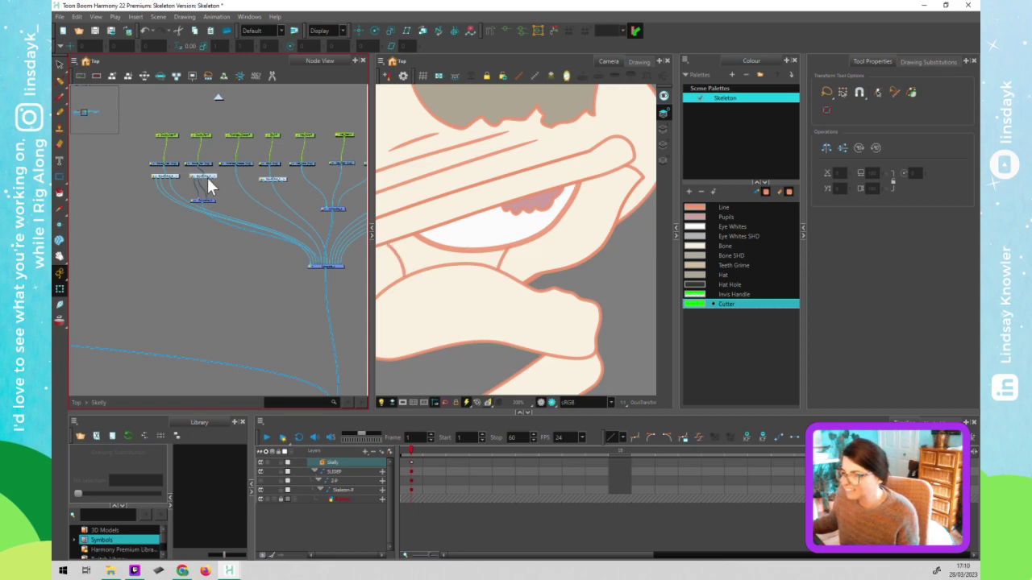
Move the spare composite from the far ocular group to the skull cutter group and feed the skull group's outputs into it
click(208, 192)
drag(210, 201, 288, 201)
click(267, 182)
drag(265, 185, 278, 202)
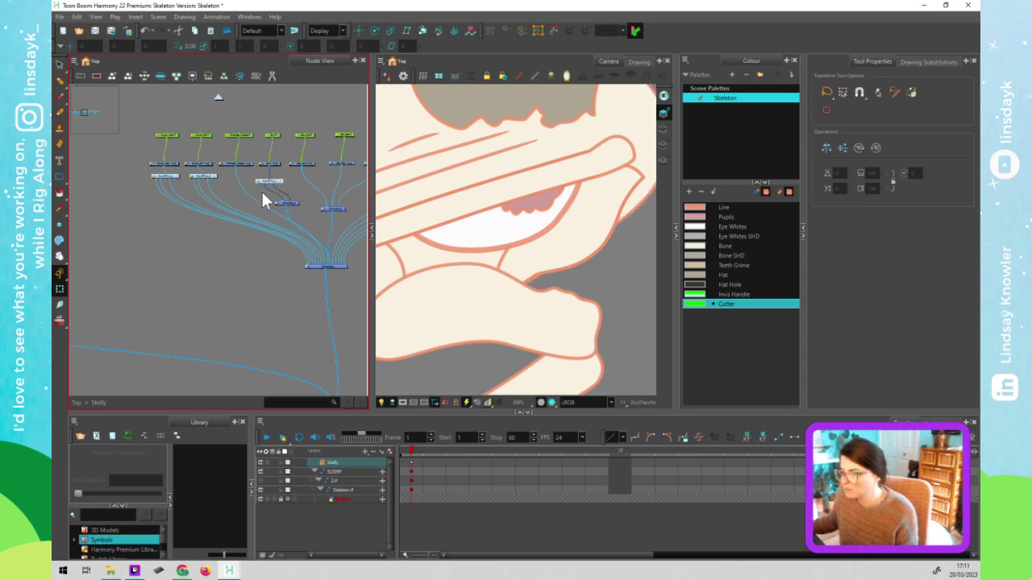
Pull the spare composite out from under the skull cutter group, leaving the group's outputs wired directly to the main composite
drag(294, 202, 277, 208)
key(ctrl+z)
key(ctrl+z)
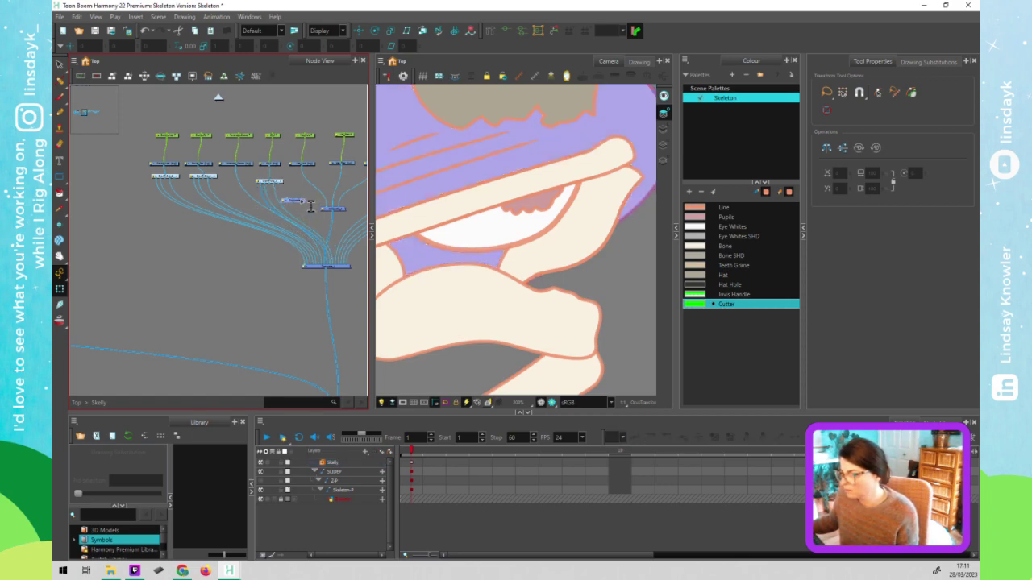
key(ctrl+z)
key(ctrl+z)
scroll(214, 249, down, 2)
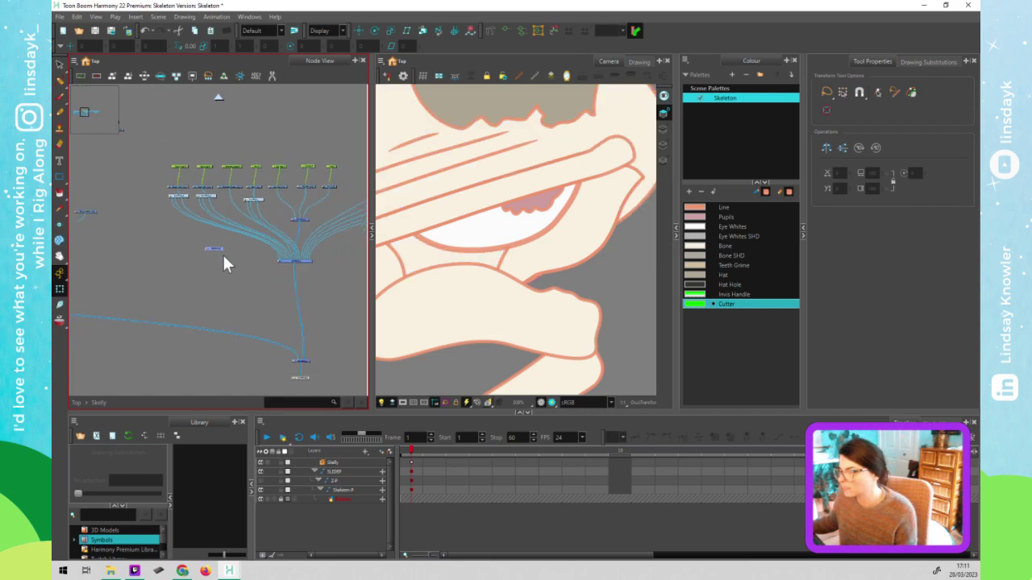
drag(207, 249, 191, 243)
Lower the main composite, move the spare composite clear of the cables and adjust the two ocular cutter groups' placement
drag(293, 255, 291, 305)
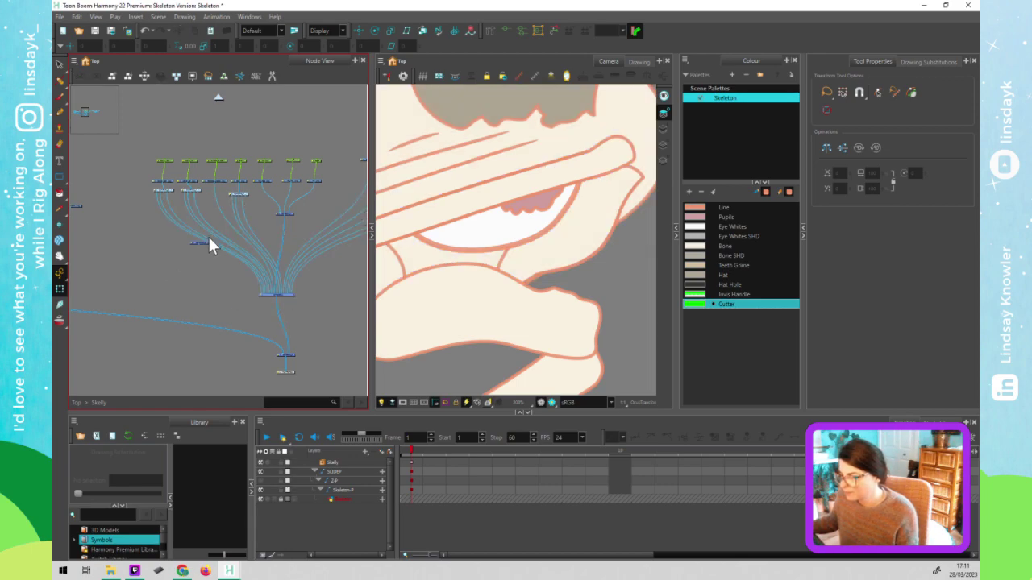
drag(203, 240, 177, 253)
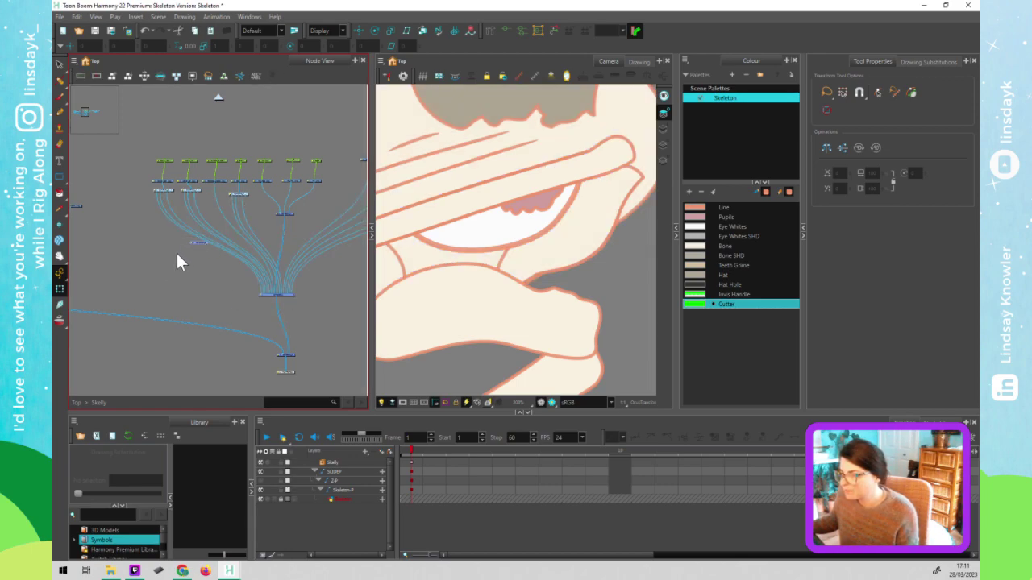
click(167, 191)
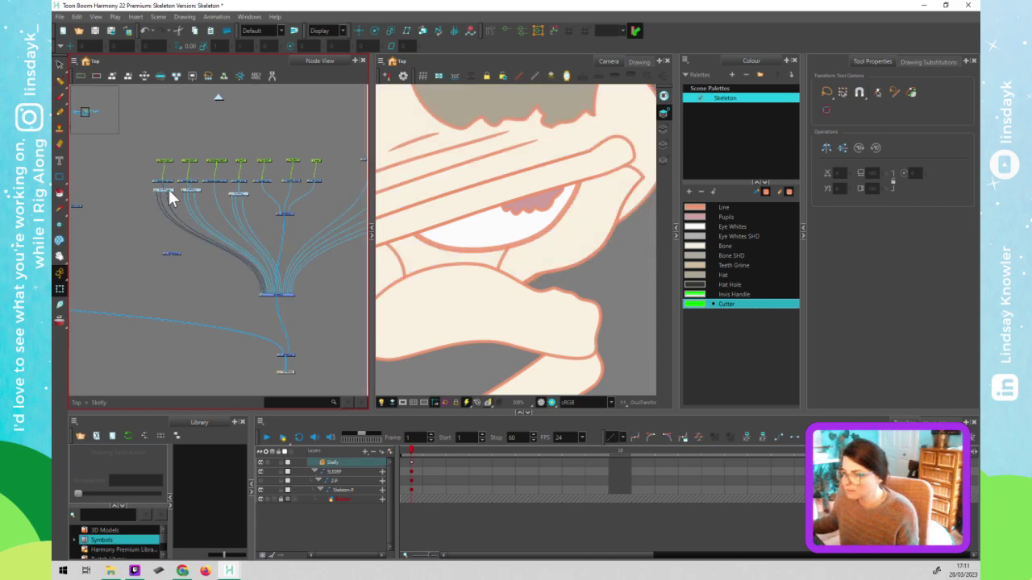
drag(167, 191, 191, 191)
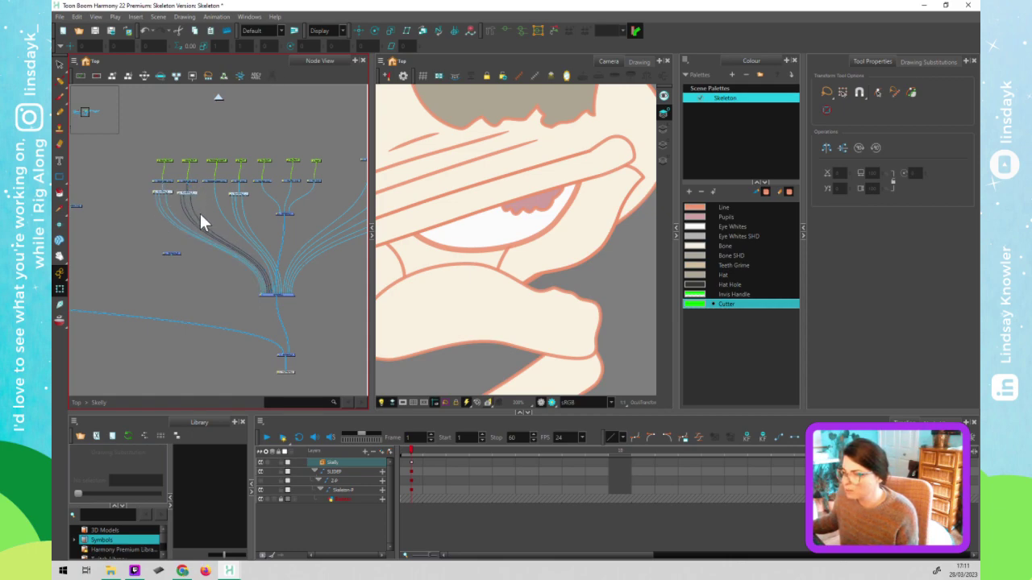
click(206, 214)
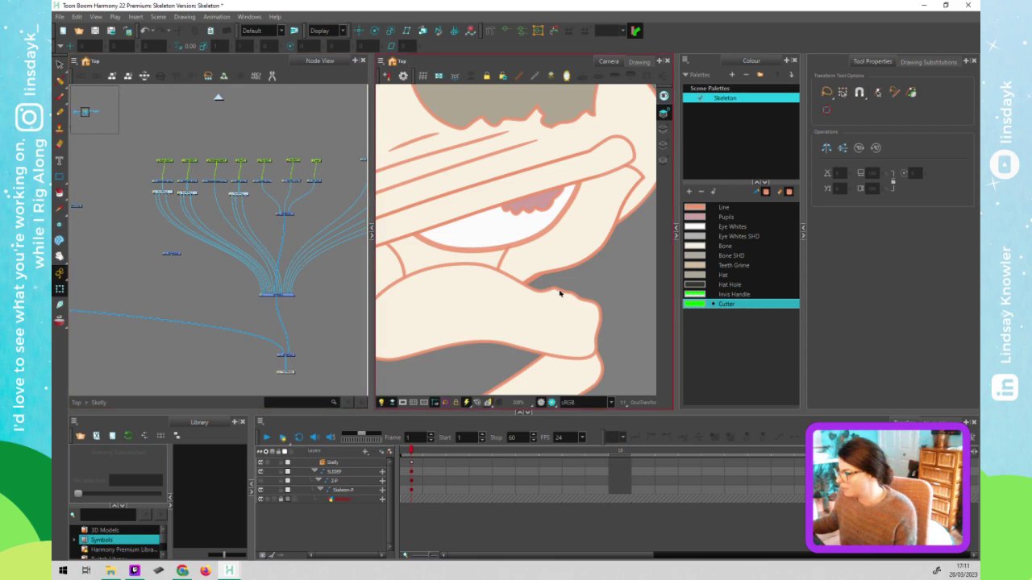
Inspect the top jaw bone's outline on the Line Art layer and where it overlaps the skull
scroll(562, 298, down, 5)
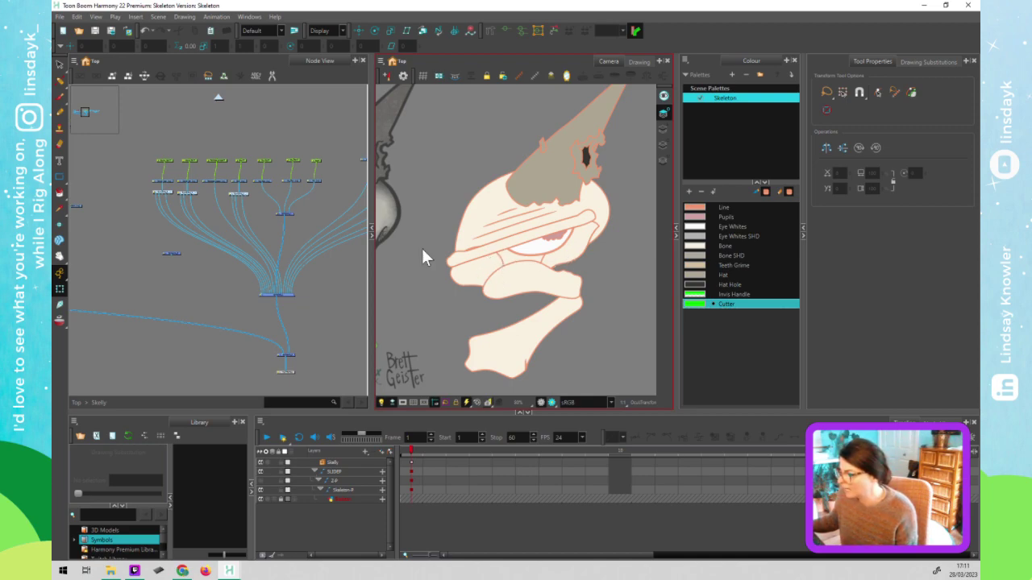
click(524, 282)
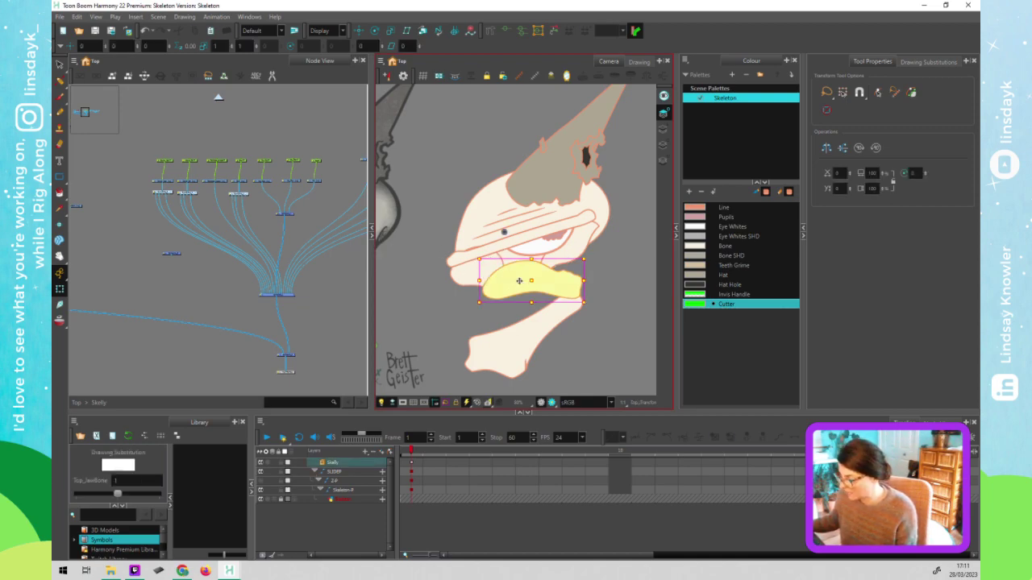
key(alt+s)
click(663, 129)
mouse_move(493, 258)
mouse_down()
mouse_move(490, 266)
mouse_move(580, 292)
mouse_move(577, 269)
mouse_move(550, 260)
mouse_up()
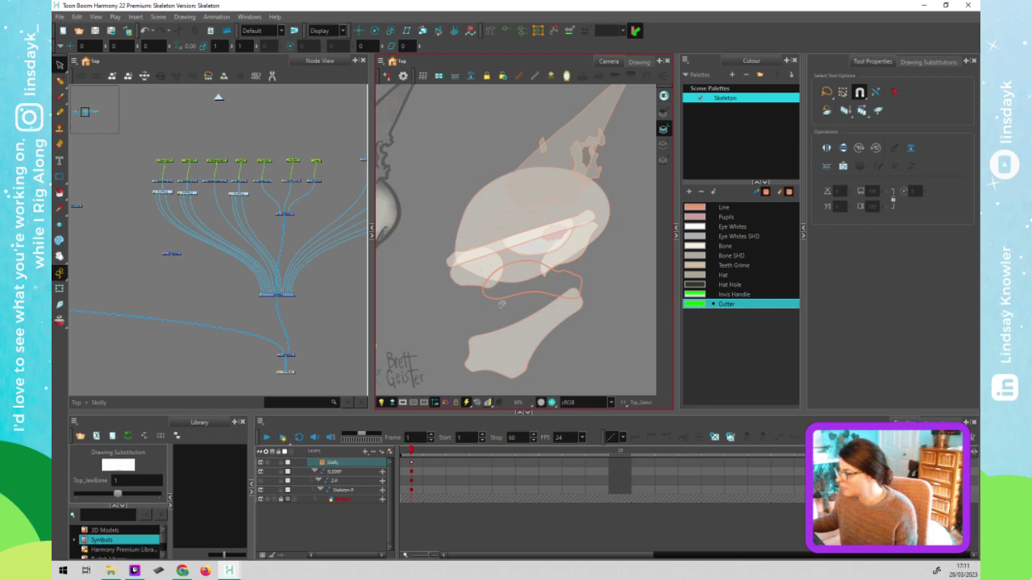
mouse_move(580, 288)
mouse_down()
mouse_move(582, 276)
mouse_move(530, 257)
mouse_up()
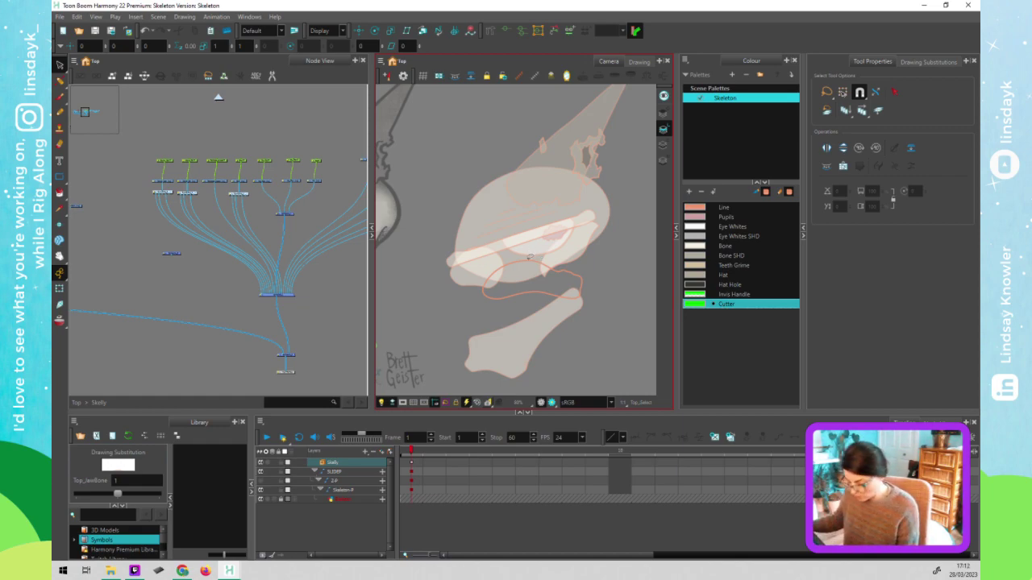
drag(529, 256, 455, 278)
key(shift+t)
click(217, 306)
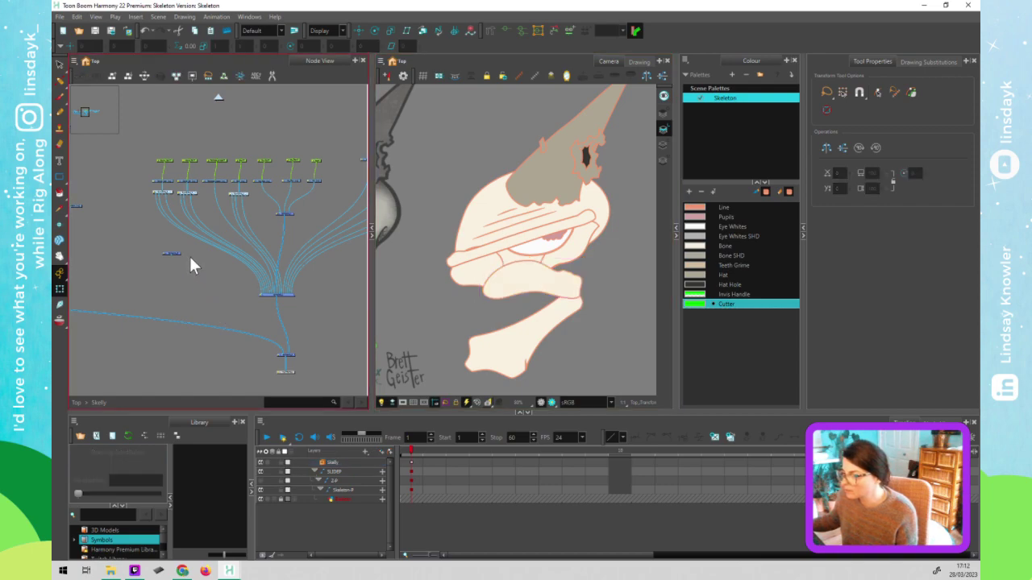
Shift the spare composite further aside and add a Cutter node in the free space below the ocular groups
drag(149, 239, 143, 239)
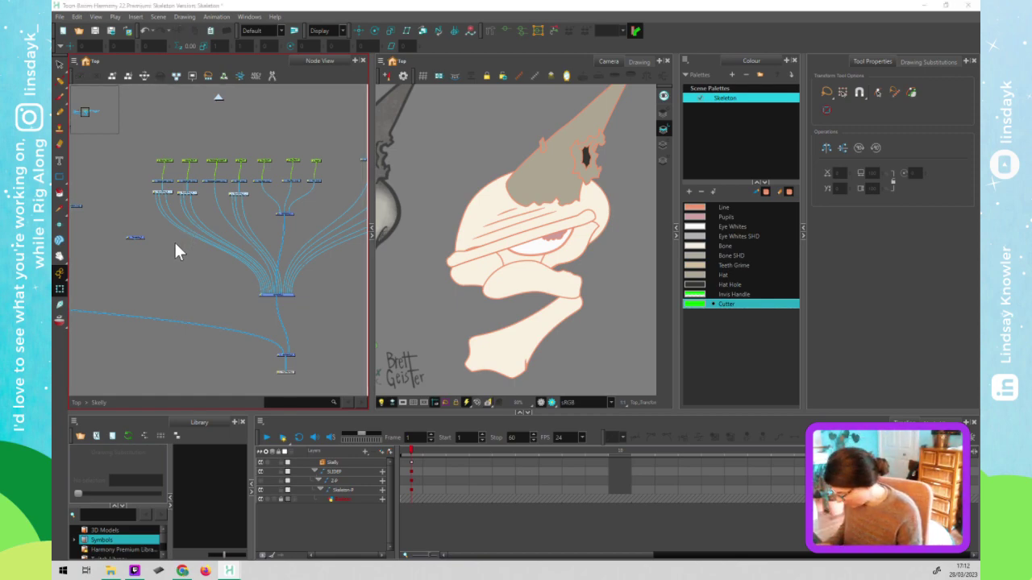
key(Tab)
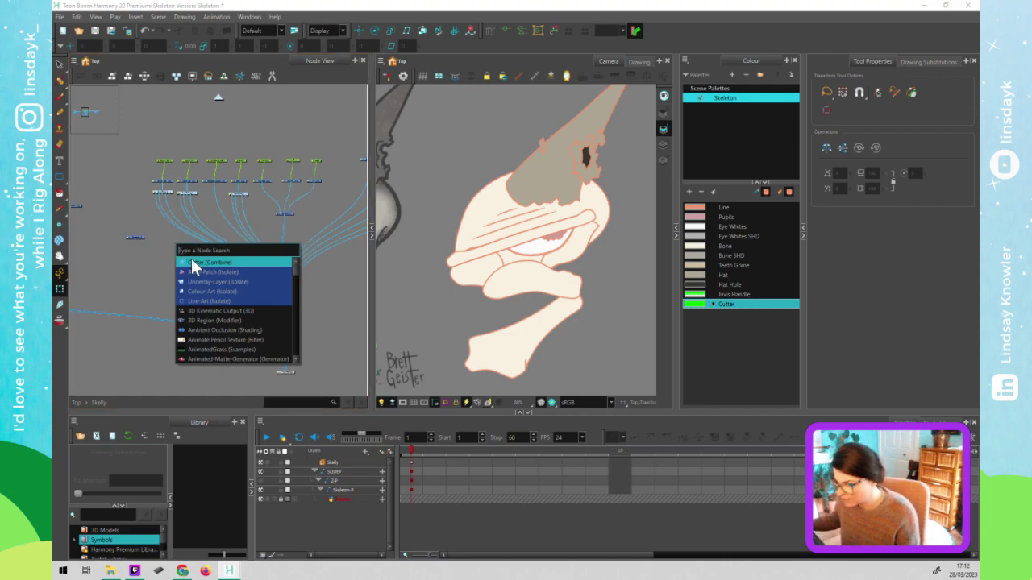
click(192, 261)
scroll(187, 238, up, 2)
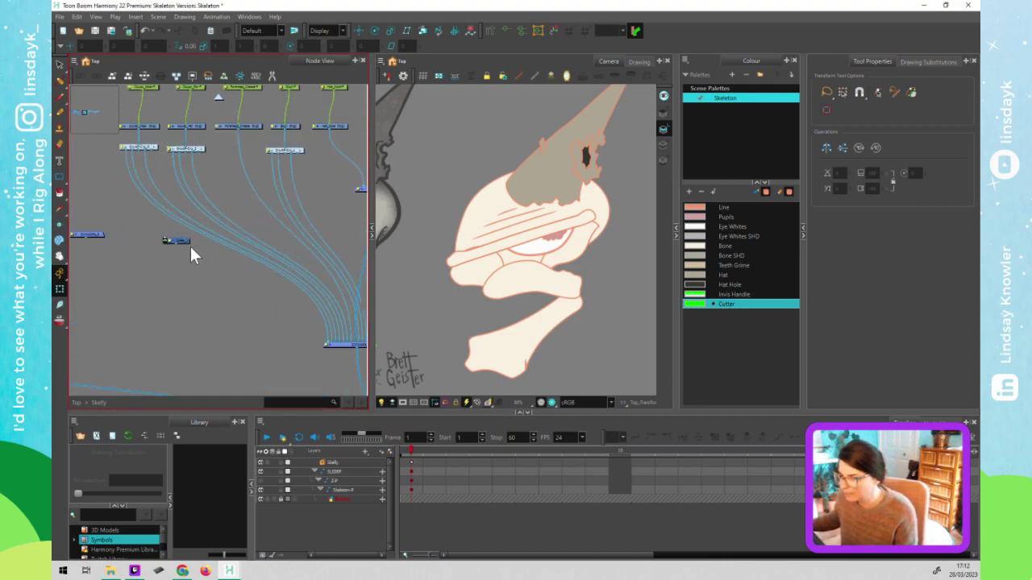
drag(201, 250, 190, 271)
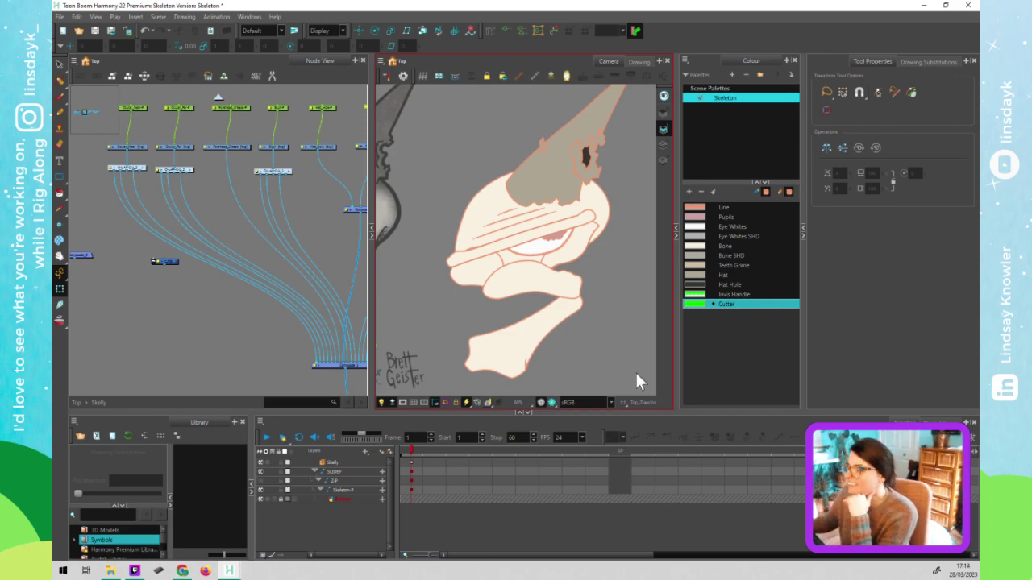
Disable the top jaw bone drawing to expose the skull and far ocular pieces beneath it
click(227, 316)
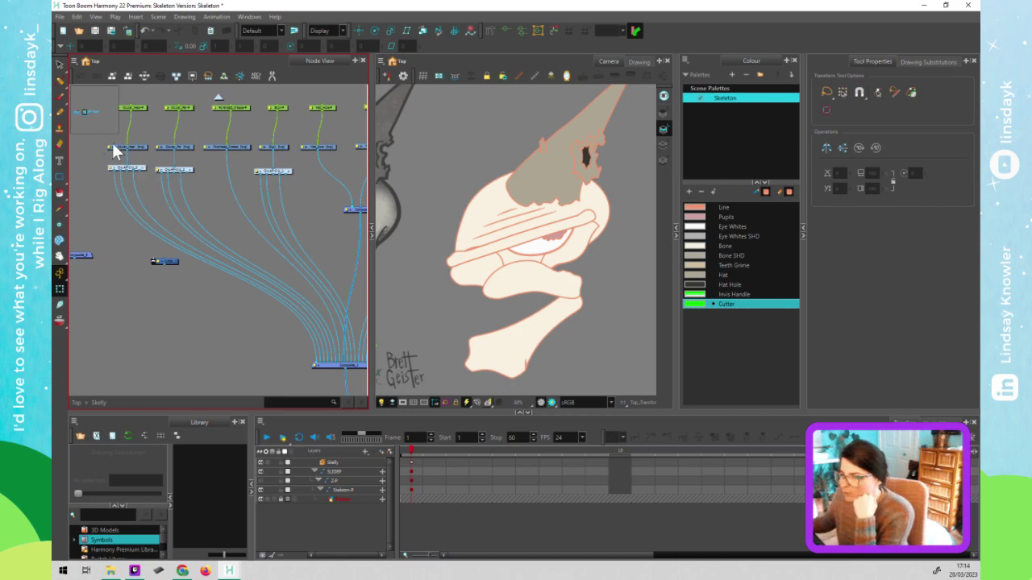
click(542, 259)
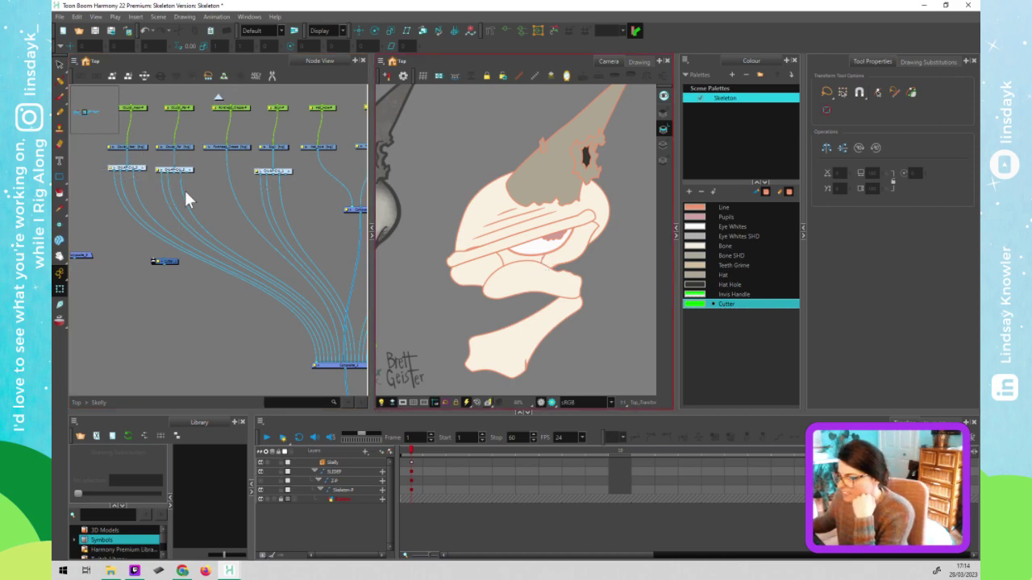
click(477, 265)
click(562, 270)
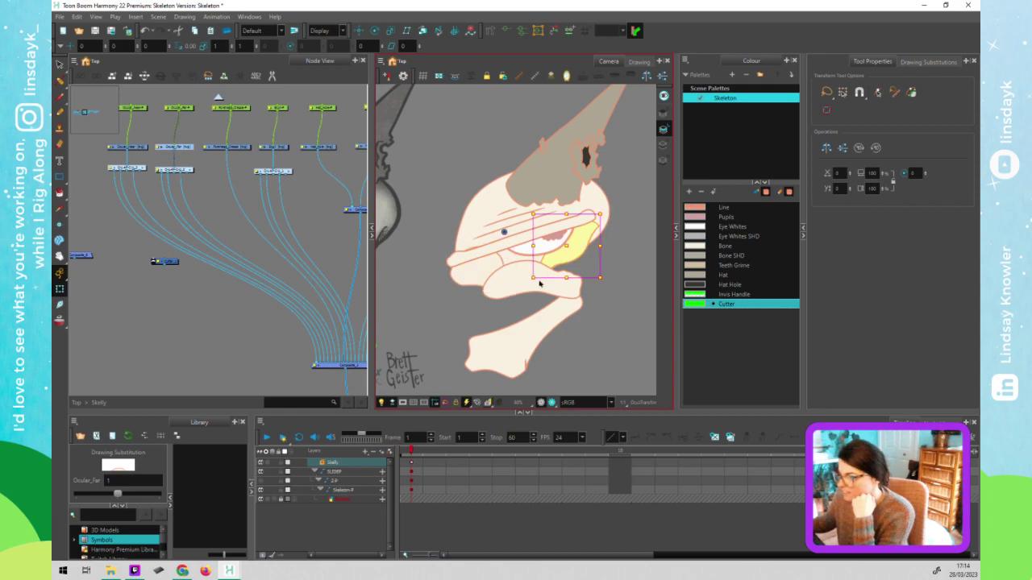
click(539, 283)
key(d)
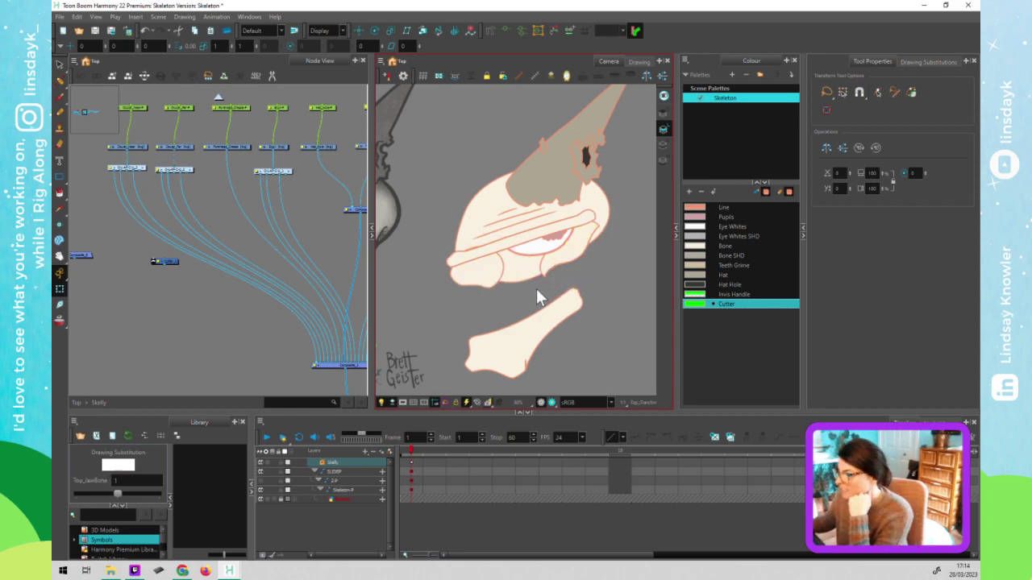
key(Escape)
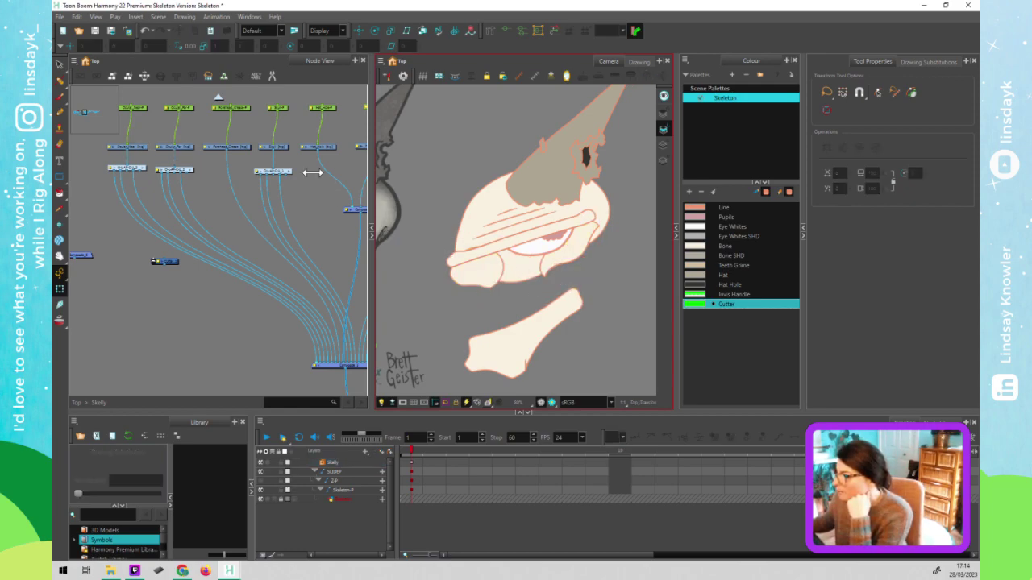
Compare the far ocular and skull drawings with the reference skull artwork beside the rig
click(473, 272)
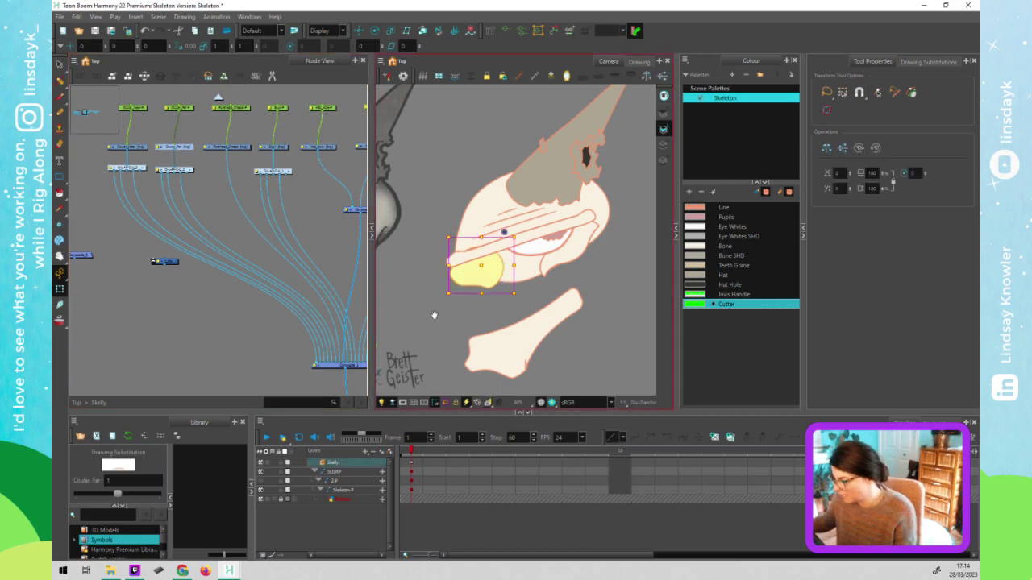
key(space)
drag(430, 318, 506, 305)
scroll(502, 303, down, 3)
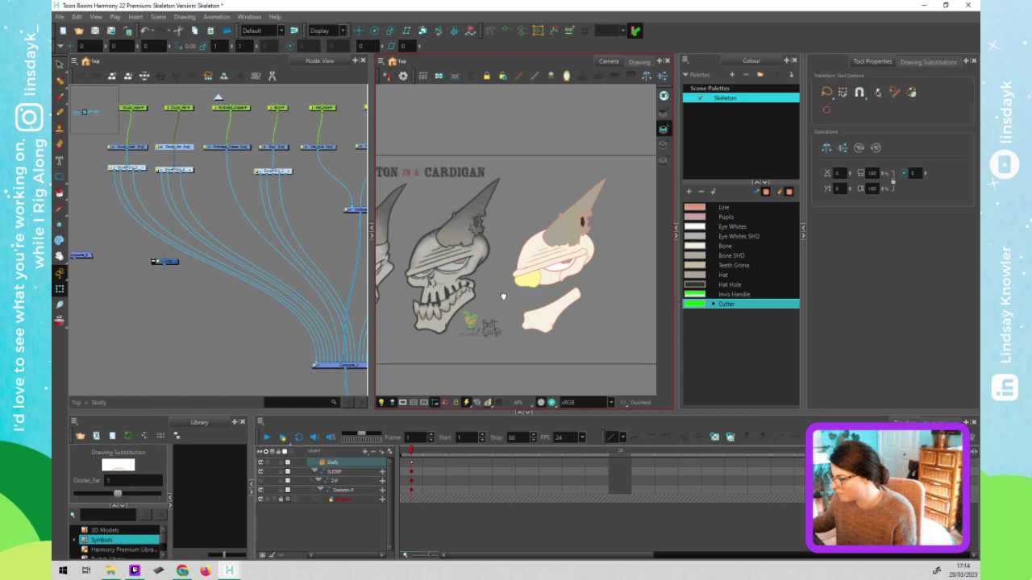
scroll(513, 302, up, 1)
key(space)
drag(493, 317, 511, 304)
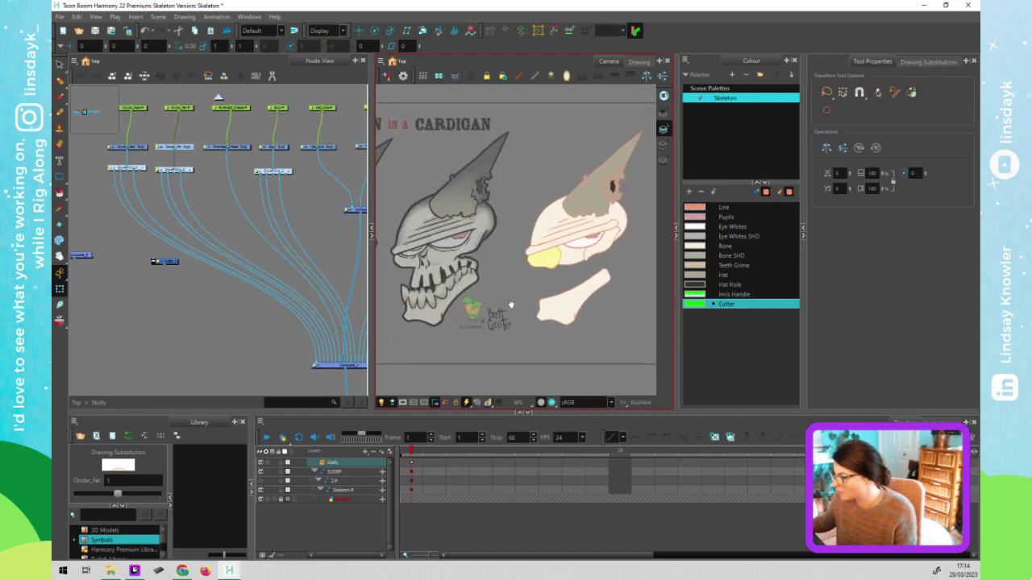
click(554, 267)
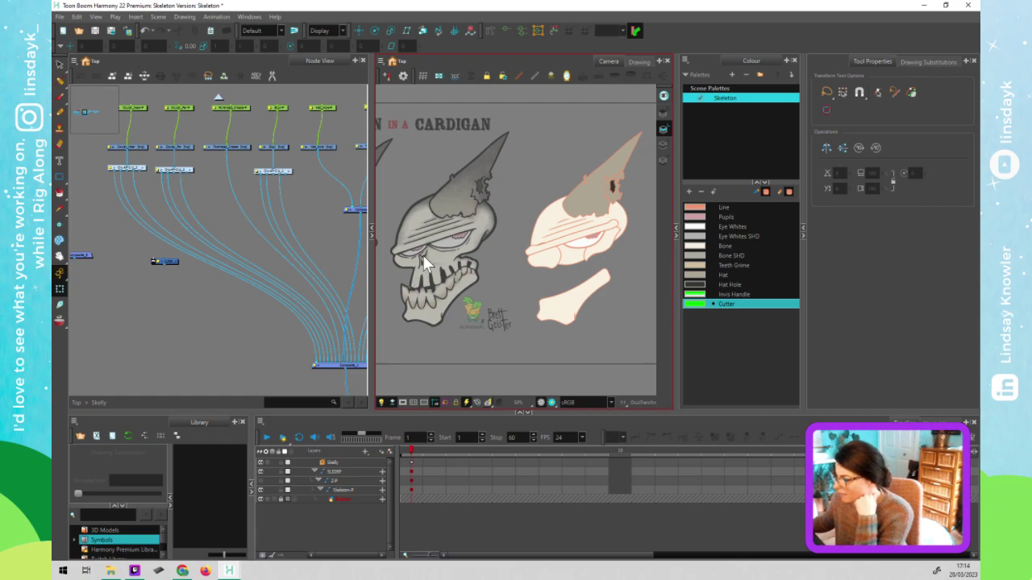
click(539, 260)
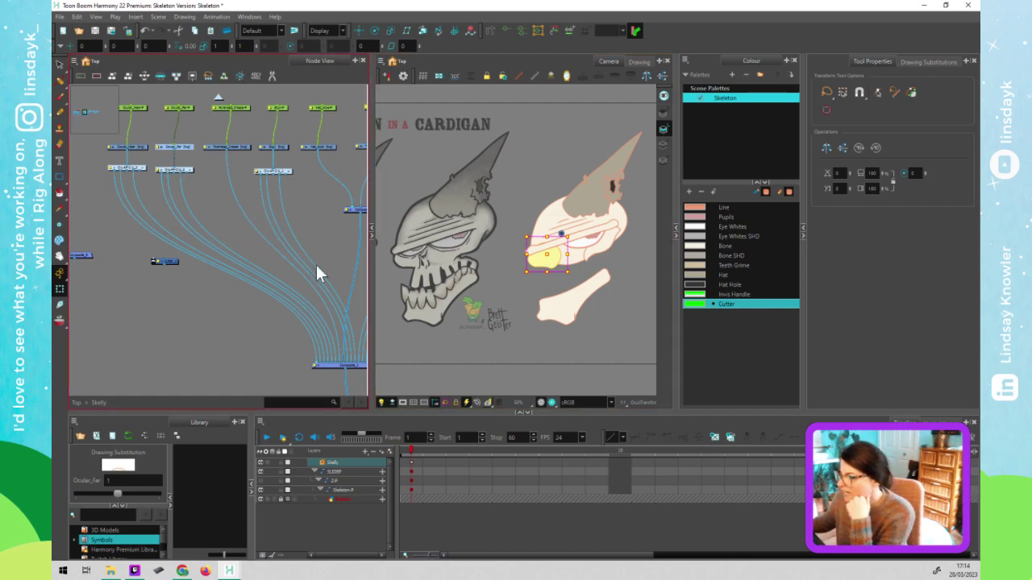
click(611, 238)
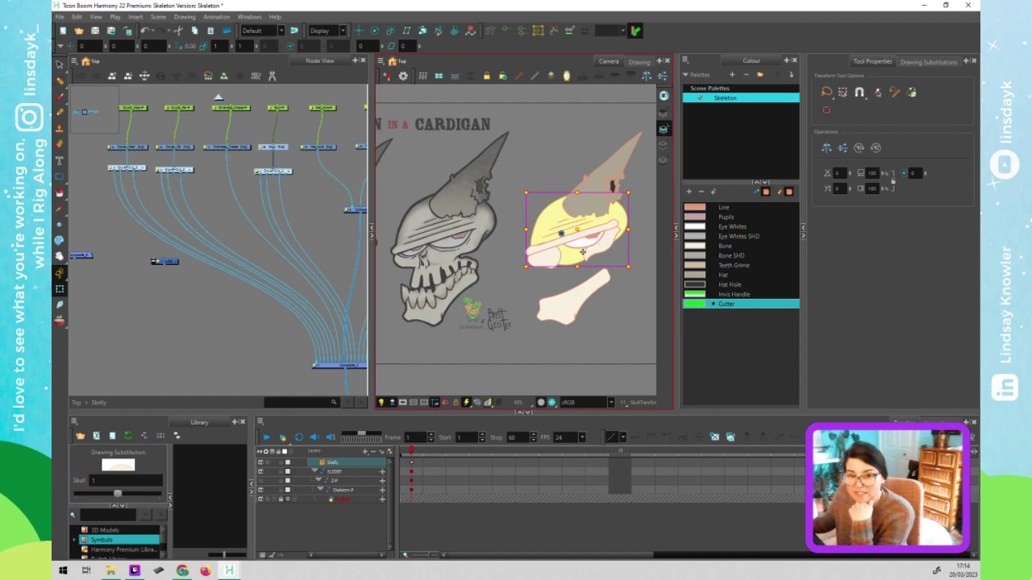
Insert the new Cutter node on the near ocular group's cable to the main composite and place it below the group
click(547, 262)
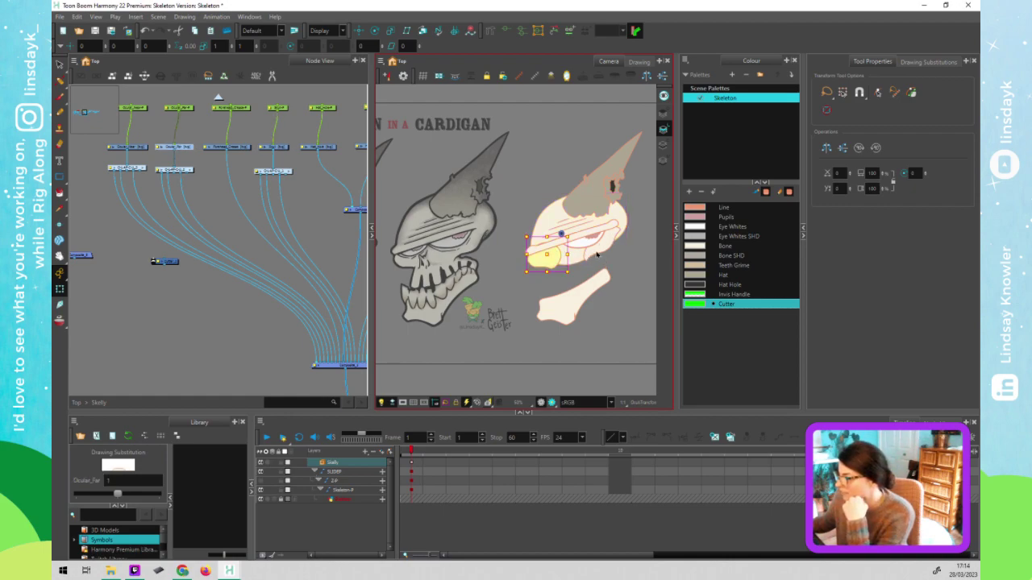
click(597, 250)
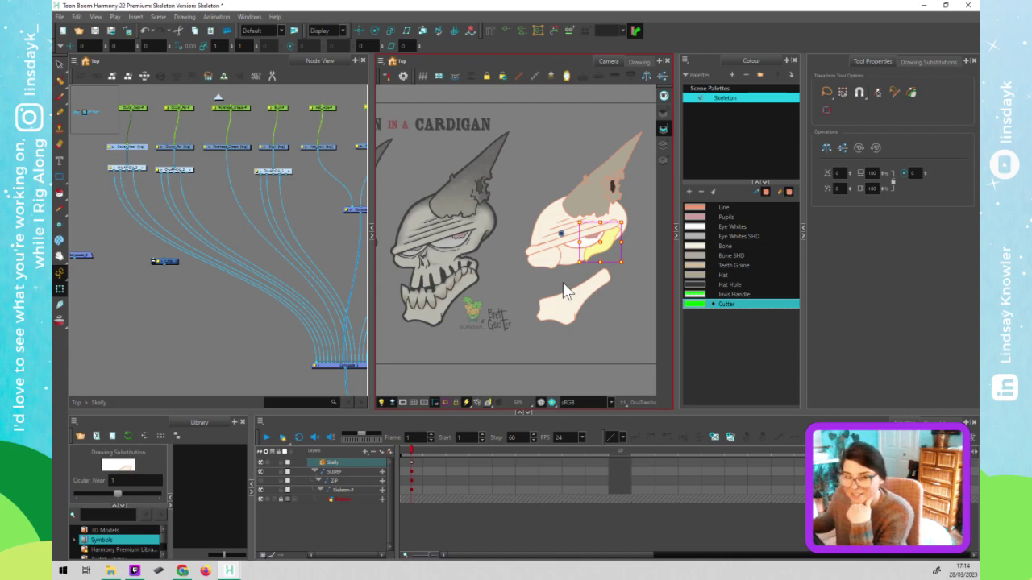
click(174, 258)
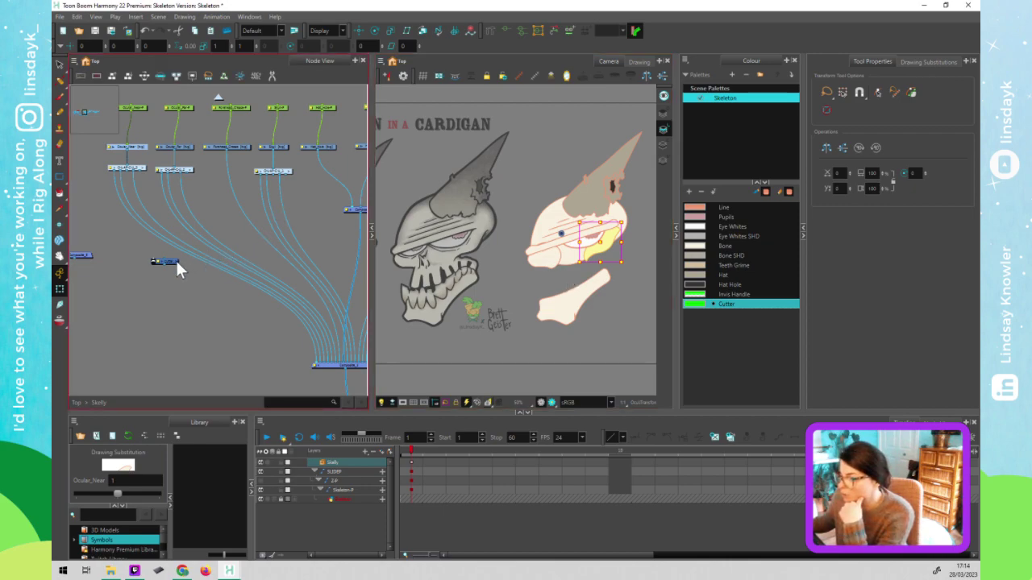
drag(174, 259, 139, 208)
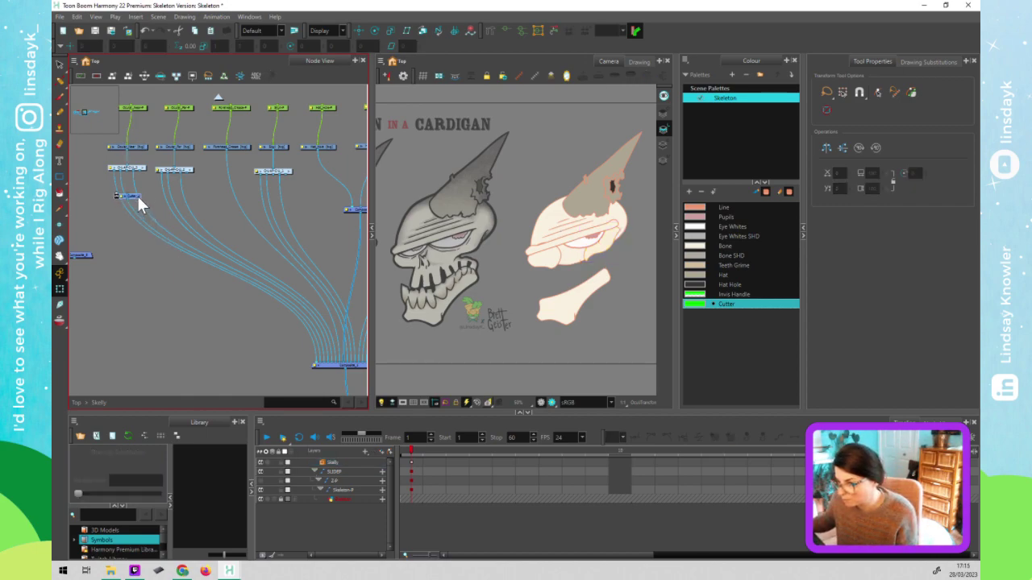
drag(137, 199, 130, 253)
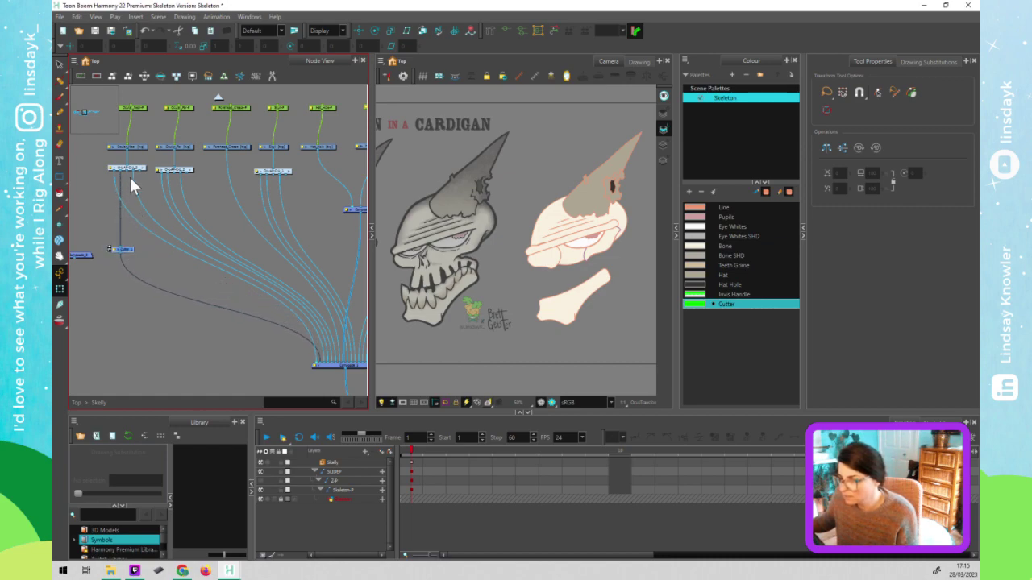
Connect an output of the skull group to the matte input of the near ocular's Cutter node
click(138, 149)
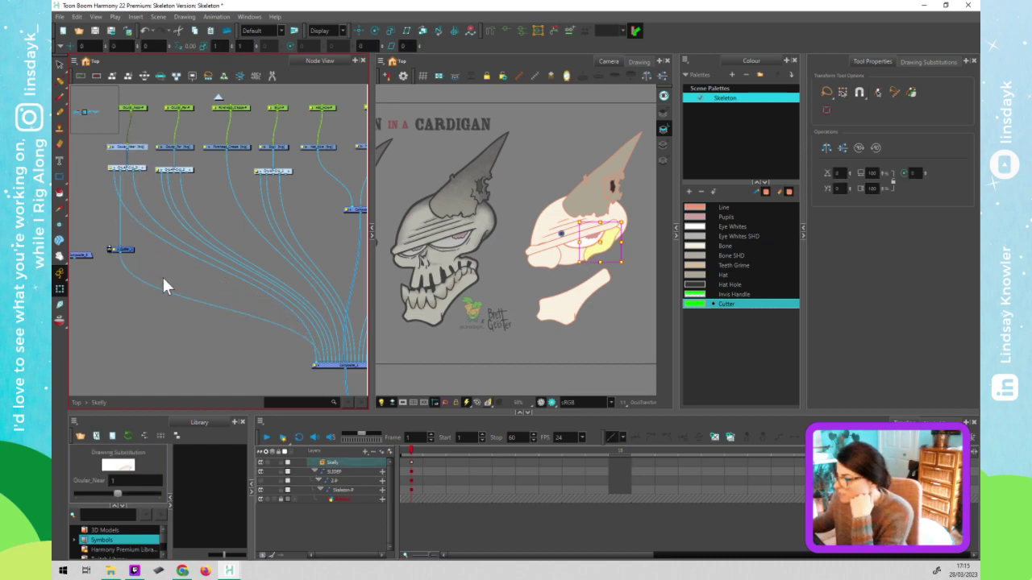
click(609, 248)
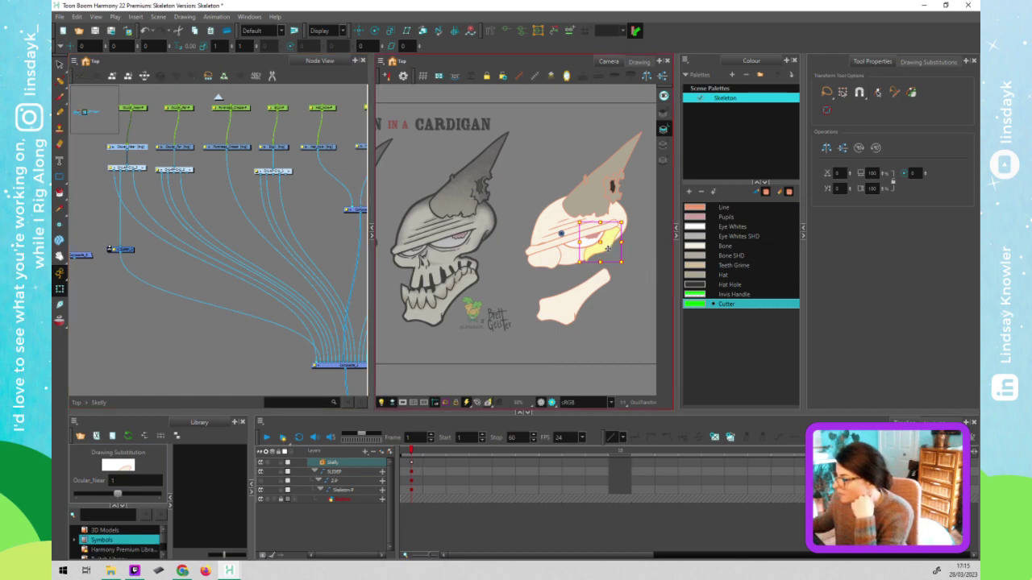
click(277, 175)
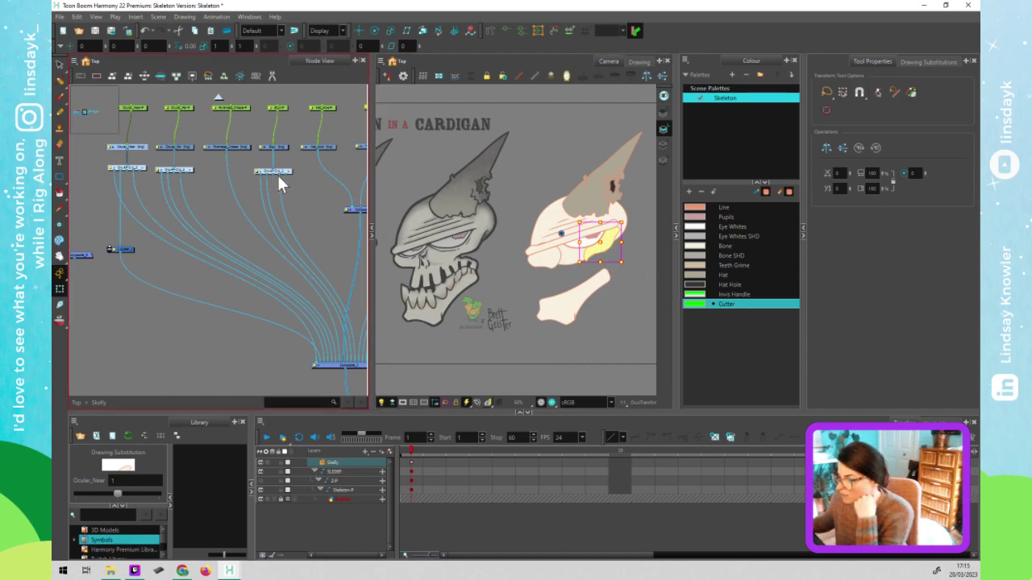
click(279, 174)
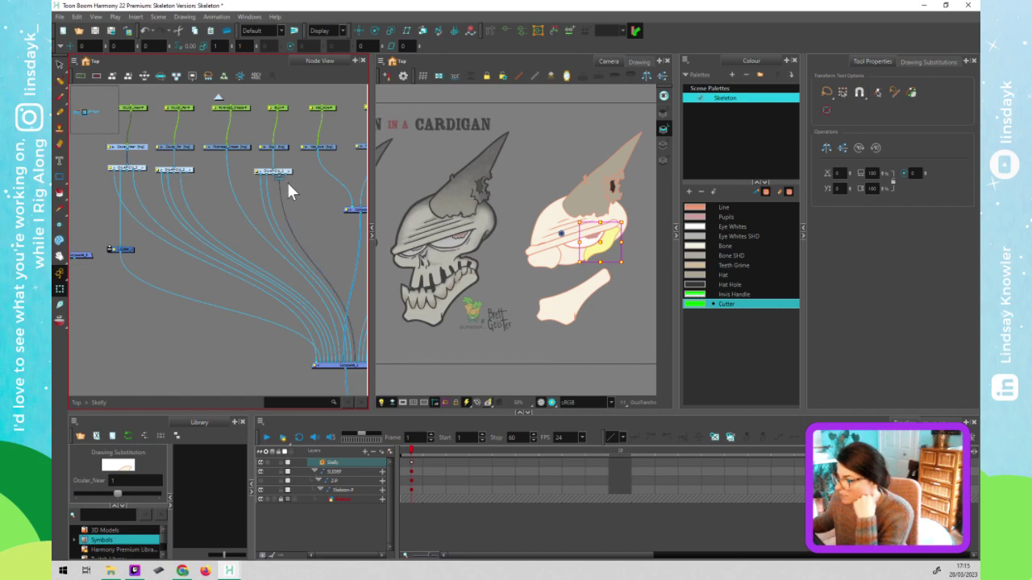
mouse_move(279, 179)
mouse_down()
mouse_move(165, 205)
mouse_move(110, 246)
mouse_up()
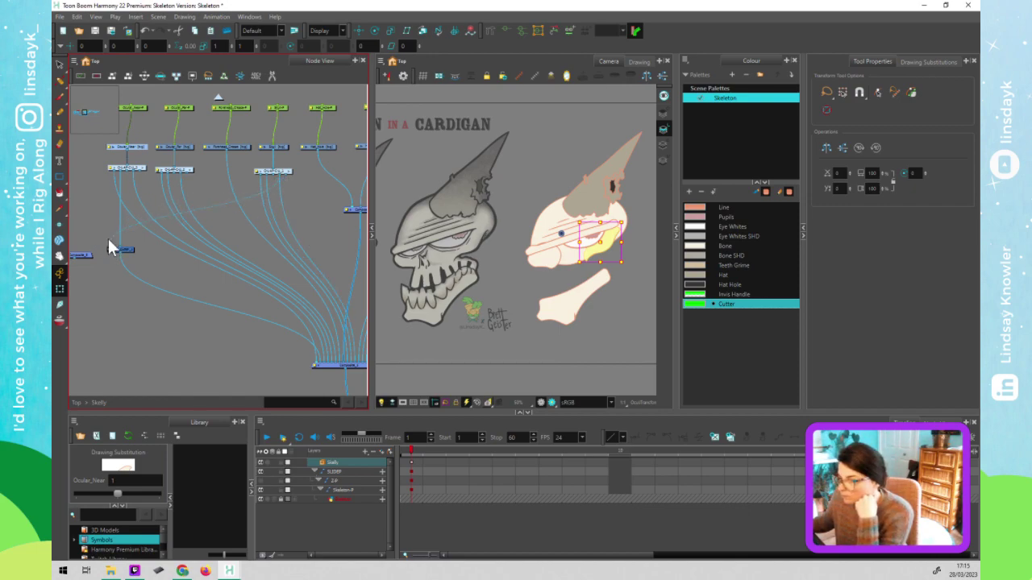
click(91, 229)
scroll(606, 251, down, 2)
scroll(606, 251, up, 2)
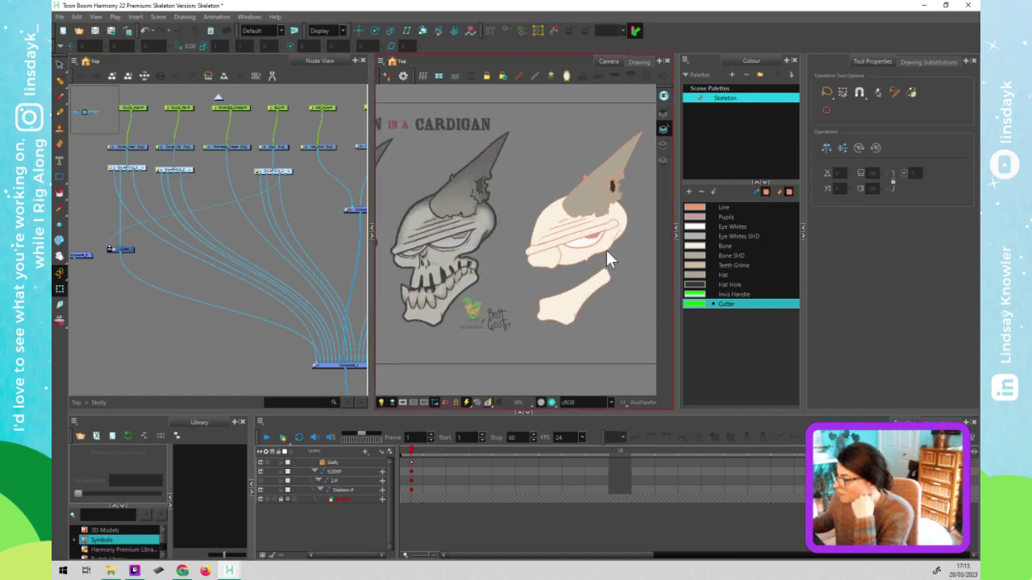
scroll(608, 258, down, 1)
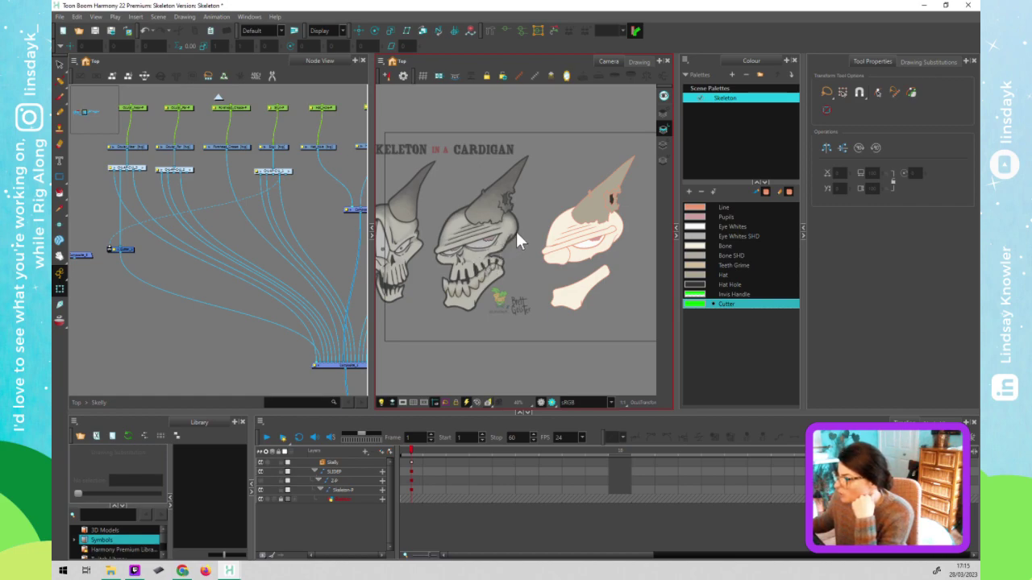
Unplug the near ocular group's first output cable from the main composite
click(609, 246)
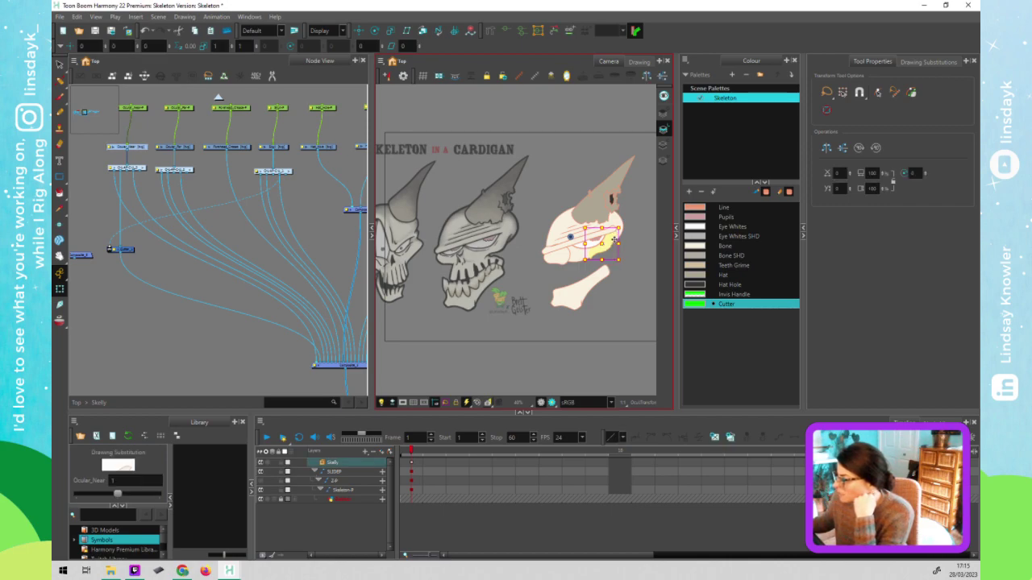
click(113, 173)
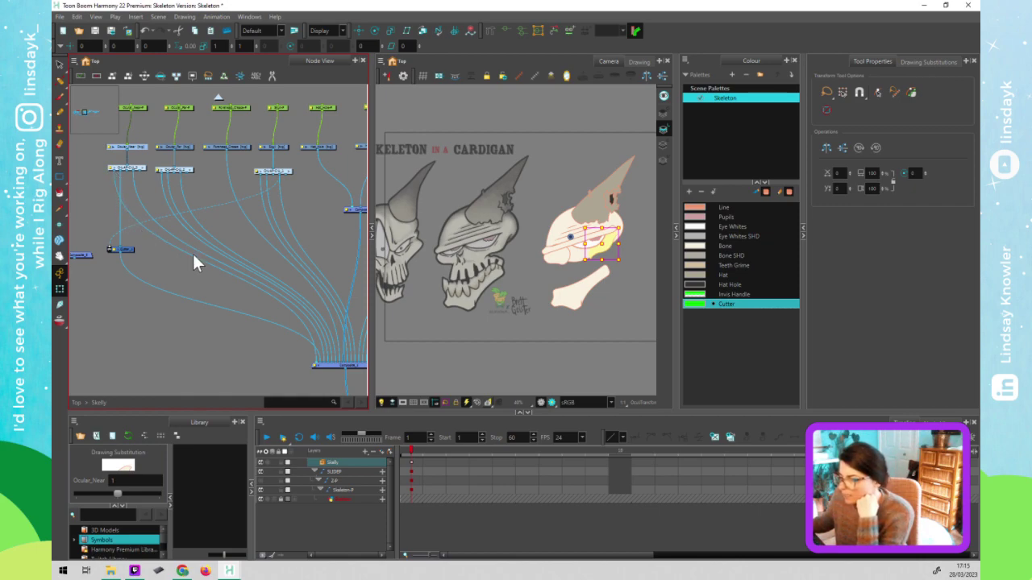
click(616, 255)
scroll(614, 243, up, 5)
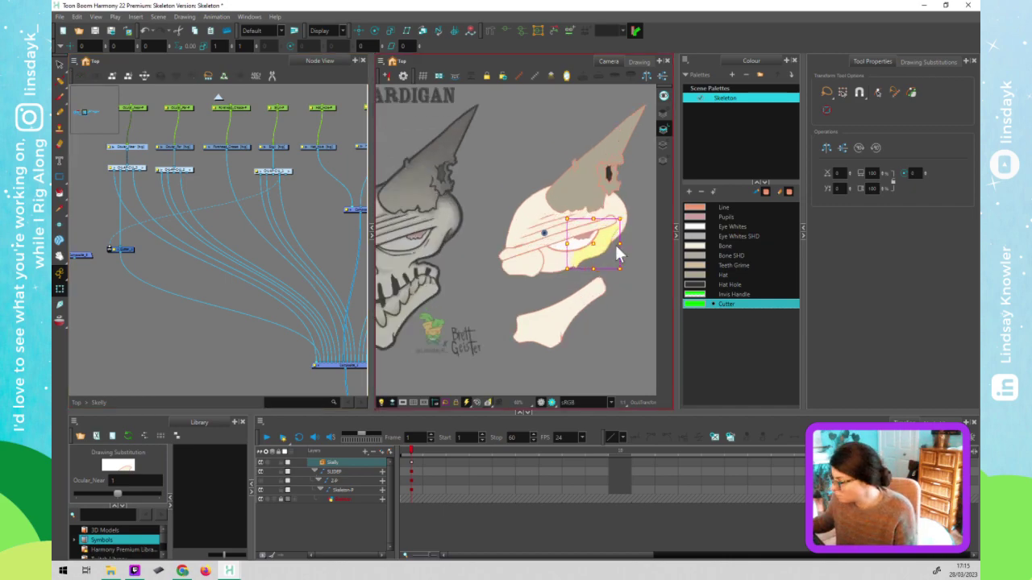
click(156, 243)
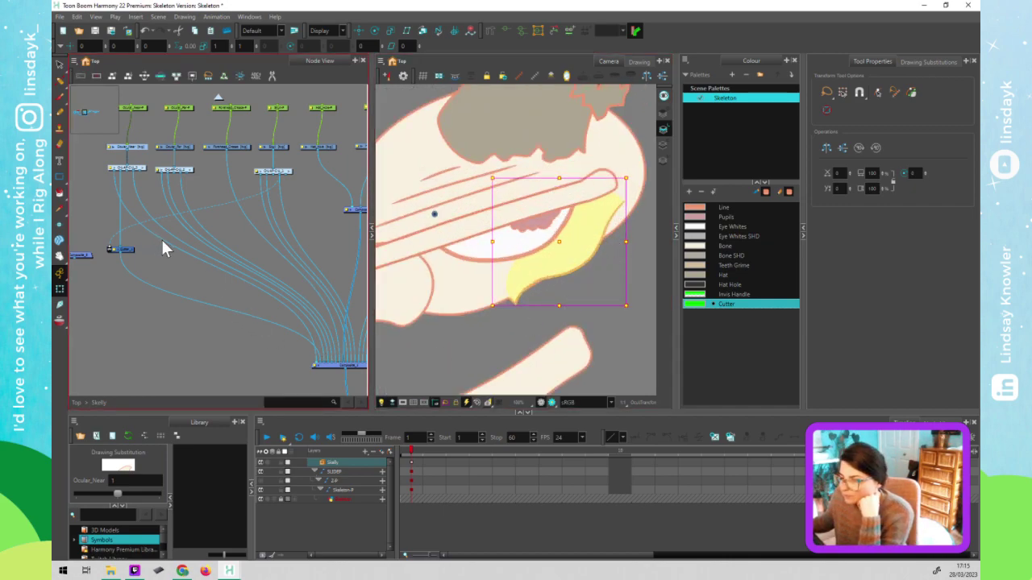
click(150, 237)
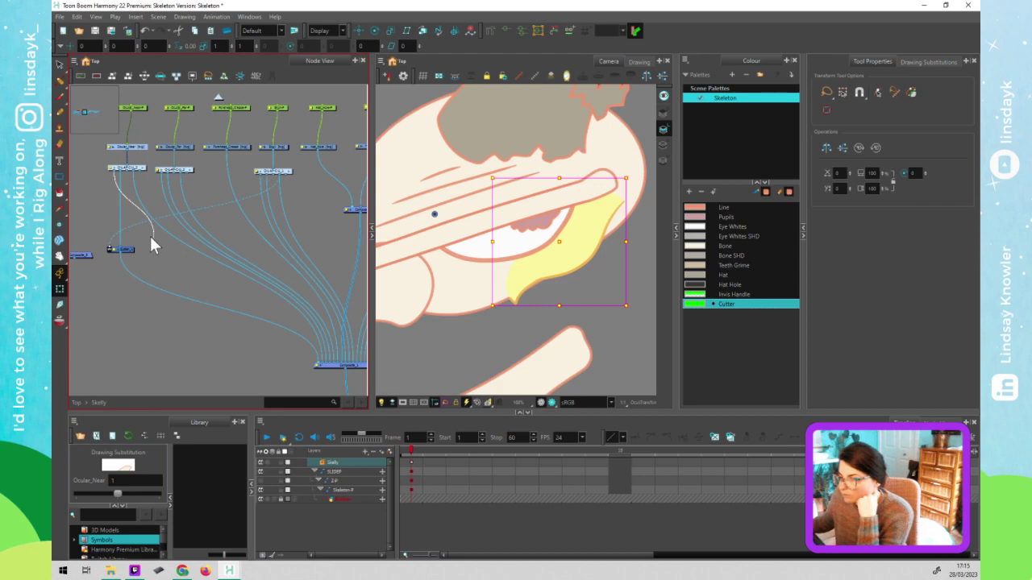
click(521, 318)
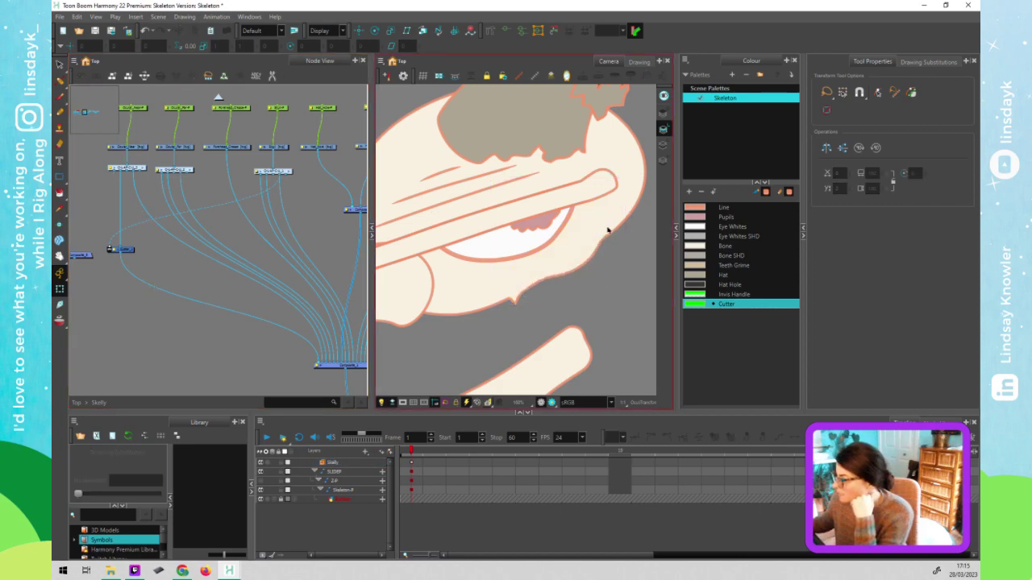
Try shifting the near ocular piece slightly away from the skull to test how it is cut, and restore its position
click(582, 263)
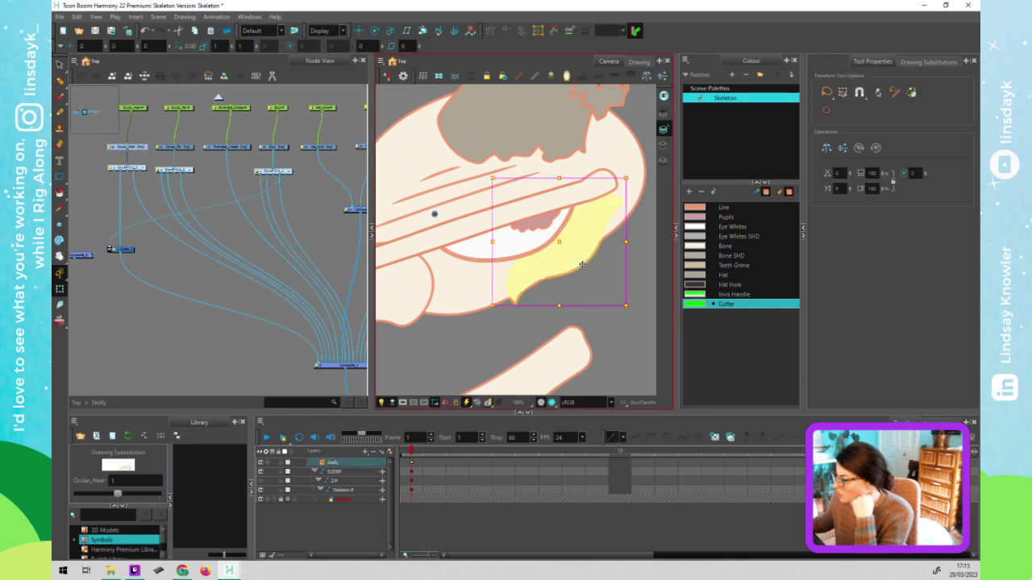
mouse_move(580, 256)
mouse_down()
mouse_move(583, 245)
mouse_move(561, 252)
mouse_move(550, 303)
mouse_move(586, 273)
mouse_move(541, 248)
mouse_move(580, 234)
mouse_move(582, 251)
mouse_up()
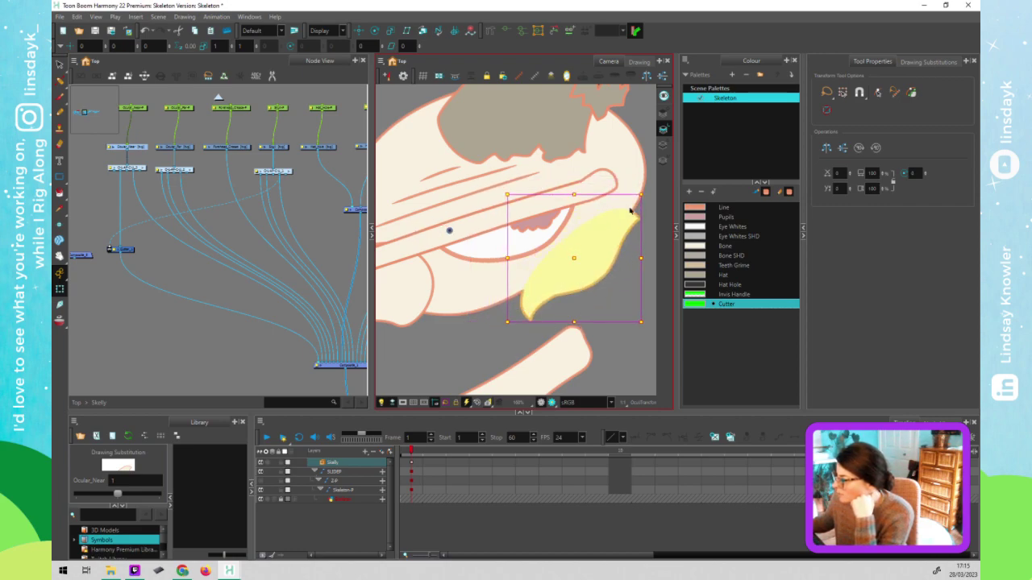
drag(611, 223, 617, 229)
key(ctrl+z)
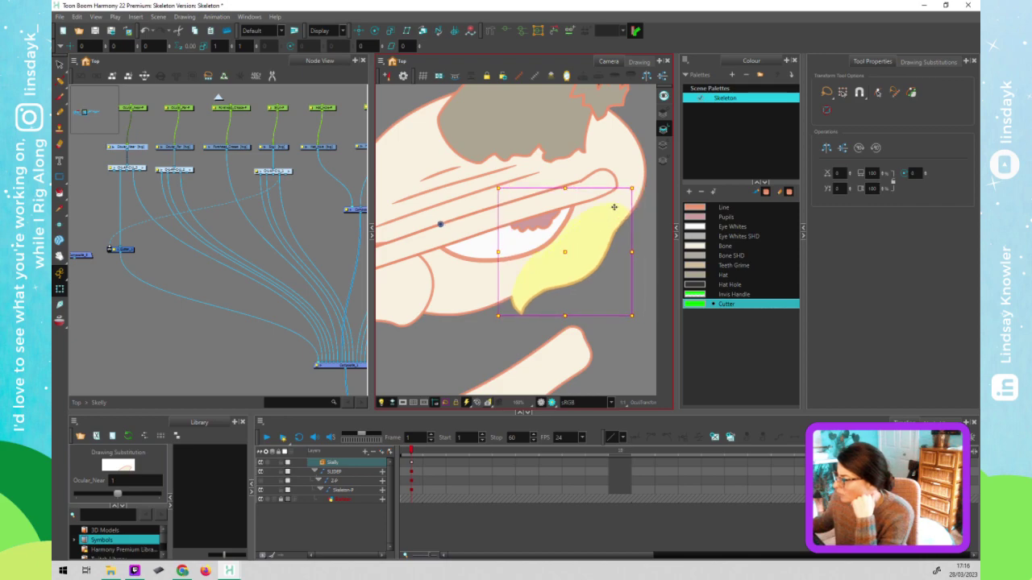
click(132, 107)
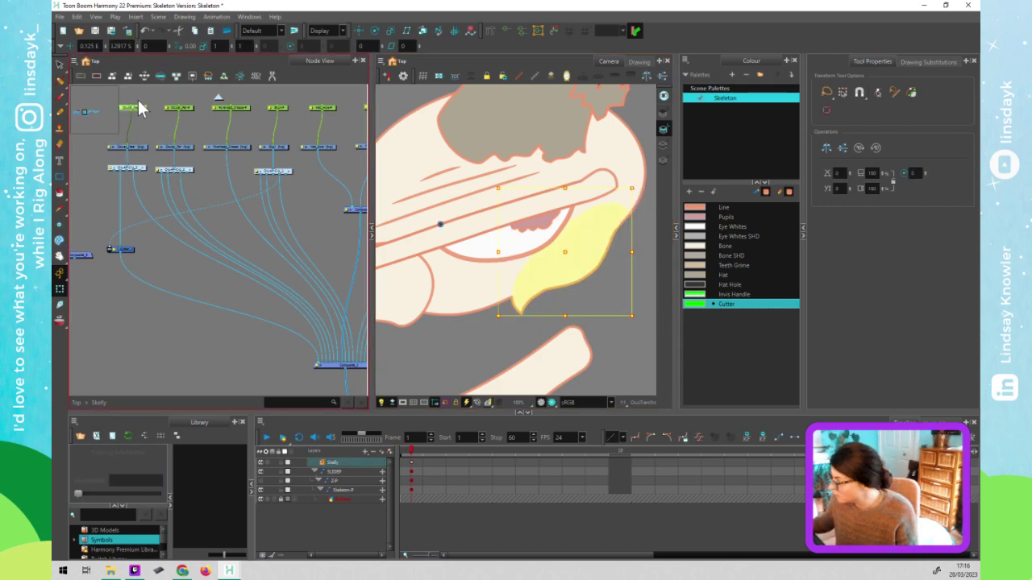
key(d)
key(d)
click(475, 342)
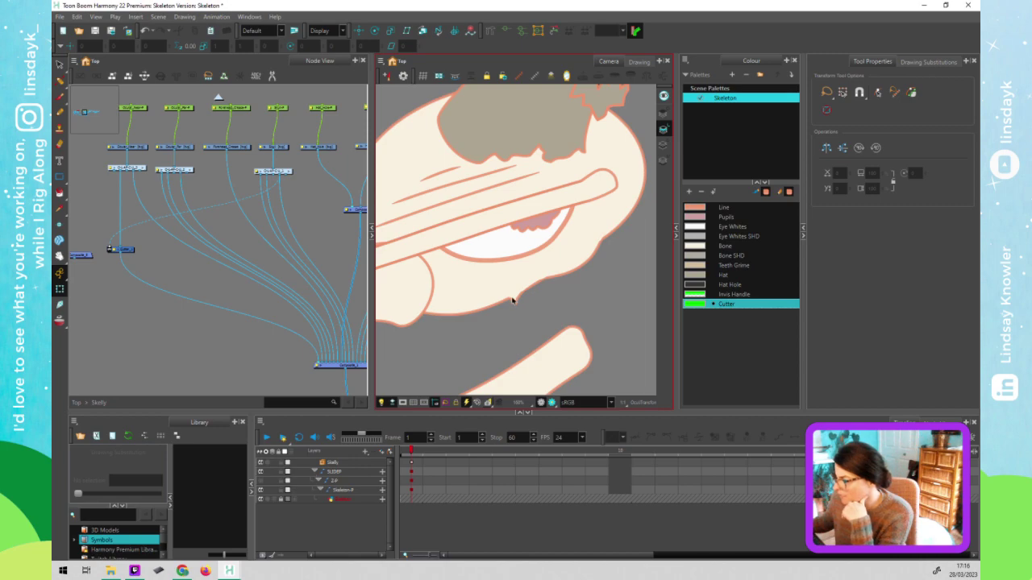
Examine the outline at the near ocular's lower tip where it meets the skull, and the Auto-Patch node inside its group
scroll(513, 299, up, 5)
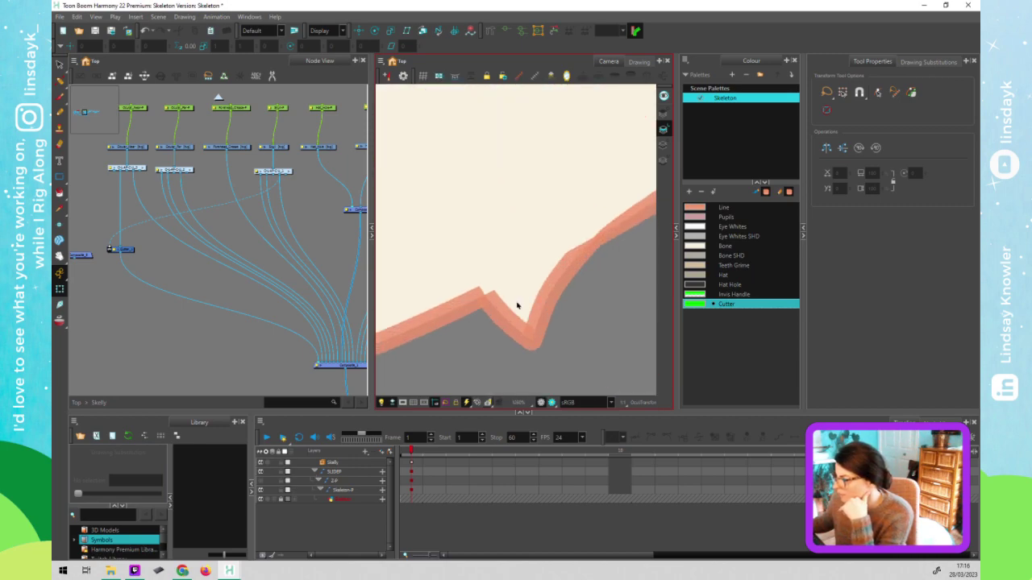
key(ctrl+z)
key(ctrl+shift+z)
click(490, 297)
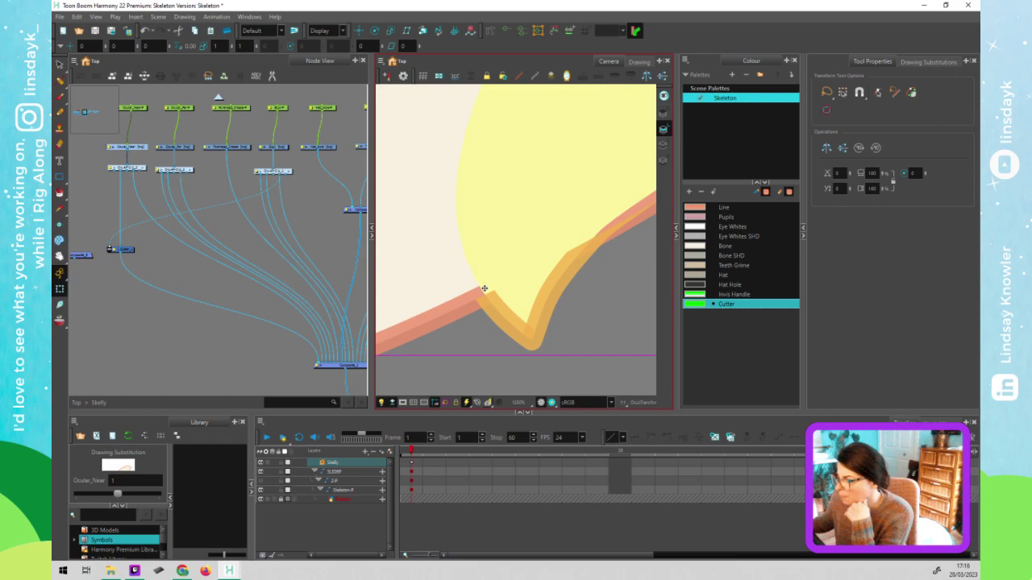
click(144, 168)
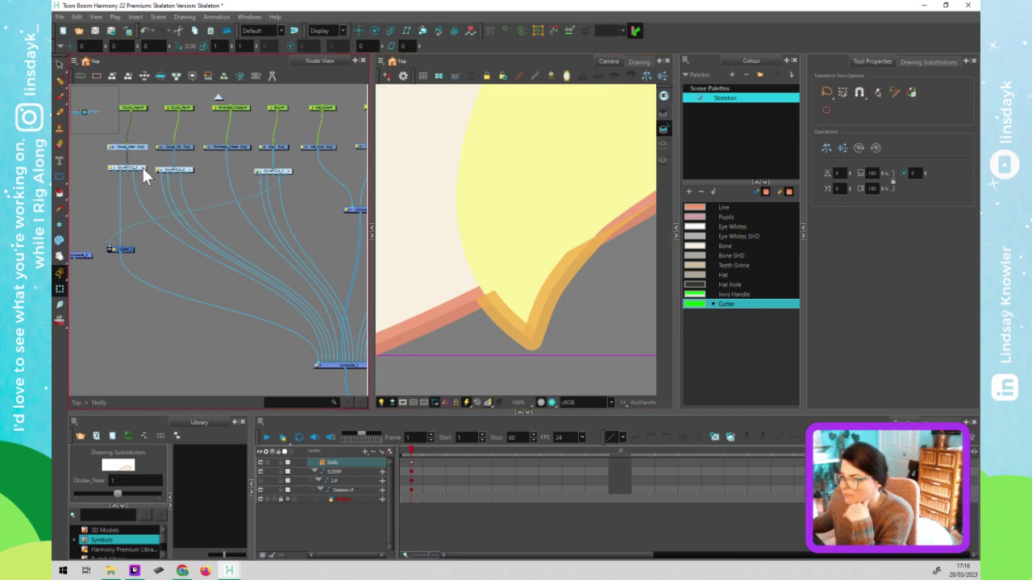
click(143, 168)
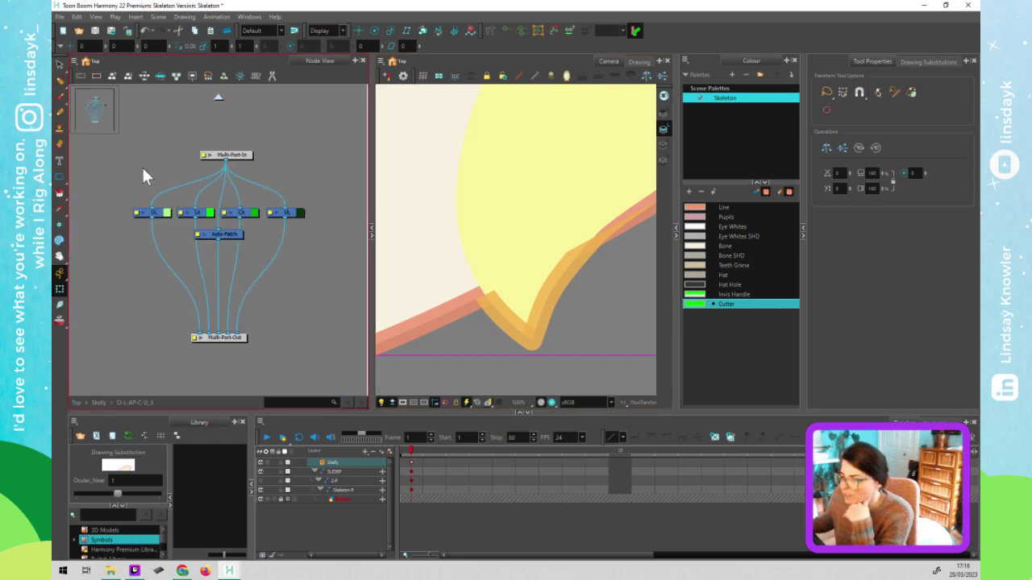
click(230, 237)
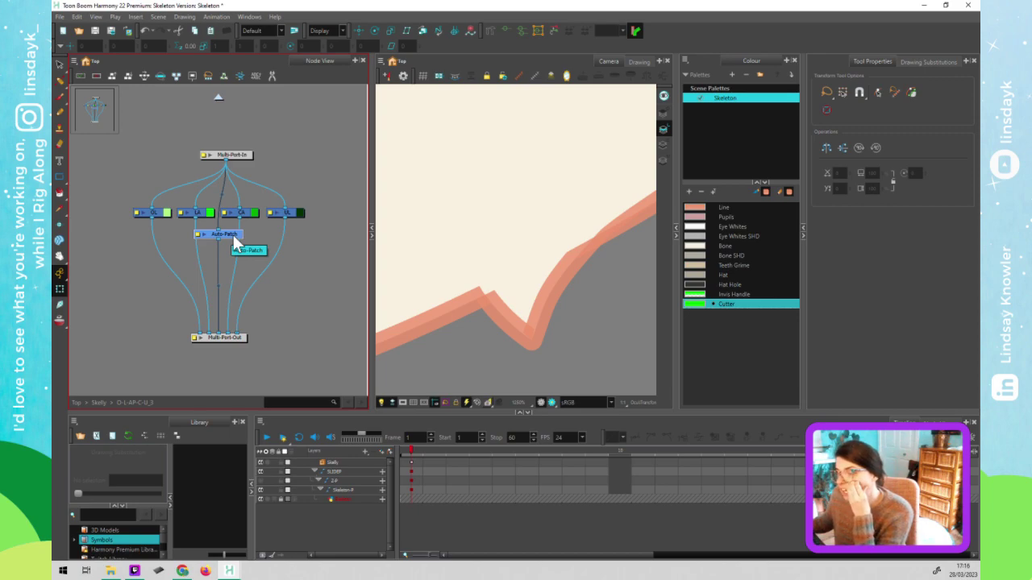
click(500, 263)
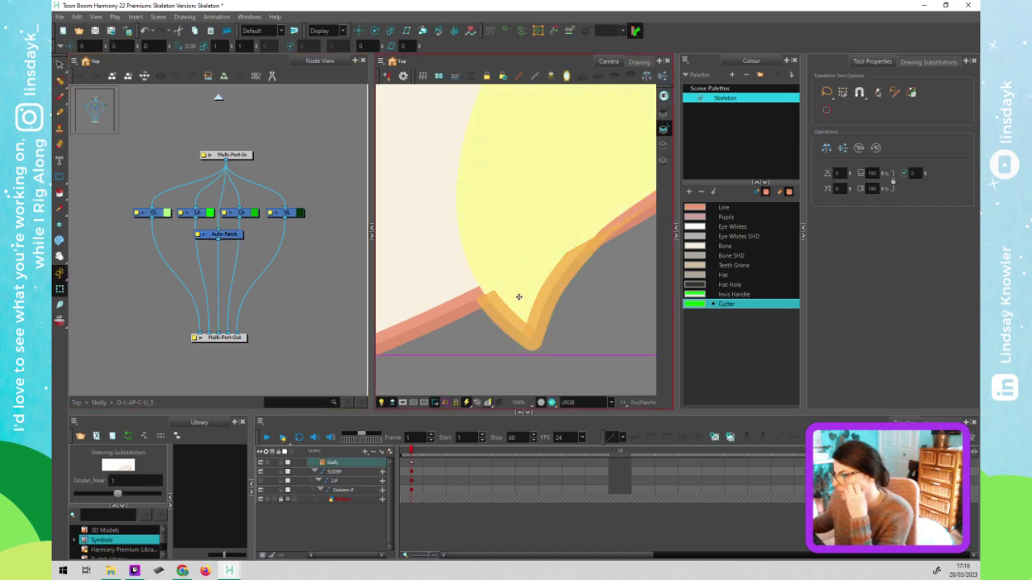
click(215, 271)
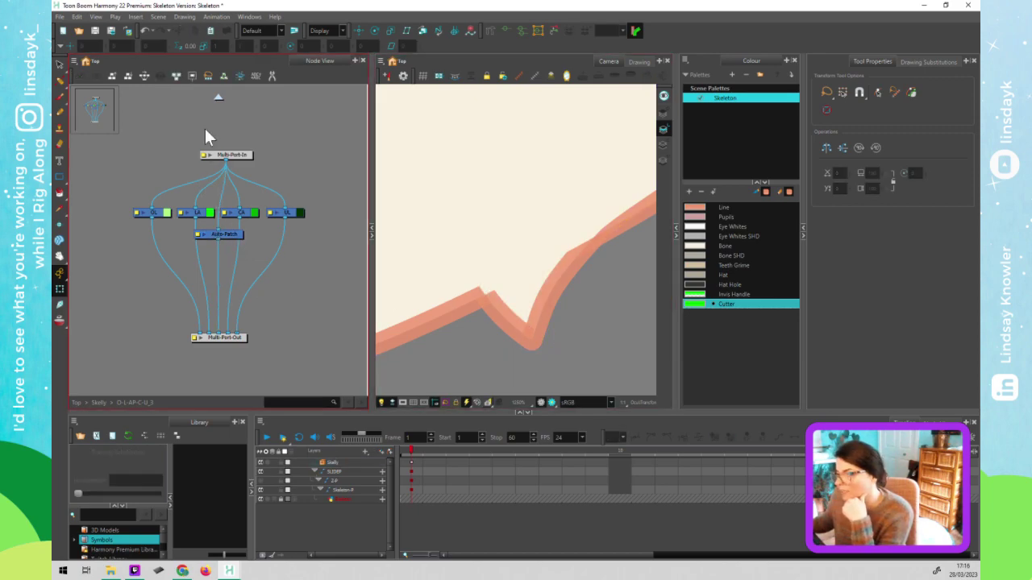
click(218, 98)
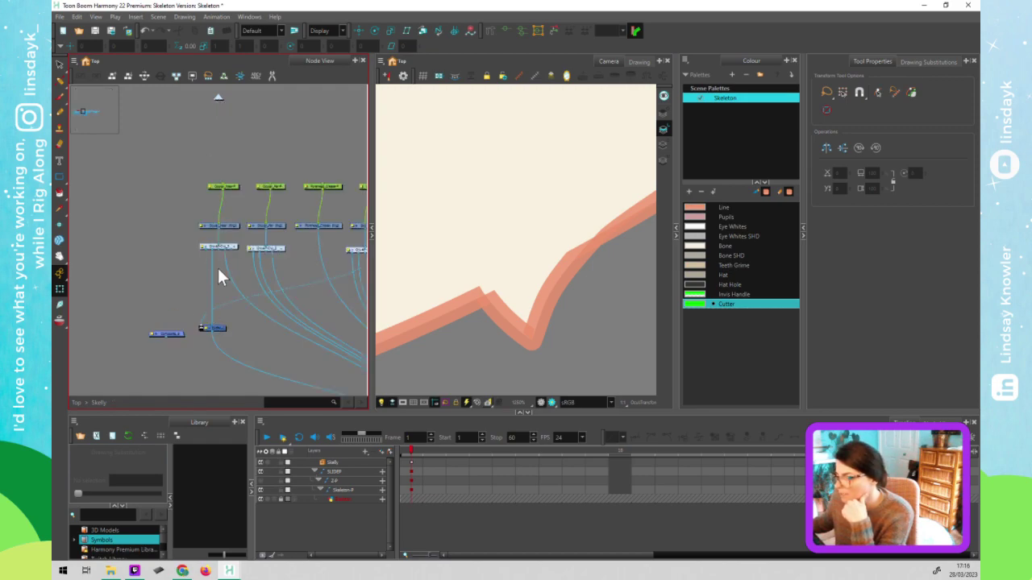
Feed the near ocular cutter's matte from a different skull group output, and reconnect the near ocular group's first output to the main composite
drag(313, 316, 257, 285)
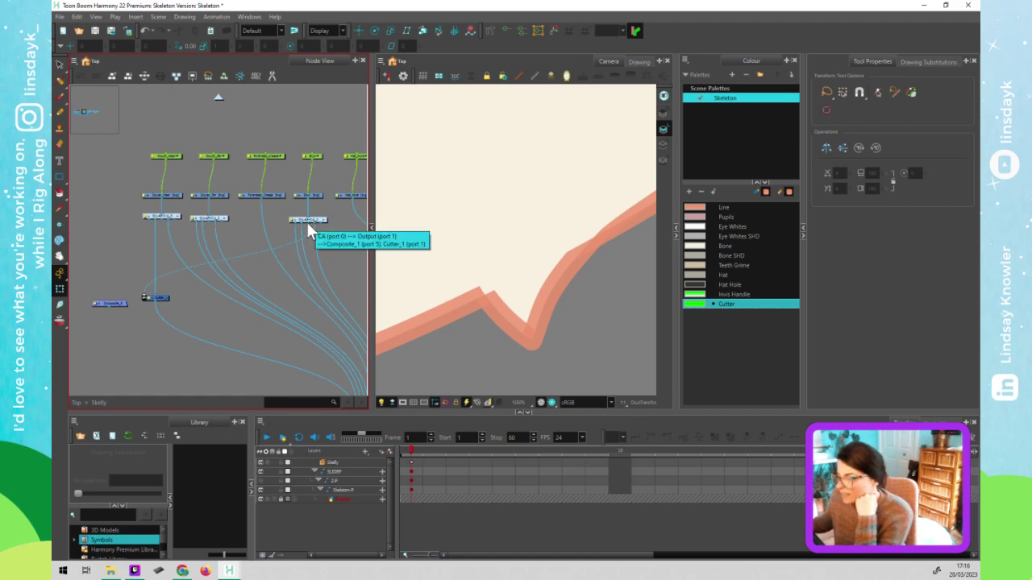
mouse_move(308, 232)
mouse_down()
mouse_move(140, 273)
mouse_move(141, 294)
mouse_up()
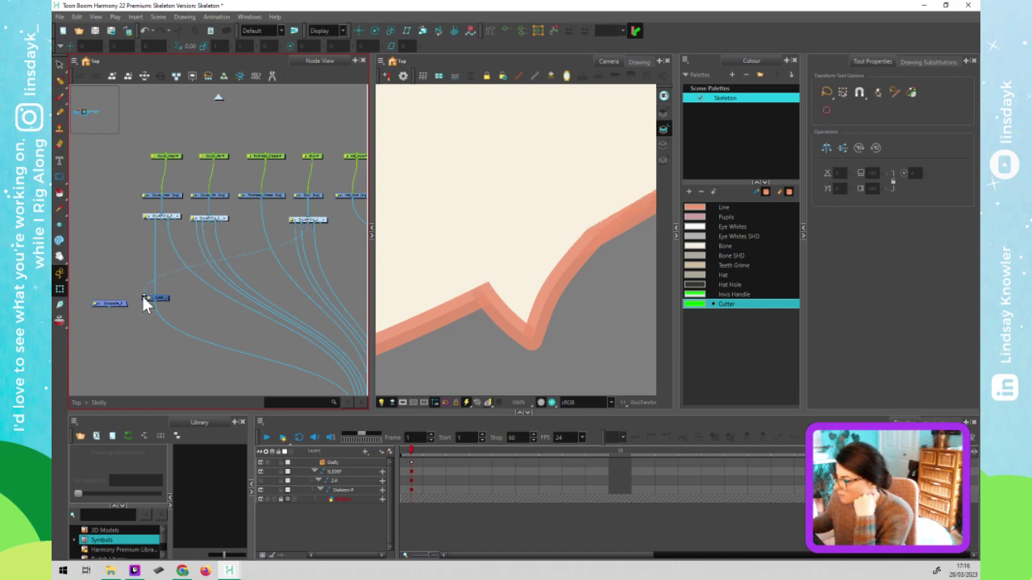
click(488, 291)
click(153, 219)
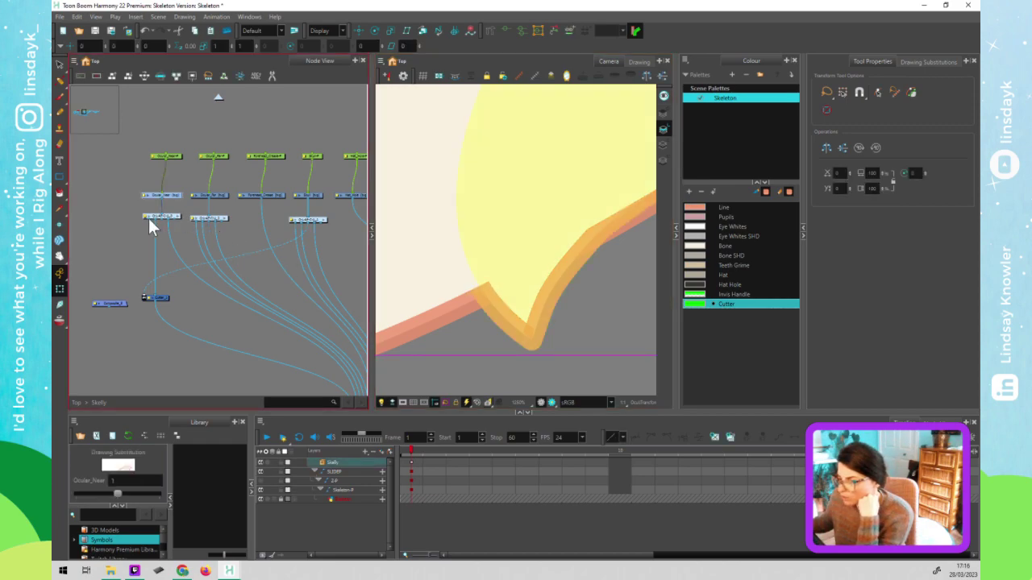
mouse_move(149, 218)
mouse_down()
mouse_move(132, 311)
mouse_move(165, 355)
mouse_move(258, 311)
mouse_move(328, 295)
mouse_up()
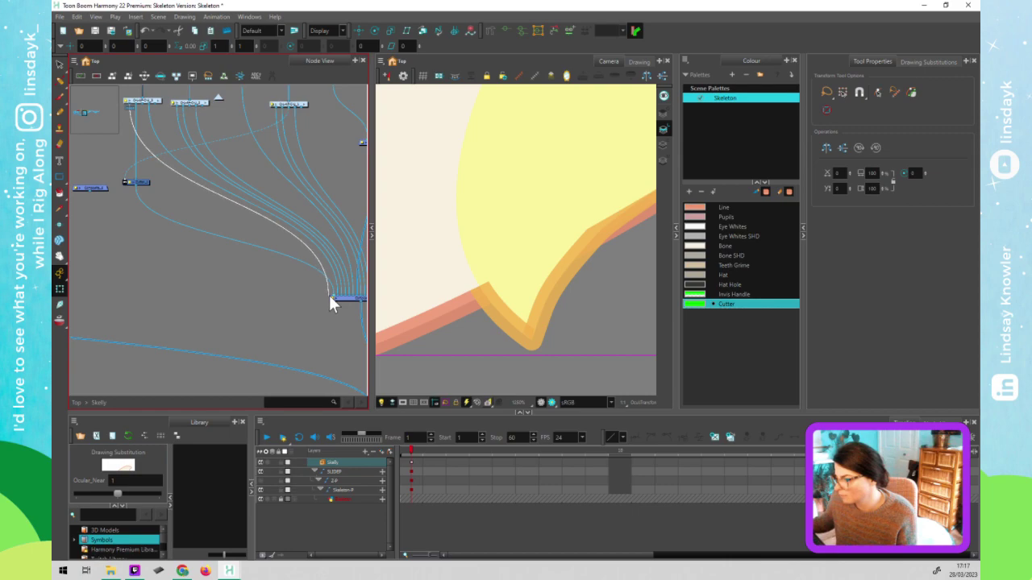
Try moving the near ocular piece down to test how the skull cuts it, and undo the move
click(266, 317)
scroll(562, 329, down, 6)
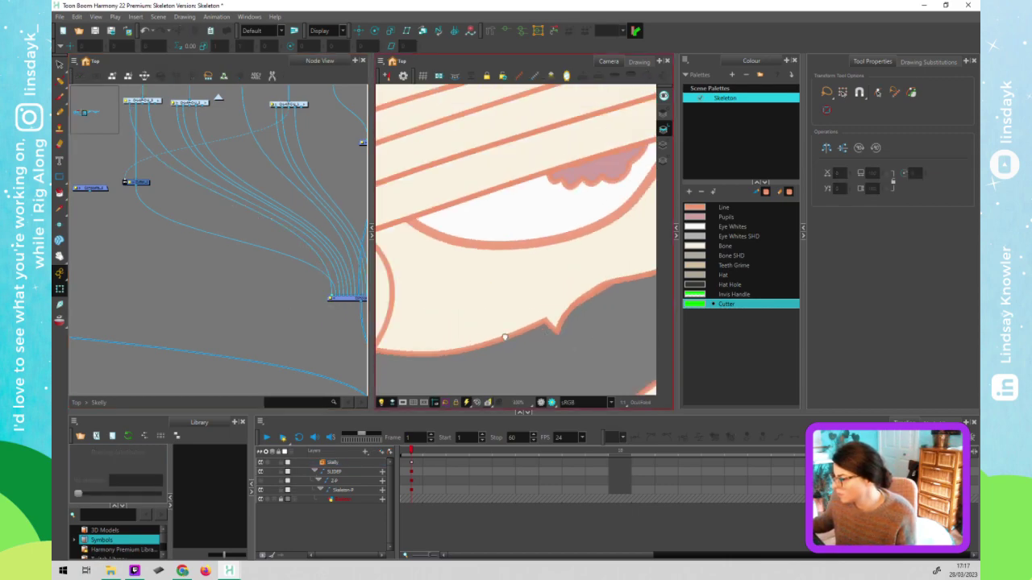
scroll(524, 323, down, 3)
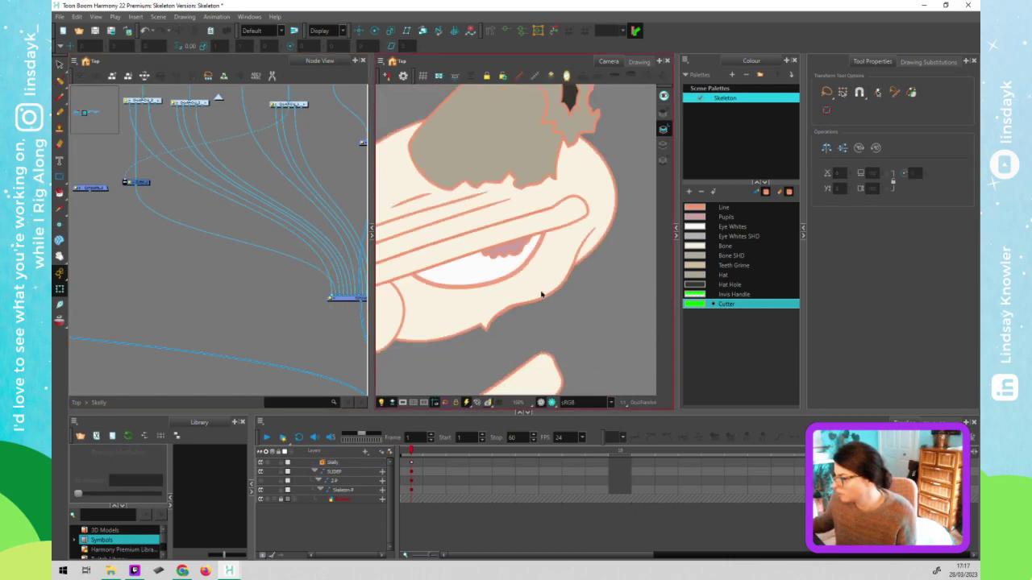
click(541, 295)
mouse_move(540, 280)
mouse_down()
mouse_move(529, 271)
mouse_move(541, 299)
mouse_up()
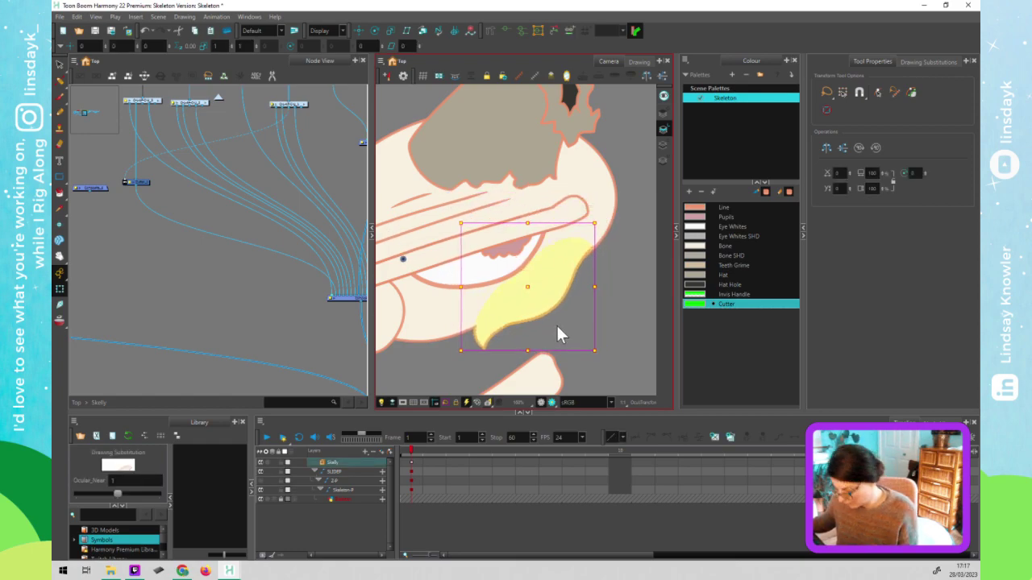
key(ctrl+z)
Duplicate the near ocular's cutter node for use on the far ocular piece
click(470, 361)
drag(470, 360, 566, 333)
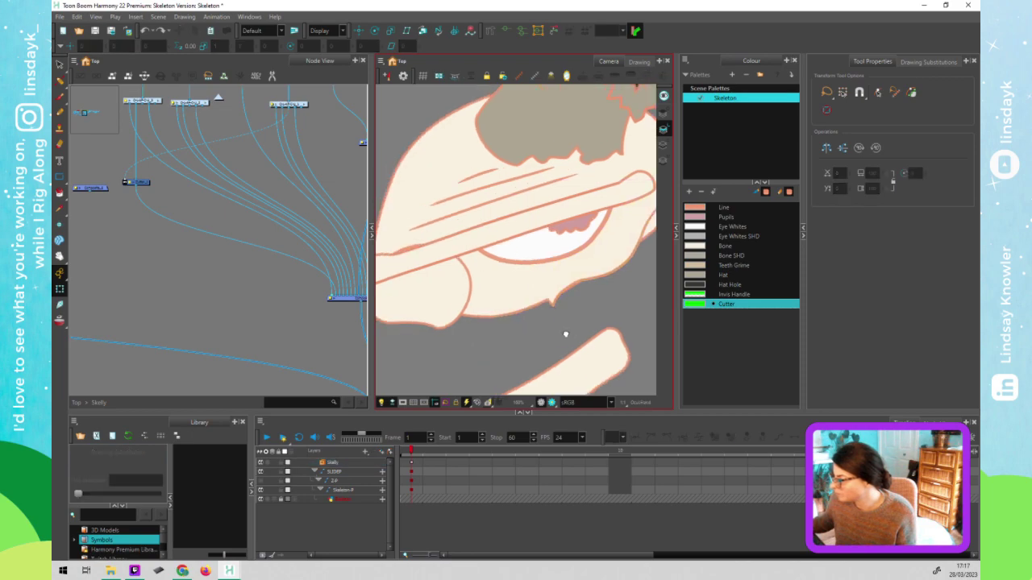
click(457, 309)
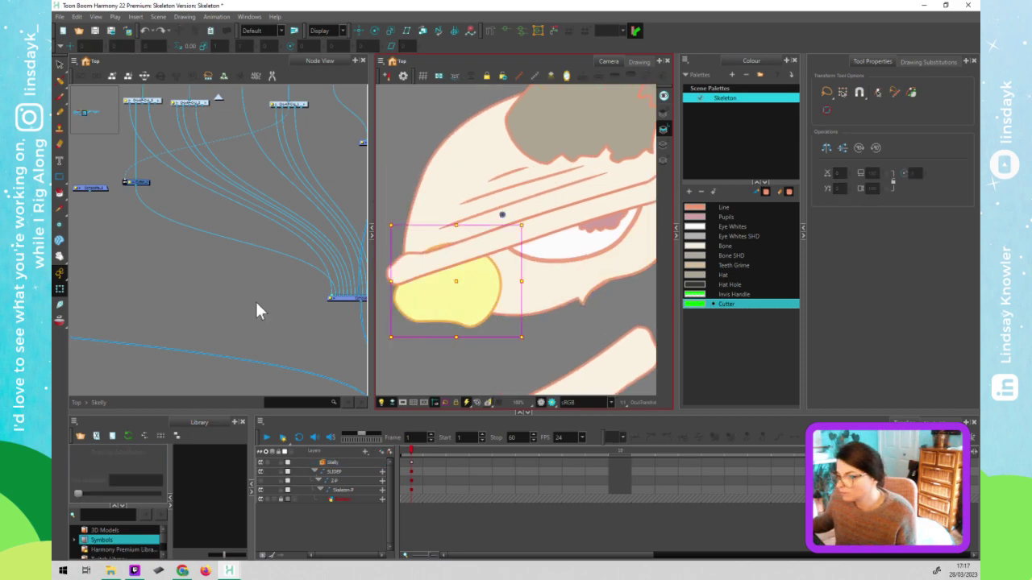
scroll(223, 299, down, 3)
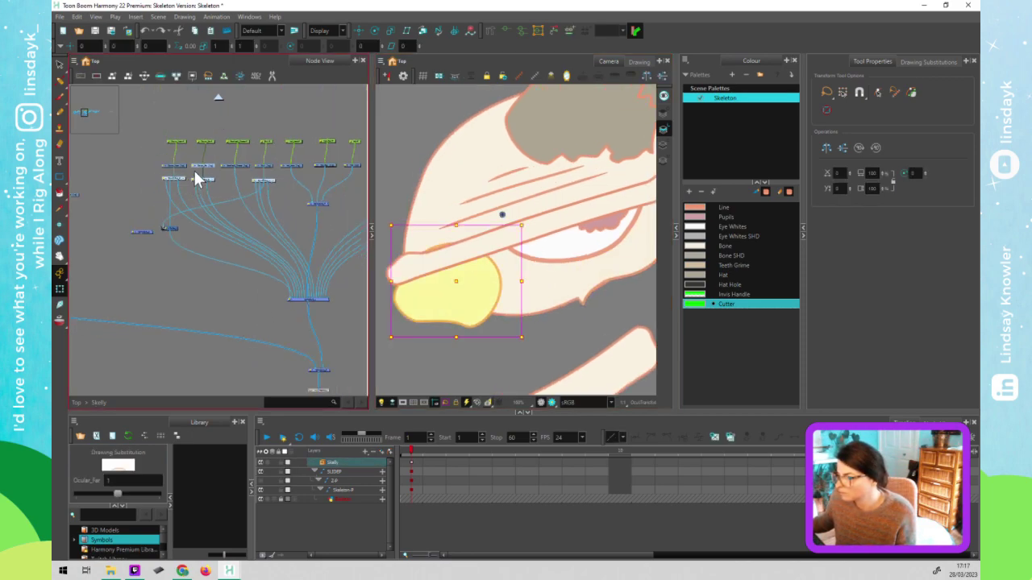
click(475, 305)
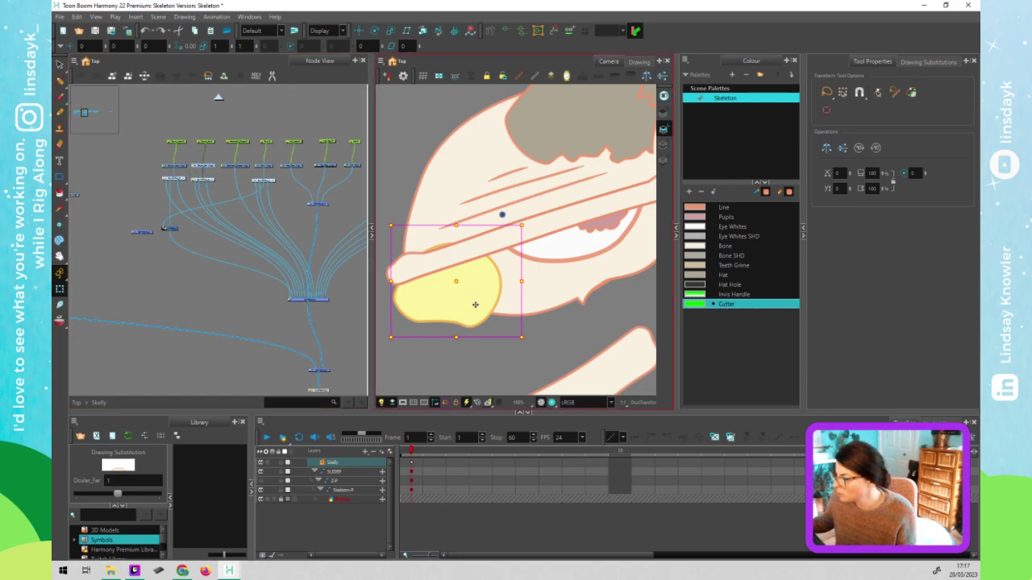
click(165, 229)
click(179, 238)
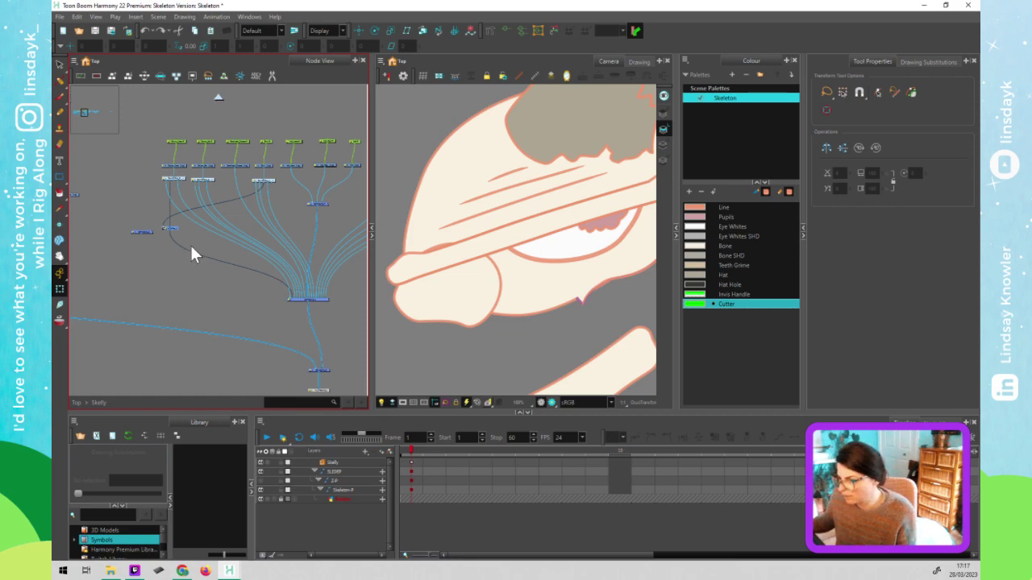
key(ctrl+v)
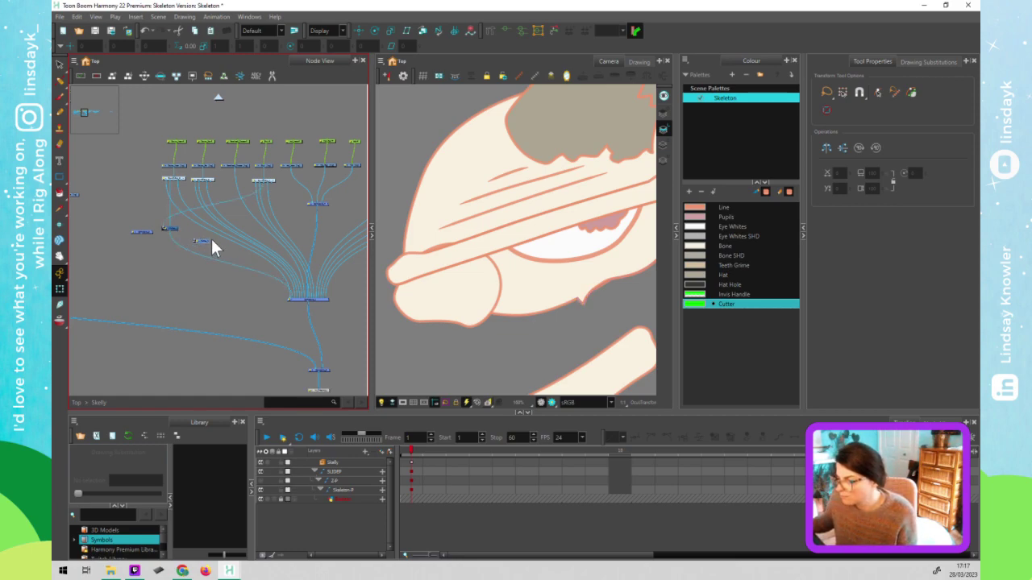
Insert the duplicated cutter on the far ocular group's output cable and feed its matte from the skull group
mouse_move(211, 238)
mouse_down()
mouse_move(212, 202)
mouse_move(203, 228)
mouse_up()
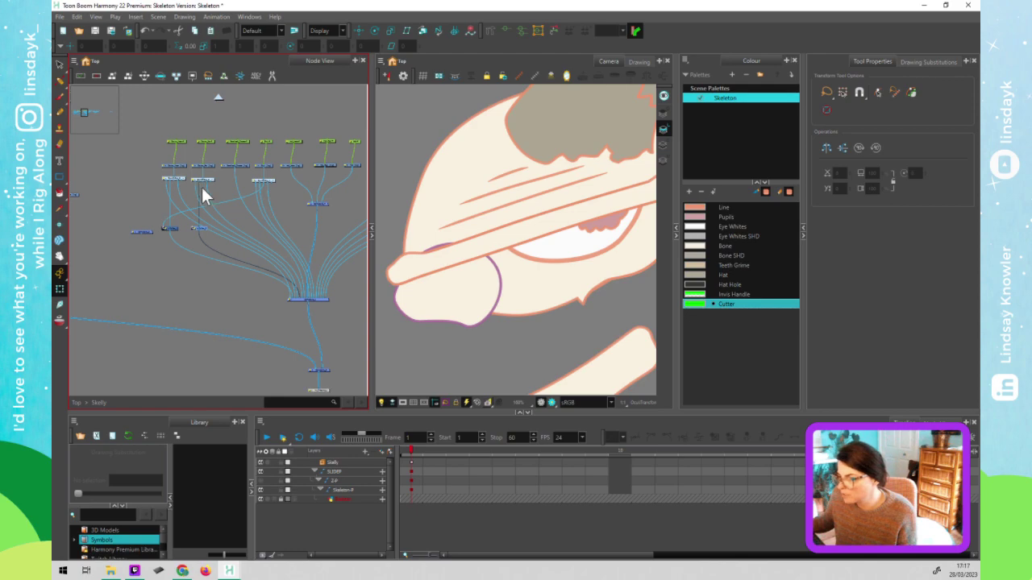
mouse_move(195, 226)
mouse_down()
mouse_move(254, 203)
mouse_move(263, 183)
mouse_up()
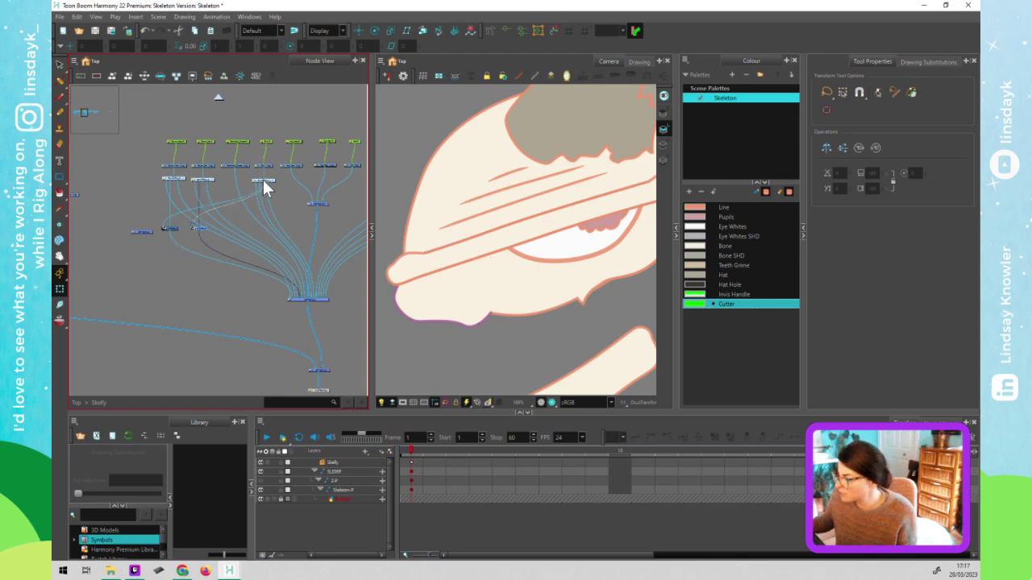
scroll(477, 299, down, 3)
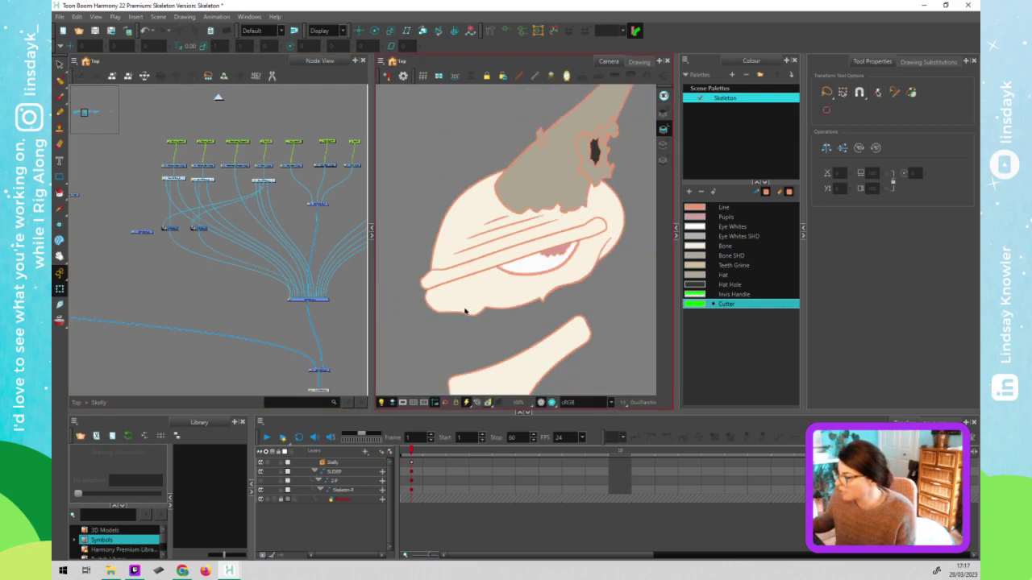
click(464, 287)
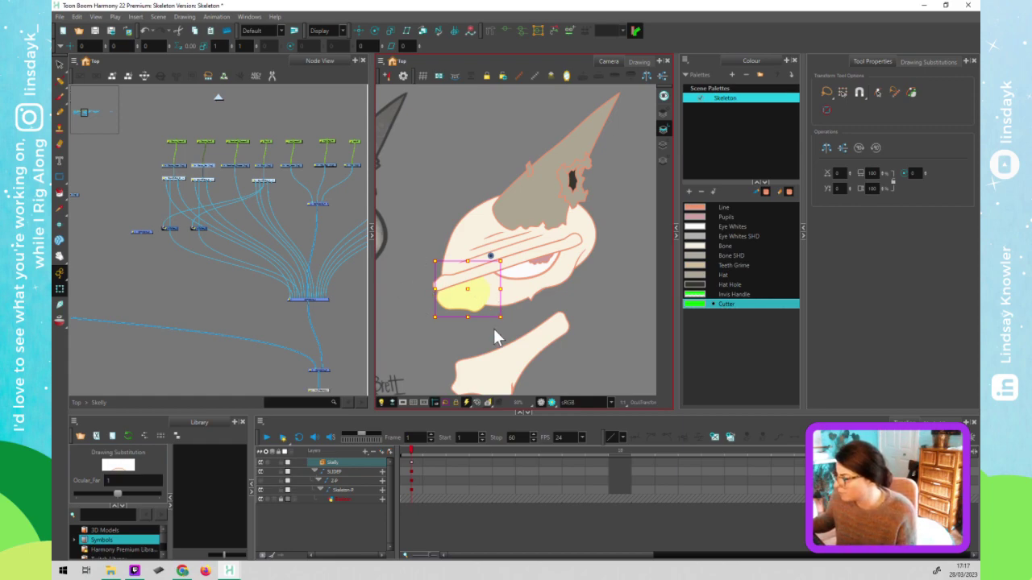
key(Delete)
click(189, 255)
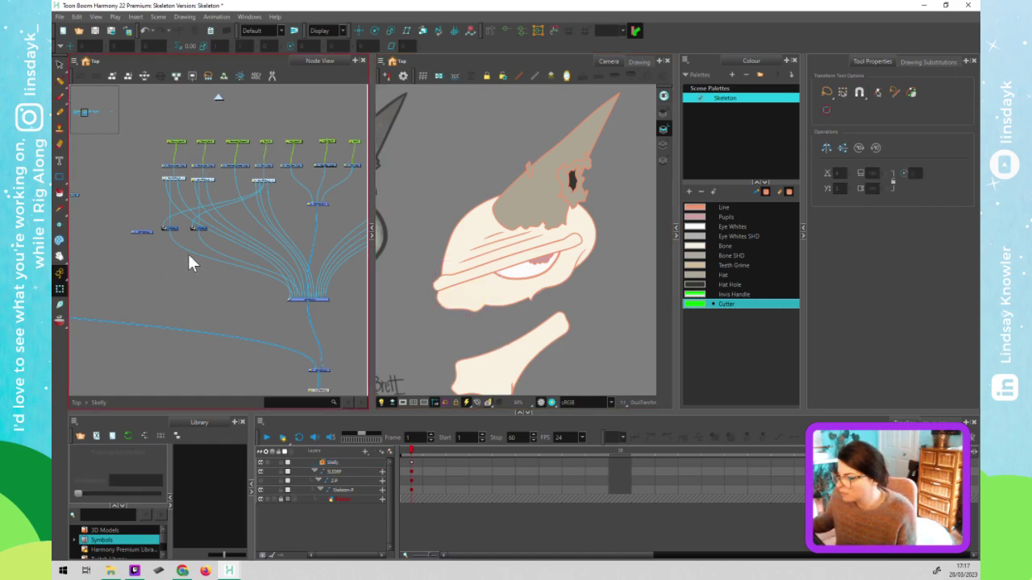
Enable the Top_JawBone drawing node in the network so the top jaw bone is shown on the head
drag(161, 270, 350, 235)
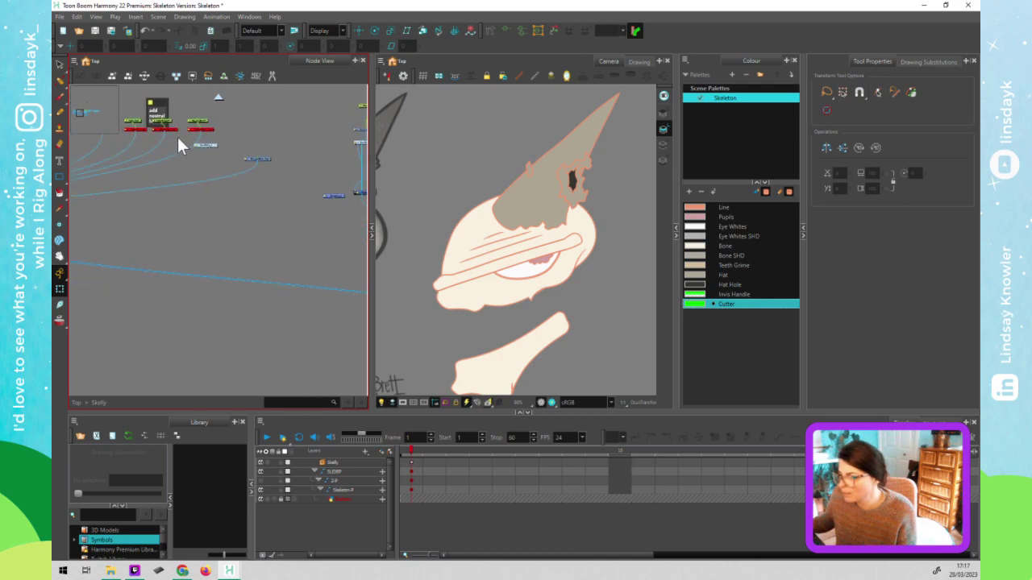
scroll(196, 140, up, 3)
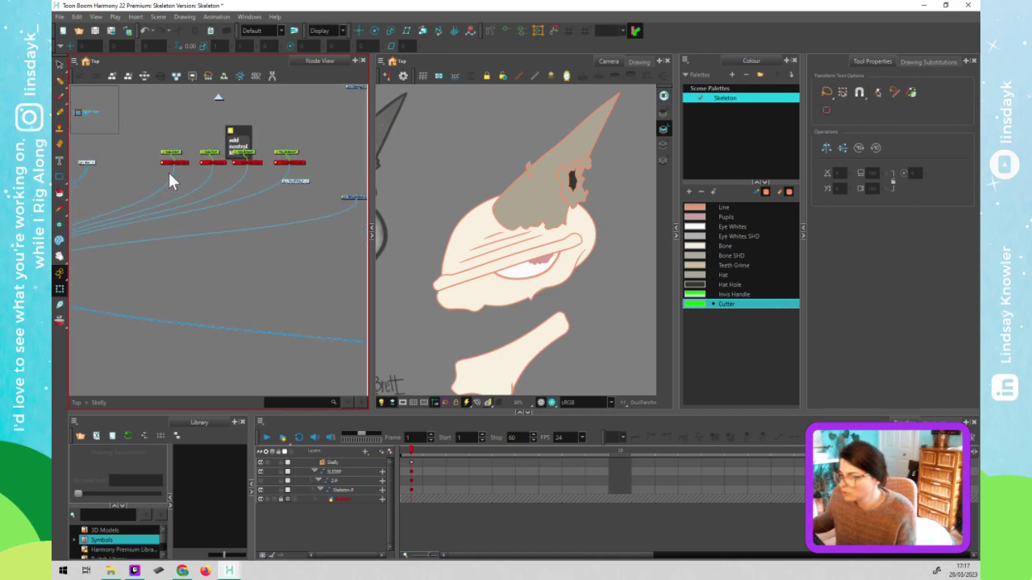
scroll(173, 172, up, 1)
drag(319, 172, 235, 185)
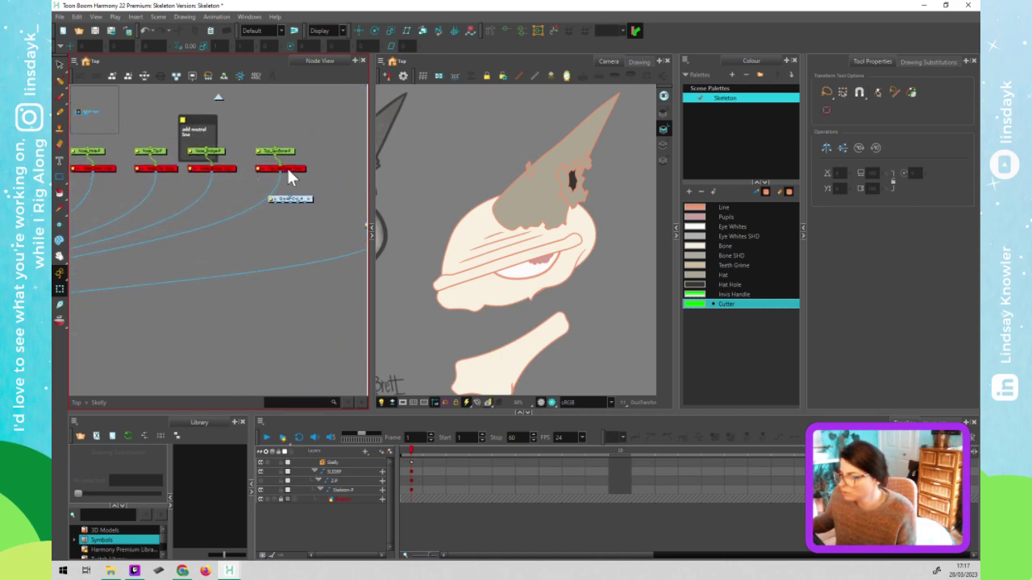
click(295, 170)
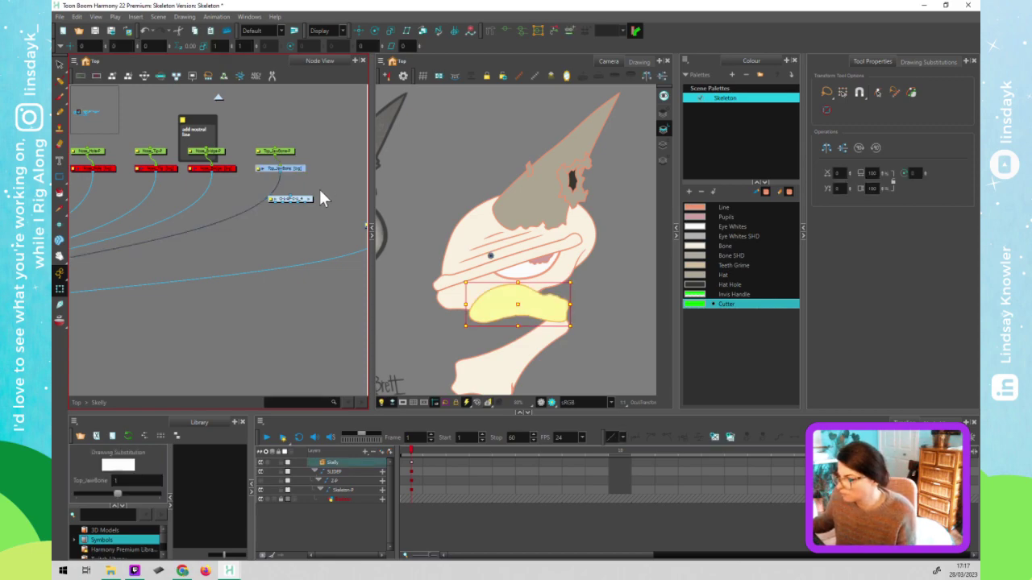
click(320, 190)
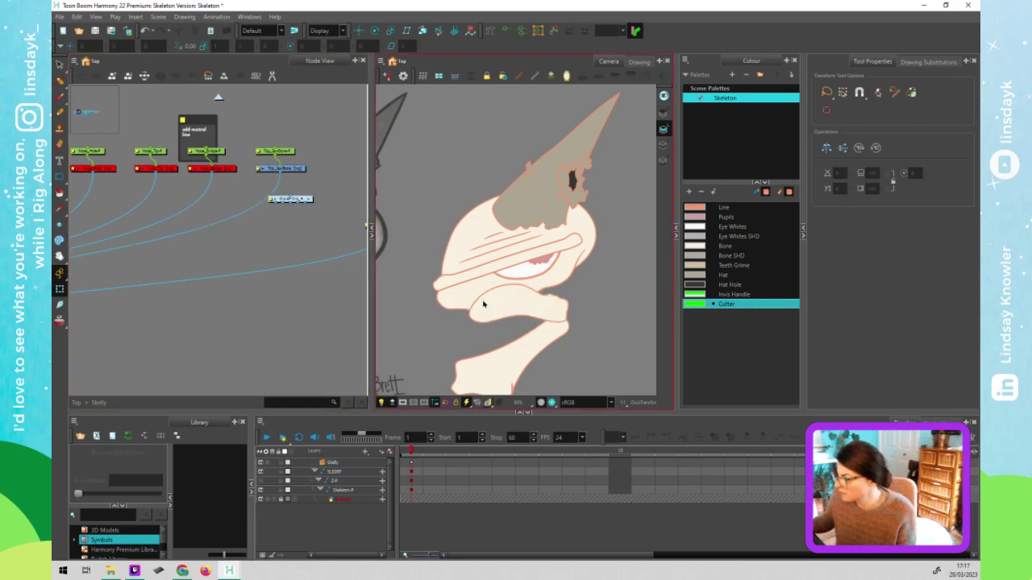
scroll(475, 323, down, 1)
scroll(553, 323, down, 1)
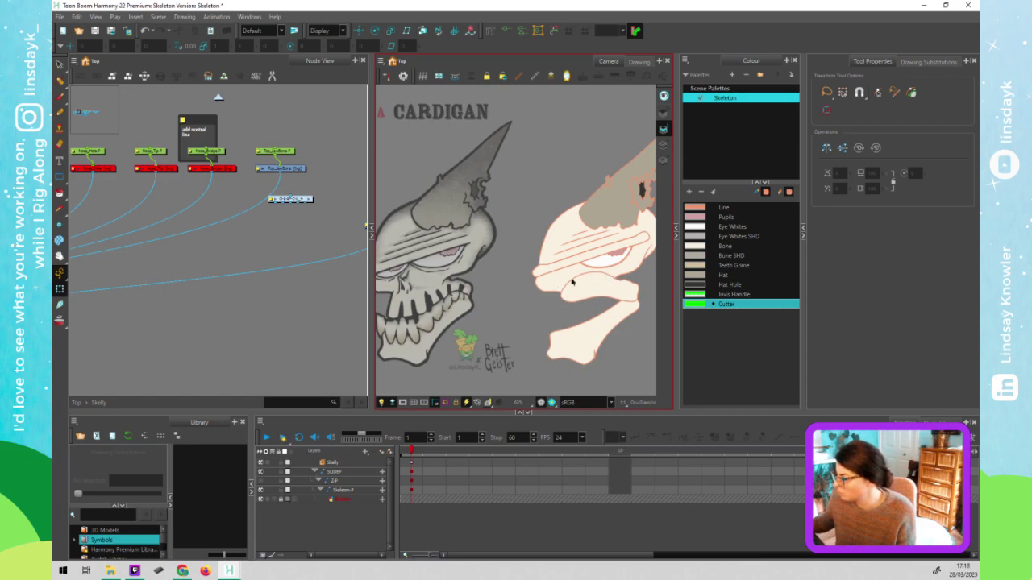
Insert the loose group node into the cable between the Top_JawBone drawing and the main composite
click(313, 199)
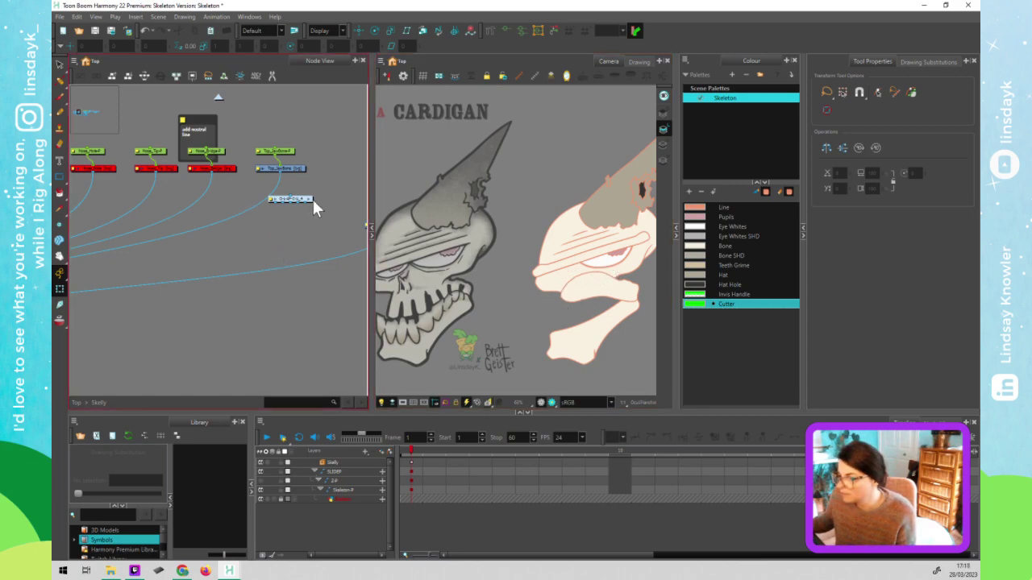
drag(303, 202, 278, 208)
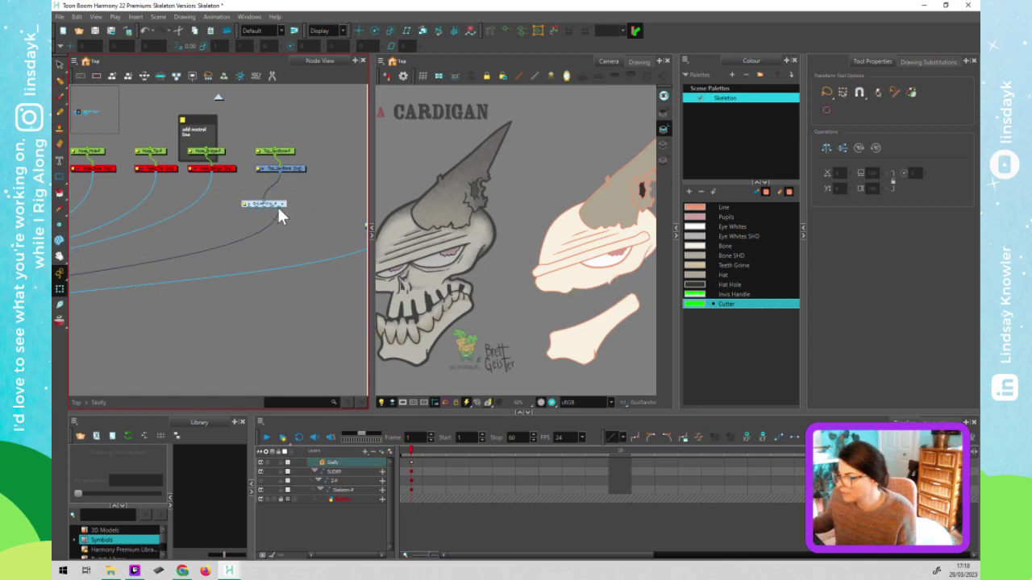
click(244, 260)
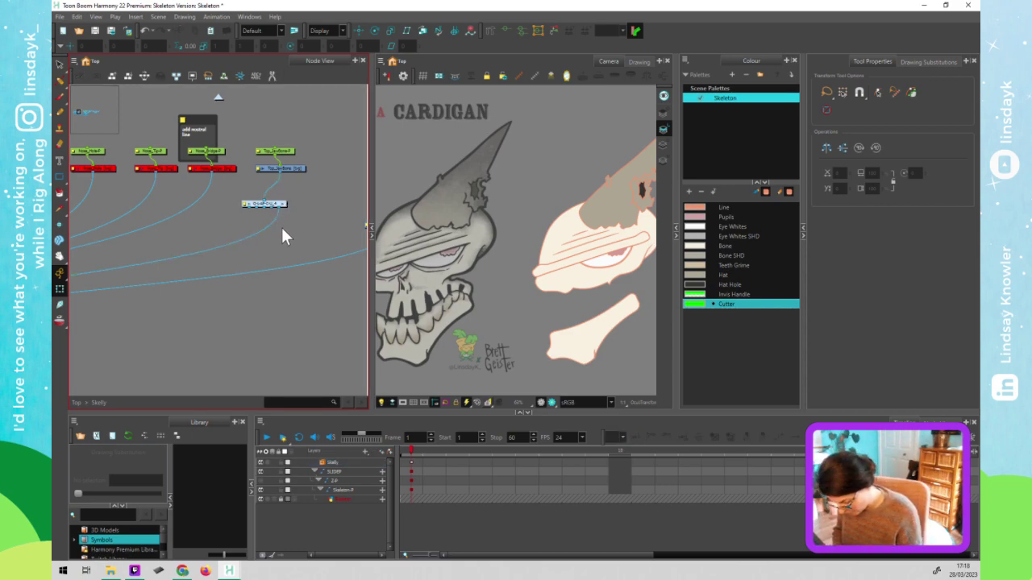
Route the jaw bone group's four outputs into the main composite by connecting them to a pasted composite and deleting it
key(ctrl+v)
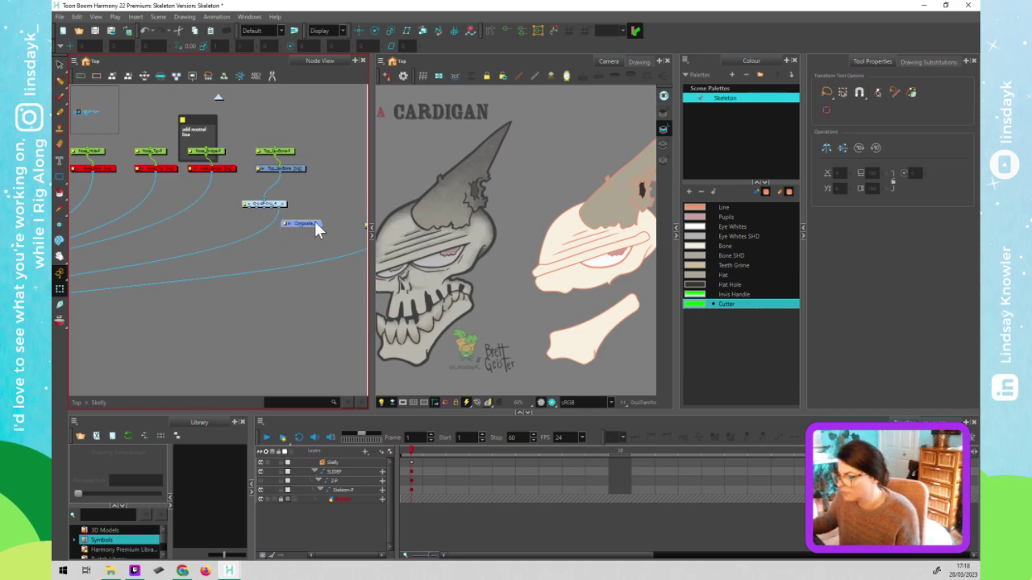
drag(314, 223, 279, 243)
mouse_move(249, 208)
mouse_down()
mouse_move(257, 238)
mouse_move(276, 214)
mouse_move(273, 246)
mouse_up()
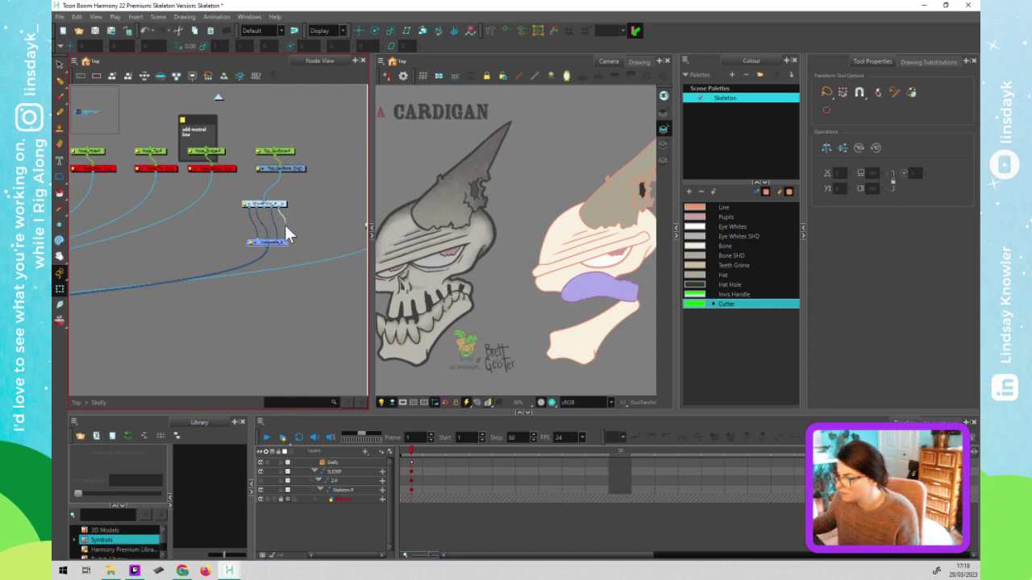
click(283, 268)
click(281, 242)
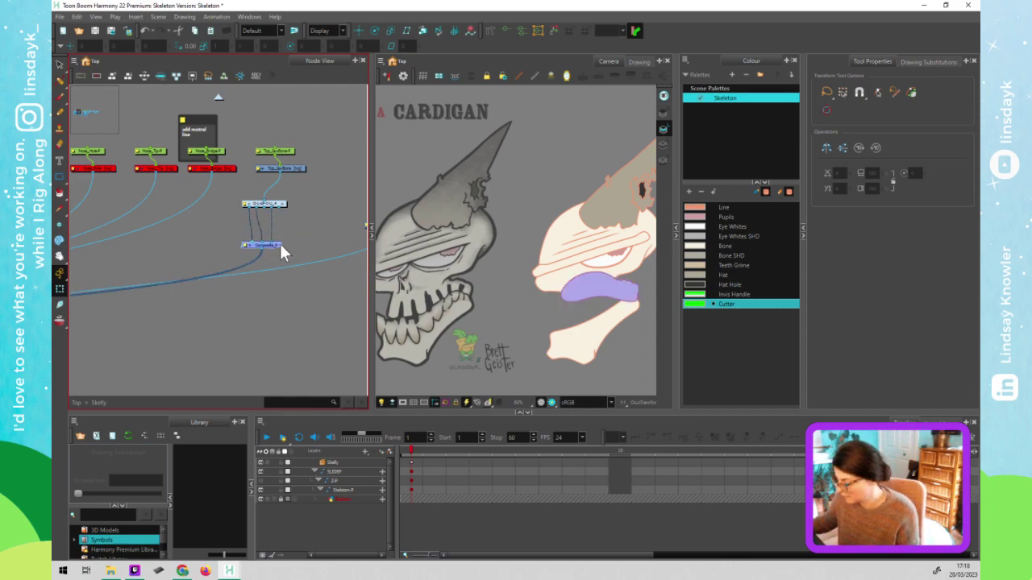
key(Delete)
Add a Cutter node on the jaw bone group's output cable and feed its matte from the skull group
scroll(278, 243, down, 3)
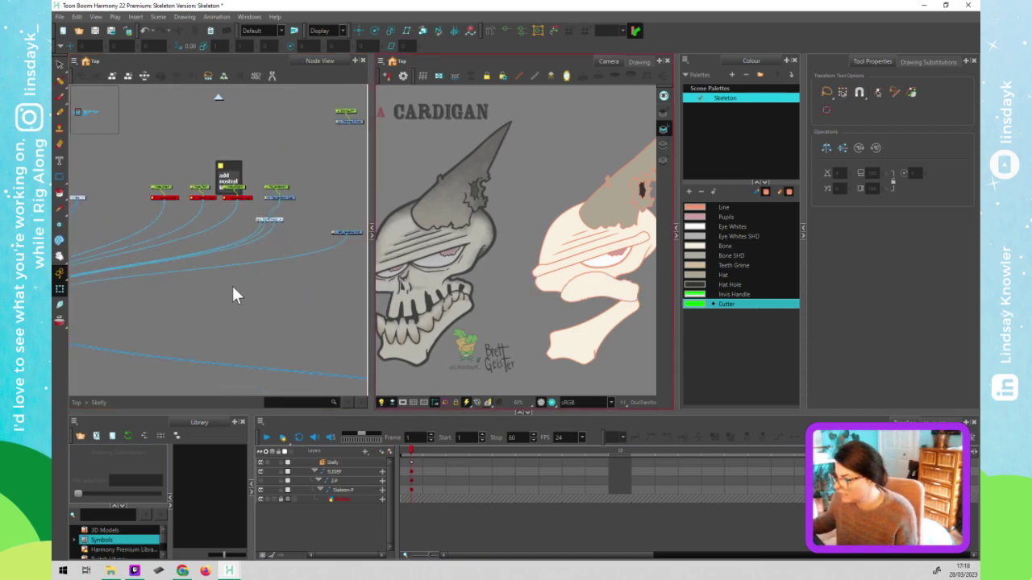
key(Tab)
text(cut)
click(277, 297)
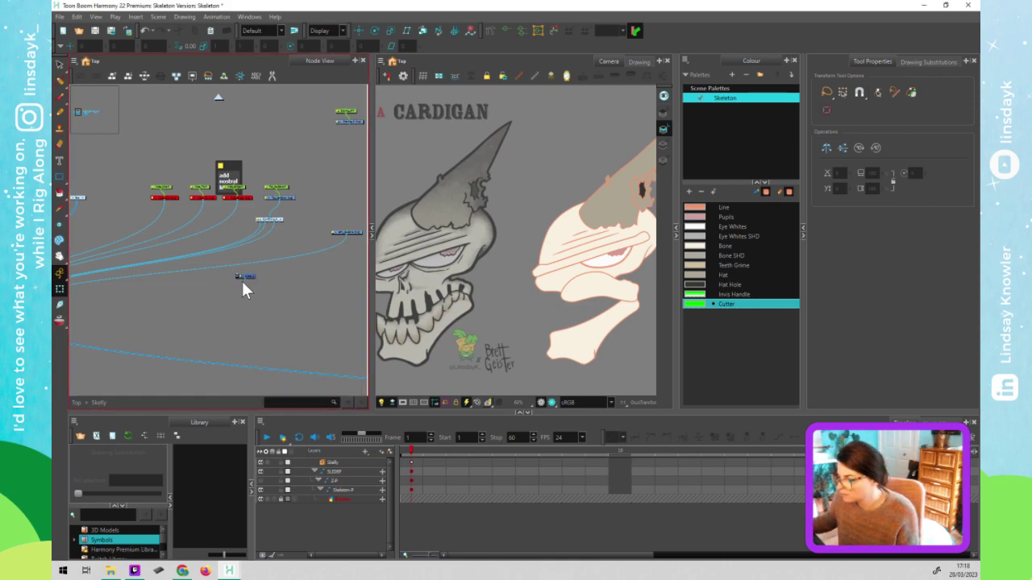
drag(251, 279, 258, 248)
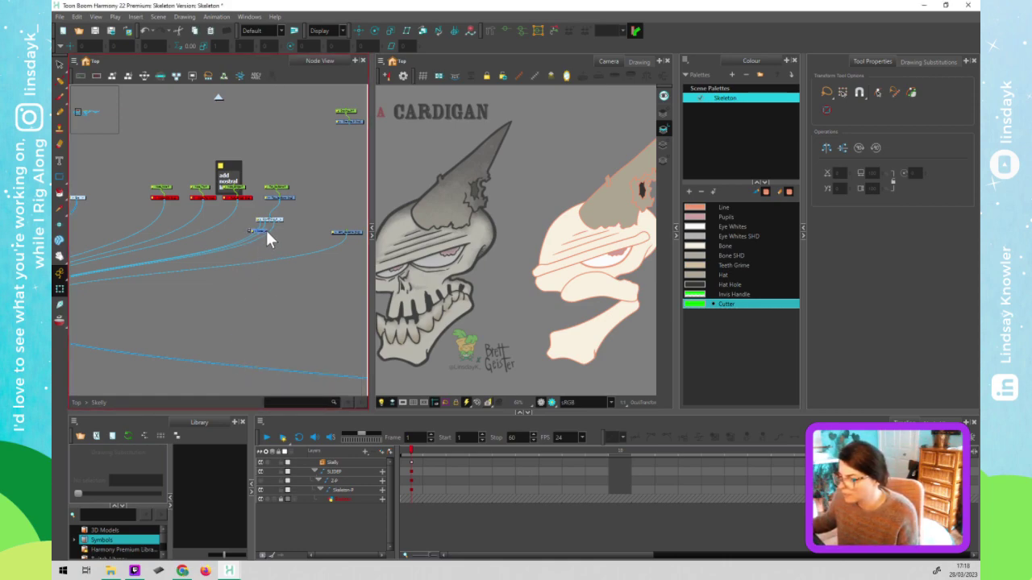
drag(270, 230, 271, 253)
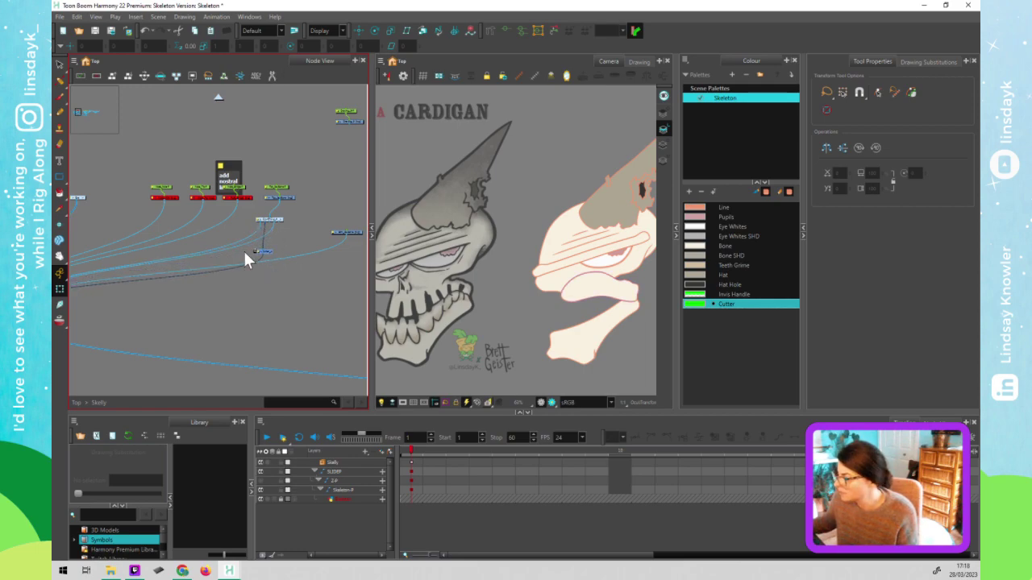
drag(253, 246, 337, 231)
drag(193, 226, 189, 225)
drag(107, 243, 298, 191)
Try shifting the top jaw bone to test how the skull cuts it, and undo the move
click(575, 282)
click(586, 297)
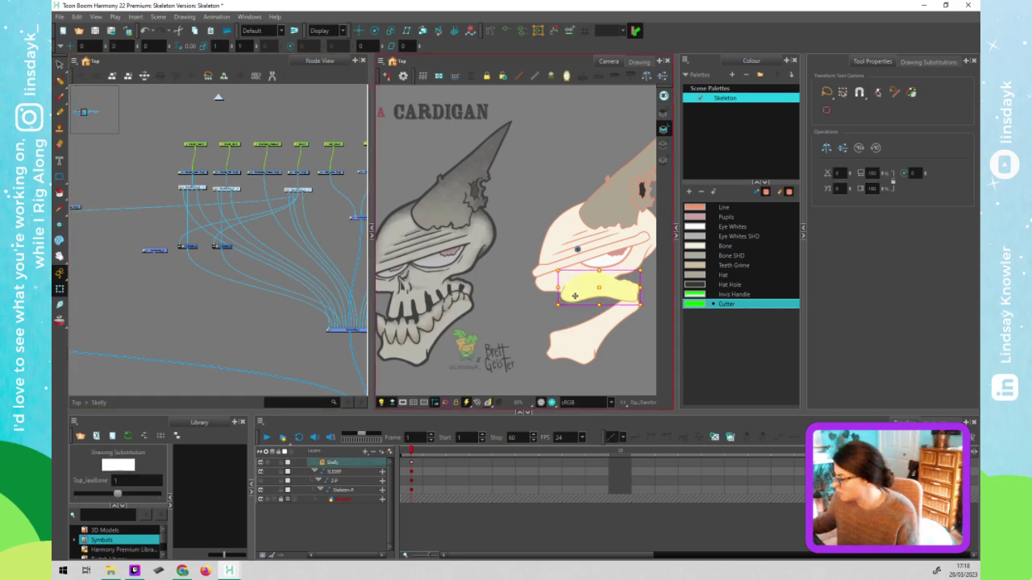
scroll(576, 292, up, 5)
mouse_move(575, 290)
mouse_down()
mouse_move(567, 272)
mouse_move(555, 303)
mouse_up()
key(ctrl+z)
scroll(575, 289, down, 5)
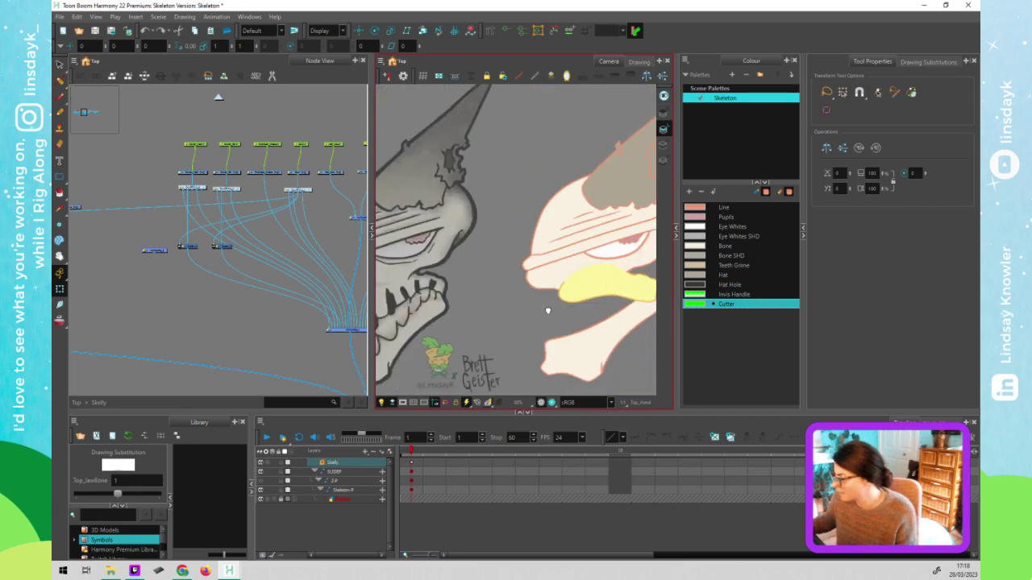
scroll(547, 309, down, 1)
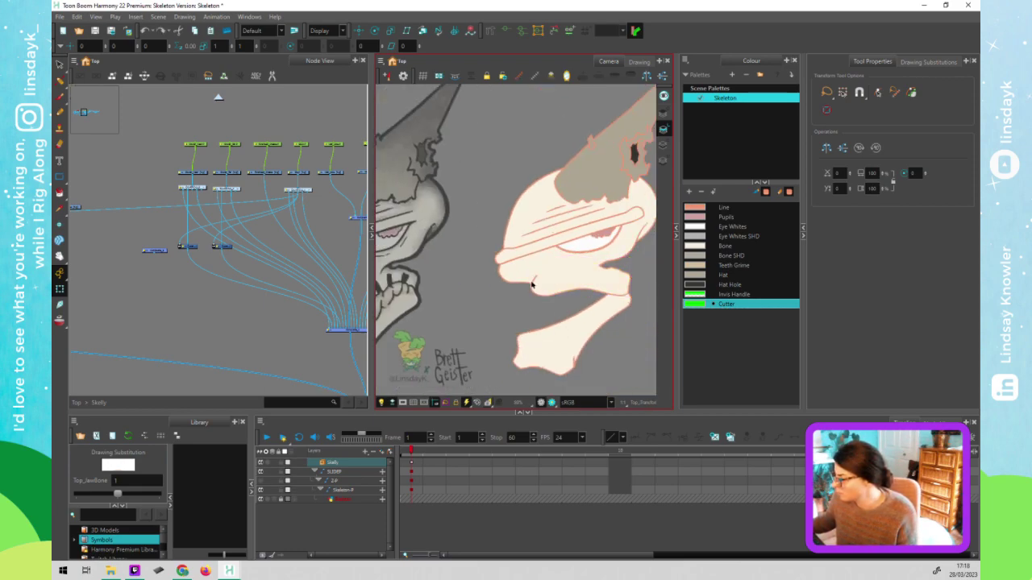
scroll(517, 306, down, 2)
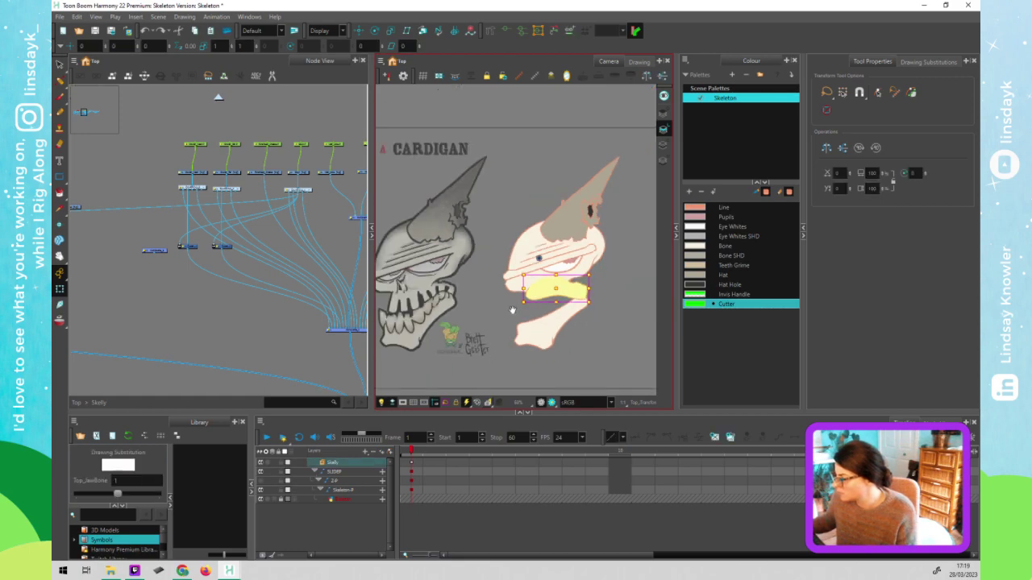
scroll(407, 316, down, 1)
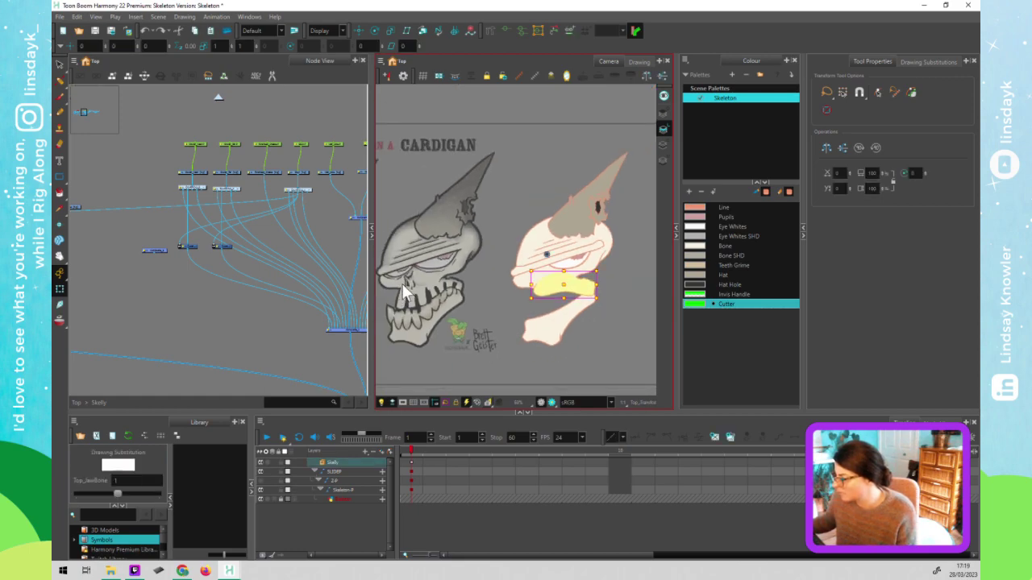
Try nudging the top jaw bone up towards the eye socket to test its overlap, and undo the move
drag(551, 288, 541, 281)
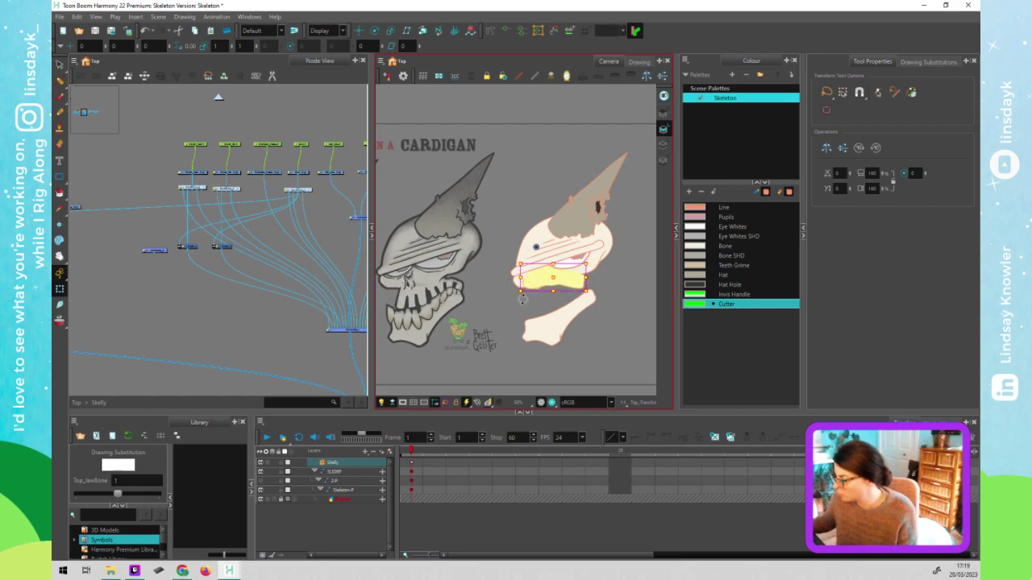
key(ctrl+z)
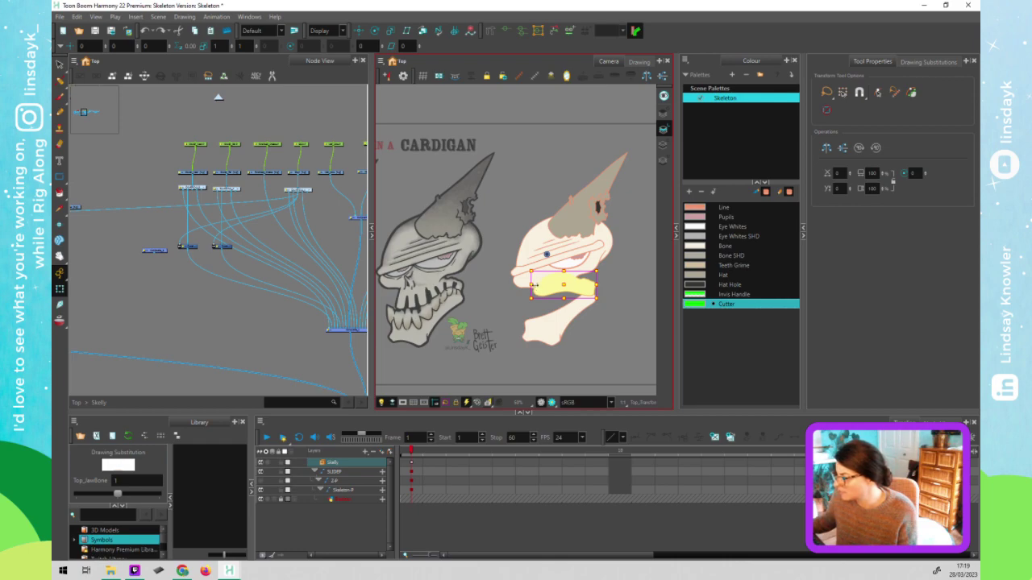
click(526, 315)
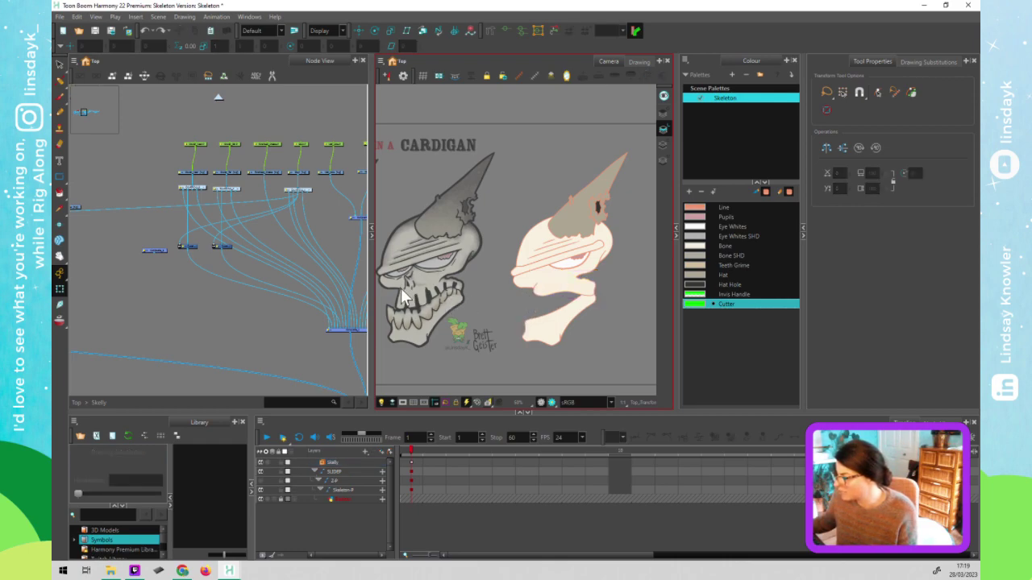
click(557, 289)
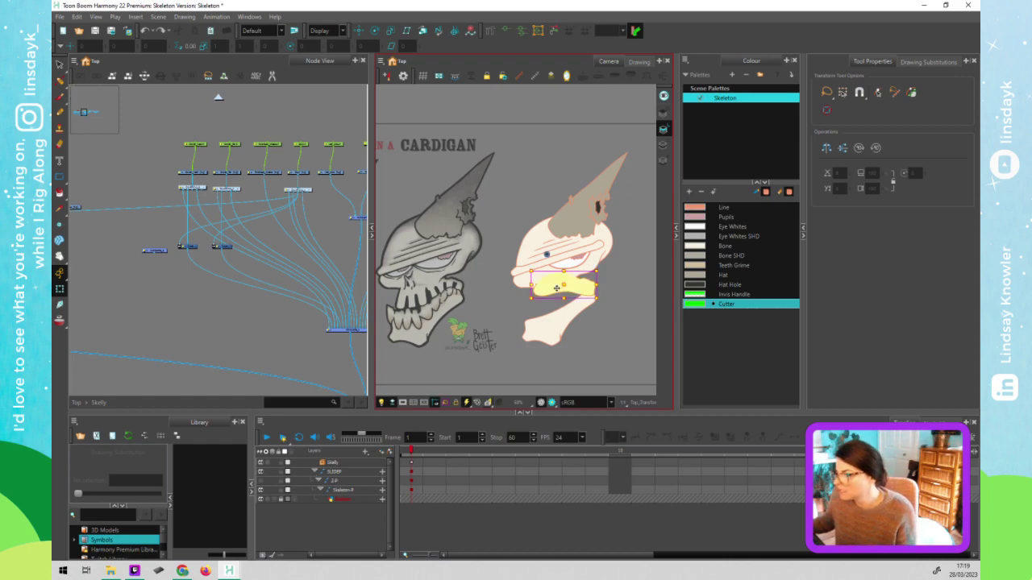
Insert the loose cutter node between the top jaw bone group and the node beneath it
drag(145, 297, 286, 274)
drag(125, 202, 132, 231)
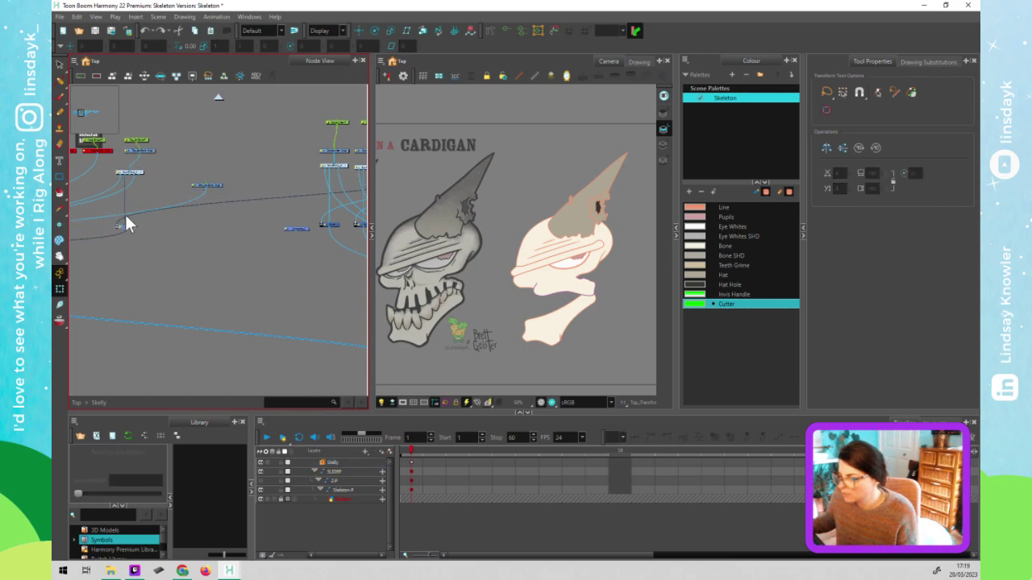
click(290, 228)
drag(290, 227, 129, 224)
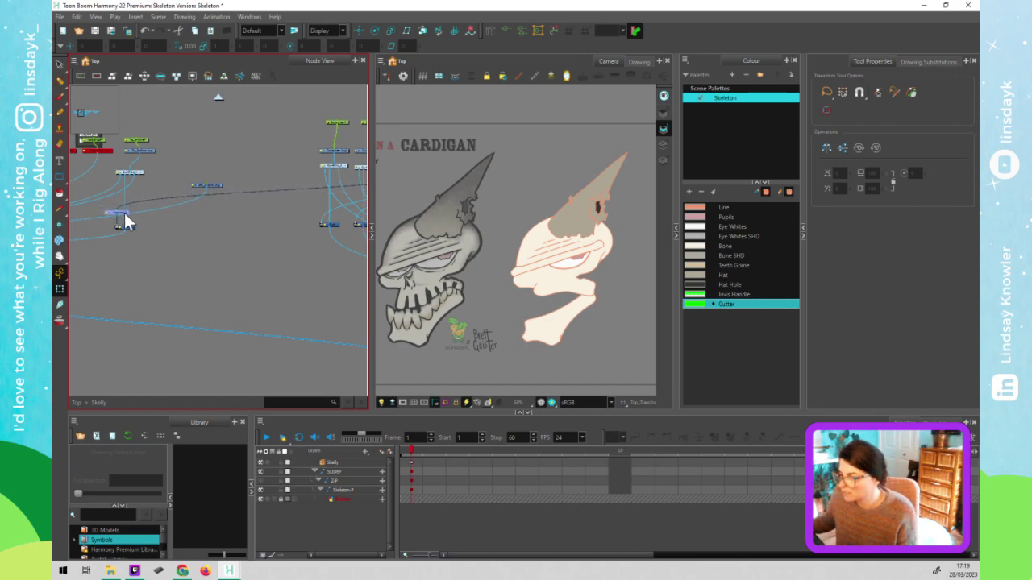
Feed the inserted cutter's matte from the Ocular_Far group and check the cut on the top jaw bone
click(517, 307)
click(522, 284)
click(521, 284)
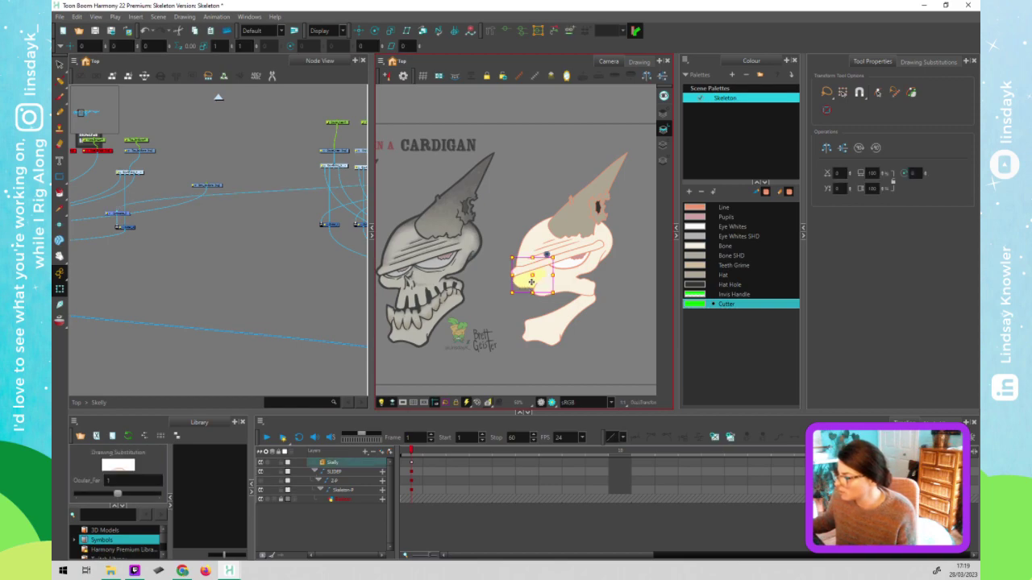
drag(335, 244, 317, 234)
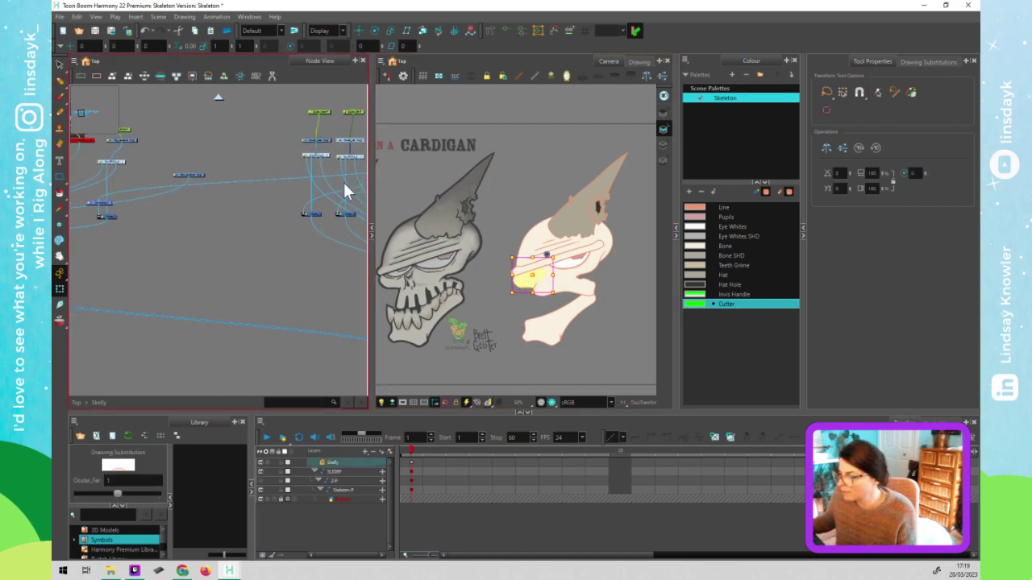
drag(353, 166, 94, 197)
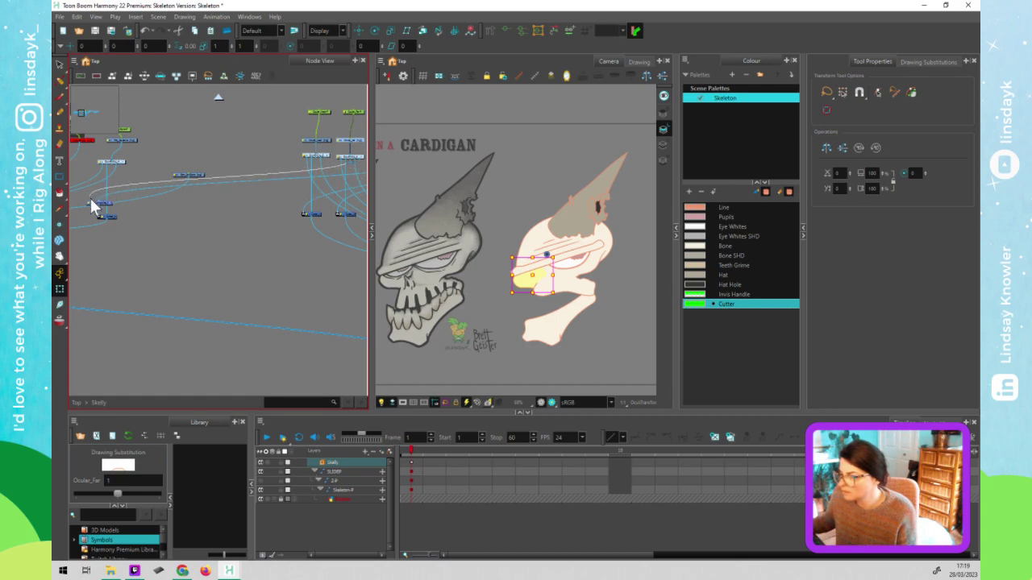
click(533, 289)
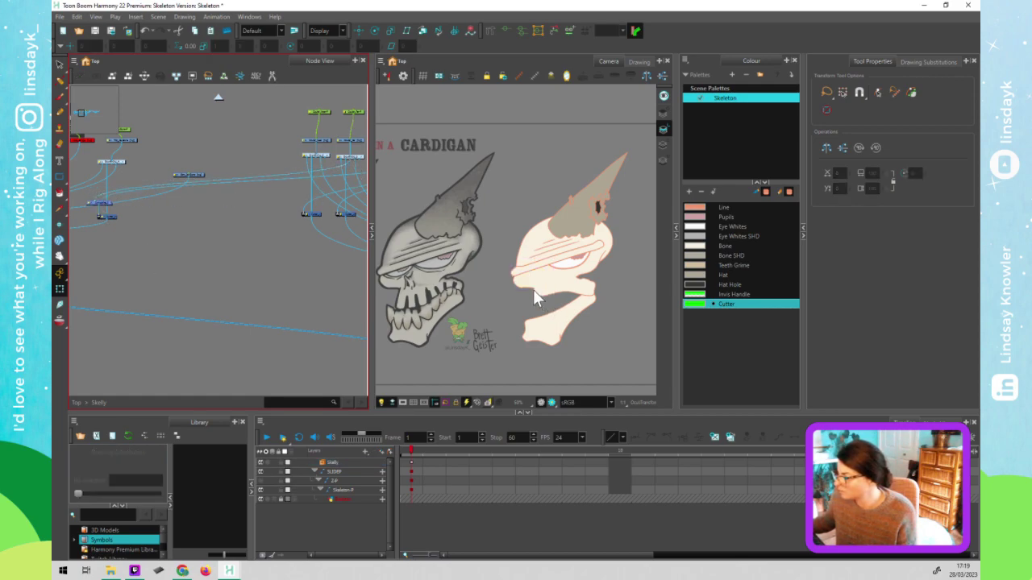
click(542, 294)
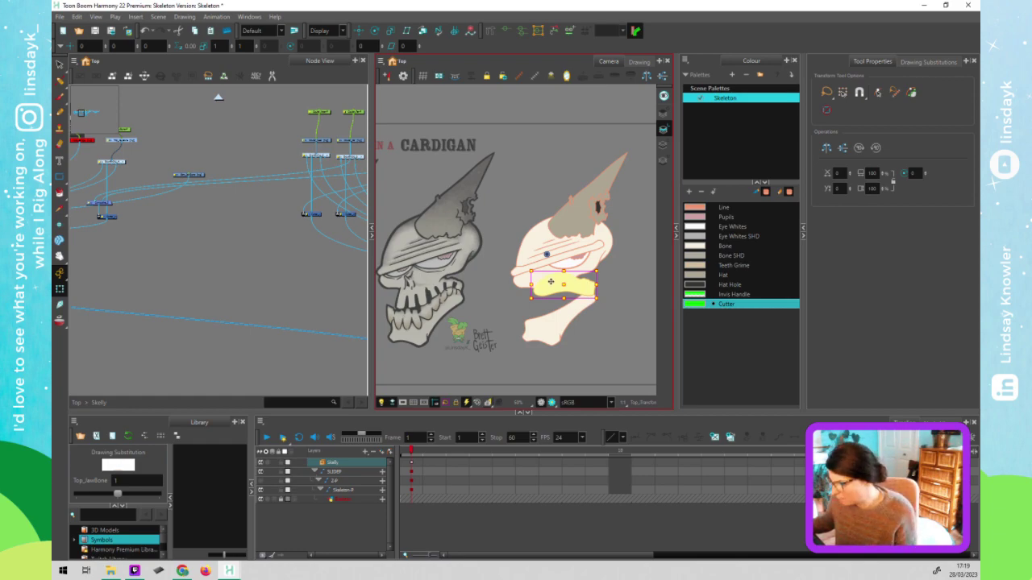
click(632, 344)
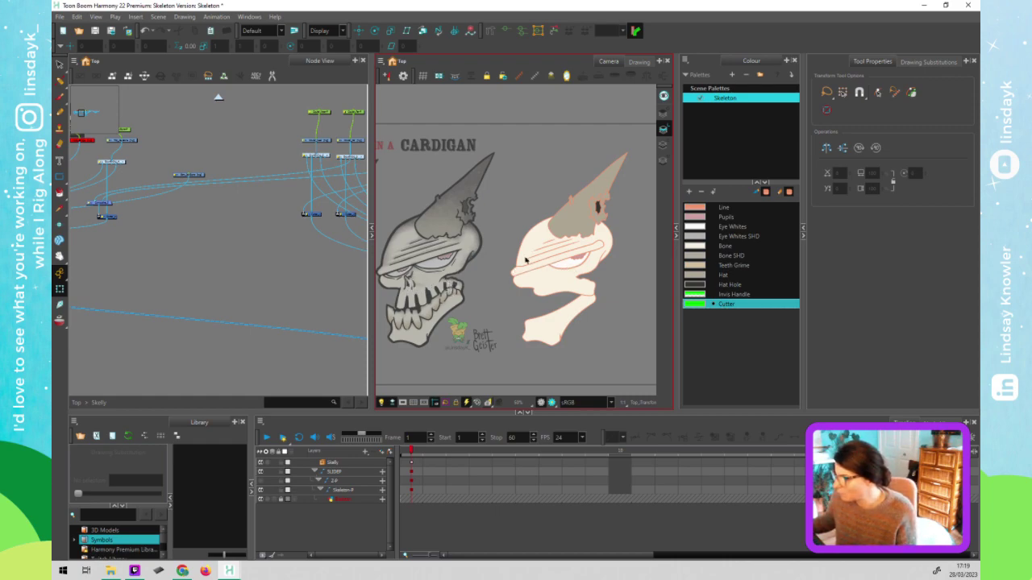
Copy an output-splitting group node from inside Skelly and paste it at the scene's top level
click(283, 279)
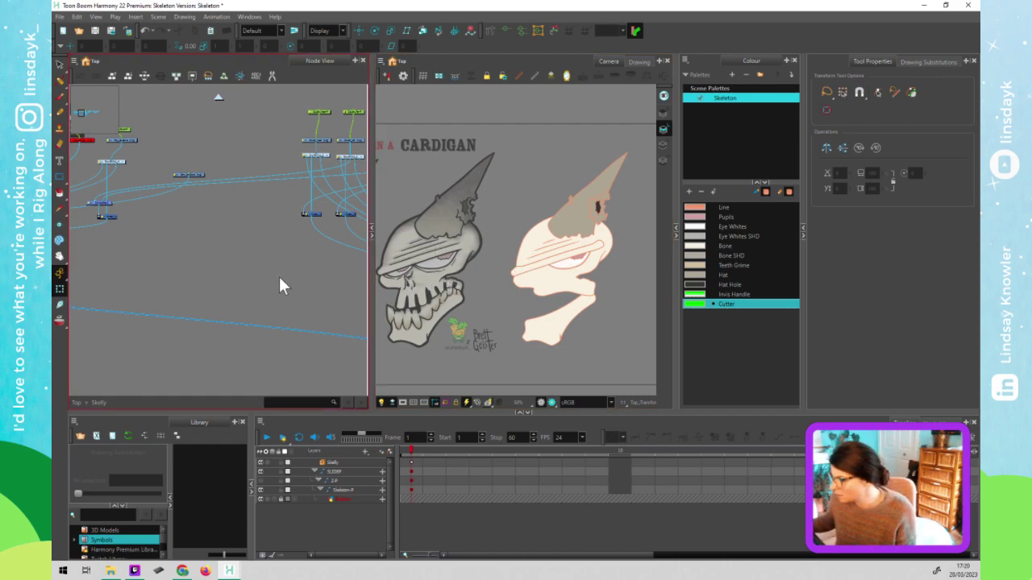
click(604, 286)
click(220, 209)
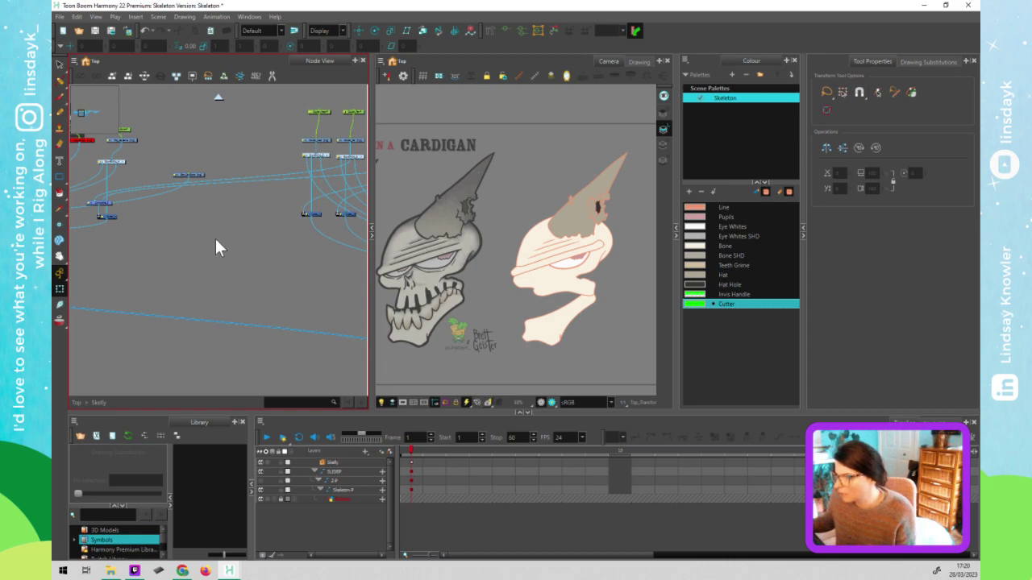
click(309, 158)
click(217, 97)
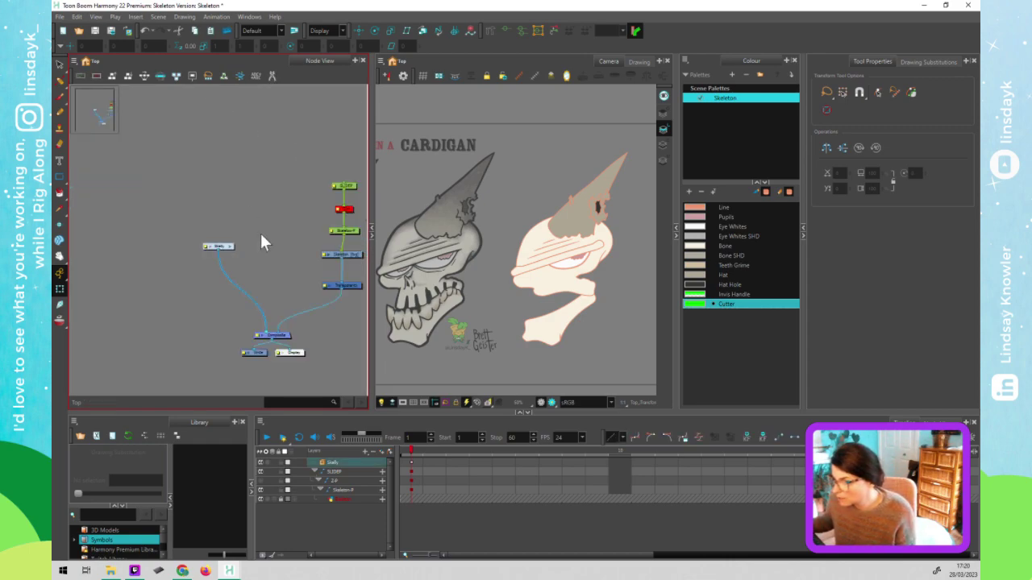
click(149, 286)
key(ctrl+v)
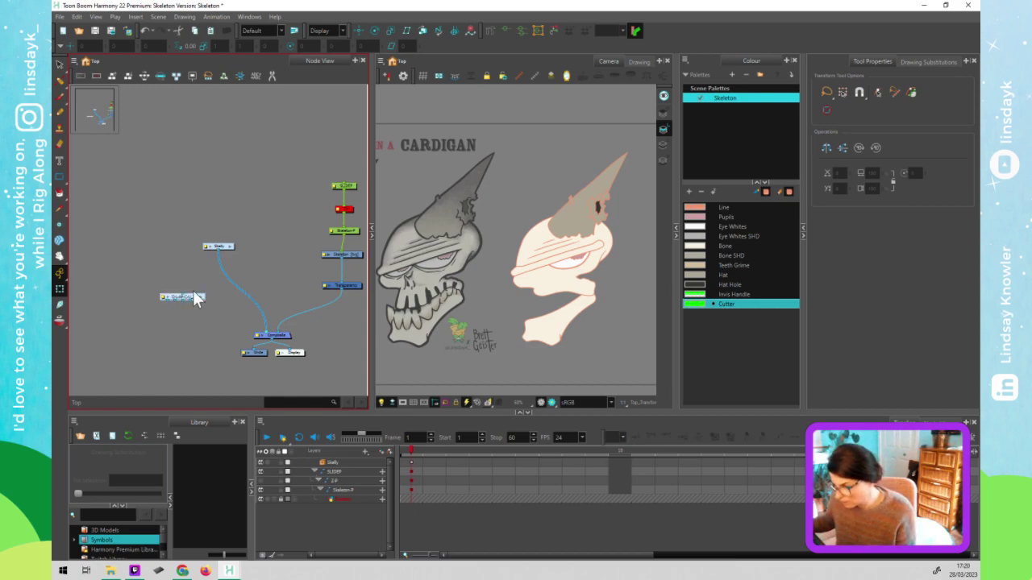
Disconnect Skelly from the top-level composite and place the pasted group node below it
click(222, 270)
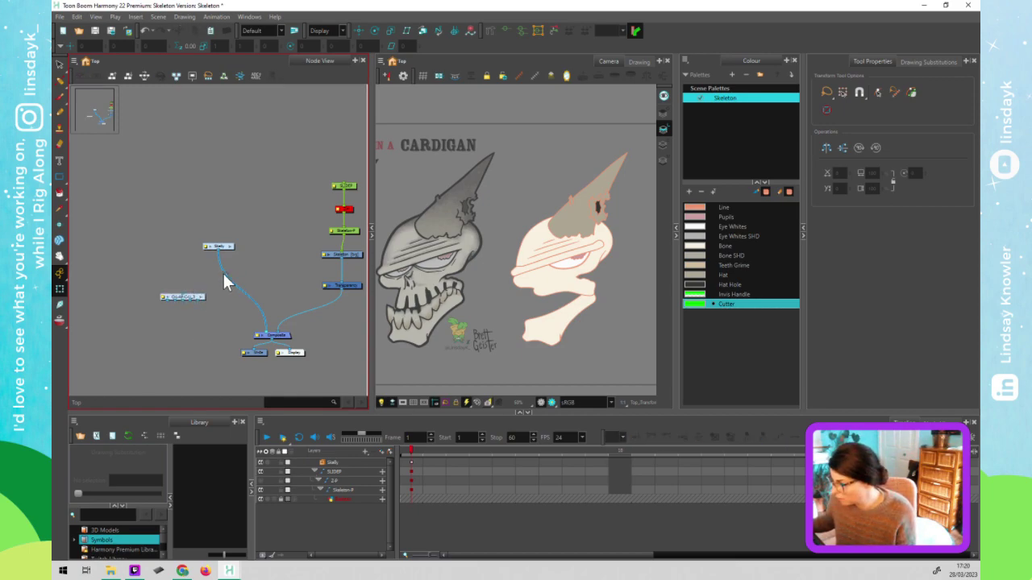
click(231, 274)
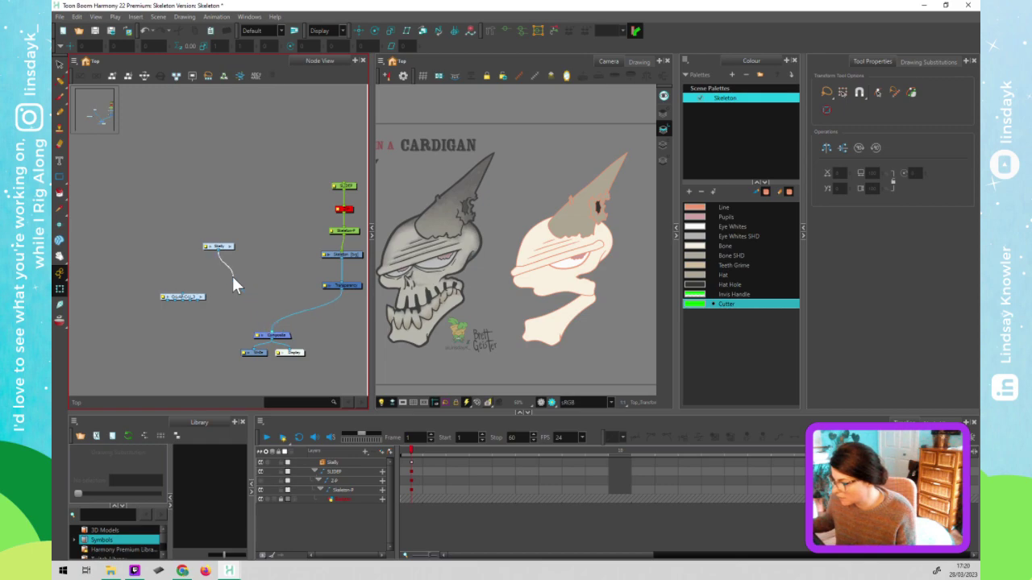
key(Delete)
click(203, 293)
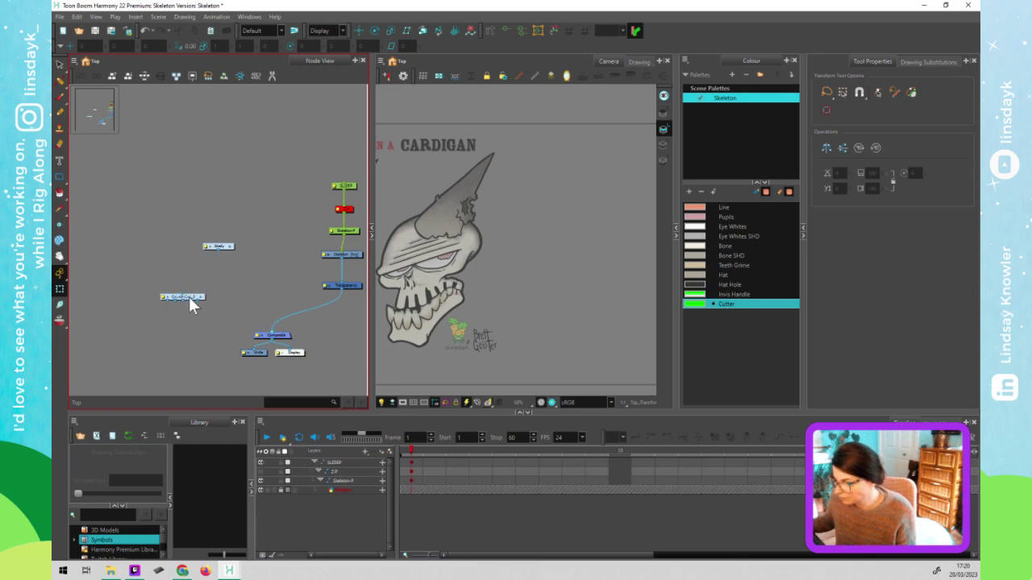
drag(193, 298, 241, 284)
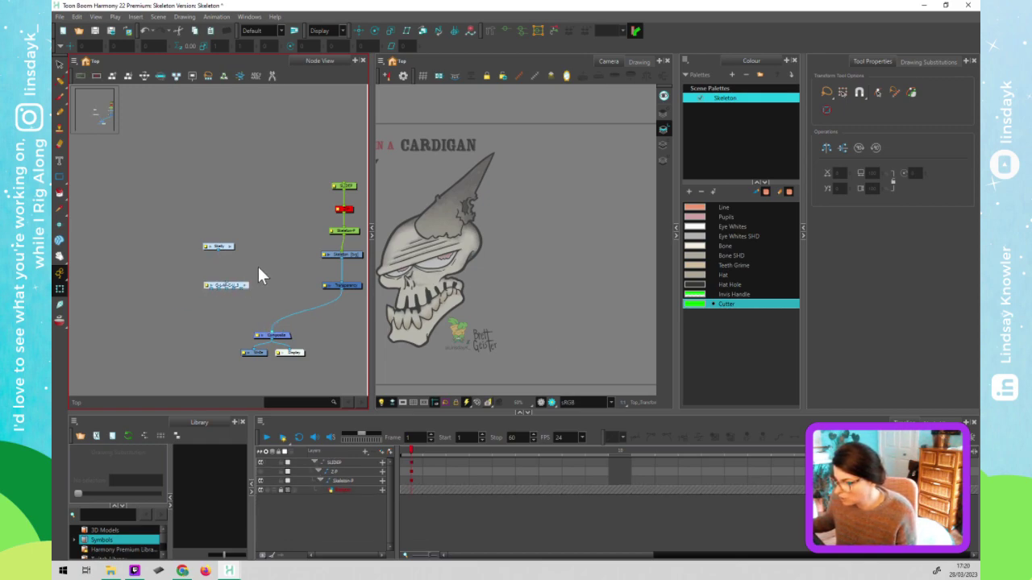
Add a vector drawing layer named Drawing and connect it through the pasted group into the composite
click(258, 266)
key(ctrl+r)
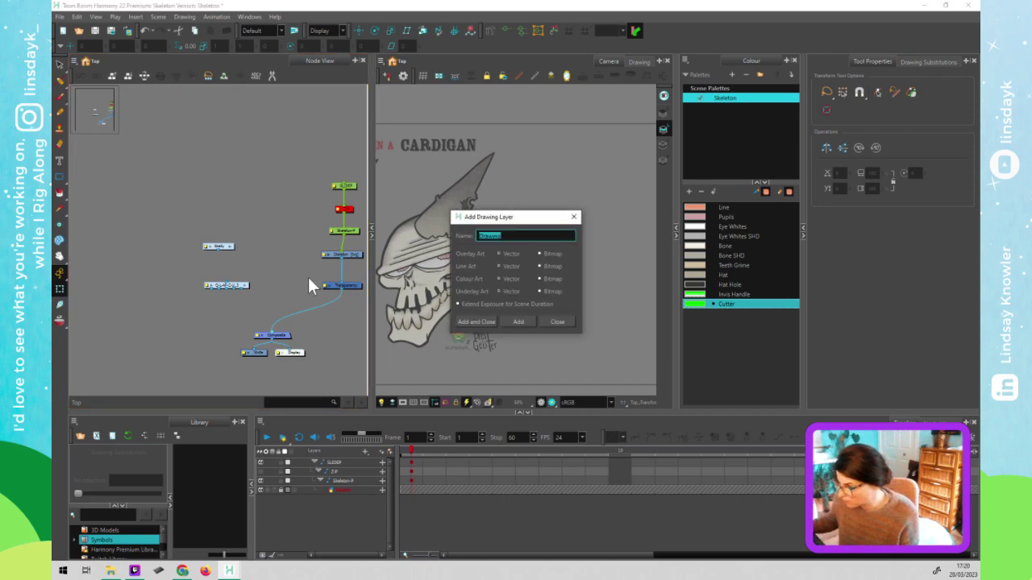
click(492, 325)
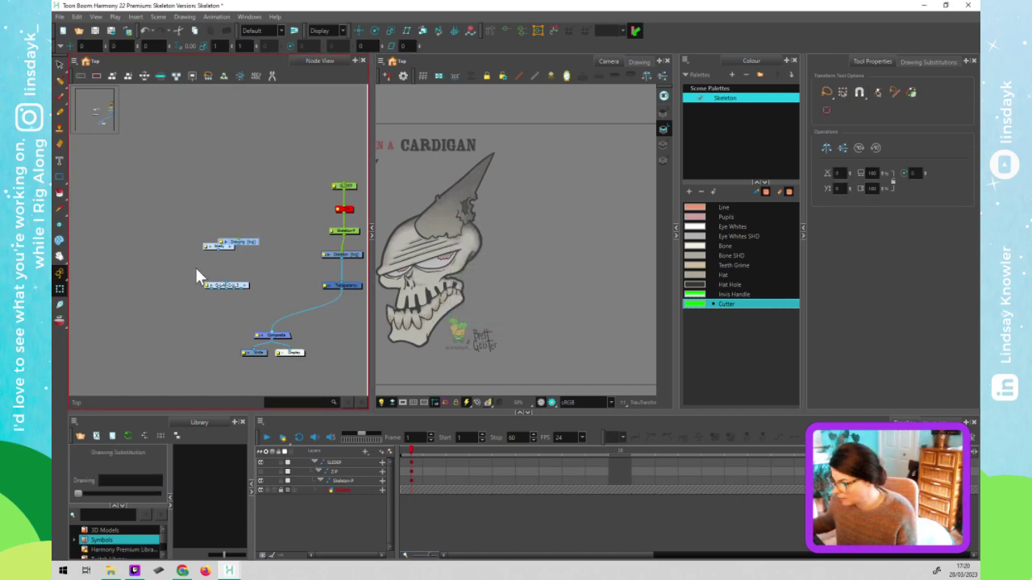
drag(253, 250, 229, 283)
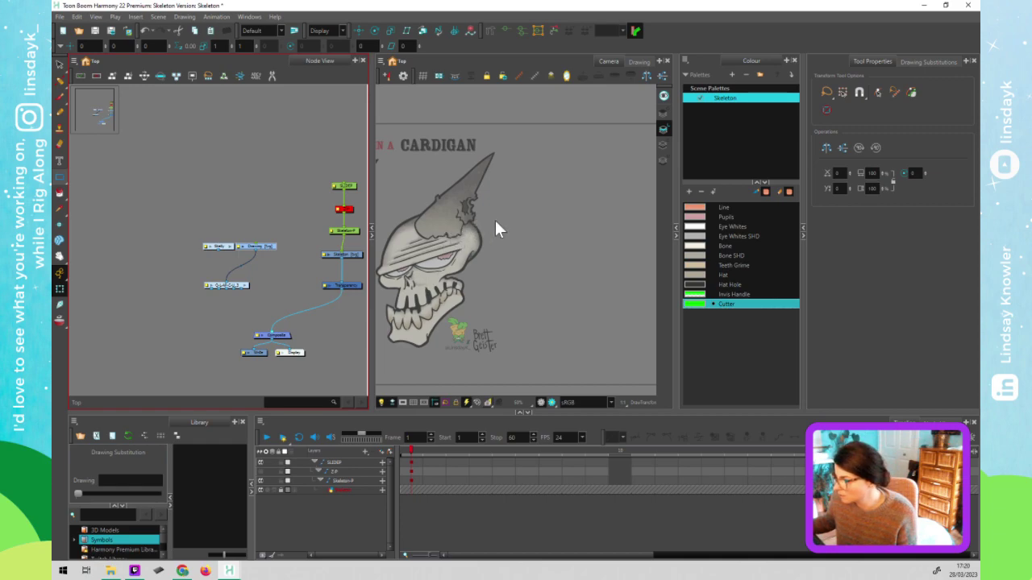
drag(218, 287, 263, 329)
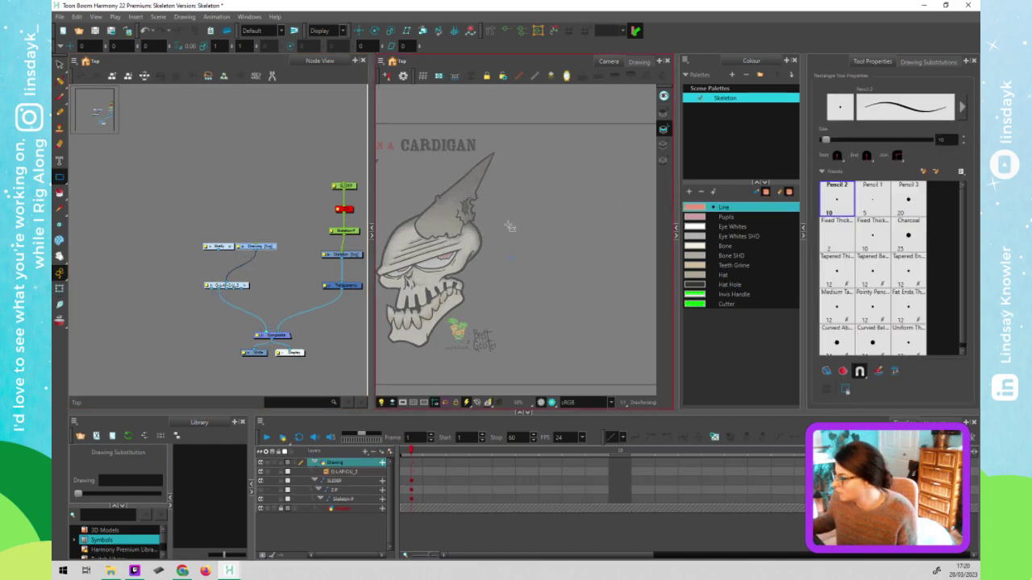
Draw a rectangle in the Line colour beside the reference skull and fill it with Eye Whites
drag(507, 225, 598, 270)
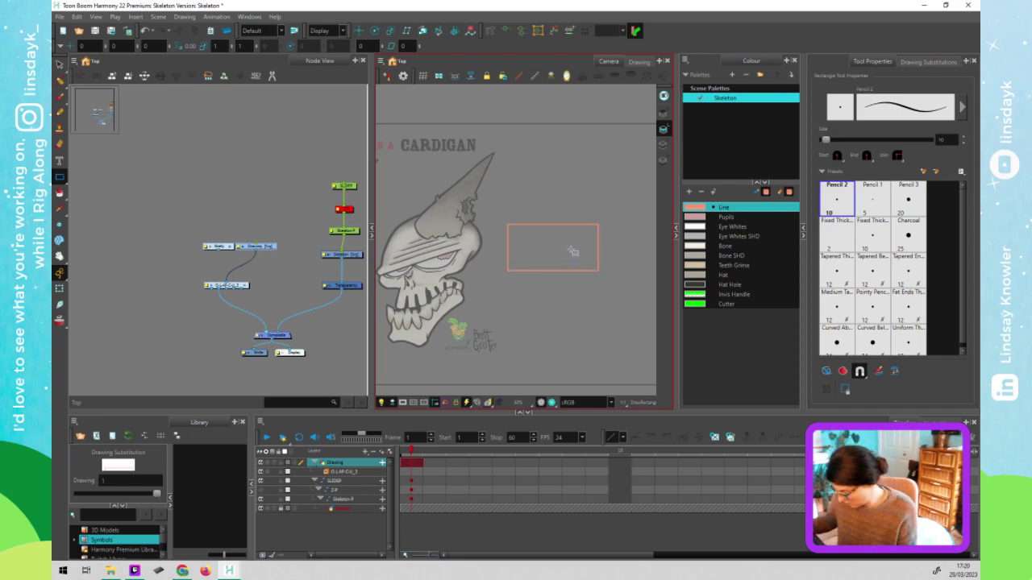
click(571, 251)
key(alt+s)
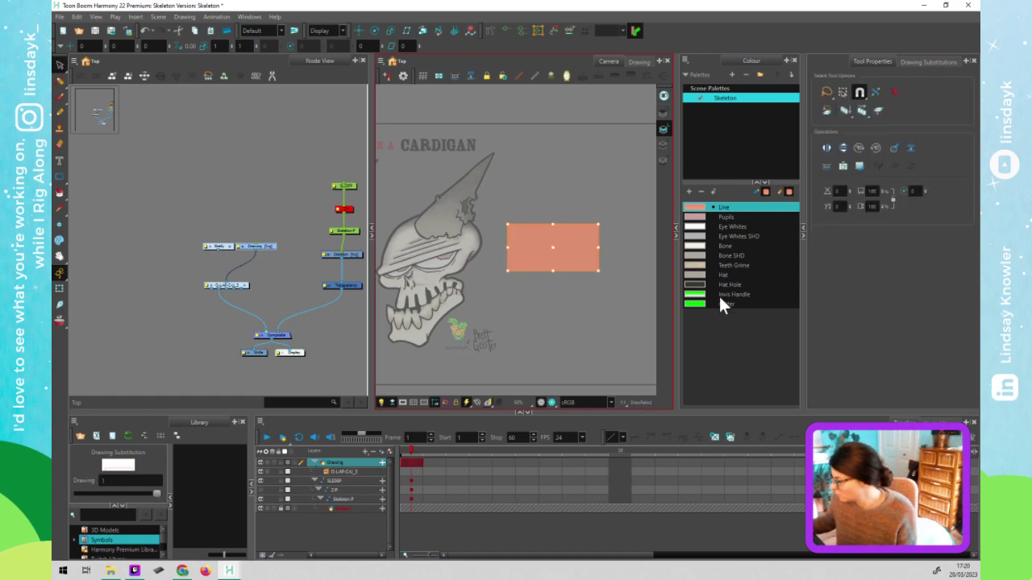
click(727, 265)
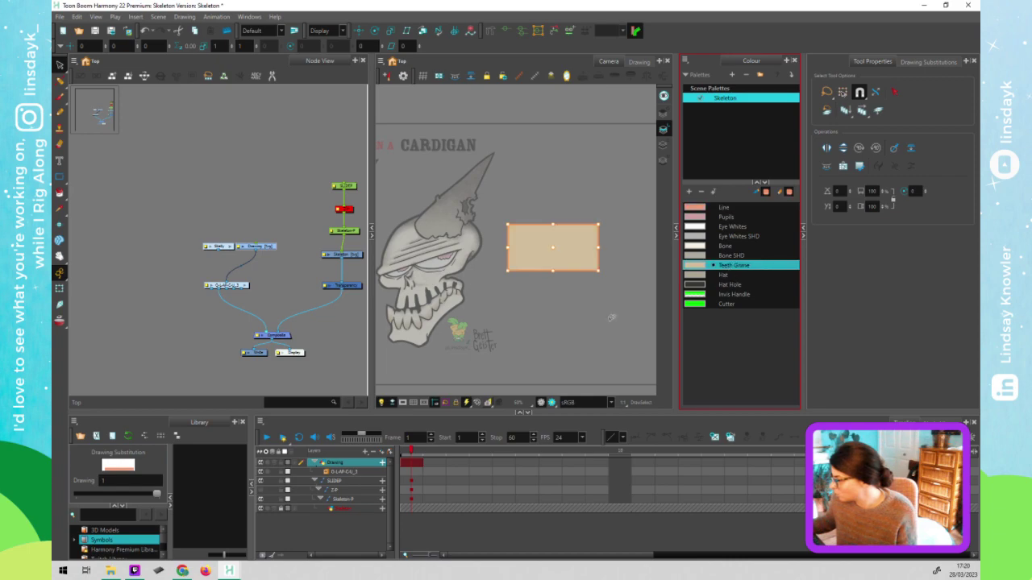
key(Escape)
click(735, 226)
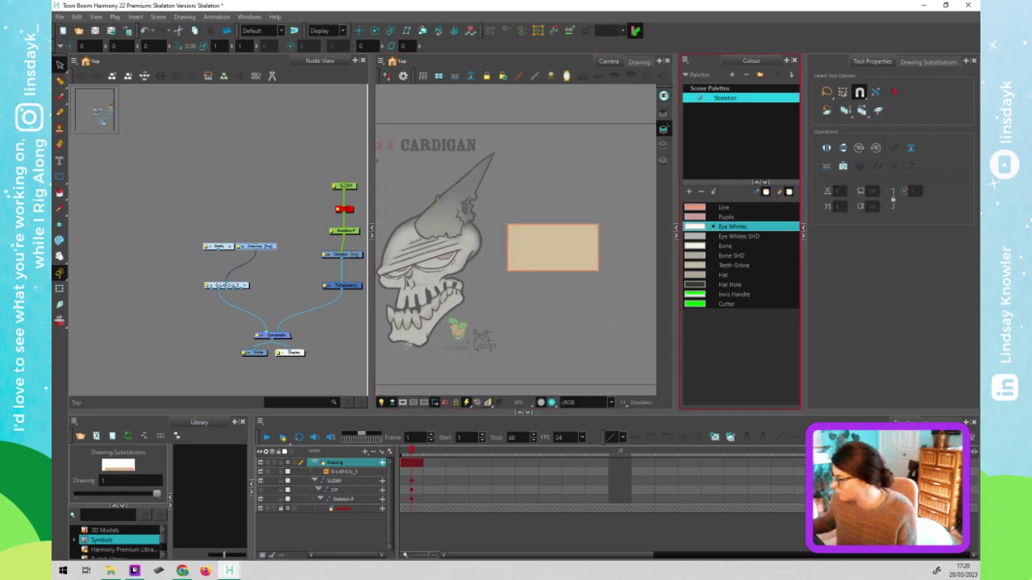
click(284, 324)
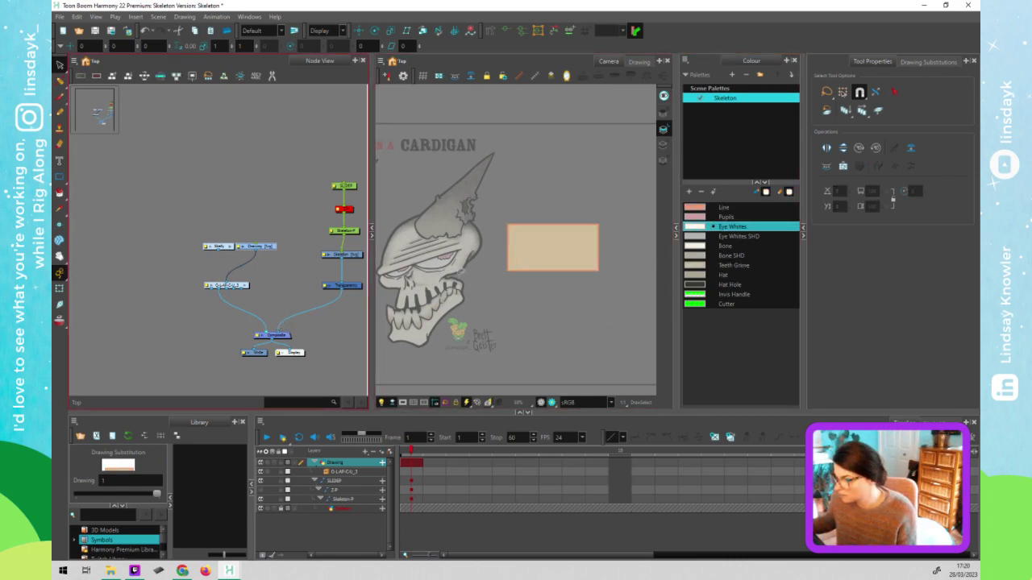
click(750, 226)
scroll(606, 281, up, 5)
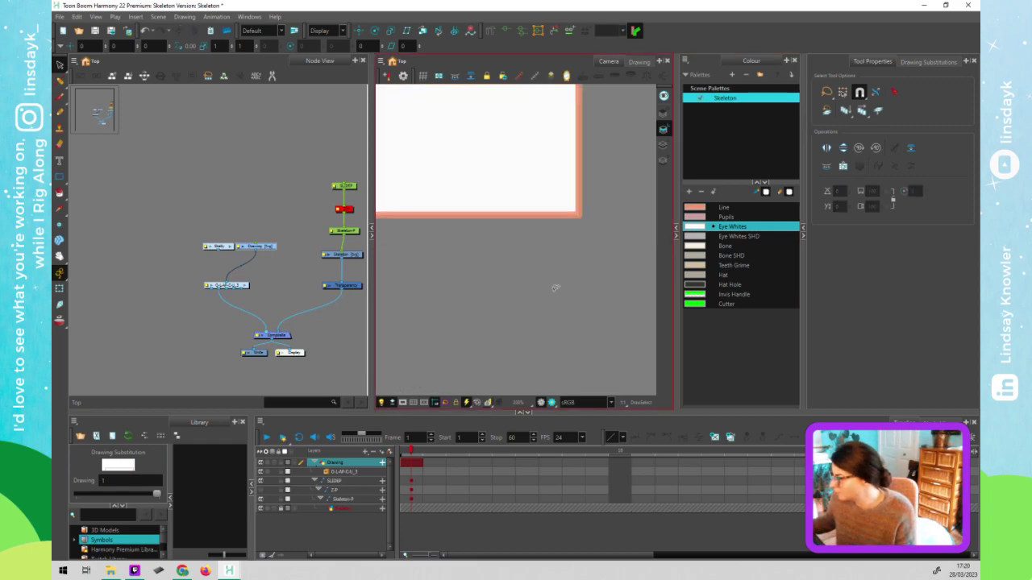
Increase the Line swatch's opacity and select the rectangle's outline
double_click(696, 209)
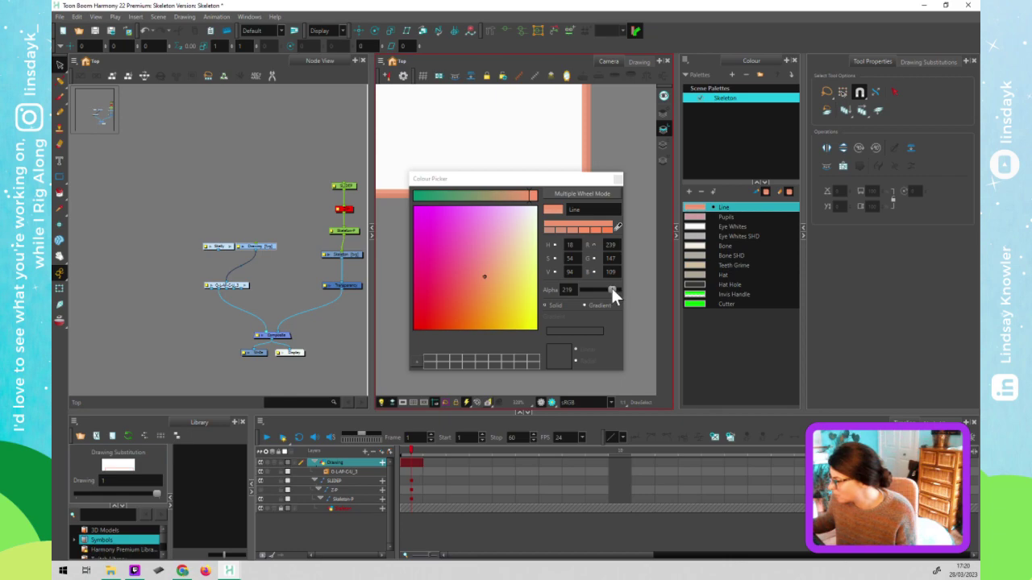
click(617, 179)
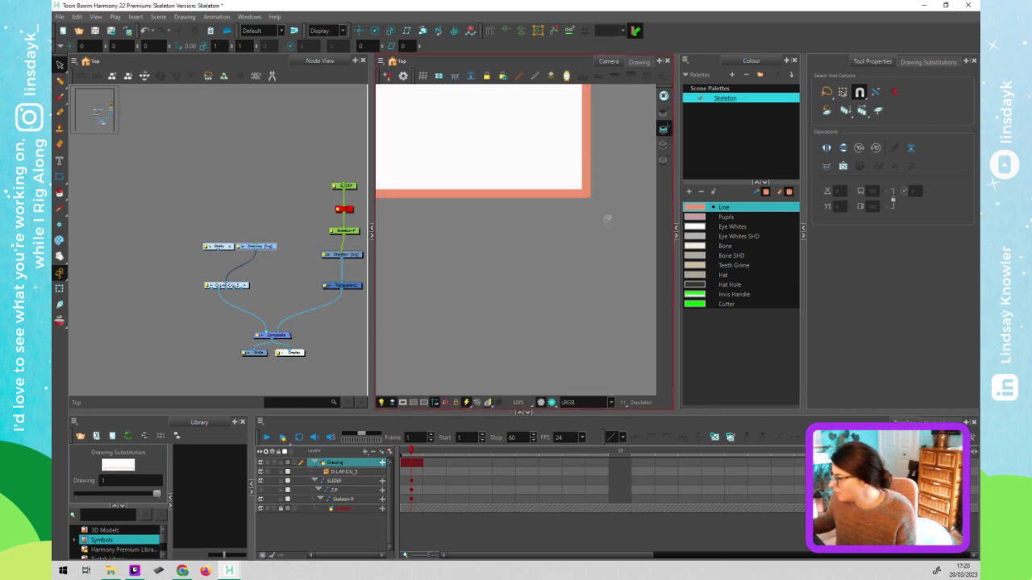
drag(584, 289, 566, 394)
scroll(613, 229, down, 3)
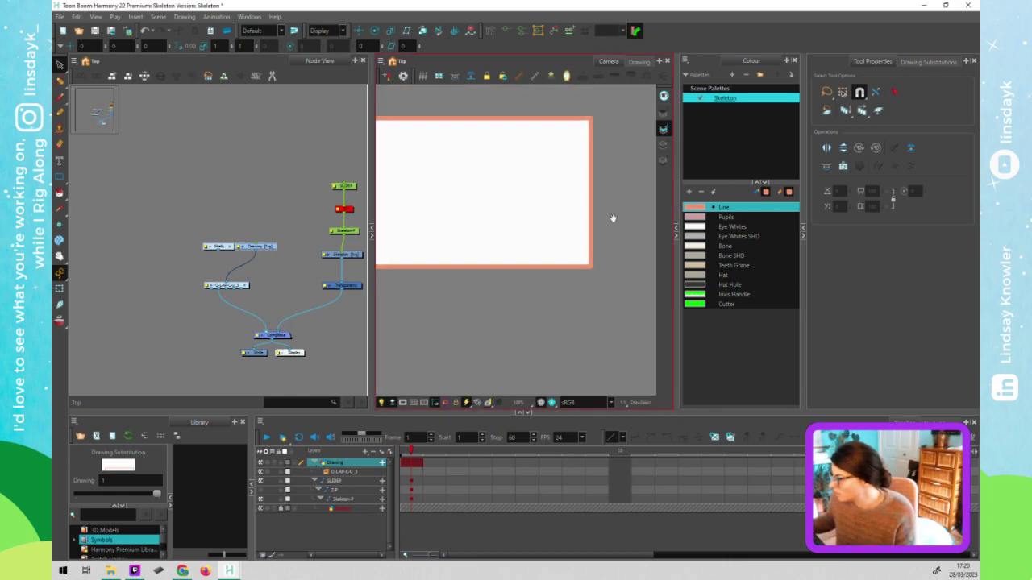
drag(580, 216, 590, 267)
click(587, 267)
click(618, 276)
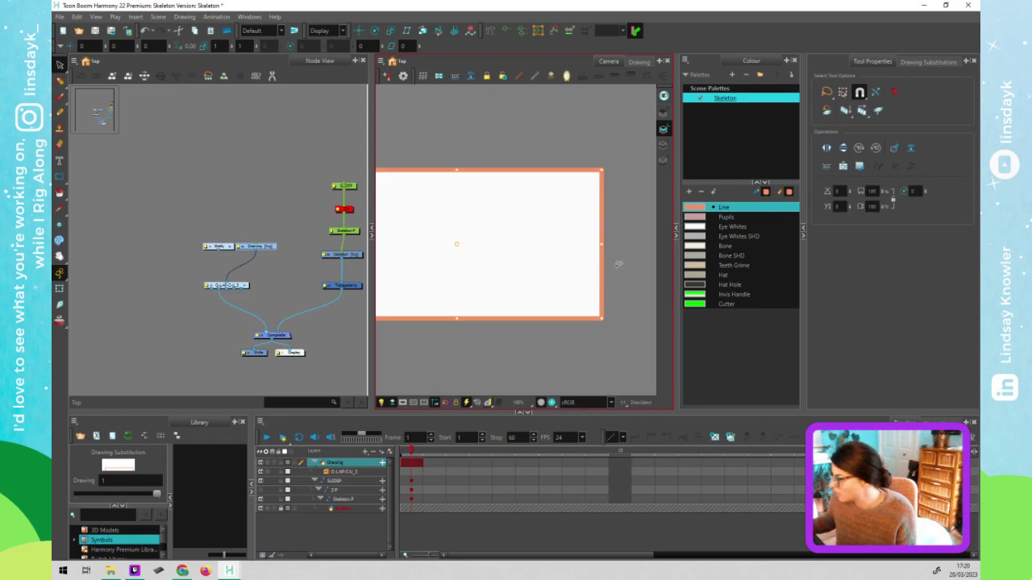
click(594, 302)
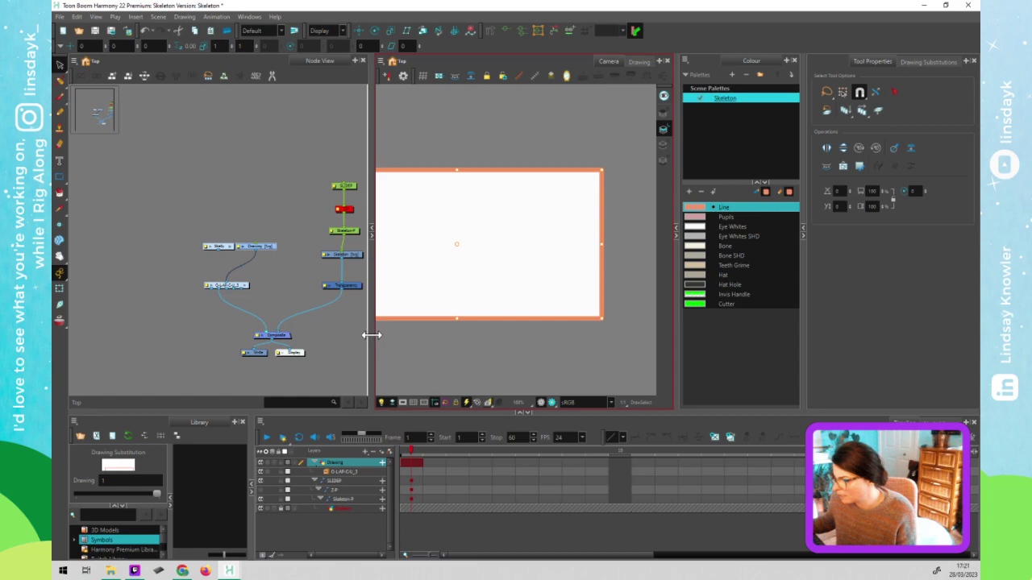
Widen the drawing view and isolate the rectangle's line art, followed by its colour art
drag(335, 338, 333, 339)
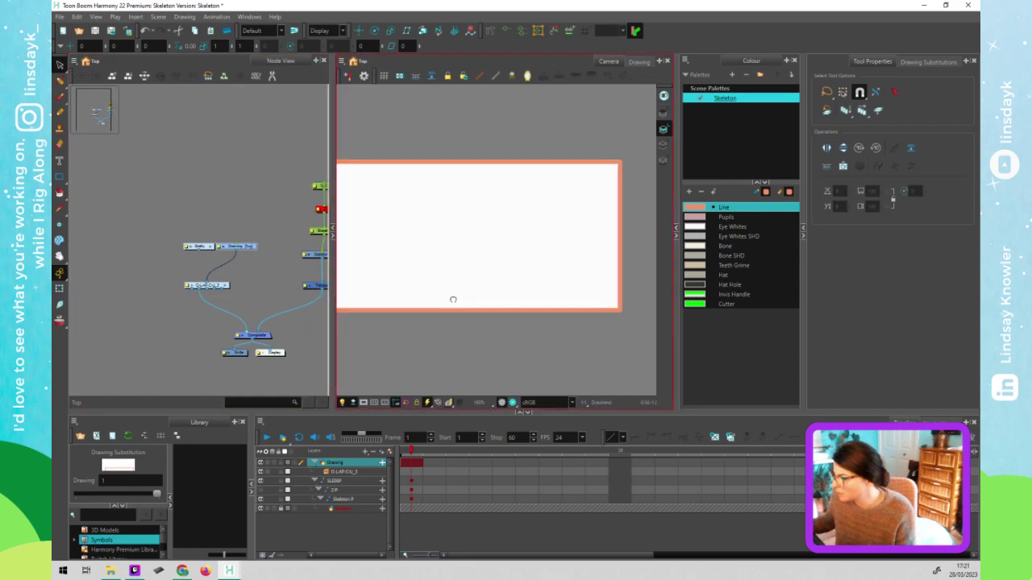
click(662, 131)
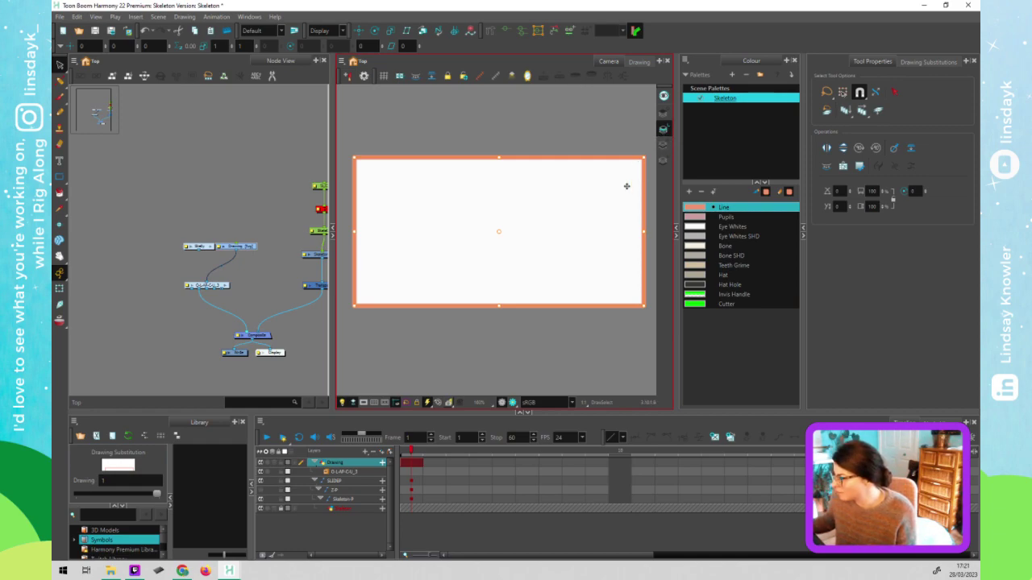
click(626, 177)
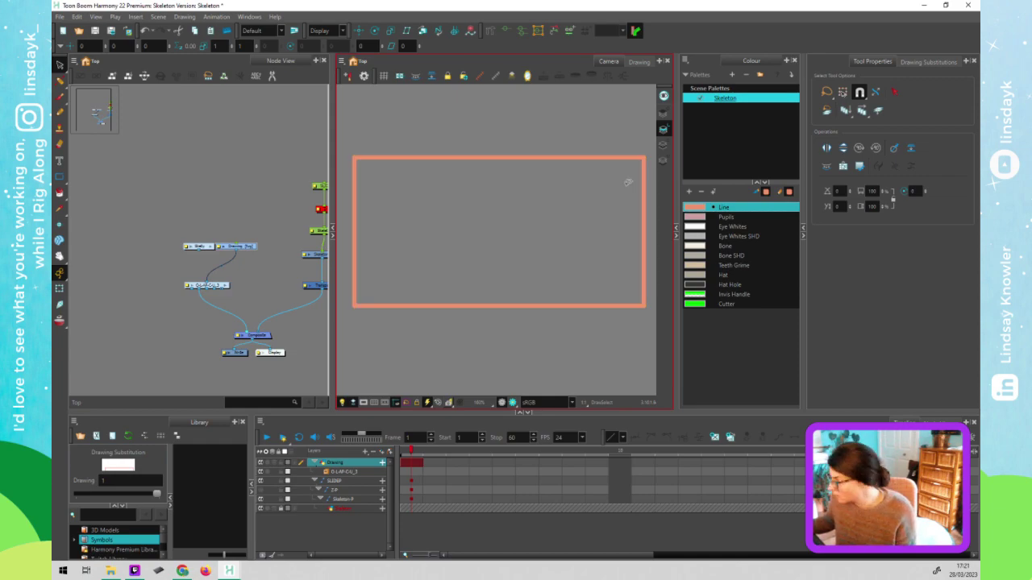
click(663, 145)
click(616, 335)
Examine the edges and corners of the rectangle's colour-art fill up close
scroll(349, 209, up, 1)
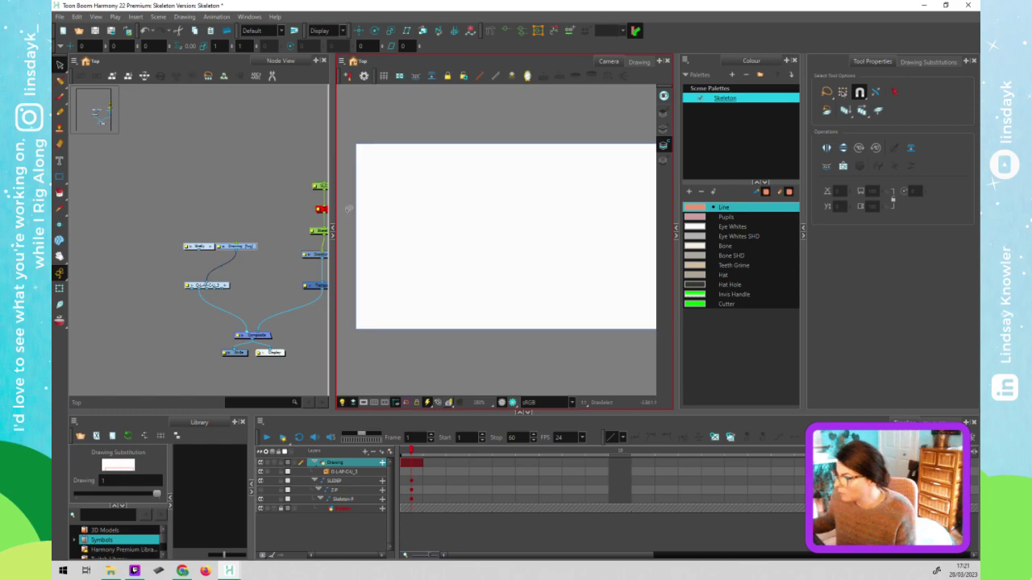
scroll(349, 210, up, 3)
drag(352, 197, 361, 187)
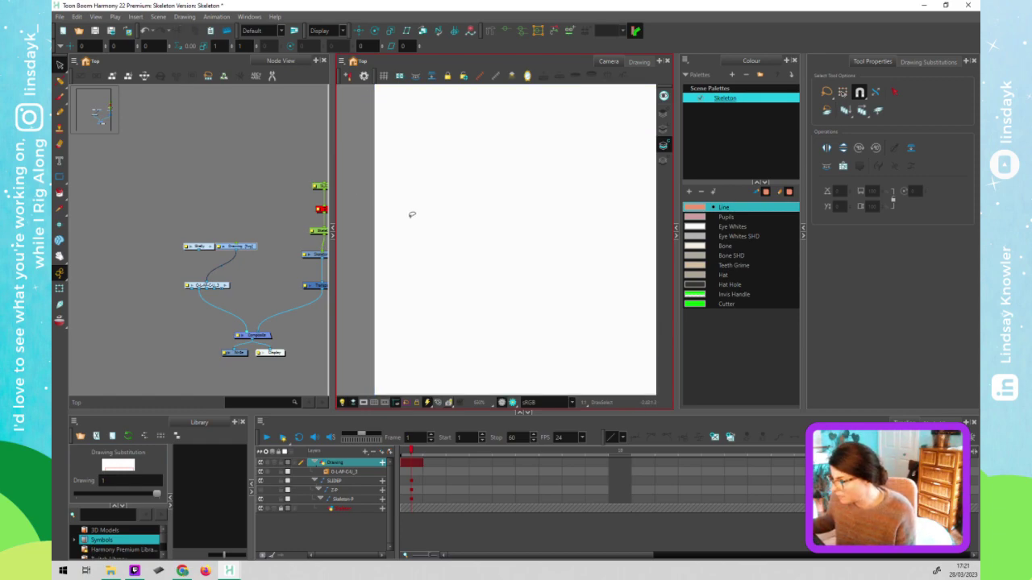
scroll(403, 194, down, 2)
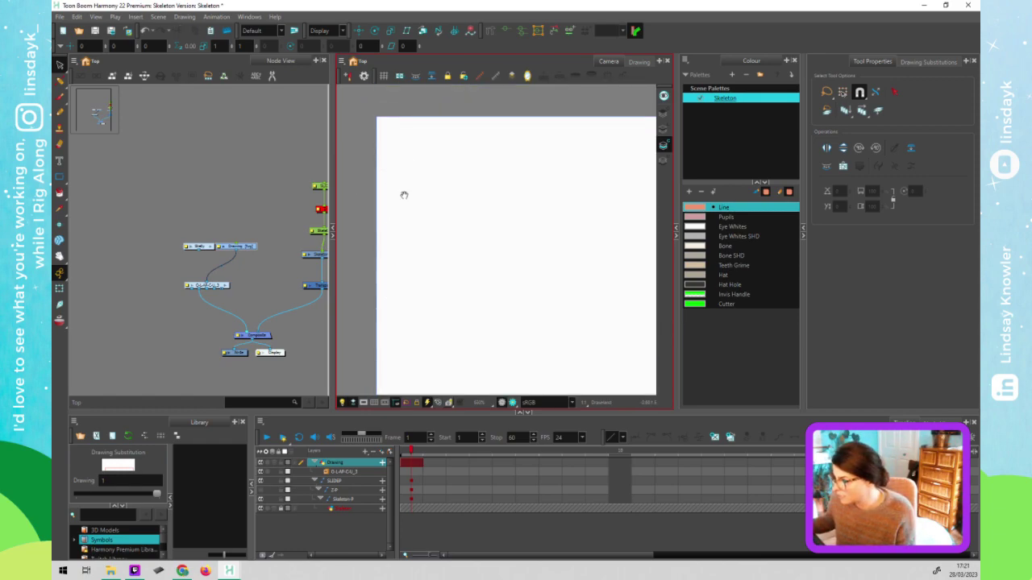
scroll(368, 133, down, 1)
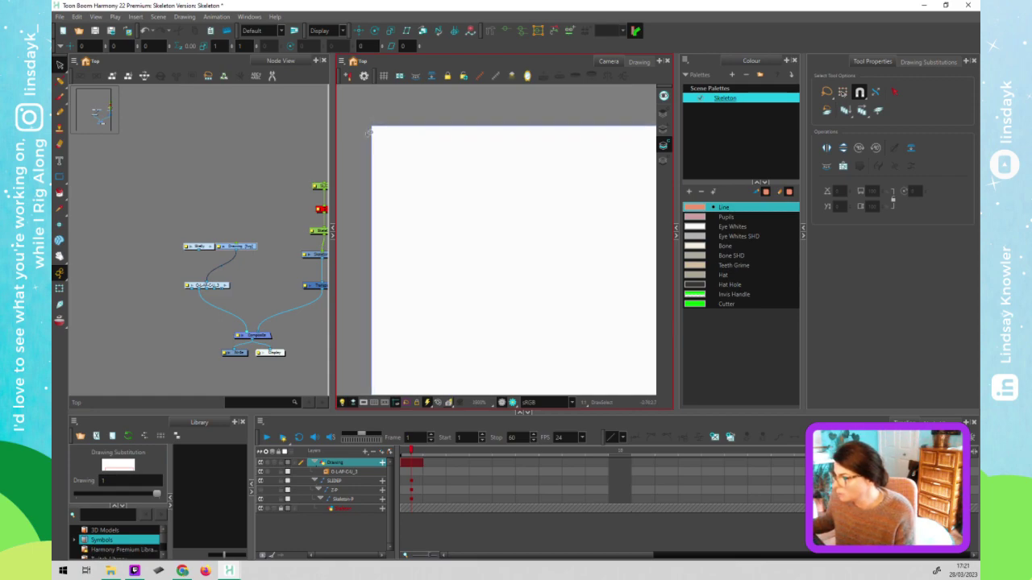
scroll(369, 133, up, 1)
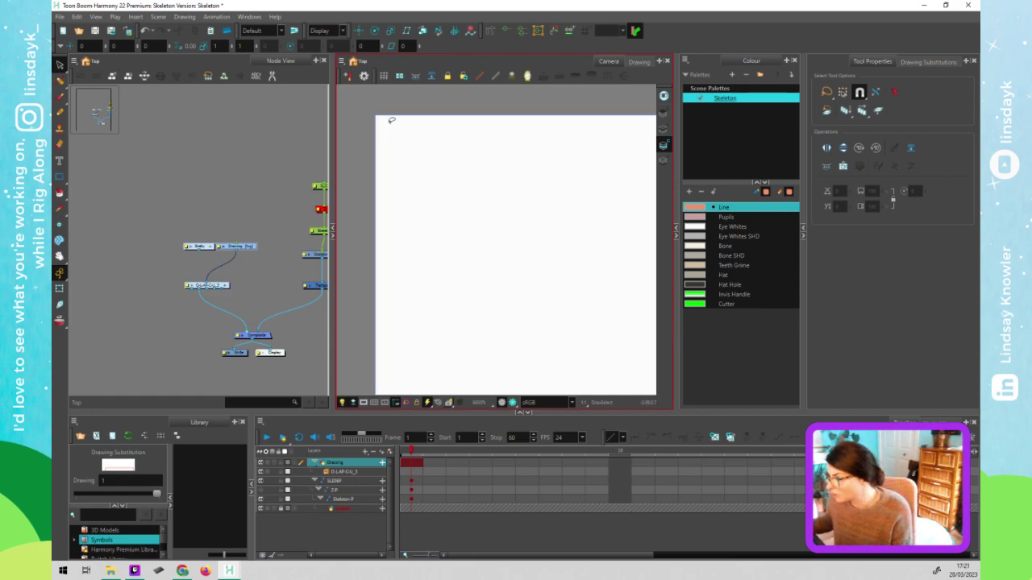
scroll(390, 119, down, 4)
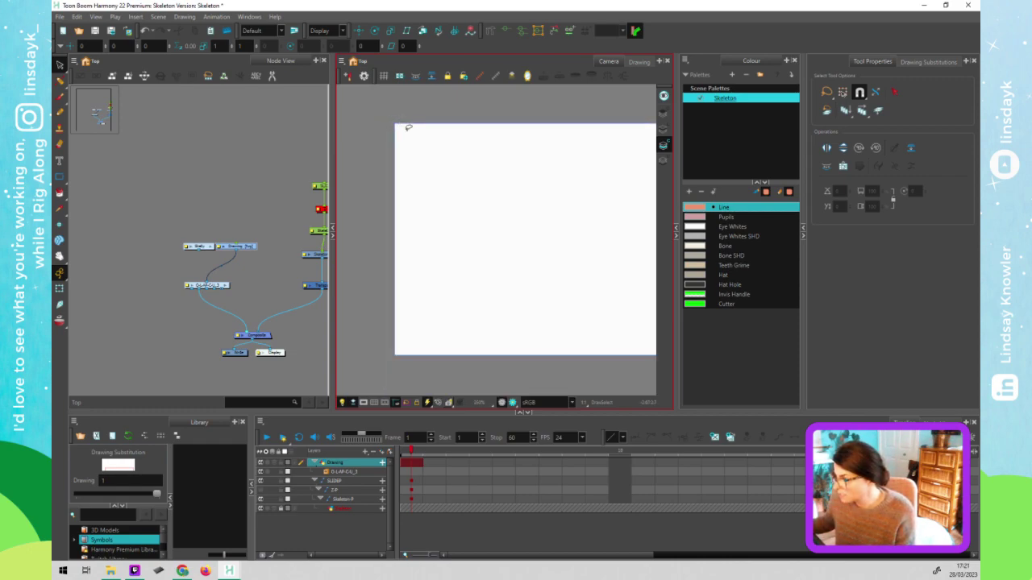
scroll(427, 143, down, 3)
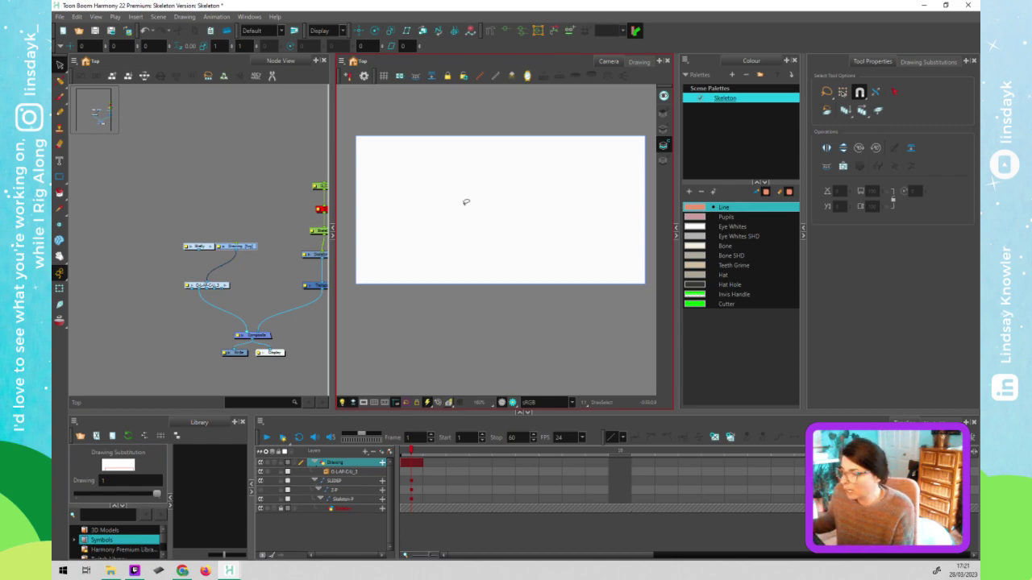
Compare the rectangle's line-art outline with its colour-art fill by isolating each art layer
click(255, 279)
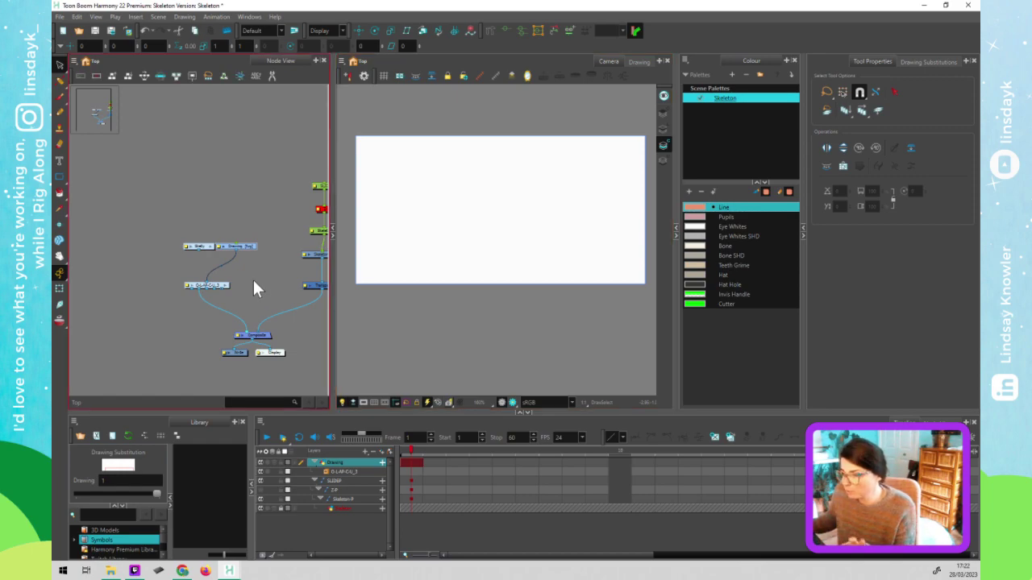
click(506, 277)
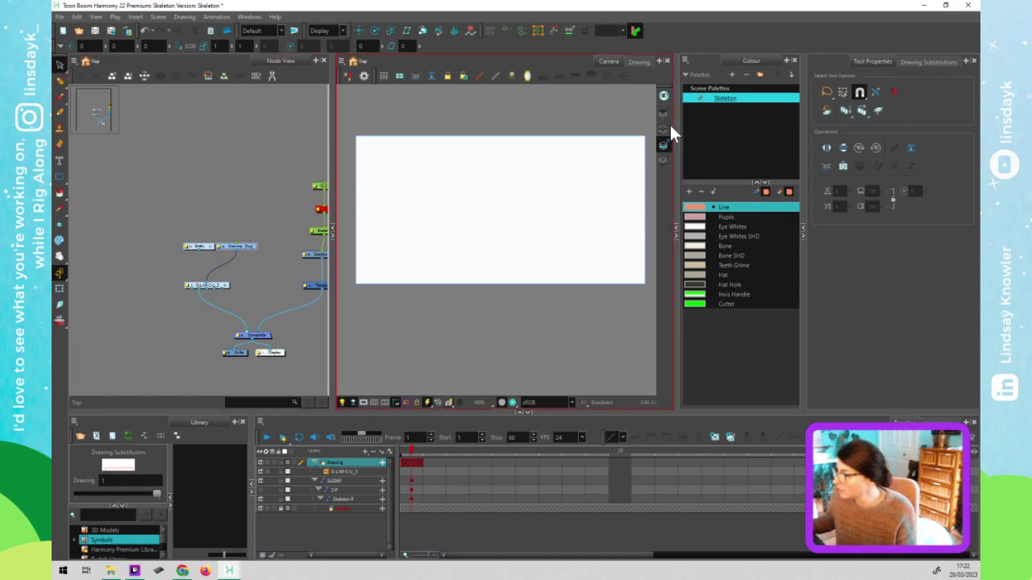
key(l)
mouse_move(521, 187)
mouse_down()
mouse_move(528, 125)
mouse_move(515, 161)
mouse_up()
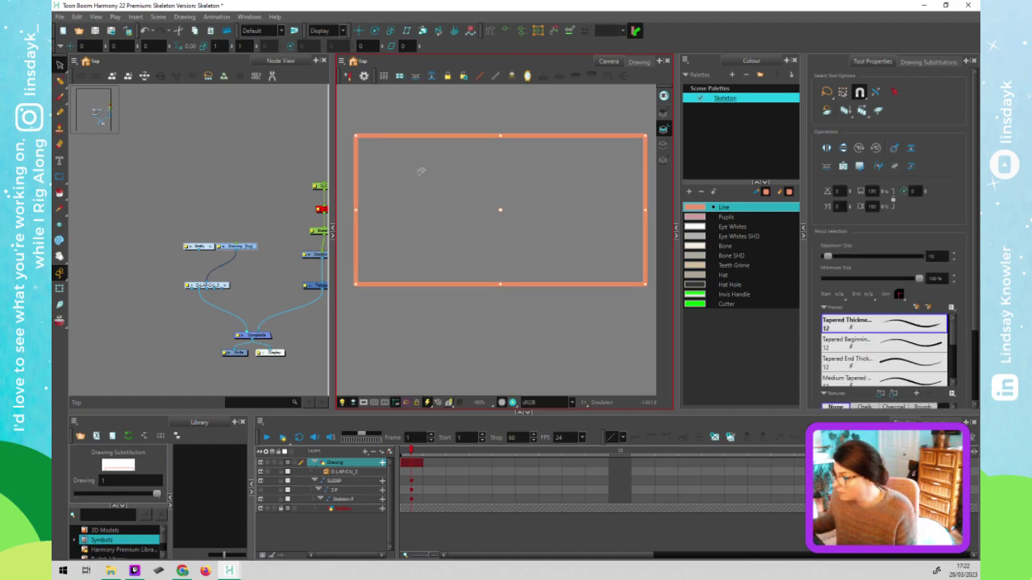
click(428, 223)
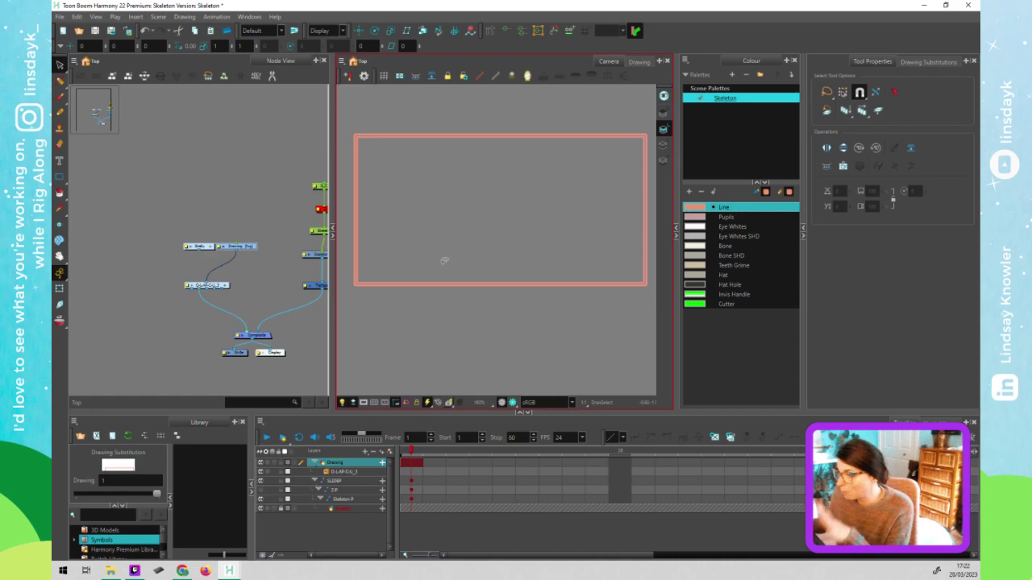
click(663, 129)
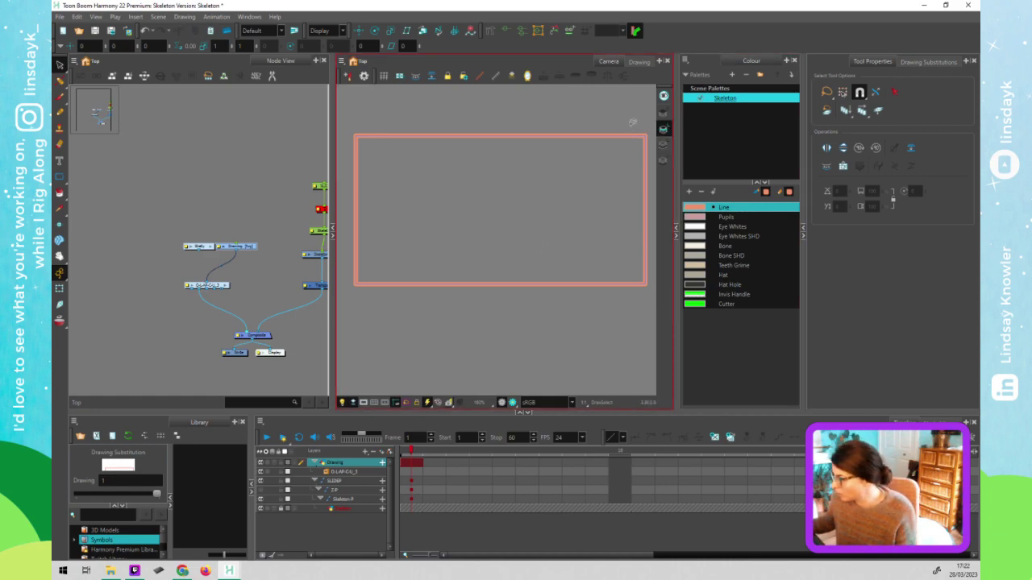
click(624, 134)
click(663, 142)
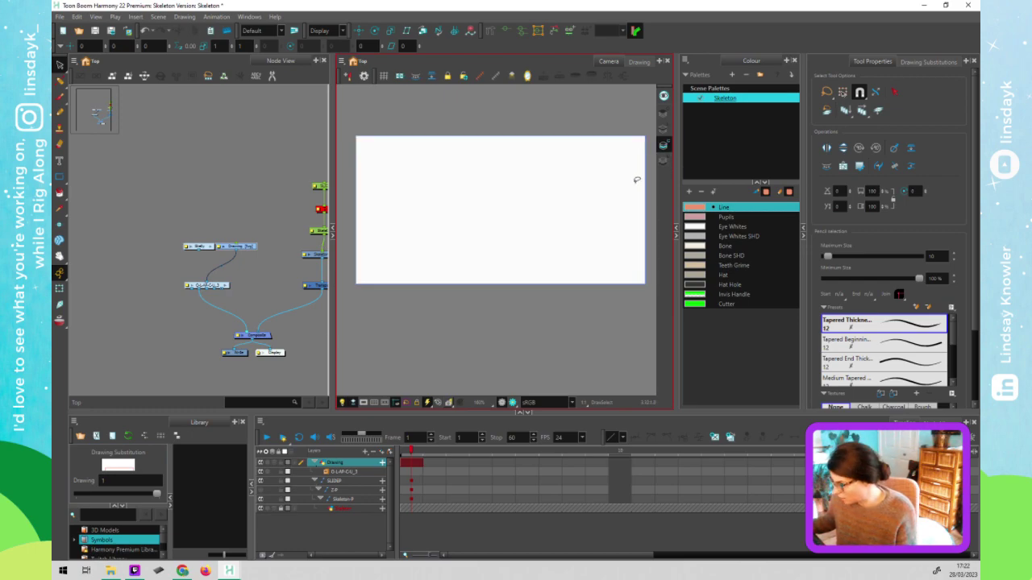
Open a gap in the bottom edge of the rectangle's line art by adding two contour points and deleting the segment between them
click(664, 128)
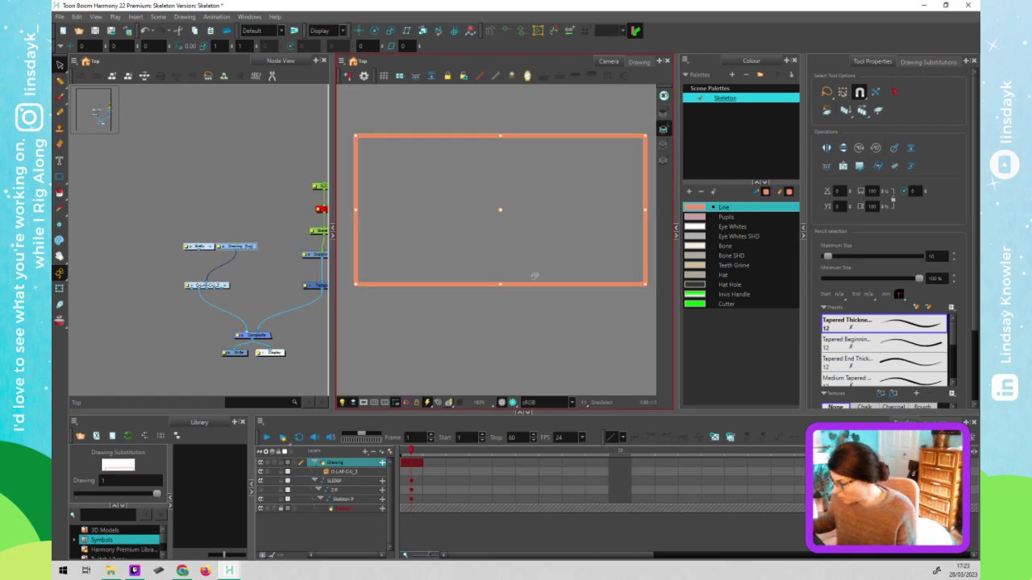
key(alt+q)
ctrl+click(488, 285)
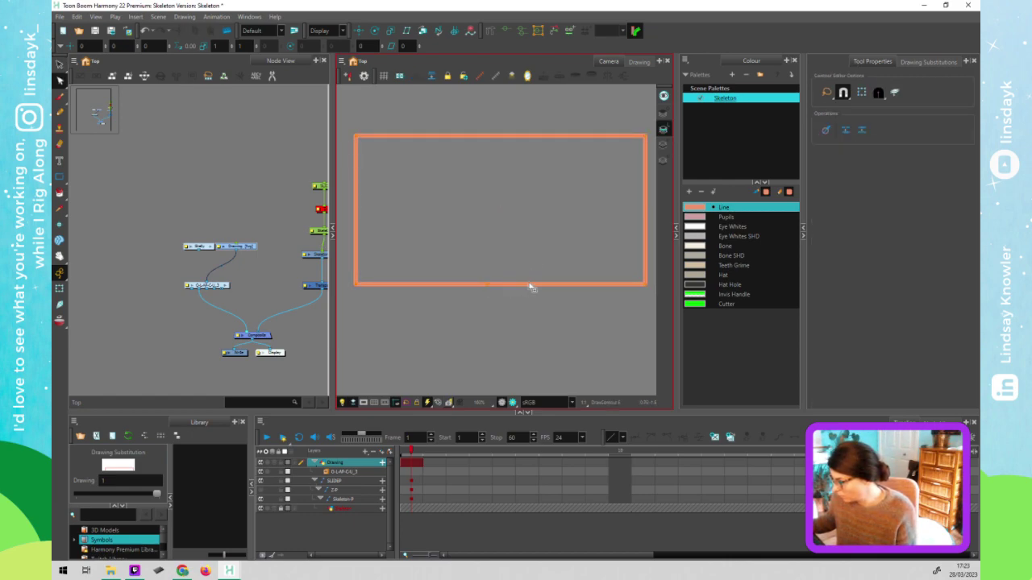
ctrl+click(538, 285)
key(Delete)
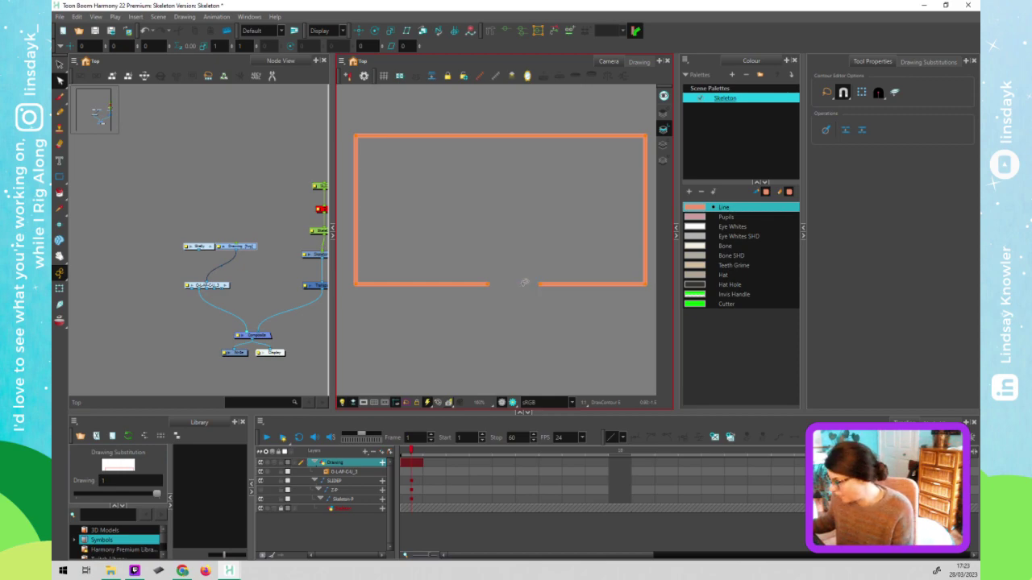
Show all art layers together and inspect the gap in the rectangle's outline up close
click(702, 95)
click(663, 95)
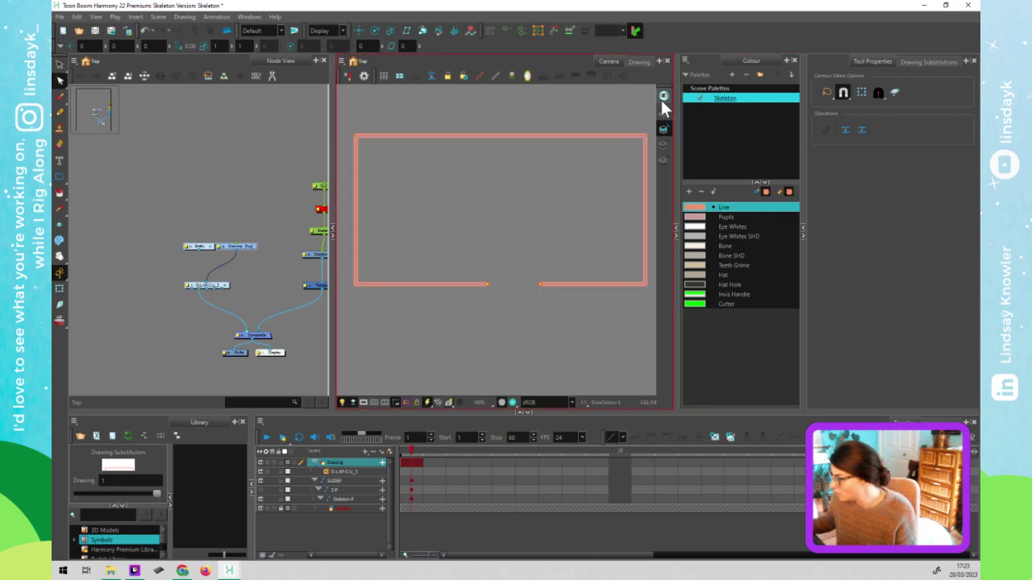
scroll(530, 288, up, 5)
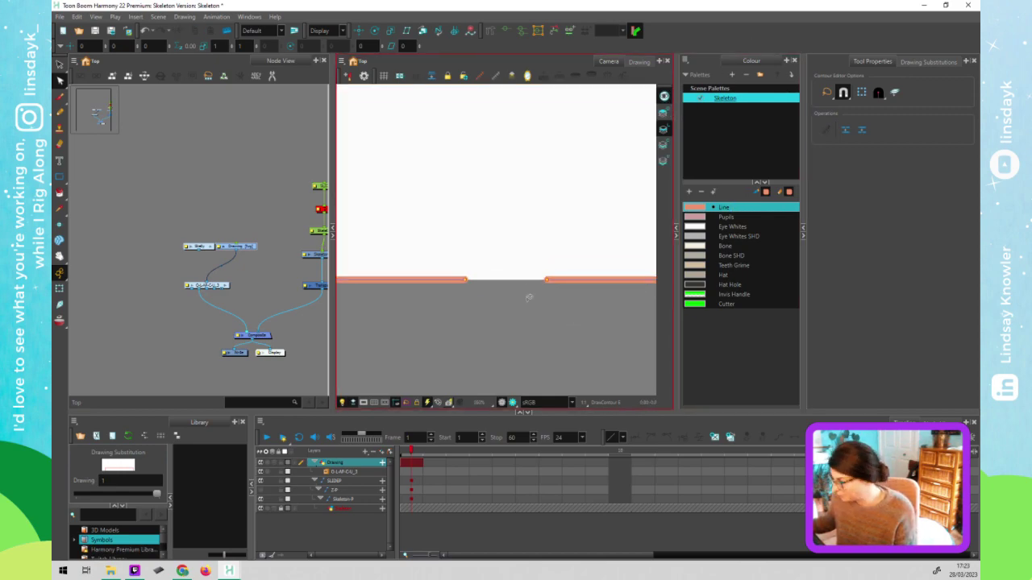
scroll(517, 267, up, 3)
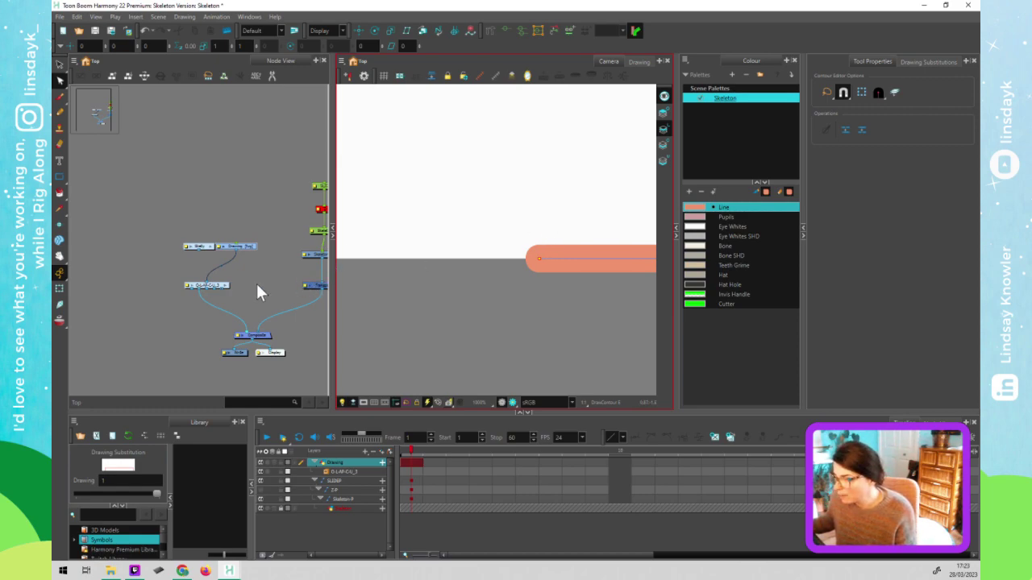
Enter the D-L-AP-C-U_3 group and examine its Auto-Patch, Line-Art and Colour-Art nodes
click(214, 297)
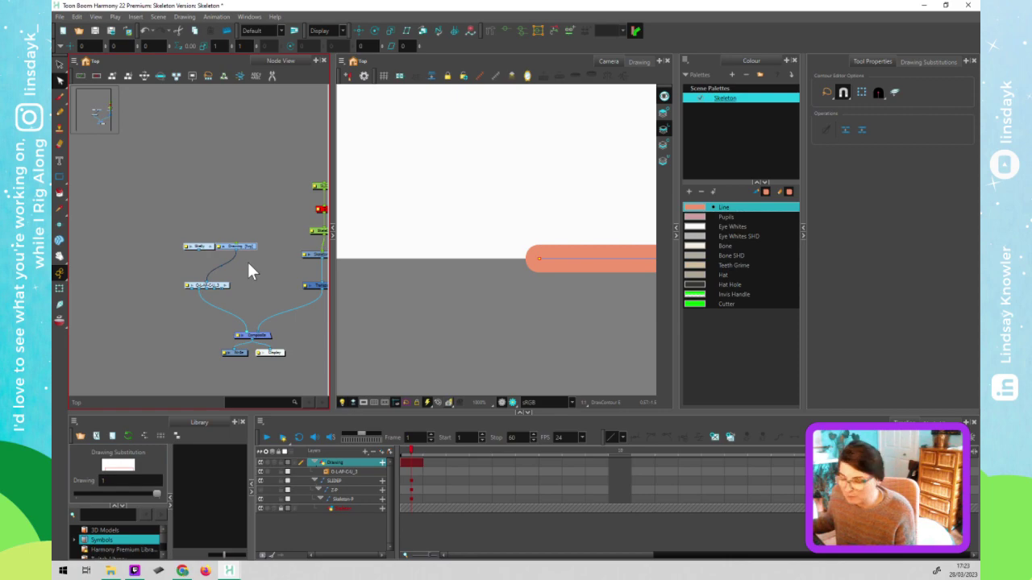
click(227, 287)
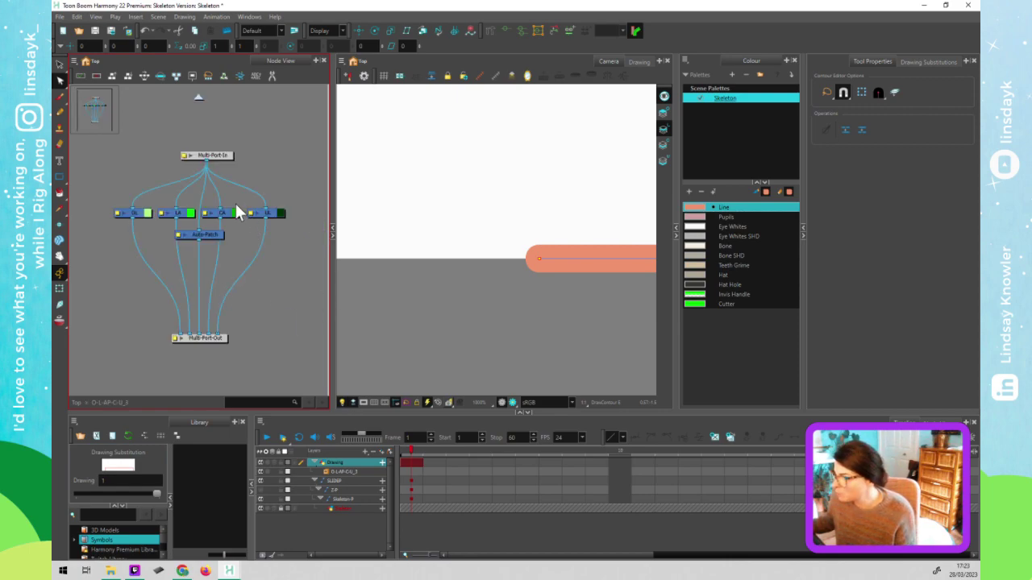
drag(216, 238, 211, 240)
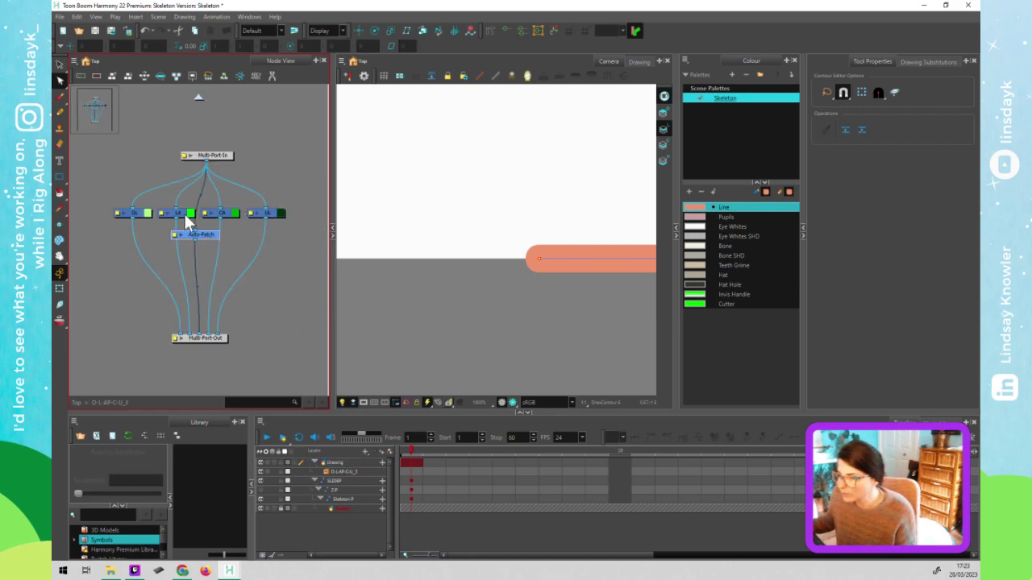
click(187, 216)
click(229, 214)
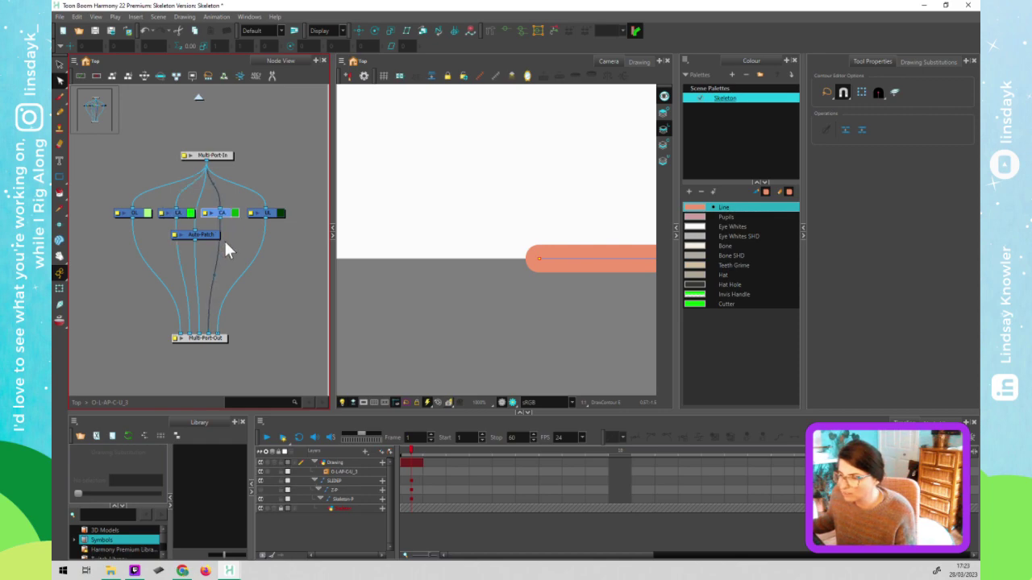
drag(213, 229, 216, 232)
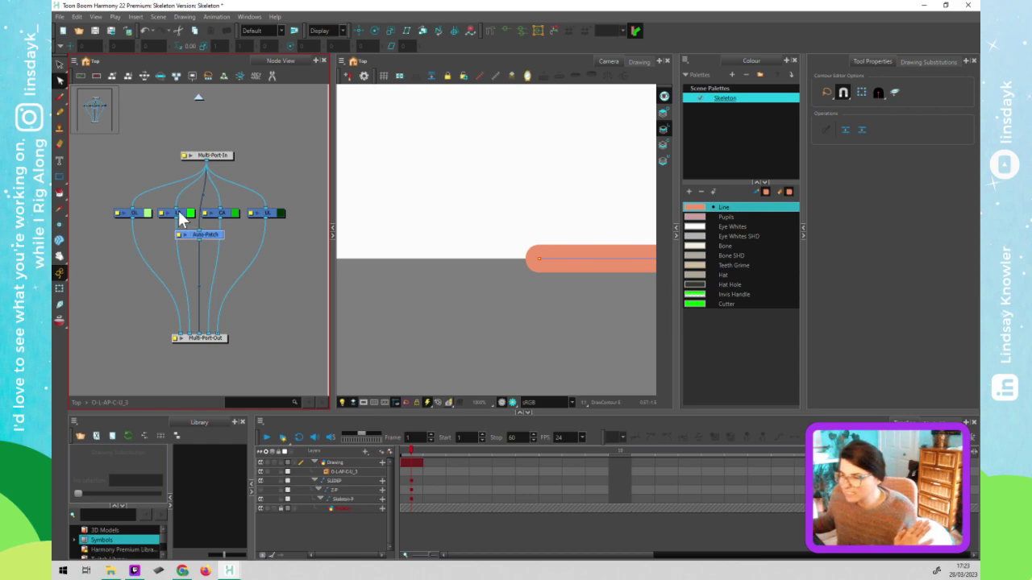
click(183, 214)
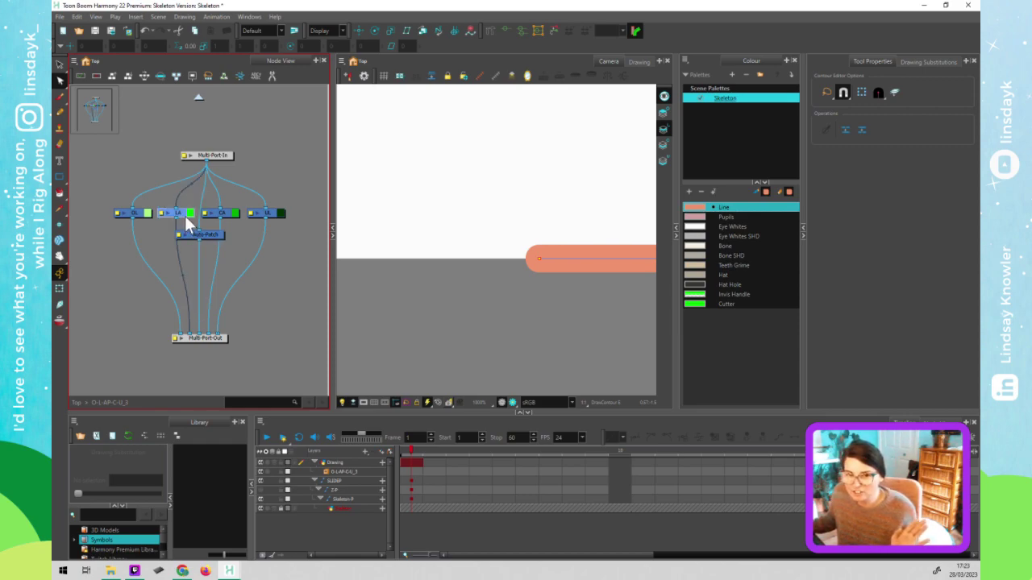
click(229, 214)
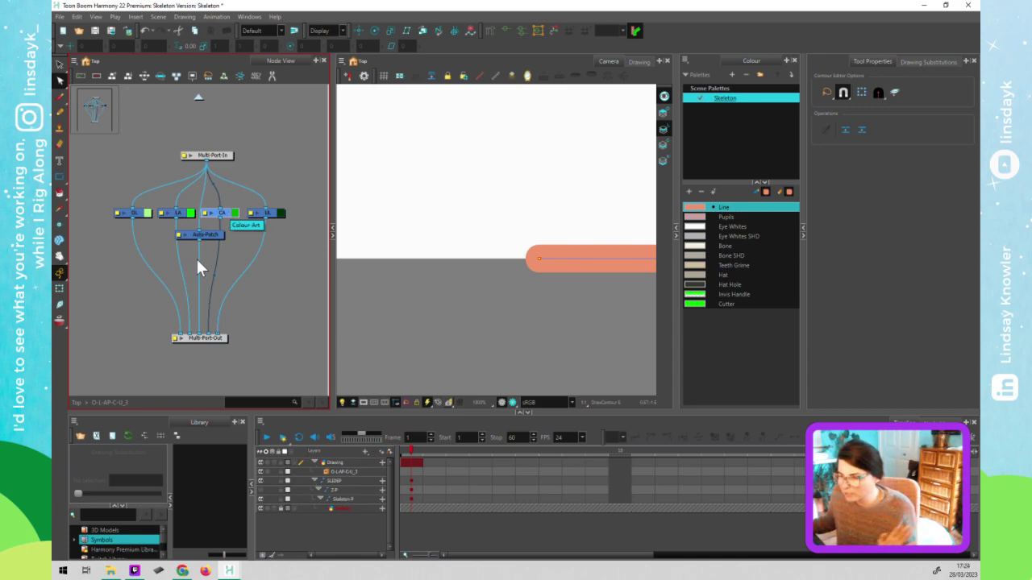
Detach the Auto-Patch node from its connections, set it aside and add a Cutter node
drag(218, 237, 224, 242)
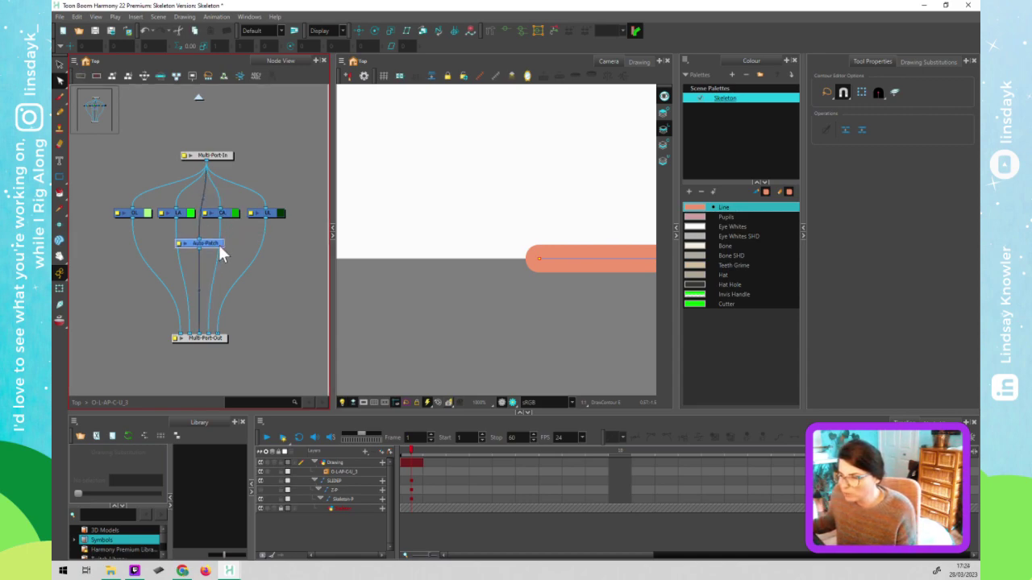
drag(306, 258, 290, 305)
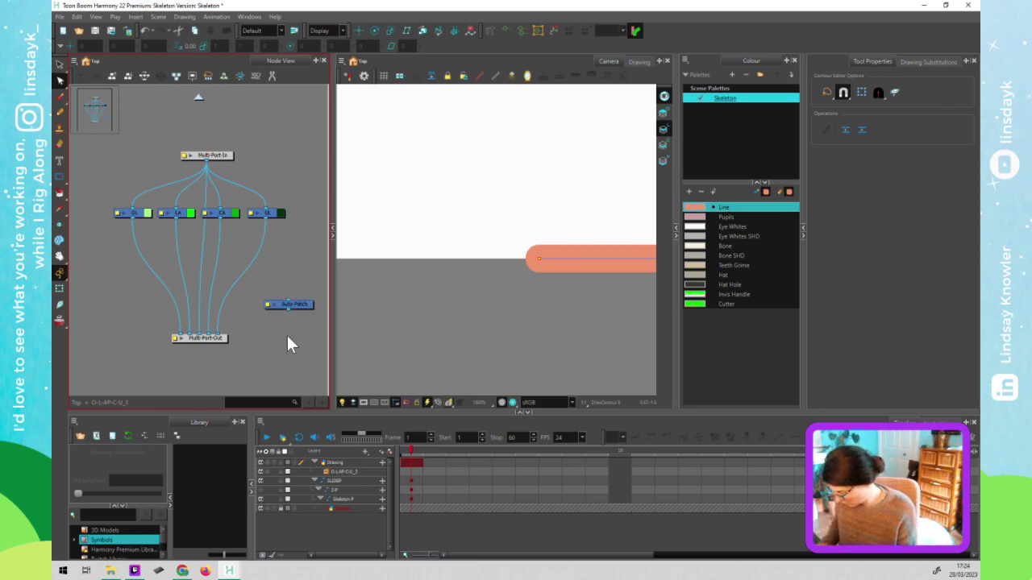
key(Tab)
text(cut)
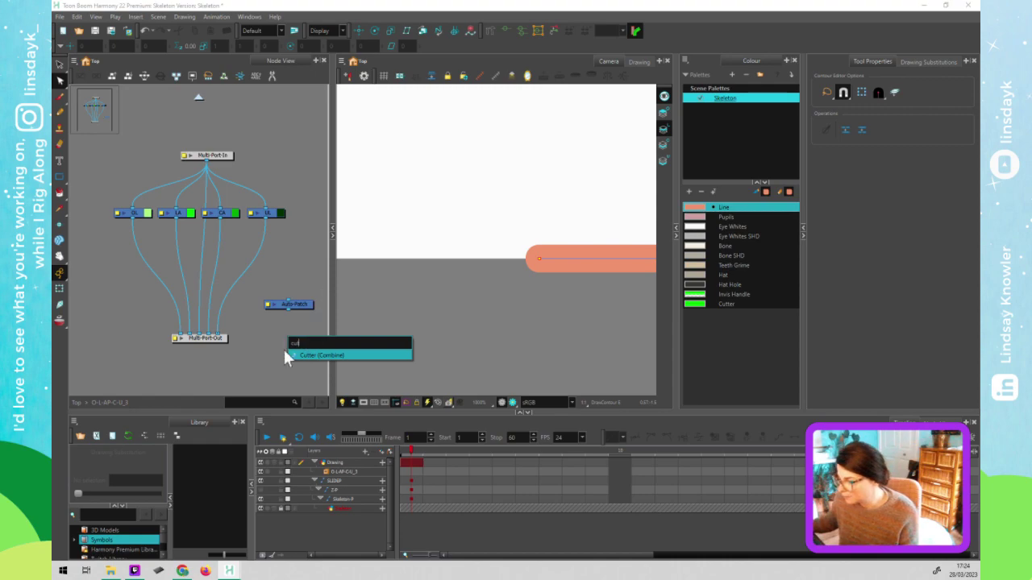
click(318, 356)
Wire the Cutter with Line-Art as its matte and Colour-Art as its image, and output it through the Multi-Port-Out's middle port
drag(320, 329, 237, 252)
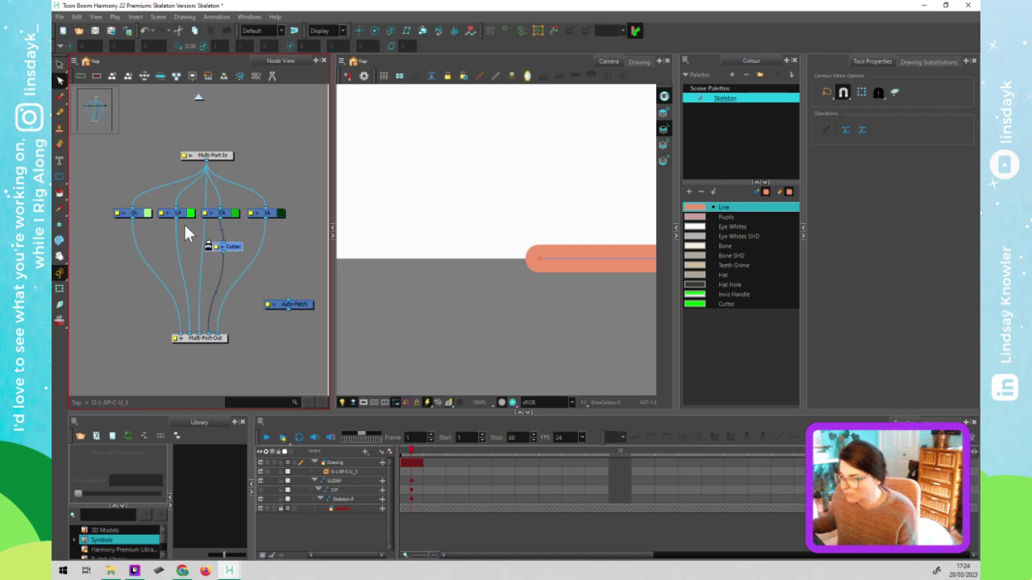
drag(174, 219, 209, 244)
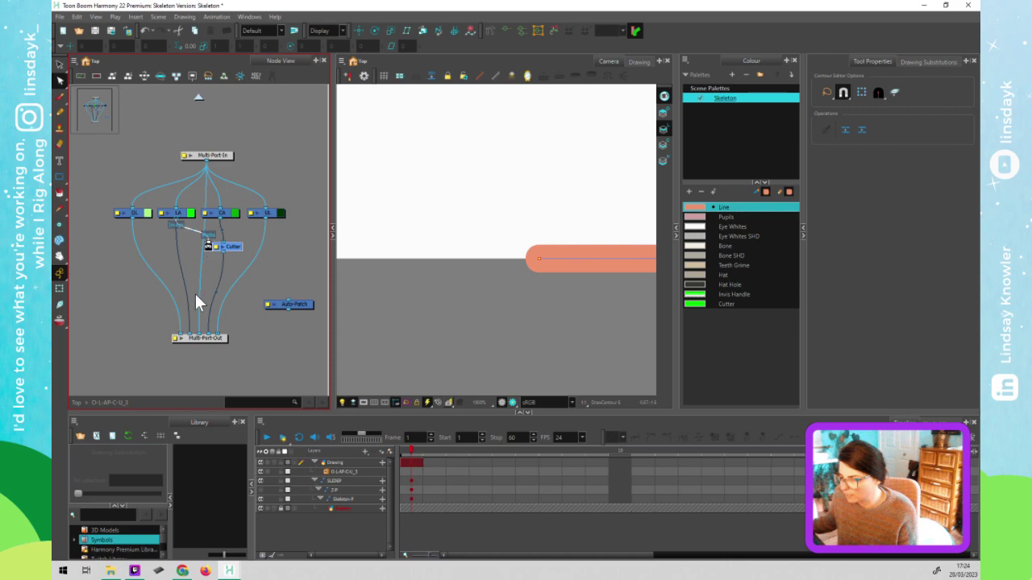
drag(199, 294, 209, 336)
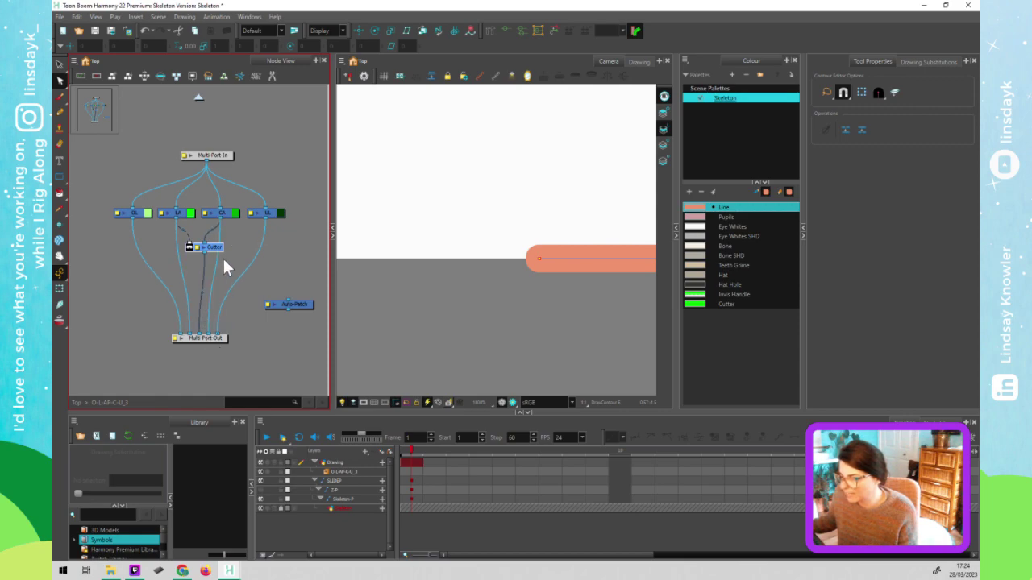
Rewire Auto-Patch from Multi-Port-In to the Multi-Port-Out's middle port in place of the Cutter, and set the Cutter aside
drag(212, 248, 206, 248)
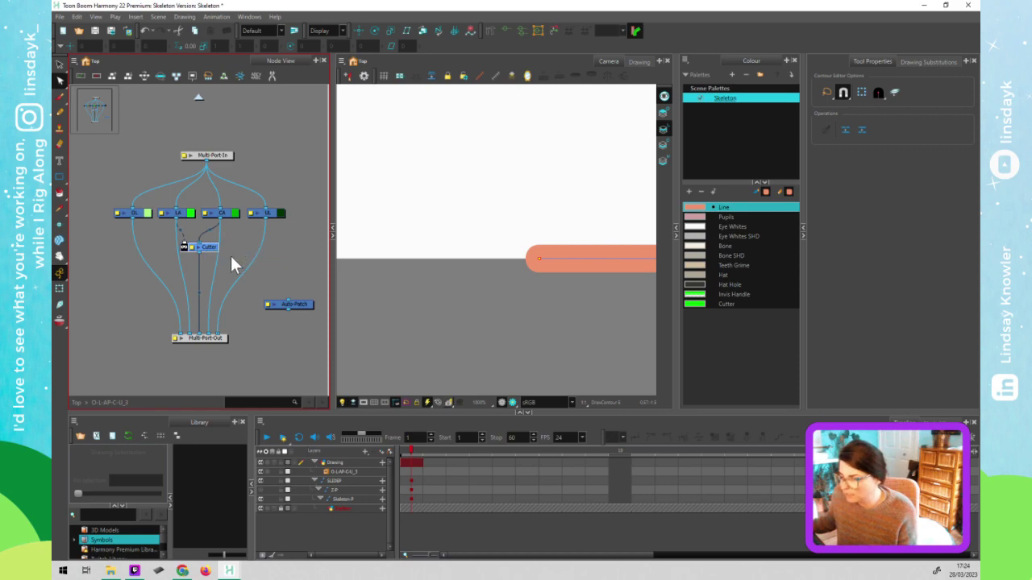
click(295, 304)
drag(304, 309, 178, 221)
drag(207, 162, 202, 232)
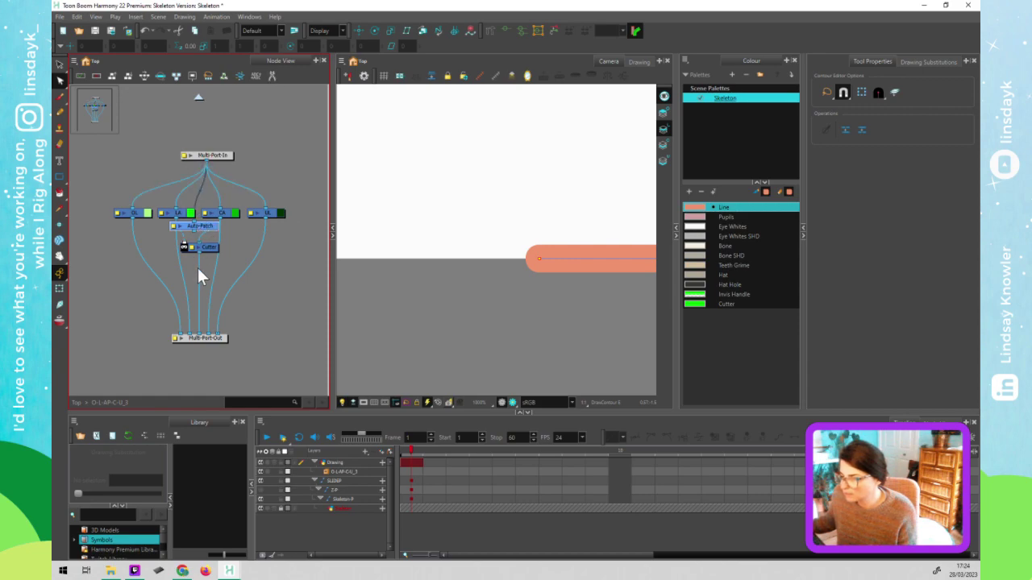
mouse_move(199, 333)
mouse_down()
mouse_move(188, 240)
mouse_move(196, 334)
mouse_up()
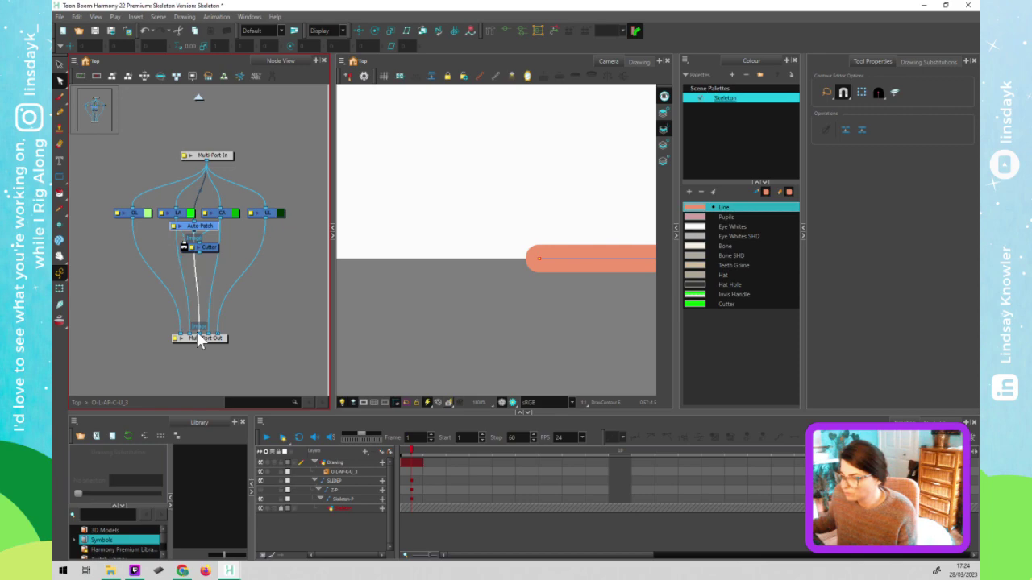
drag(204, 246, 302, 276)
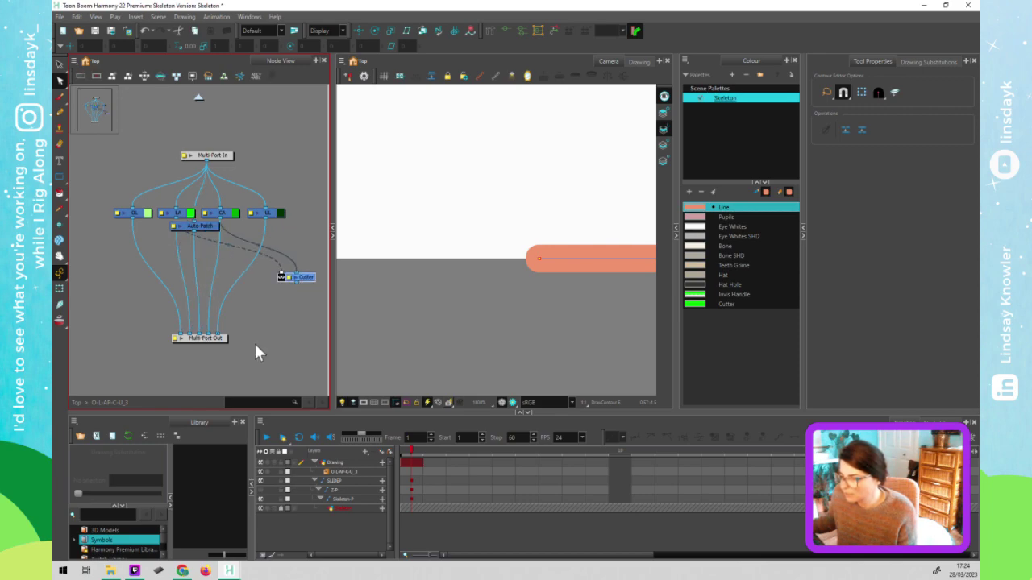
click(484, 307)
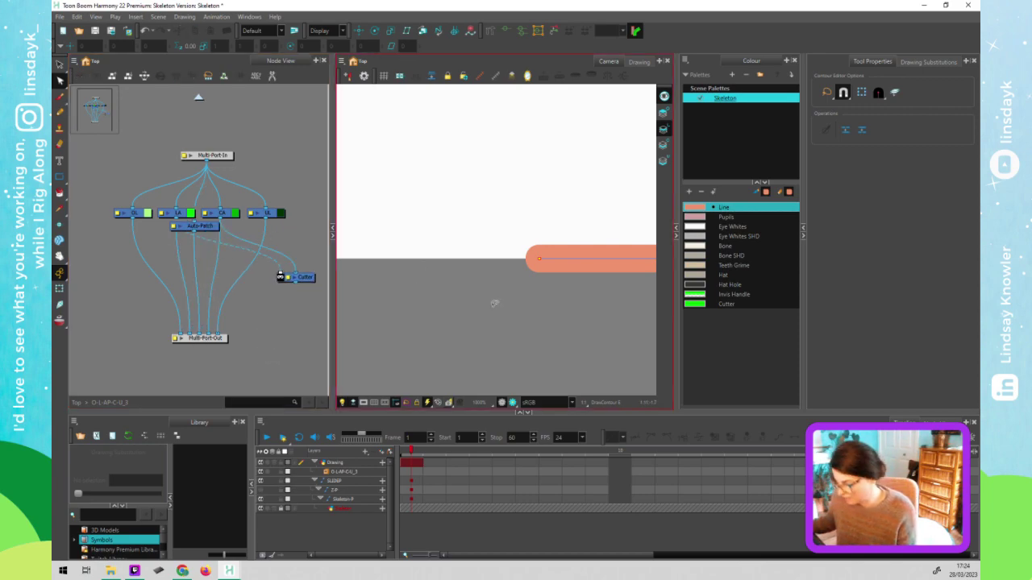
Activate the Transform tool, select the Drawing node outside the group and inspect the gap in the rectangle's outline from inside the group
key(shift+t)
click(198, 97)
drag(242, 274, 244, 294)
click(509, 230)
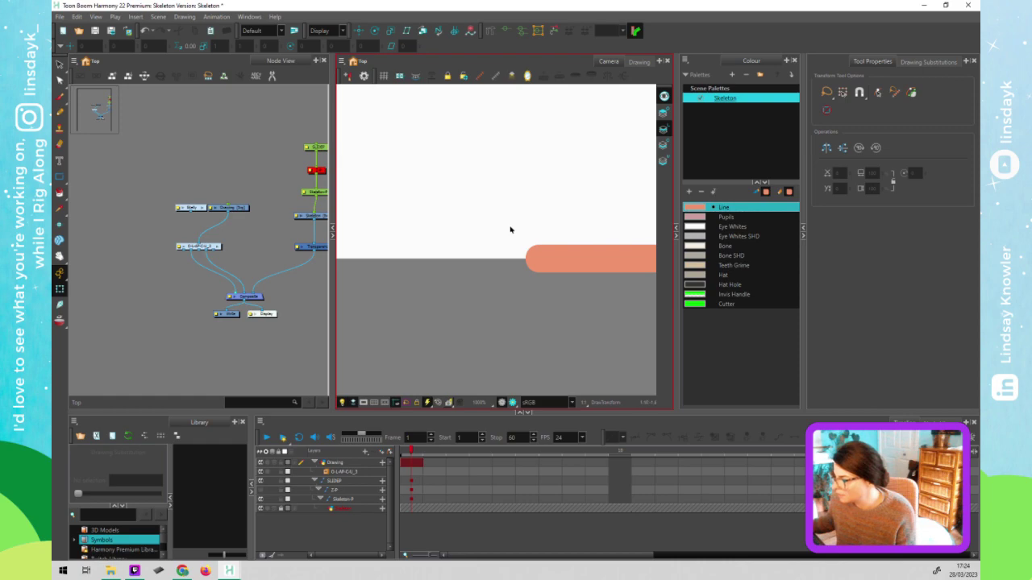
click(229, 208)
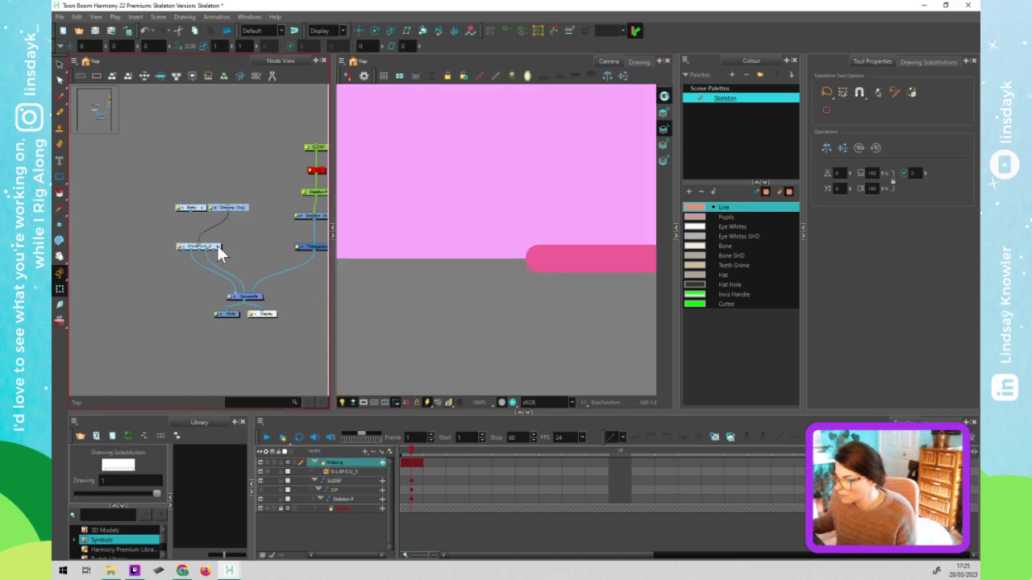
click(219, 247)
click(584, 221)
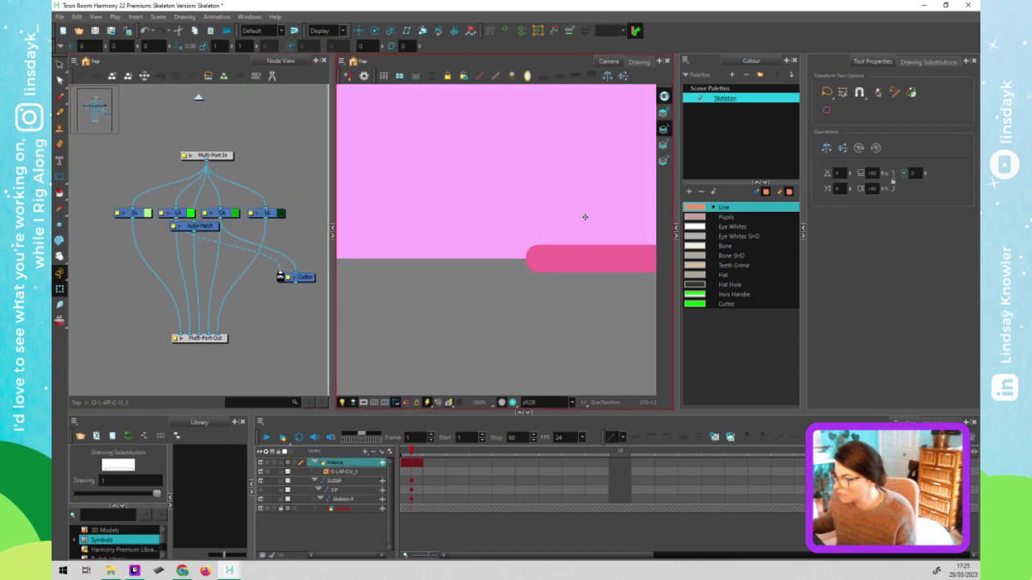
scroll(572, 251, down, 2)
scroll(576, 267, down, 3)
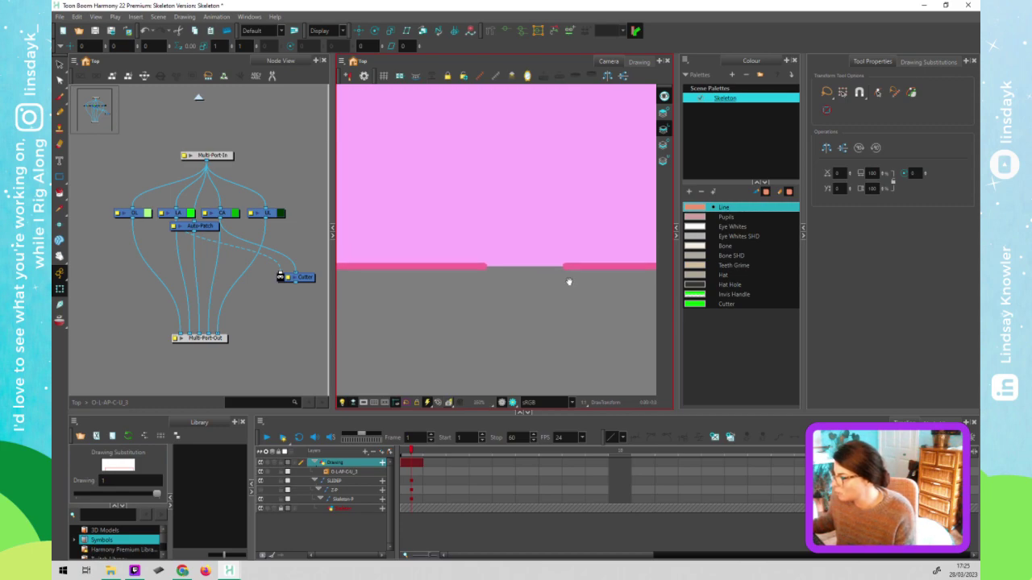
drag(568, 278, 506, 294)
Select the Colour-Art, Line-Art and Auto-Patch nodes in turn to compare which parts of the rectangle each one covers
click(225, 214)
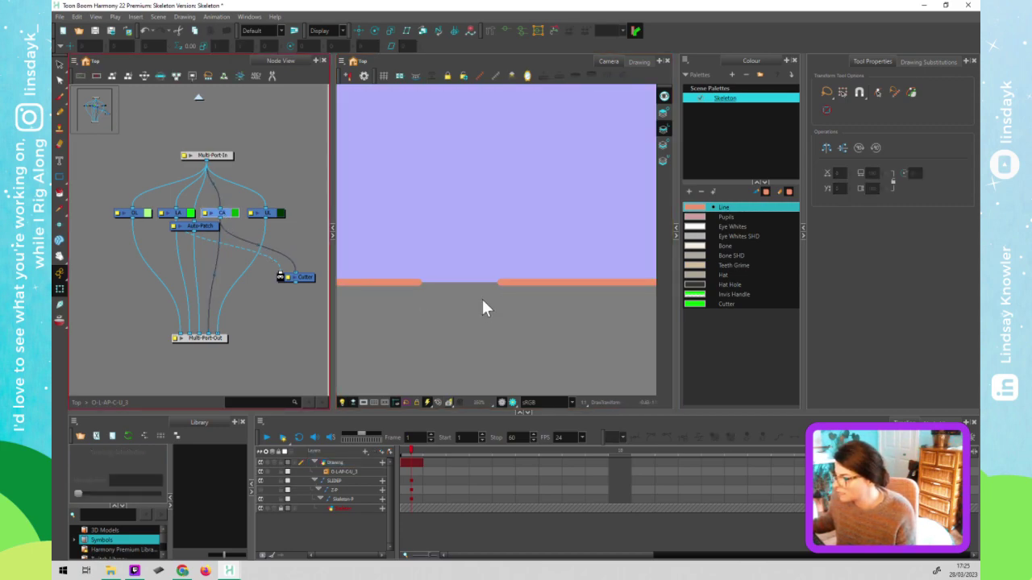
click(541, 216)
mouse_move(587, 298)
mouse_down()
mouse_move(479, 288)
mouse_move(545, 271)
mouse_up()
scroll(490, 286, up, 1)
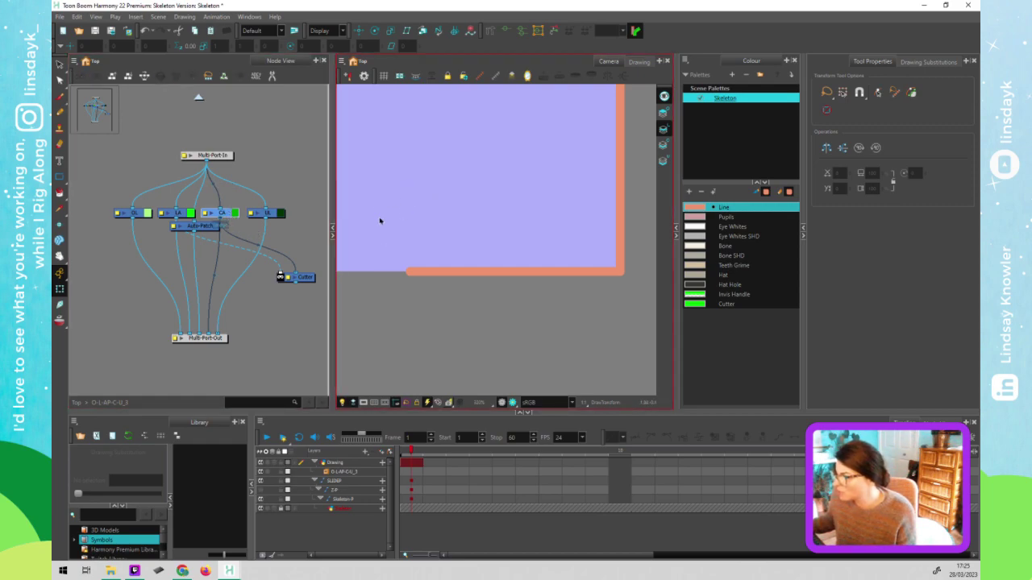
click(182, 215)
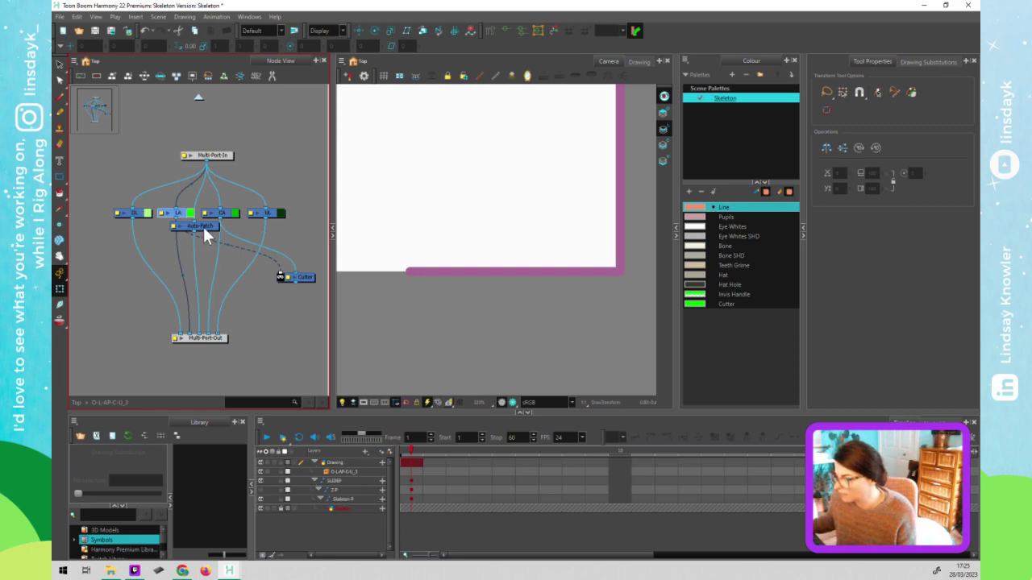
click(206, 224)
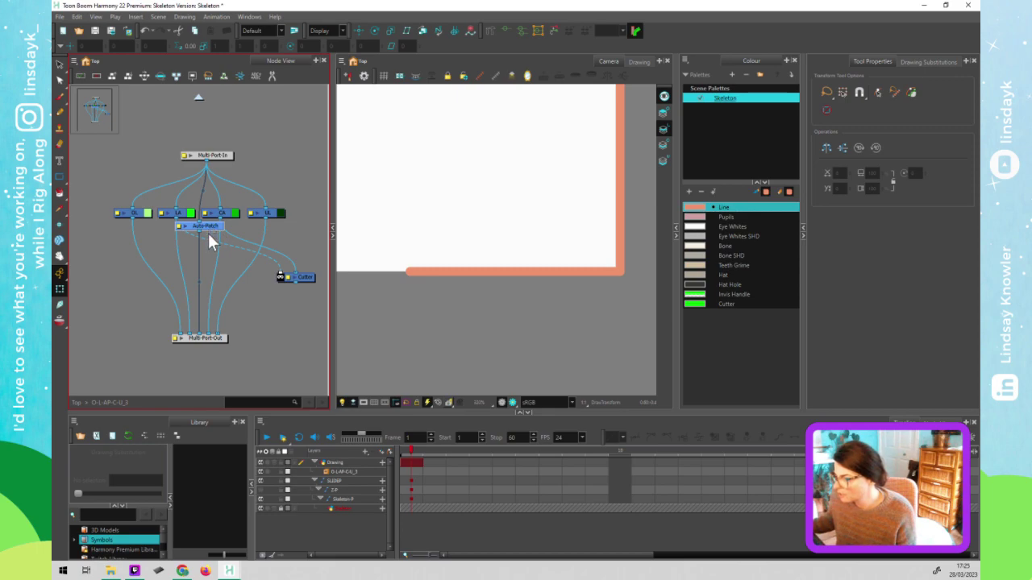
Connect the group's Auto-Patch output to the Composite and examine the Auto-Patch coverage around the outline gap from inside the group
click(199, 97)
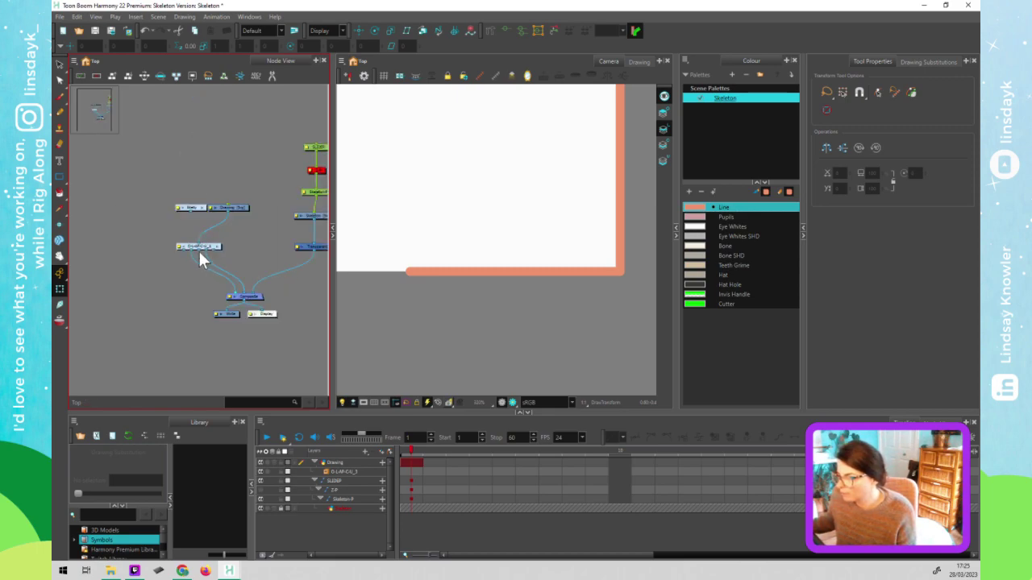
drag(214, 263, 240, 292)
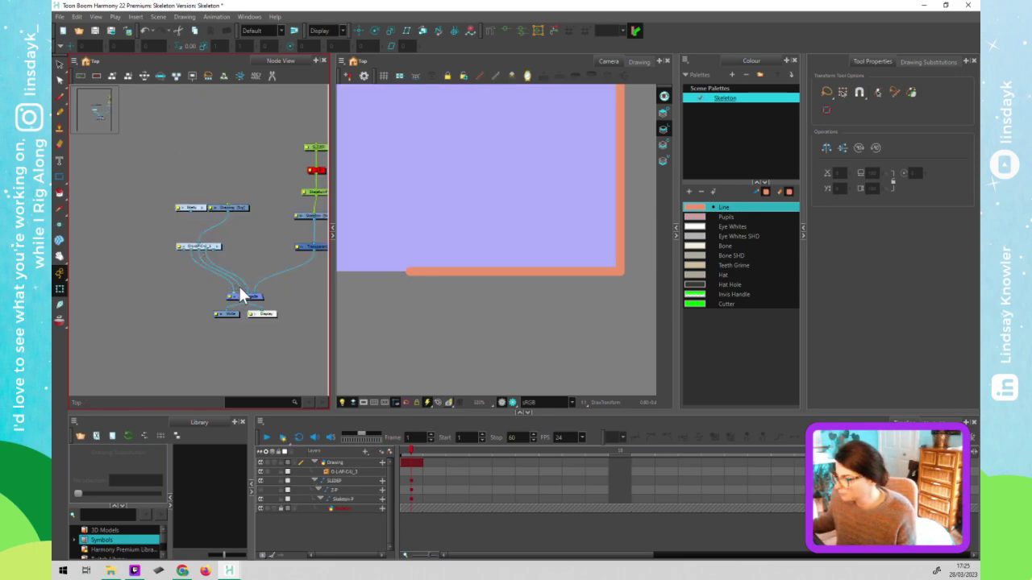
click(219, 247)
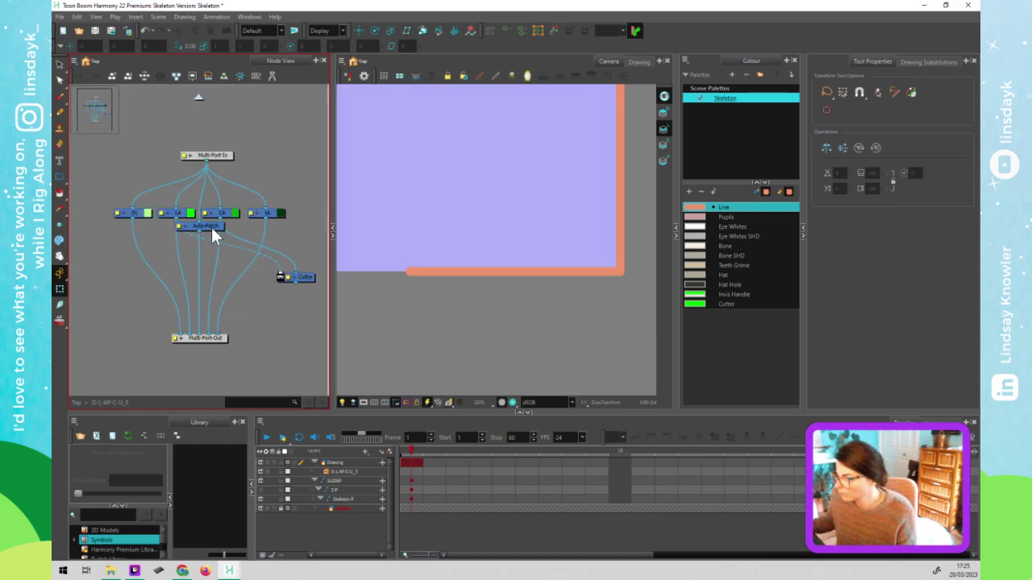
click(452, 309)
mouse_move(452, 308)
mouse_down()
mouse_move(468, 303)
mouse_move(467, 272)
mouse_move(486, 268)
mouse_up()
scroll(459, 299, down, 3)
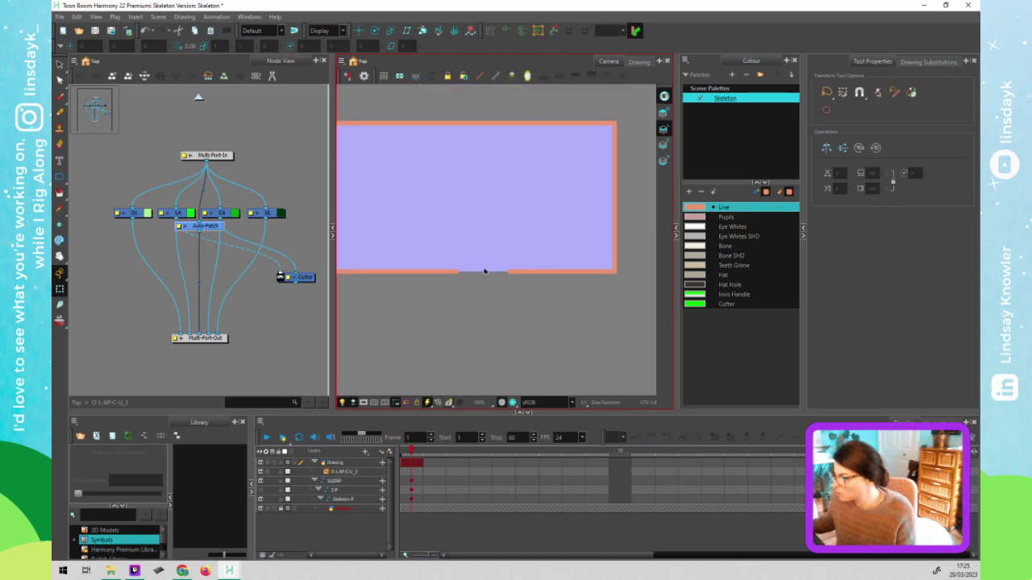
click(279, 314)
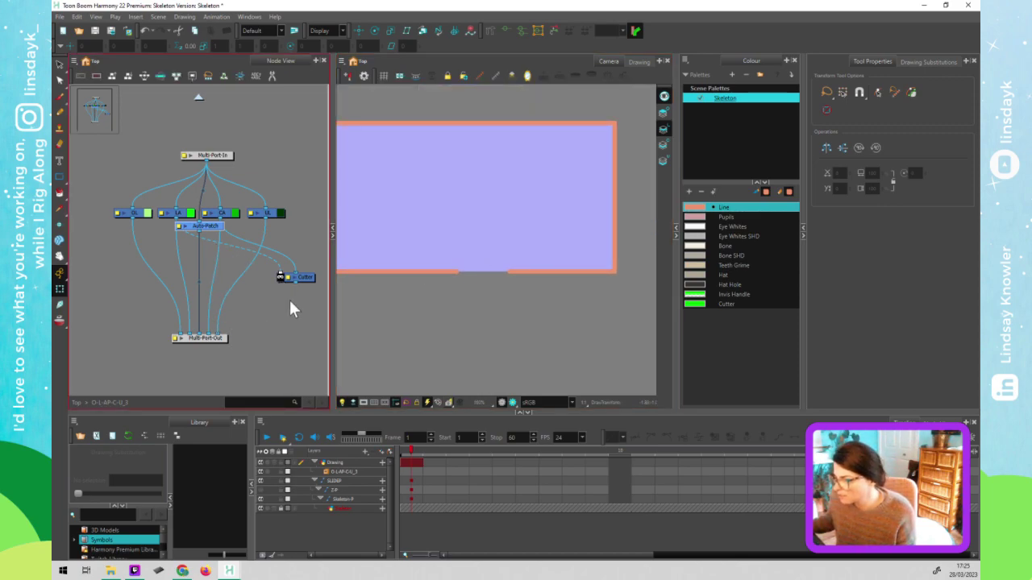
Return to the top level and undo the Composite connections, the Cutter test and the gap in the rectangle's outline
click(198, 98)
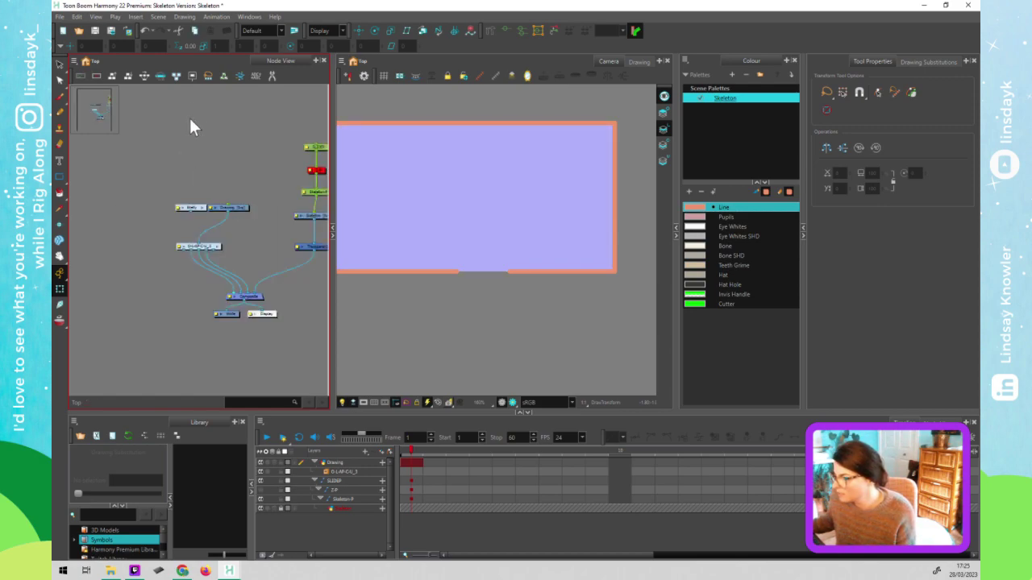
click(236, 299)
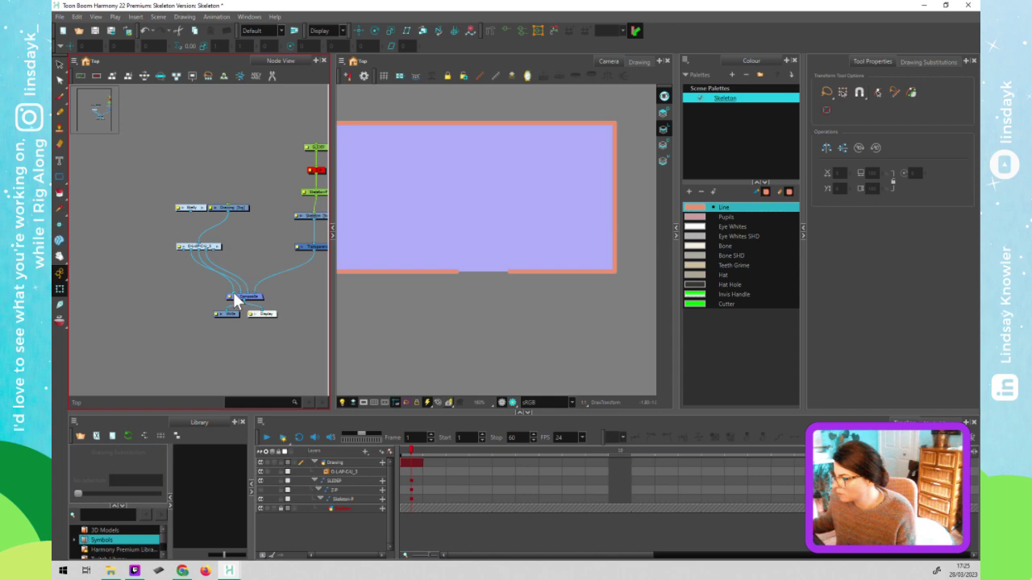
click(209, 289)
scroll(218, 265, up, 2)
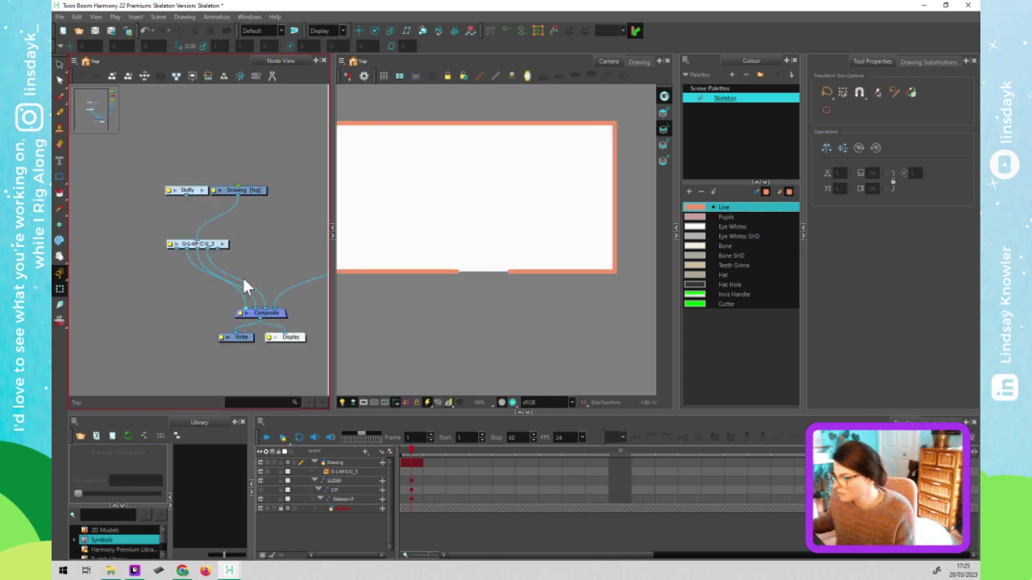
key(ctrl+z)
key(ctrl+z)
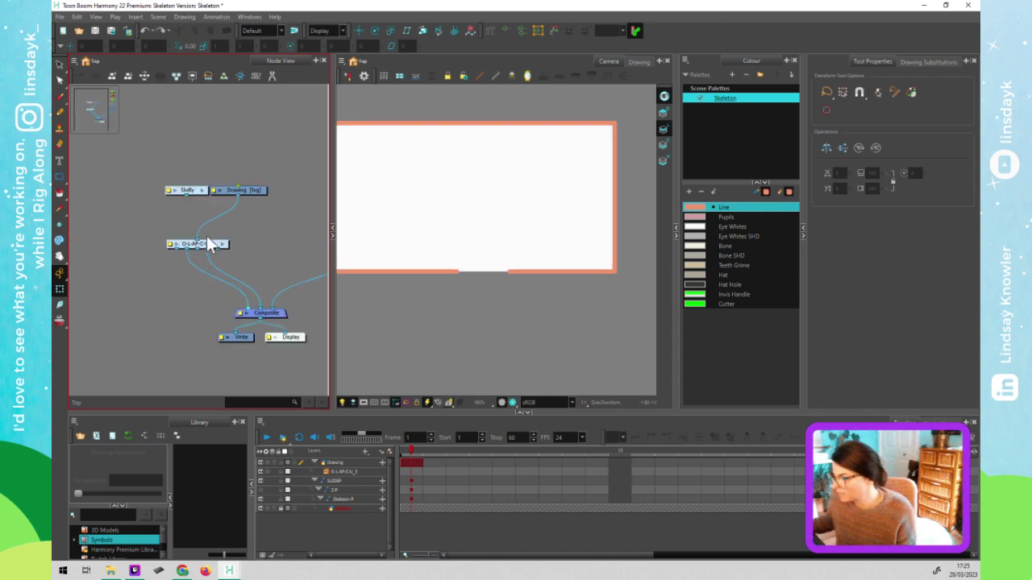
key(ctrl+z)
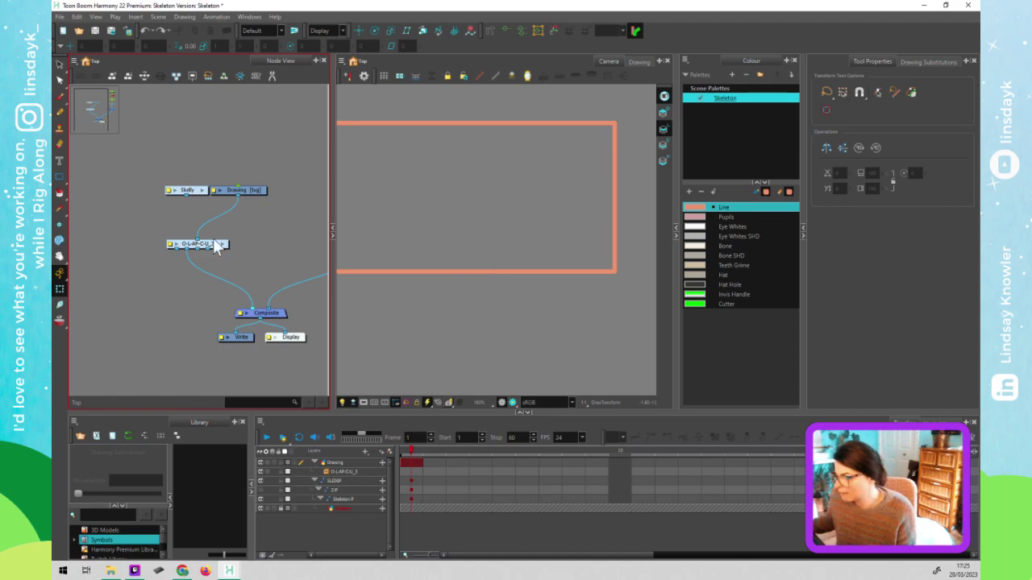
Connect the D-L-AP-C-U_3 group's Colour-Art and Auto-Patch outputs to the Composite, and highlight the Auto-Patch node inside the group
click(211, 244)
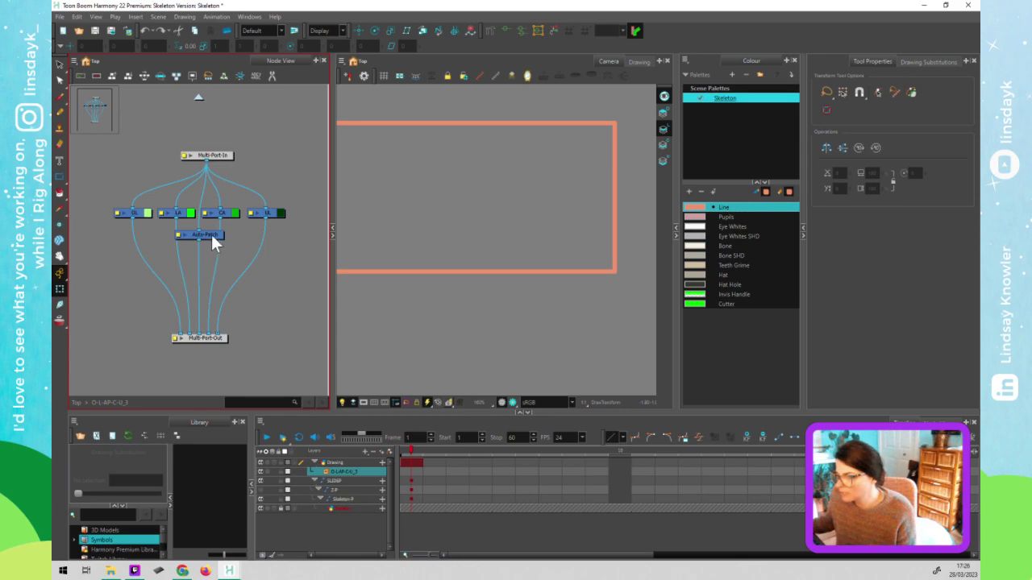
click(198, 97)
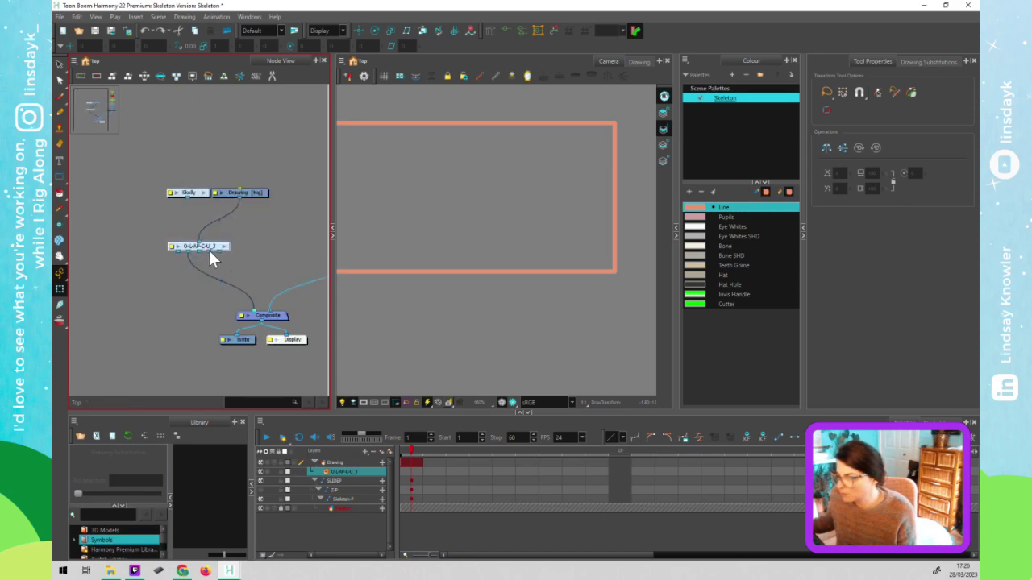
drag(259, 301, 261, 310)
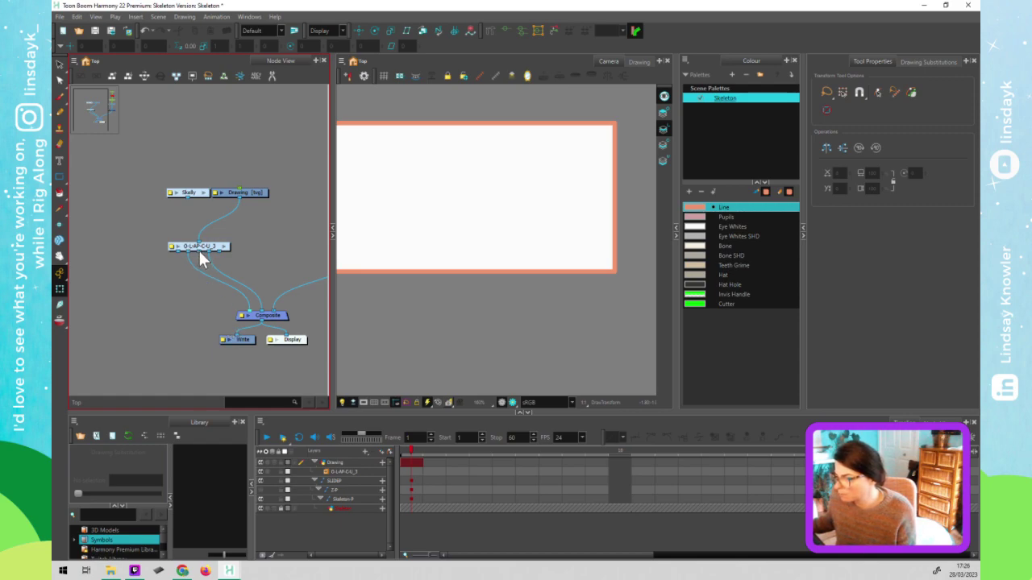
drag(240, 291, 253, 310)
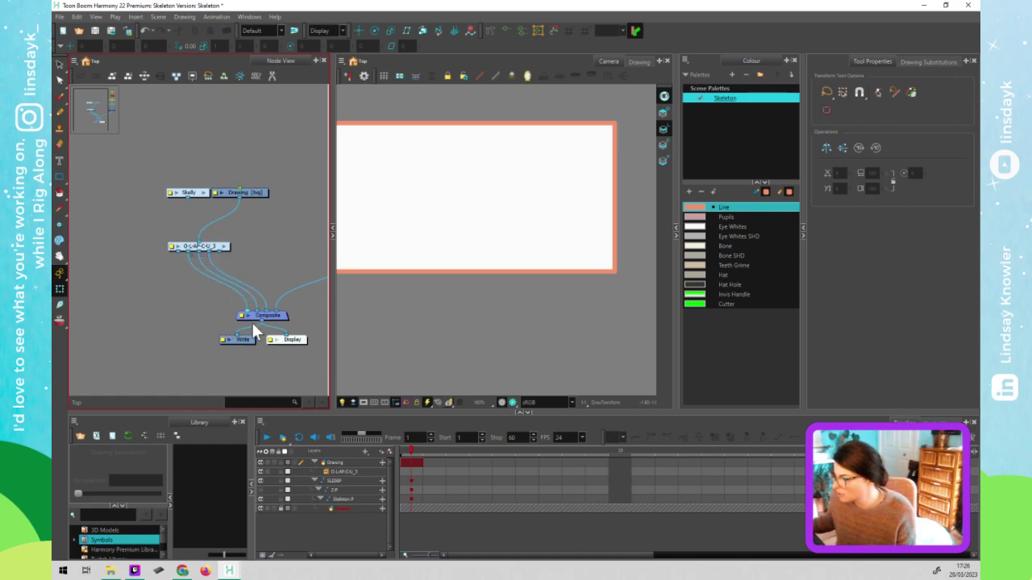
click(223, 247)
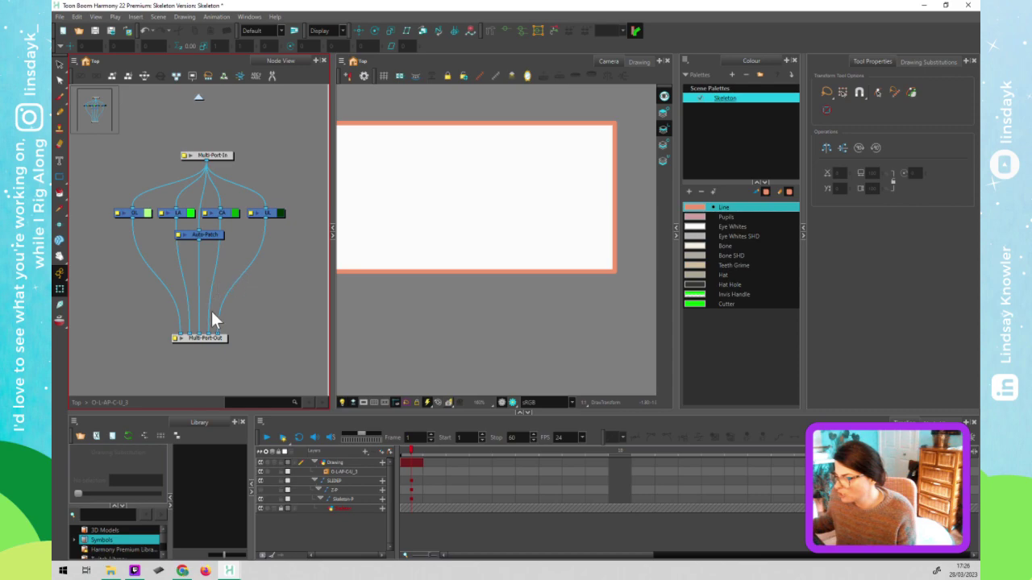
click(204, 235)
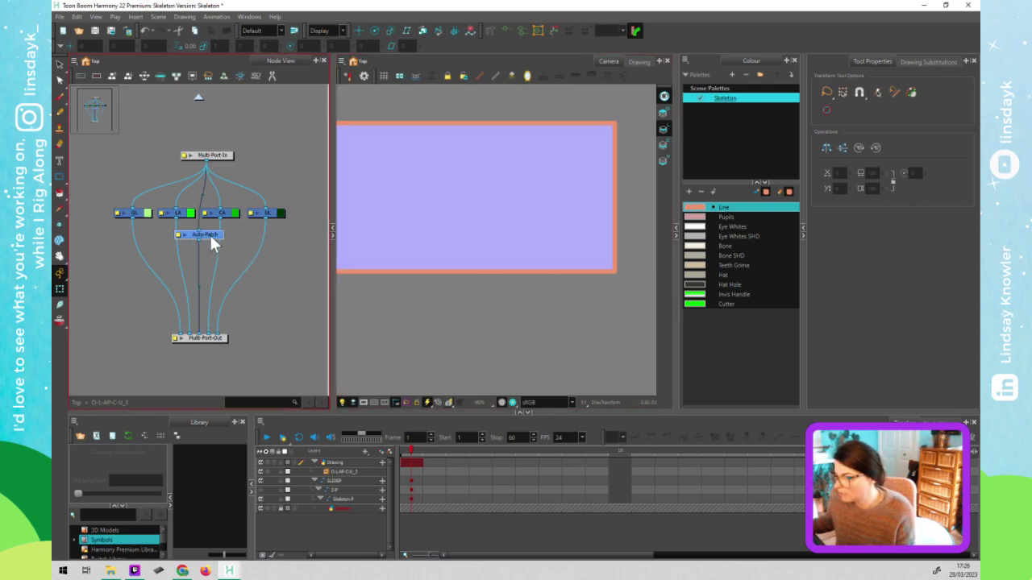
Leave the group and disconnect its Line-Art output from the Composite
click(198, 97)
drag(256, 310, 245, 310)
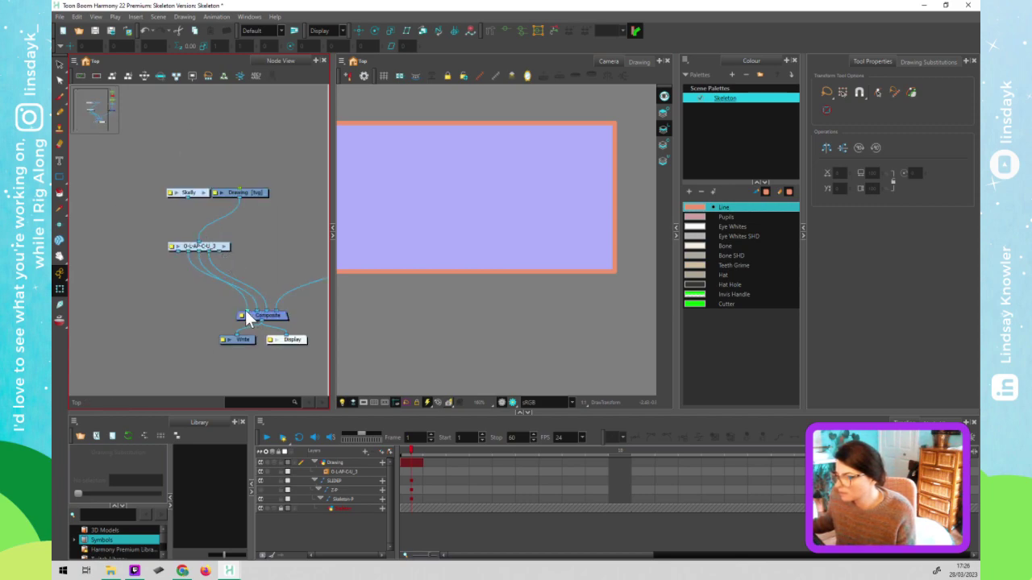
click(187, 312)
click(214, 249)
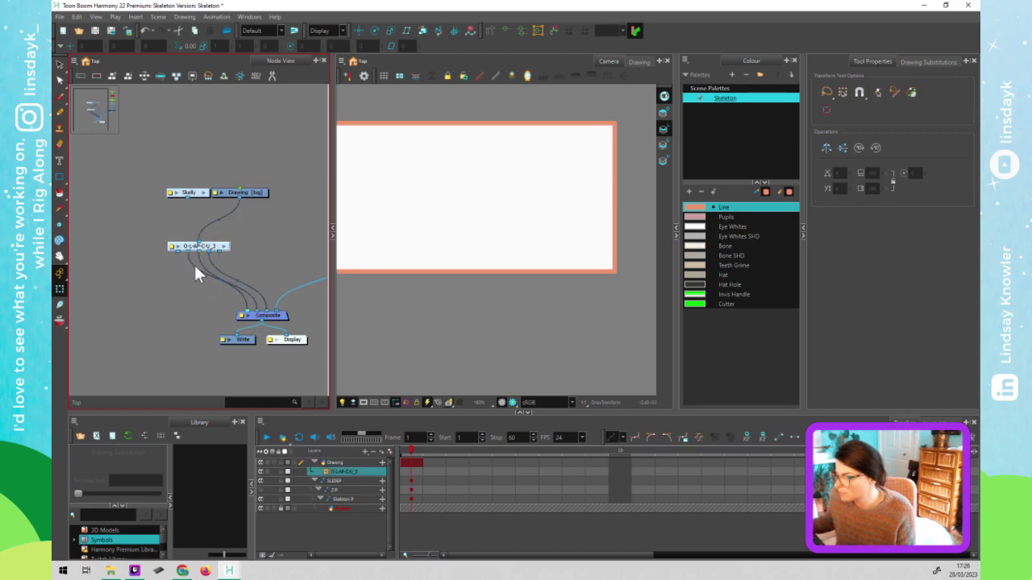
click(194, 267)
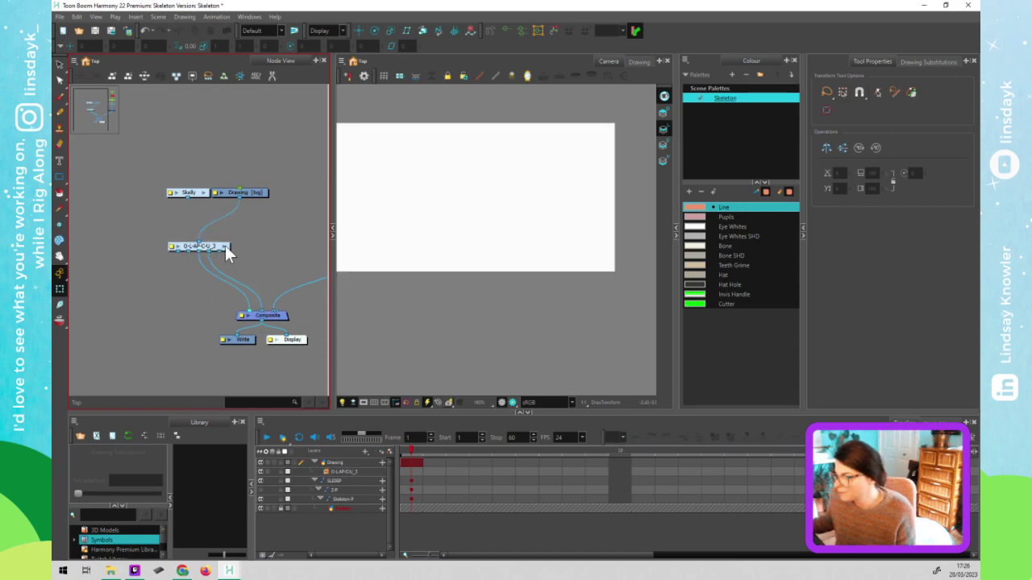
Enter the group and select the Auto-Patch node to examine its area against the rectangle's colour fill
click(225, 246)
click(213, 235)
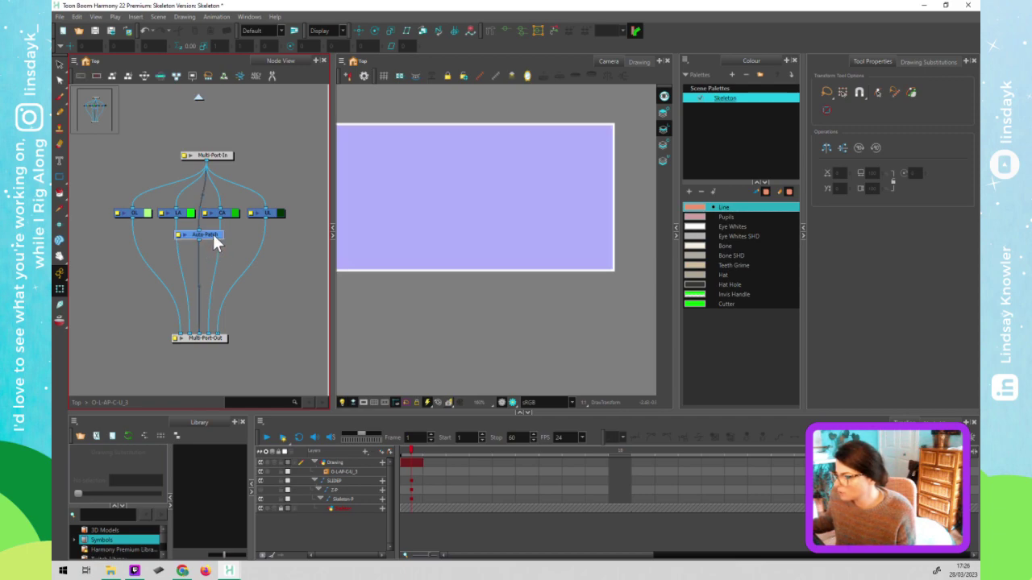
click(668, 330)
drag(625, 326, 596, 326)
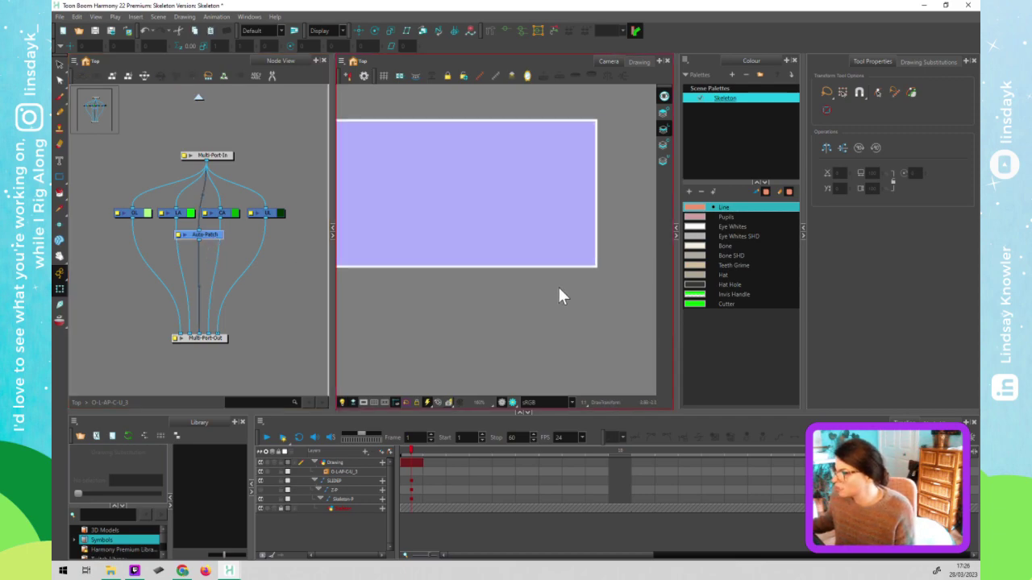
click(231, 232)
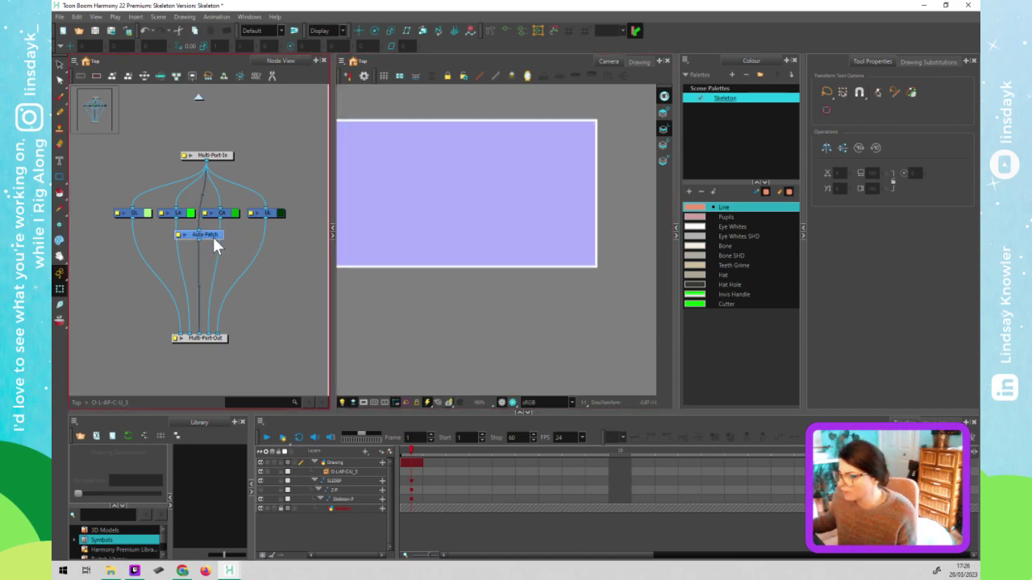
Select the Colour-Art node inside the group to compare its area with the Auto-Patch node's
drag(211, 237, 208, 237)
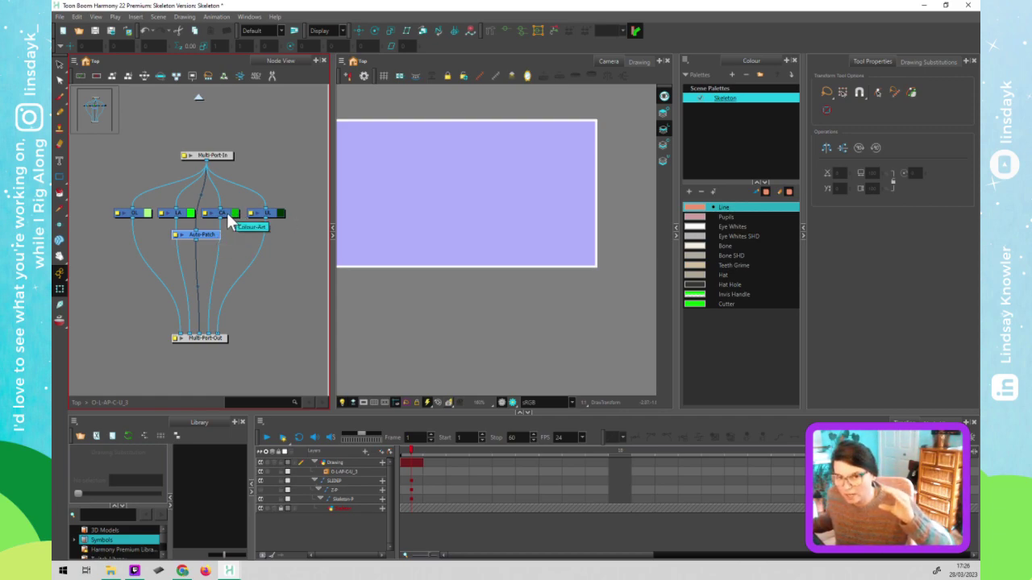
click(227, 213)
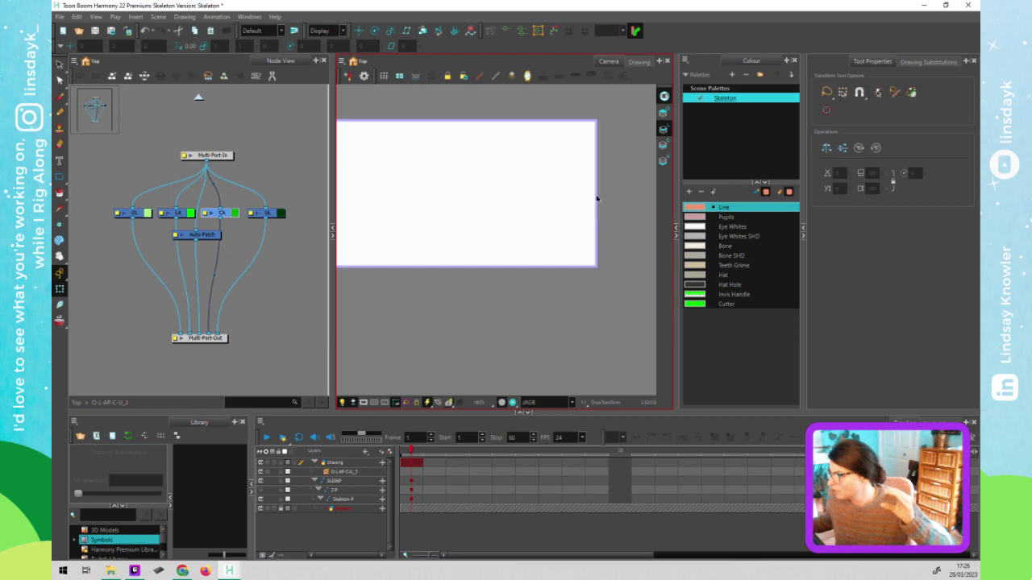
click(193, 233)
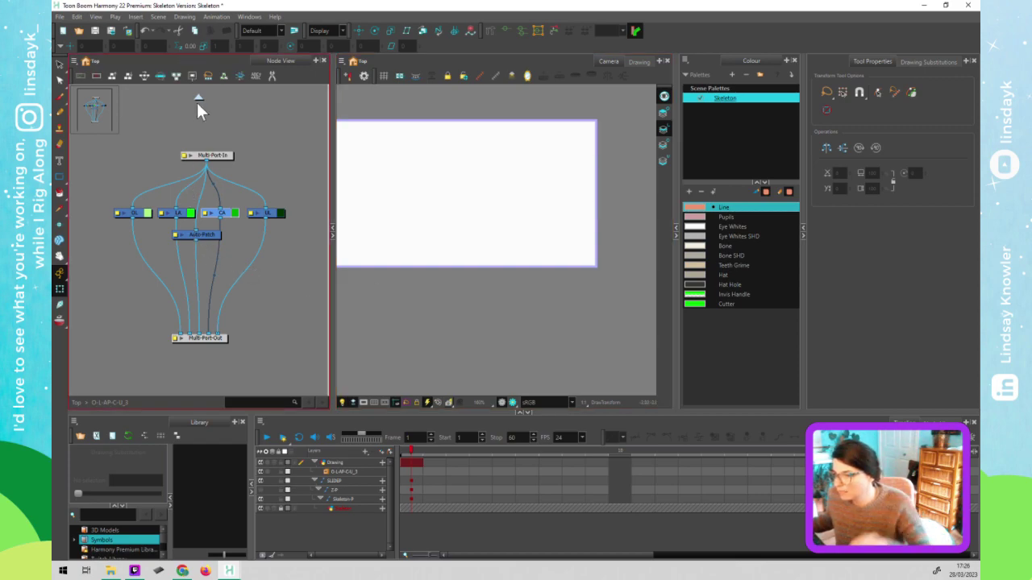
Reconnect the D-L-AP-C-U_3 group's Line-Art output to the Composite, and highlight the Auto-Patch node inside the group
key(shift+w)
drag(188, 251, 242, 310)
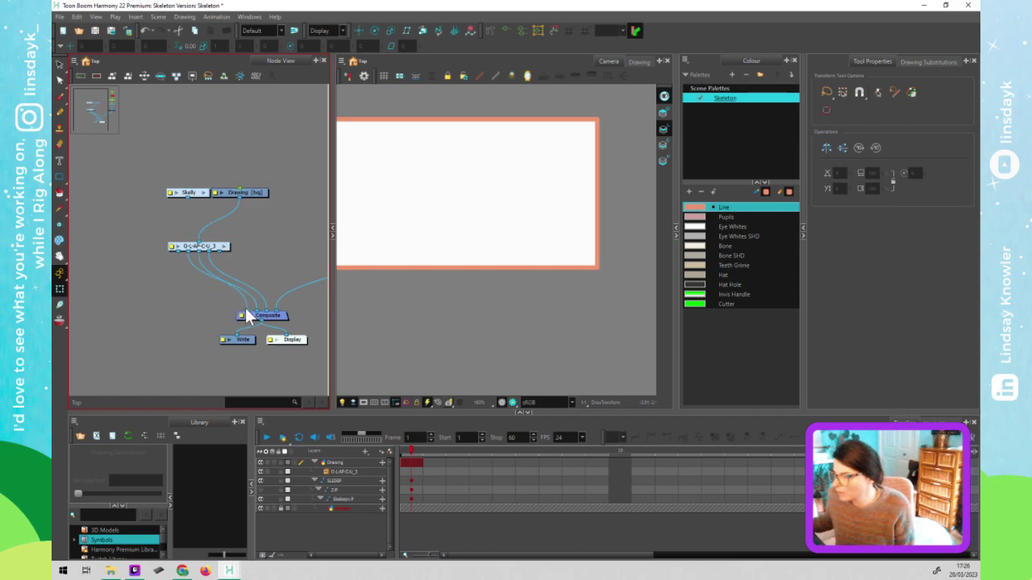
click(224, 245)
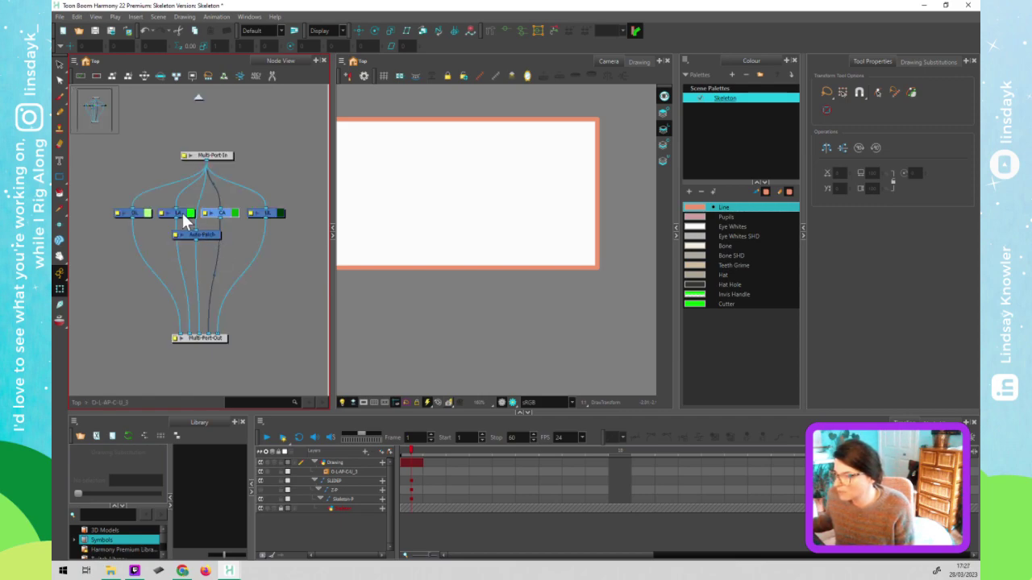
click(203, 233)
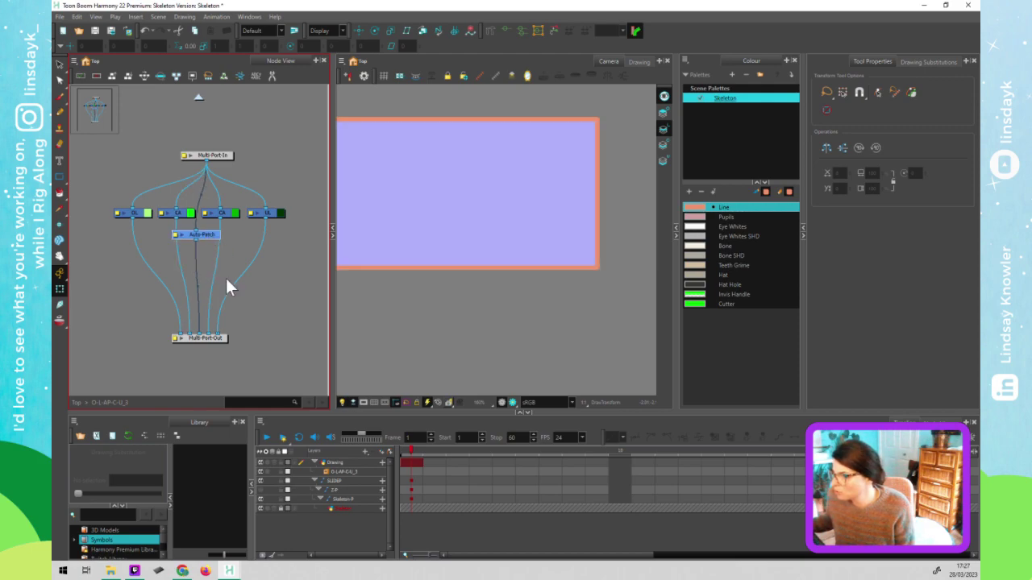
Leave the group, reorder its connections into the Composite, and go back inside to highlight the Auto-Patch node
click(198, 97)
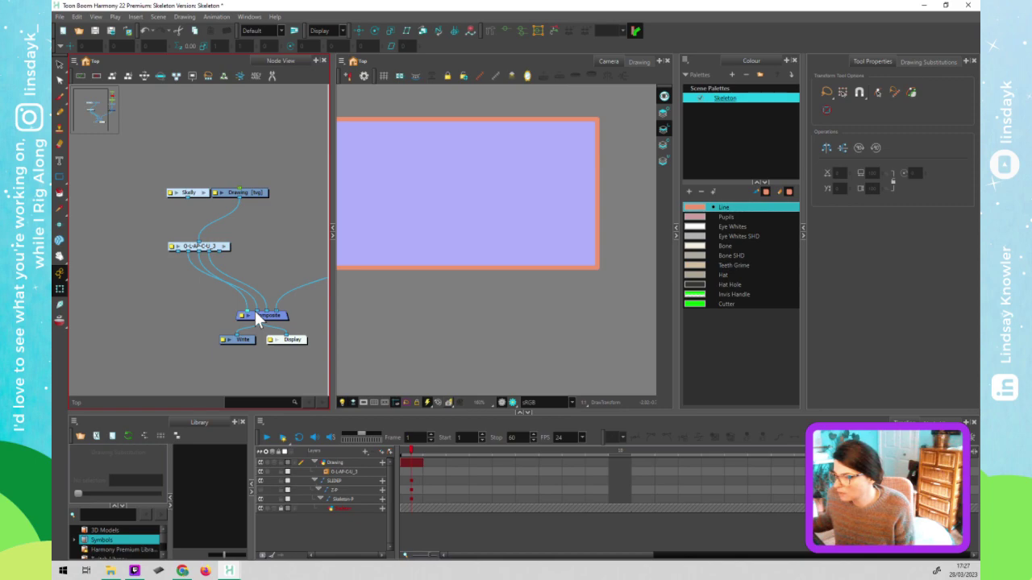
drag(266, 309, 256, 312)
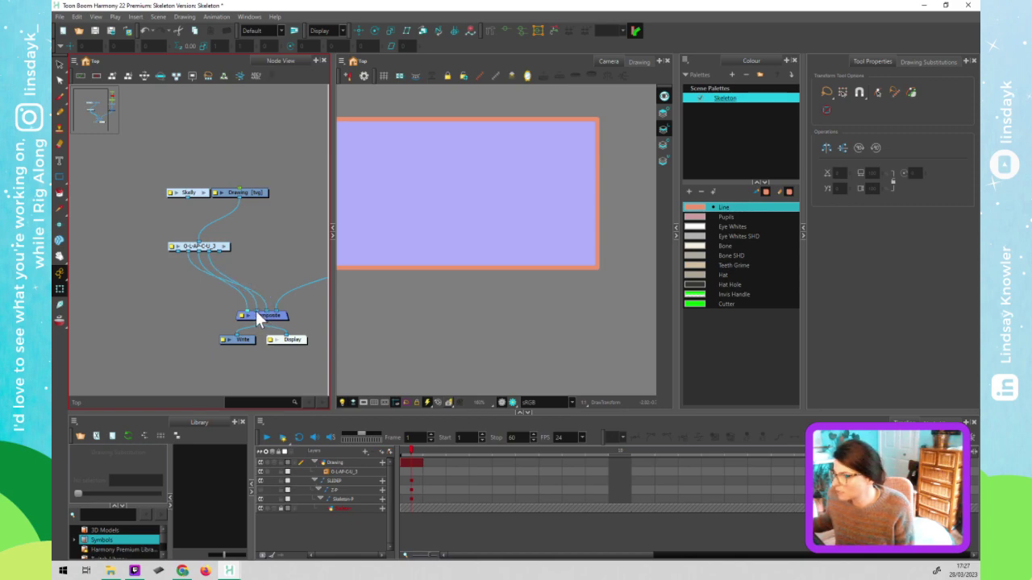
click(224, 246)
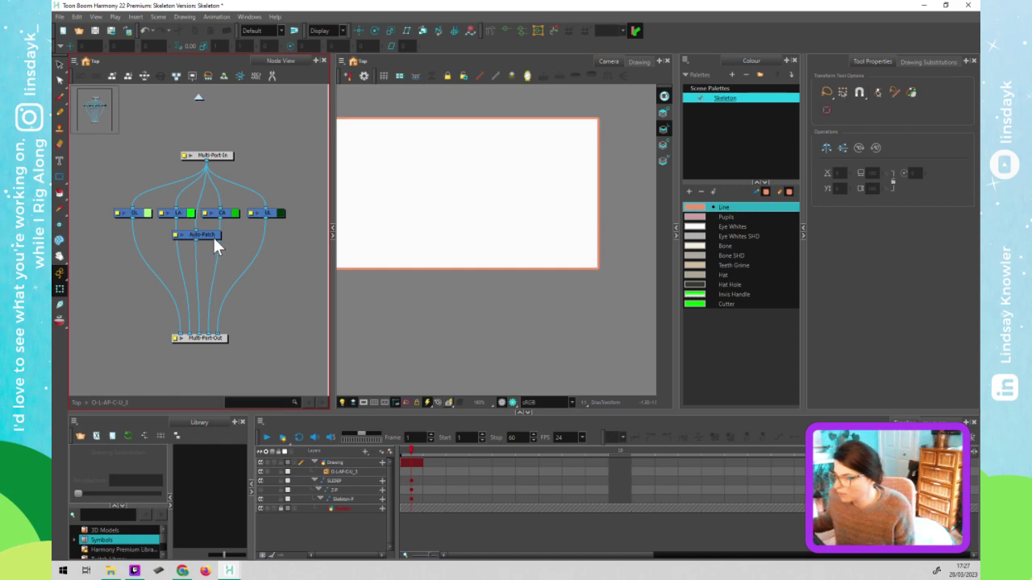
click(213, 235)
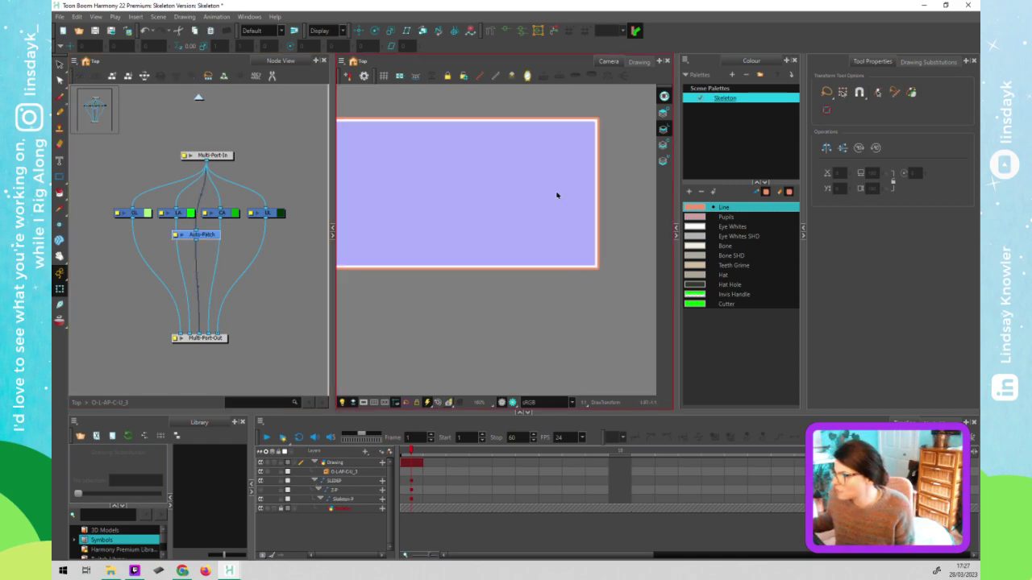
Select the Colour-Art node and the Line-Art node in turn to compare their areas on the test rectangle
click(229, 214)
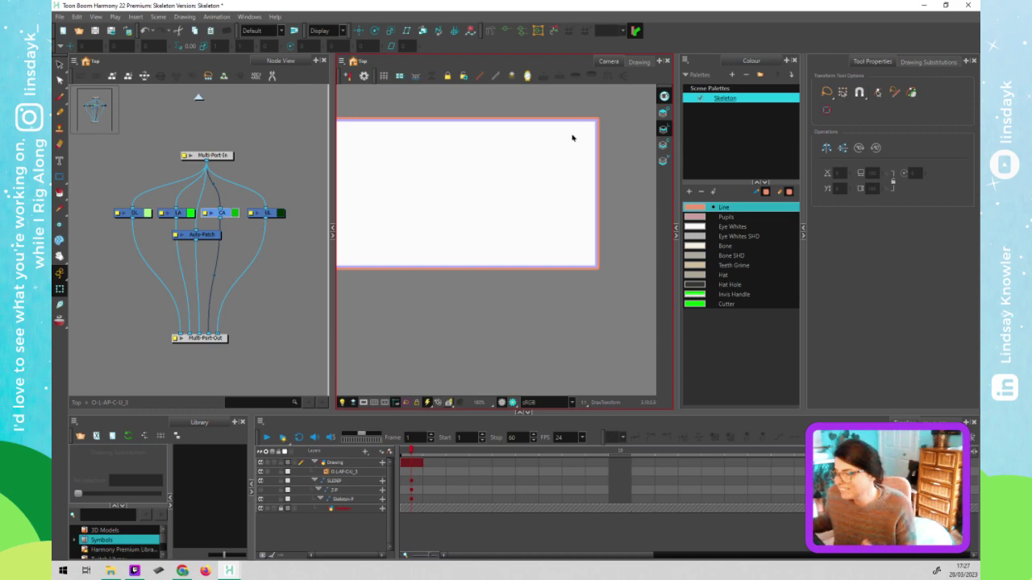
click(187, 213)
click(181, 212)
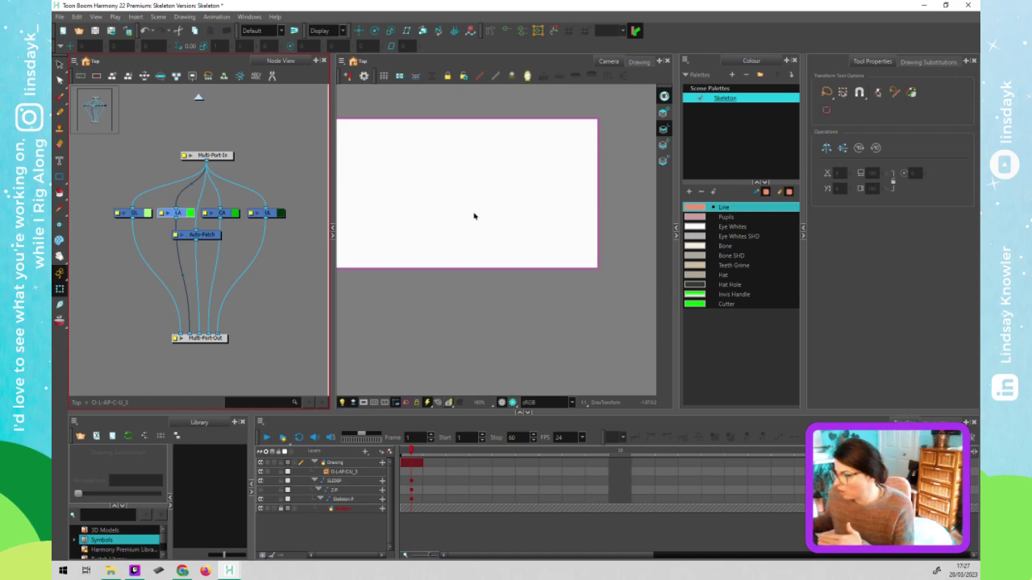
click(474, 216)
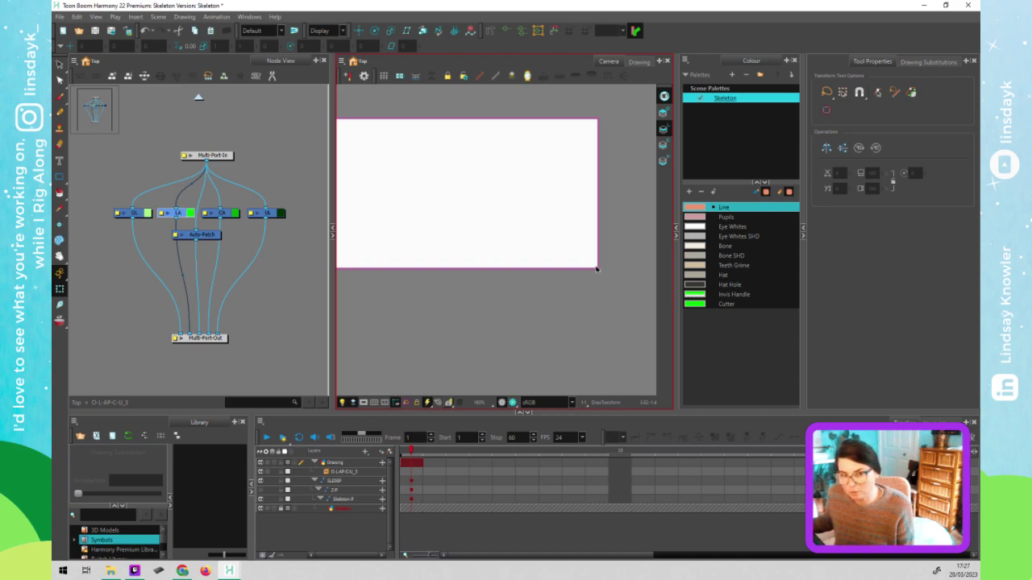
click(283, 228)
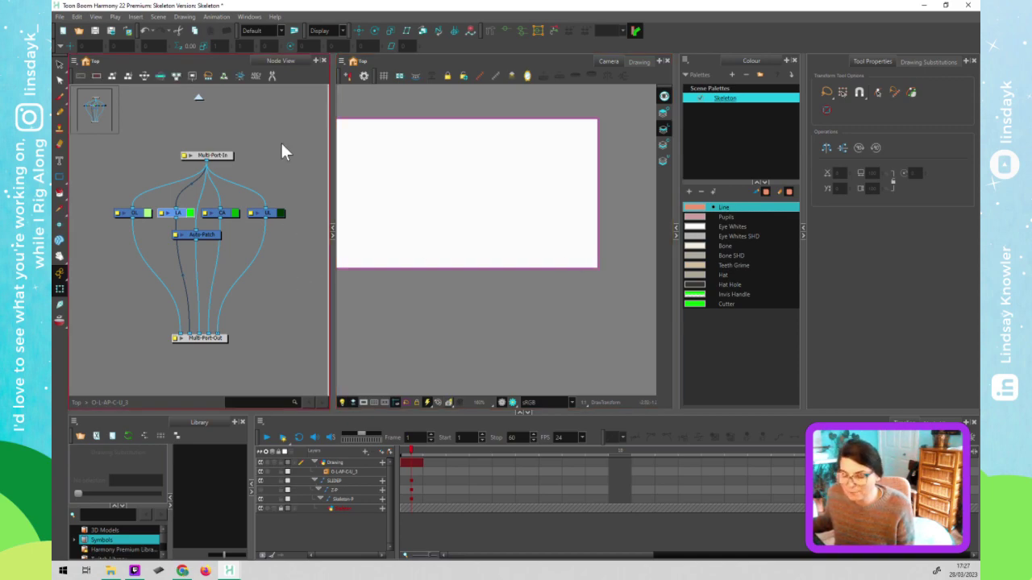
Return to the top level, move the test drawing and its split-output group aside, disconnected, and connect the Skelly group to the Composite
click(198, 98)
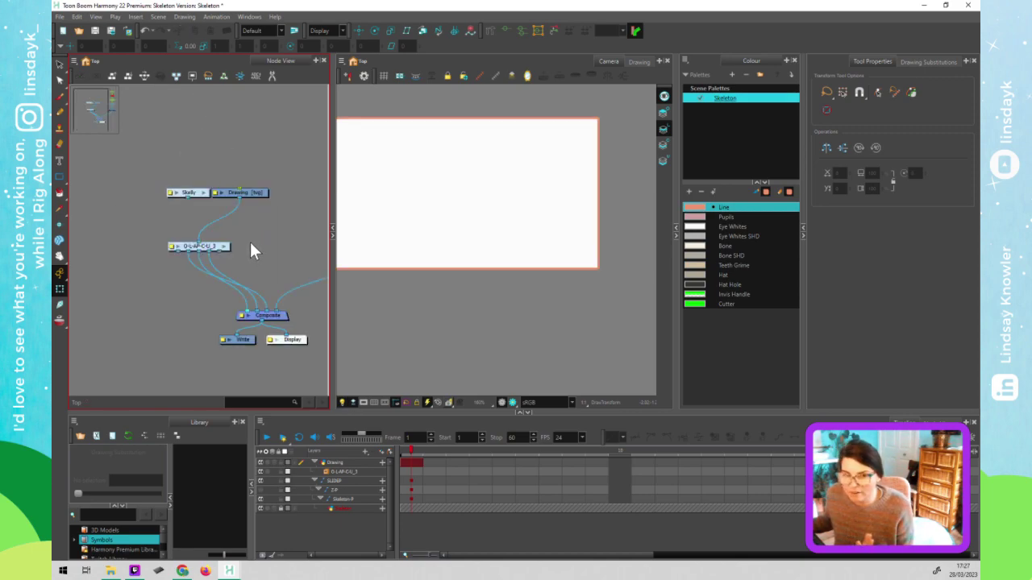
drag(211, 246, 261, 239)
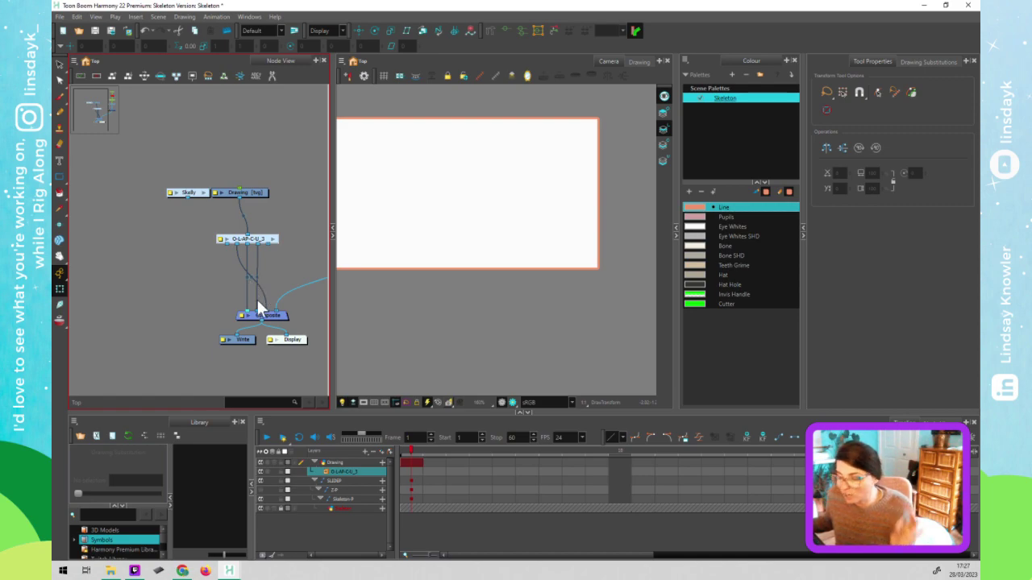
mouse_move(266, 310)
mouse_down()
mouse_move(256, 301)
mouse_move(273, 179)
mouse_move(124, 192)
mouse_up()
mouse_move(186, 198)
mouse_down()
mouse_move(231, 299)
mouse_move(252, 315)
mouse_up()
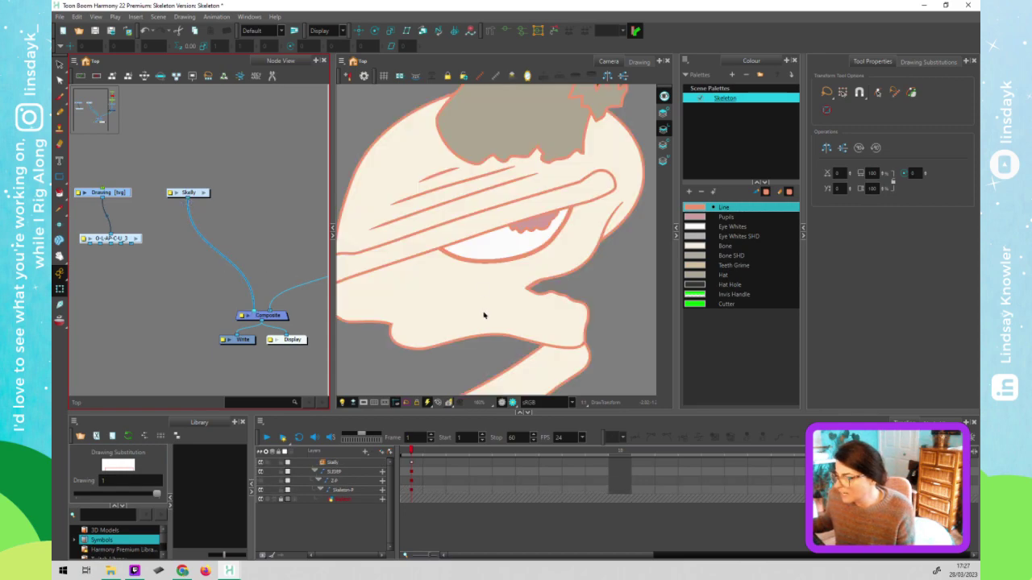
scroll(516, 353, down, 3)
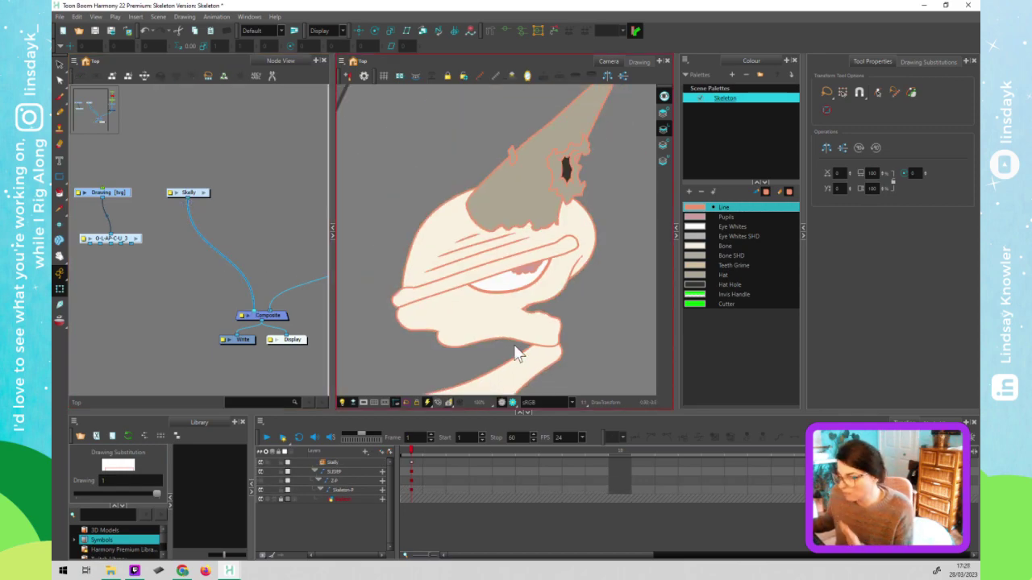
scroll(516, 353, down, 1)
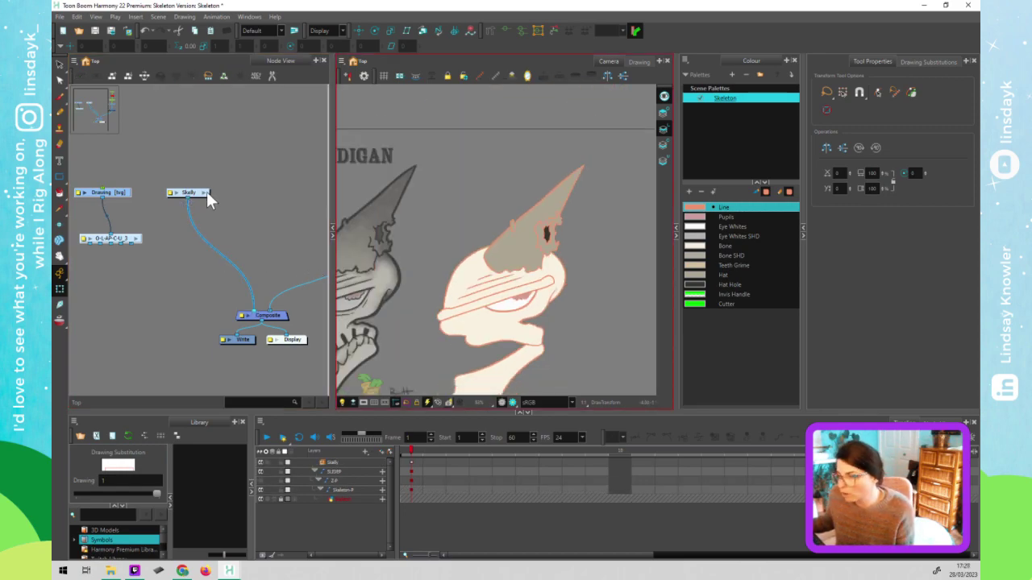
Enter the Skelly group and examine the split-output groups and cutters wired beneath the skull drawings
click(206, 192)
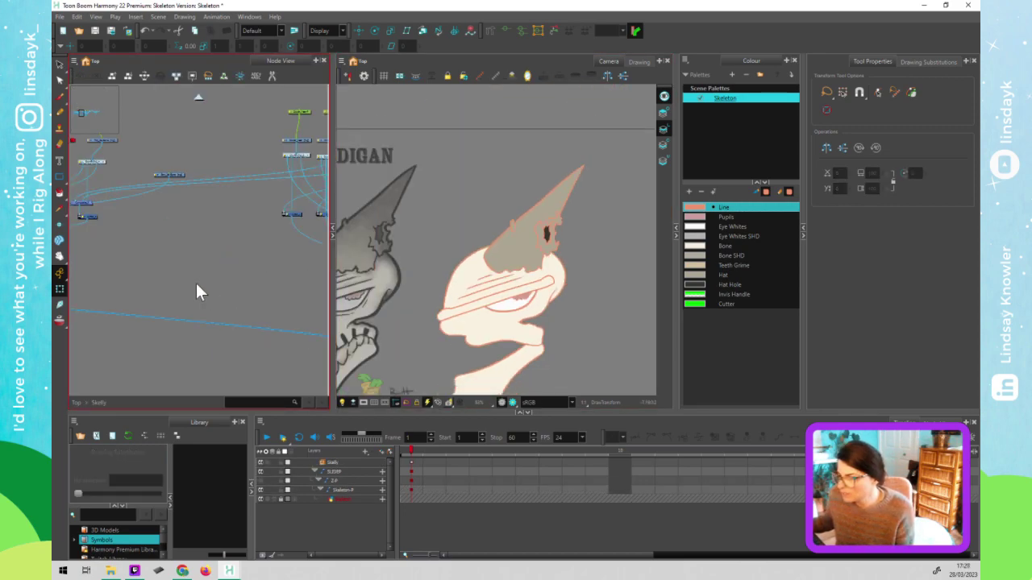
drag(153, 277, 249, 244)
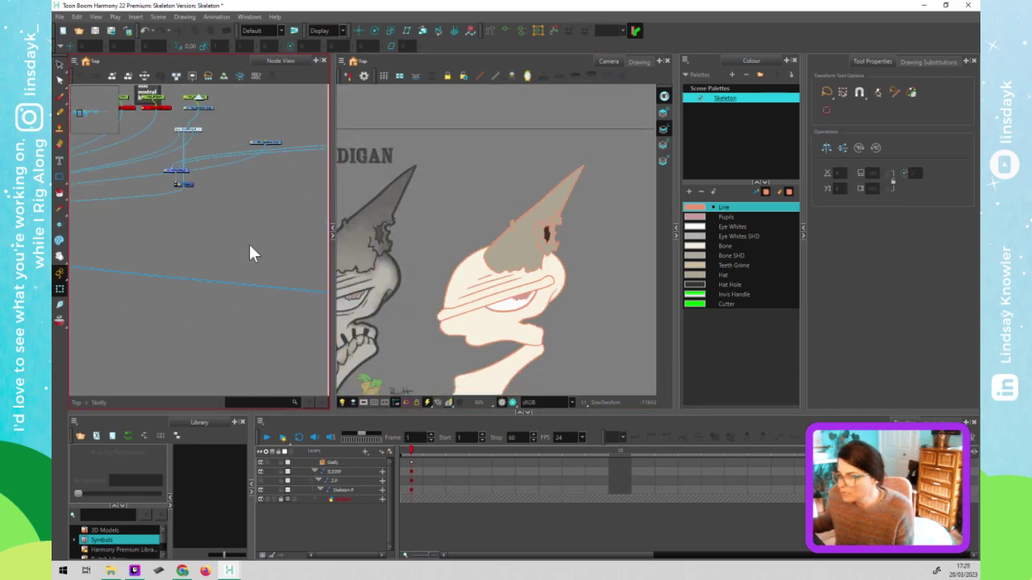
scroll(249, 244, down, 2)
click(204, 188)
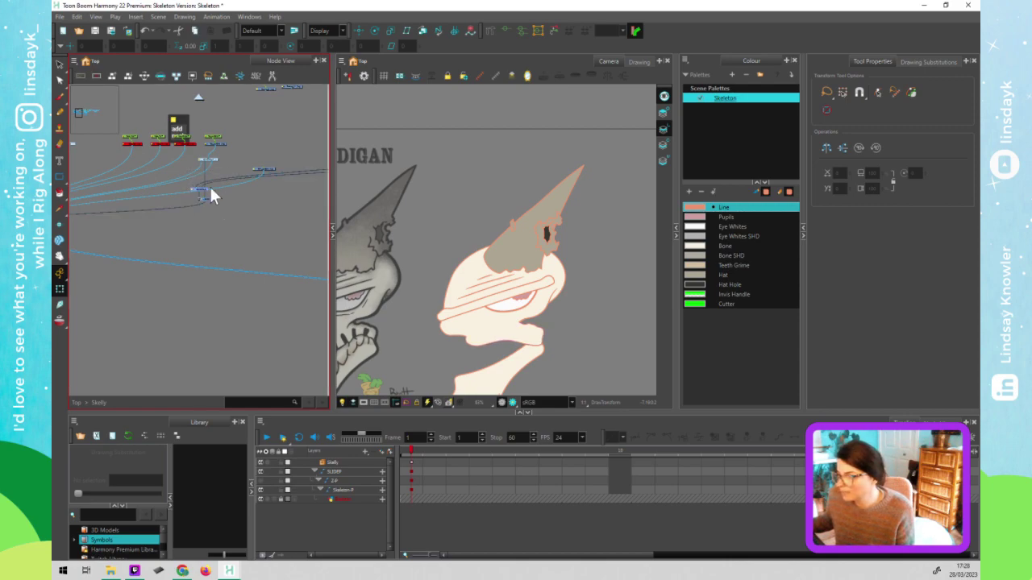
drag(265, 215, 65, 246)
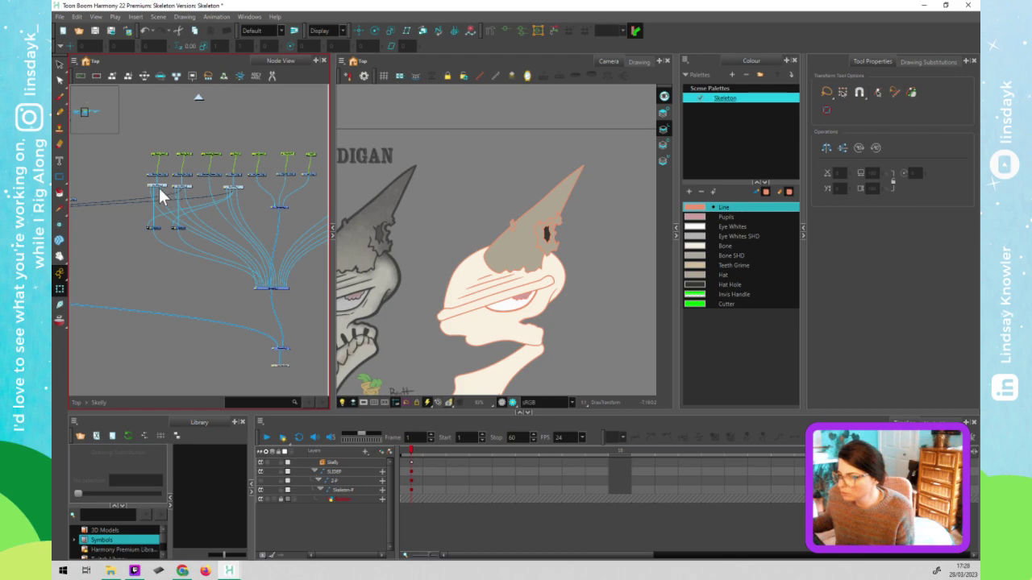
scroll(189, 193, up, 3)
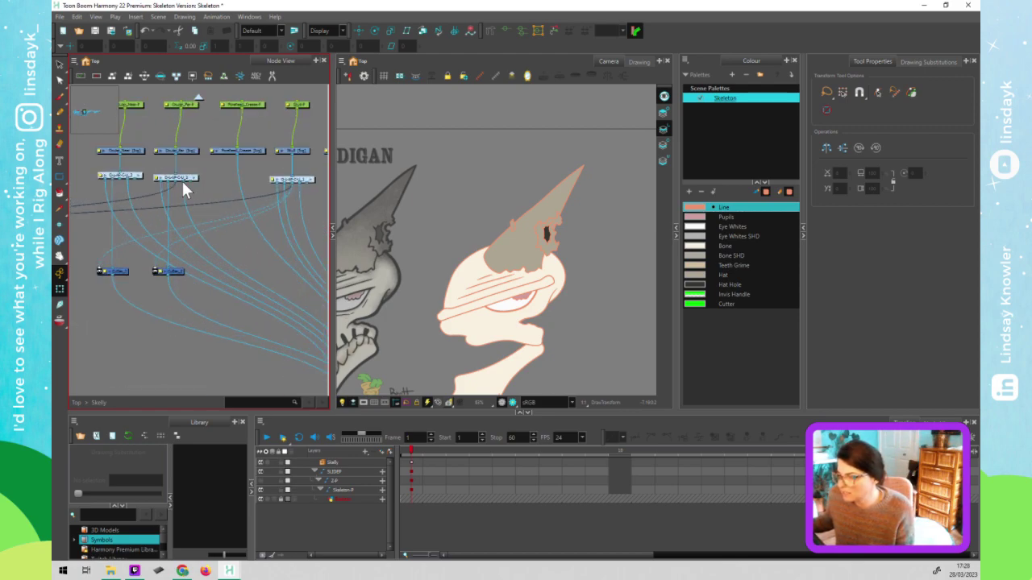
mouse_move(202, 189)
mouse_down()
mouse_move(262, 189)
mouse_move(241, 180)
mouse_move(214, 195)
mouse_move(186, 190)
mouse_up()
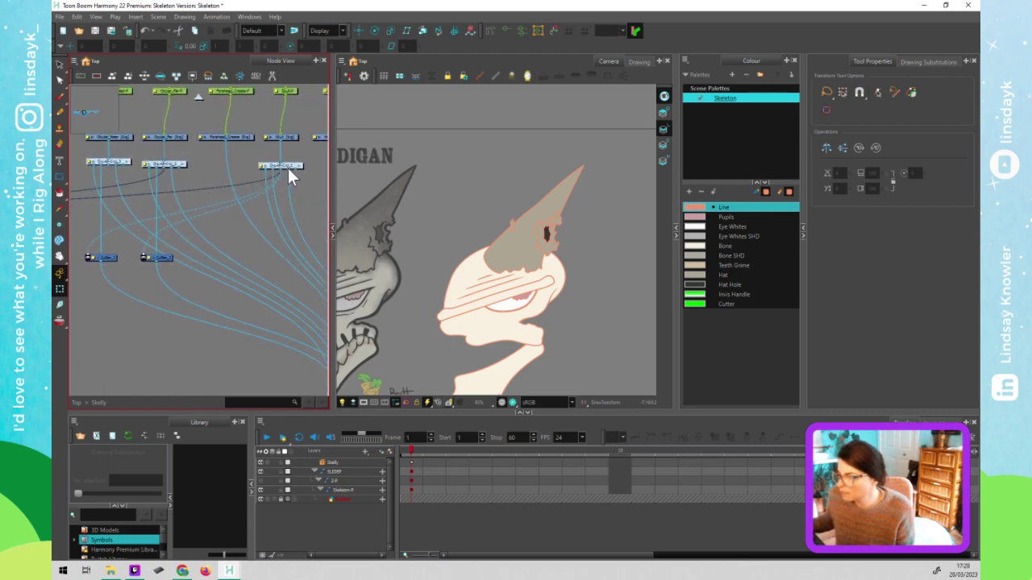
scroll(566, 337, up, 2)
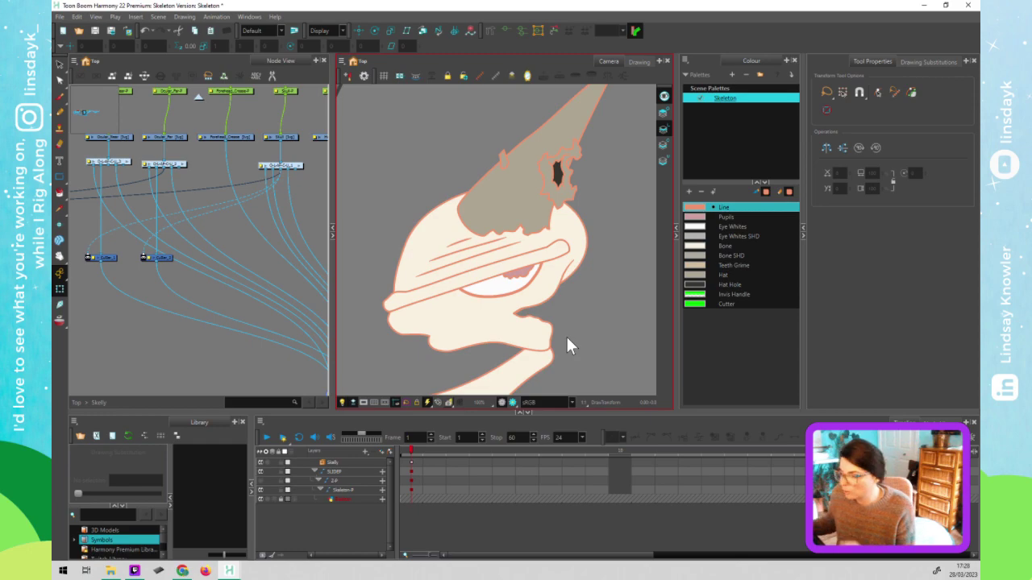
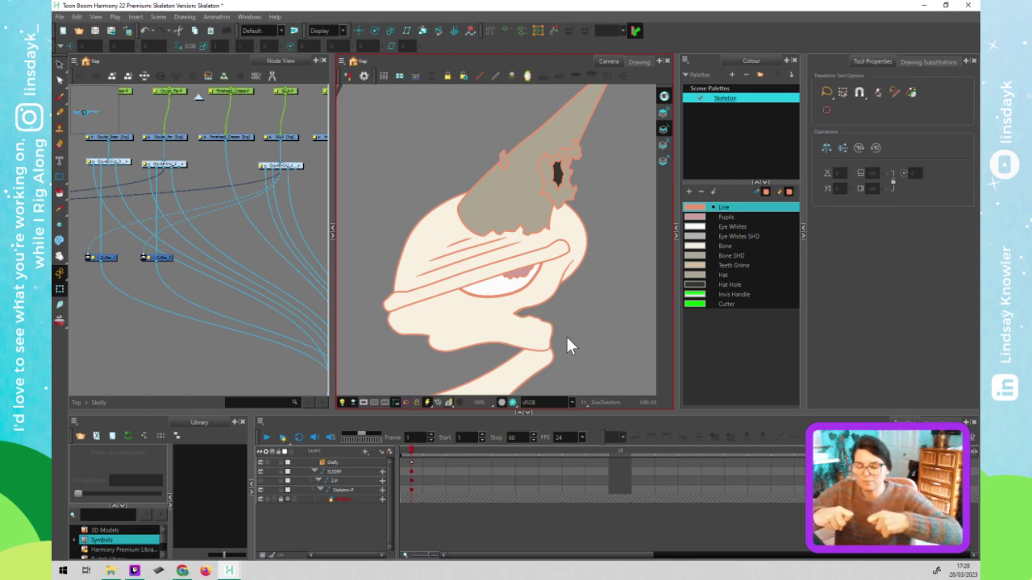
scroll(566, 339, up, 1)
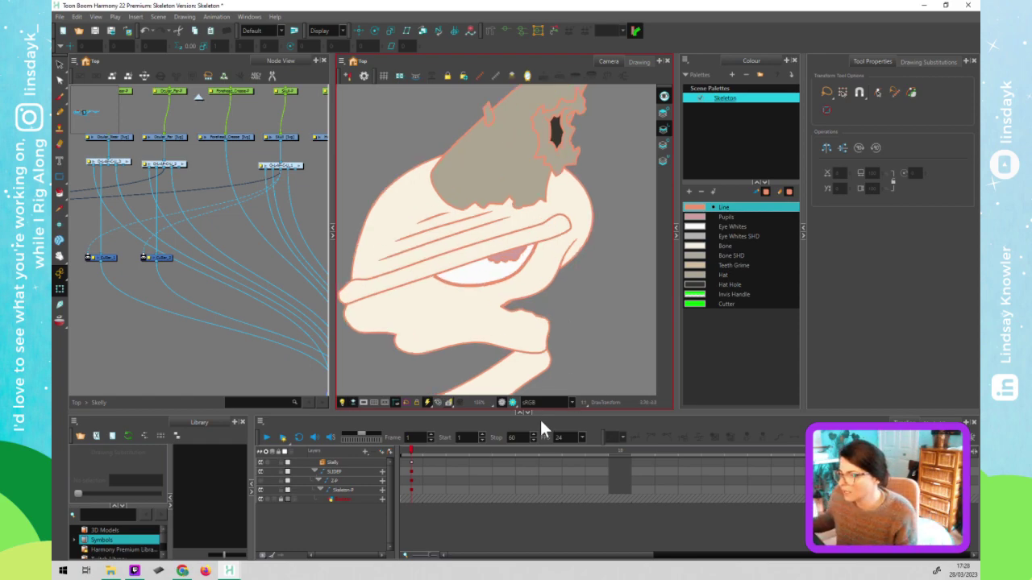
Align the split-output group beneath the upper jaw's drawing node, then briefly select that drawing to identify it
click(138, 328)
scroll(137, 328, down, 2)
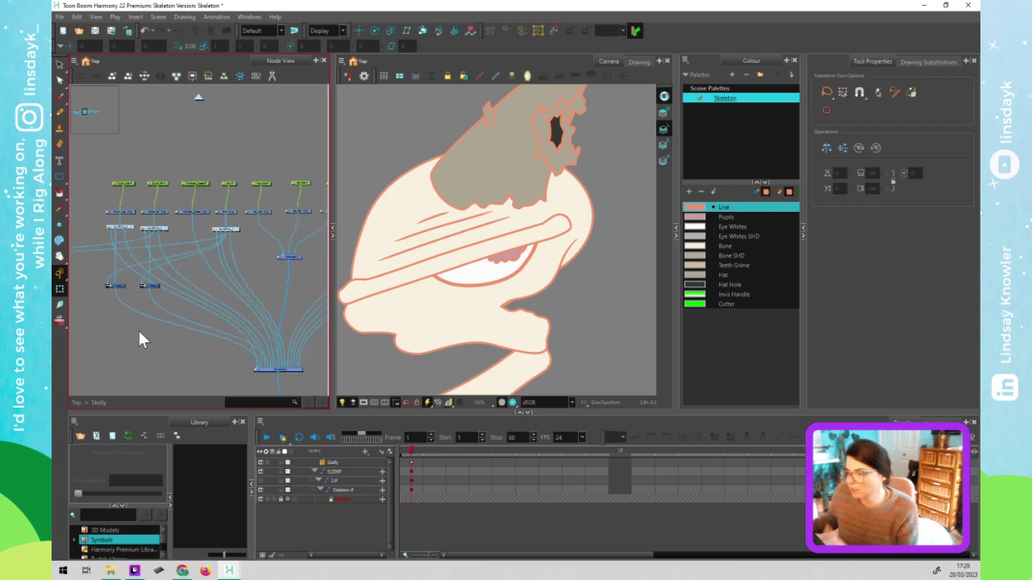
drag(124, 355, 225, 334)
scroll(224, 331, down, 2)
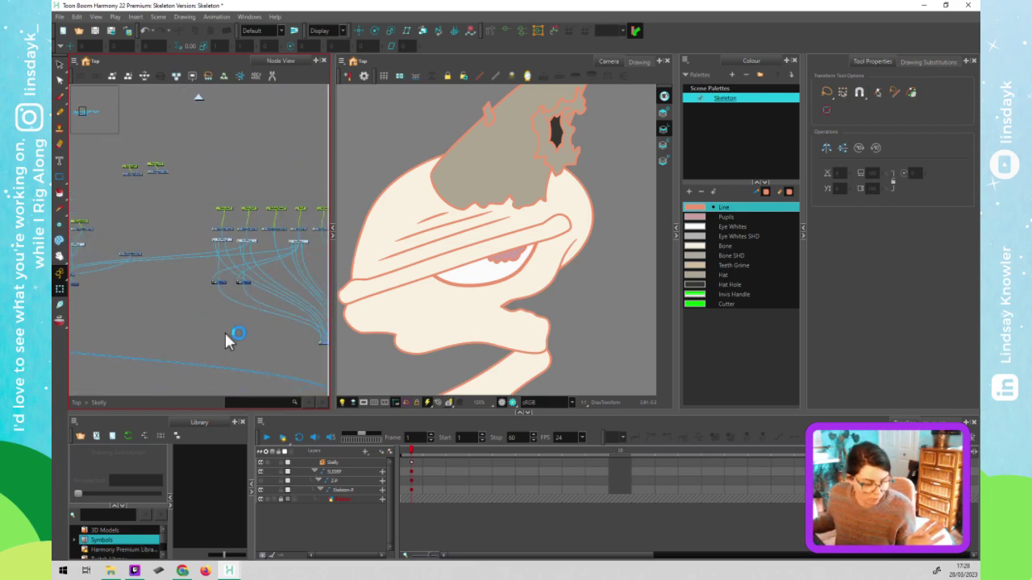
drag(156, 326, 311, 315)
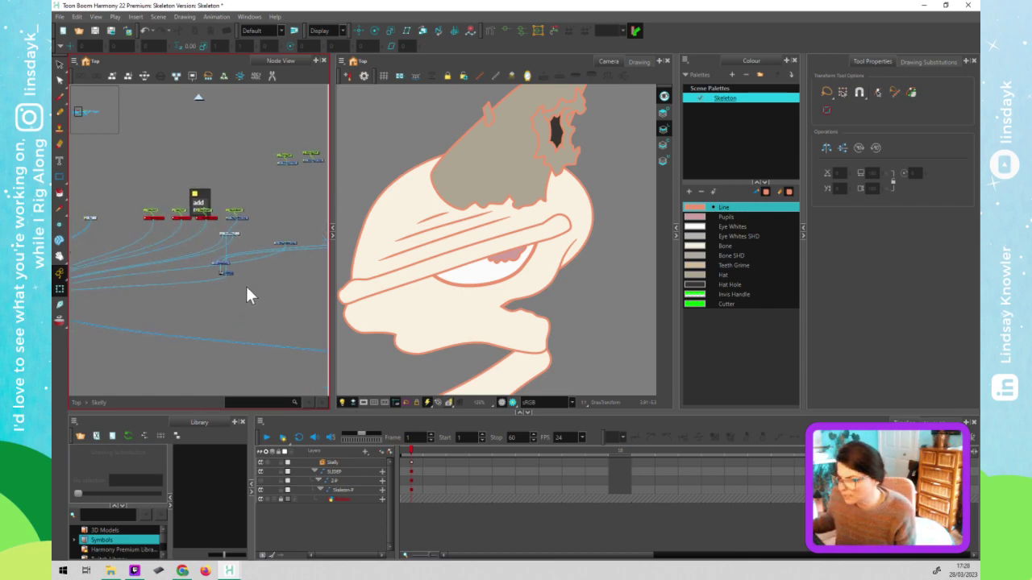
click(232, 235)
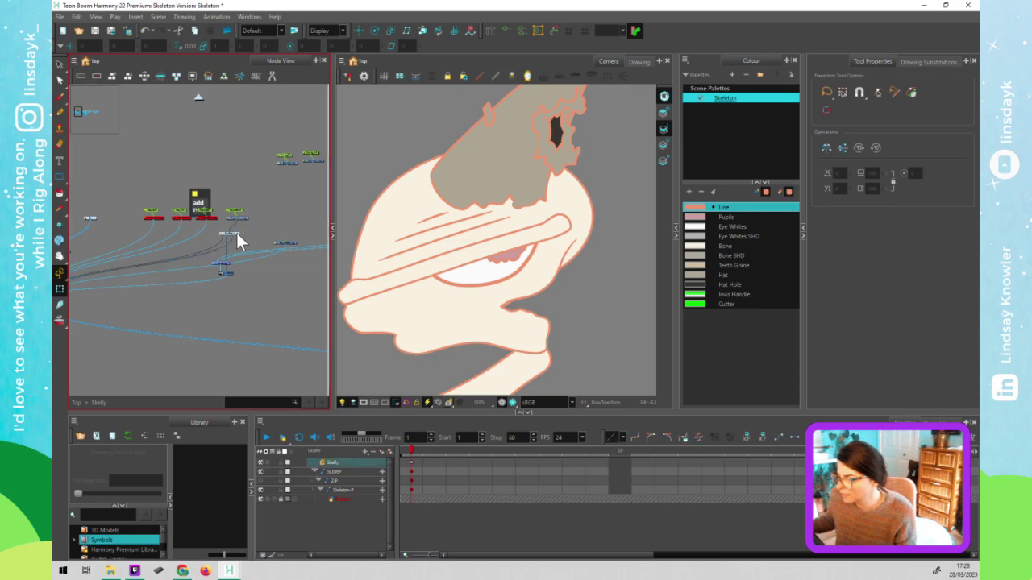
drag(248, 231, 242, 233)
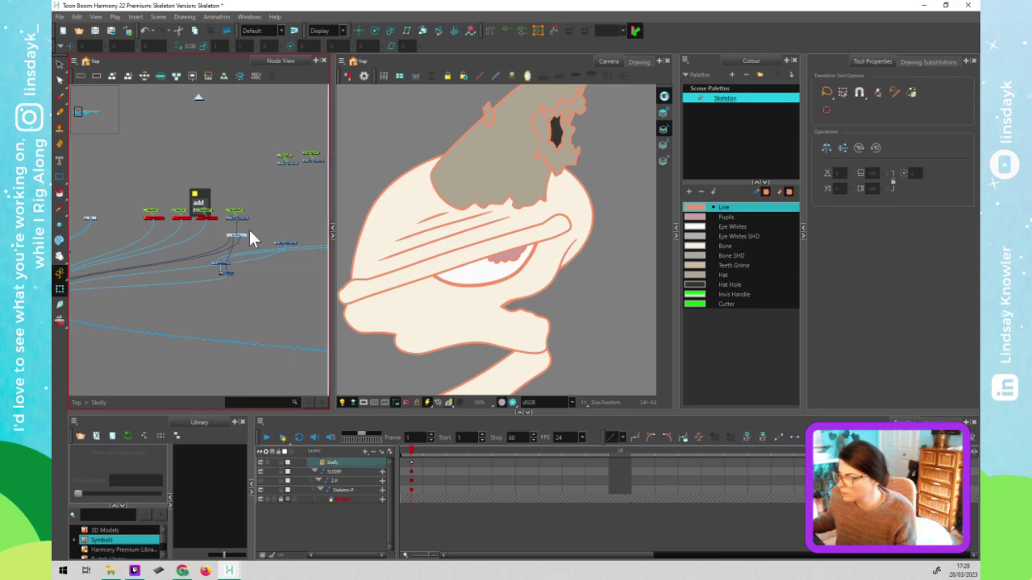
click(243, 219)
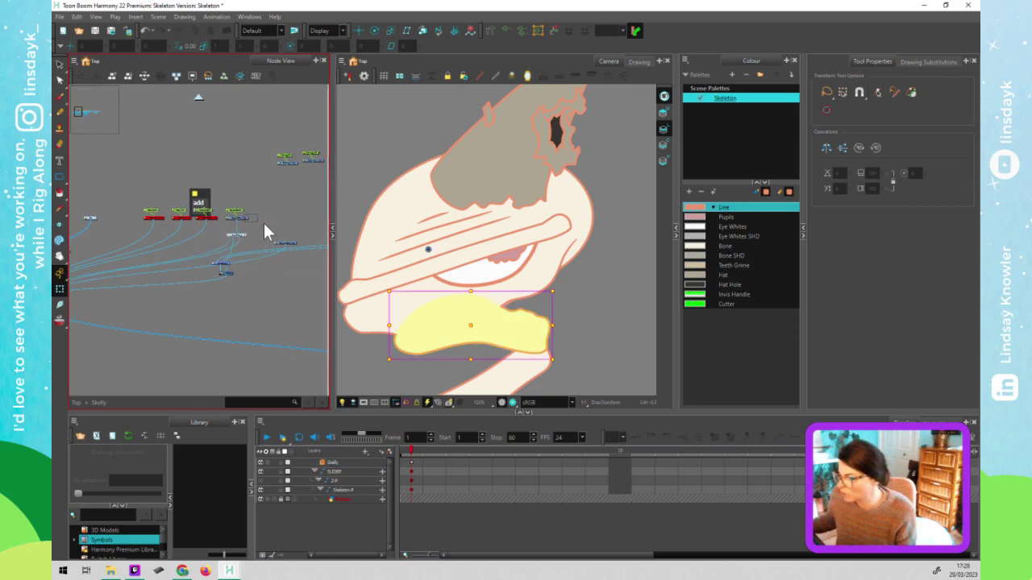
click(262, 224)
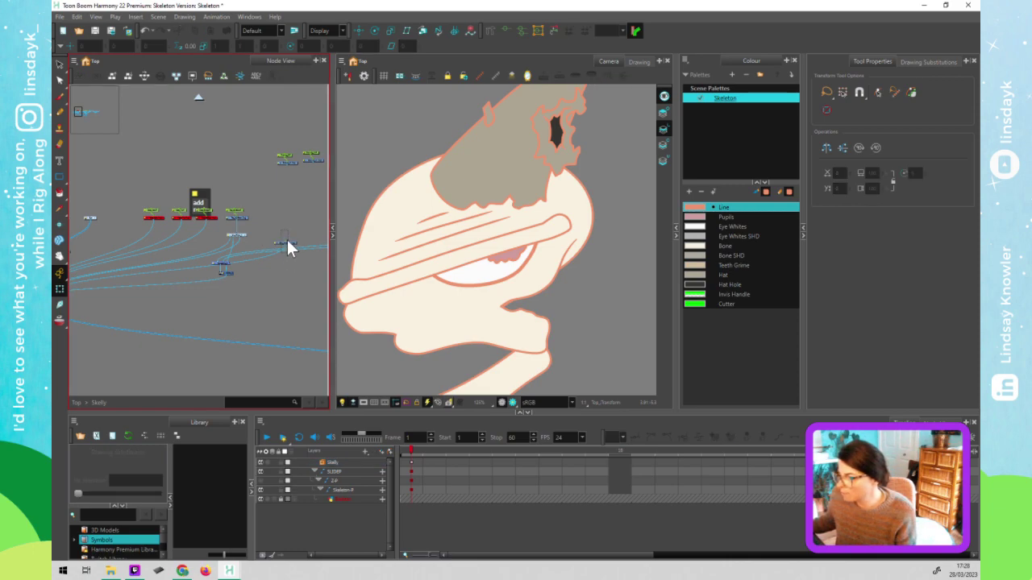
Move the lower jaw bone's drawing node up level with the neighbouring row of split-output groups, then select the composite beside it
click(290, 244)
drag(291, 243, 294, 216)
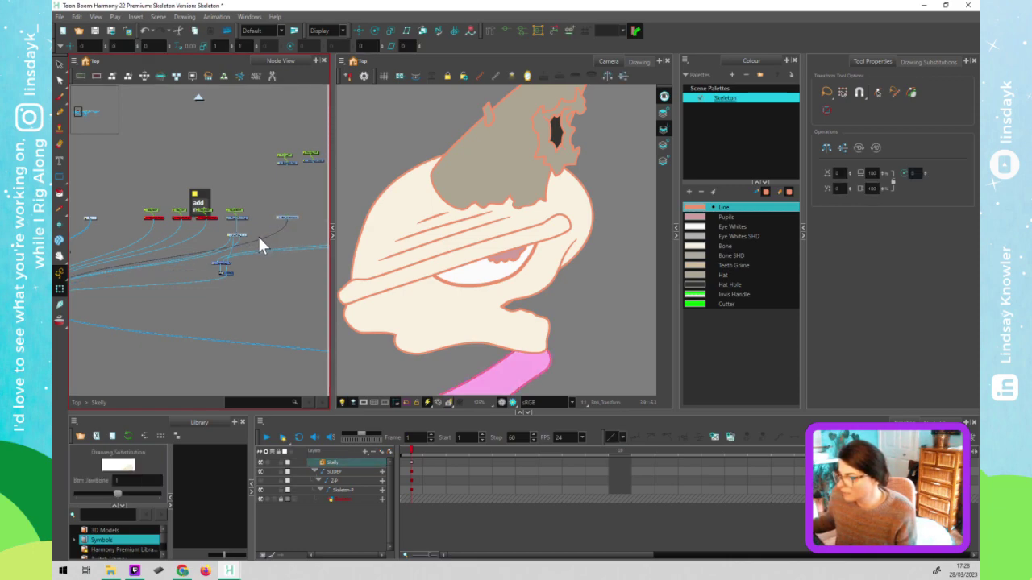
click(235, 241)
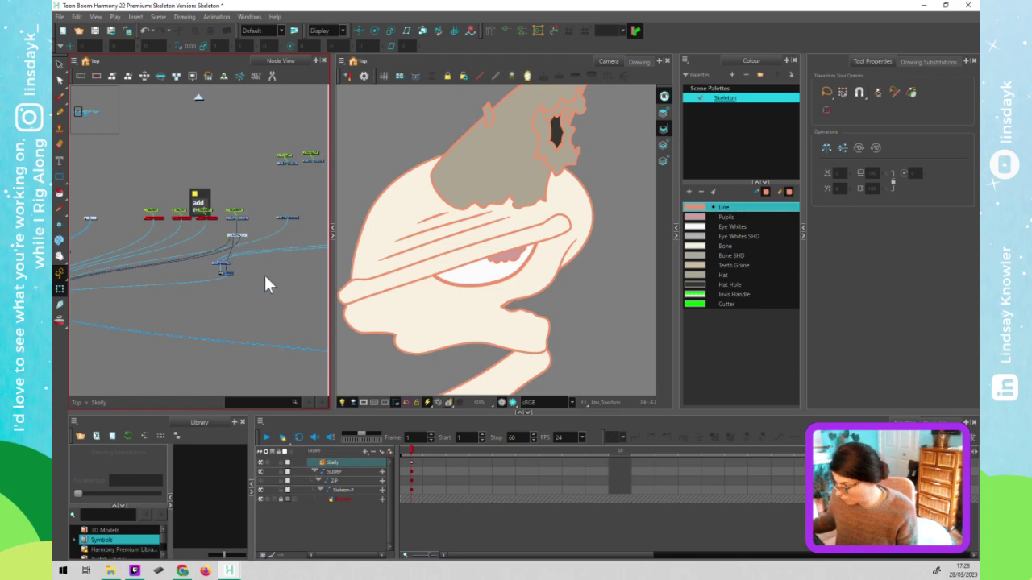
Compare the rigged skull and jaws with the reference artwork, selecting the lower jaw bone's node to check its shape
click(530, 353)
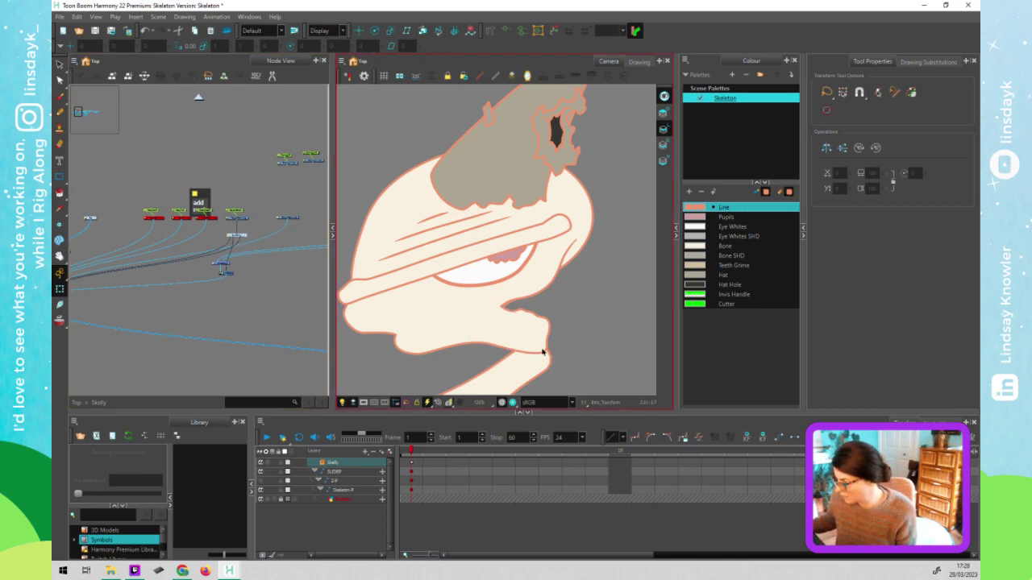
key(2)
key(2)
drag(451, 359, 472, 334)
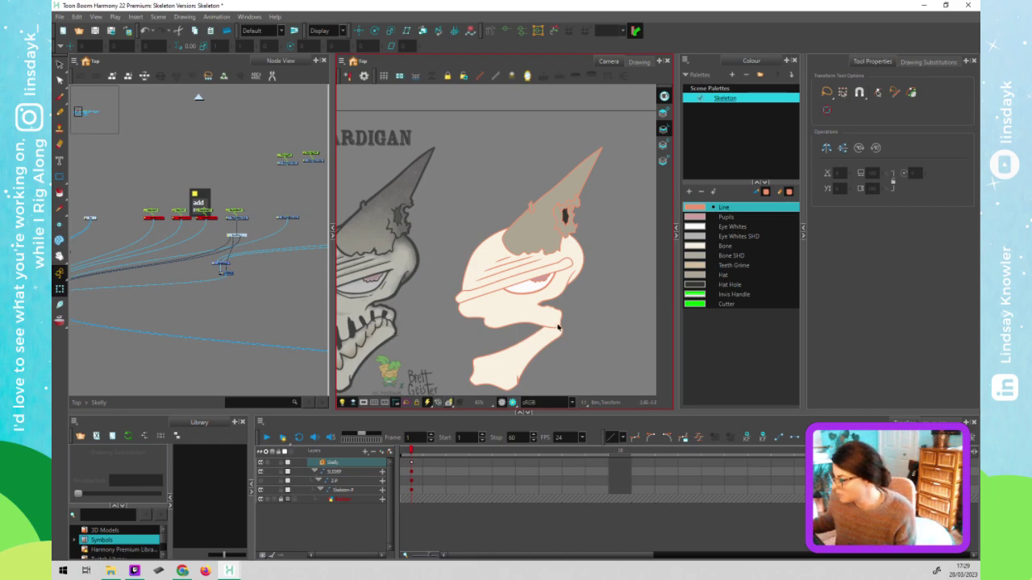
click(313, 327)
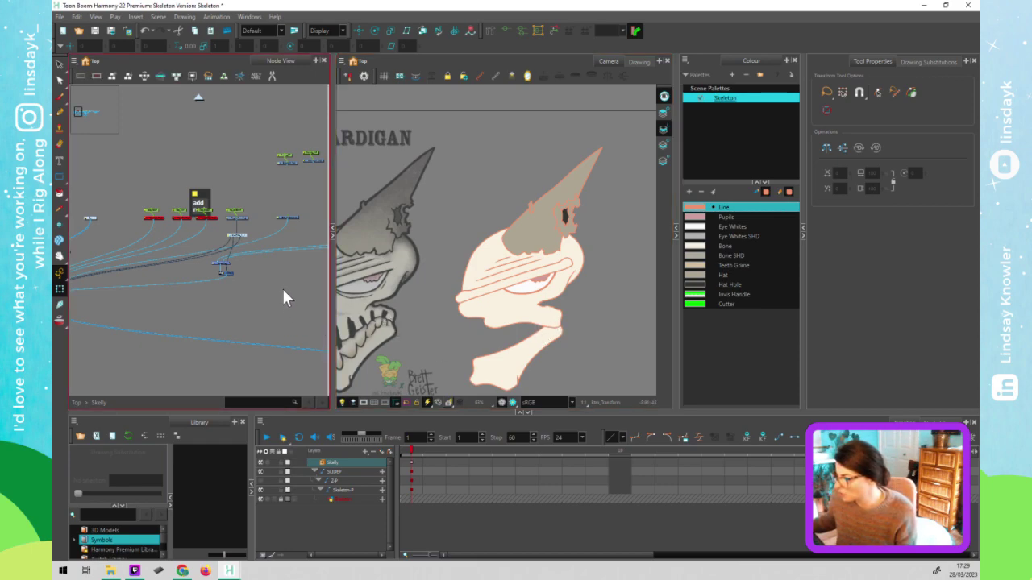
mouse_move(386, 314)
mouse_down()
mouse_move(459, 286)
mouse_move(619, 259)
mouse_up()
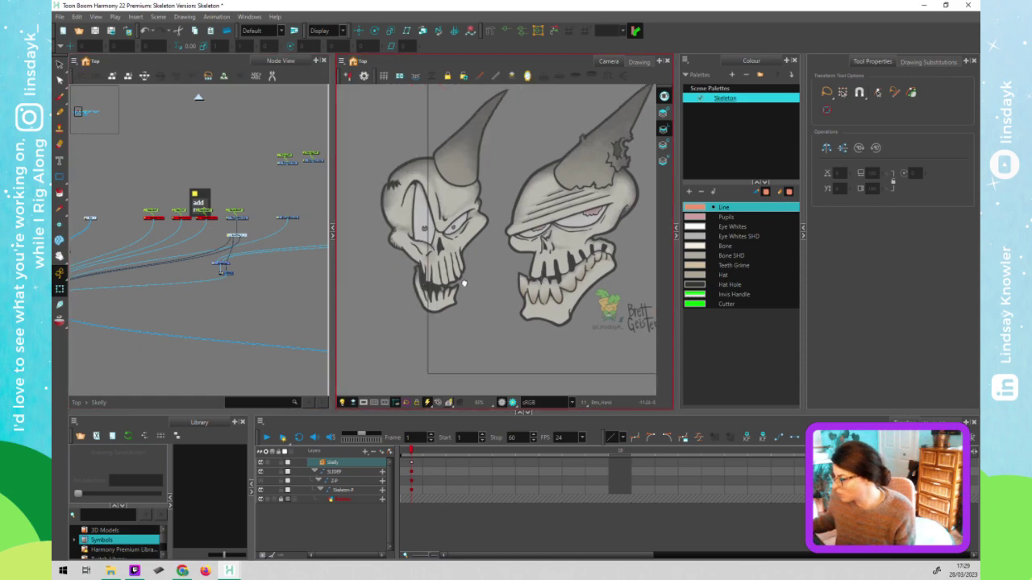
drag(465, 283, 413, 275)
drag(500, 242, 402, 225)
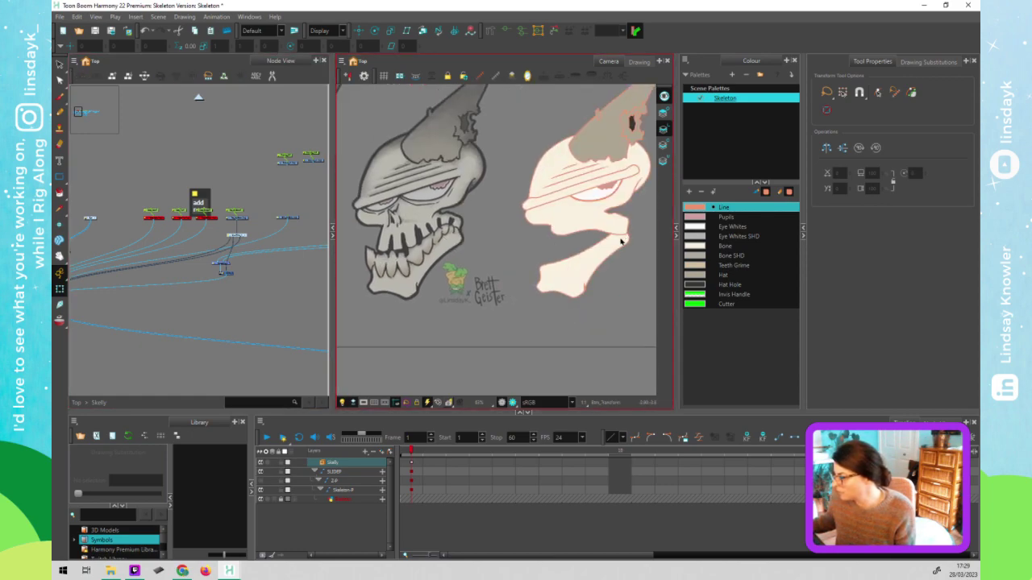
click(258, 226)
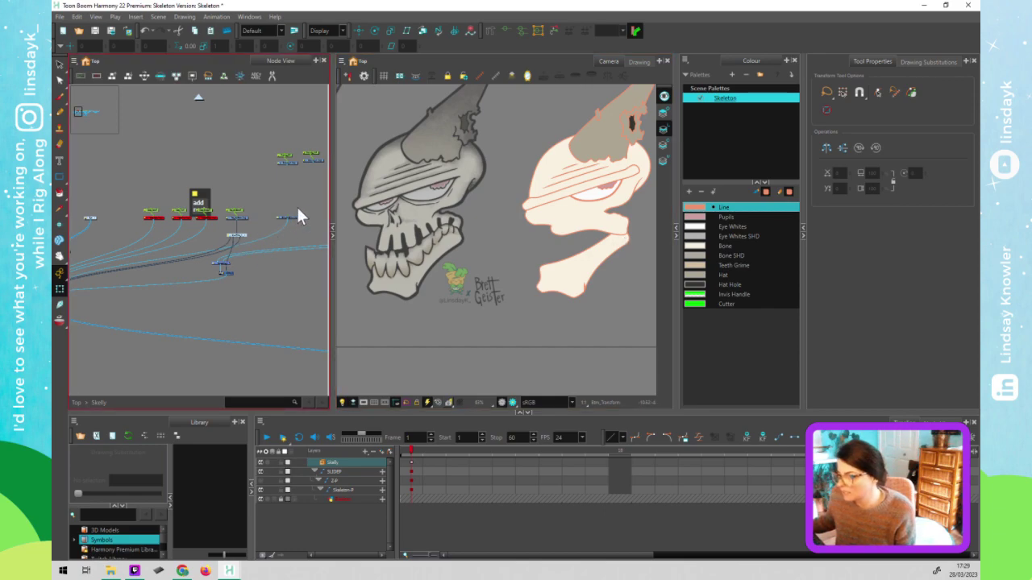
click(289, 218)
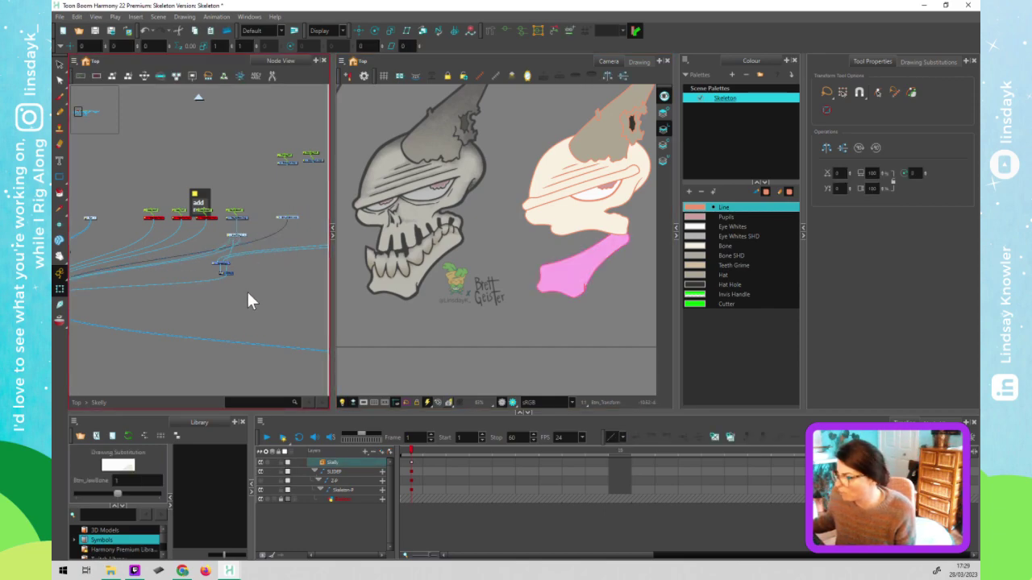
click(272, 280)
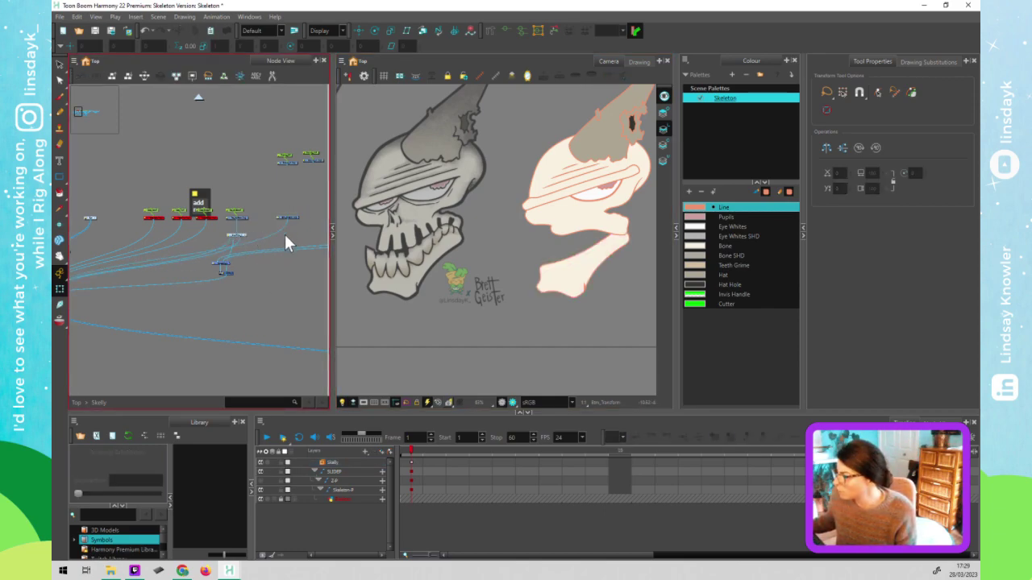
drag(612, 123, 570, 191)
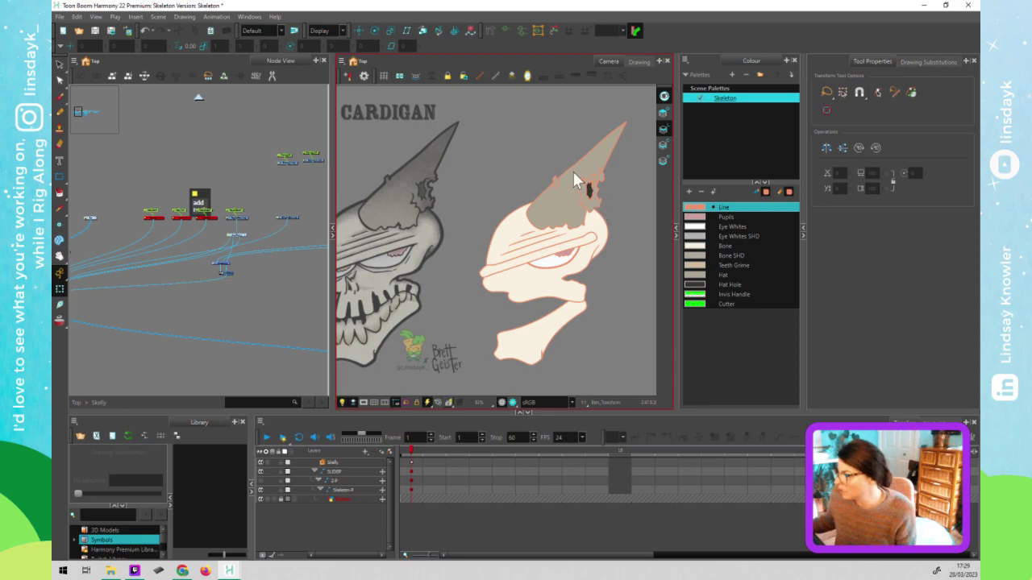
Find the hat's nodes farther along the network and select them to examine the torn hat drawings up close
click(220, 284)
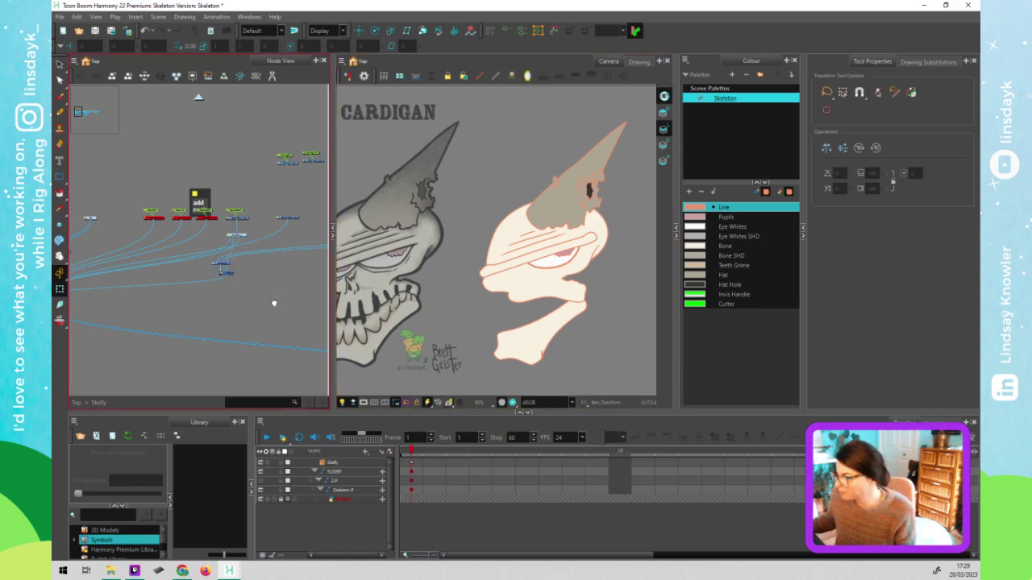
drag(238, 305, 200, 307)
drag(295, 253, 150, 242)
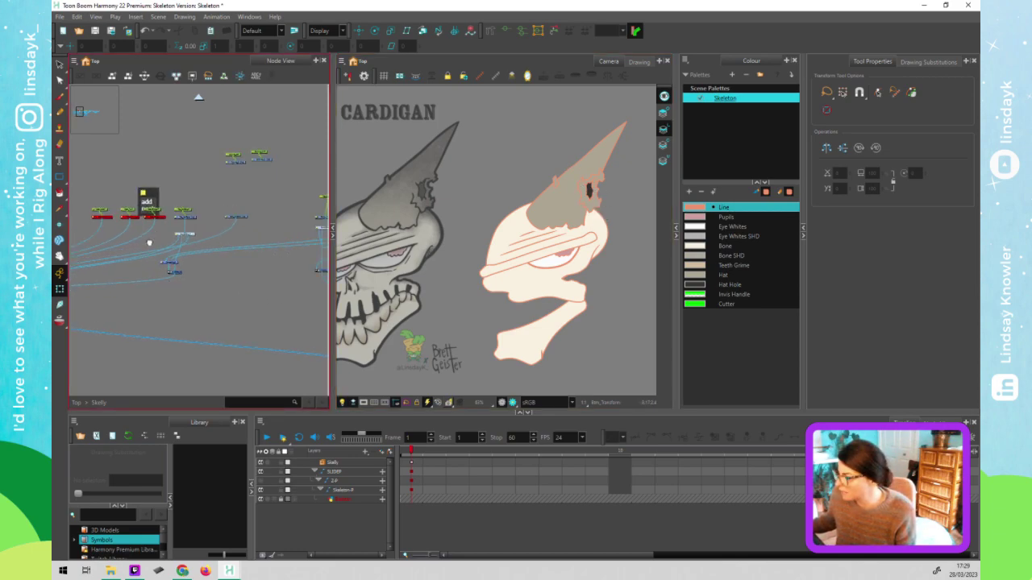
drag(267, 233, 196, 226)
drag(296, 198, 229, 216)
click(248, 239)
scroll(595, 220, up, 3)
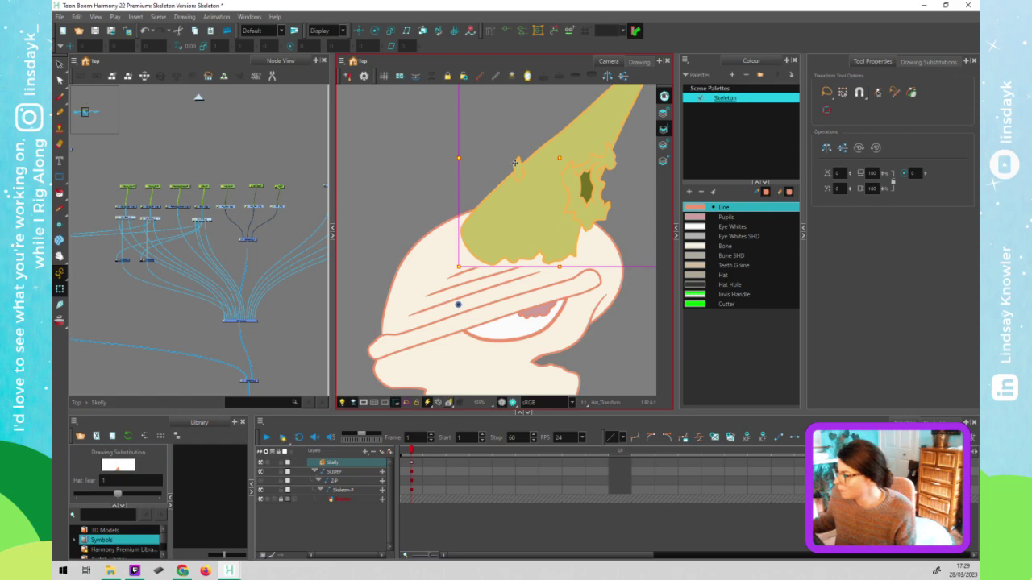
Select the hat's tear, hole and main shape in turn to identify their drawing layers
click(514, 168)
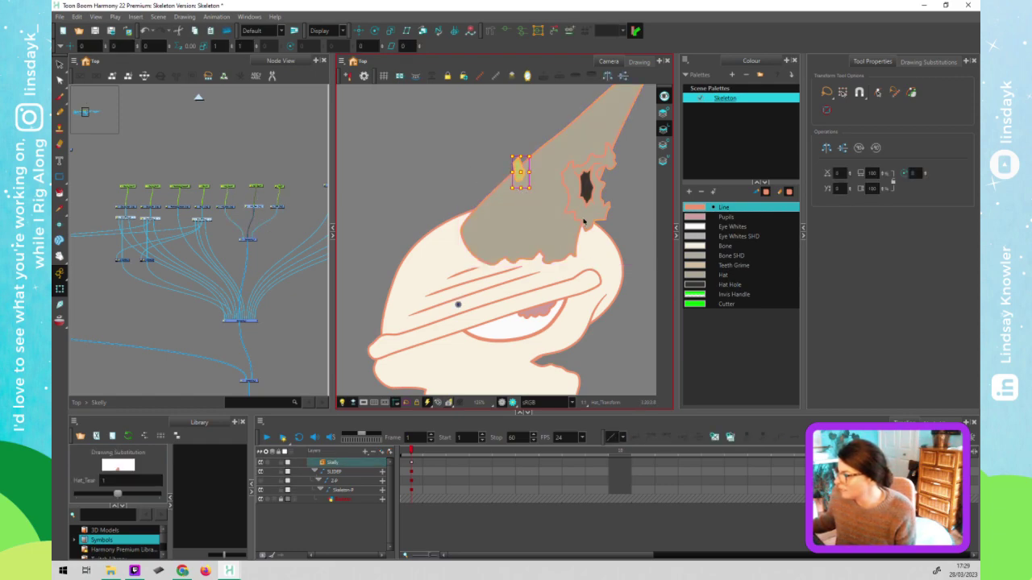
key(/)
scroll(526, 222, down, 4)
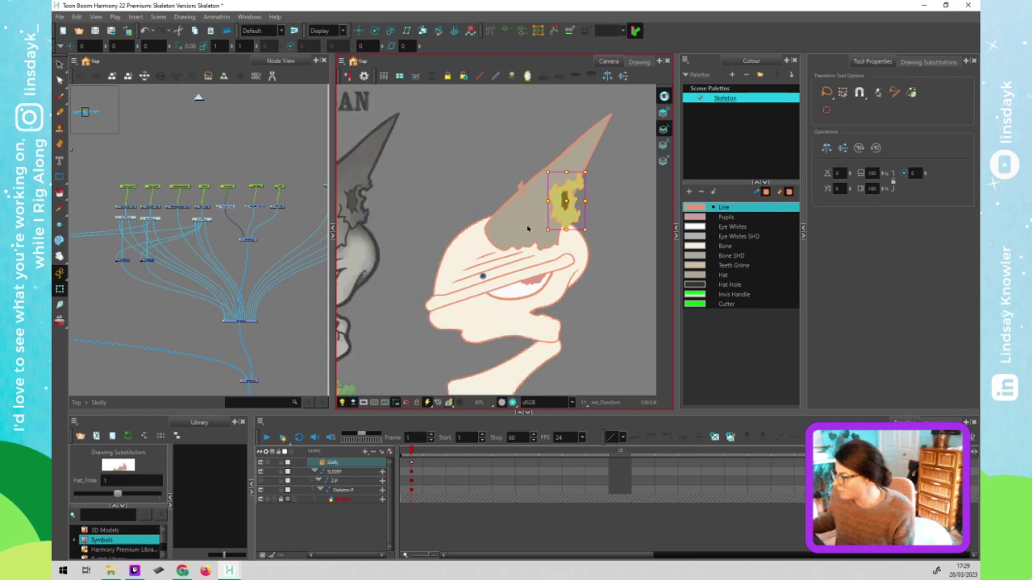
key(slash)
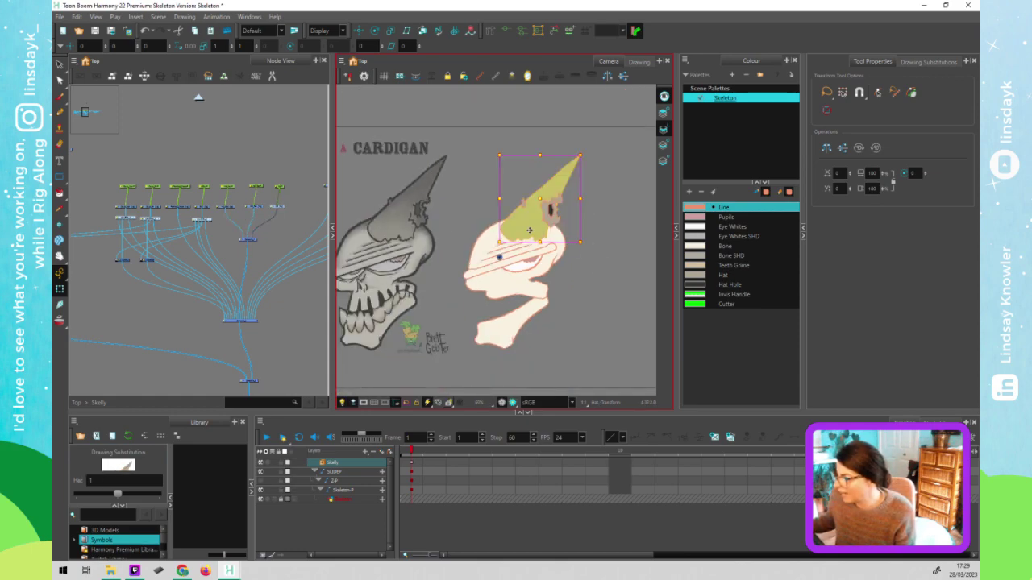
scroll(288, 207, up, 6)
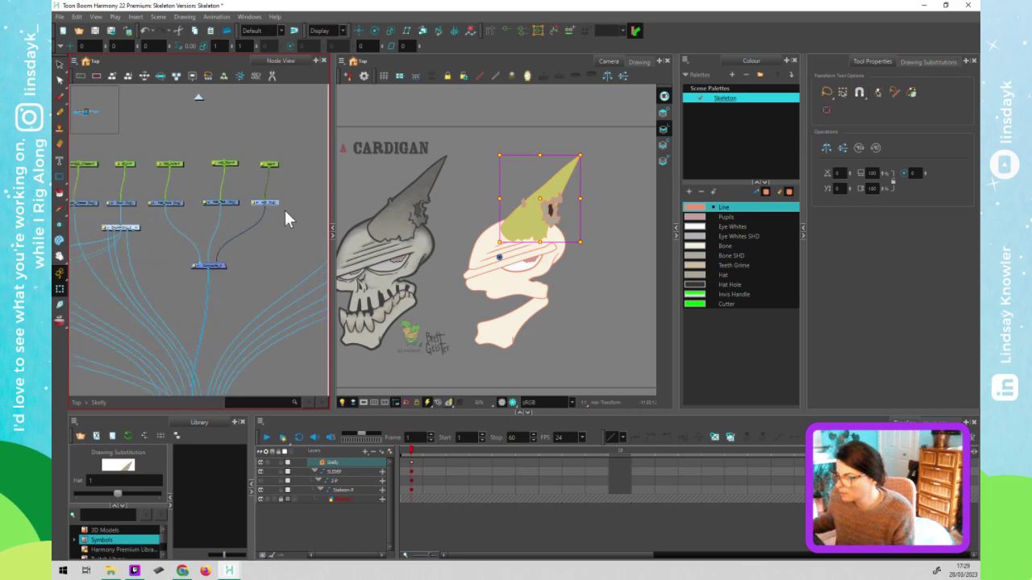
Copy the O-L-AP-C-U group under the skull drawing and paste a copy beneath both Hat_Hole and Hat_Tear
drag(252, 248, 262, 242)
drag(81, 224, 116, 213)
click(121, 215)
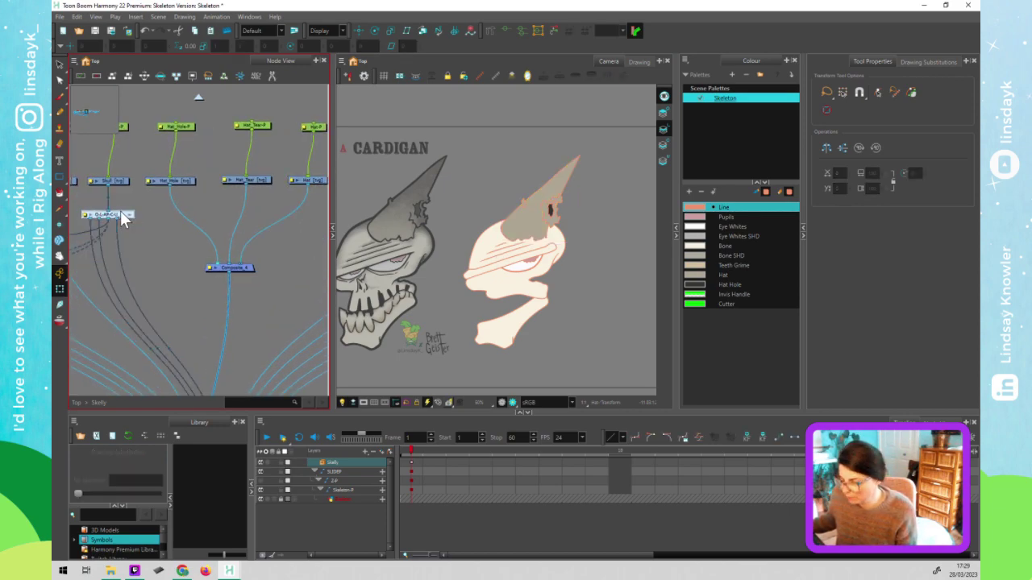
click(183, 181)
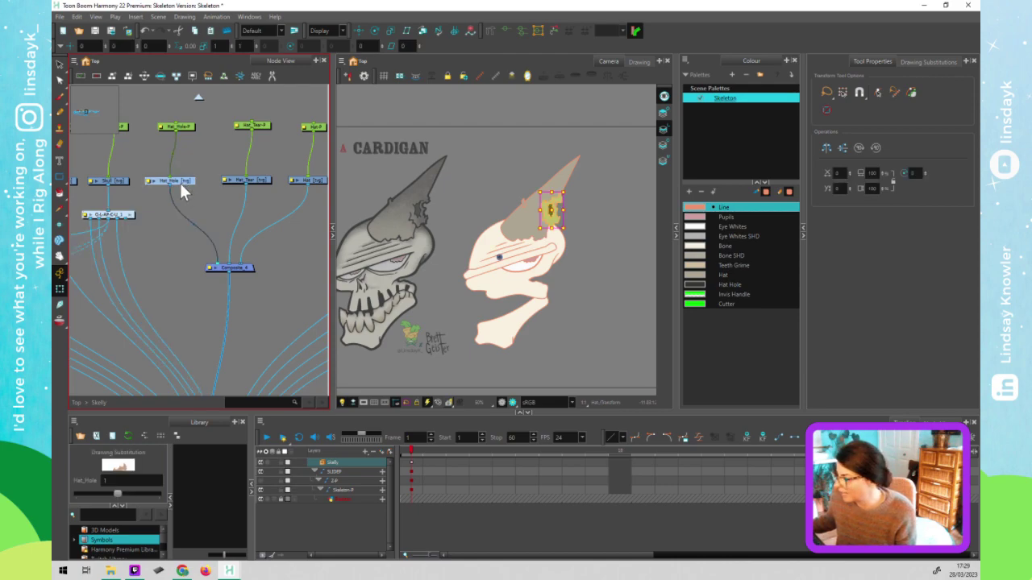
key(ctrl+v)
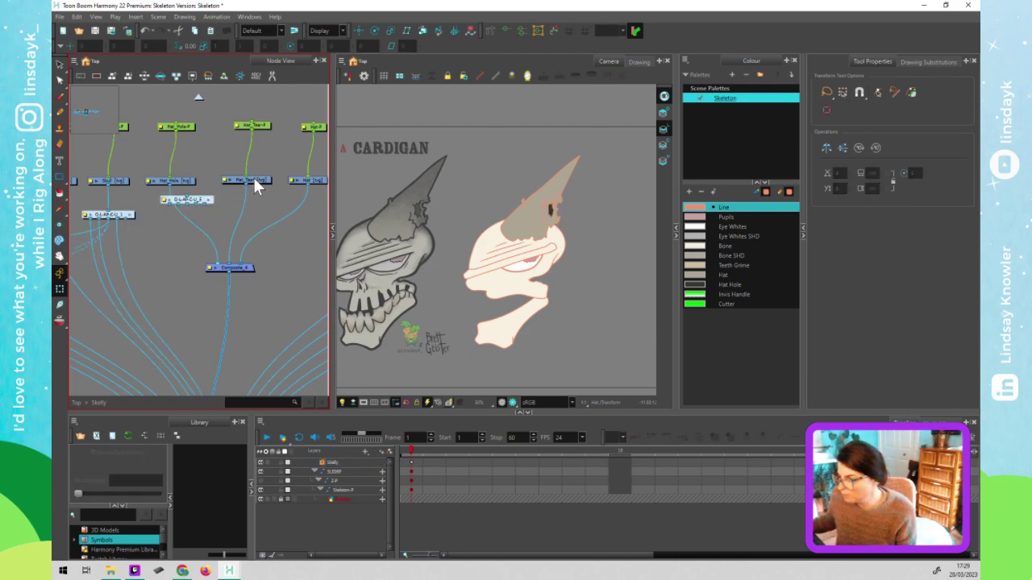
click(253, 179)
key(ctrl+v)
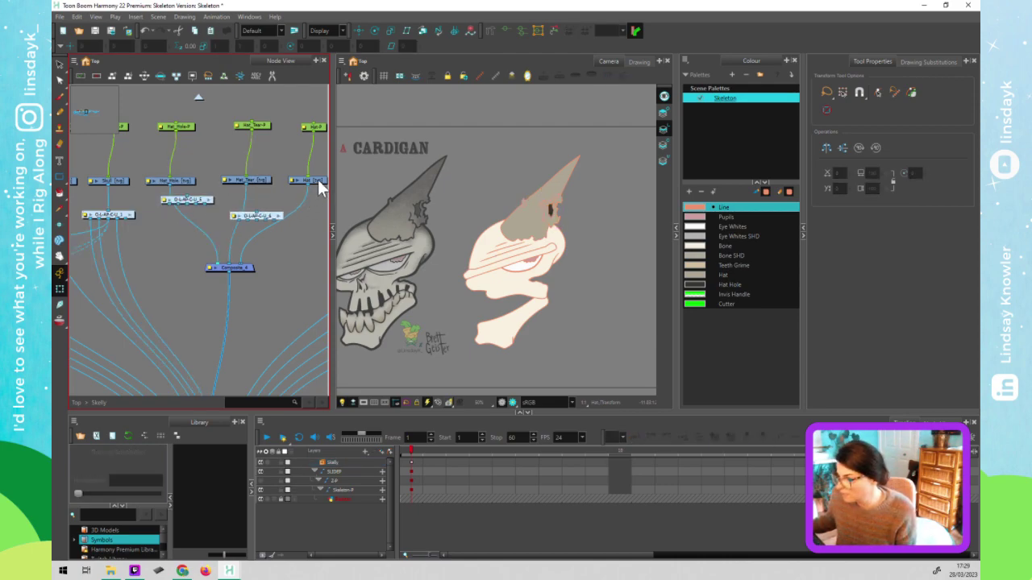
Insert the two pasted groups below the Hat_Hole and Hat_Tear drawings and detach their existing cables from the hat composite
click(317, 180)
click(268, 214)
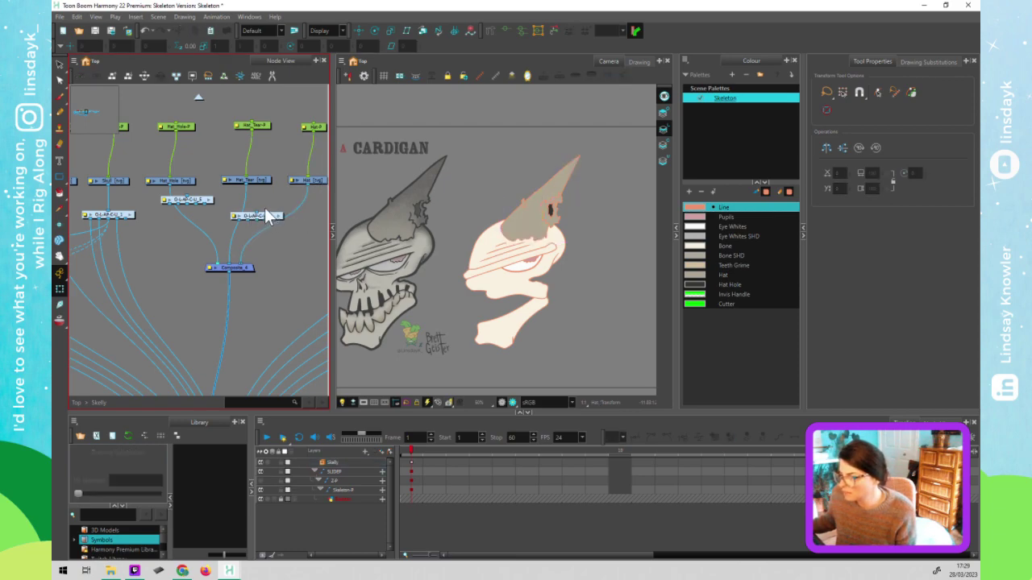
drag(264, 208, 185, 212)
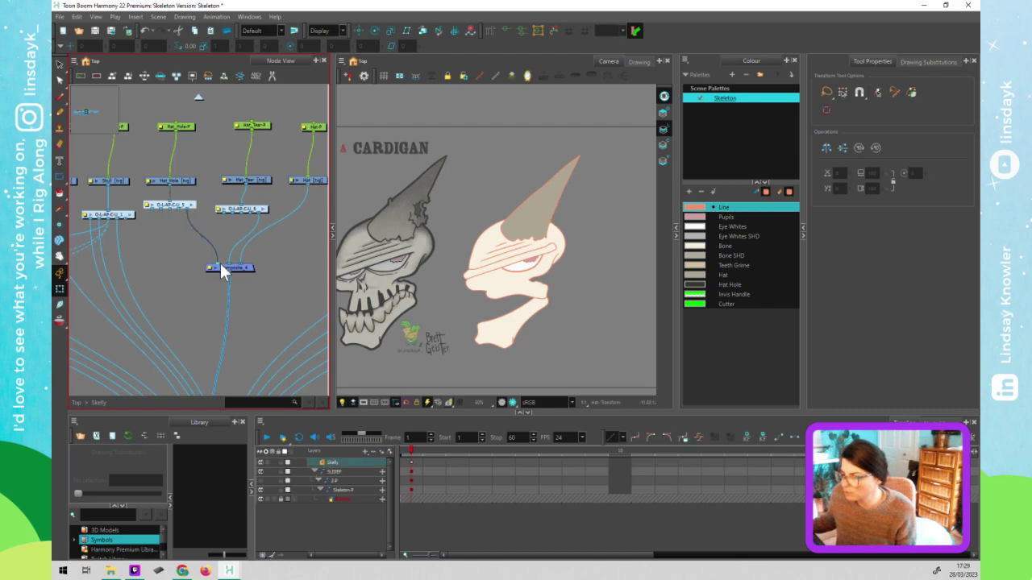
drag(218, 265, 216, 236)
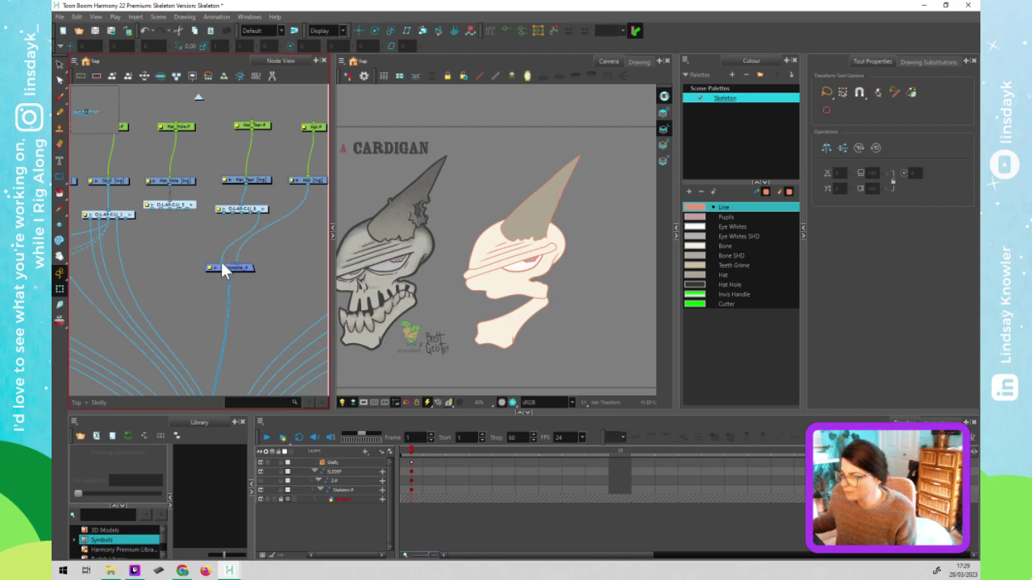
click(450, 258)
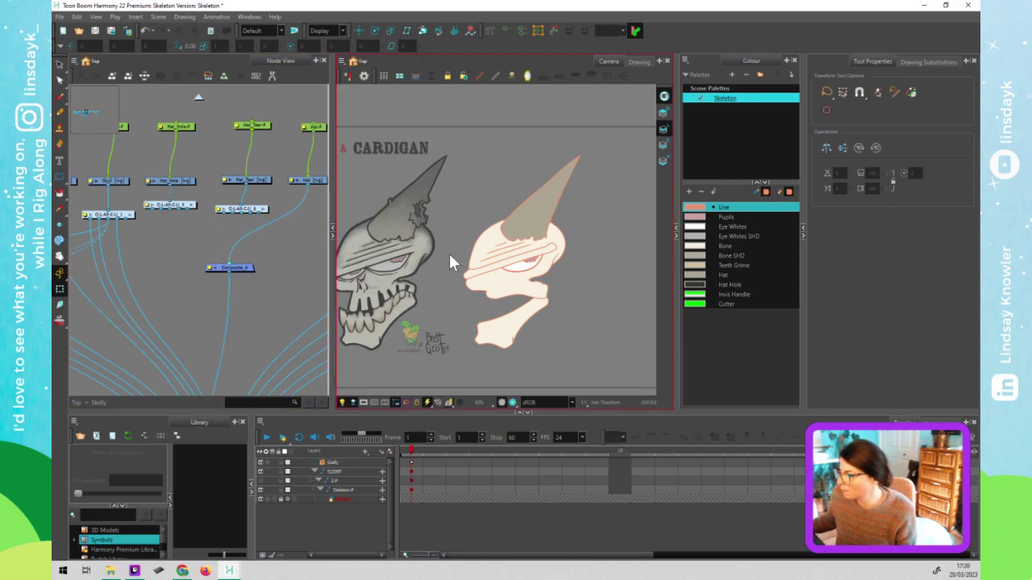
Connect the outputs of the Hat_Hole group to the hat composite
click(150, 220)
click(206, 267)
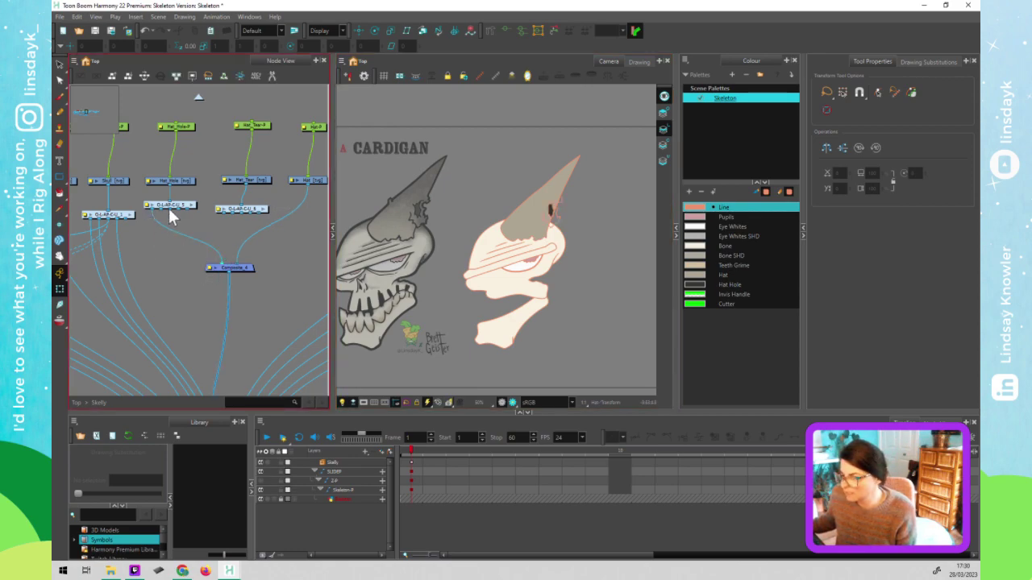
drag(160, 210, 229, 263)
drag(180, 208, 231, 259)
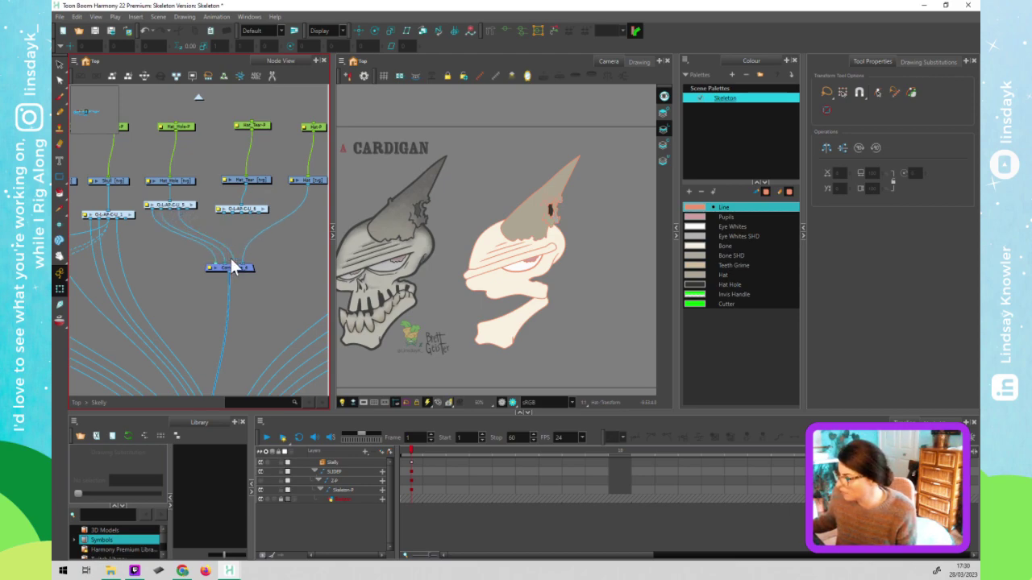
Connect the outputs of the Hat_Tear group to the hat composite in order, beside the Hat_Hole cables
drag(228, 213, 237, 262)
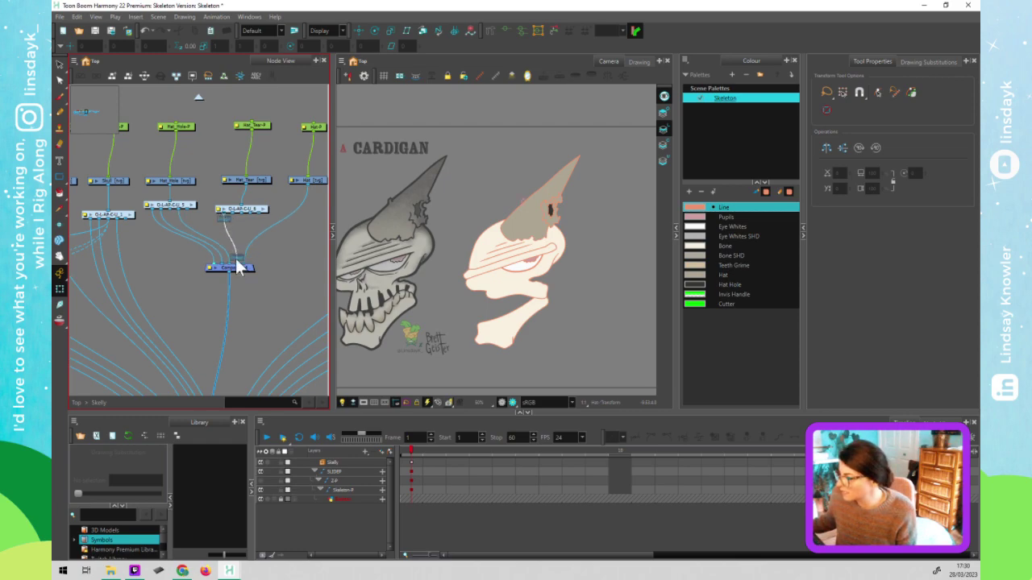
drag(231, 213, 239, 265)
click(241, 233)
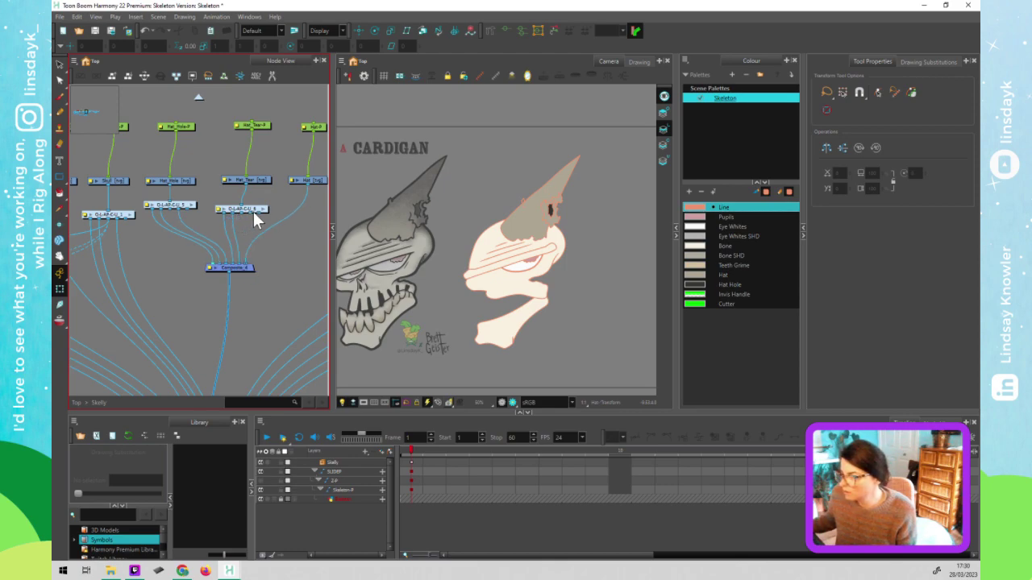
drag(251, 214, 243, 263)
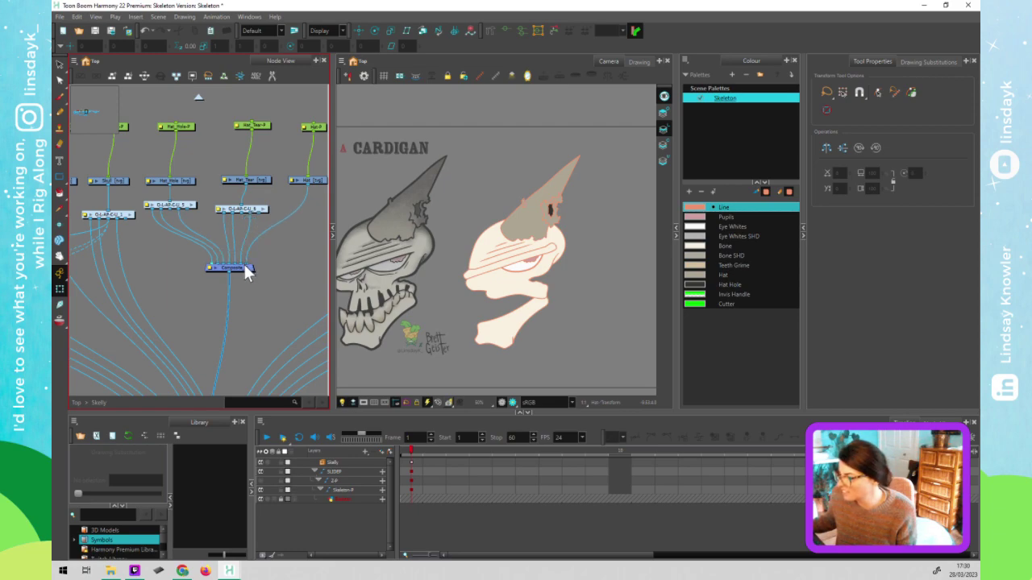
Move the hat composite lower to make room and add a Cutter node above it
drag(243, 264, 238, 334)
drag(159, 301, 236, 271)
click(247, 269)
key(Tab)
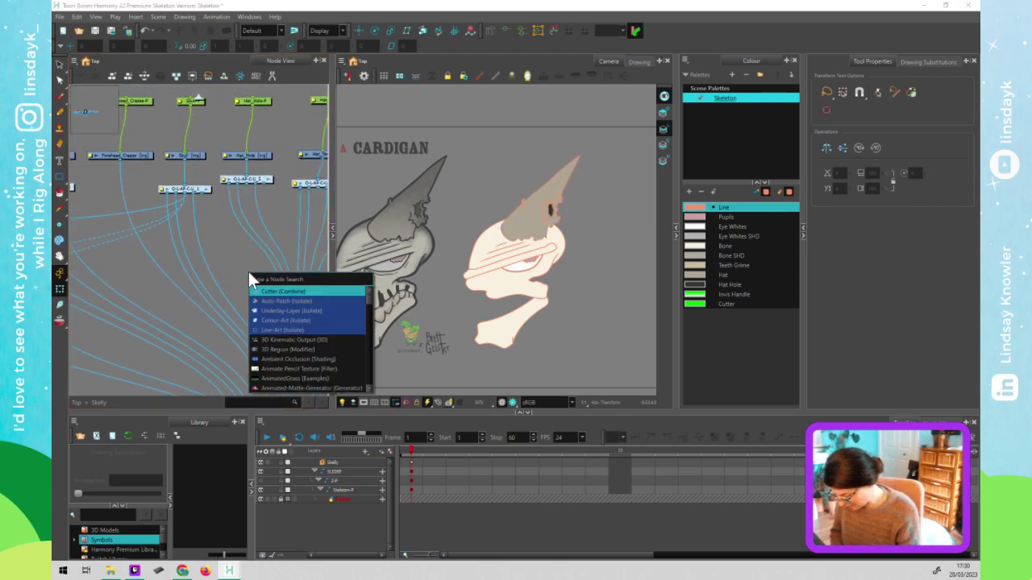
text(cutt)
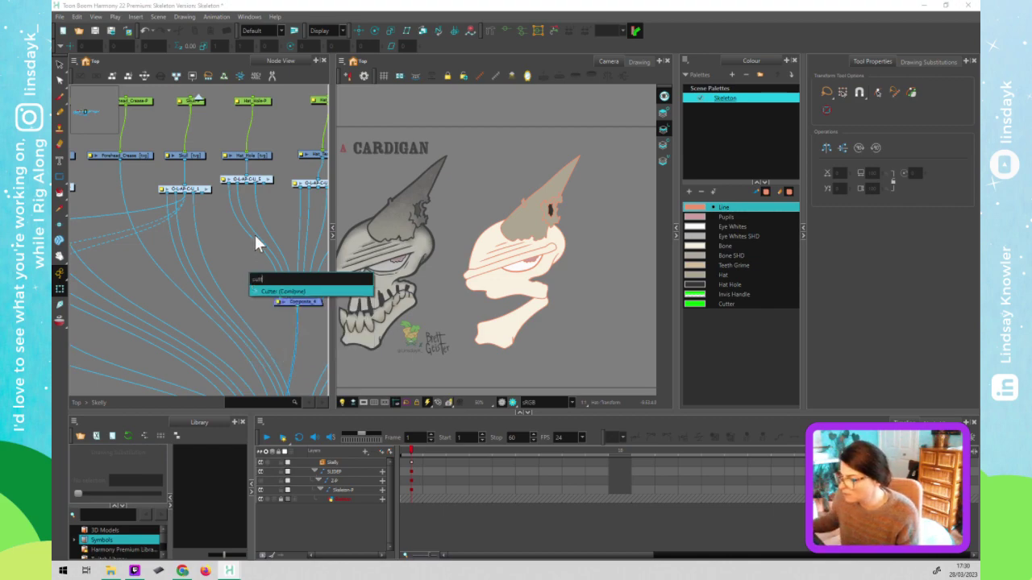
click(265, 291)
click(573, 302)
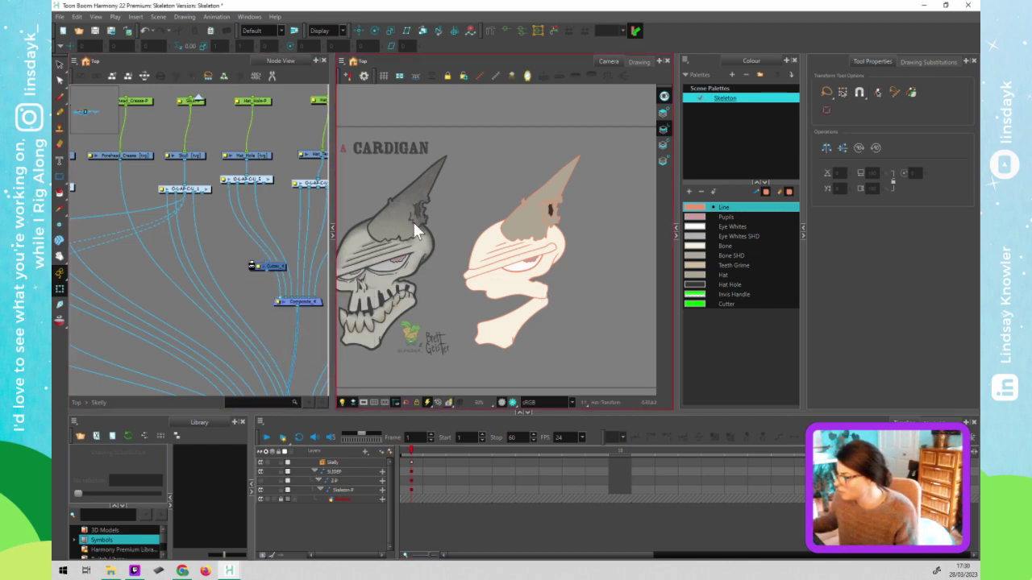
Check the hat in the reference artwork and insert the Cutter on the Hat_Hole group's line output
scroll(387, 202, up, 4)
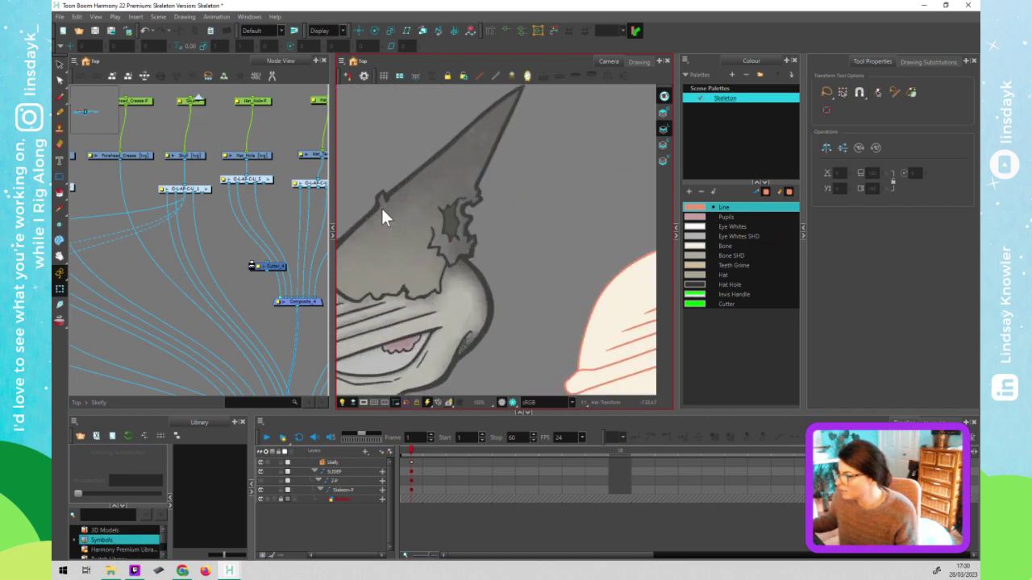
mouse_move(575, 274)
mouse_down()
mouse_move(411, 237)
mouse_move(368, 262)
mouse_up()
click(282, 264)
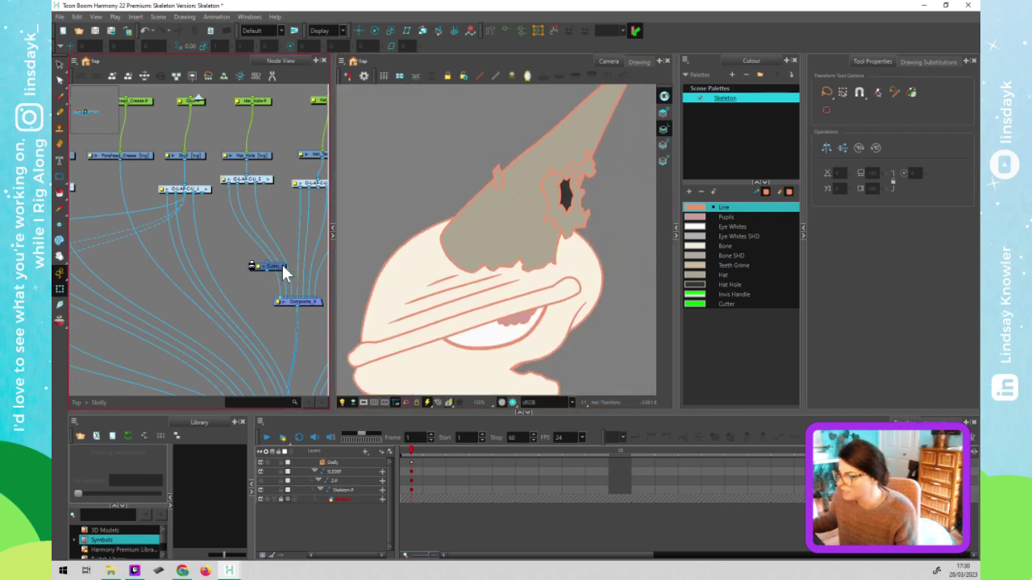
drag(279, 265, 257, 214)
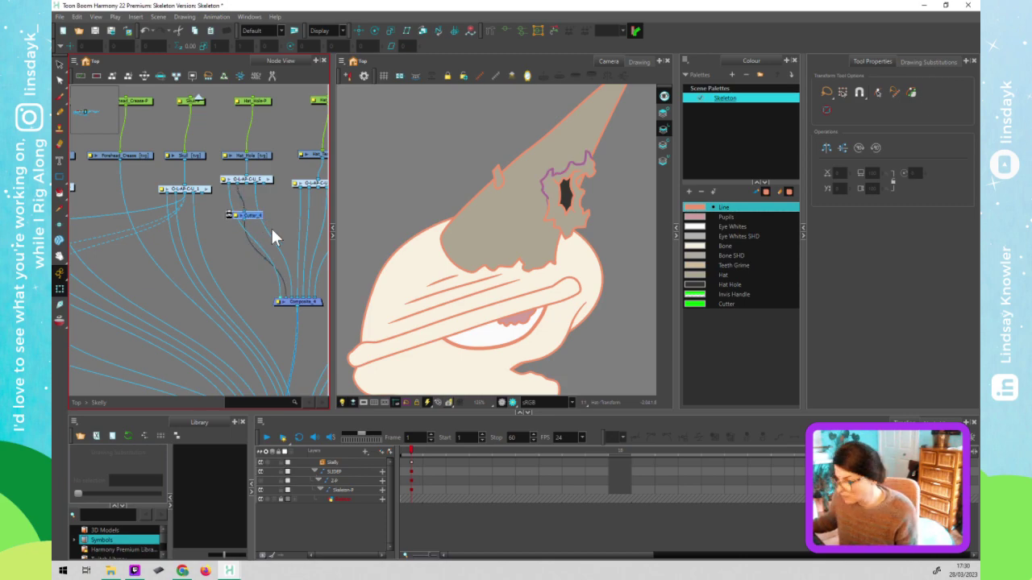
Insert a copy of the Cutter on the Hat_Tear group's line output, align both cutters and save the scene
drag(246, 242, 179, 253)
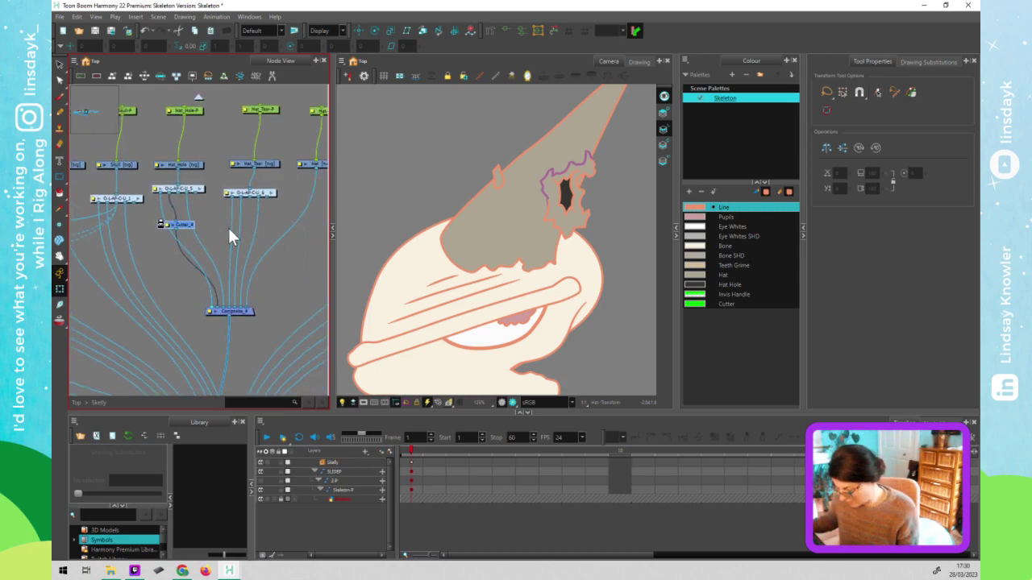
key(ctrl+v)
drag(253, 225, 250, 223)
drag(183, 222, 177, 225)
click(251, 226)
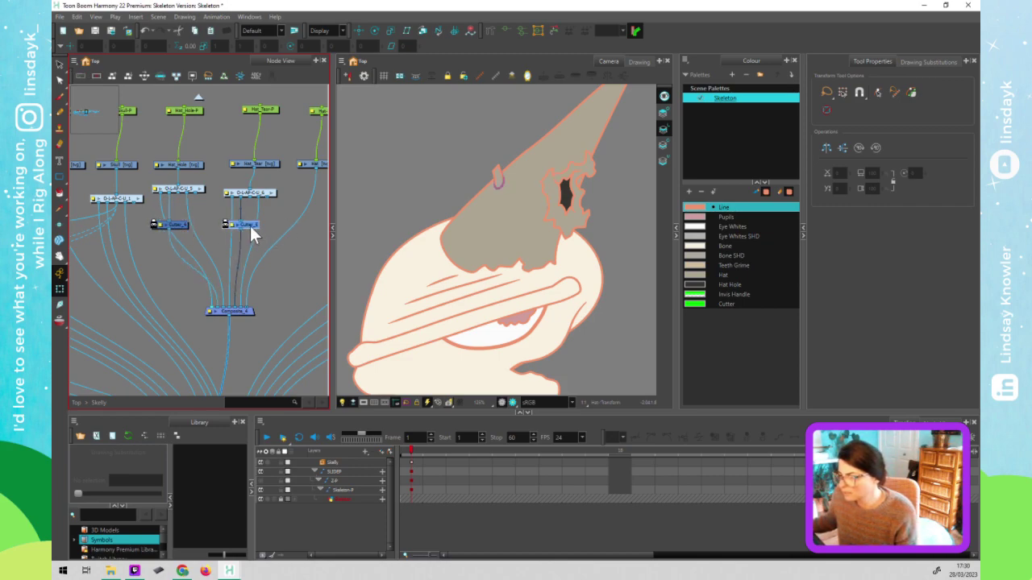
click(271, 218)
key(ctrl+s)
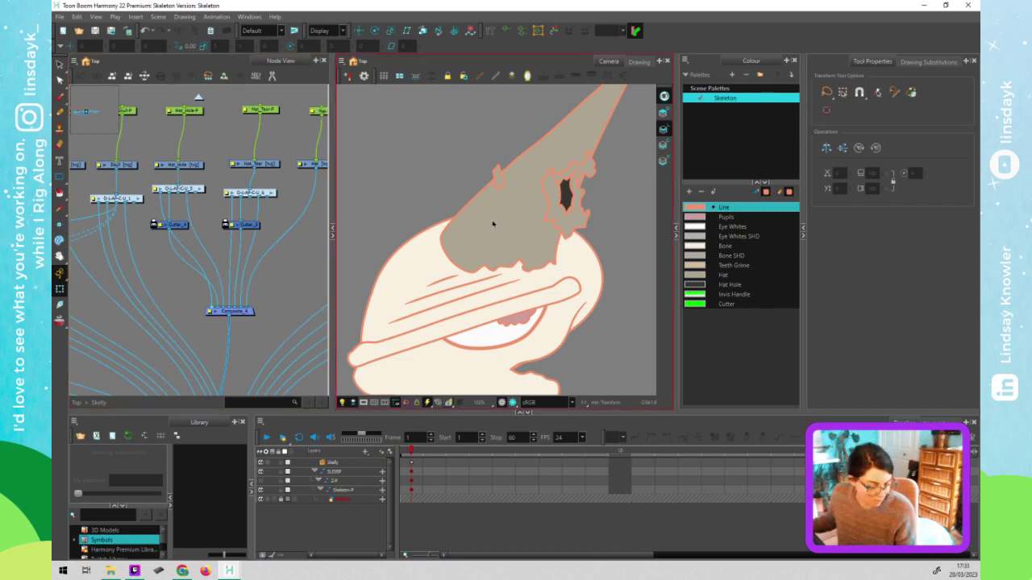
Duplicate the Hat_Tear O-L-AP-C-U group and insert the copy below the main Hat drawing
click(494, 222)
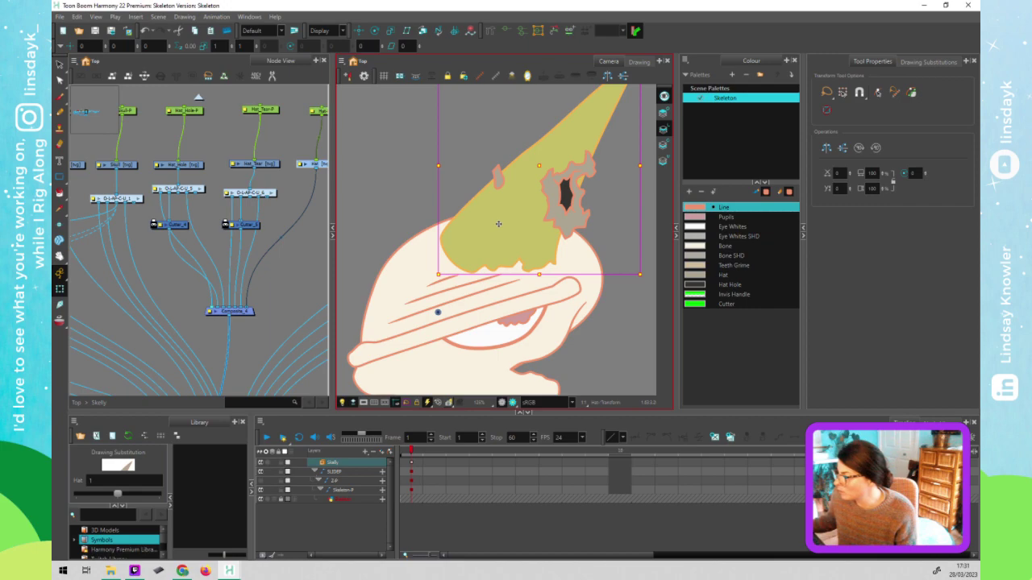
click(250, 232)
click(266, 196)
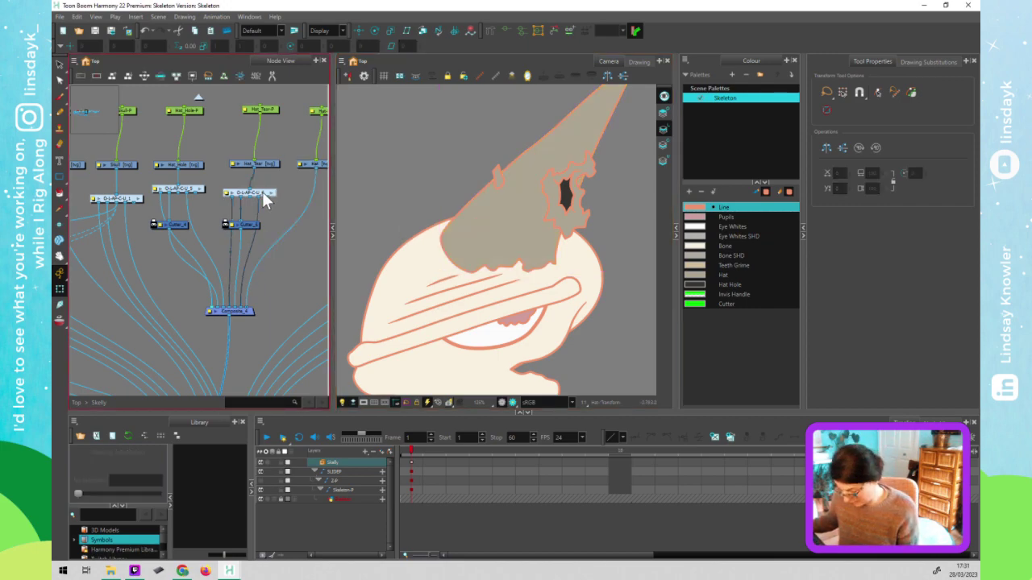
click(288, 189)
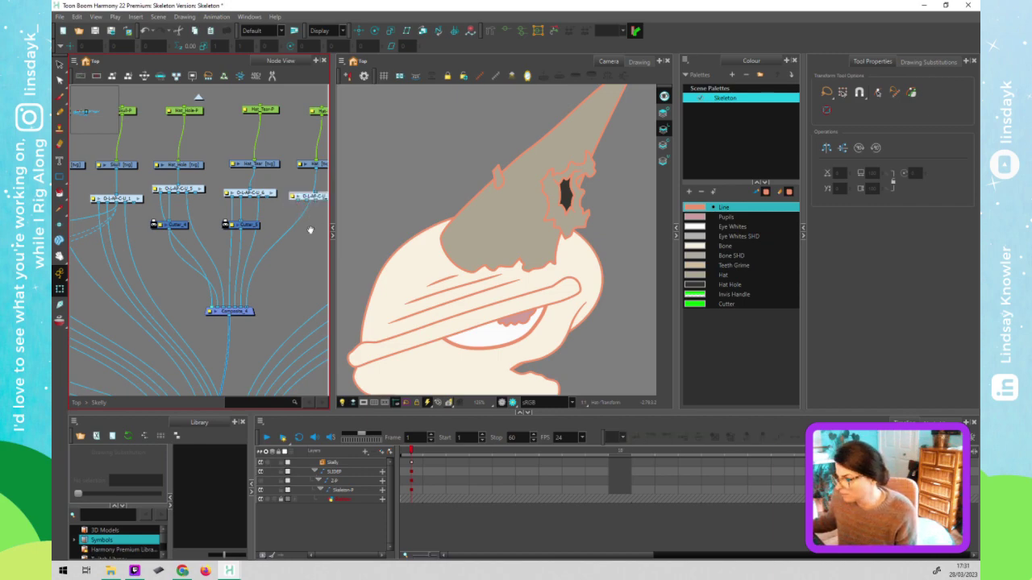
scroll(273, 197, down, 3)
alt+drag(273, 198, 271, 196)
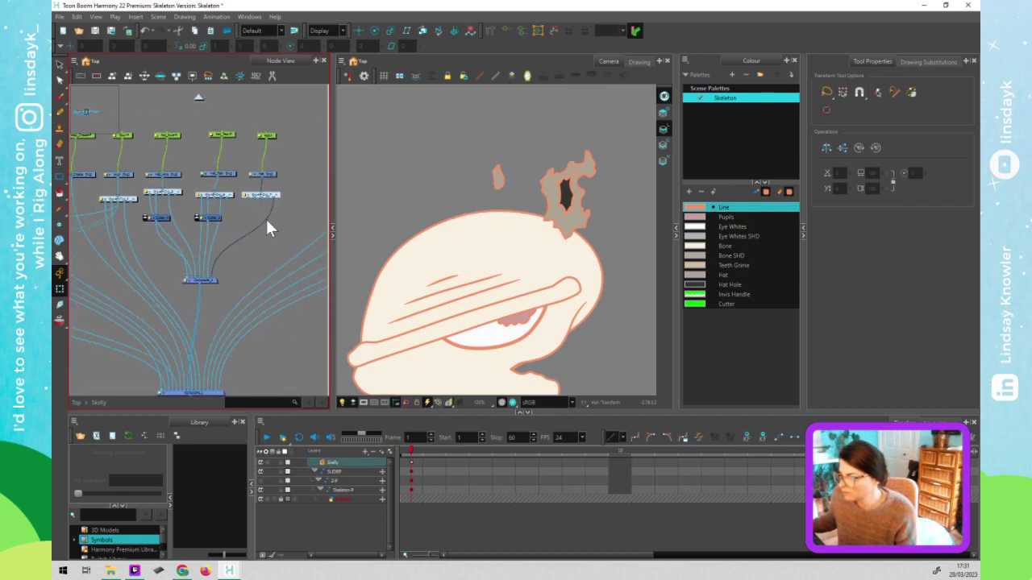
Replace the Hat group's single cable with separate connections from its outputs to the hat composite
key(d)
drag(248, 200, 214, 279)
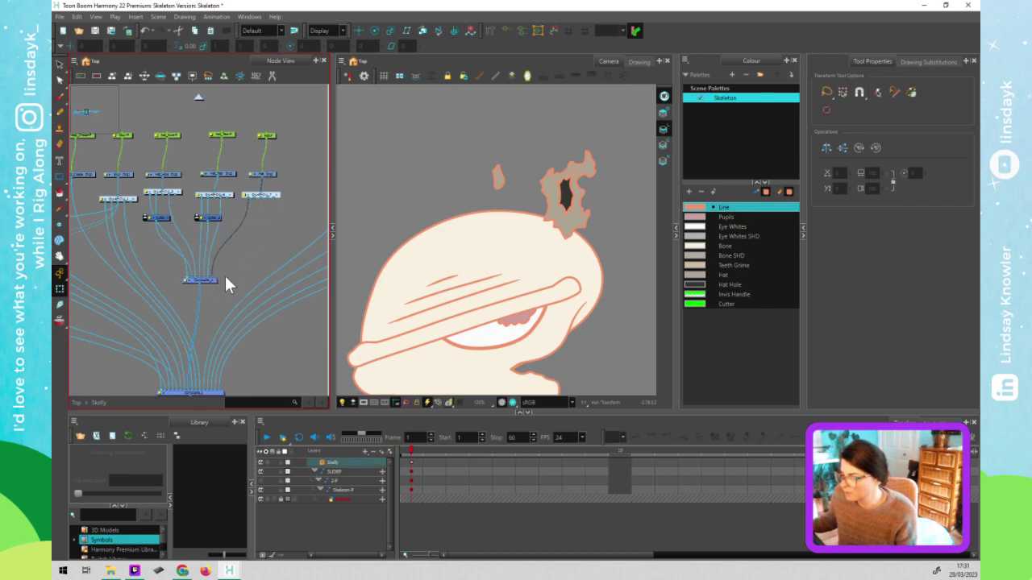
drag(254, 202, 214, 279)
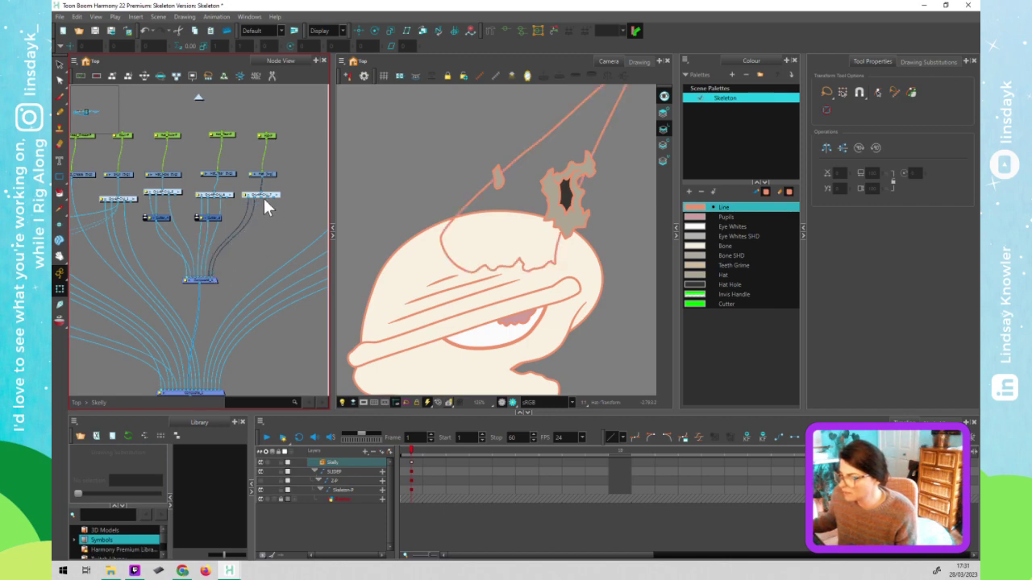
drag(266, 199, 215, 276)
click(257, 258)
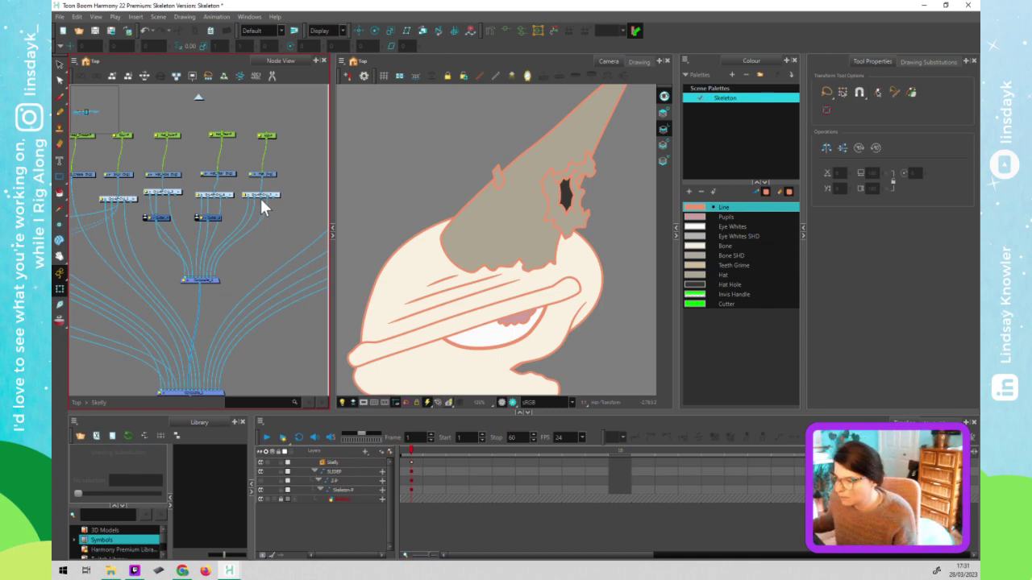
Connect the Hat group's middle output to the matte inputs of both cutters and test the cut by moving the hat hole
drag(260, 197, 196, 218)
drag(260, 197, 148, 214)
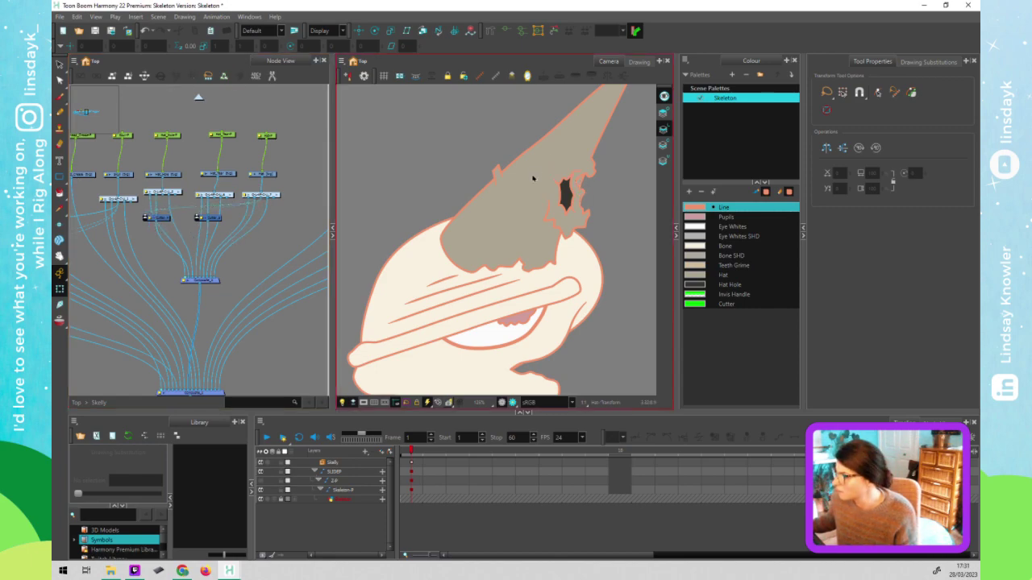
click(501, 193)
drag(556, 222, 587, 217)
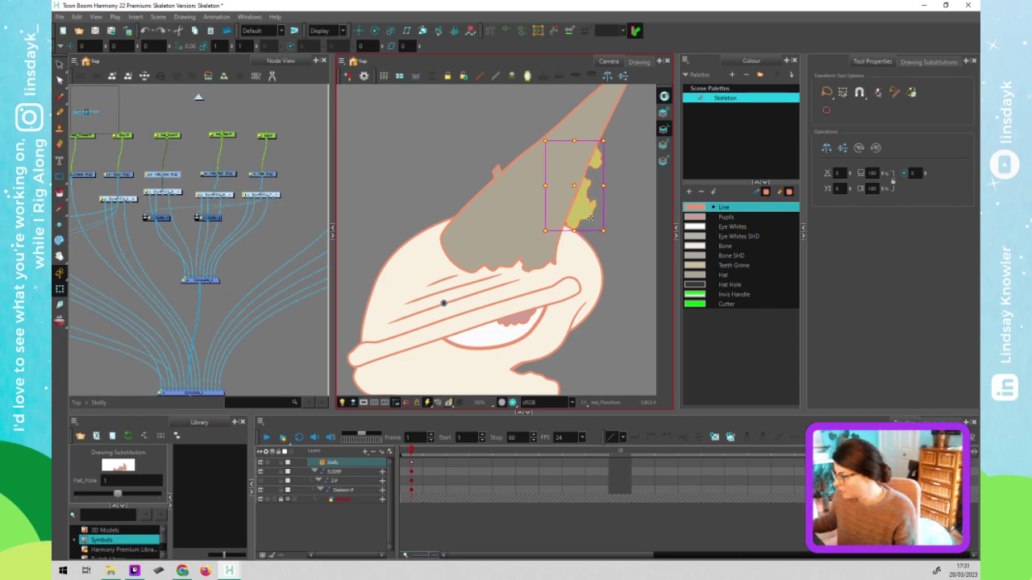
Nudge the hat hole and hat tear forward in depth so both sit in front of the hat
key(alt+Down)
click(193, 141)
click(168, 134)
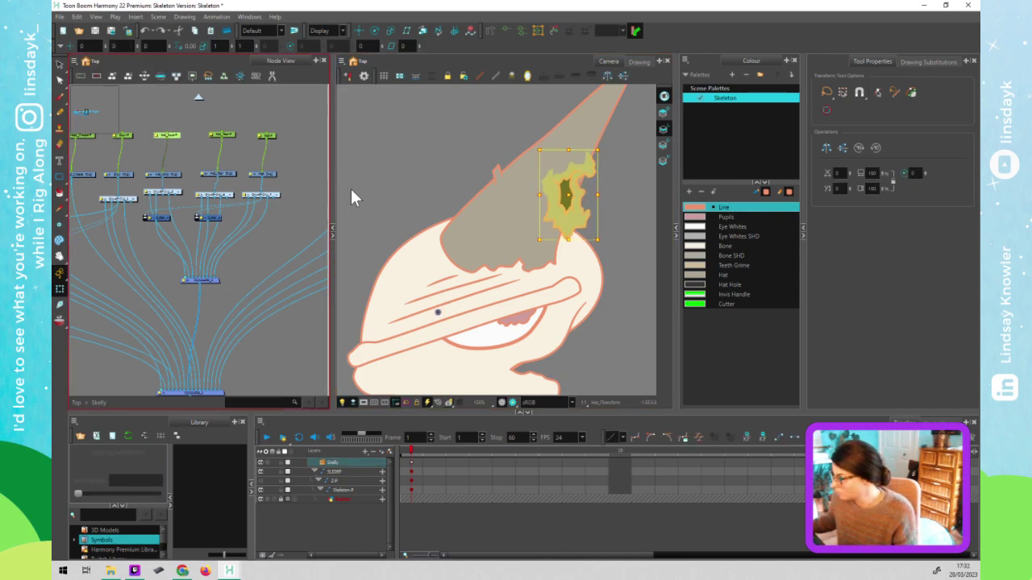
click(483, 168)
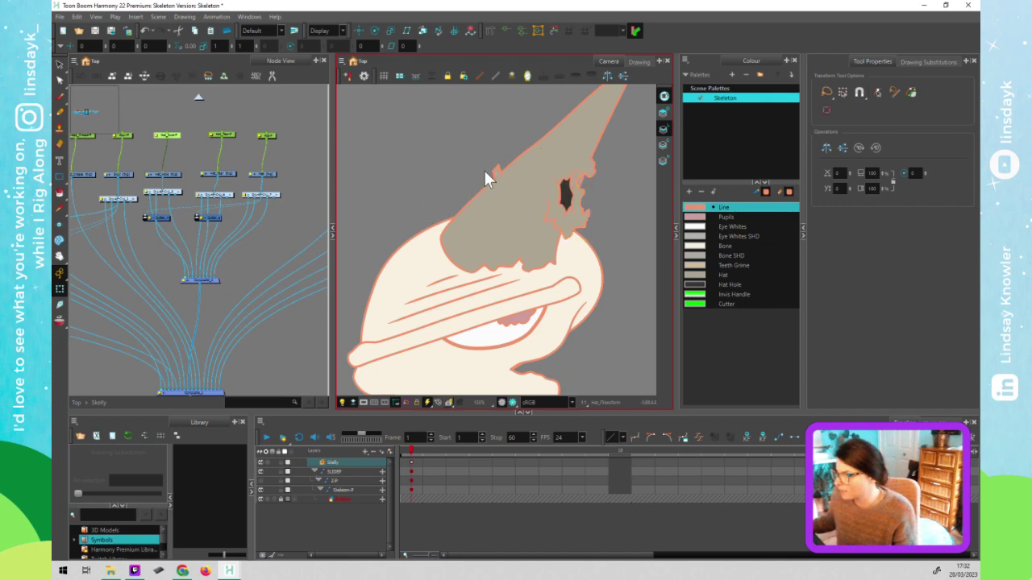
click(270, 173)
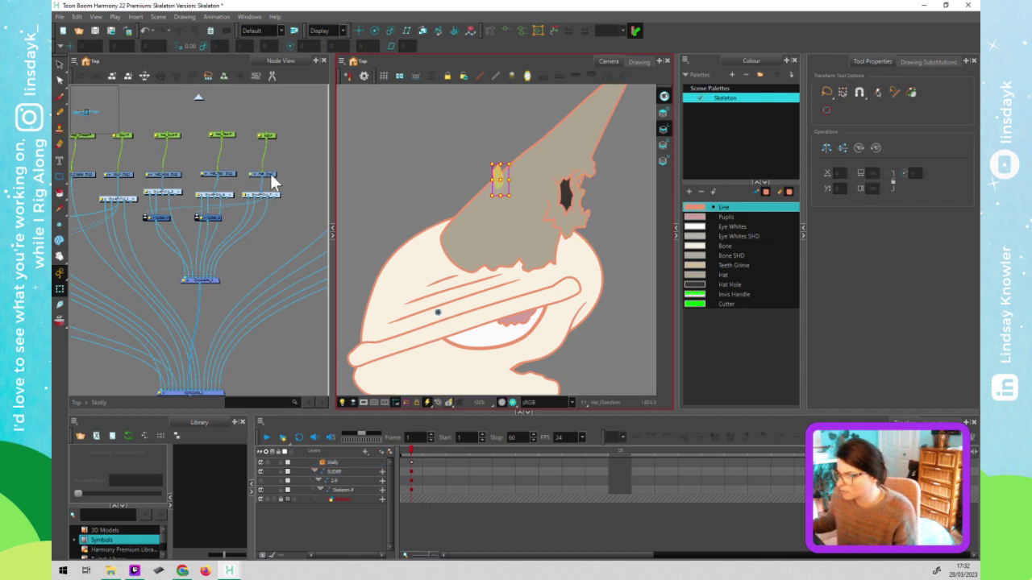
key(alt+Down)
click(456, 152)
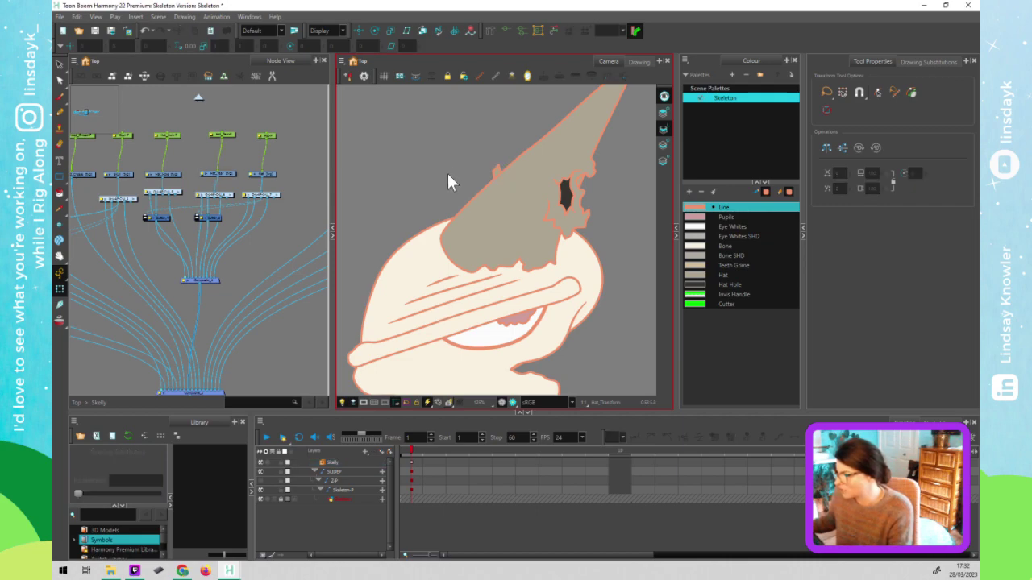
Test the tear's cut by nudging the Hat_Tear drawing up off the hat's edge and back down
click(225, 134)
click(266, 136)
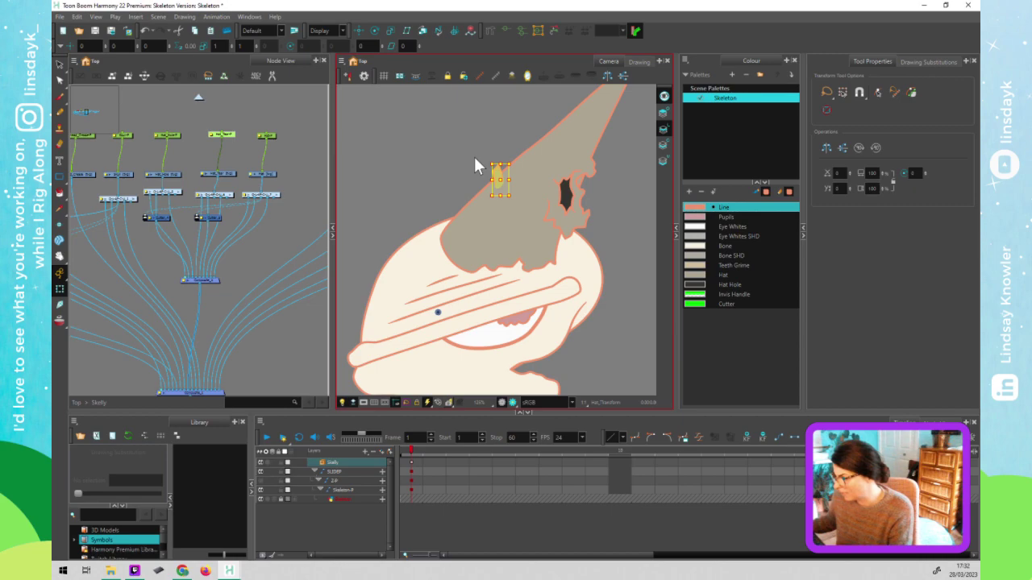
key(Up)
key(Up)
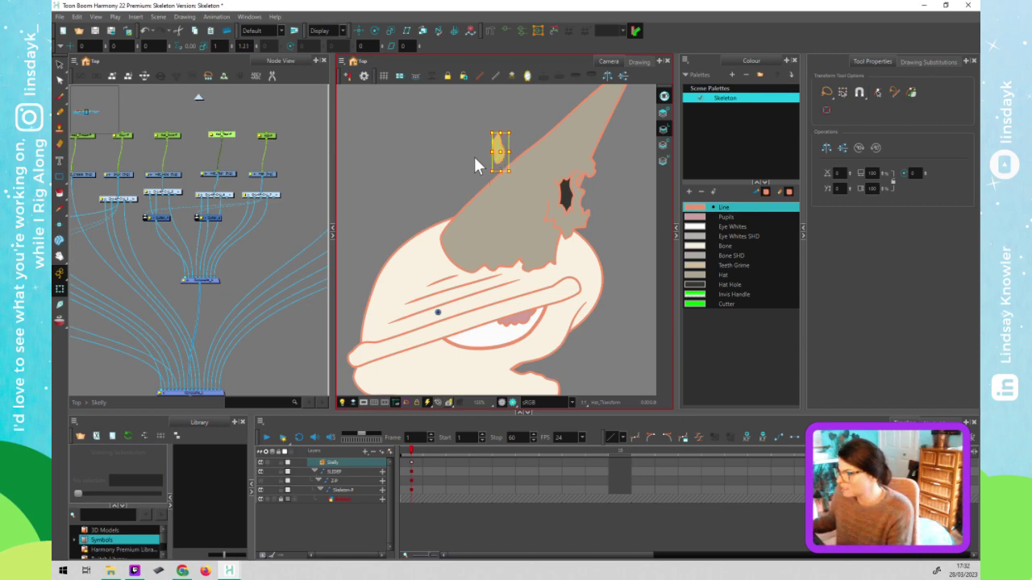
key(Down)
key(Down)
key(Down)
key(Down)
key(Down)
key(Down)
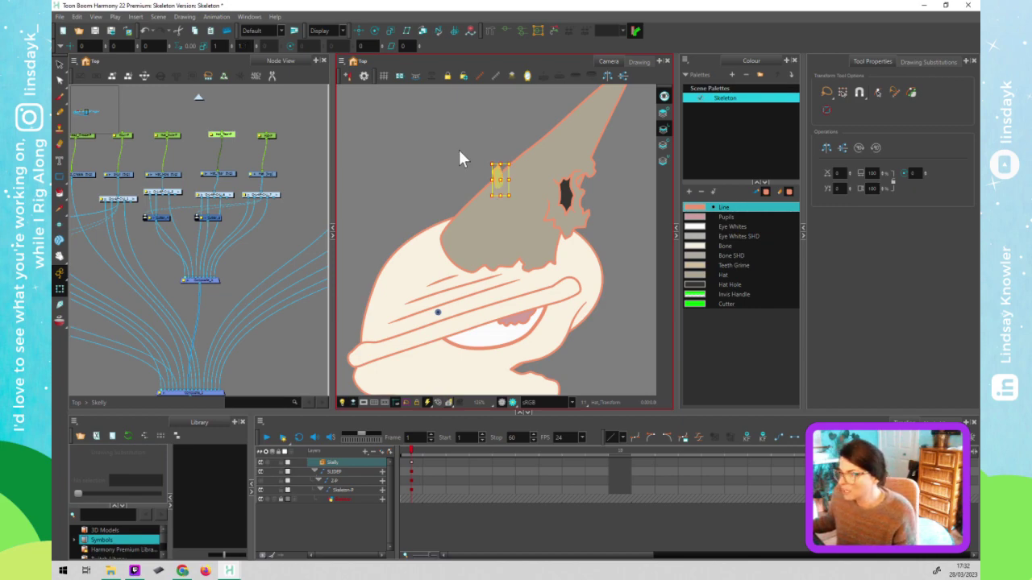
click(442, 148)
Save the scene and examine the whole head beside the reference art and the parts feeding the main composite
scroll(442, 148, down, 2)
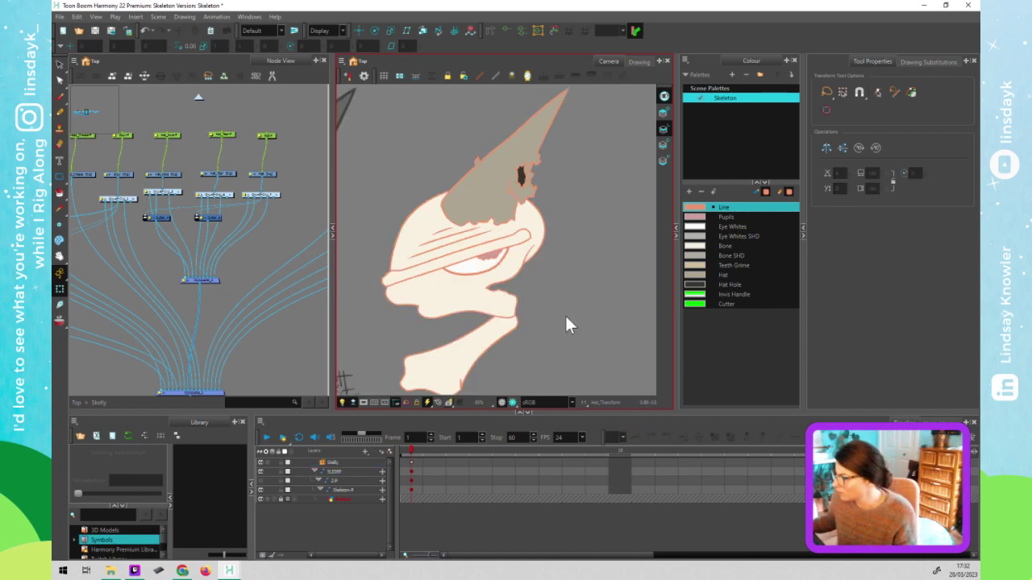
scroll(566, 326, down, 3)
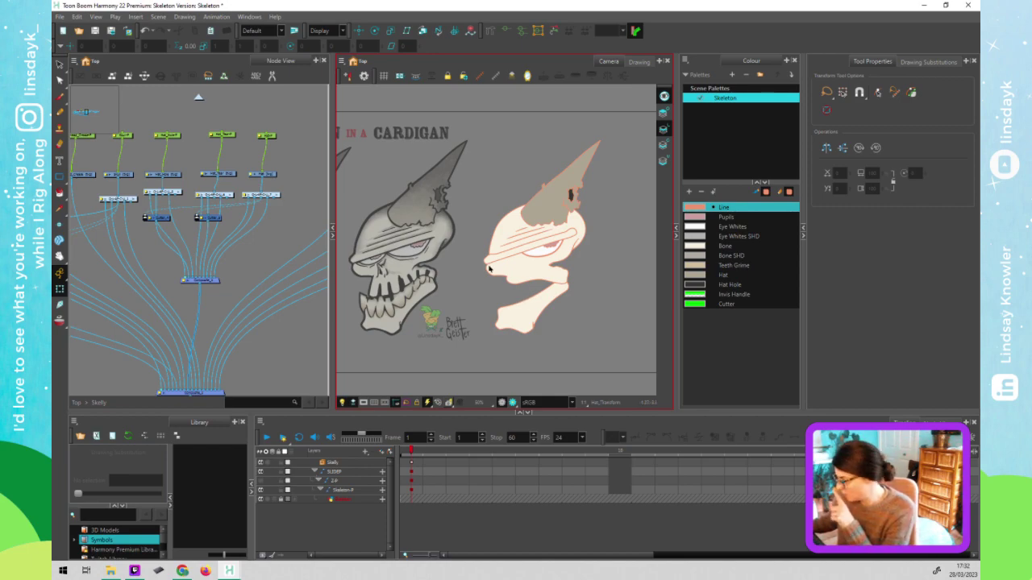
click(236, 268)
scroll(236, 267, down, 2)
drag(286, 275, 230, 268)
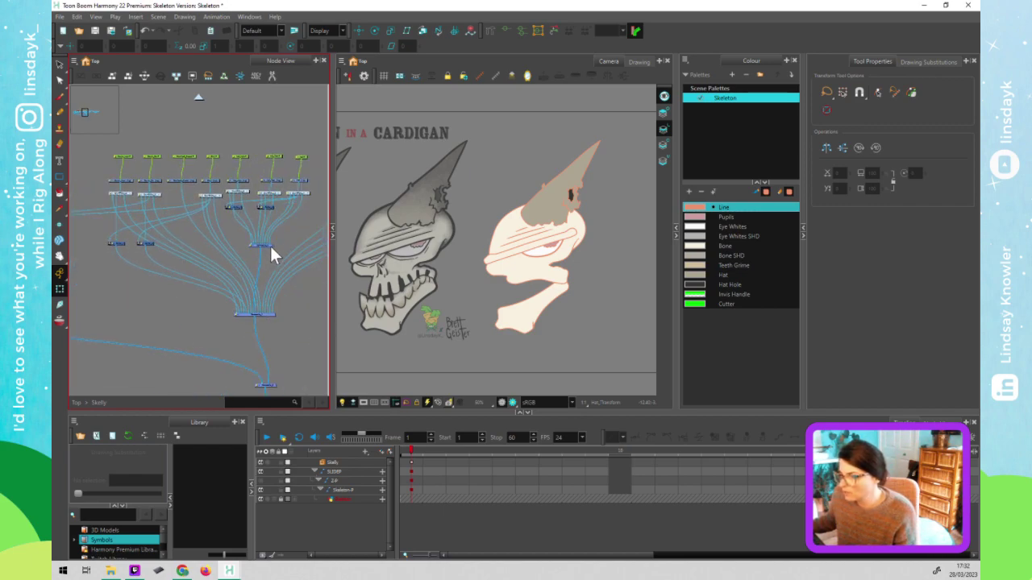
scroll(268, 245, down, 2)
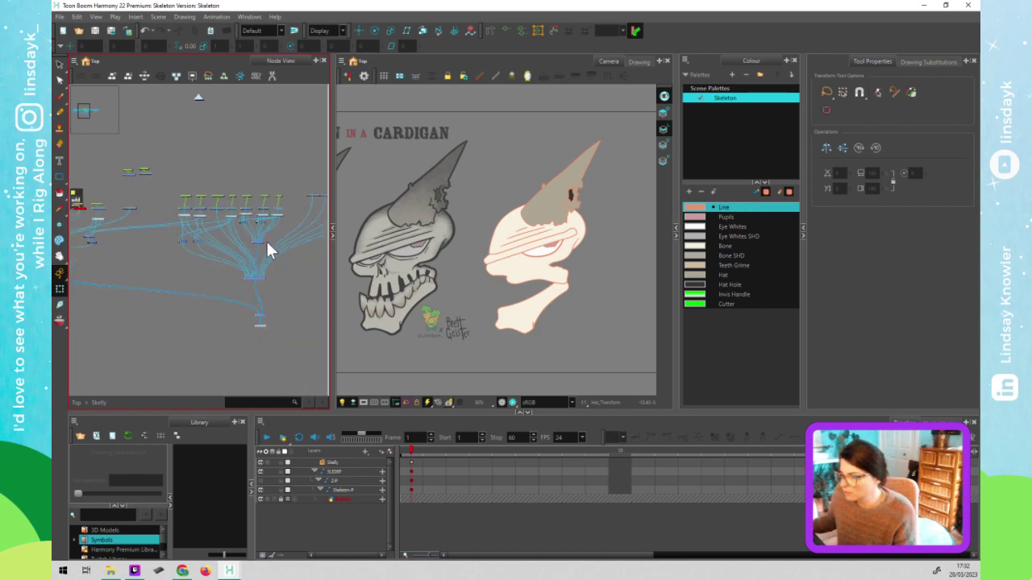
drag(281, 240, 258, 221)
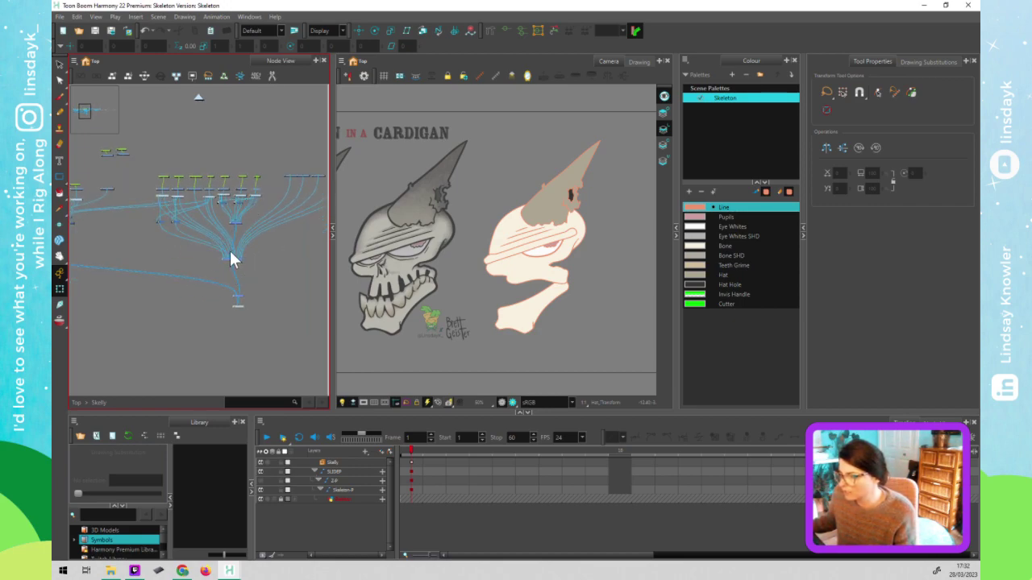
click(233, 256)
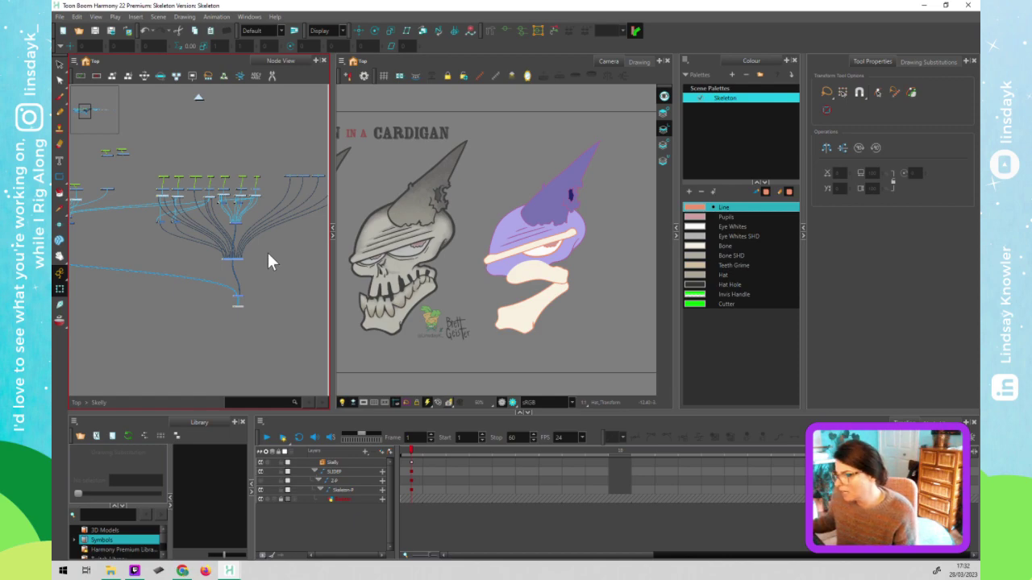
click(268, 254)
scroll(240, 230, up, 5)
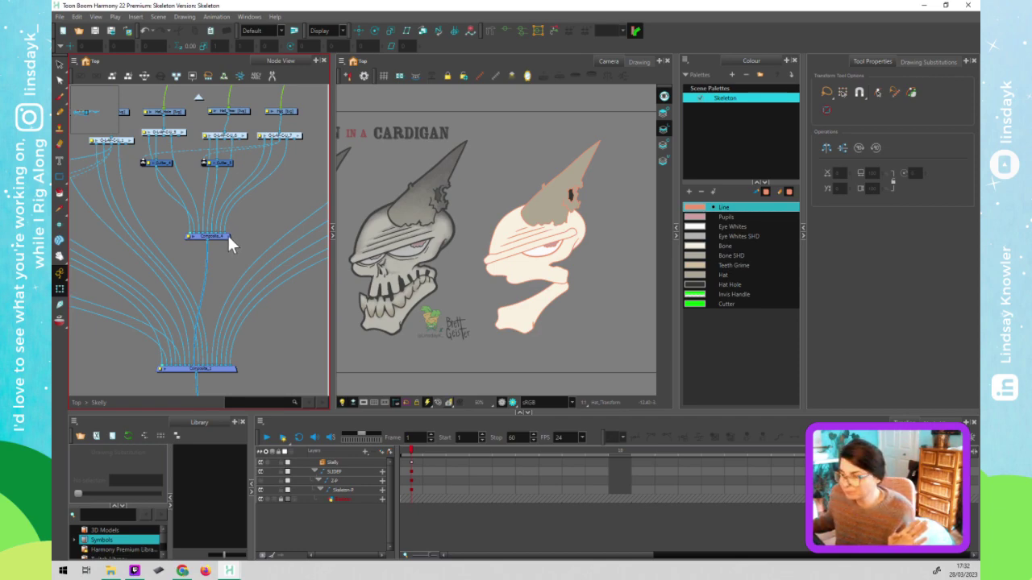
Lower the hat composite and route the Hat group's outputs through a new composite connected into it
click(228, 237)
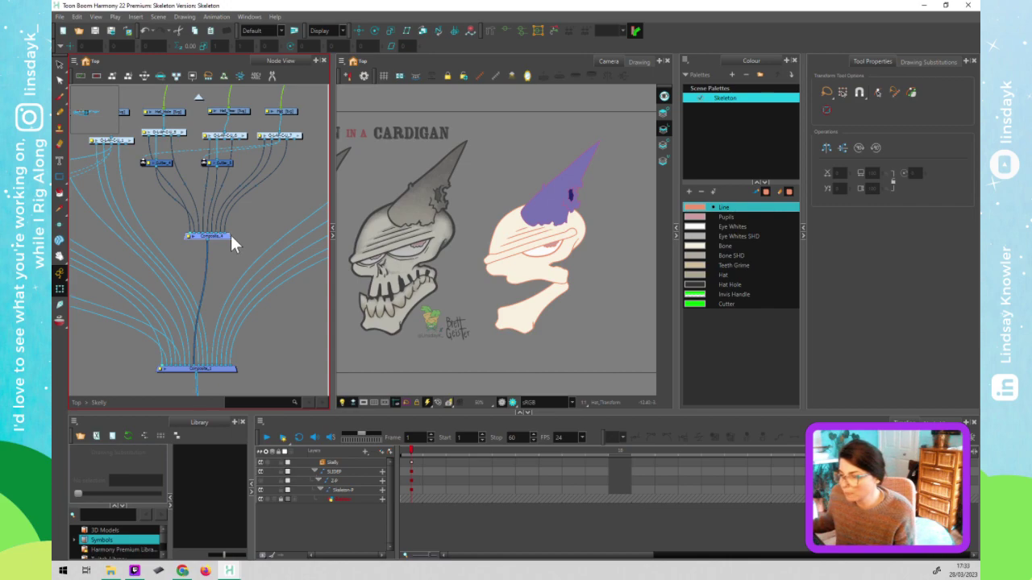
drag(227, 238, 231, 251)
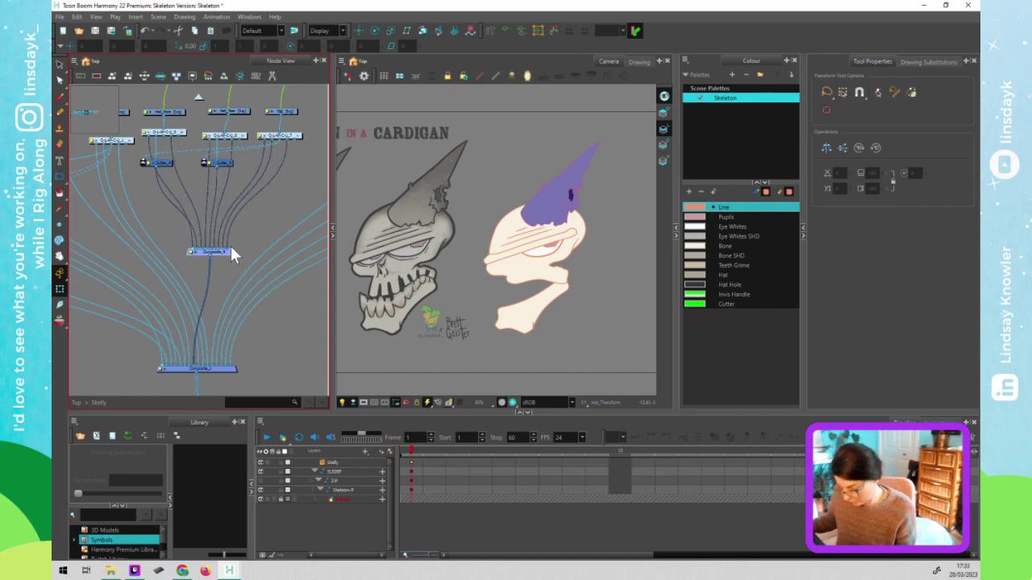
click(242, 227)
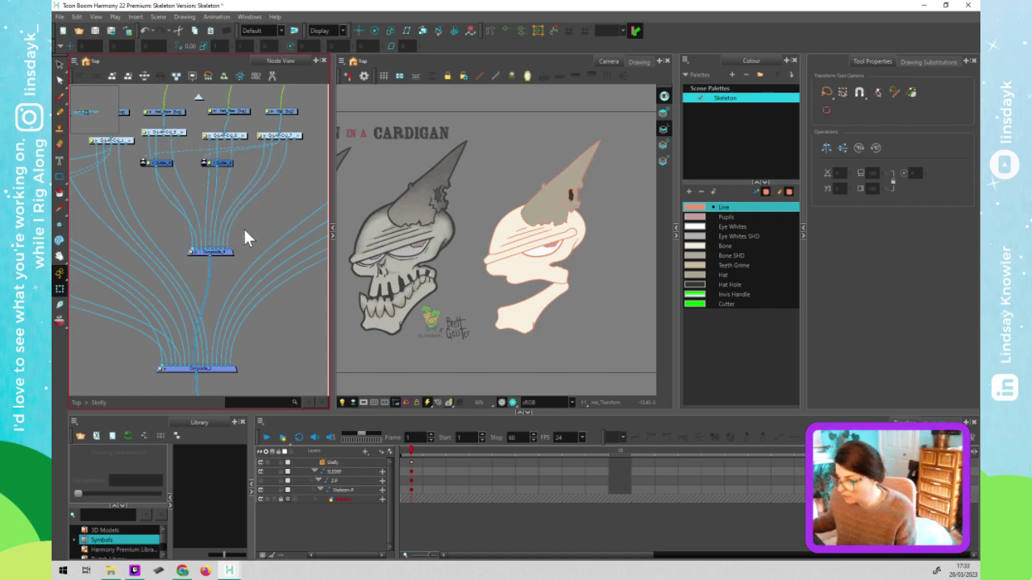
key(ctrl+h)
drag(276, 239, 266, 218)
drag(223, 247, 254, 217)
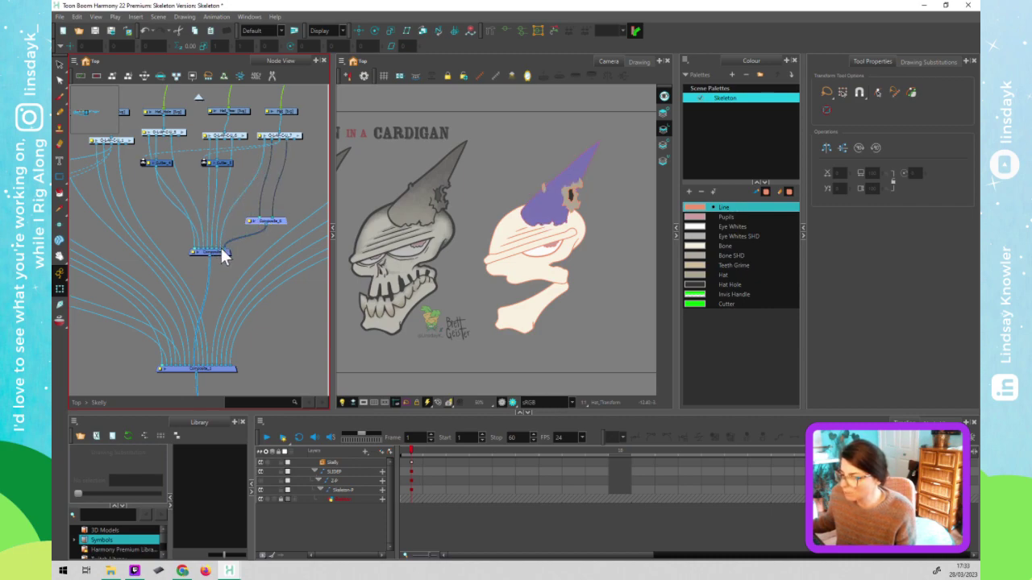
drag(220, 248, 294, 220)
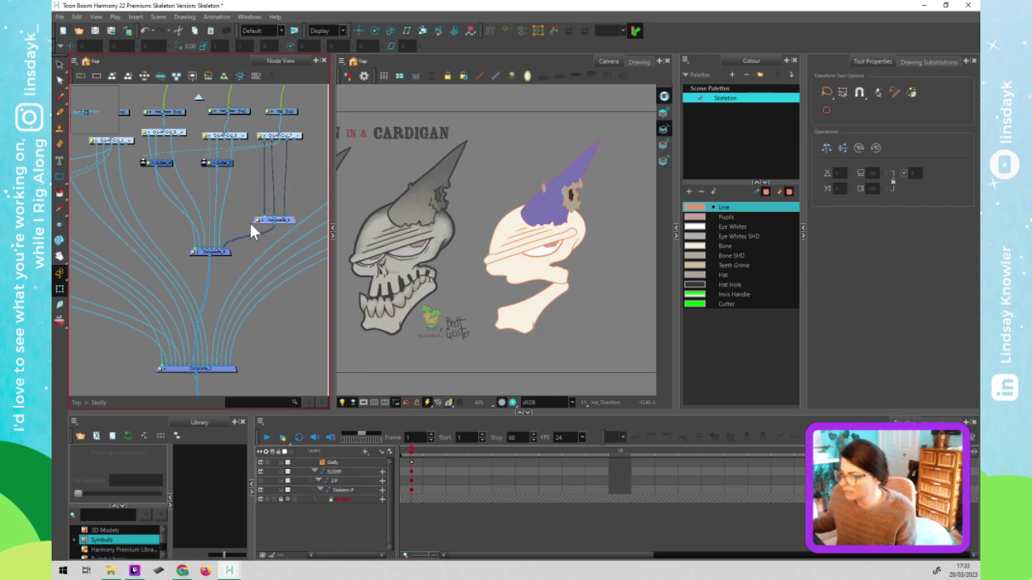
Paste another composite for the Hat_Tear group and route its outputs and cutter through it into the hat composite
click(201, 210)
key(ctrl+v)
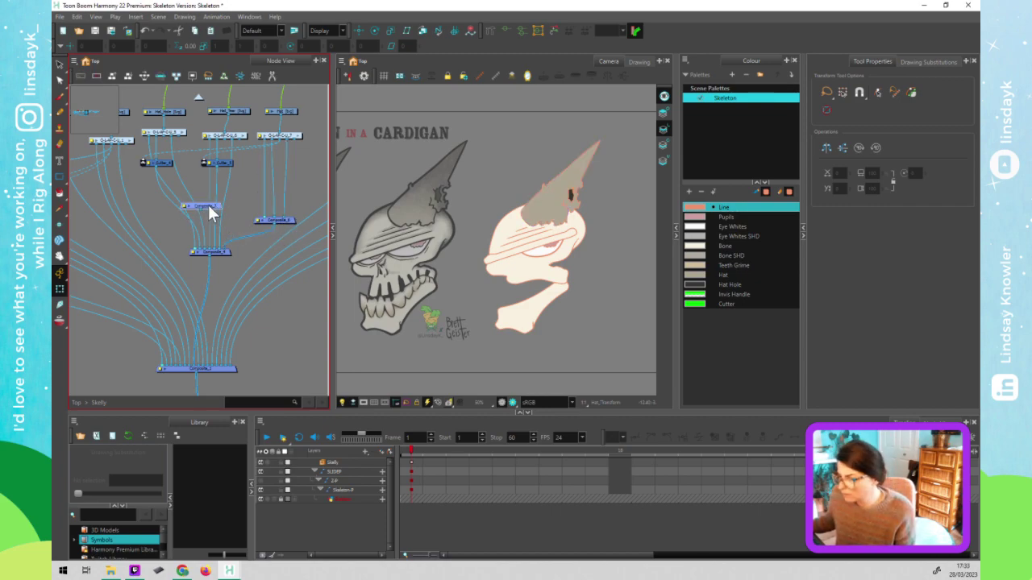
mouse_move(216, 209)
mouse_down()
mouse_move(239, 211)
mouse_move(214, 209)
mouse_move(211, 220)
mouse_up()
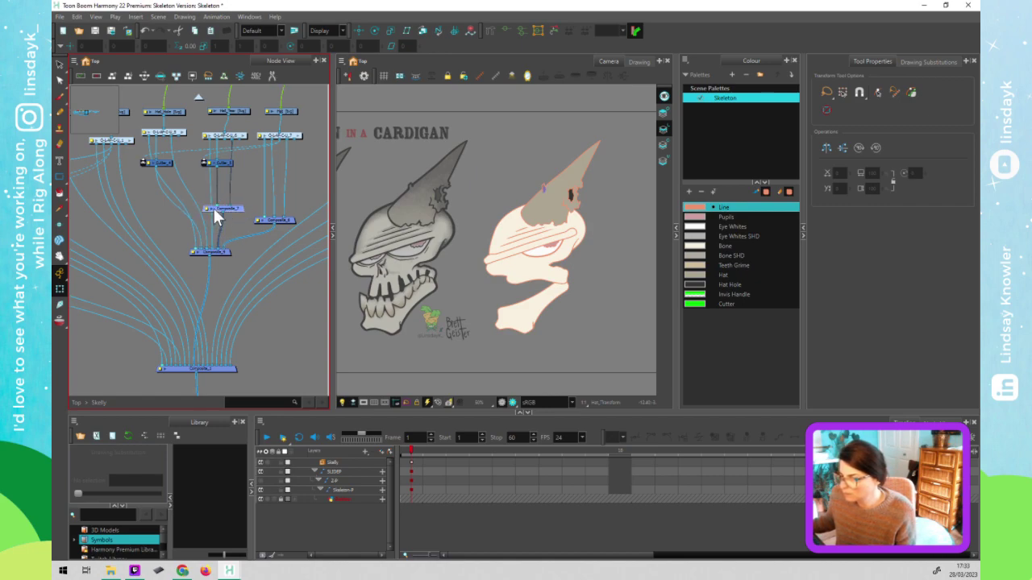
drag(236, 205, 233, 198)
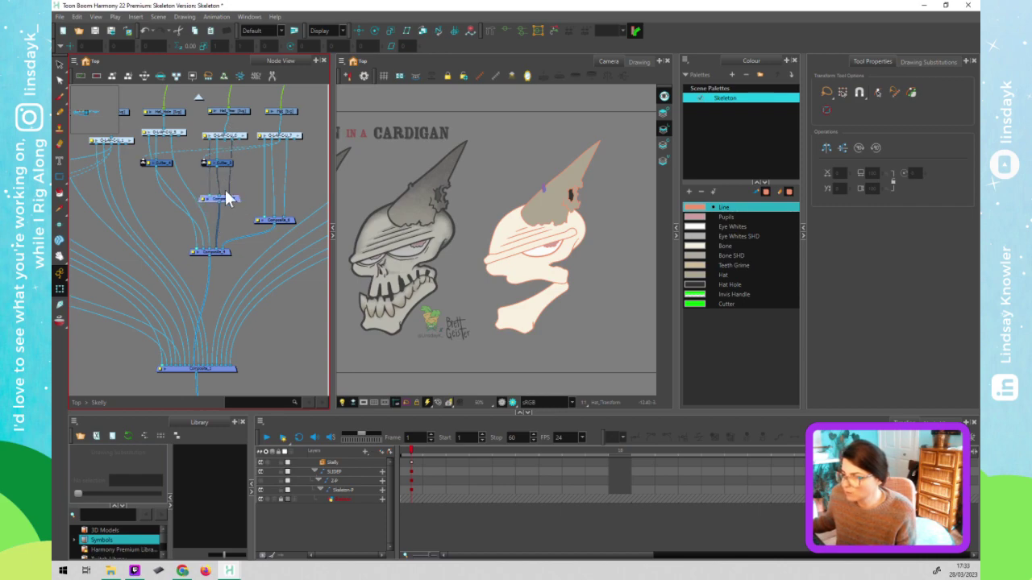
drag(235, 199, 235, 216)
Paste a composite below the Hat_Hole group, connecting its outputs and cutter through it into the hat composite
key(ctrl+v)
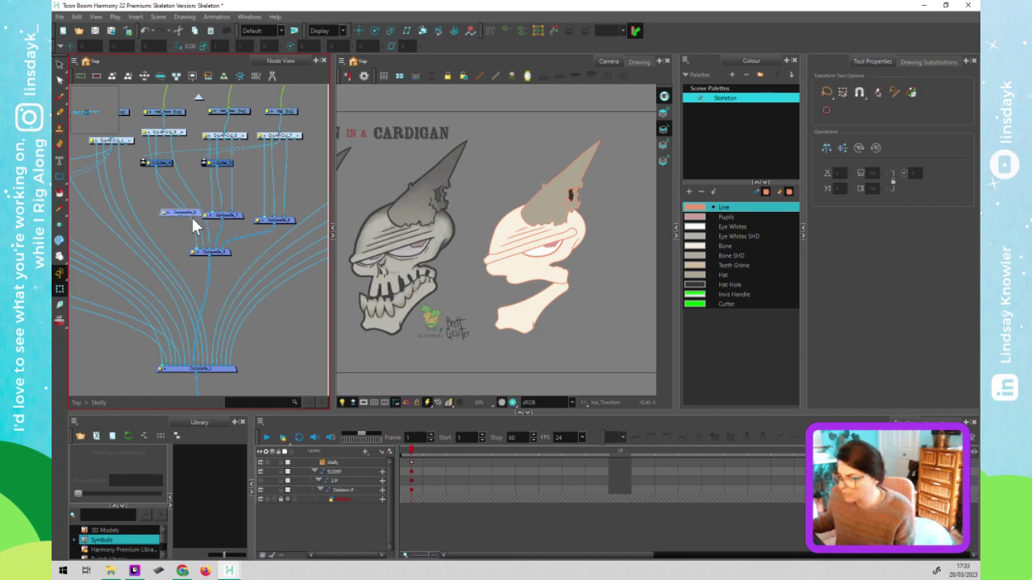
mouse_move(194, 214)
mouse_down()
mouse_move(169, 216)
mouse_move(194, 237)
mouse_move(179, 212)
mouse_up()
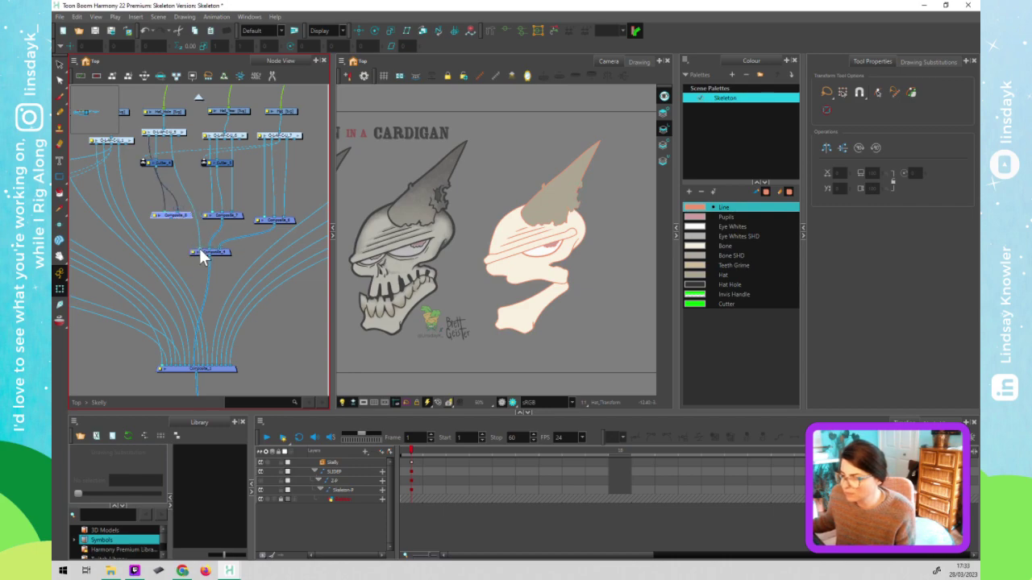
mouse_move(200, 249)
mouse_down()
mouse_move(185, 211)
mouse_move(199, 248)
mouse_up()
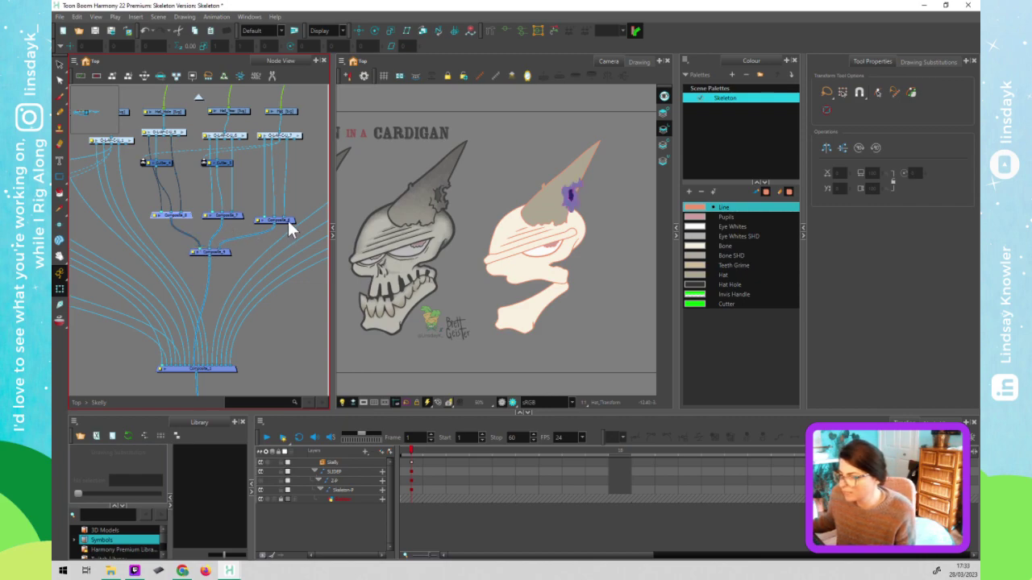
Line up the three new composites in one row and lower the hat composite beneath them
drag(286, 221, 285, 218)
drag(225, 250, 226, 269)
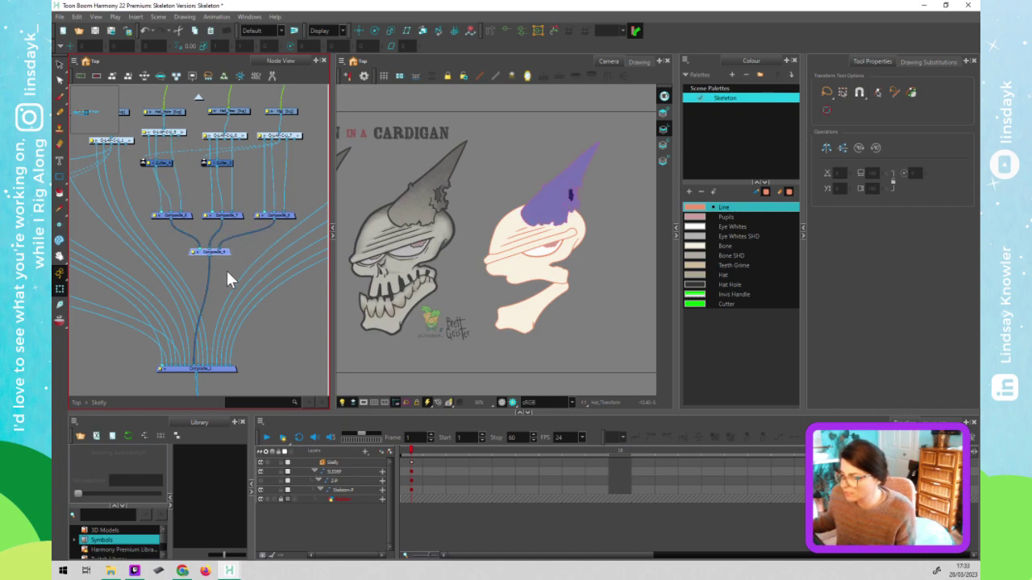
drag(236, 218, 187, 222)
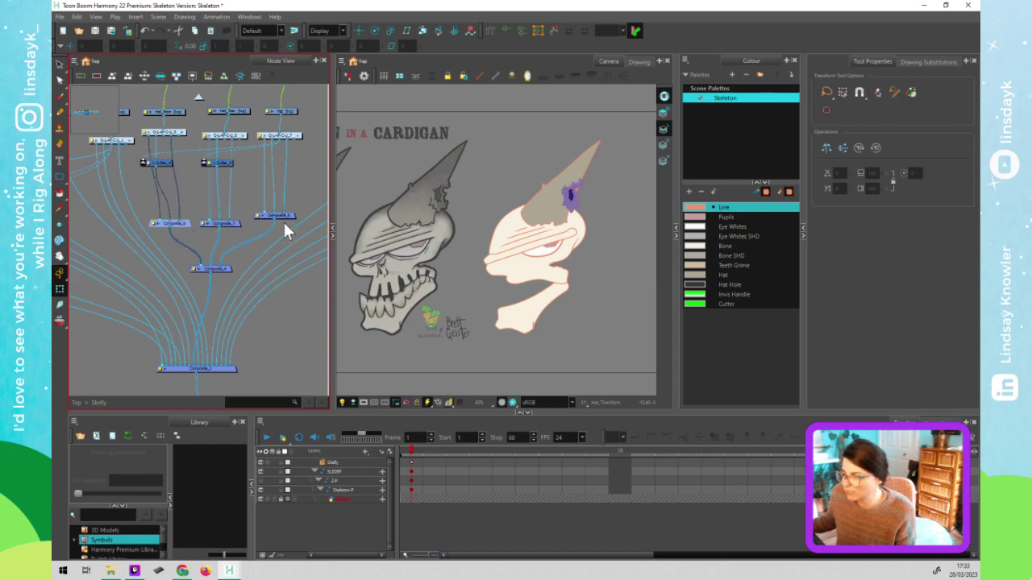
drag(289, 212, 290, 219)
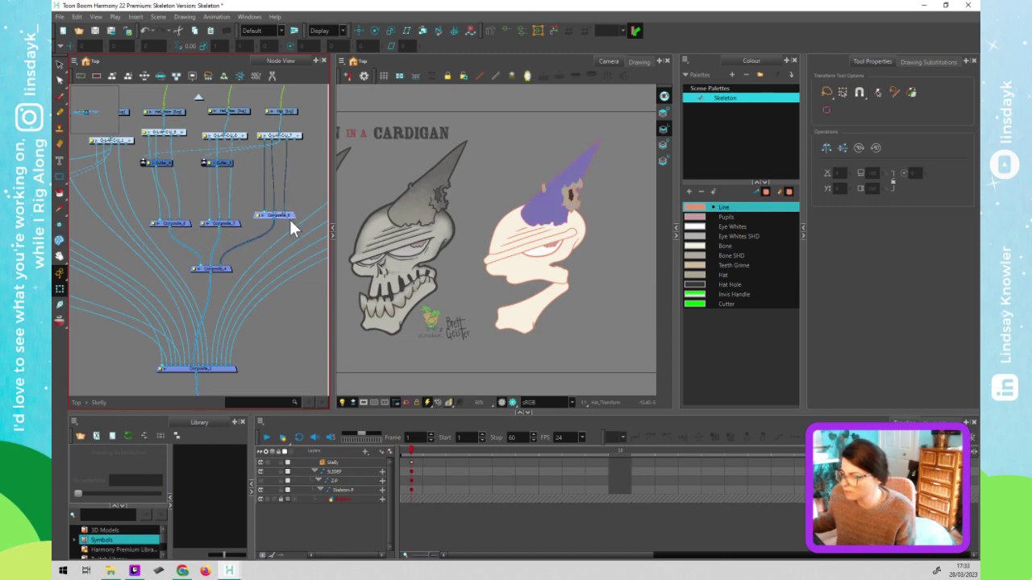
click(302, 159)
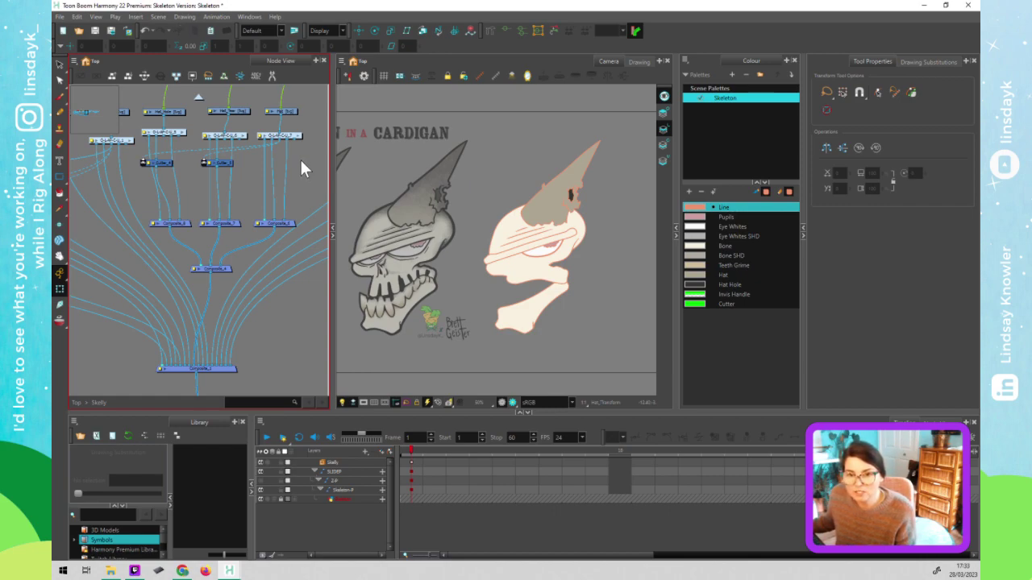
Examine the hat composite and the cables entering the main composite below it
click(229, 269)
scroll(226, 290, down, 3)
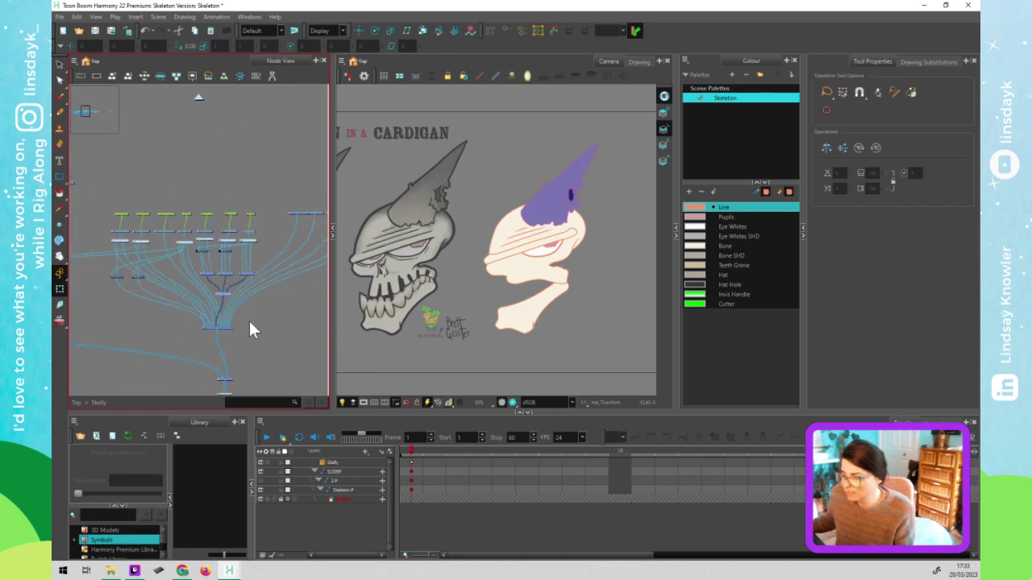
click(208, 340)
click(211, 326)
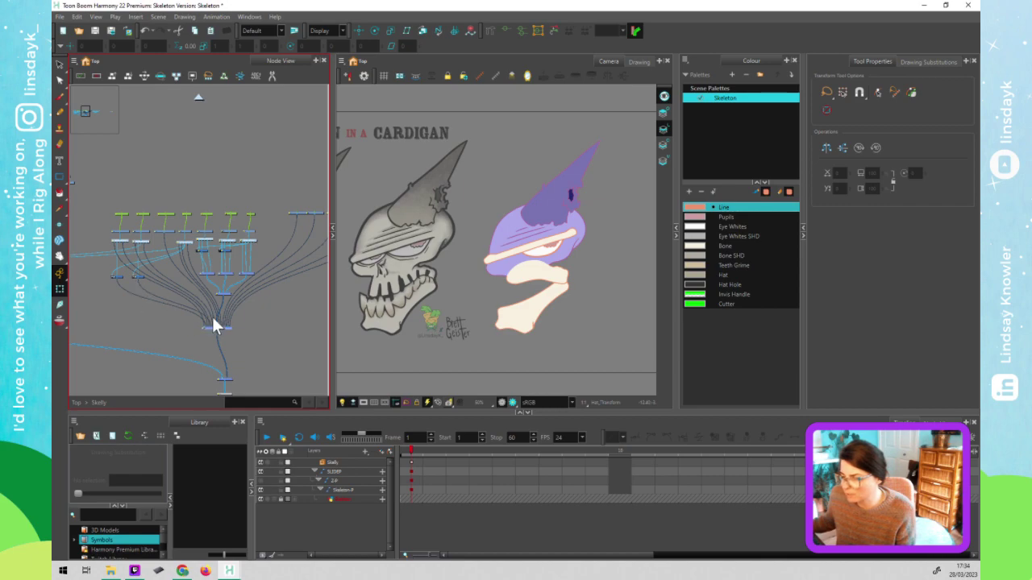
scroll(169, 337, up, 5)
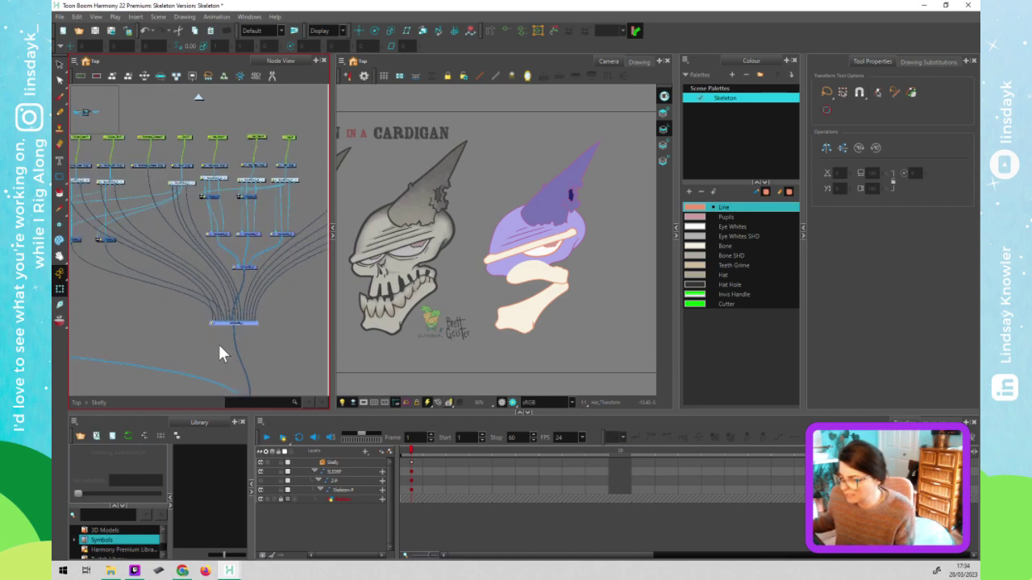
scroll(194, 305, up, 1)
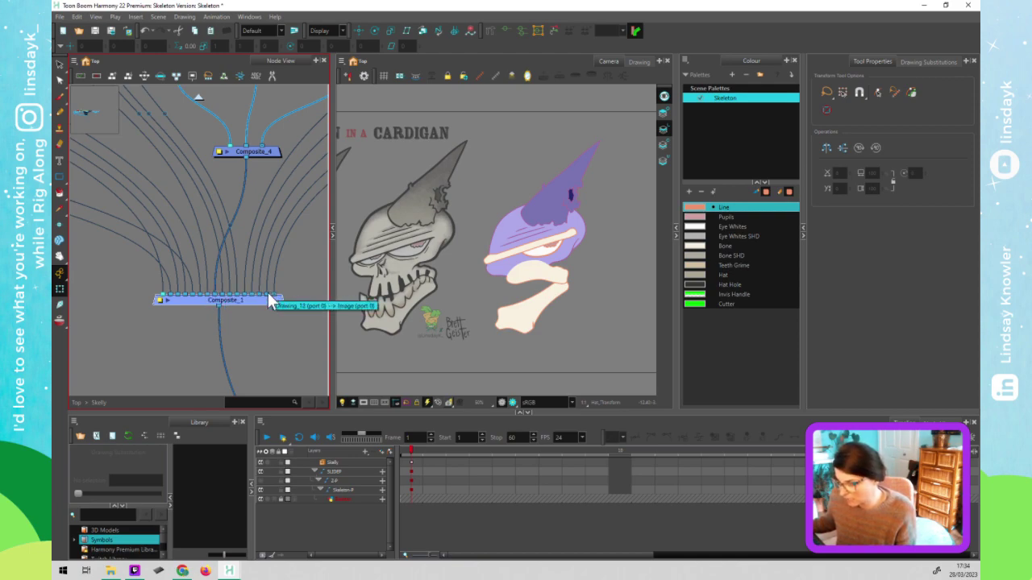
scroll(250, 339, down, 5)
scroll(258, 340, down, 4)
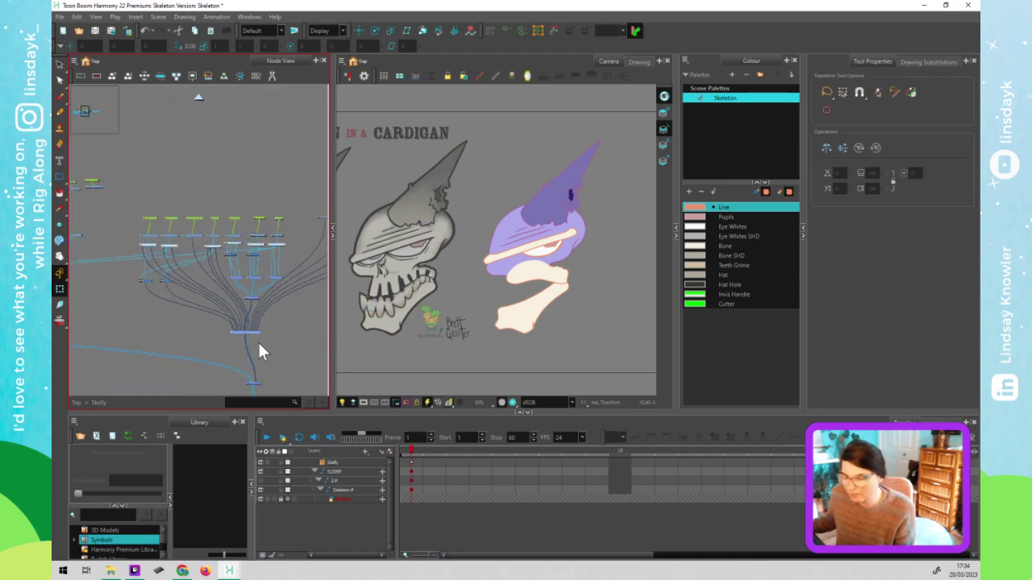
scroll(255, 283, down, 2)
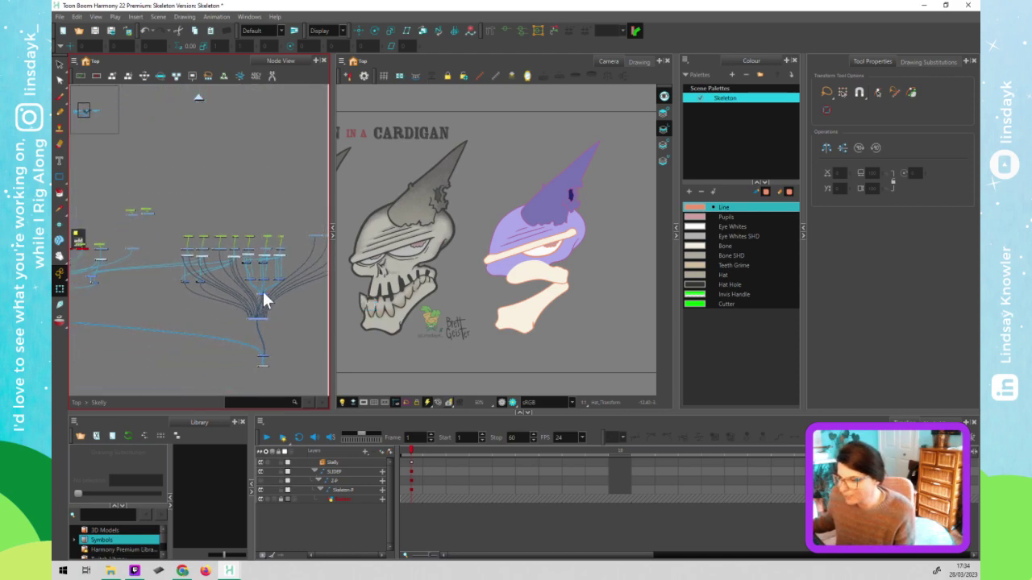
Paste three more composites in the node network and place them beside the row of hat-piece composites
scroll(266, 282, up, 4)
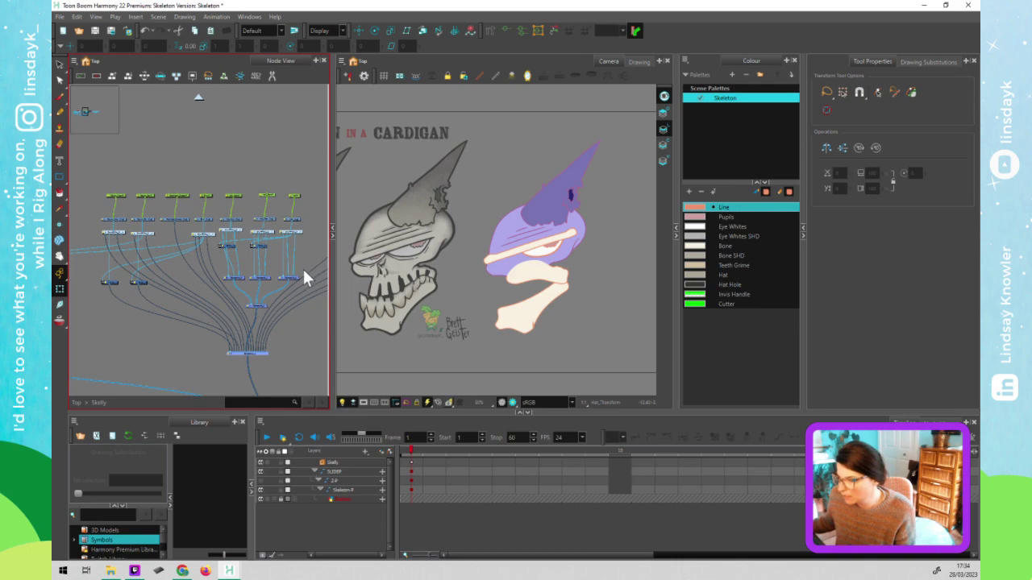
click(274, 281)
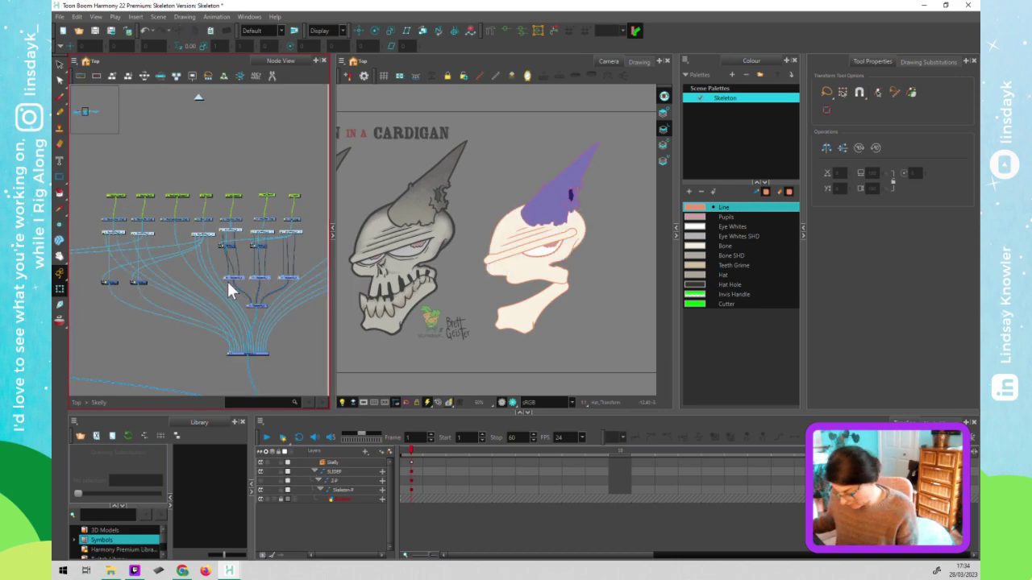
key(ctrl+v)
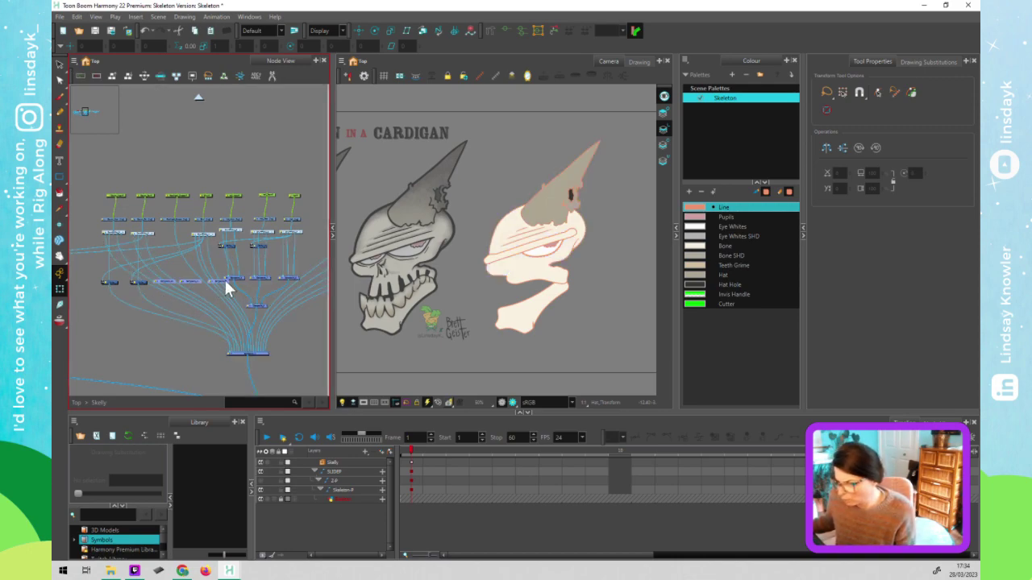
drag(225, 283, 223, 289)
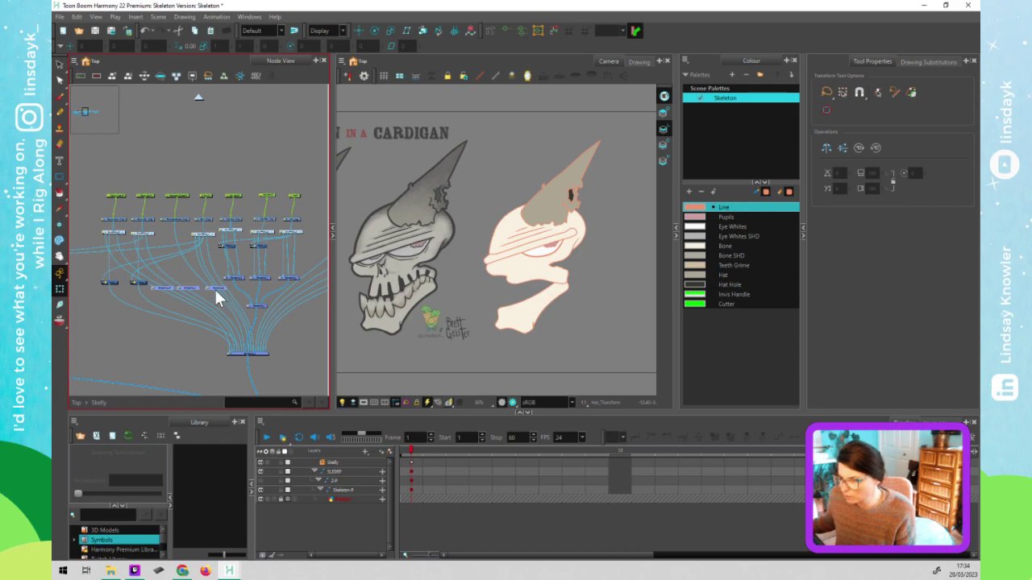
Line up one pasted composite with the hat-piece composites and route all of the Skull group's outputs through it into the main composite
scroll(213, 287, up, 4)
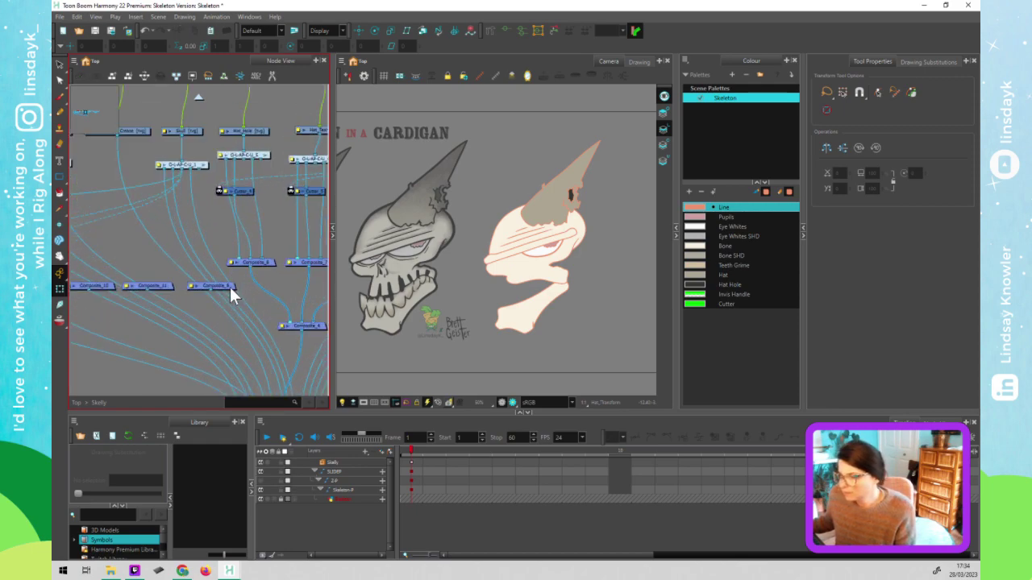
scroll(230, 287, up, 2)
mouse_move(228, 283)
mouse_down()
mouse_move(221, 231)
mouse_move(184, 248)
mouse_up()
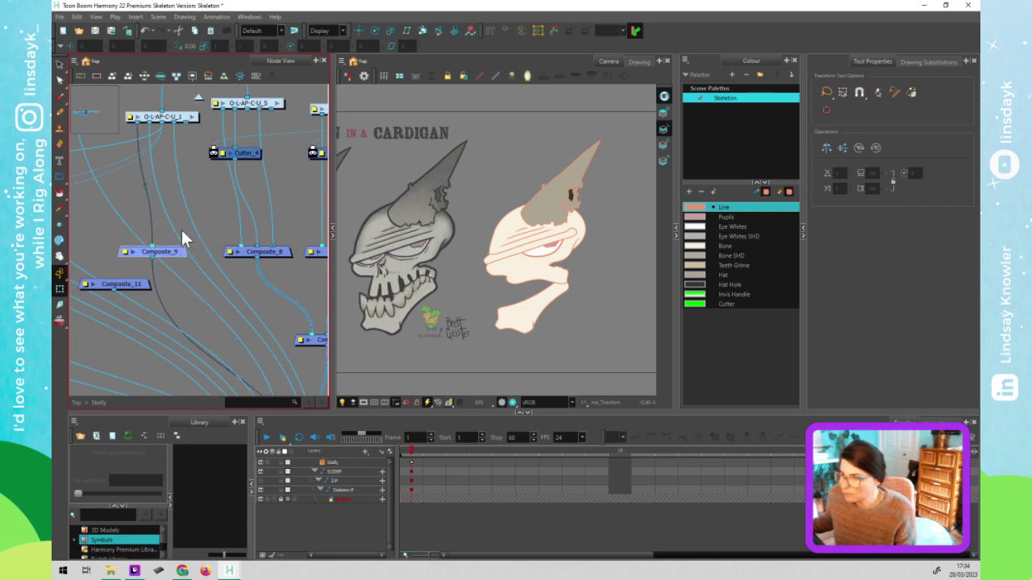
mouse_move(176, 240)
mouse_down()
mouse_move(171, 248)
mouse_move(189, 241)
mouse_move(173, 249)
mouse_up()
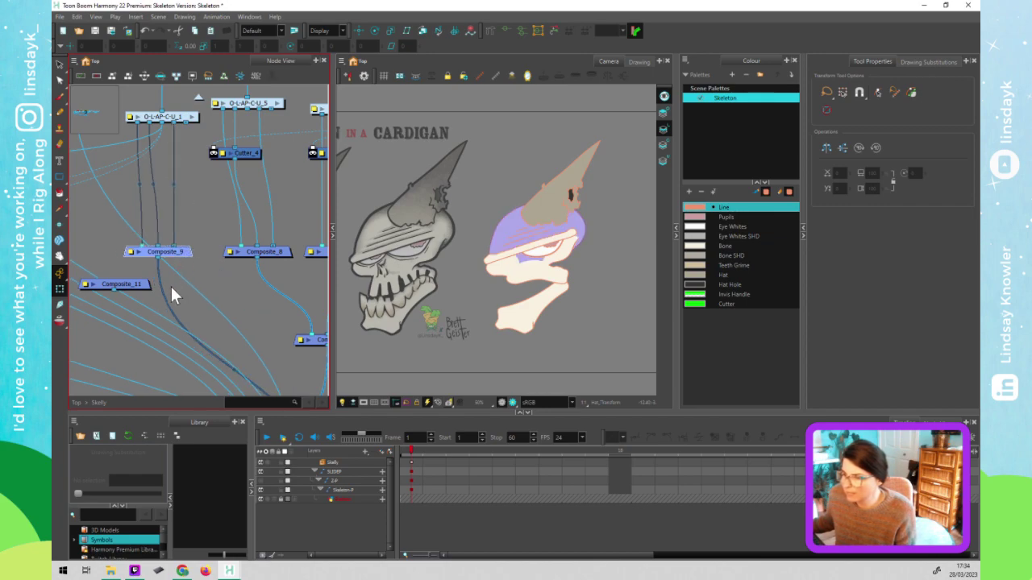
Place a spare composite below the Ocular_Near cutter and route the group's outputs and cutter through it into the main composite
scroll(172, 292, down, 3)
drag(226, 307, 325, 316)
click(220, 162)
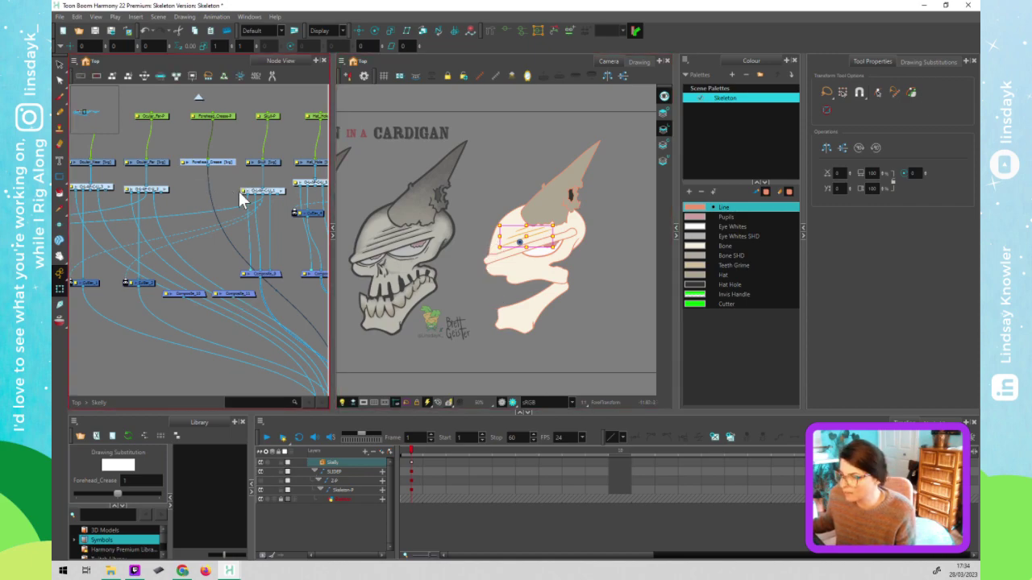
drag(212, 282, 183, 233)
drag(173, 282, 140, 298)
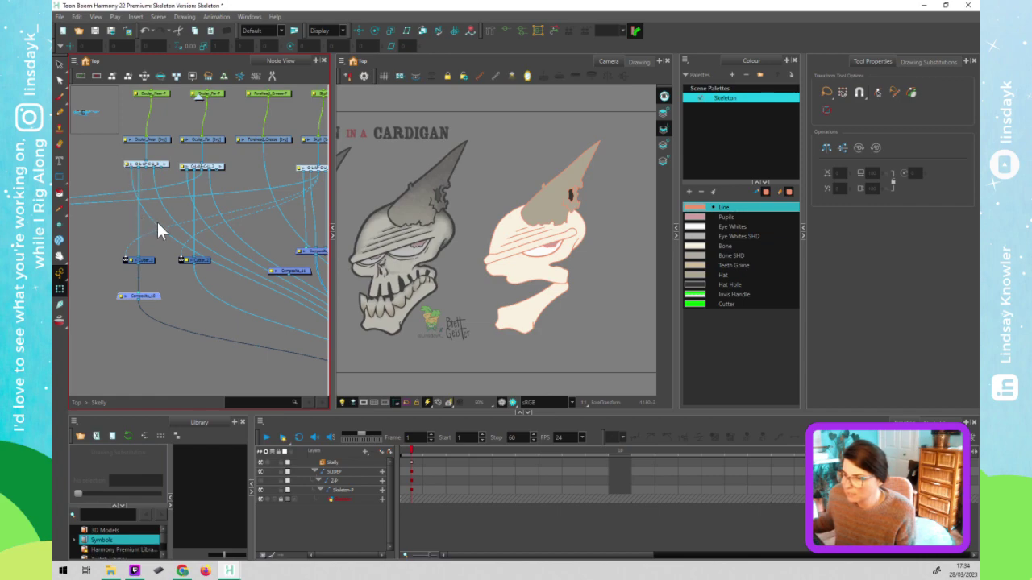
drag(156, 223, 129, 292)
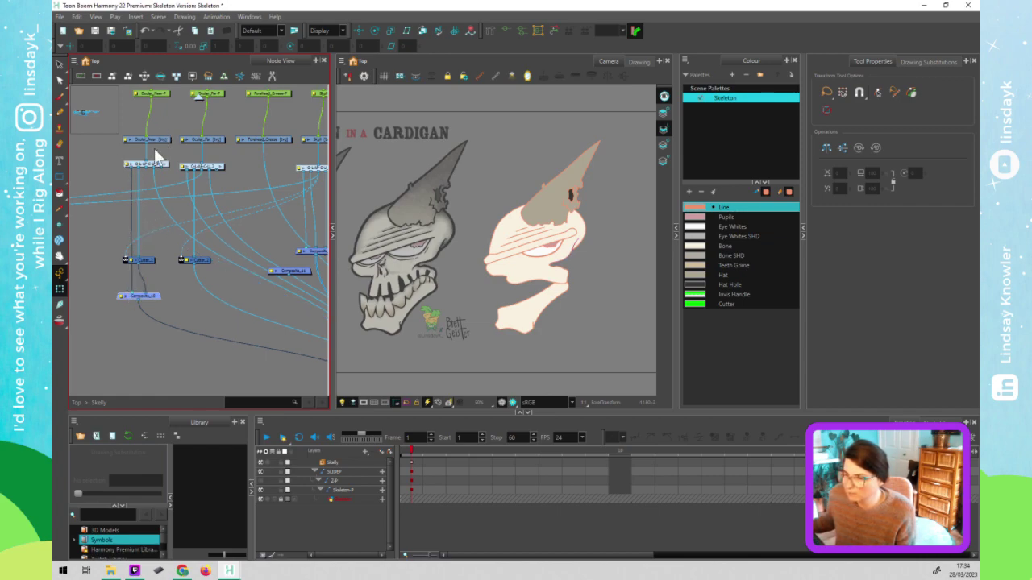
click(161, 209)
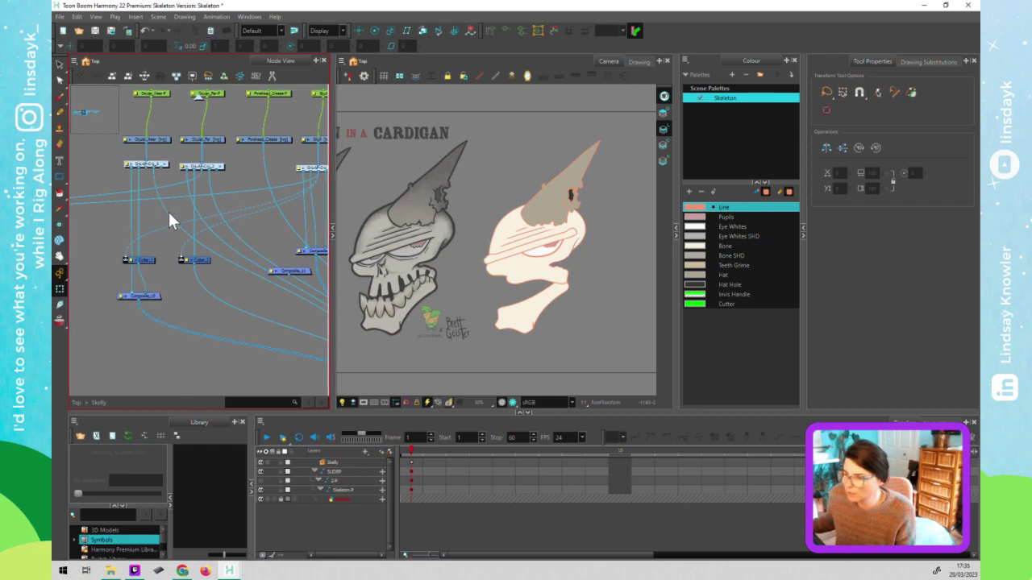
drag(152, 168, 153, 291)
Place the remaining composite below the Ocular_Far cutter, level with its neighbour, and connect the group's outputs and cutter through it
drag(282, 268, 224, 293)
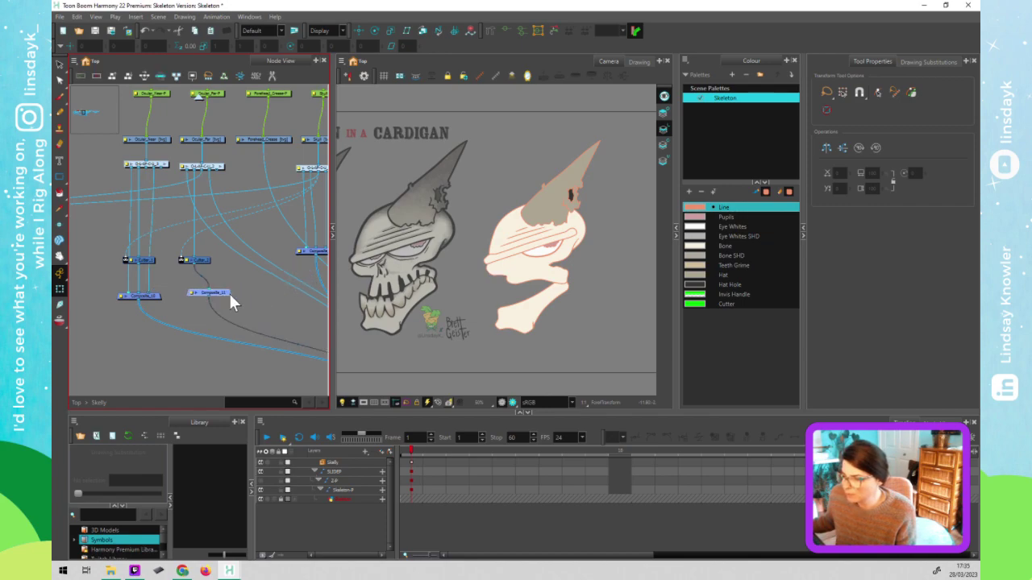
click(216, 300)
drag(223, 293, 206, 296)
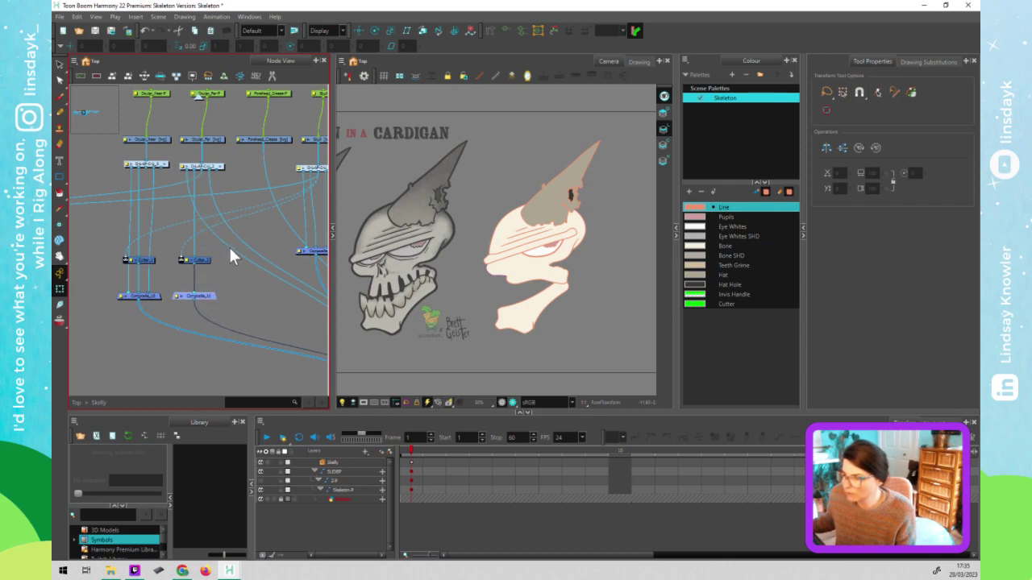
drag(231, 248, 186, 292)
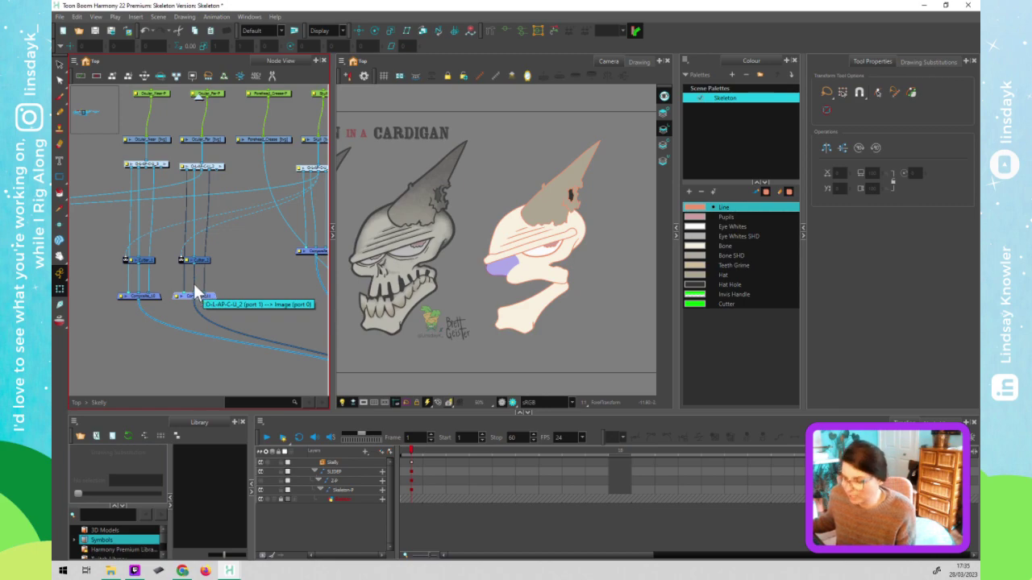
Paste three composites near the Top_JawBone group and move the two spare ones clear of its cutter
click(292, 279)
scroll(293, 279, down, 1)
scroll(293, 279, down, 2)
drag(143, 311, 247, 301)
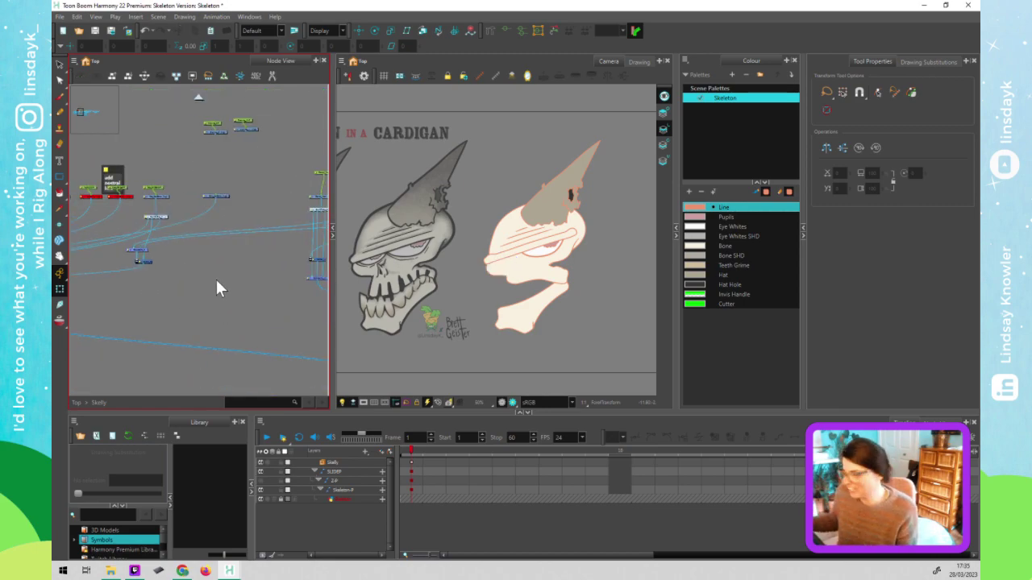
drag(182, 281, 292, 281)
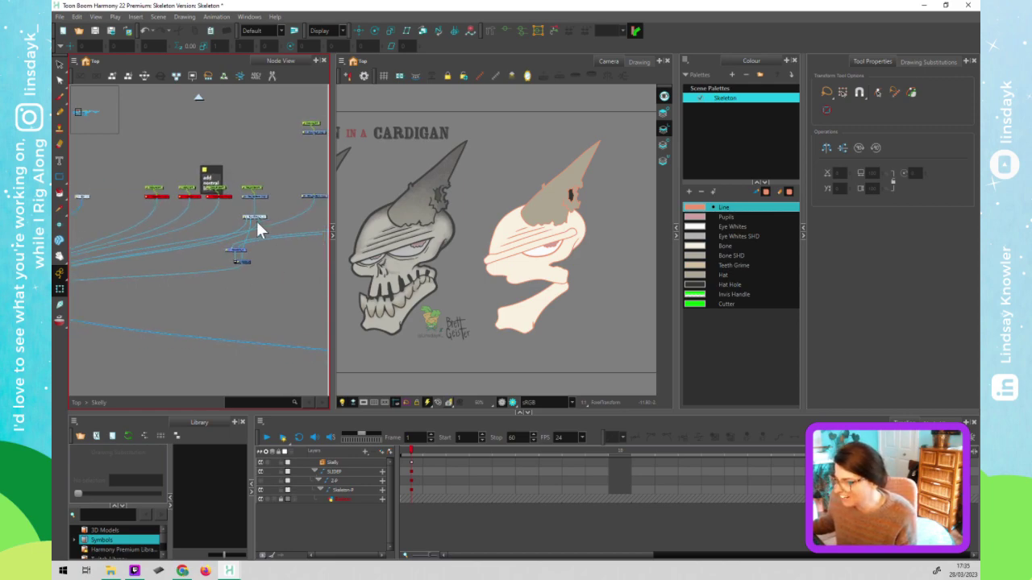
key(ctrl+v)
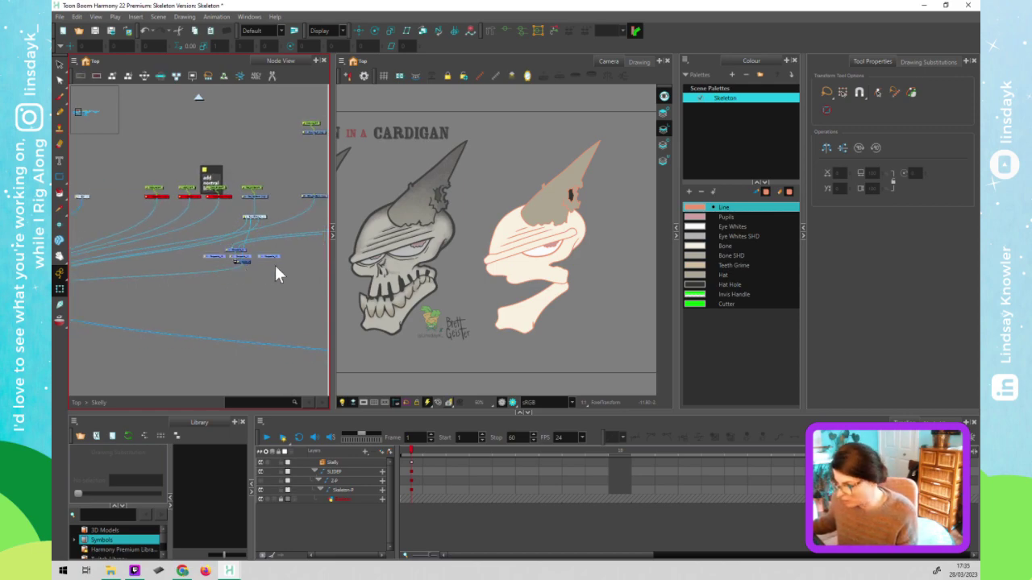
scroll(274, 258, up, 4)
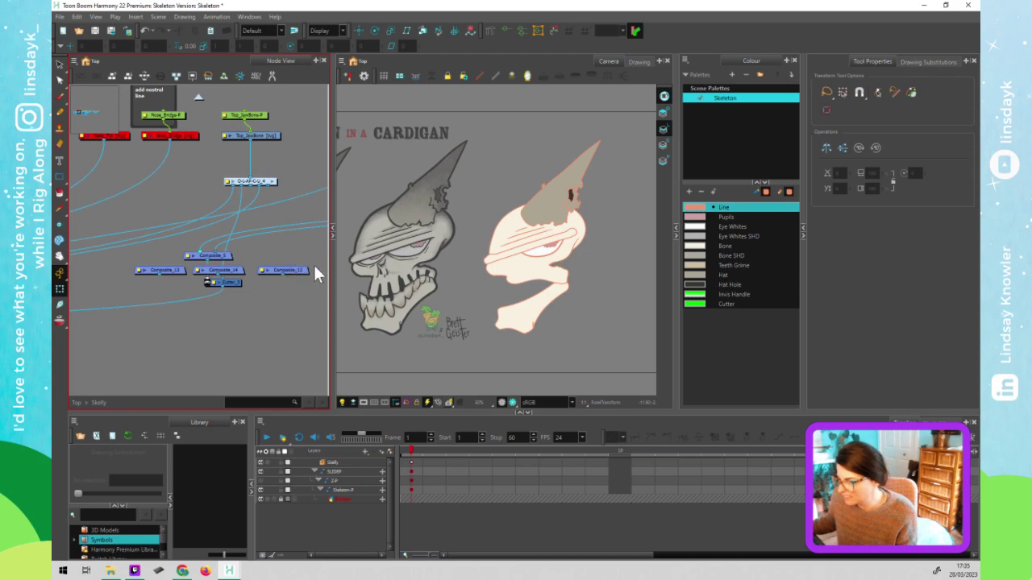
drag(235, 273, 285, 348)
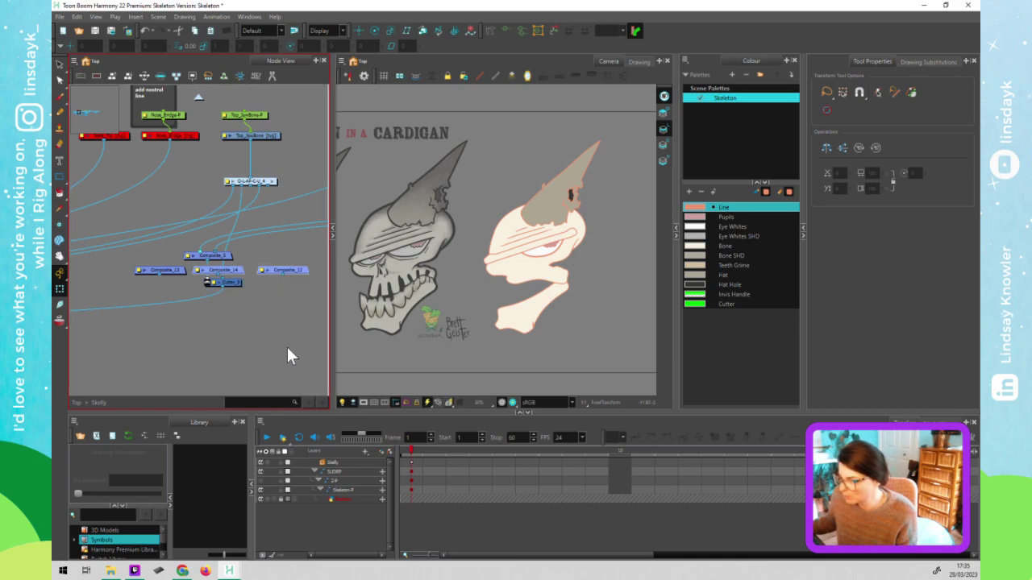
Place a composite below the Top_JawBone cutter and route the group's outputs and cutter through it
drag(174, 269, 245, 322)
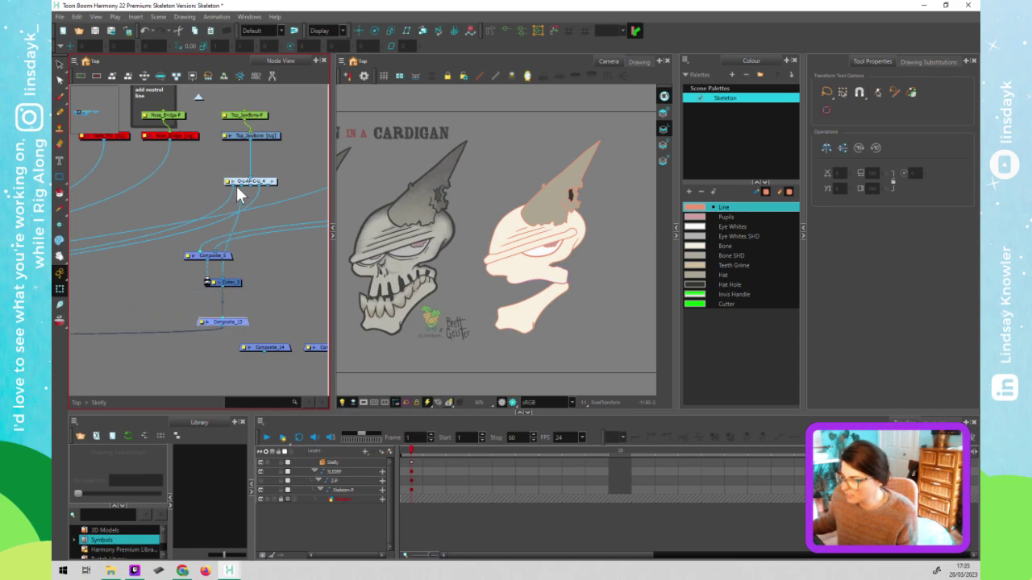
drag(230, 199, 206, 318)
drag(259, 186, 242, 325)
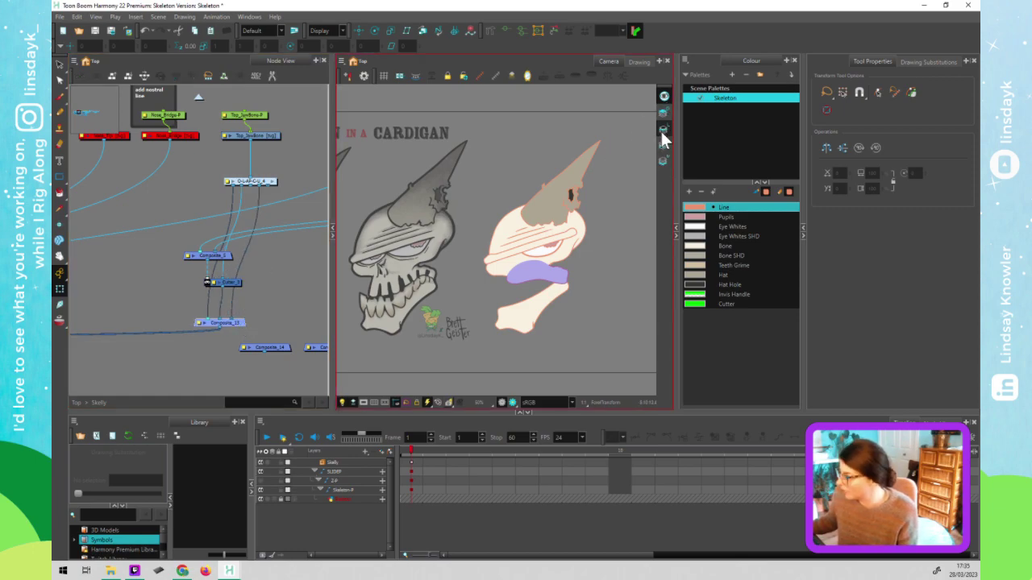
click(258, 276)
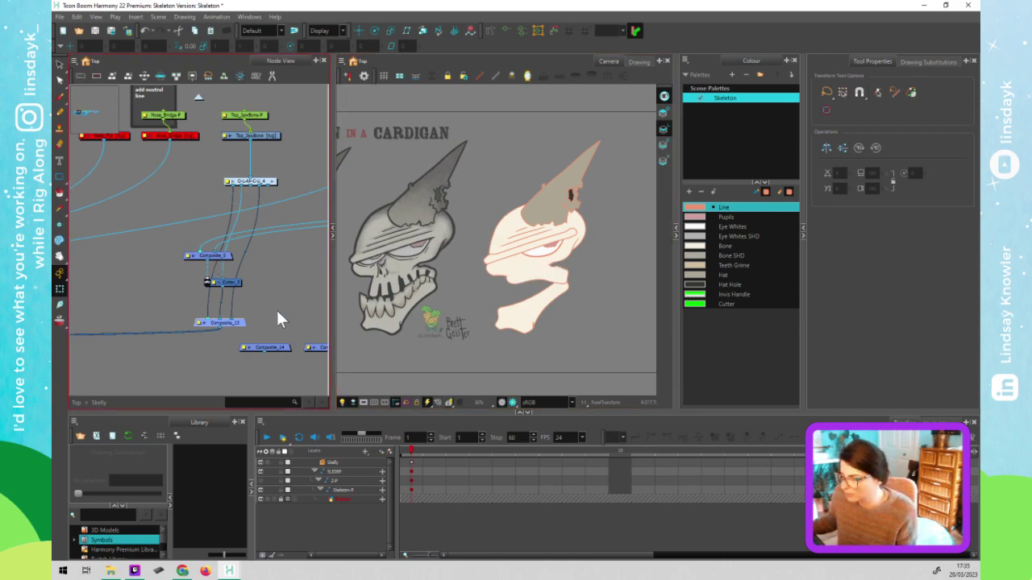
Bring the two spare composites to the brow bone group and route that group's outputs through one of them into the composite below
scroll(279, 314, down, 2)
scroll(263, 311, down, 1)
drag(135, 309, 168, 258)
drag(302, 284, 211, 279)
drag(193, 301, 246, 270)
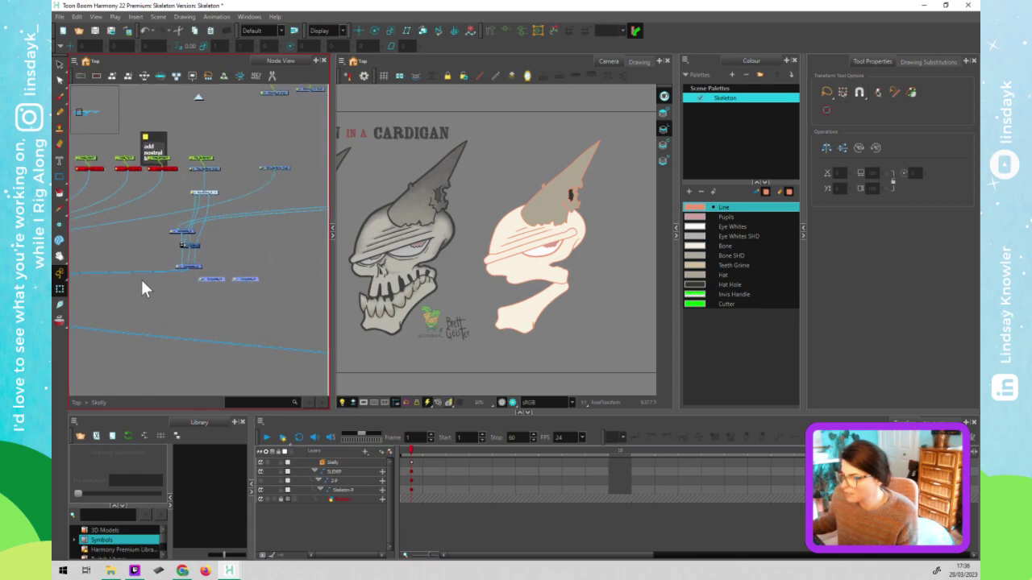
drag(134, 289, 169, 283)
drag(190, 273, 120, 246)
click(203, 284)
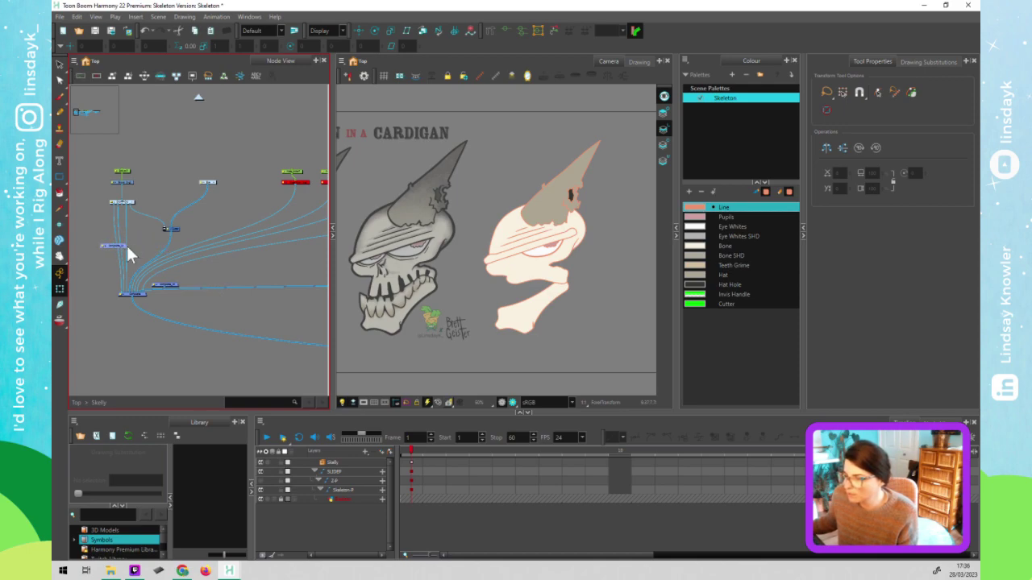
click(120, 234)
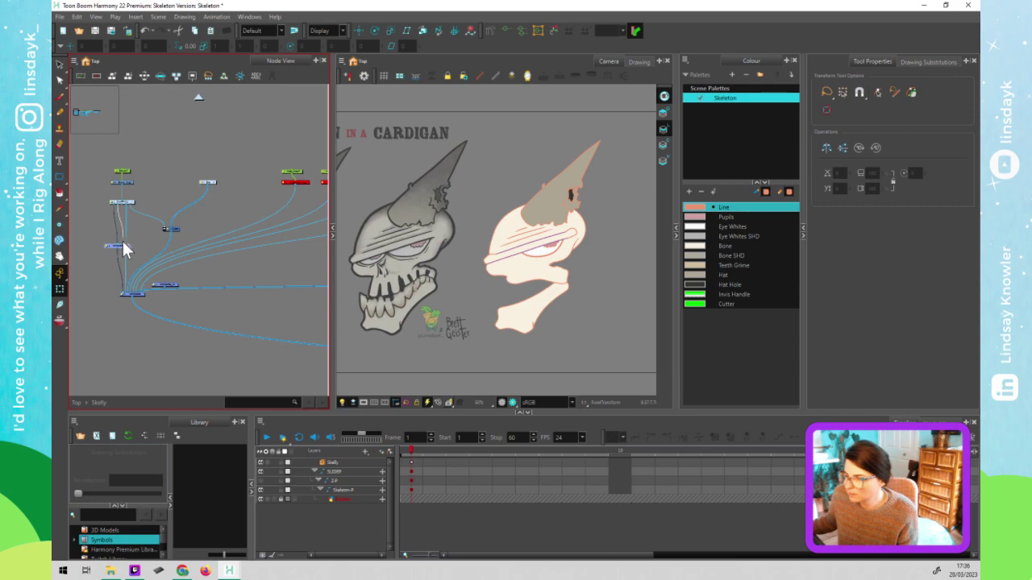
click(126, 235)
click(161, 285)
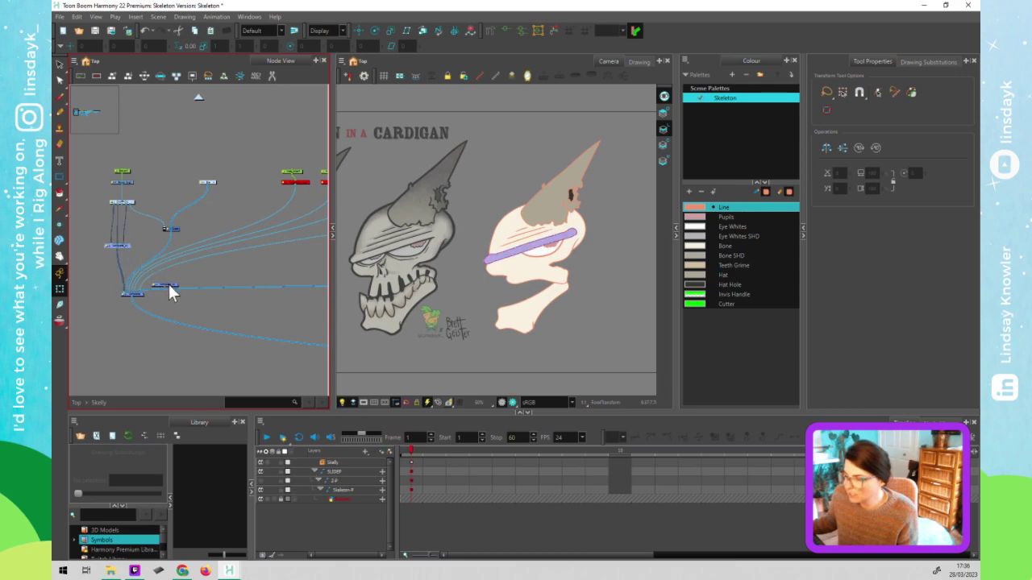
click(169, 287)
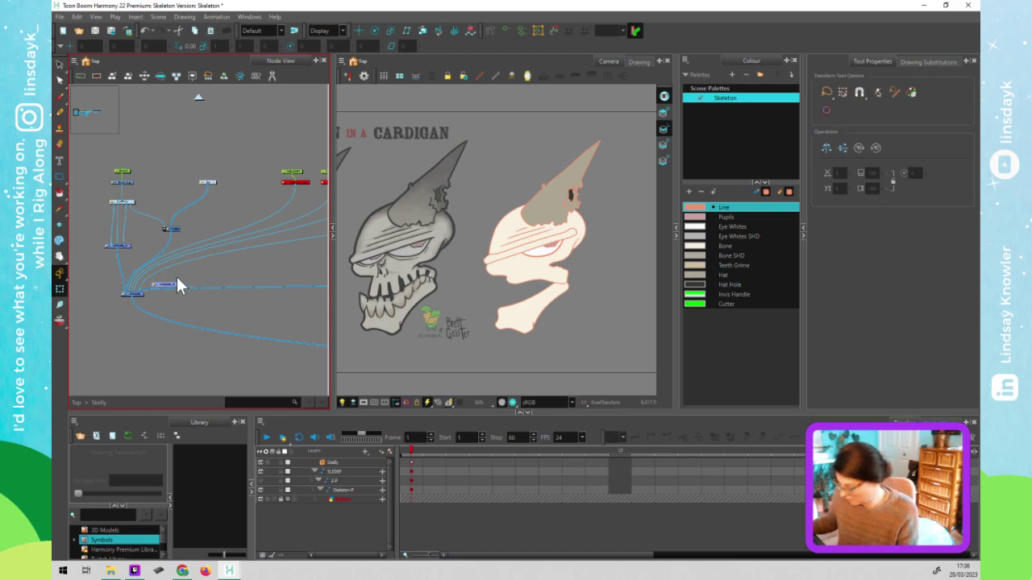
Lower the head's main composite to make room for its cables, and line up the final composite and output beneath it
scroll(195, 266, down, 2)
scroll(220, 269, down, 2)
drag(215, 260, 142, 253)
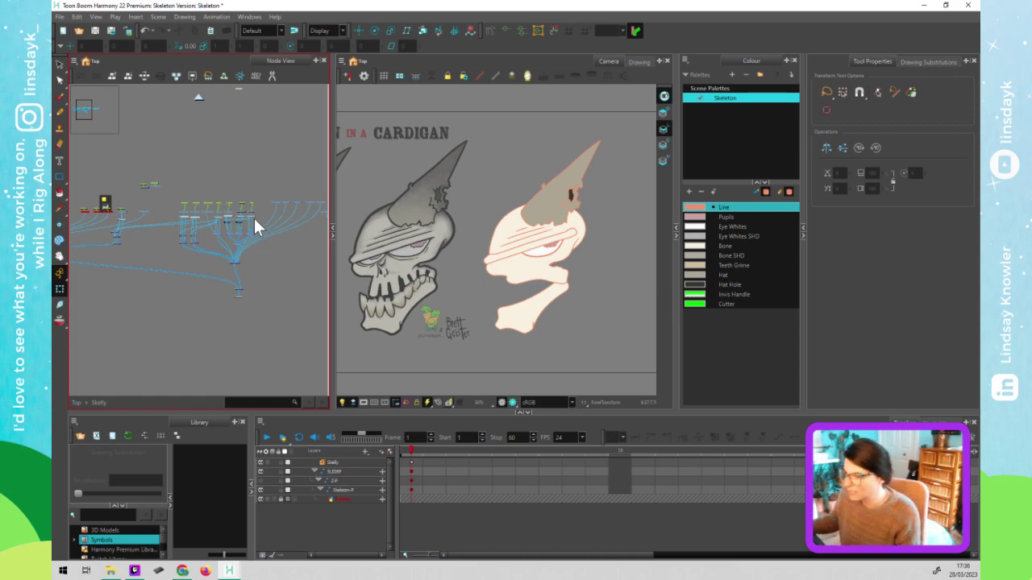
click(239, 259)
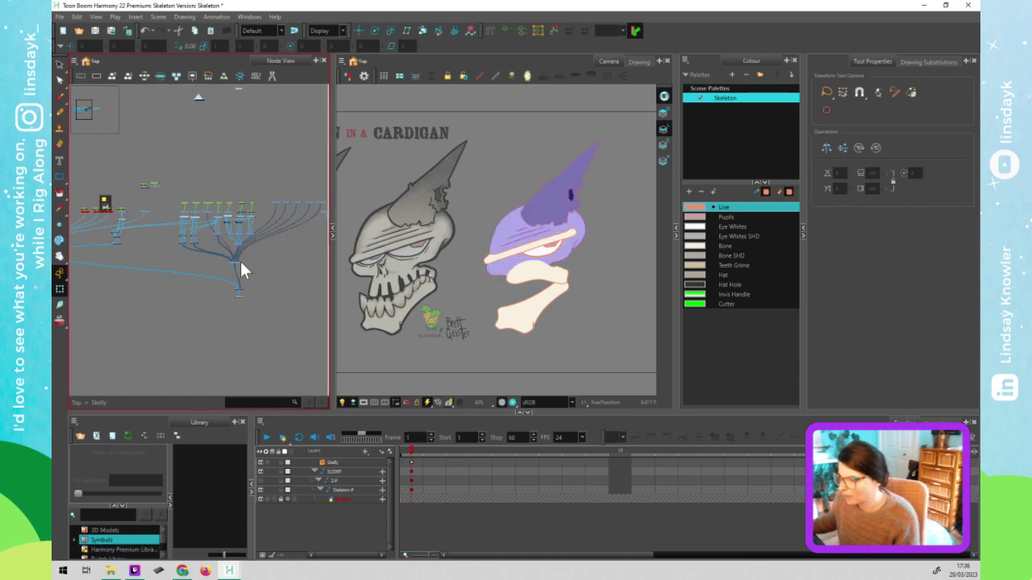
scroll(235, 262, up, 5)
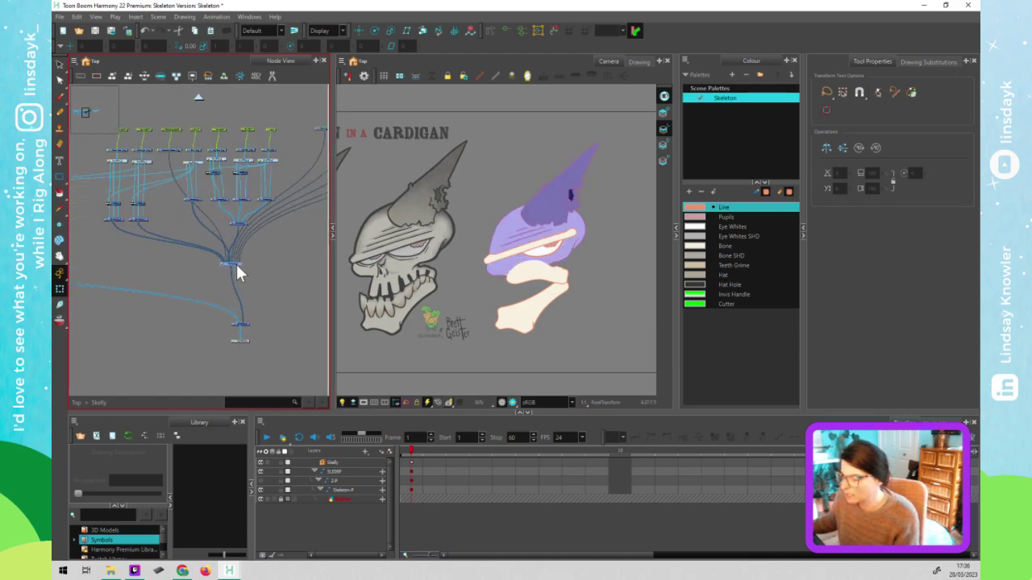
drag(235, 262, 278, 295)
click(245, 343)
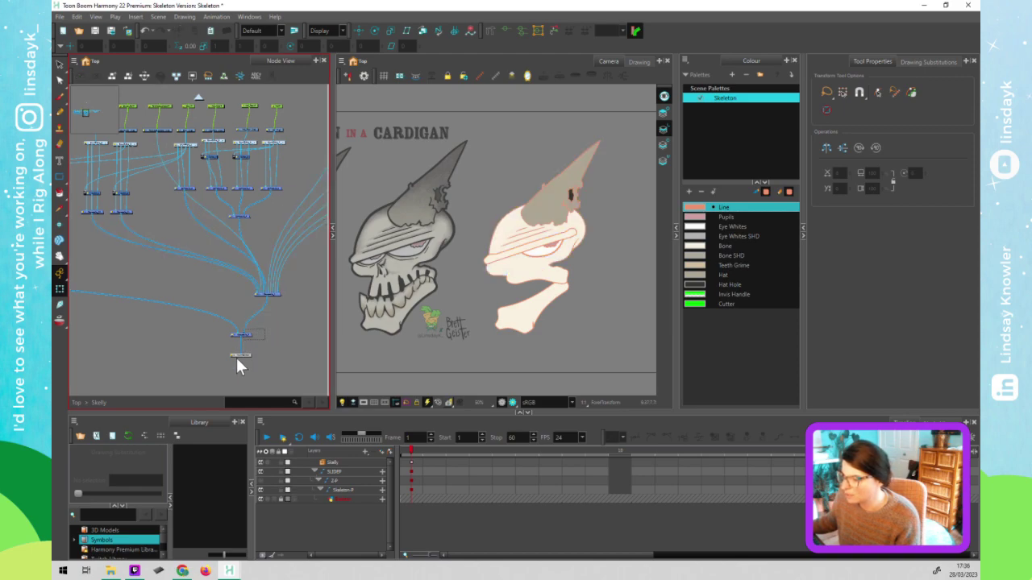
click(246, 335)
drag(247, 345, 270, 340)
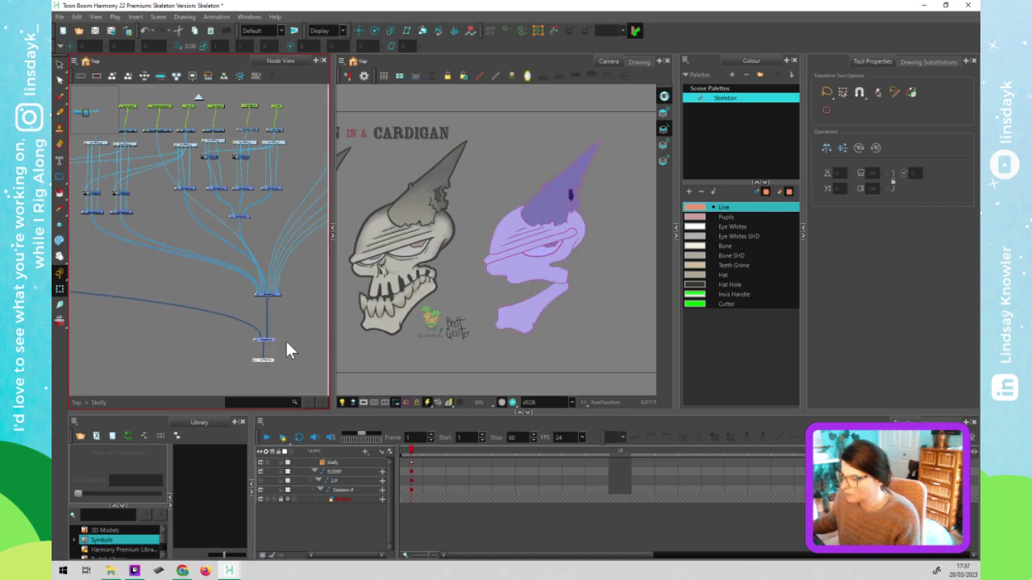
click(287, 342)
Enable the disabled nose nodes: Nose_Hole, Nose_Tip and Nose_Bridge
scroll(290, 342, down, 3)
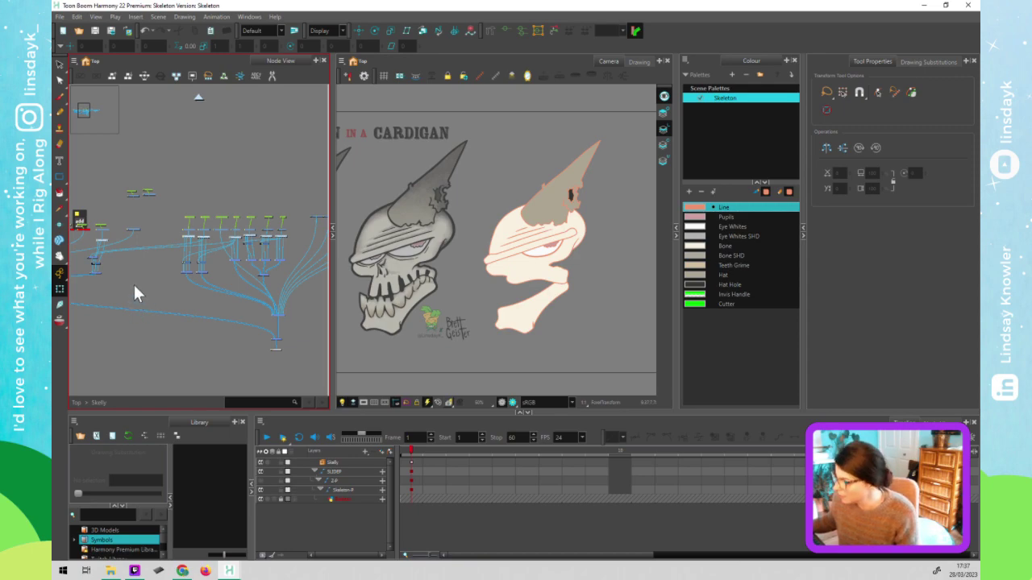
drag(139, 293, 277, 285)
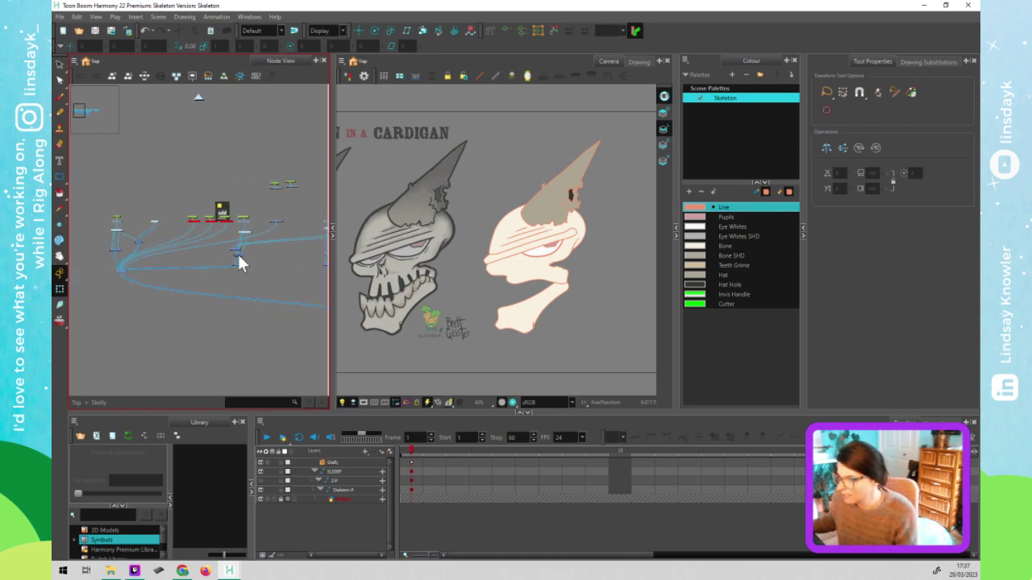
drag(182, 203, 248, 233)
click(227, 215)
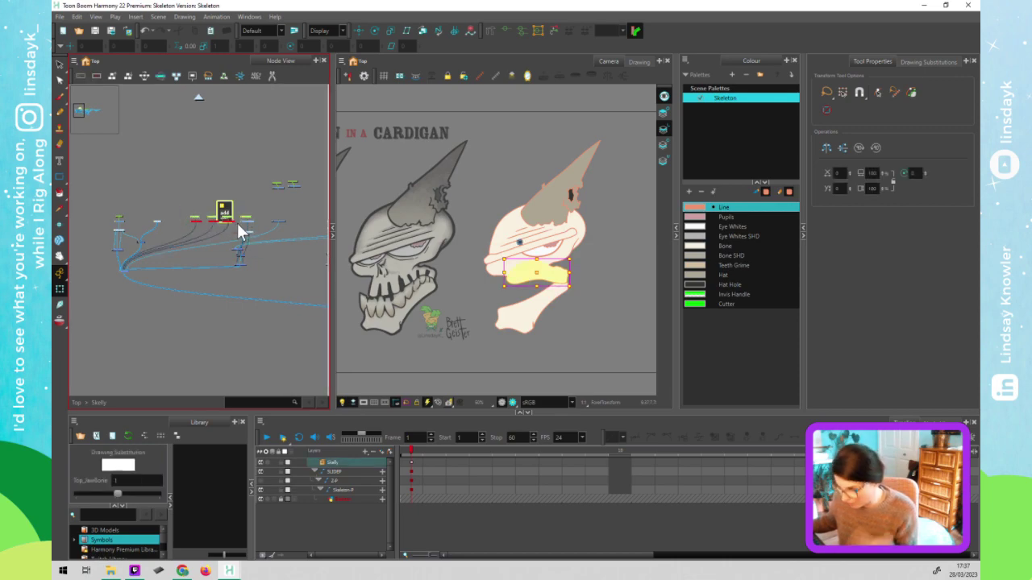
key(a)
click(214, 251)
scroll(241, 252, up, 3)
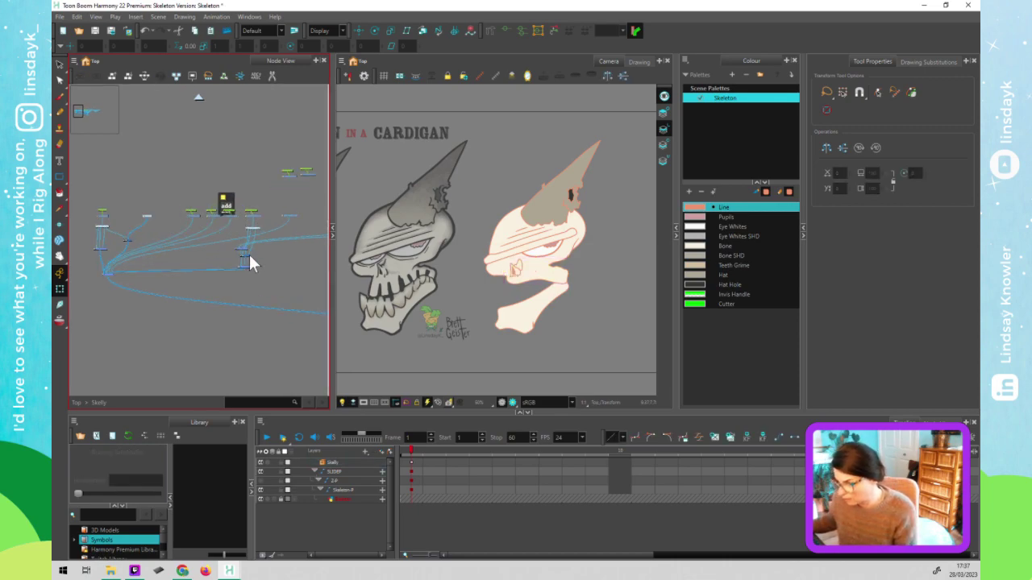
Paste copies of the composite below Nose_Bridge and Nose_Tip, and insert each into its drawing's connection
scroll(264, 273, up, 2)
click(232, 276)
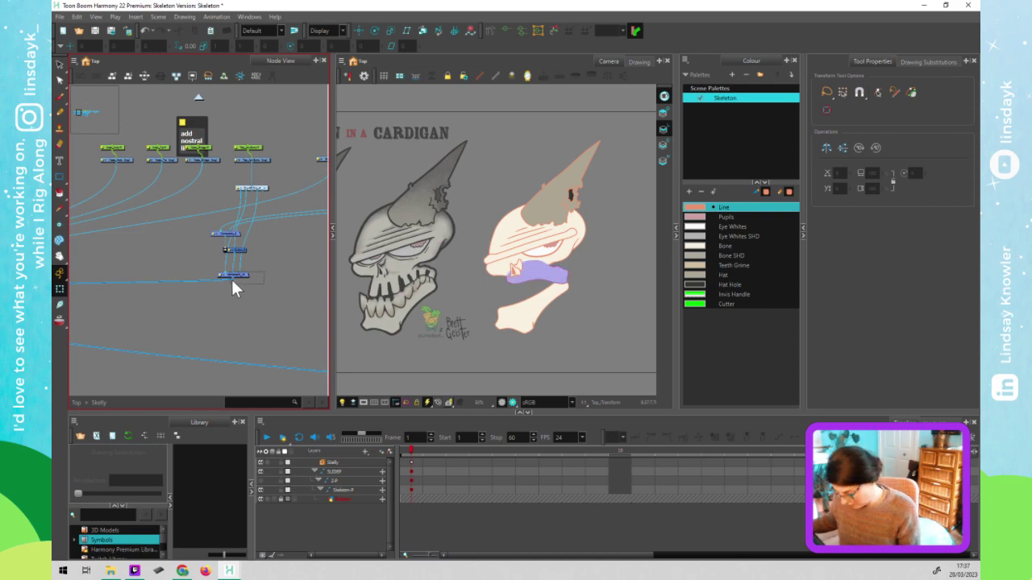
click(158, 249)
scroll(150, 234, up, 2)
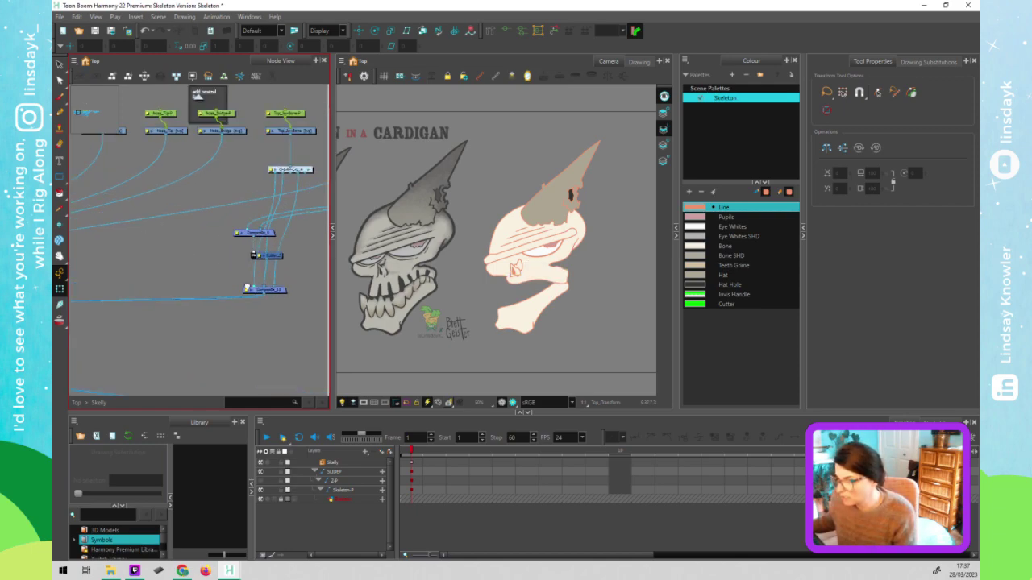
drag(132, 214, 228, 260)
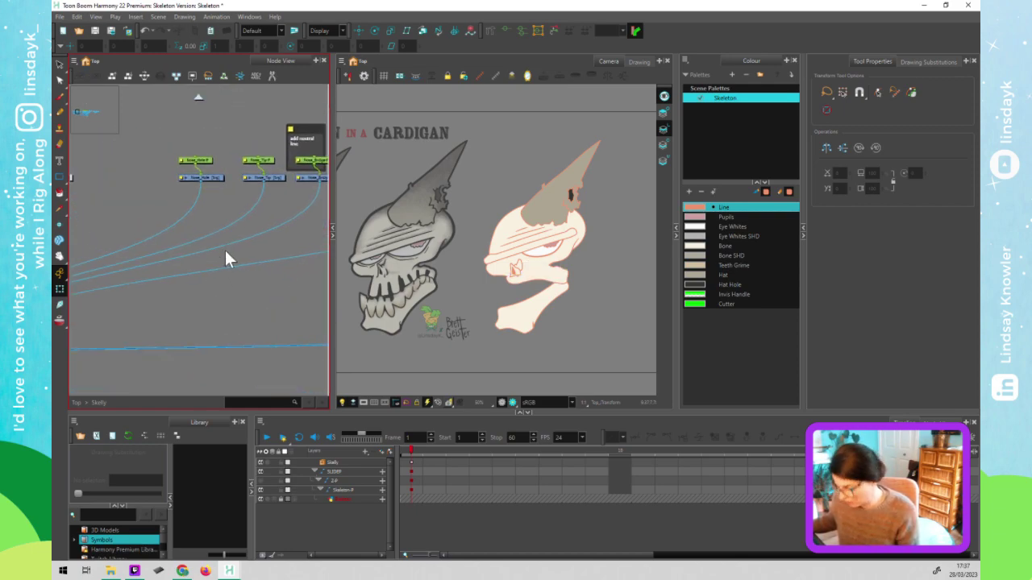
key(ctrl+v)
drag(256, 255, 322, 286)
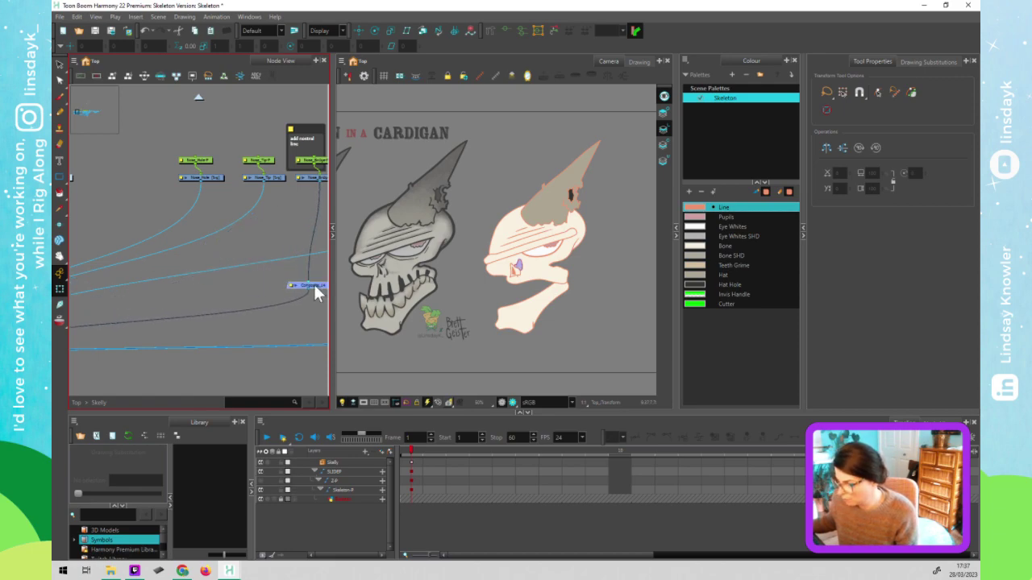
key(ctrl+v)
drag(250, 296, 173, 284)
Examine how the nose bridge, nose tip, top jaw and skull drawings overlap, comparing them with the reference artwork
scroll(502, 313, up, 2)
scroll(520, 264, up, 3)
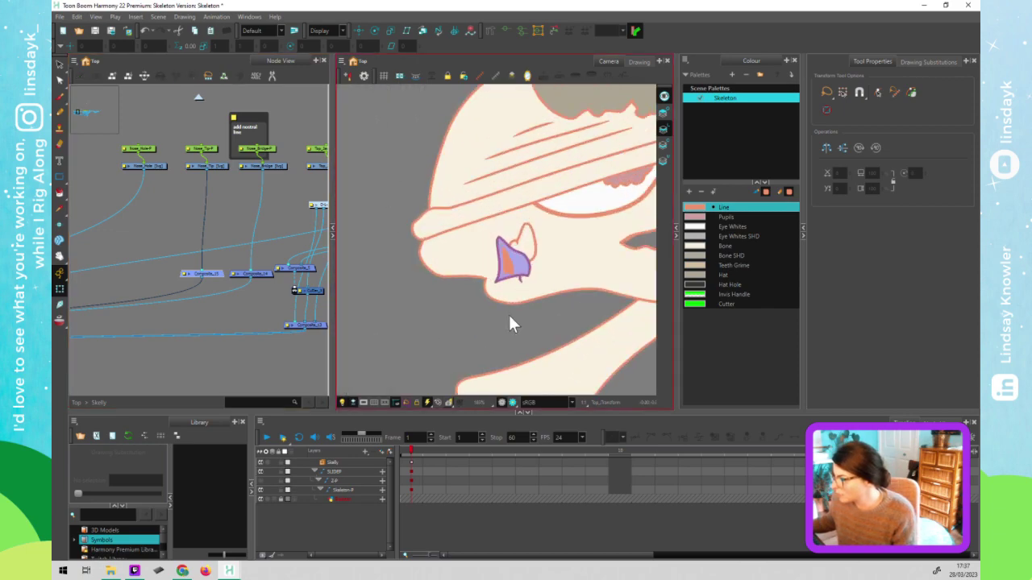
scroll(511, 286, down, 2)
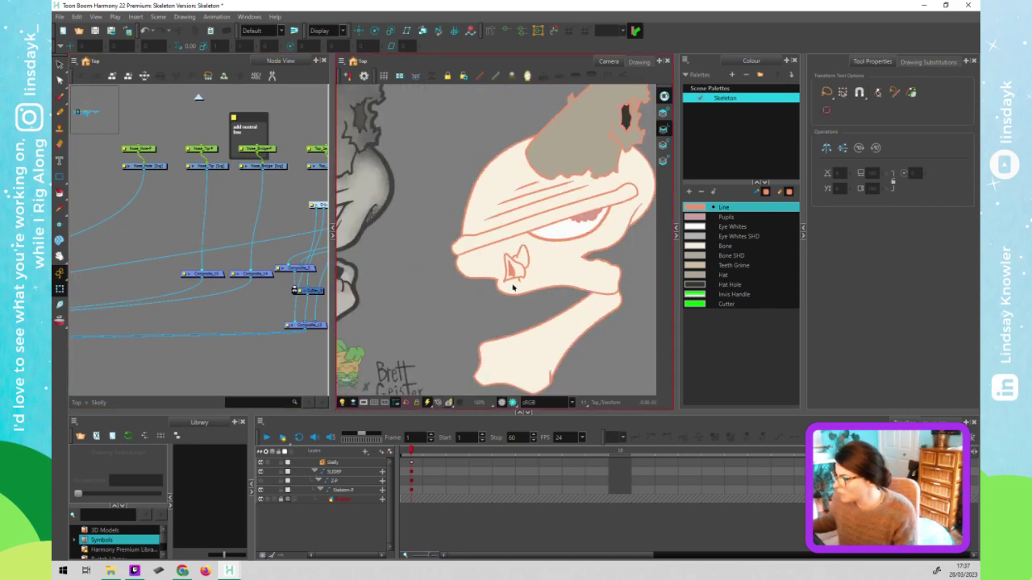
scroll(512, 287, down, 3)
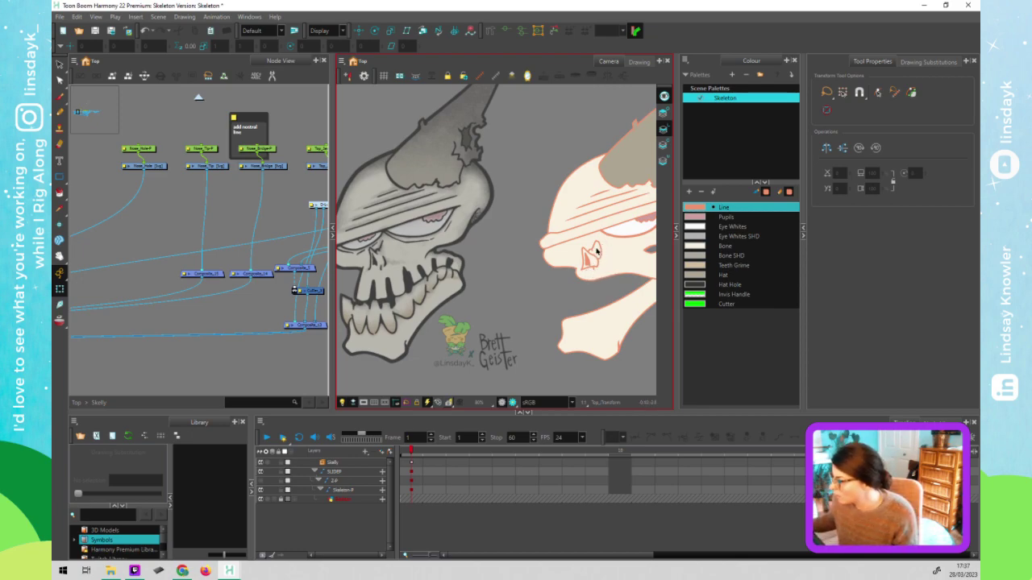
click(592, 257)
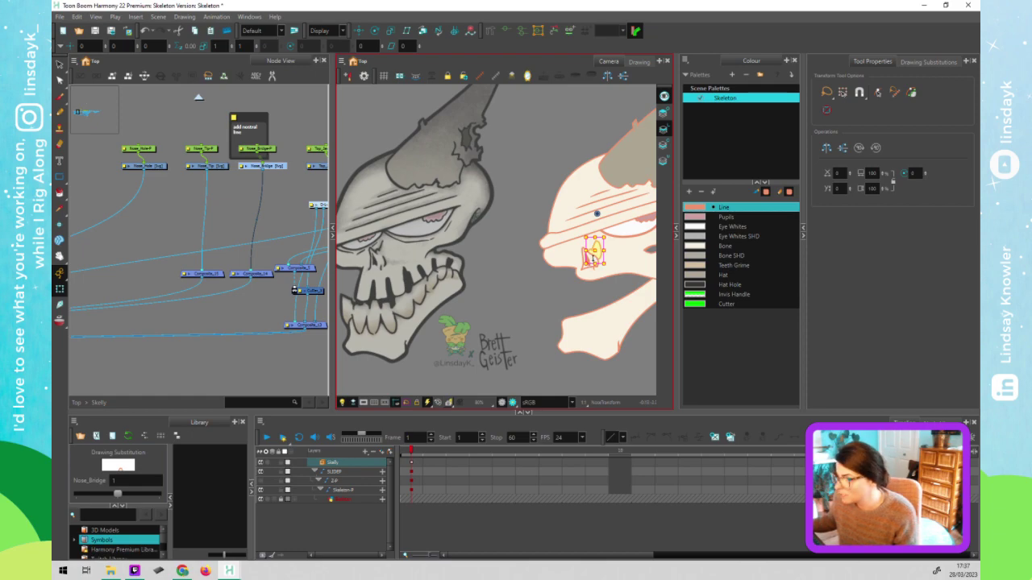
click(503, 266)
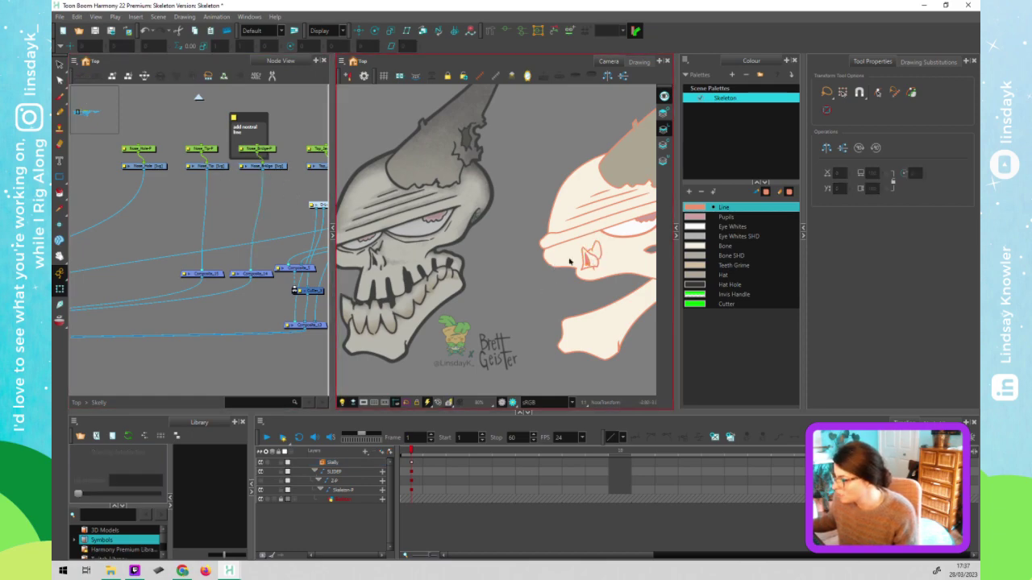
click(591, 263)
click(208, 170)
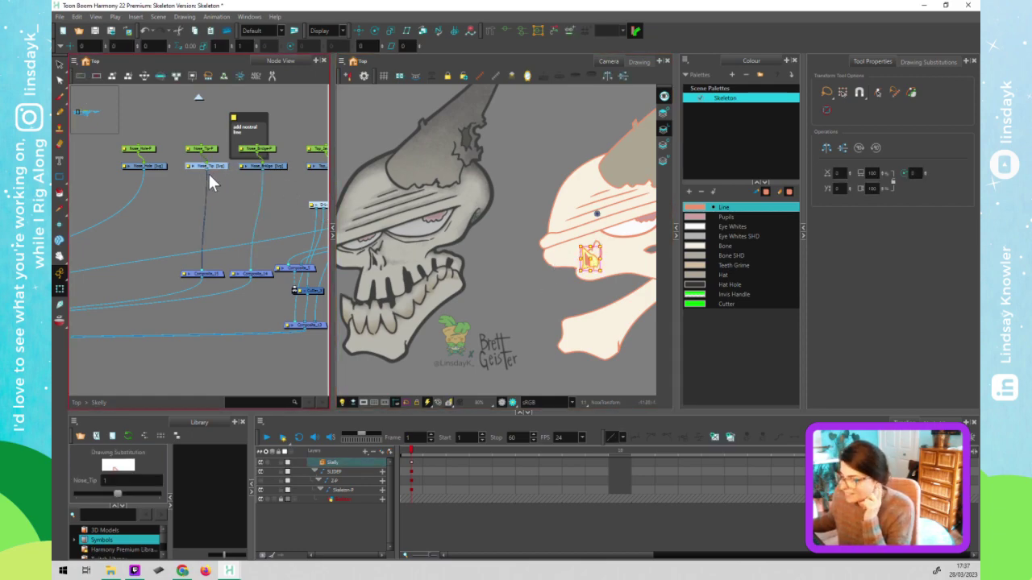
click(591, 256)
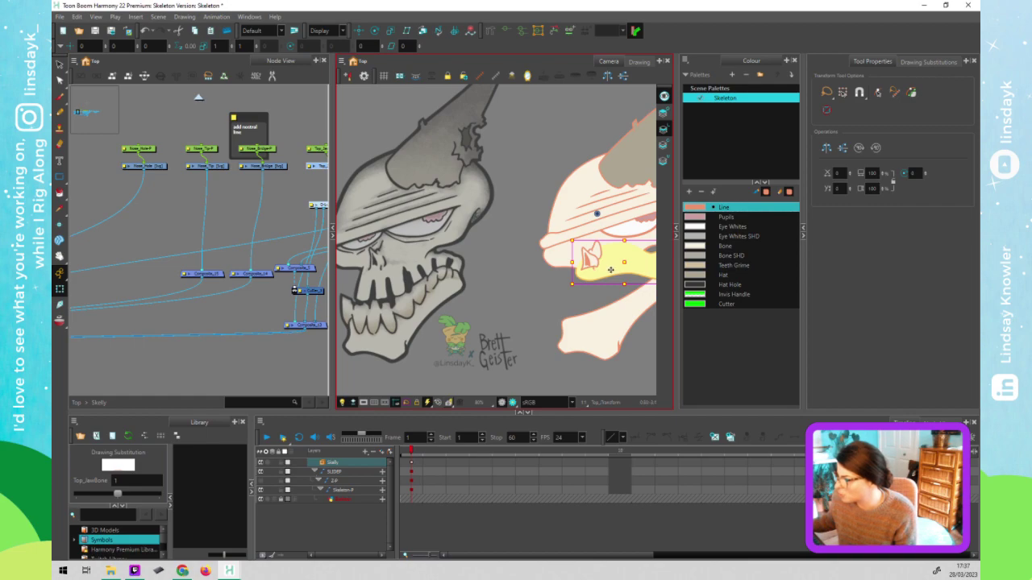
click(562, 256)
mouse_move(566, 256)
mouse_down()
mouse_move(644, 245)
mouse_move(609, 236)
mouse_move(584, 185)
mouse_move(579, 196)
mouse_move(624, 290)
mouse_up()
click(620, 241)
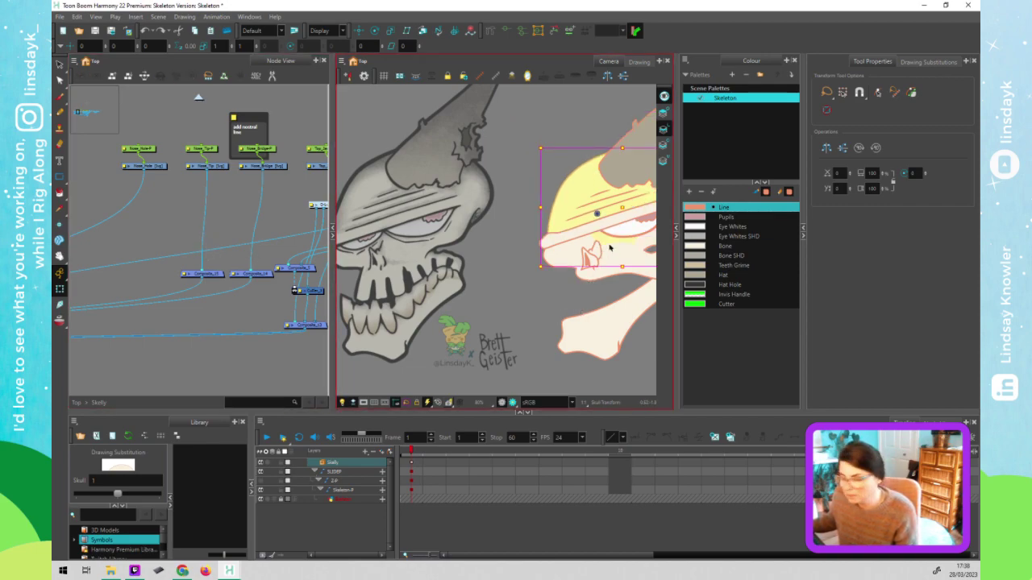
Duplicate the Top_JawBone output group below Nose_Tip and Nose_Bridge, and begin connecting the Nose_Bridge copy to its composite
click(210, 214)
drag(315, 226, 266, 212)
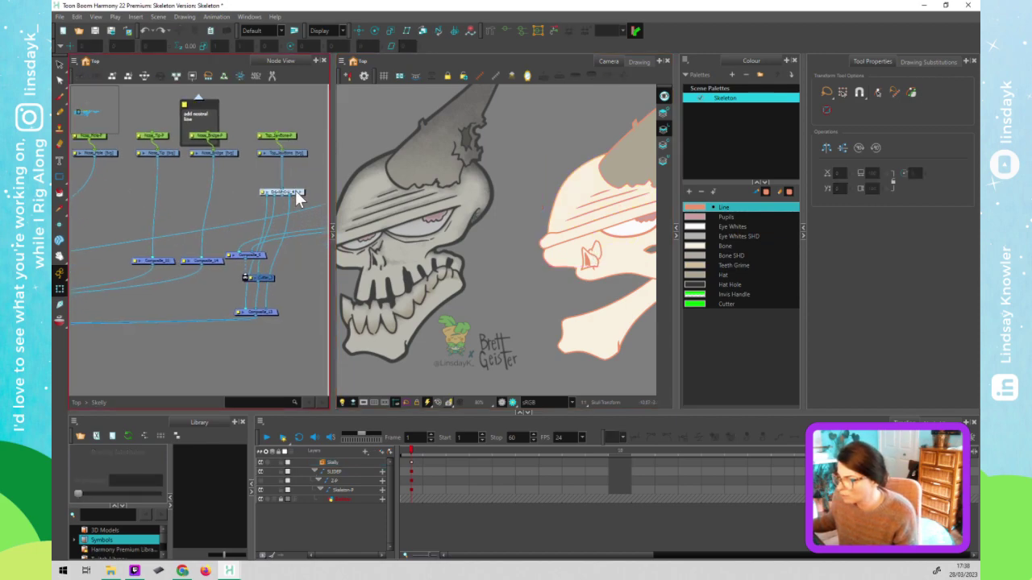
click(291, 193)
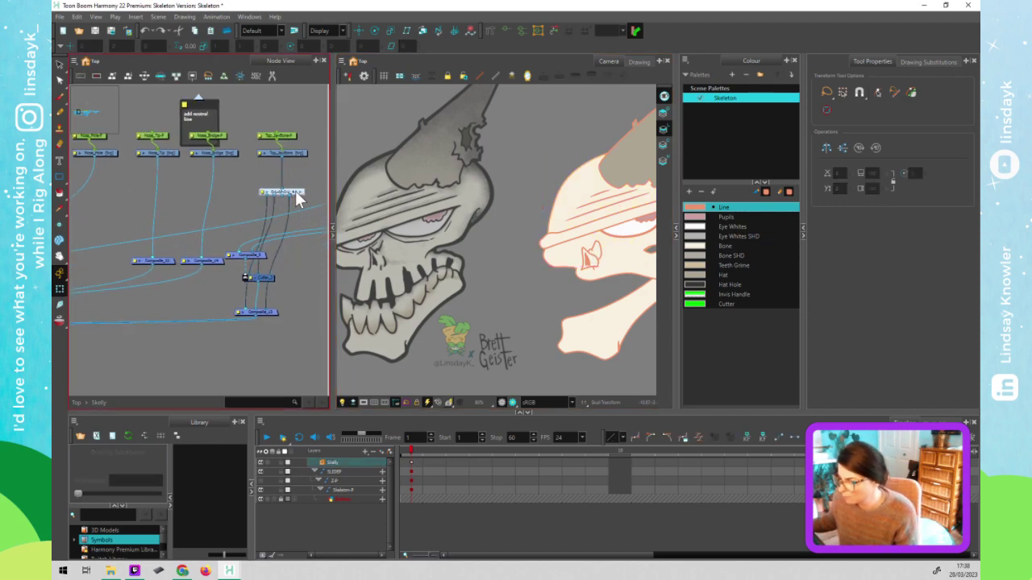
click(139, 171)
key(ctrl+v)
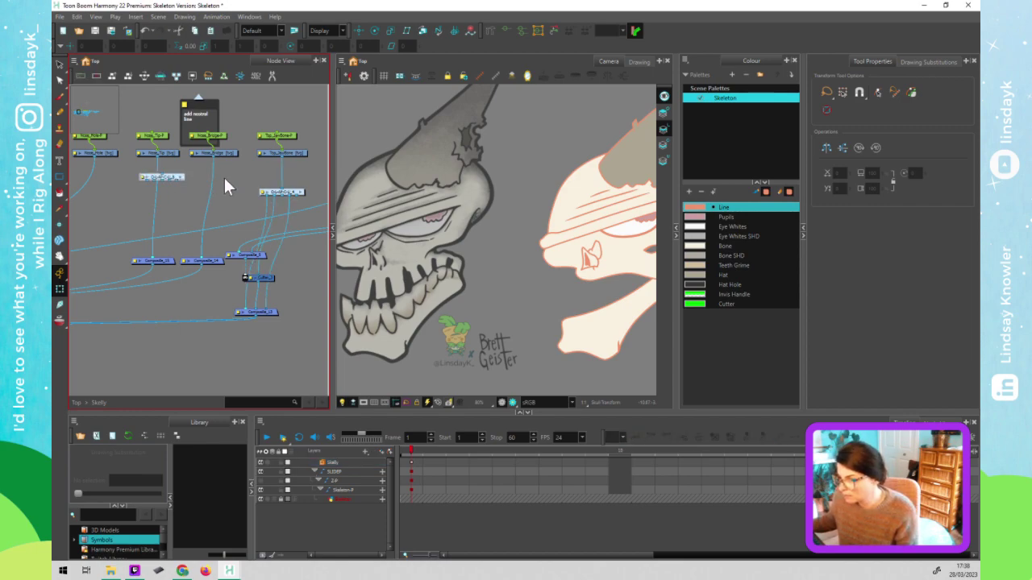
key(ctrl+v)
drag(174, 177, 166, 174)
drag(231, 175, 194, 260)
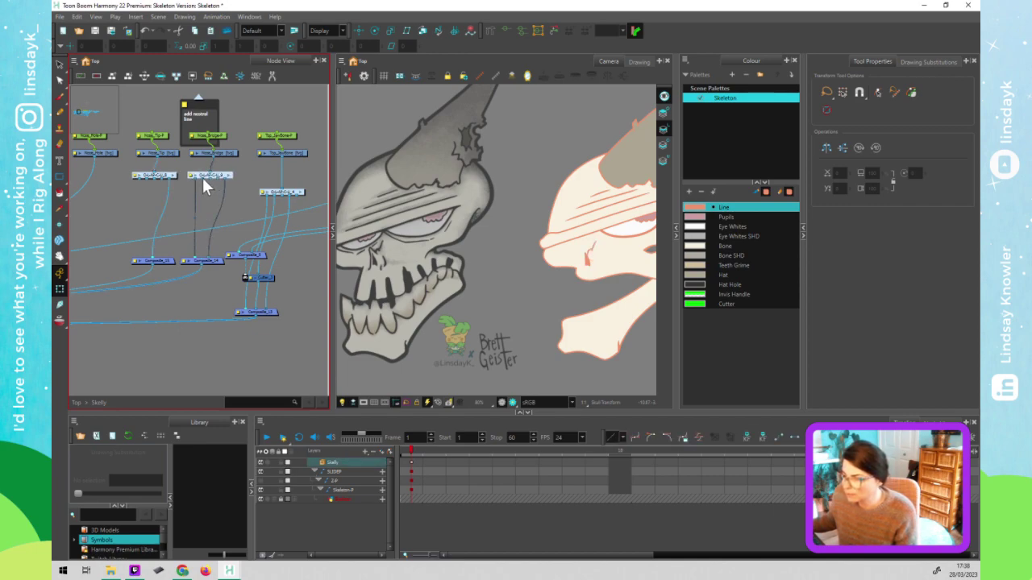
Route the remaining outputs of the Nose_Bridge and Nose_Tip groups into their own composites
drag(202, 178, 202, 259)
drag(217, 179, 222, 228)
drag(138, 181, 144, 261)
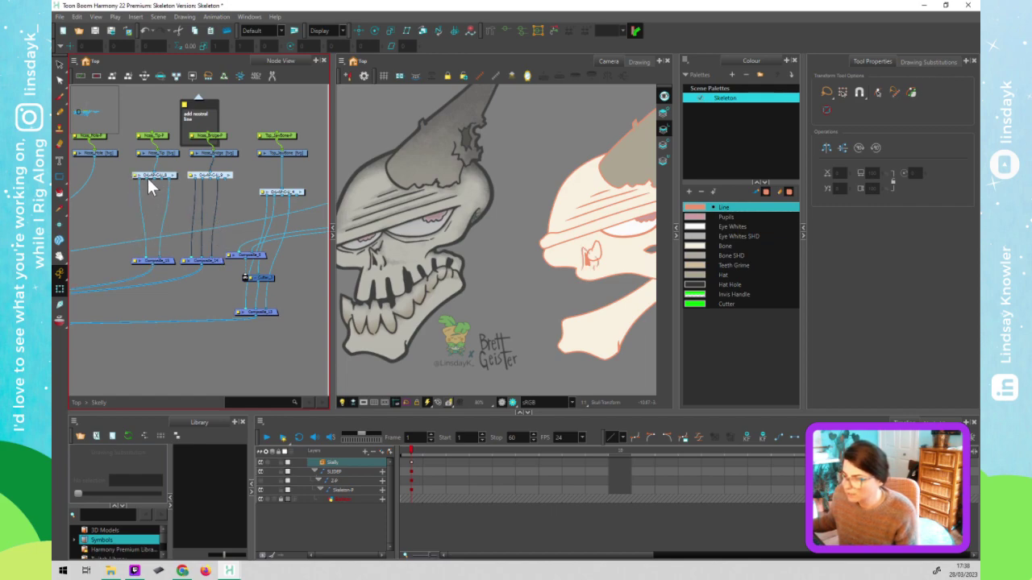
drag(144, 178, 151, 254)
drag(156, 254, 155, 252)
click(170, 245)
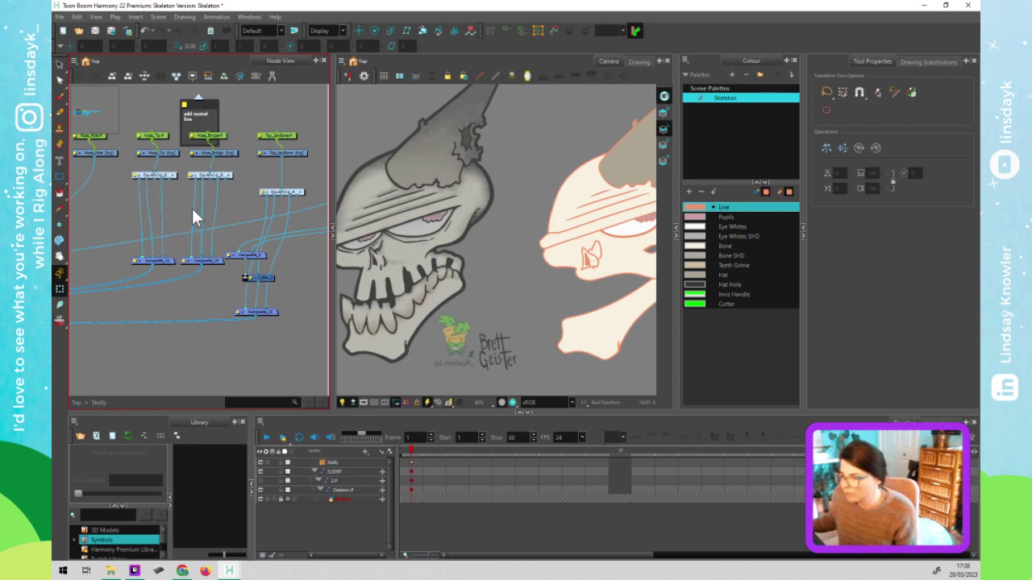
Shift the Top_JawBone composites and cutter for spacing, and lower the two nose composites level with the jaw's final composite
click(273, 312)
drag(294, 316, 296, 315)
drag(257, 250, 277, 258)
click(226, 283)
drag(156, 240, 220, 322)
drag(175, 368, 241, 332)
Lower the composite that collects the head pieces' cables to give them more room
scroll(240, 332, down, 3)
mouse_move(75, 369)
mouse_down()
mouse_move(155, 317)
mouse_move(157, 257)
mouse_move(160, 345)
mouse_up()
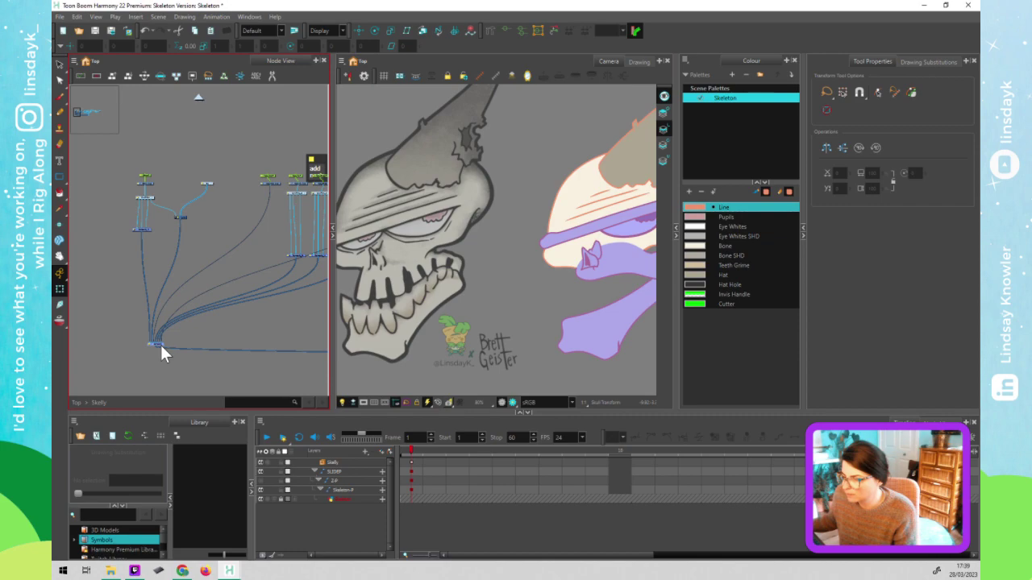
mouse_move(161, 342)
mouse_down()
mouse_move(229, 339)
mouse_move(200, 326)
mouse_move(159, 329)
mouse_up()
click(266, 320)
Copy the Top_JawBone's upper composite and cutter, and paste one set each for Nose_Bridge and Nose_Tip
scroll(228, 214, up, 3)
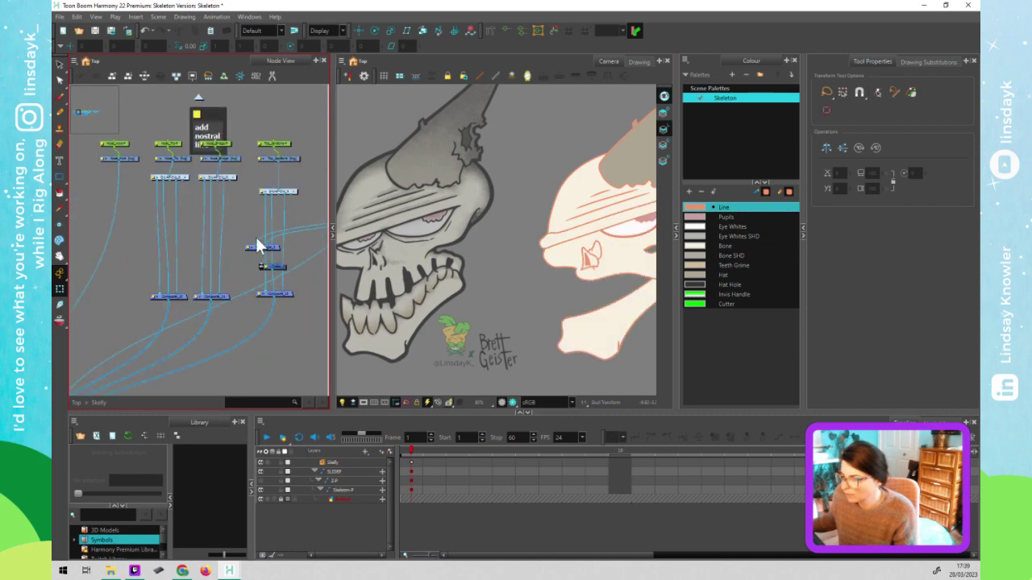
click(276, 269)
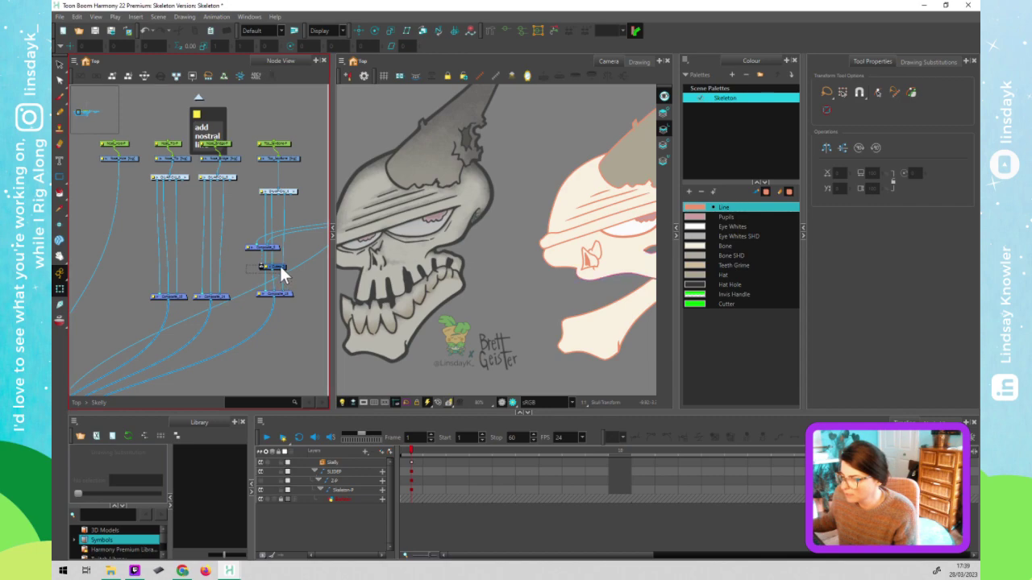
click(226, 160)
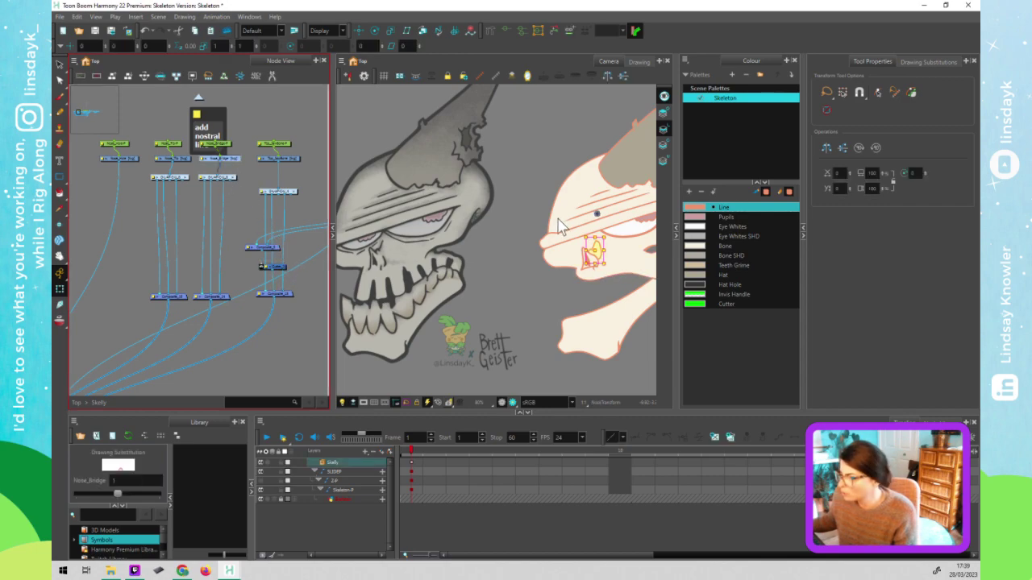
click(597, 240)
click(572, 251)
click(288, 270)
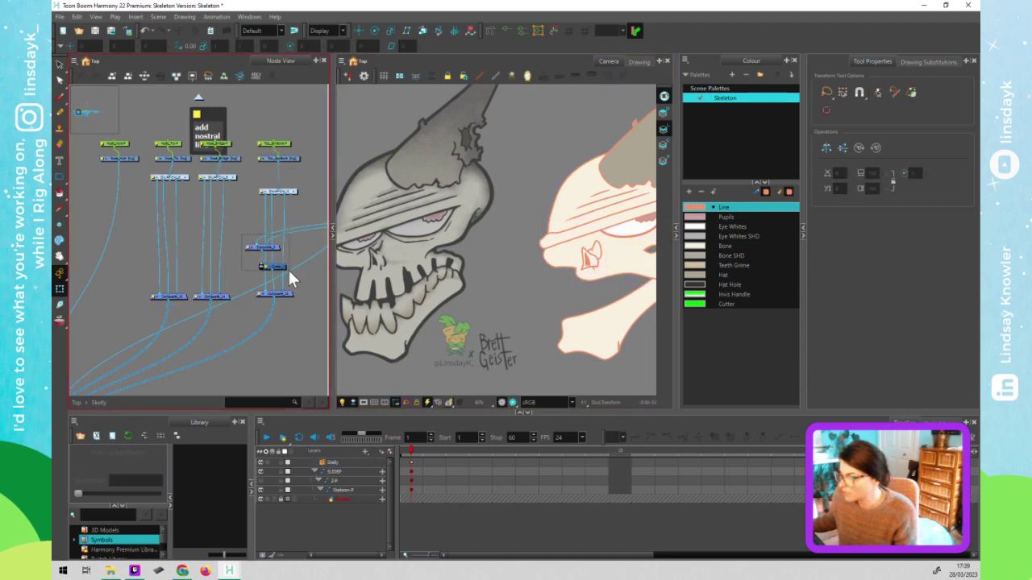
key(ctrl+v)
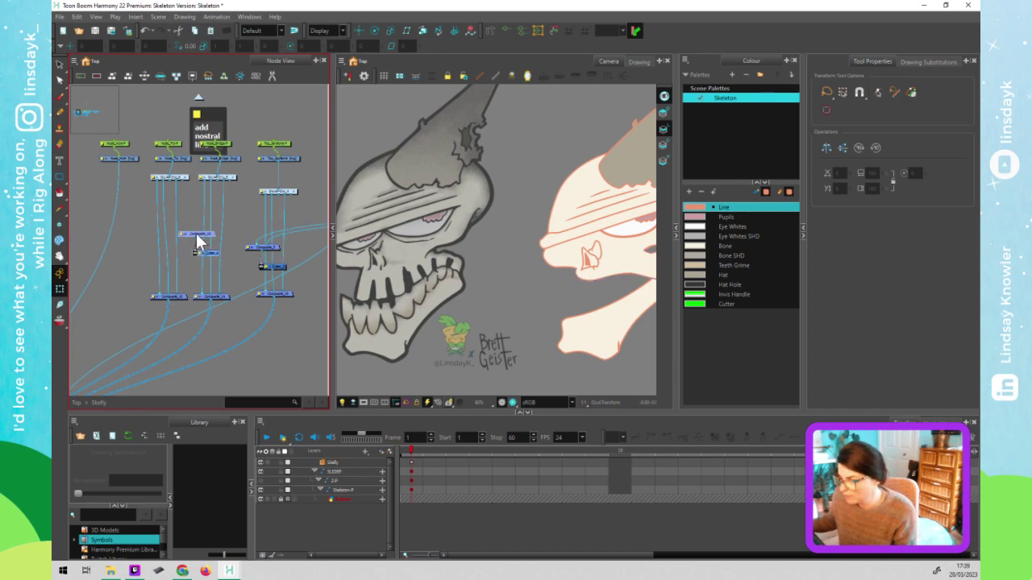
click(132, 237)
key(ctrl+v)
Insert the pasted cutters into the output cables of the Nose_Bridge and Nose_Tip groups
drag(161, 257, 222, 257)
click(230, 261)
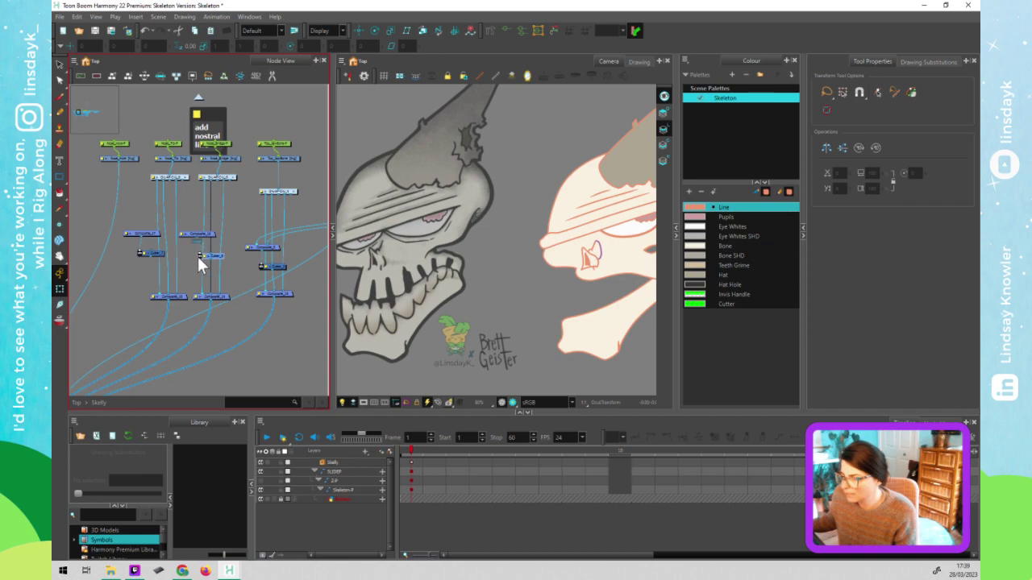
drag(158, 258, 160, 234)
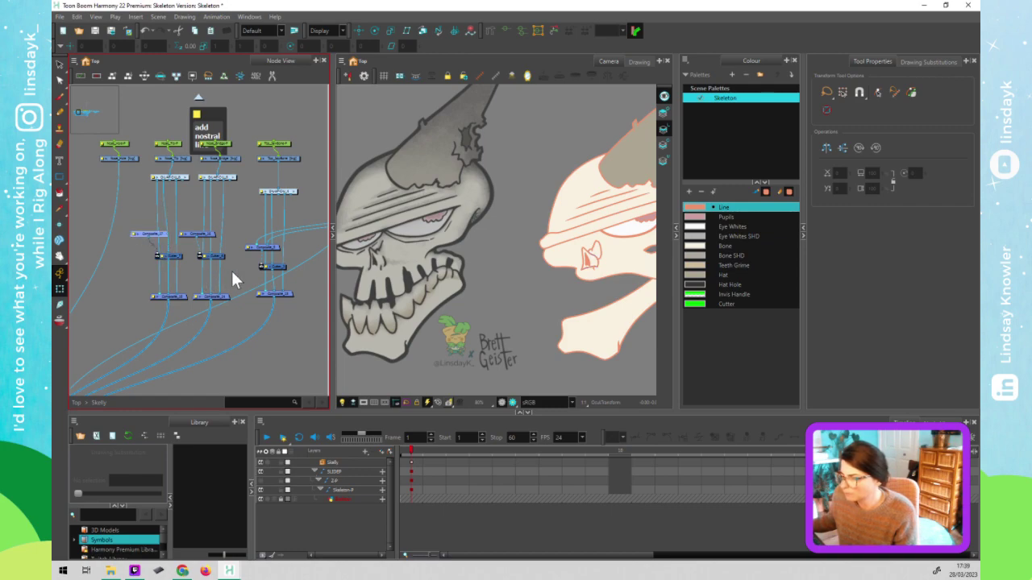
Move the two pasted matte composites for the nose cutters across to the Ocular_Far group
click(270, 267)
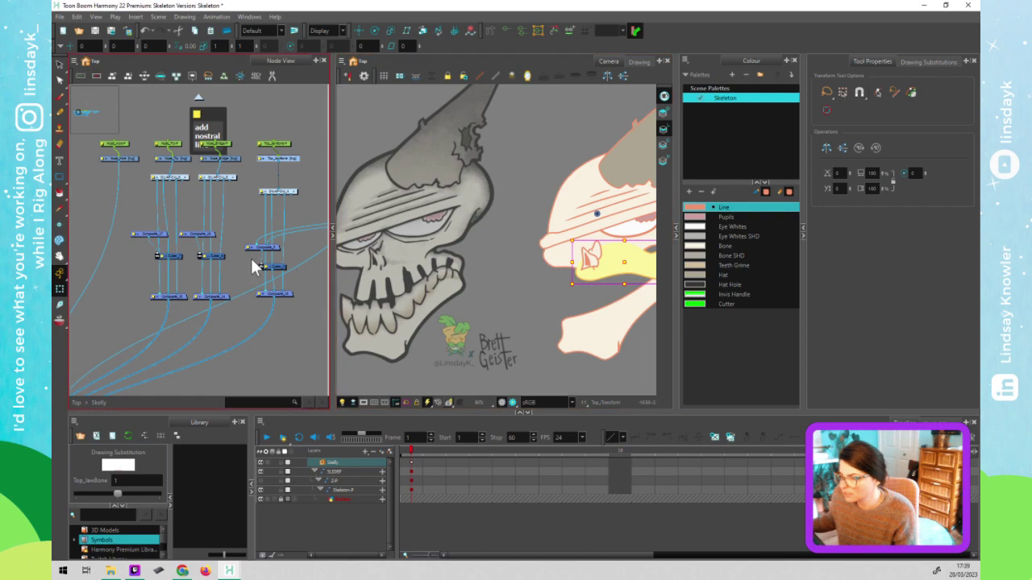
mouse_move(137, 220)
mouse_down()
mouse_move(191, 244)
mouse_move(287, 225)
mouse_move(149, 218)
mouse_up()
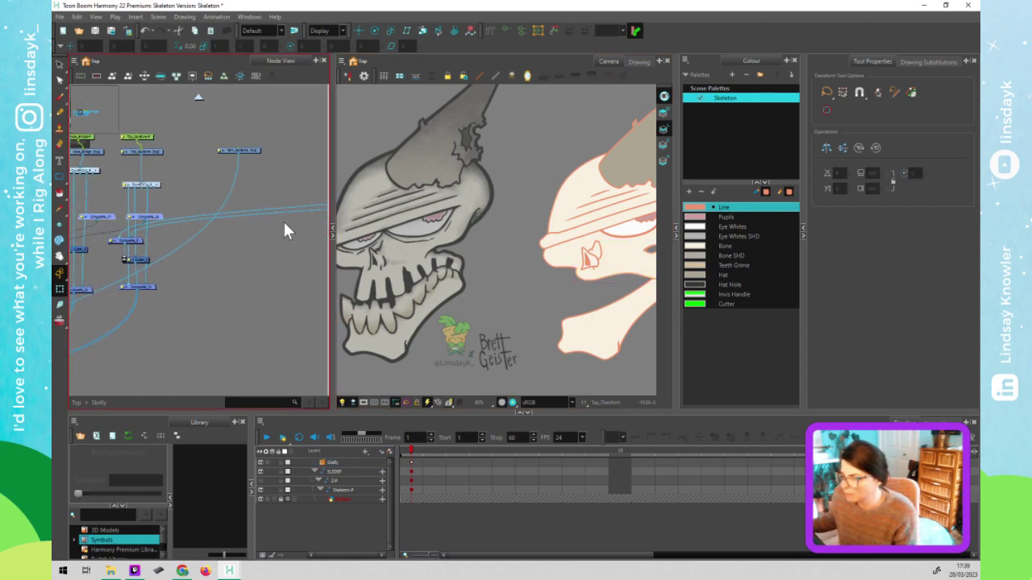
scroll(193, 226, up, 3)
drag(157, 228, 211, 257)
scroll(211, 258, left, 3)
Connect the Ocular_Far group's output to the nose cutters' matte composites
click(181, 158)
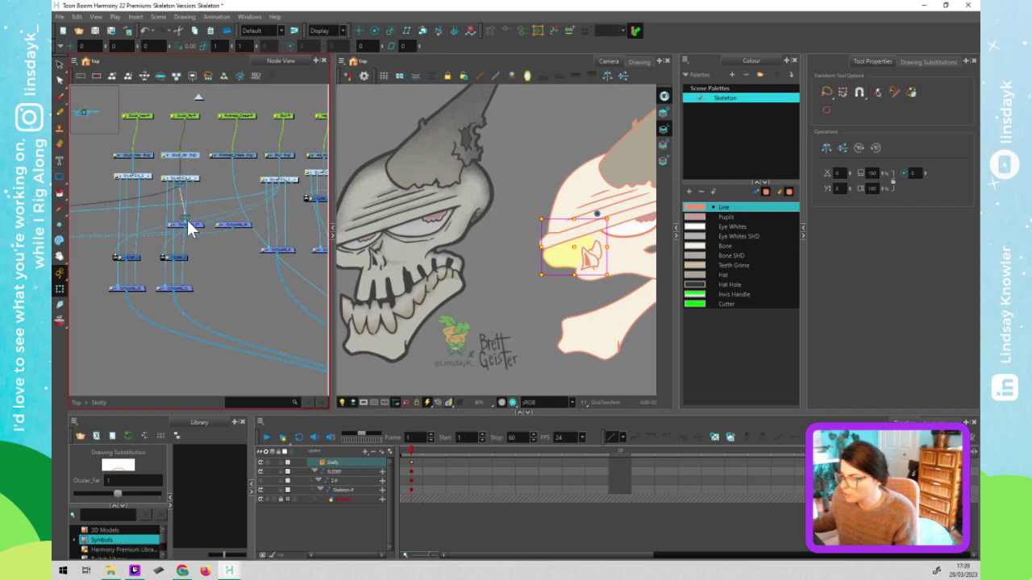
drag(179, 180, 232, 224)
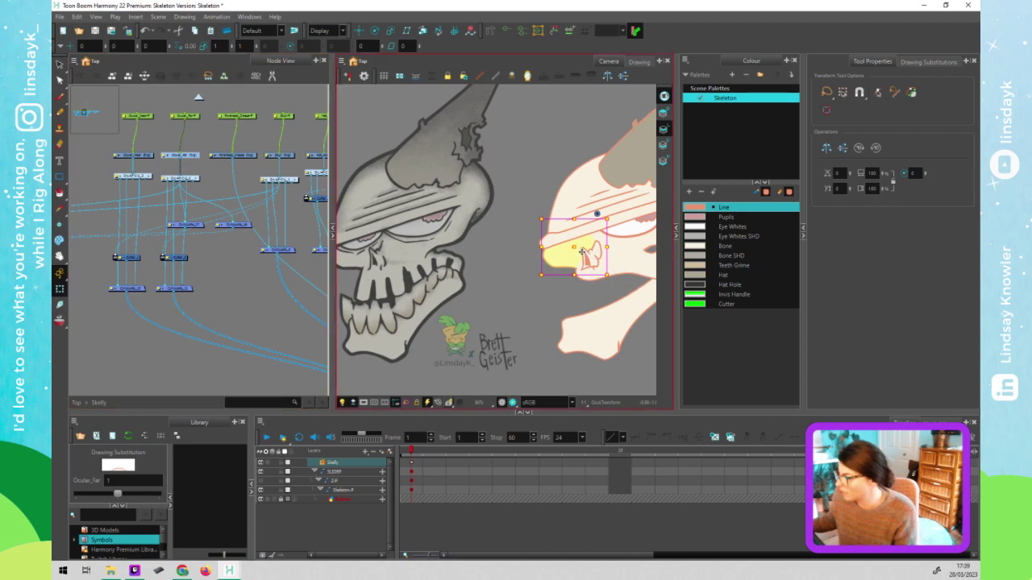
scroll(580, 246, up, 3)
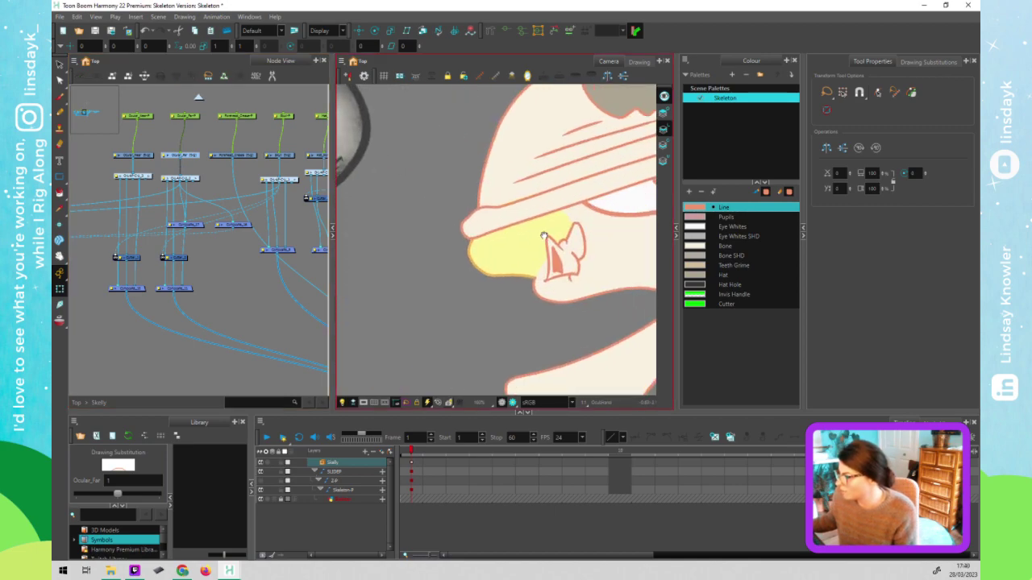
Connect the Skull group's output to the two matte composites of the nose cutters
click(543, 235)
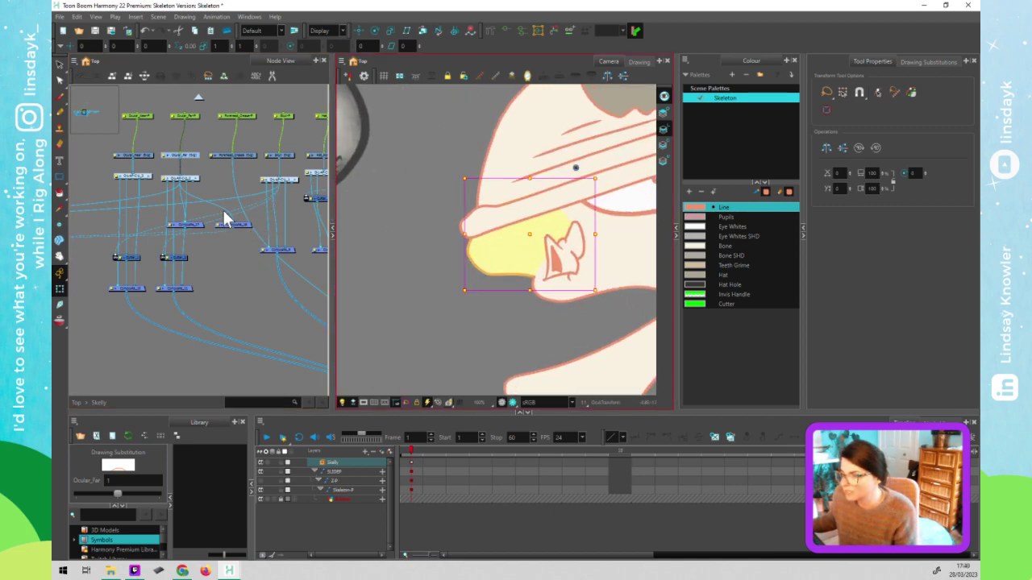
click(614, 267)
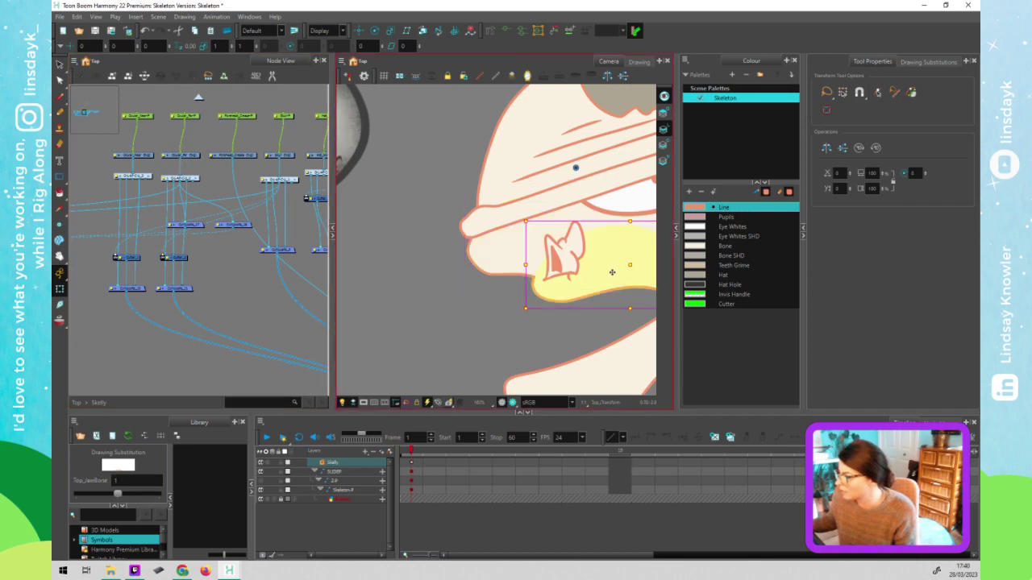
click(592, 214)
click(278, 190)
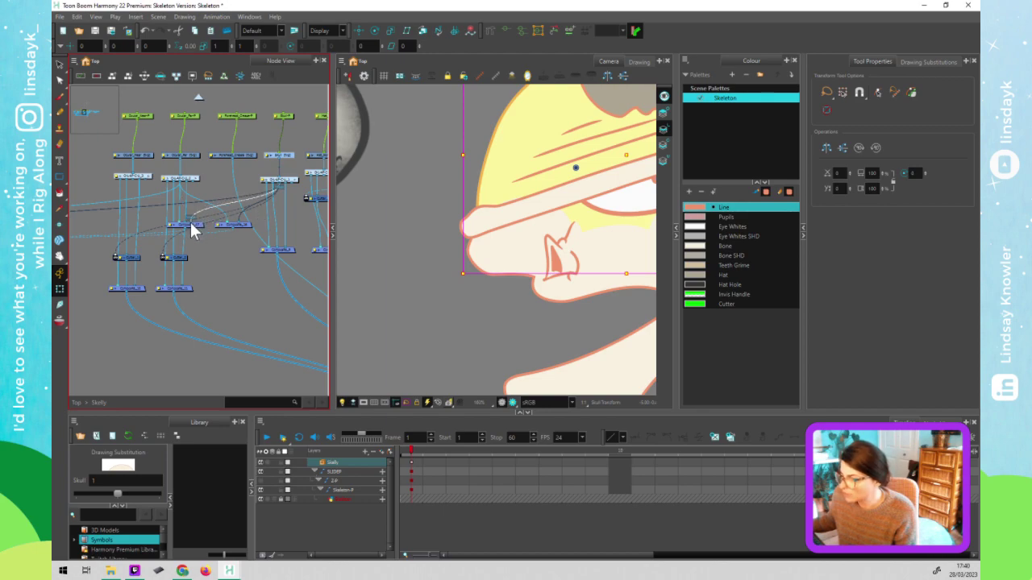
Move the two nose matte composites back across the network, directly above the Nose_Bridge and Nose_Tip cutters
click(591, 230)
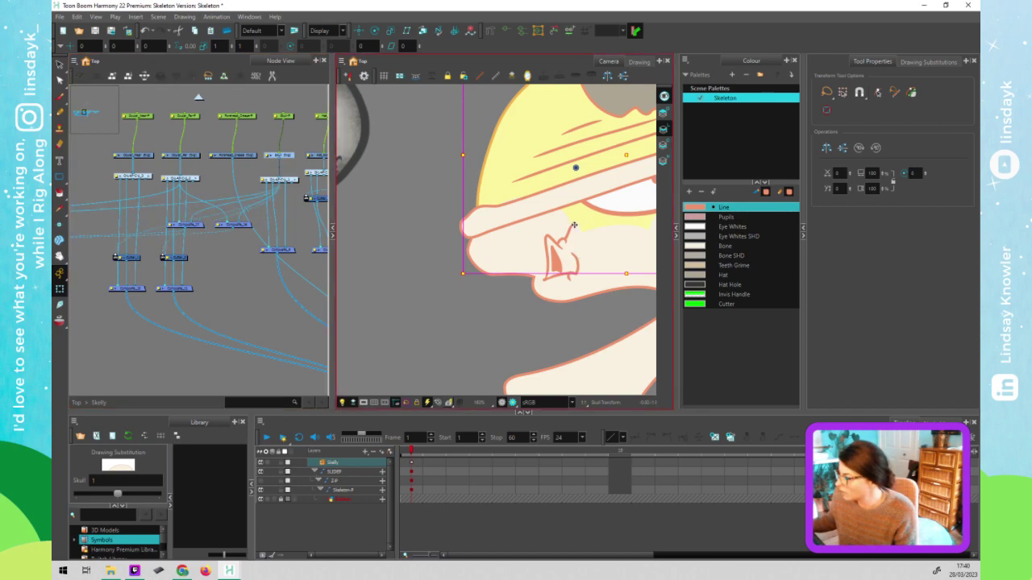
click(597, 278)
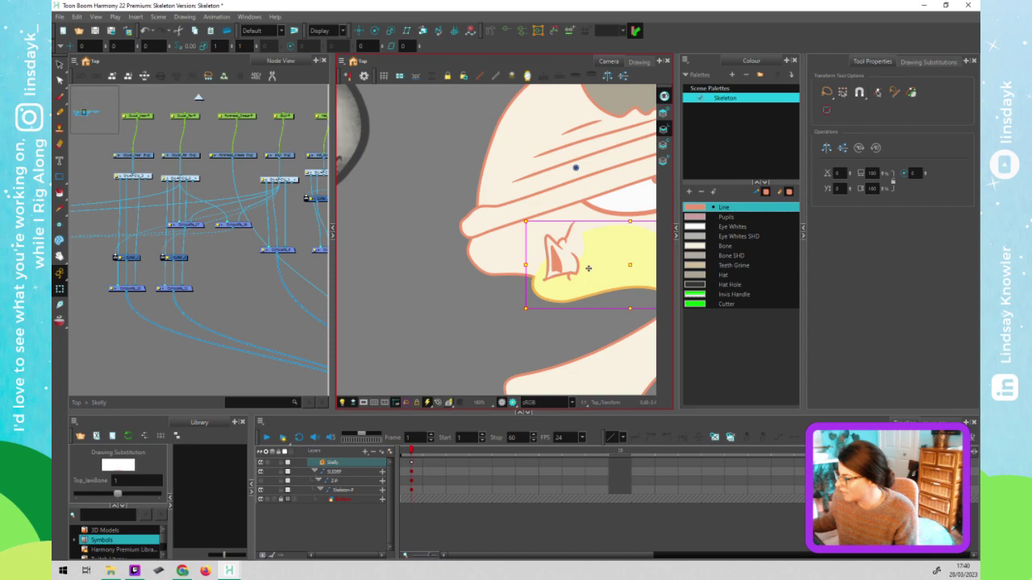
click(229, 233)
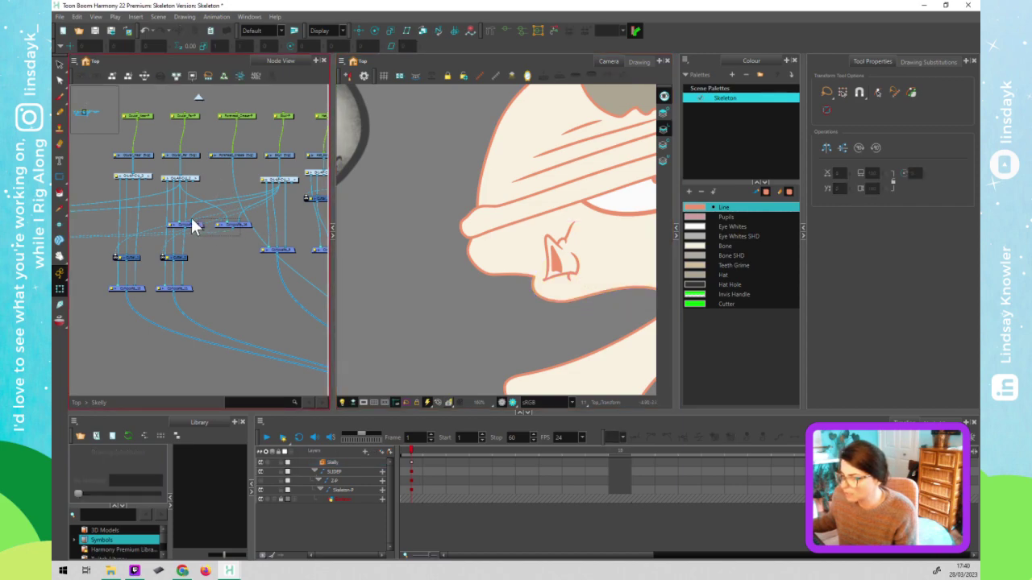
drag(198, 220, 125, 226)
drag(199, 221, 400, 216)
scroll(245, 203, left, 5)
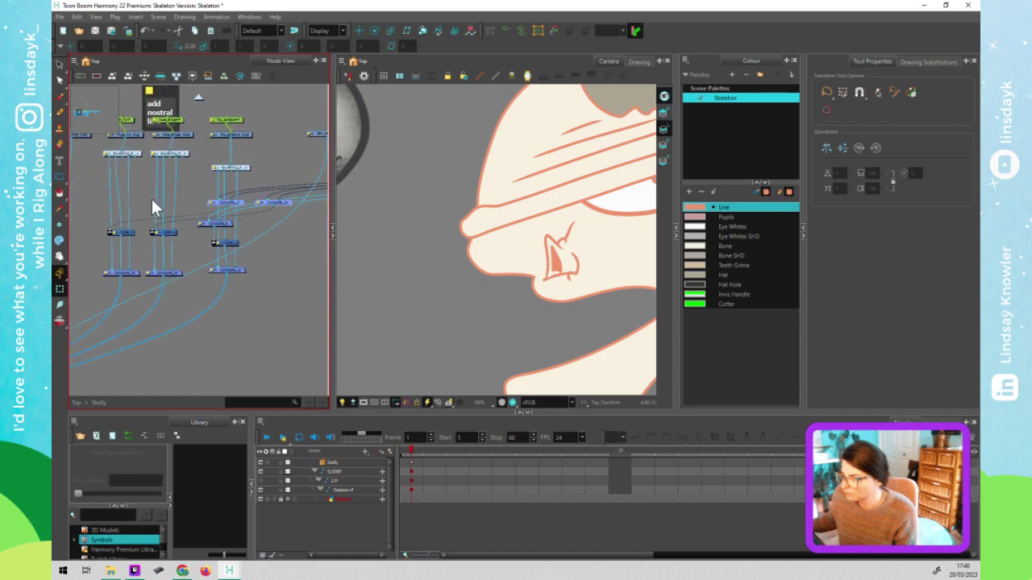
mouse_move(126, 204)
mouse_down()
mouse_move(110, 214)
mouse_move(123, 222)
mouse_up()
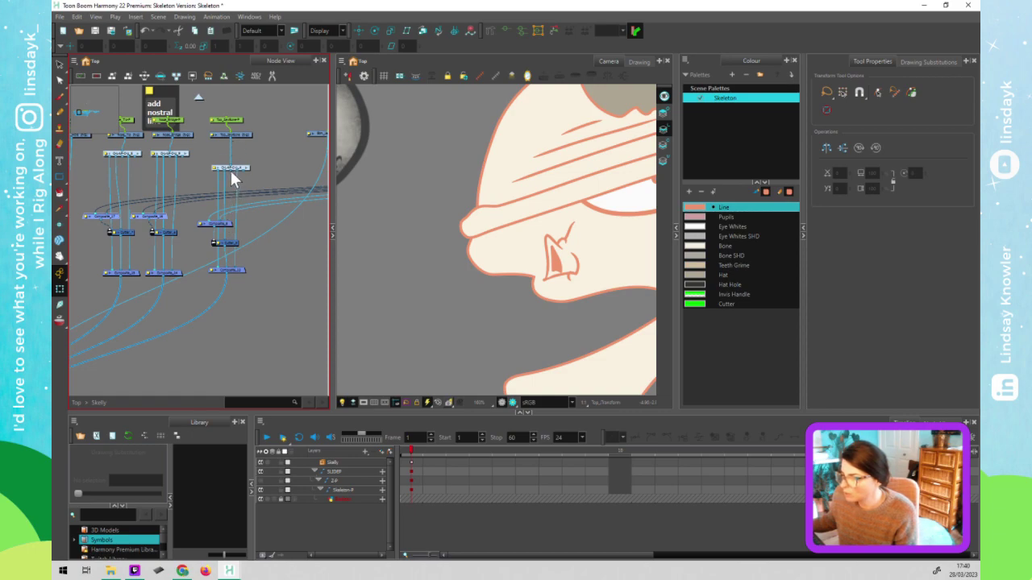
Connect the Top_JawBone group's output to both nose matte composites
mouse_move(231, 170)
mouse_down()
mouse_move(147, 220)
mouse_move(139, 214)
mouse_up()
mouse_move(229, 170)
mouse_down()
mouse_move(97, 186)
mouse_move(88, 214)
mouse_up()
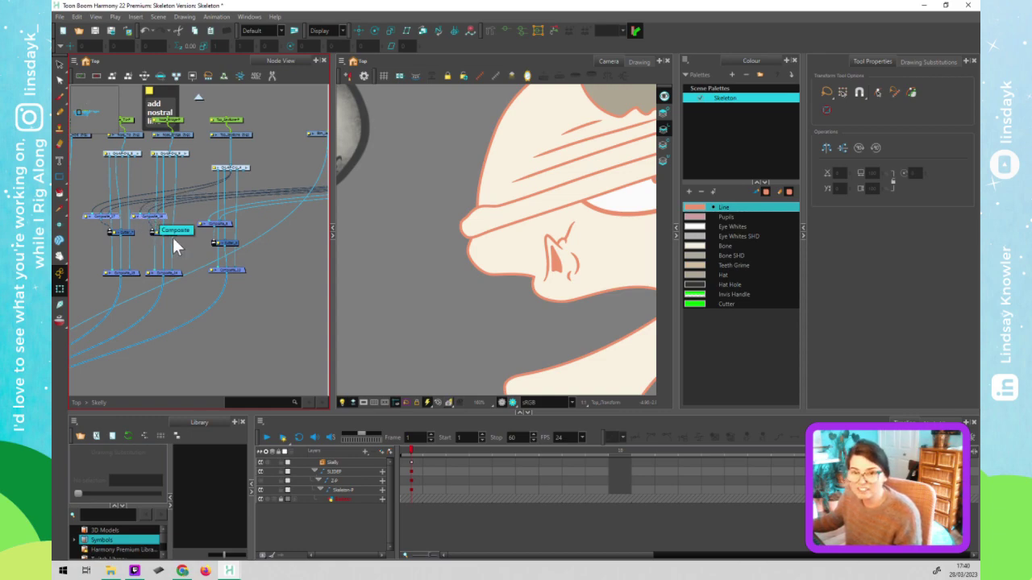
click(161, 211)
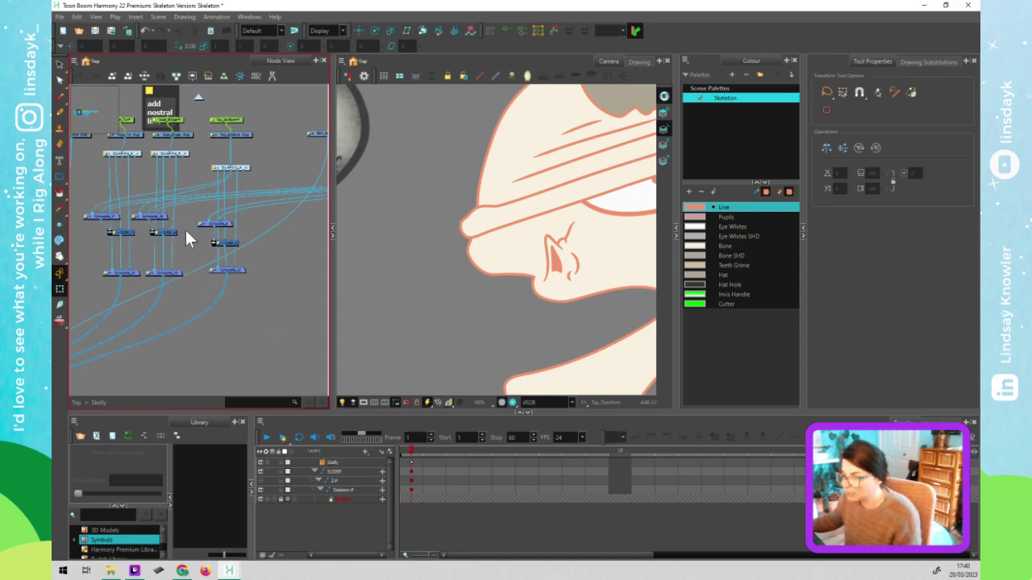
Examine the rigged head beside the reference artwork, checking the upper jaw and nose pieces
scroll(618, 266, down, 2)
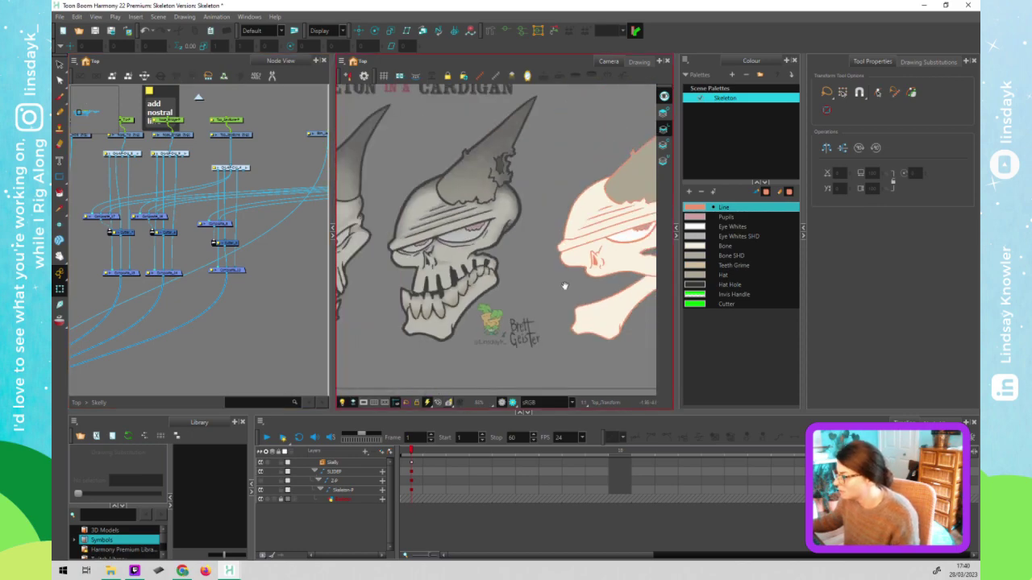
drag(565, 286, 510, 265)
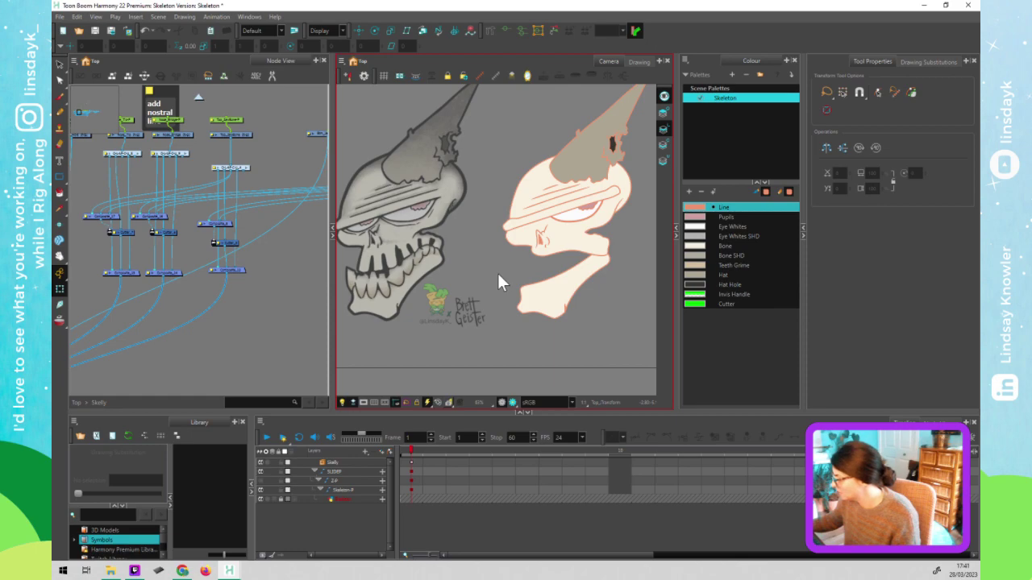
click(586, 245)
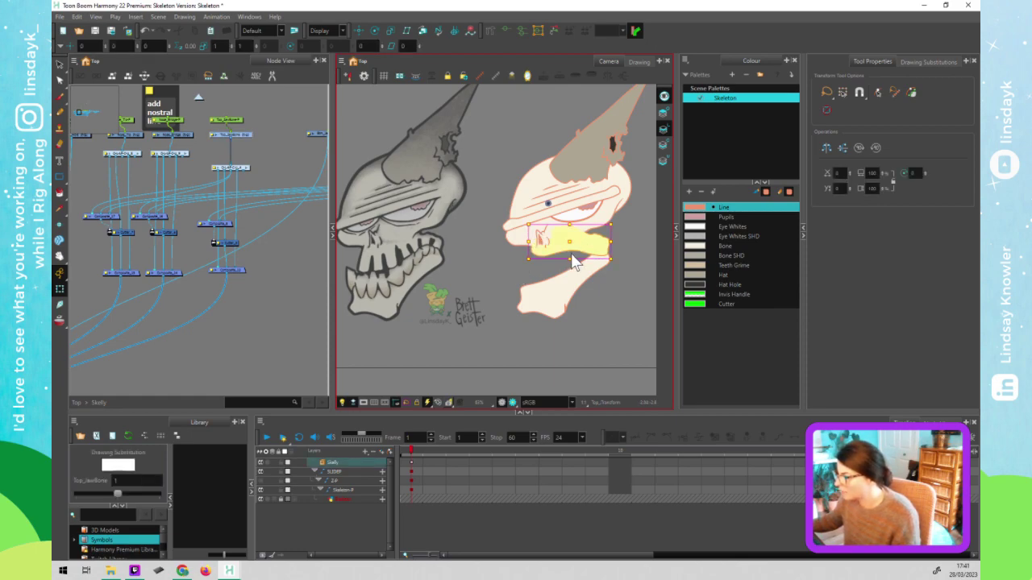
click(514, 265)
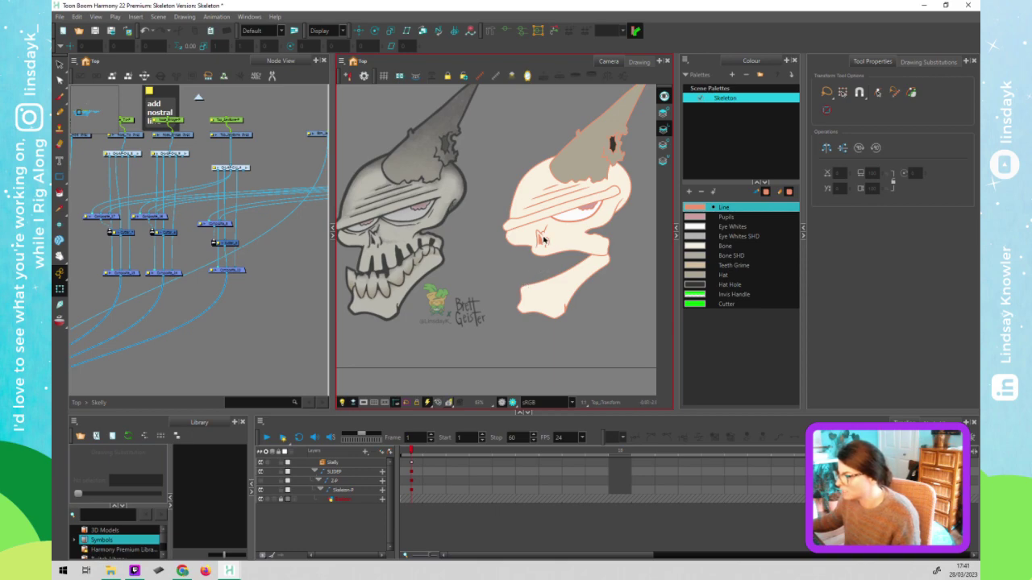
click(543, 239)
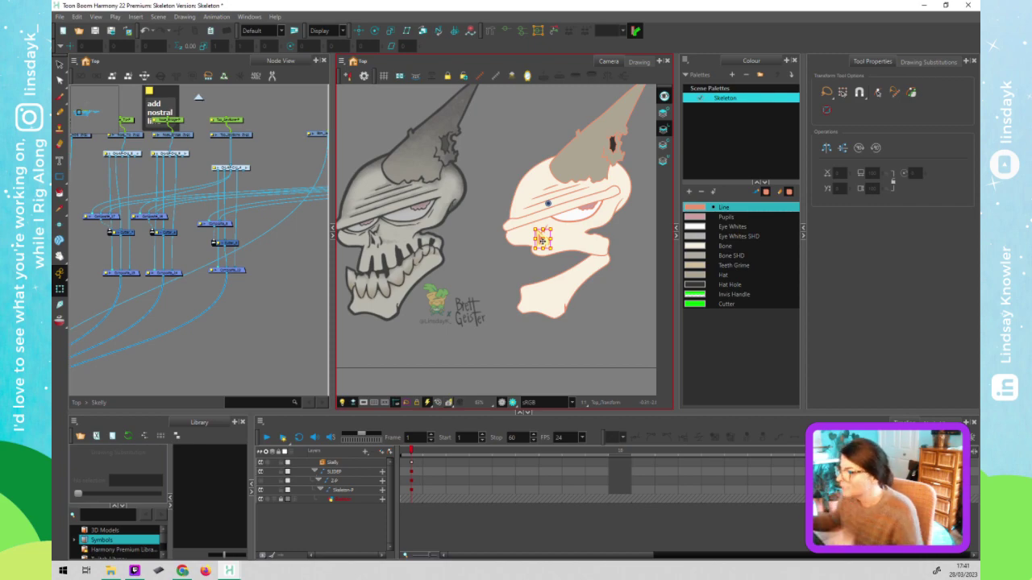
click(499, 254)
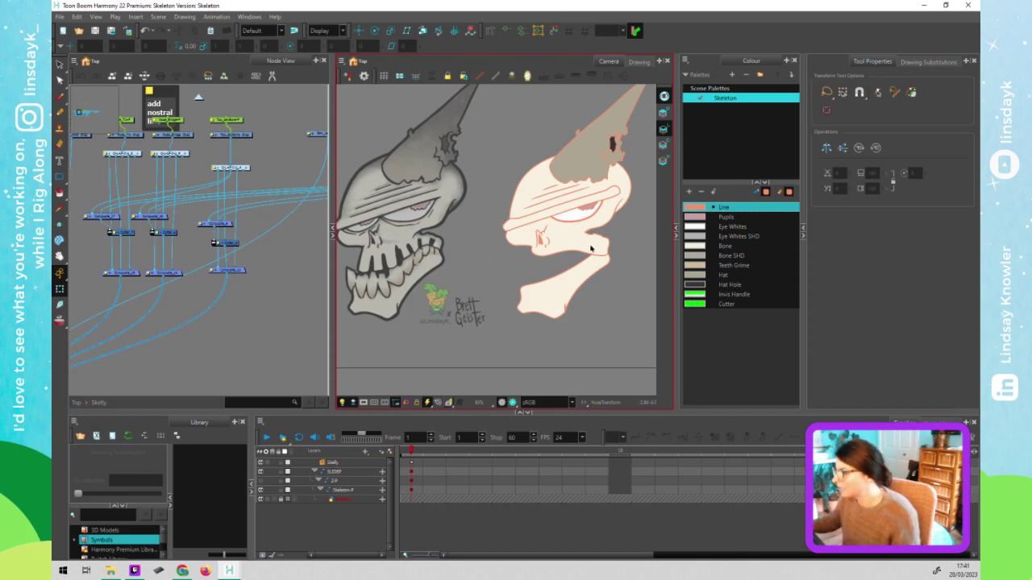
Place the lower contour stroke of the Ocular_Near drawing on the overlay layer and recolour it with the Cutter swatch
click(606, 221)
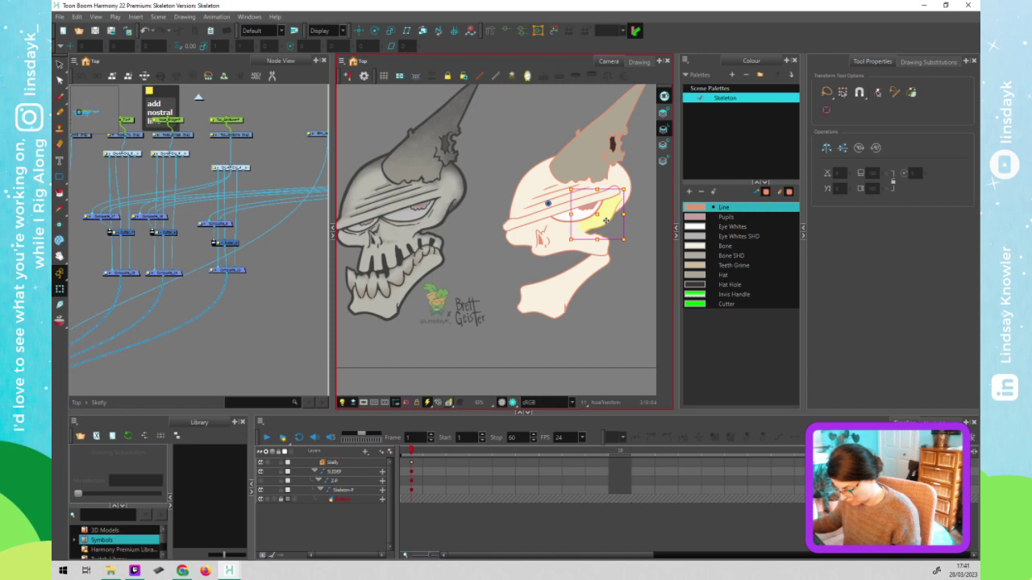
key(alt+s)
key(2)
key(2)
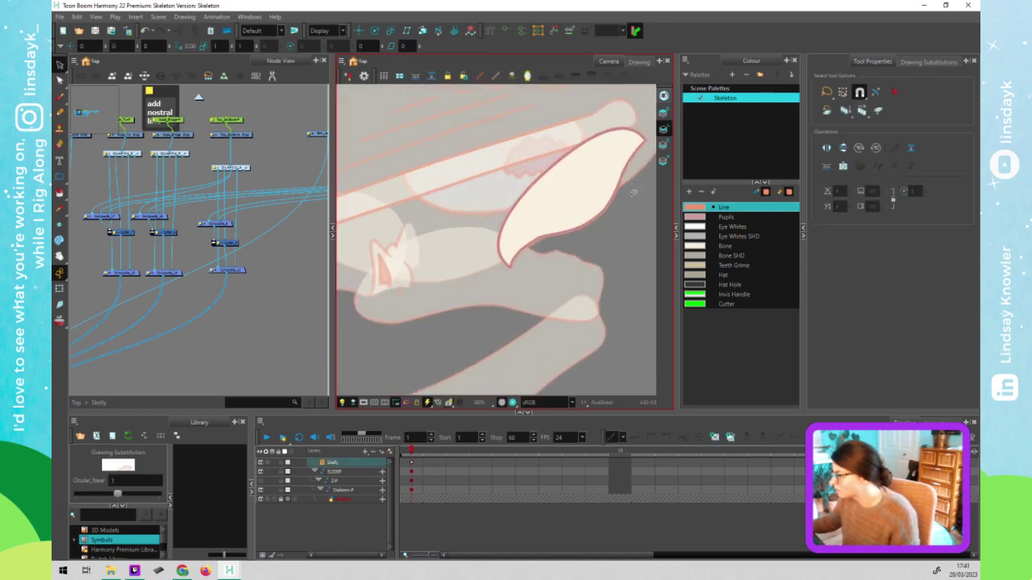
key(shift+p)
click(608, 206)
click(663, 113)
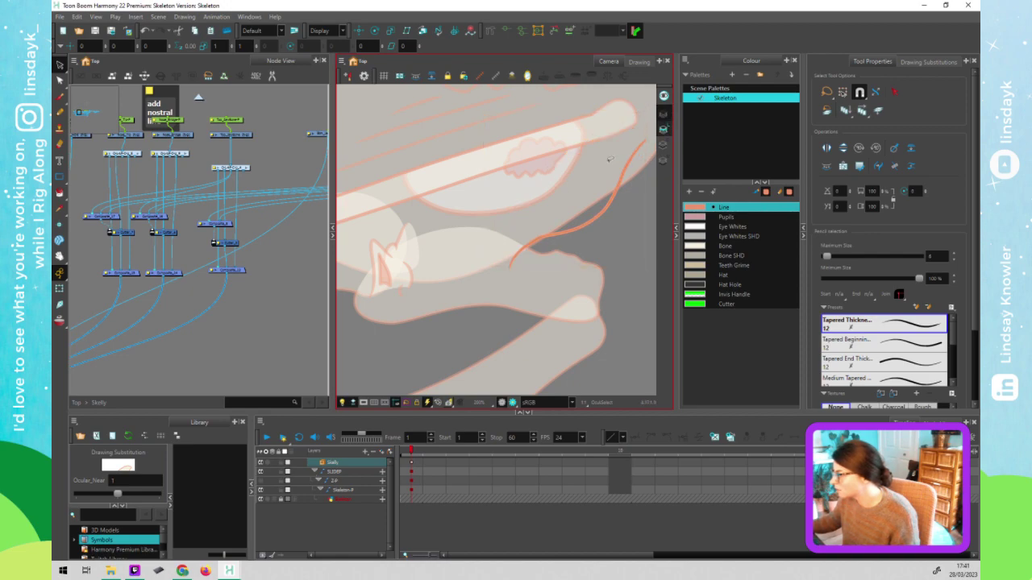
click(725, 304)
click(628, 308)
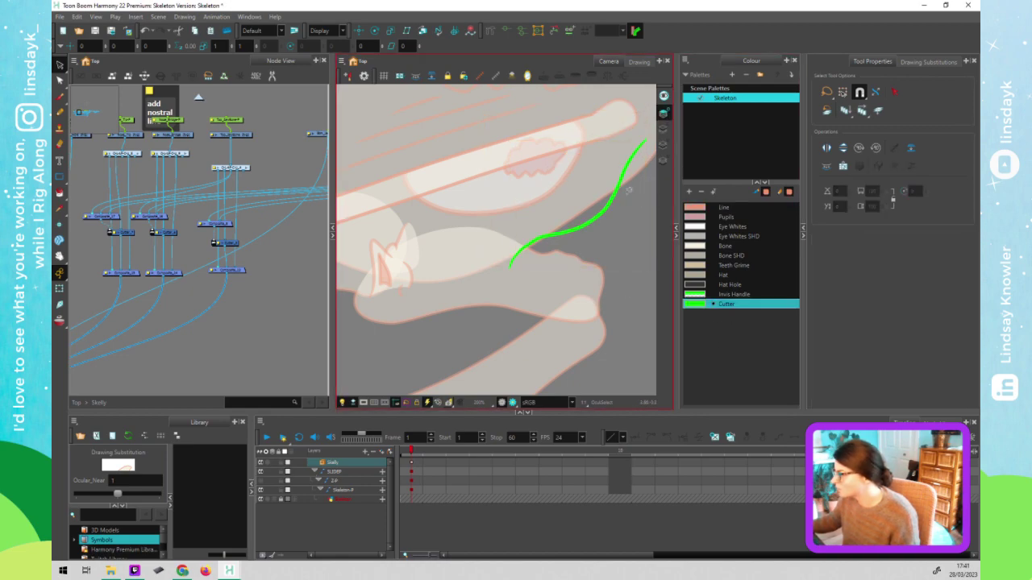
Move the Ocular_Near piece off the skull into the empty area beside the head
key(shift+t)
click(618, 249)
click(585, 208)
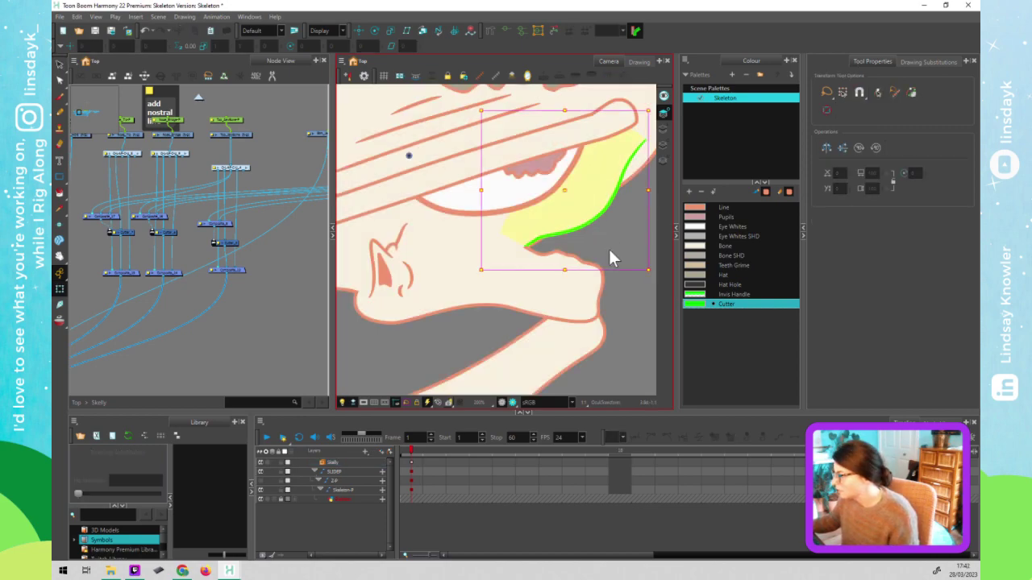
key(1)
key(1)
drag(541, 251, 418, 219)
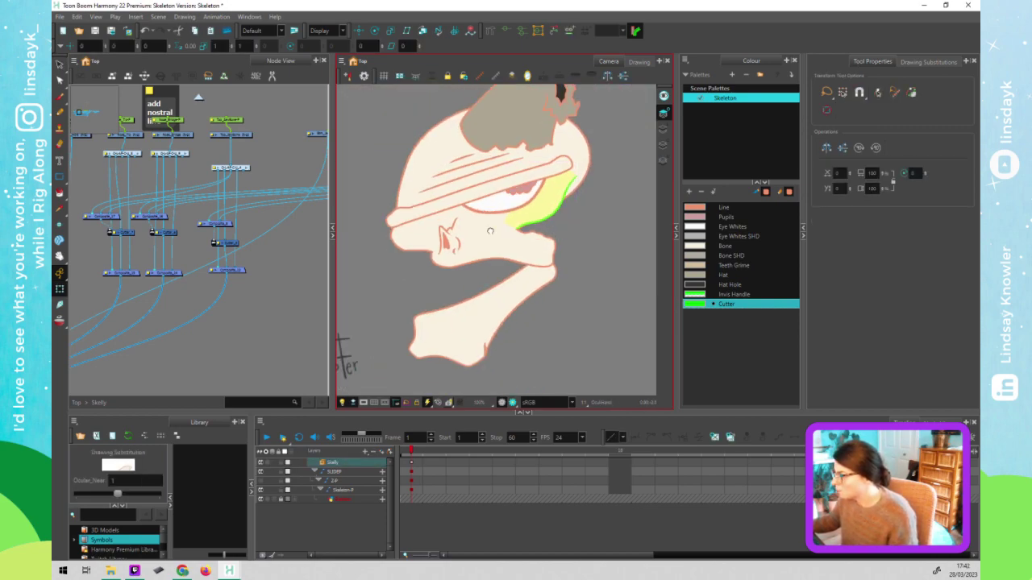
click(489, 205)
click(483, 197)
drag(482, 197, 585, 211)
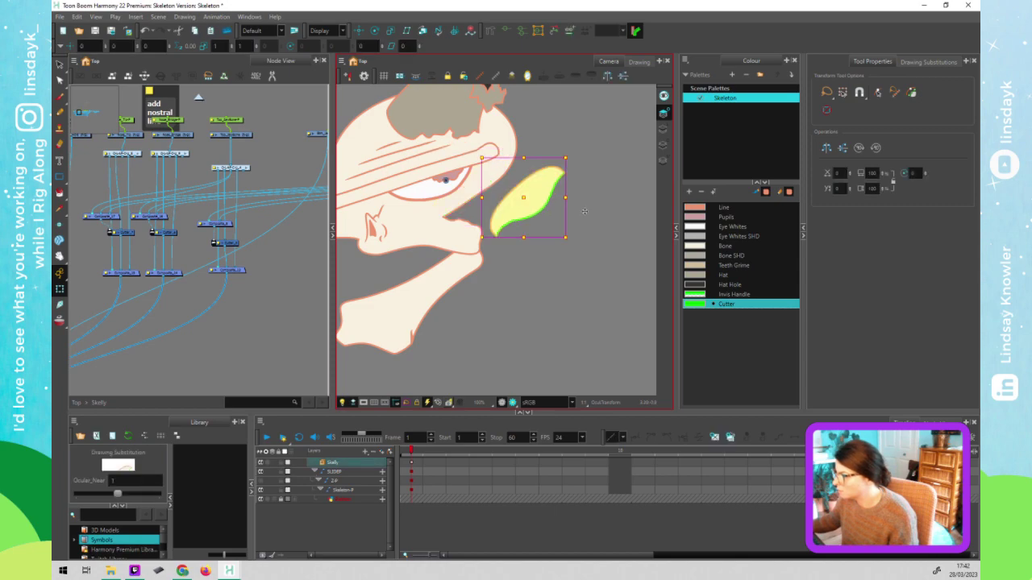
Examine the Cutter-coloured stroke along the lower edge of the separated Ocular_Near piece
key(Delete)
scroll(553, 240, up, 4)
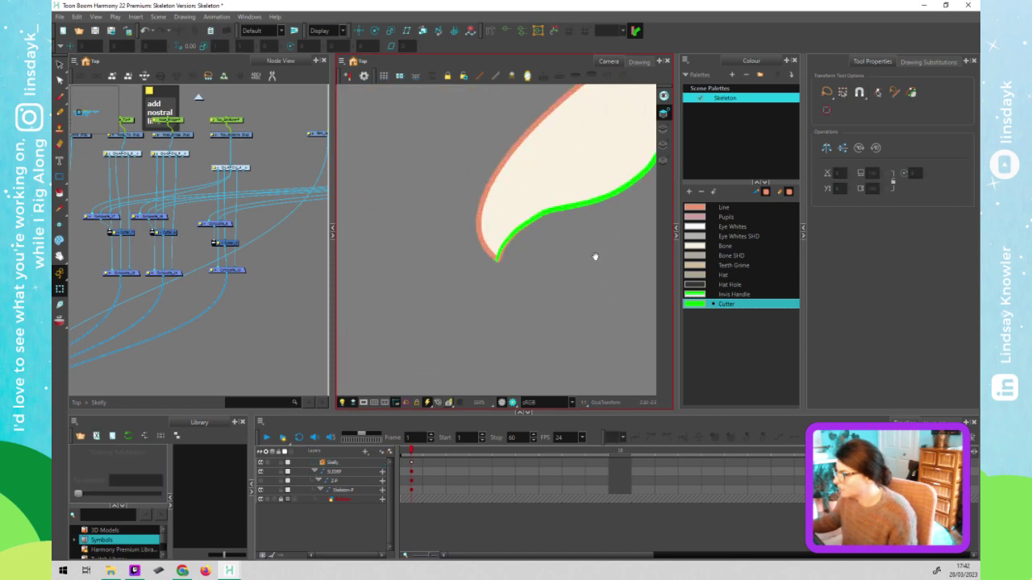
drag(595, 256, 483, 314)
scroll(553, 170, down, 2)
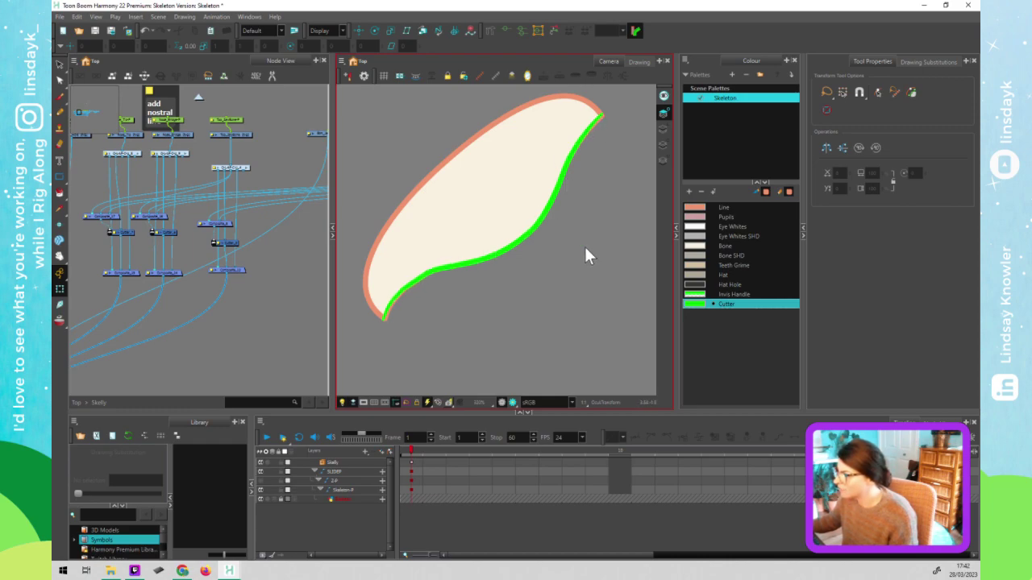
click(719, 305)
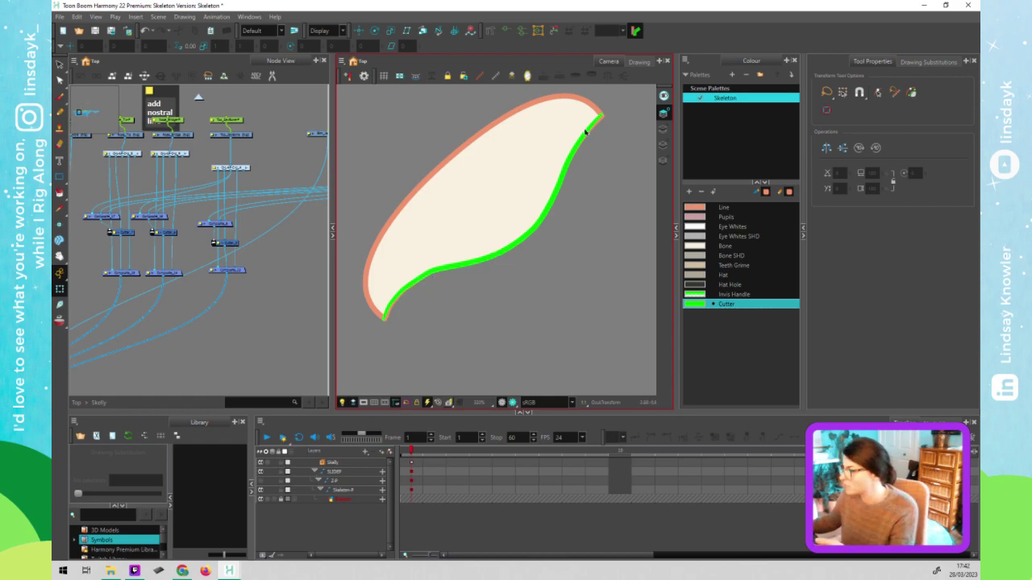
click(519, 239)
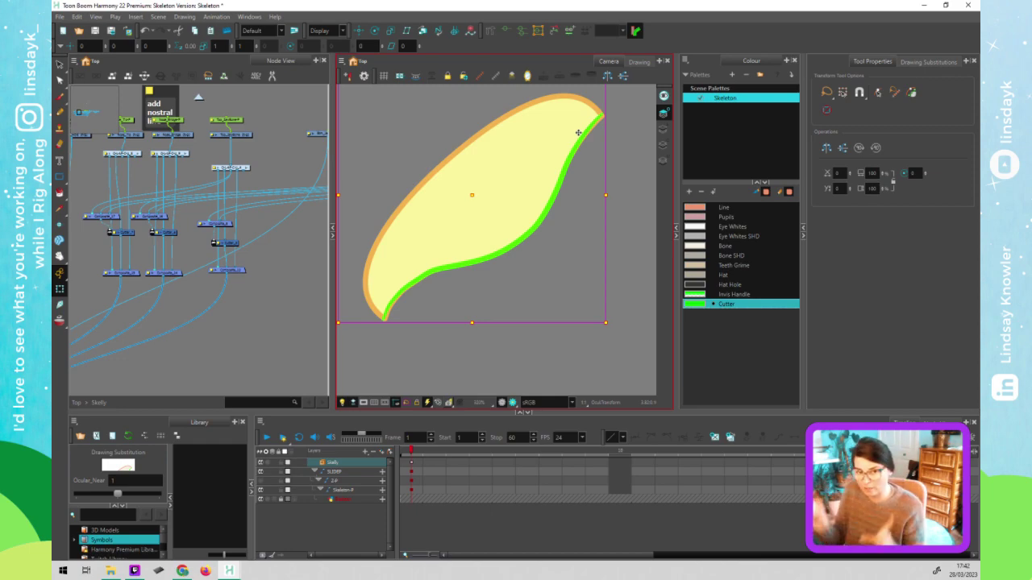
click(452, 378)
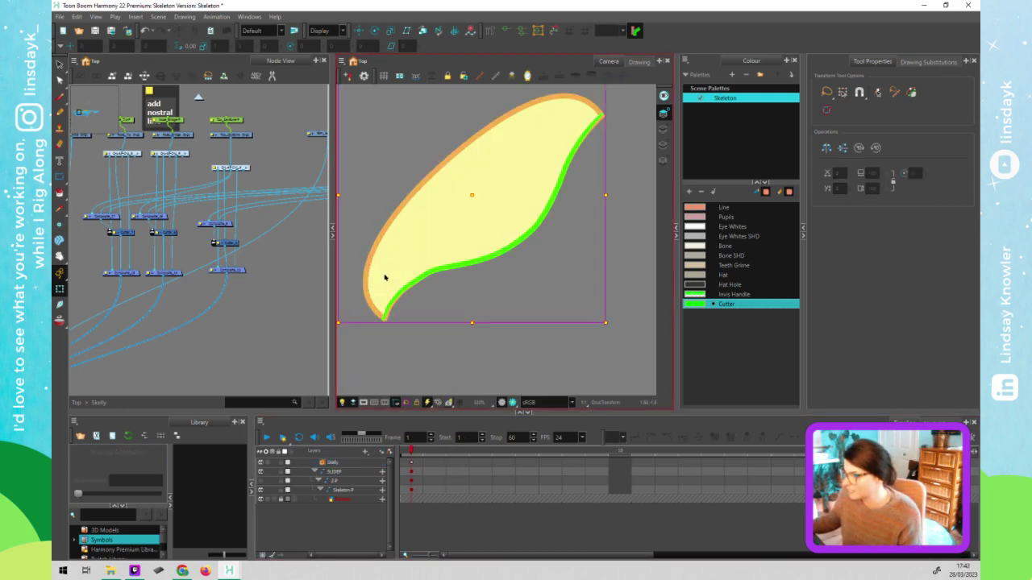
click(385, 279)
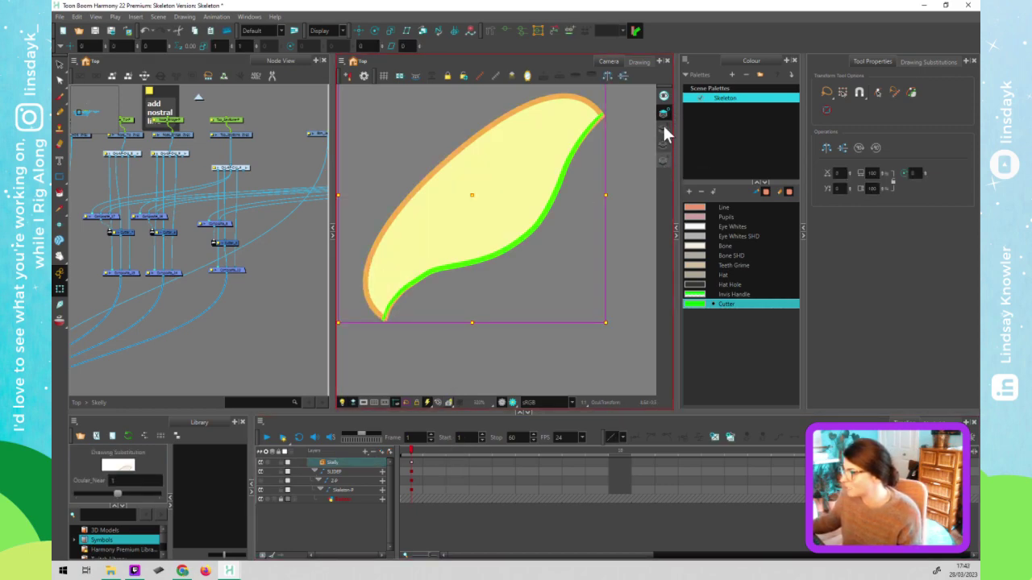
Nudge the two nose groups' autopatch nodes into line beneath their pegs
click(256, 284)
click(177, 152)
click(182, 150)
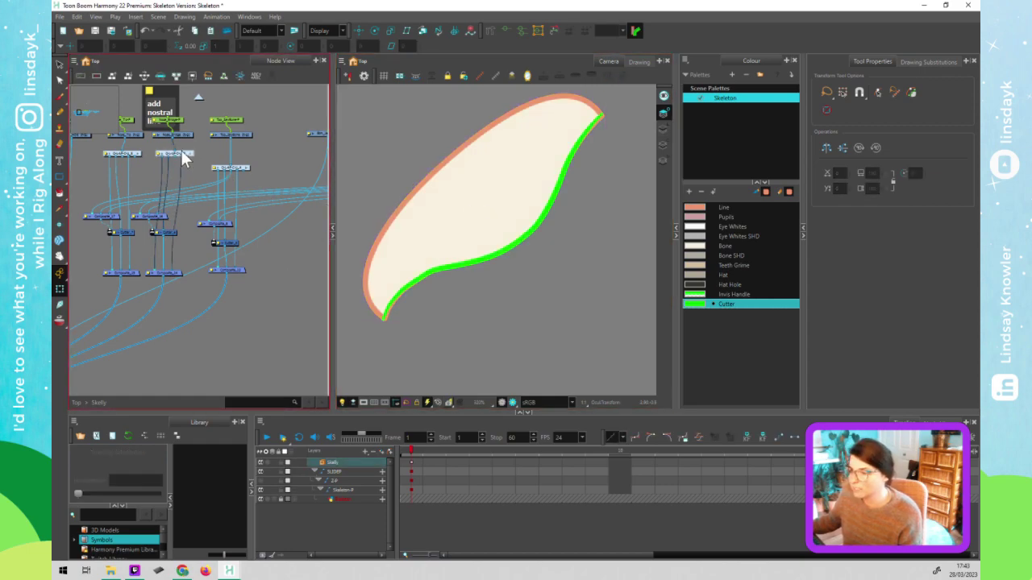
click(133, 154)
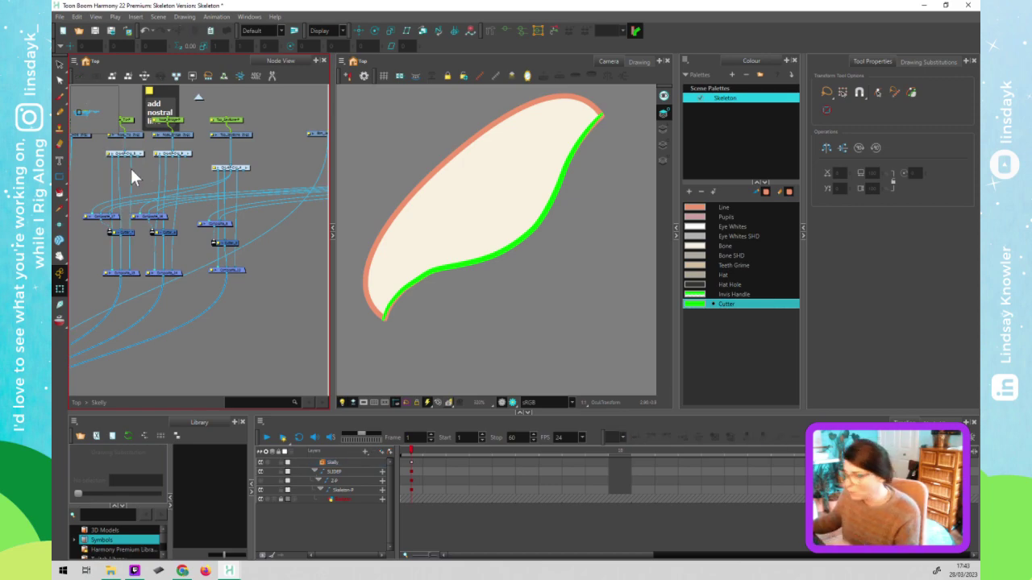
Undo the displacement of the Ocular_Near piece to put it back on the skull
scroll(396, 316, down, 5)
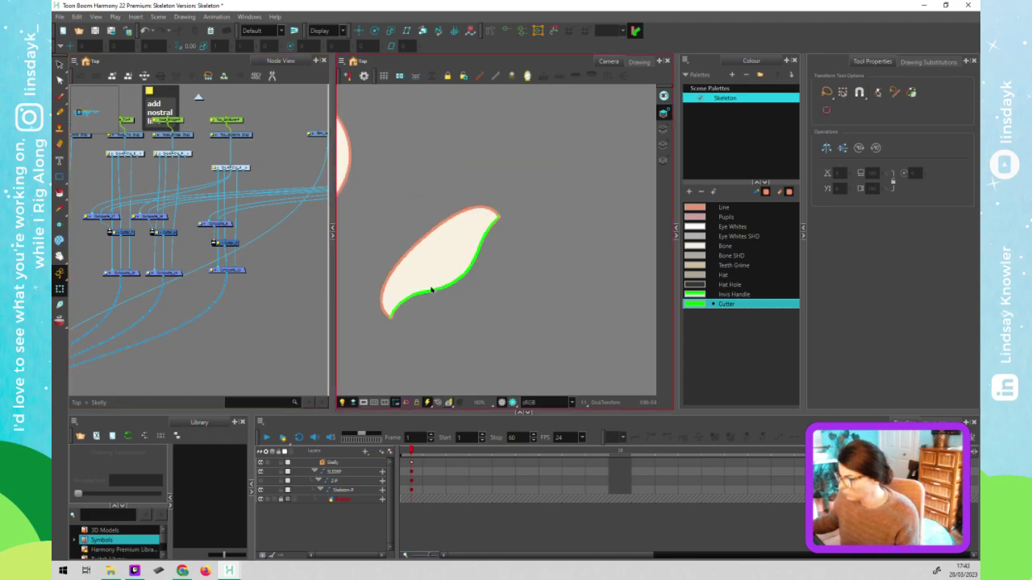
click(432, 289)
drag(458, 338, 591, 316)
click(553, 271)
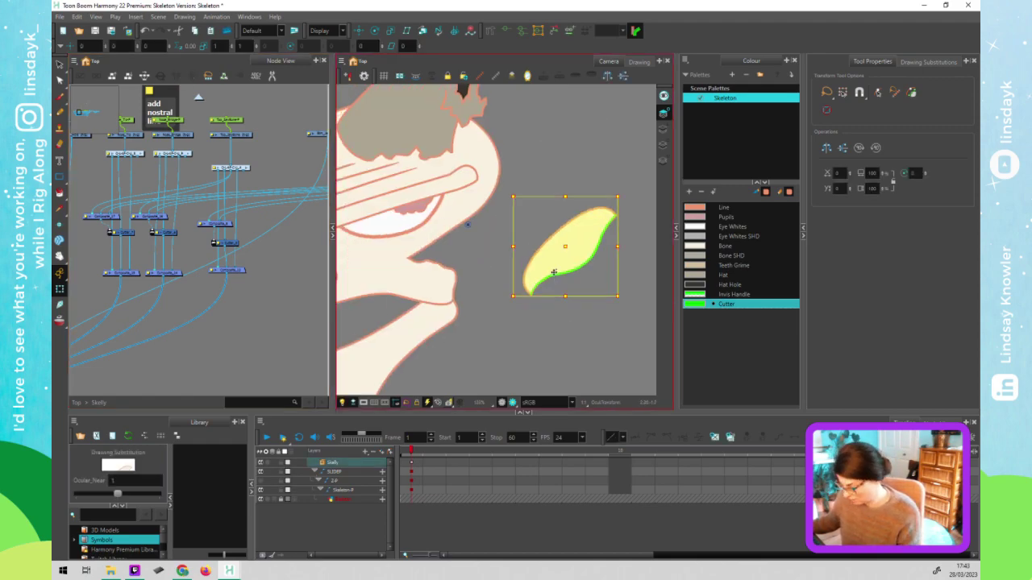
key(ctrl+z)
click(527, 273)
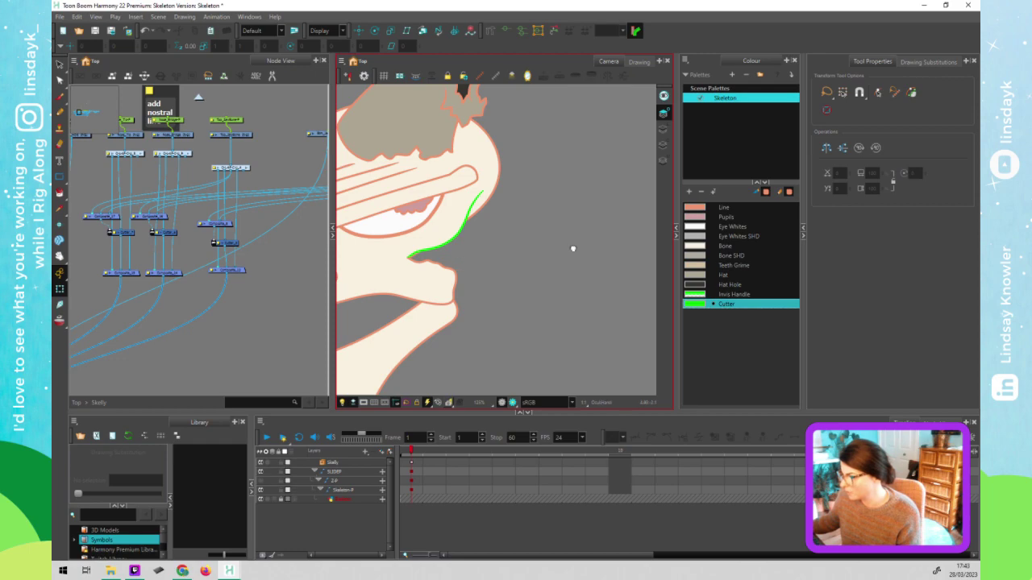
drag(571, 248, 686, 235)
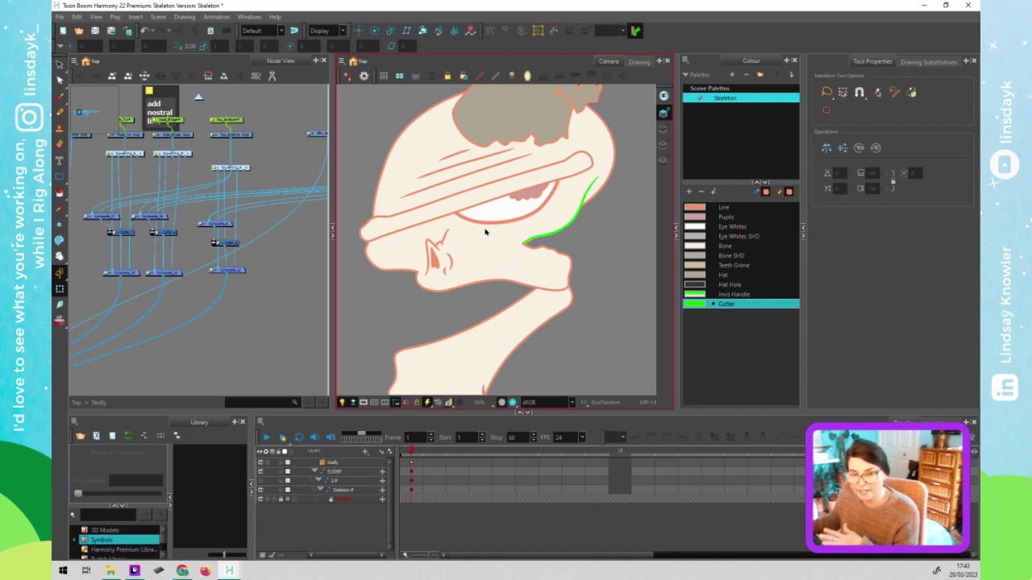
Recolour the Nose_Bridge drawing's strokes with the Cutter swatch
click(452, 240)
key(alt+s)
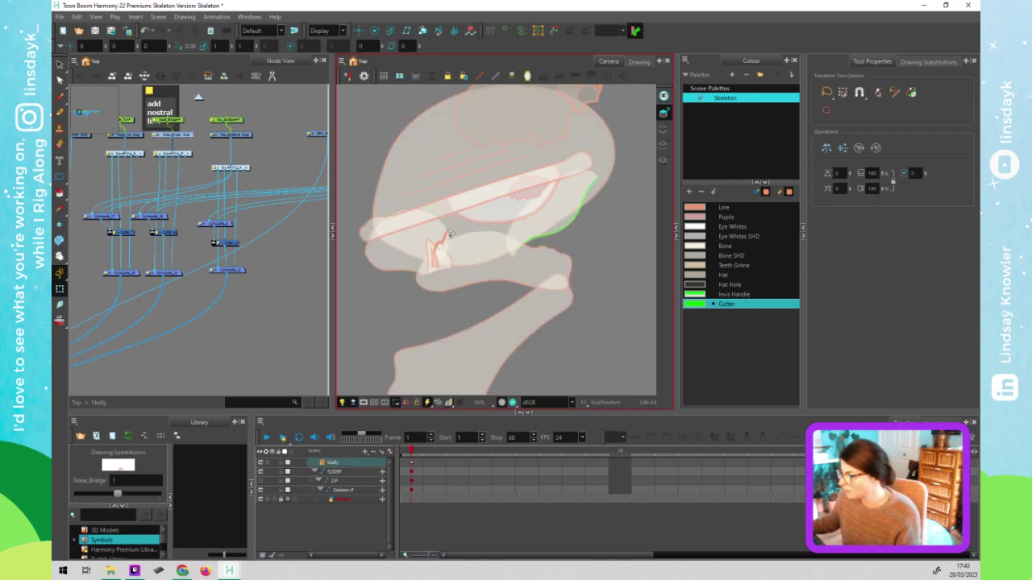
click(441, 240)
click(726, 303)
key(shift+t)
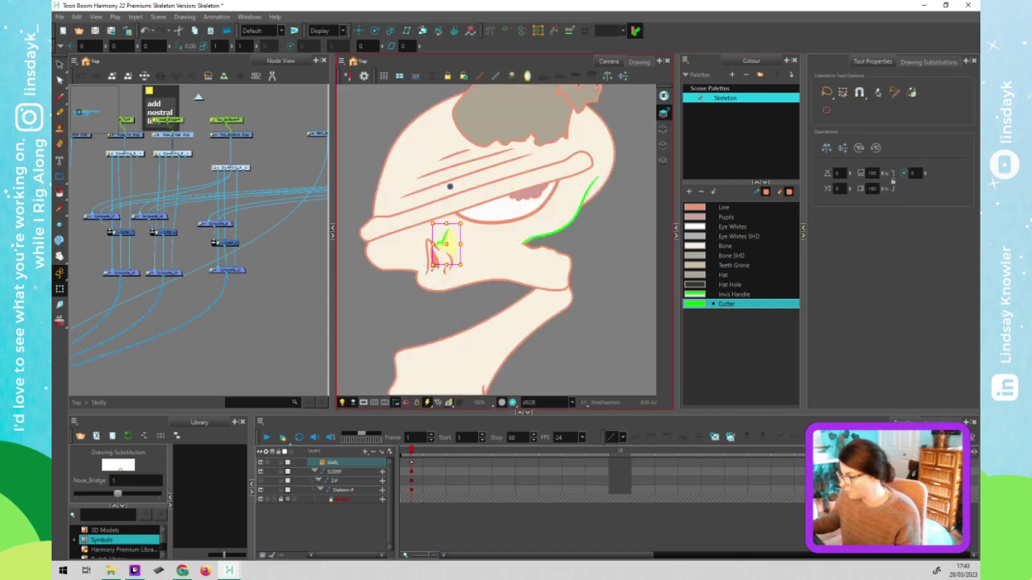
click(388, 343)
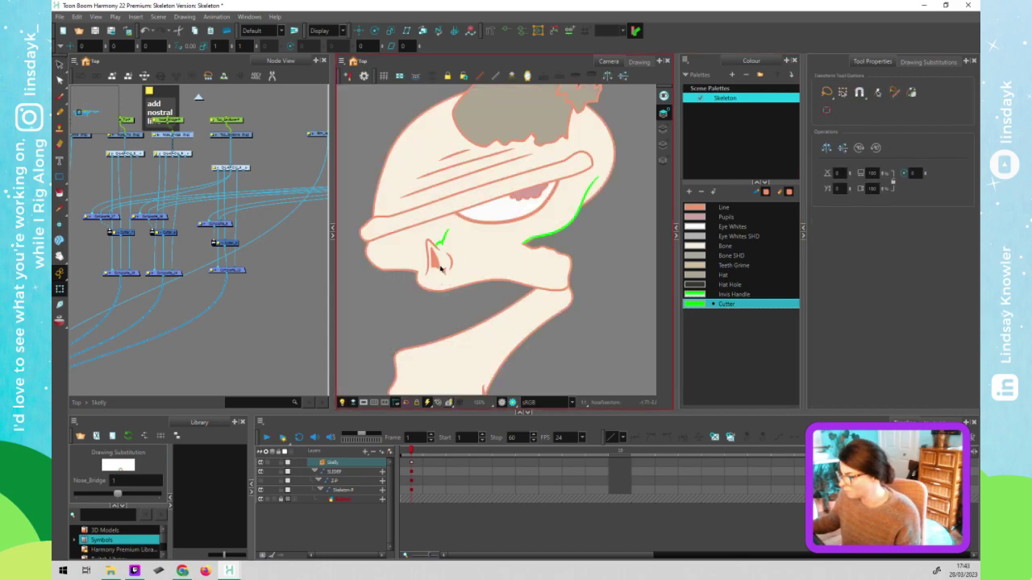
Recolour the Nose_Tip drawing's outline strokes with the Cutter swatch
click(438, 274)
key(alt+s)
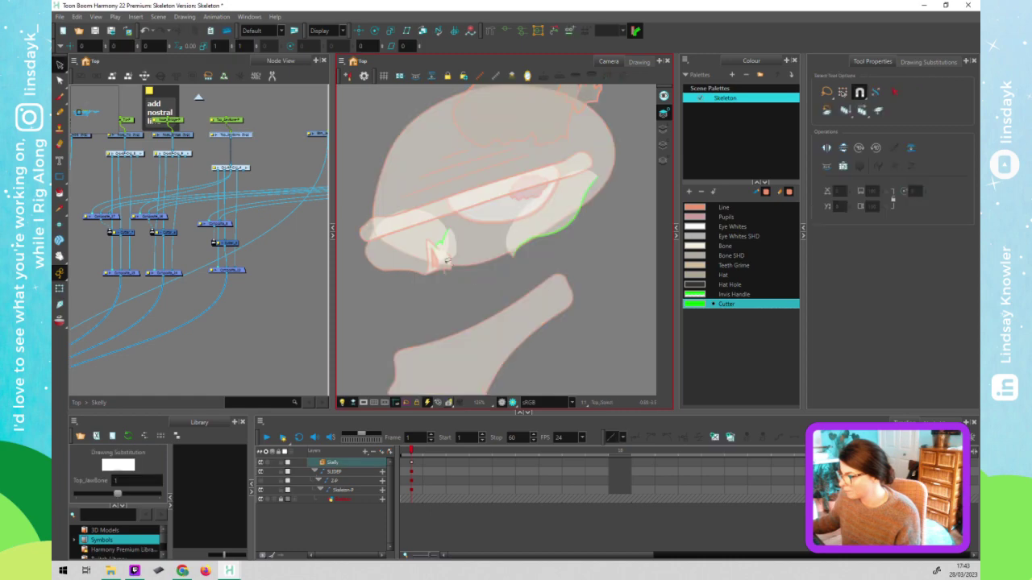
click(429, 244)
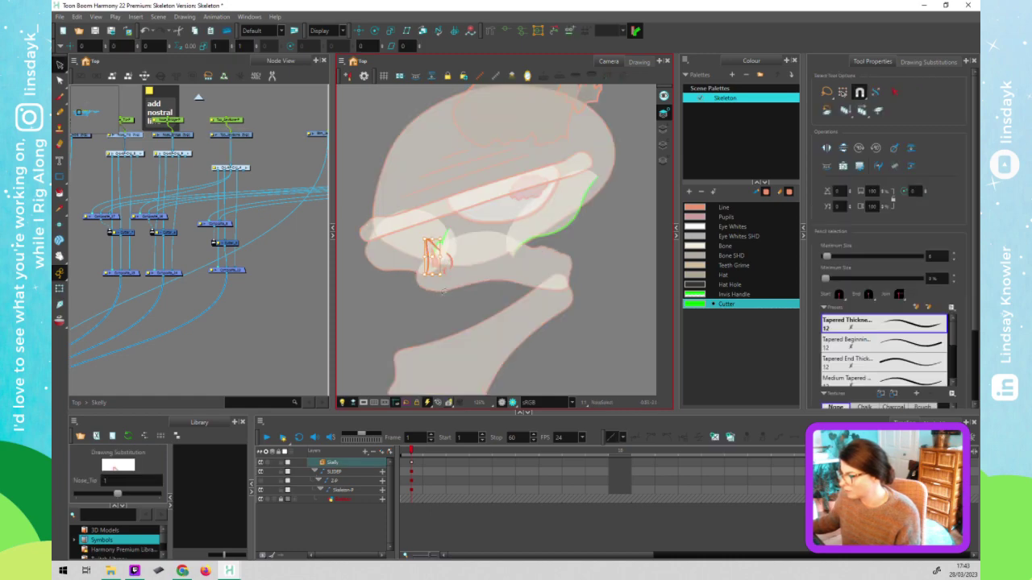
click(768, 310)
click(651, 325)
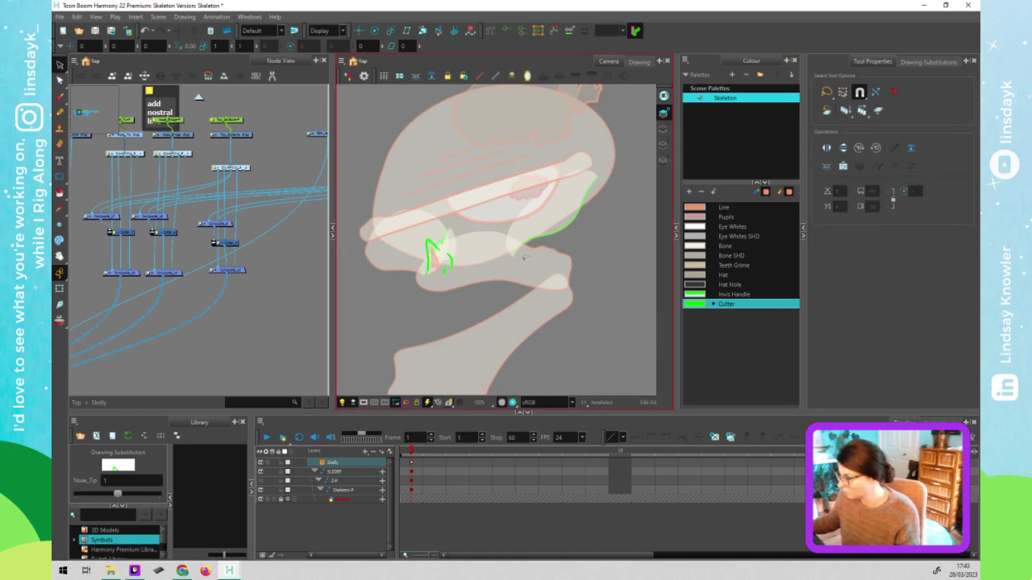
key(shift+t)
click(595, 321)
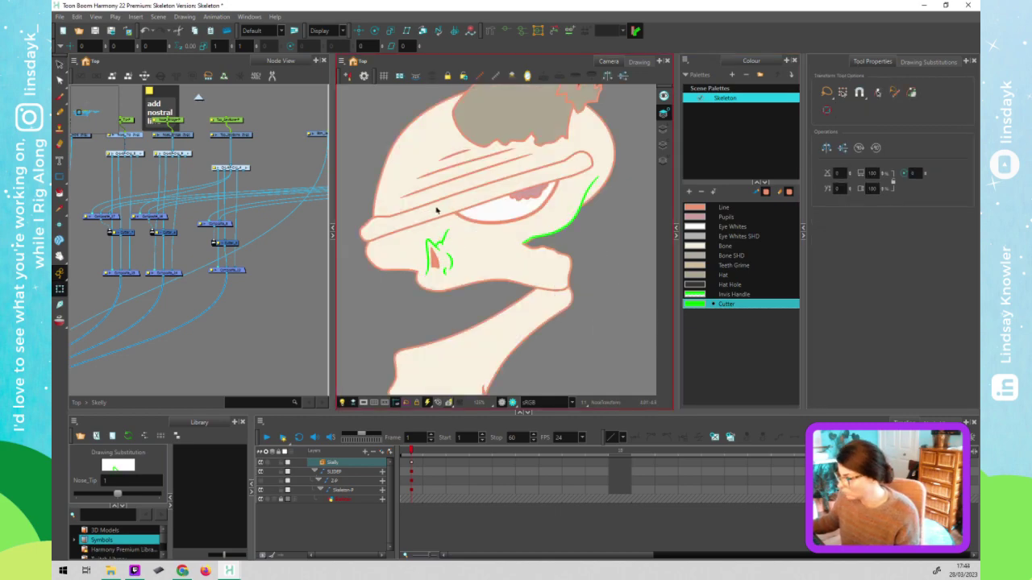
Recolour the two long edge strokes of the Brows drawing with the Cutter swatch
click(441, 207)
key(alt+s)
key(ctrl+a)
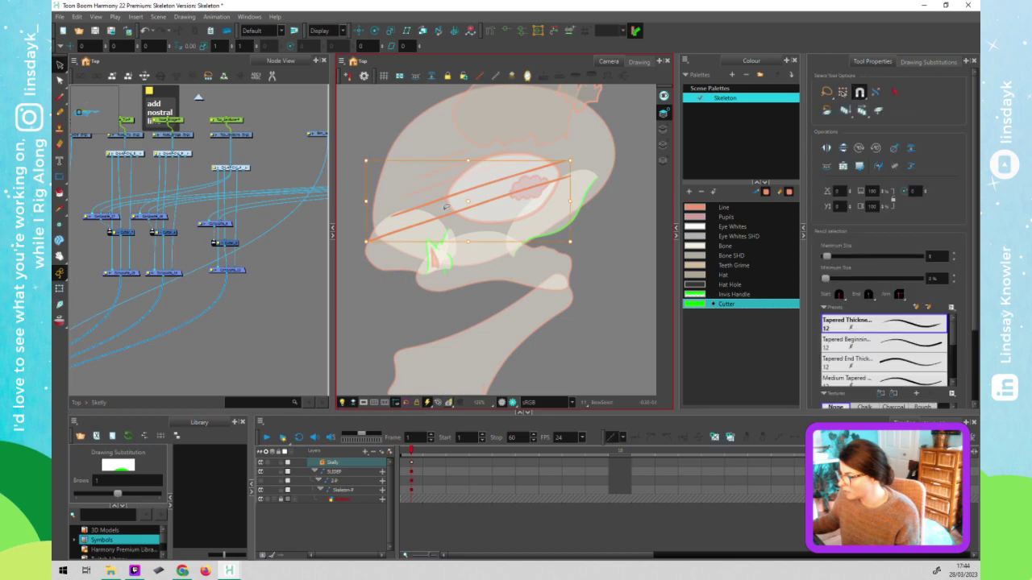
click(725, 303)
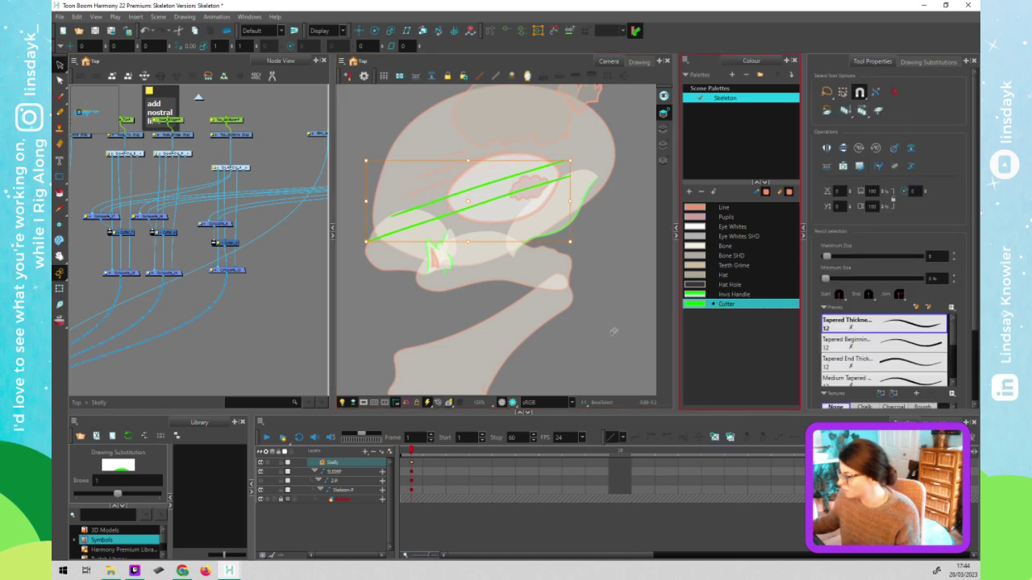
click(614, 331)
key(shift+t)
click(586, 370)
key(1)
key(1)
drag(588, 367, 578, 331)
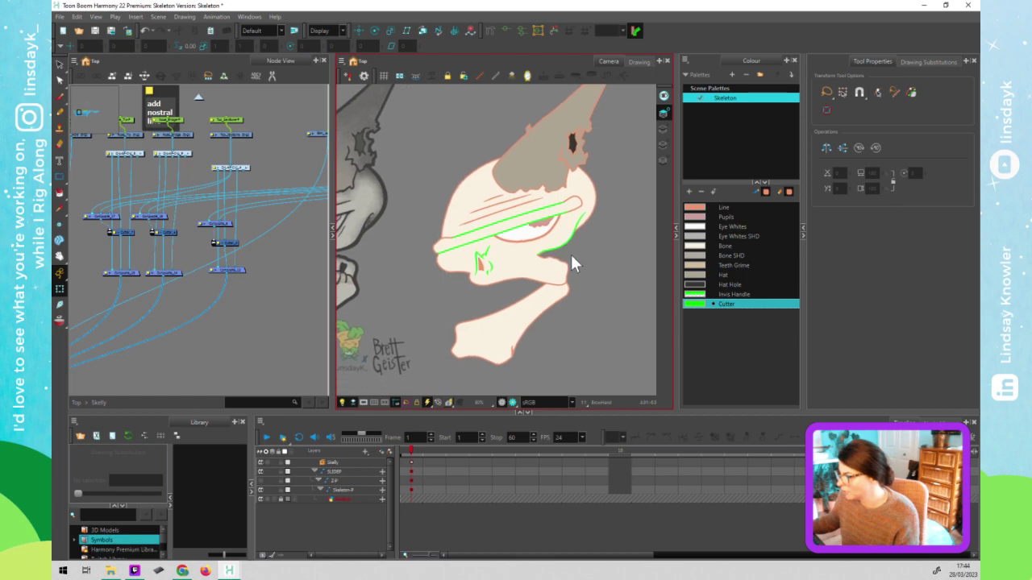
Try shifting the Brows piece across the skull to test how its Cutter-coloured edges overlap the head
scroll(570, 256, up, 3)
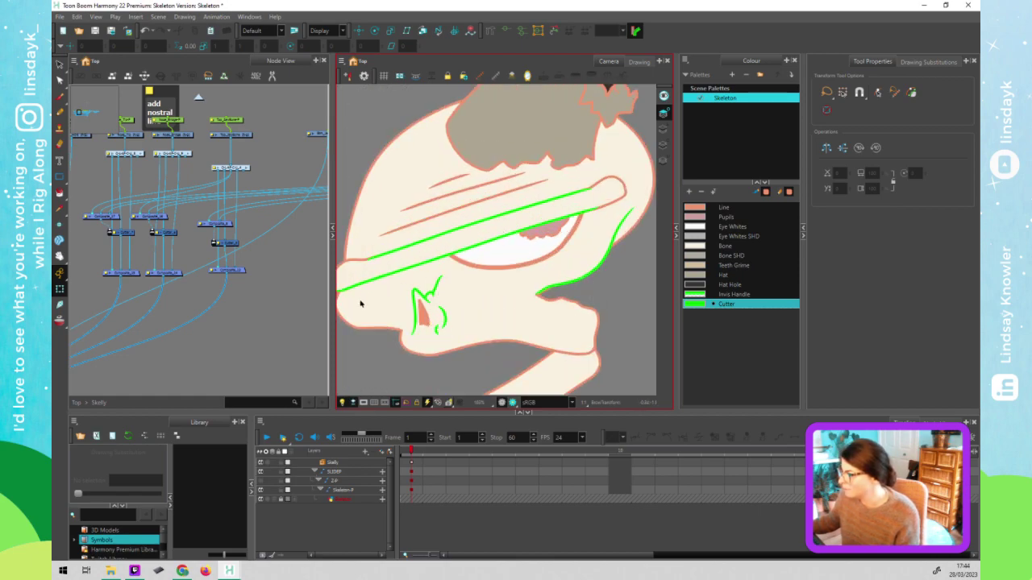
click(379, 316)
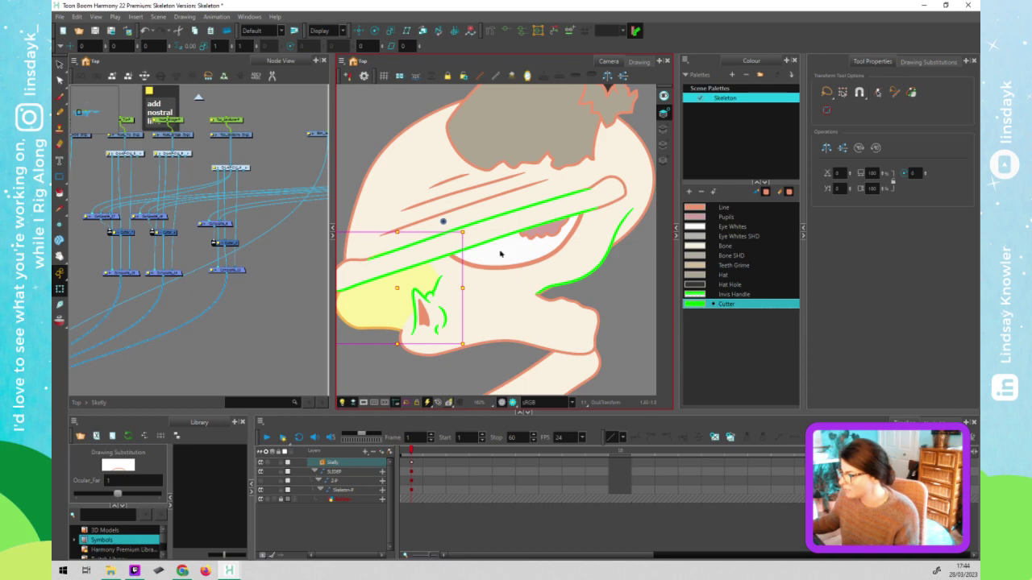
click(423, 255)
drag(436, 251, 359, 246)
drag(363, 293, 491, 270)
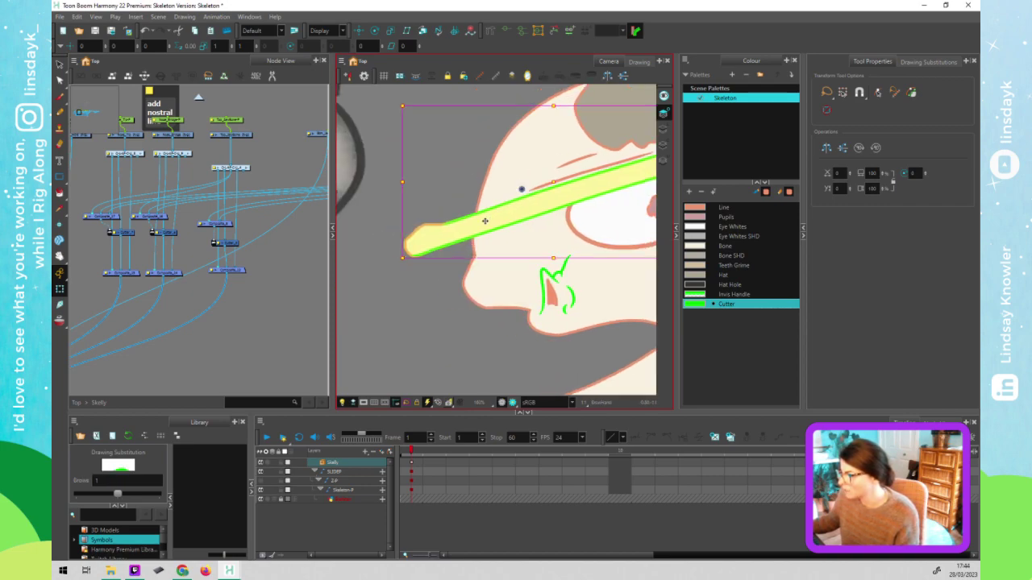
drag(423, 243, 474, 235)
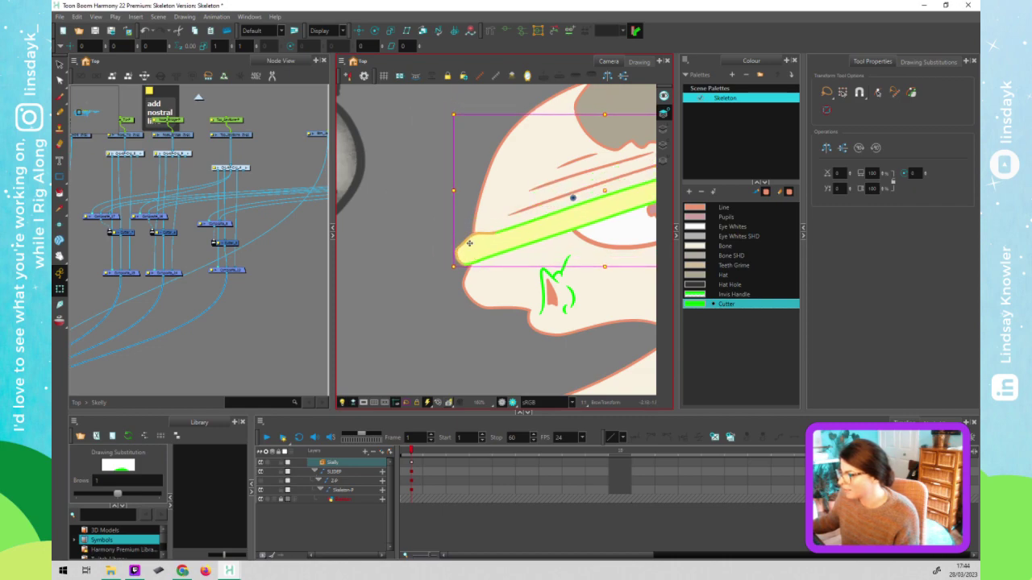
drag(496, 280, 484, 308)
click(473, 347)
key(1)
key(1)
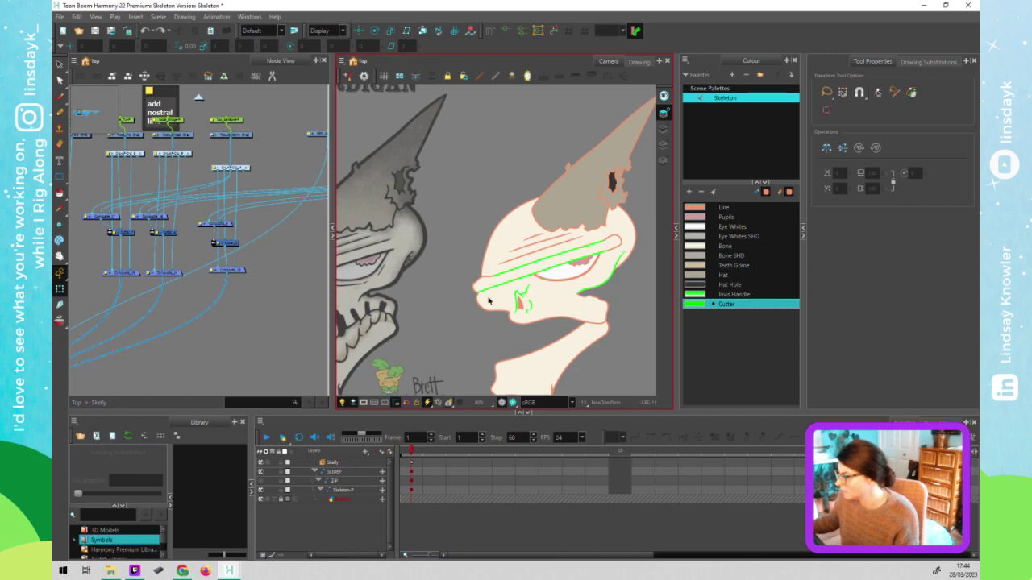
Examine the Cutter-coloured nose strokes on the rigged head beside the reference skull
click(266, 248)
click(621, 244)
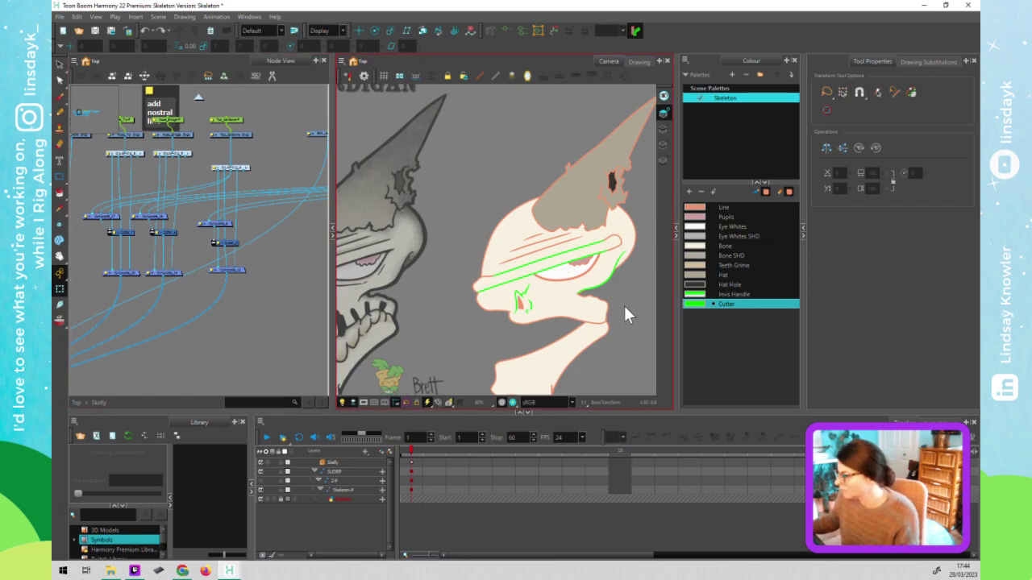
scroll(597, 356, down, 2)
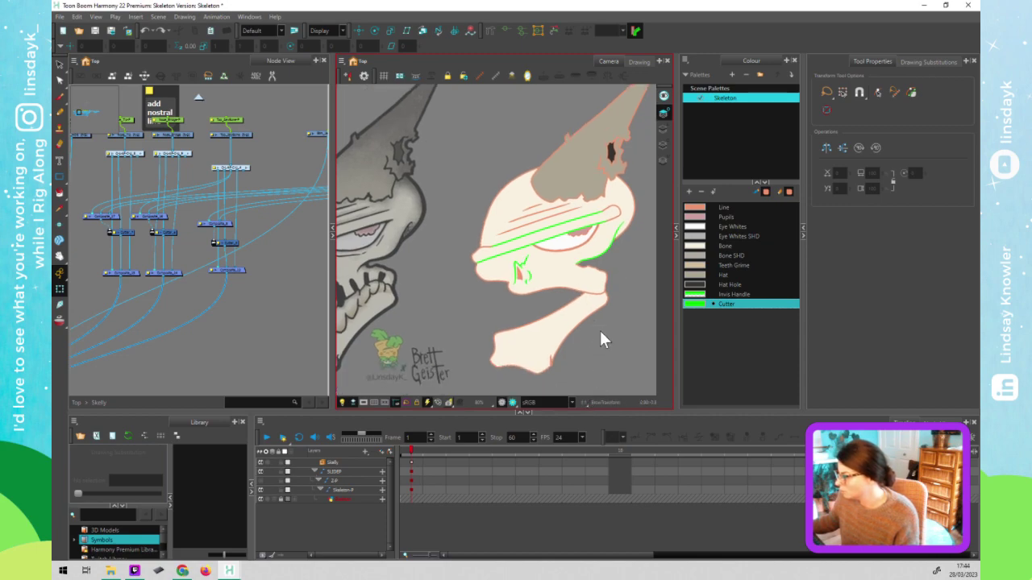
click(525, 273)
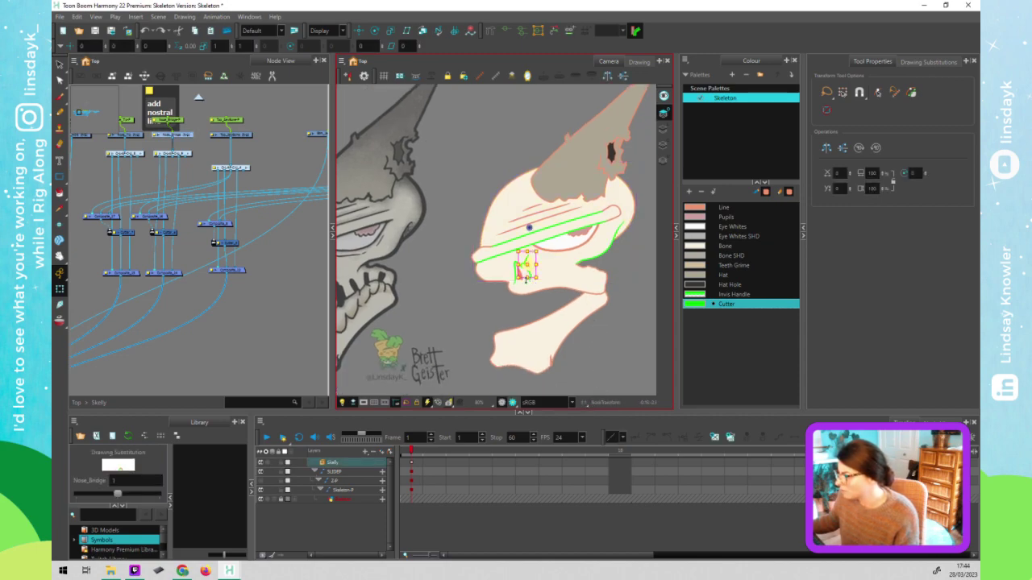
click(517, 309)
click(523, 273)
click(529, 310)
drag(432, 292, 471, 277)
scroll(470, 278, down, 2)
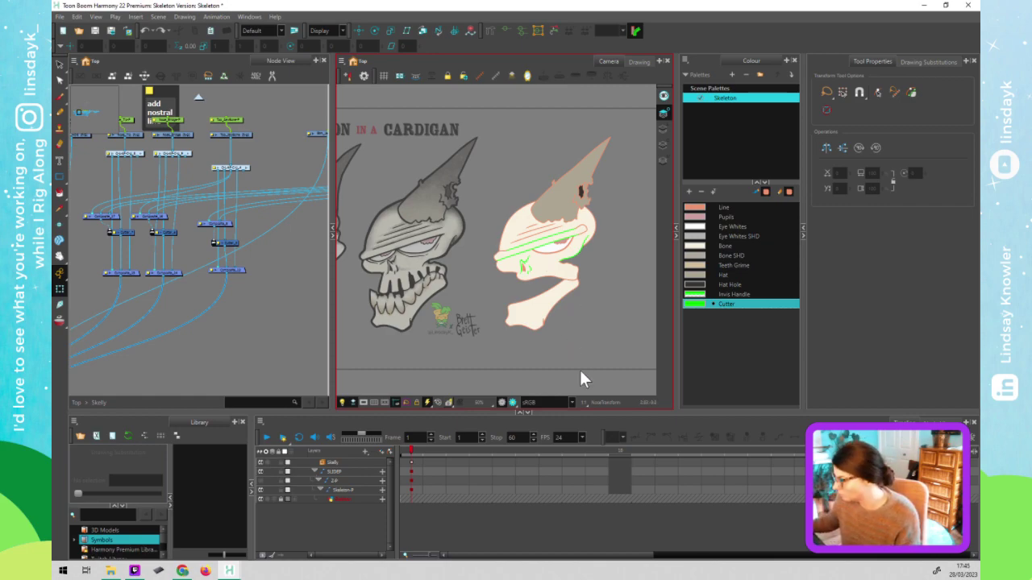
Recolour the Brows drawing's edge strokes with the Line swatch
click(530, 242)
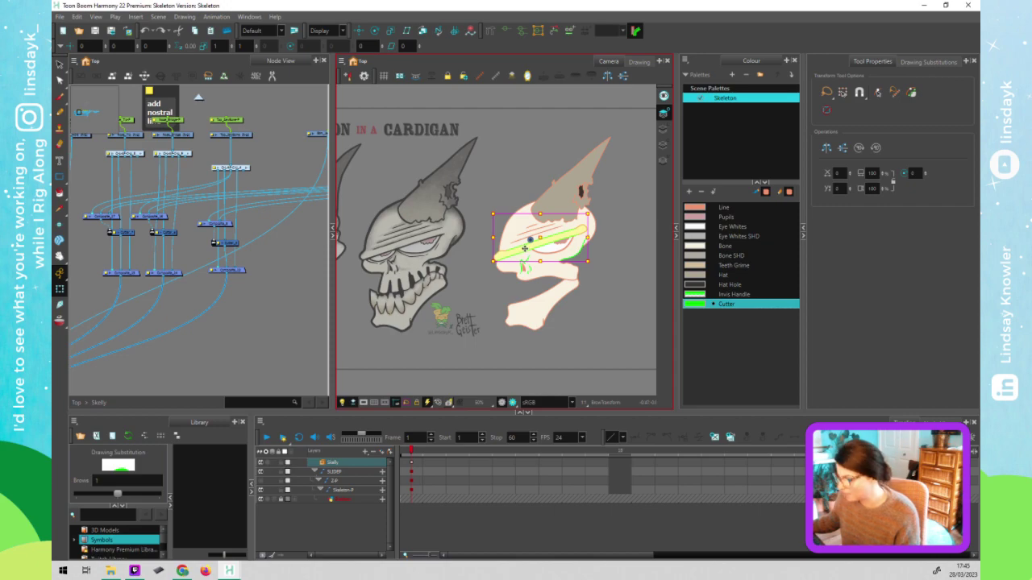
click(491, 288)
click(522, 249)
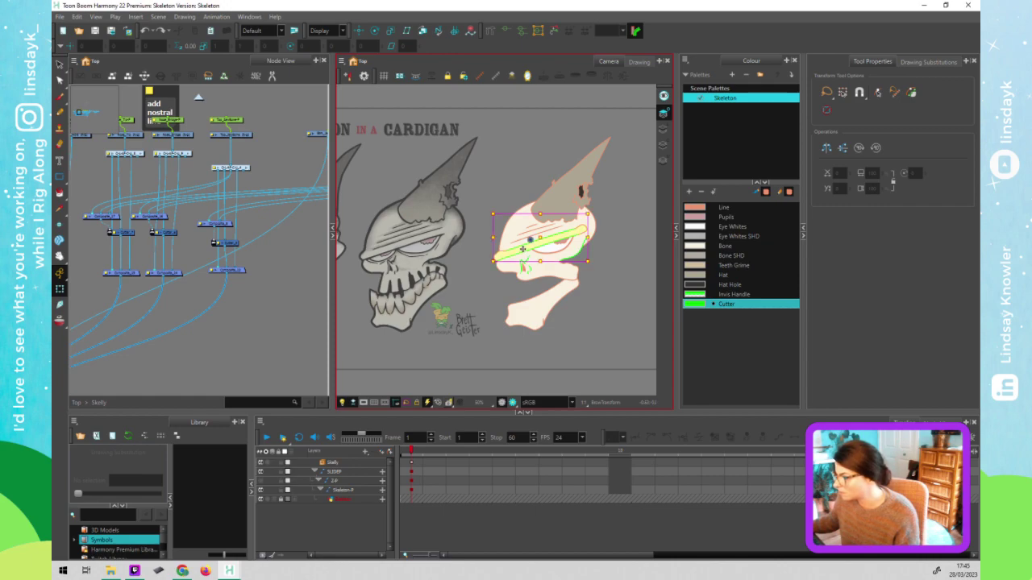
key(alt+s)
click(522, 249)
click(725, 208)
key(shift+t)
click(619, 303)
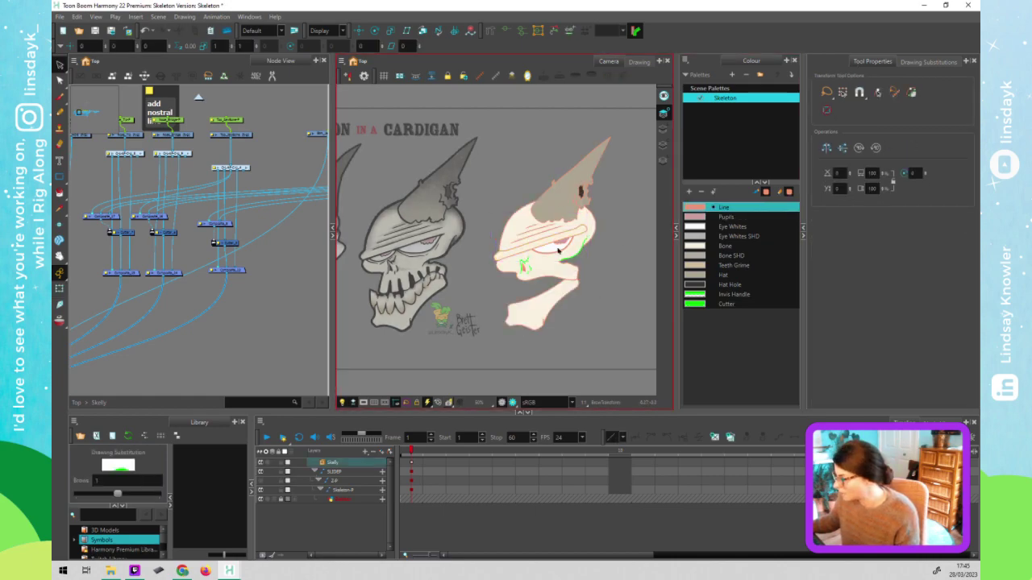
Recolour the lower edge stroke of the Ocular_Near drawing with the Line swatch
click(576, 249)
key(alt+s)
click(577, 250)
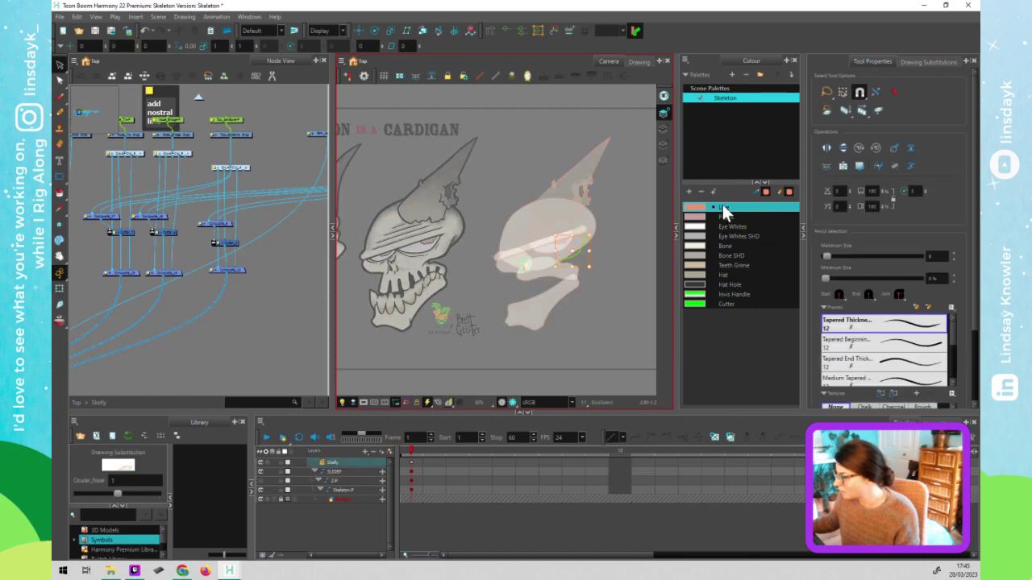
key(shift+t)
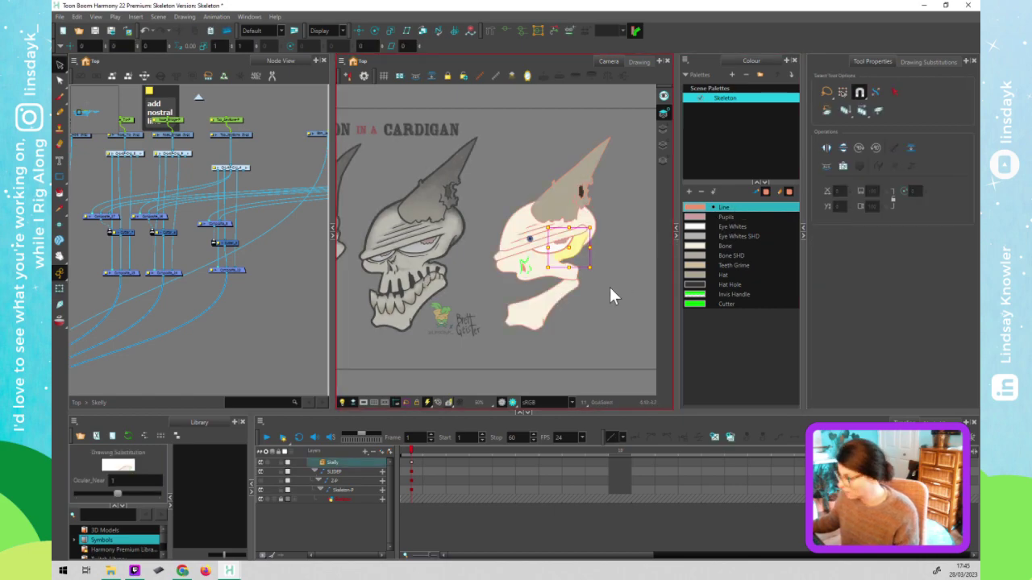
Recolour the Nose_Tip drawing's strokes with the Line swatch
click(524, 267)
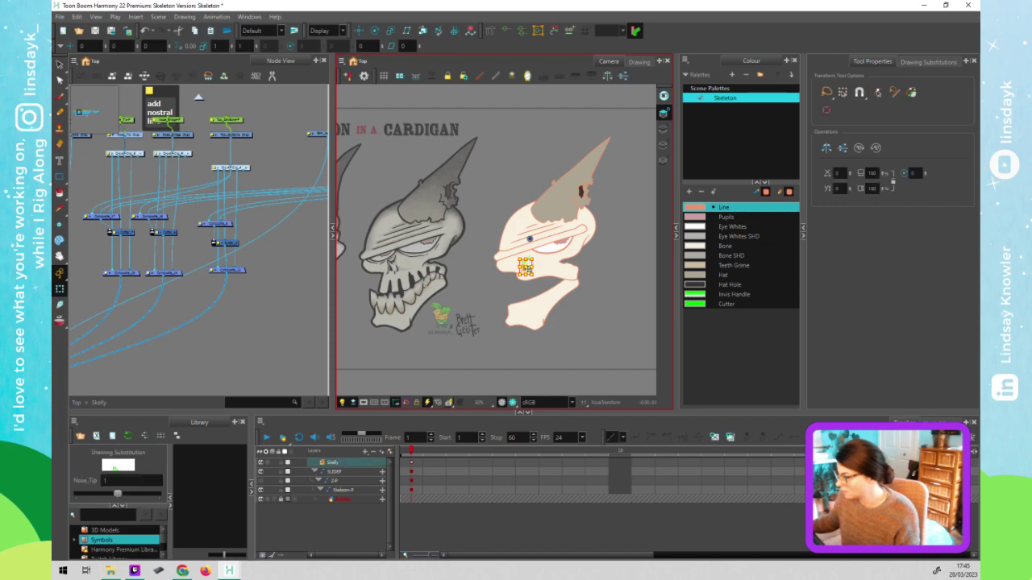
key(alt+x)
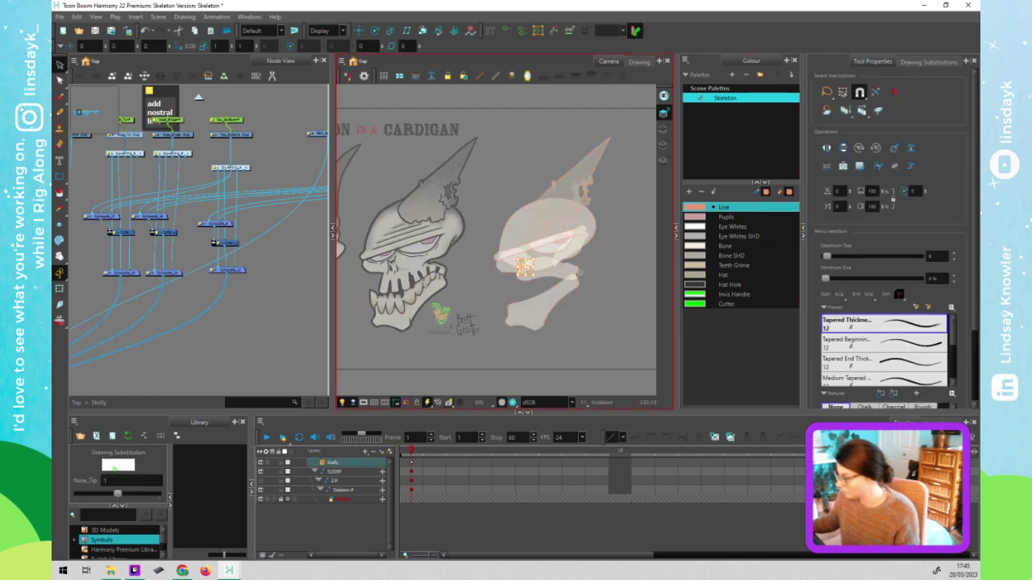
key(shift+t)
click(606, 270)
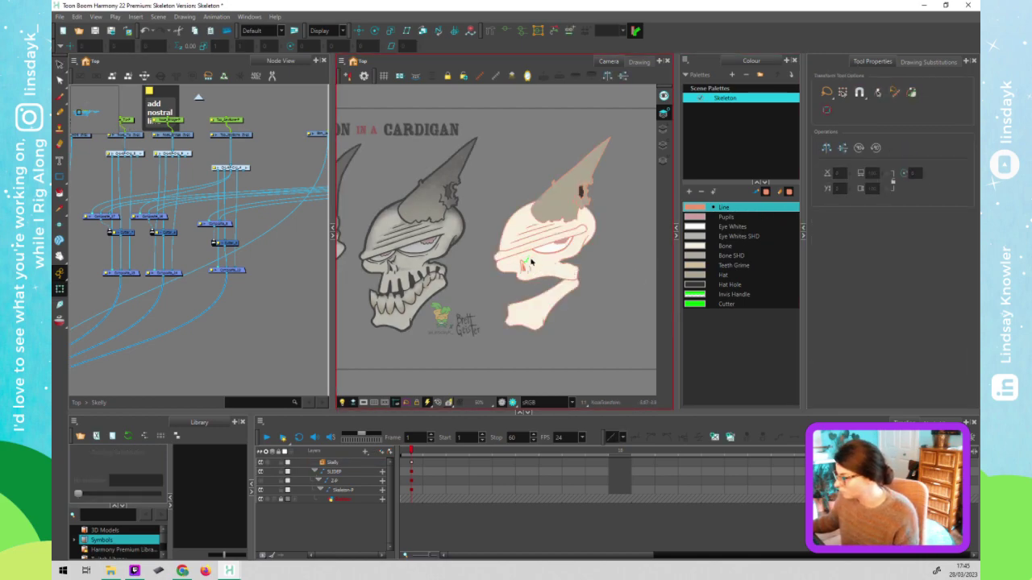
Recolour the Nose_Bridge drawing's strokes with the Line swatch
click(529, 261)
key(alt+s)
key(alt+x)
click(764, 207)
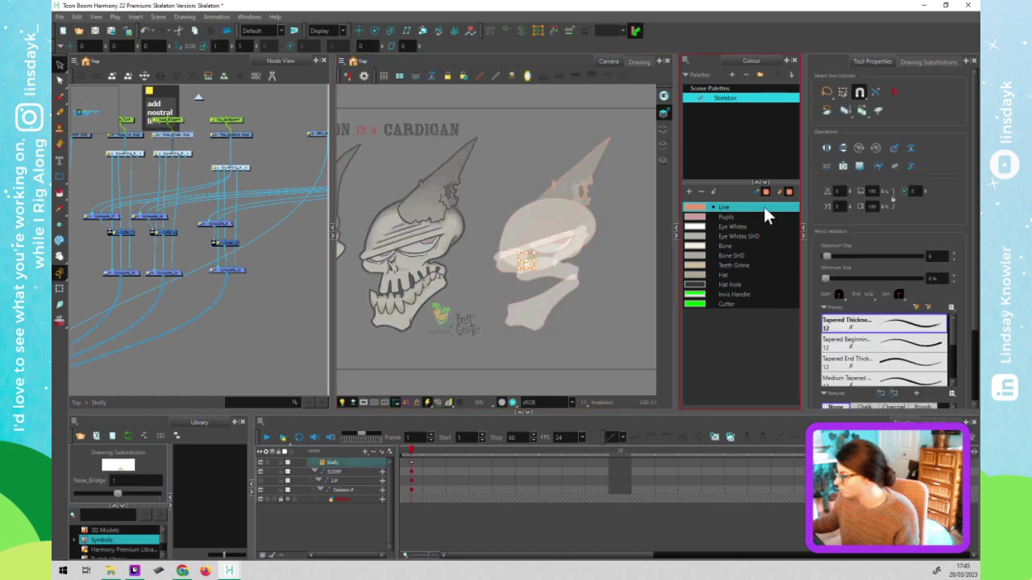
key(shift+t)
click(618, 299)
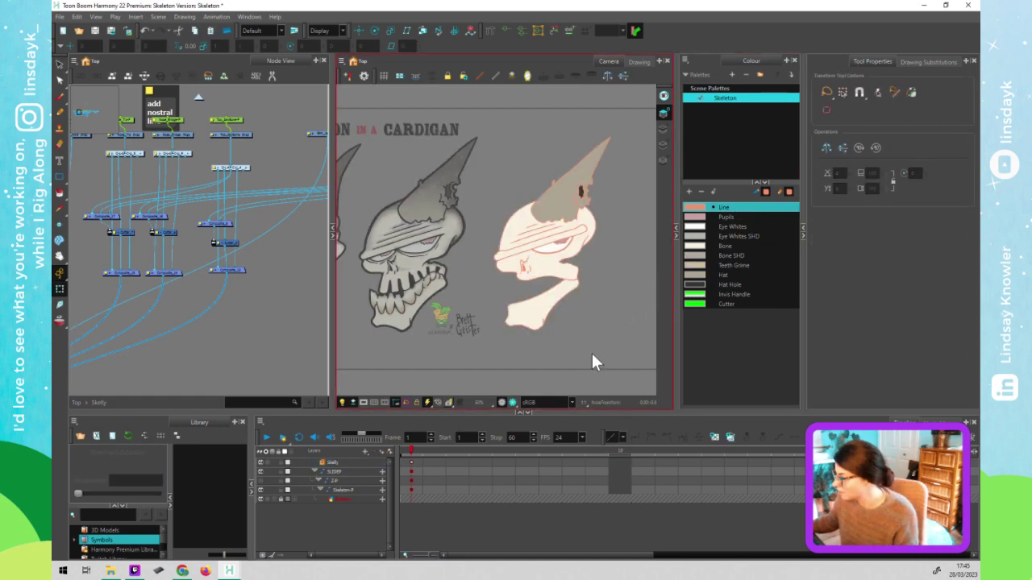
Inspect how the Brows, Skull and Ocular_Far pieces overlap, undoing any nudge, and review the cutter nodes in the network
click(537, 244)
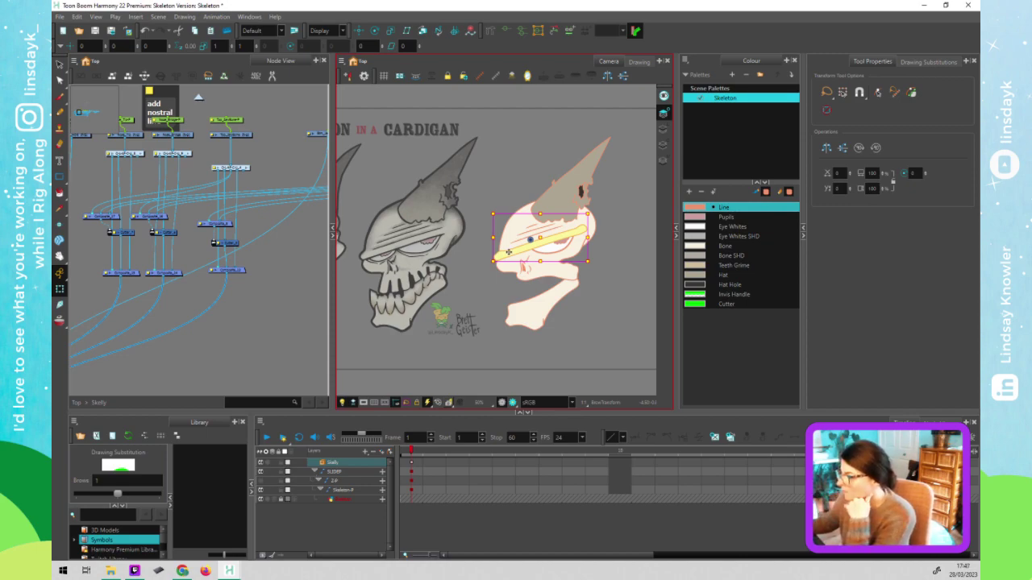
click(609, 236)
click(535, 238)
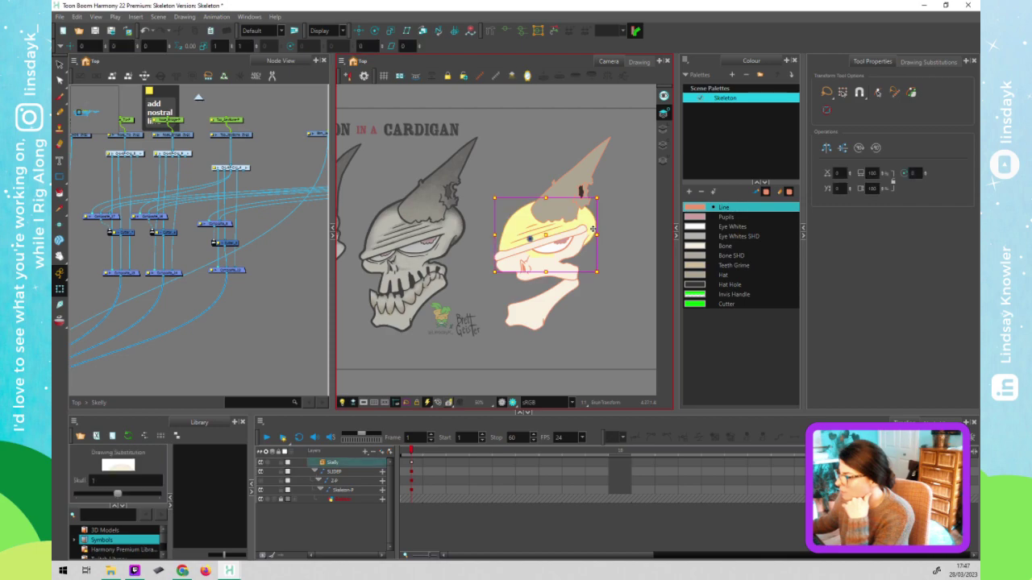
click(505, 269)
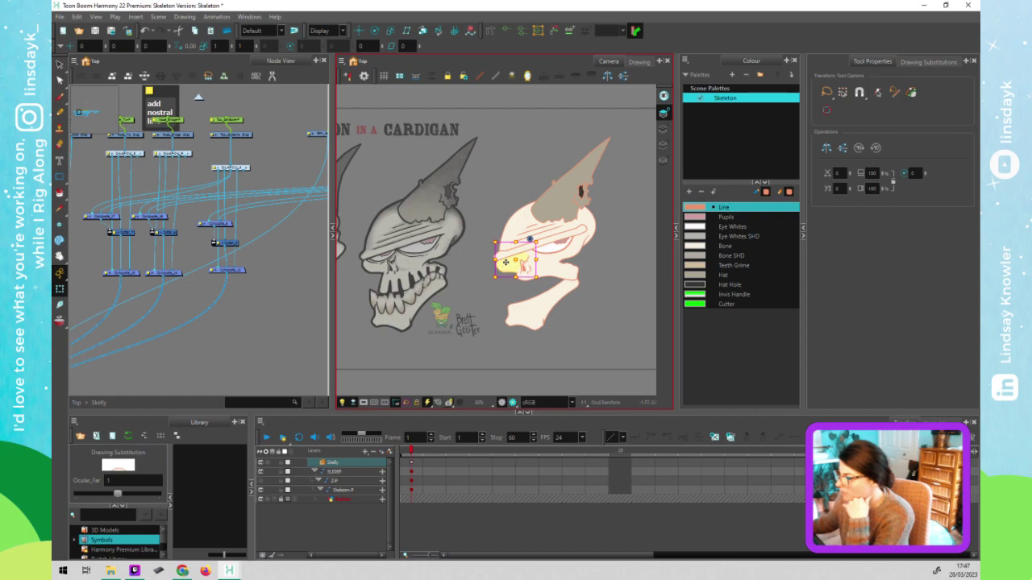
drag(503, 268, 505, 270)
key(ctrl+z)
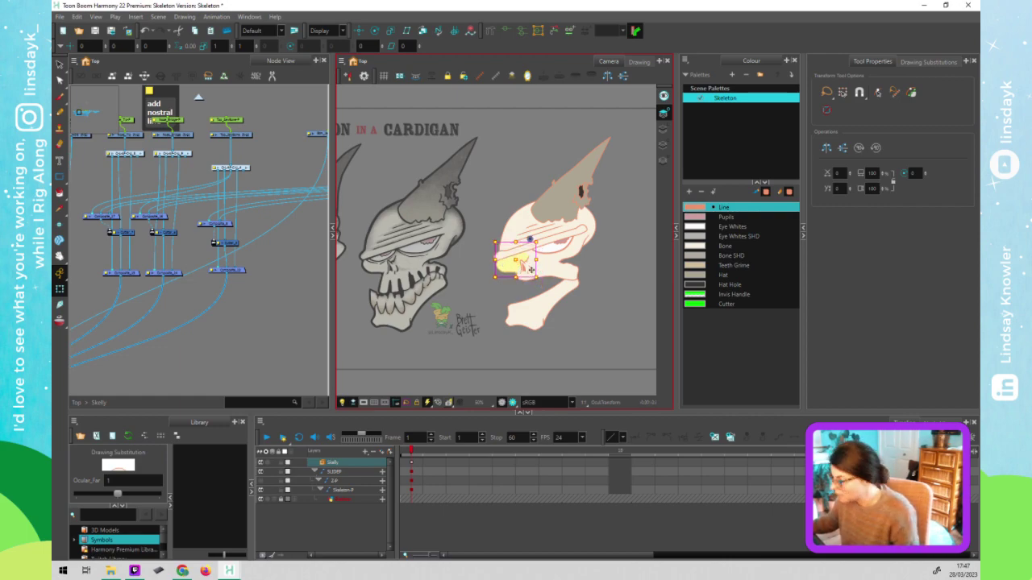
click(585, 224)
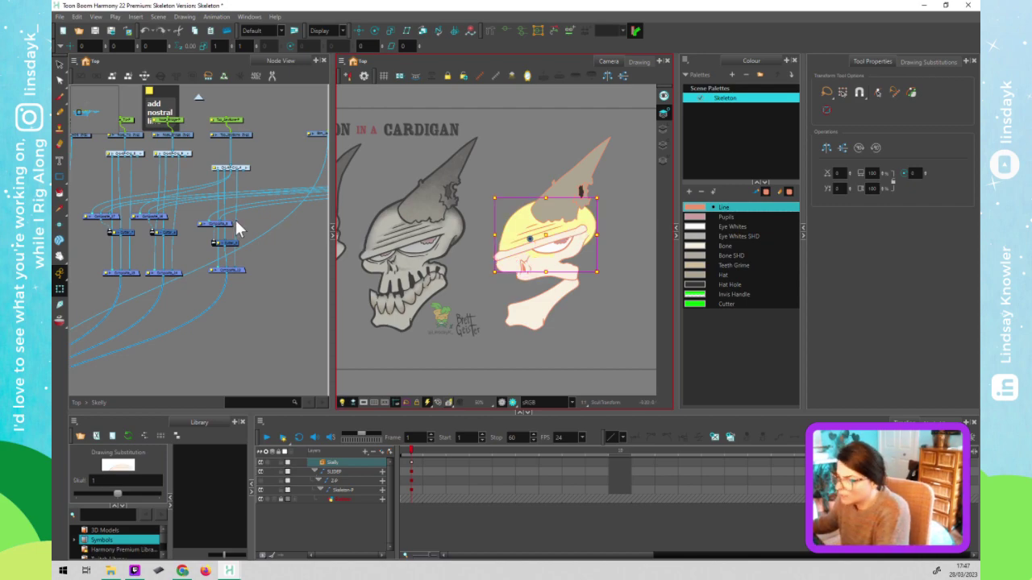
middle_click(211, 180)
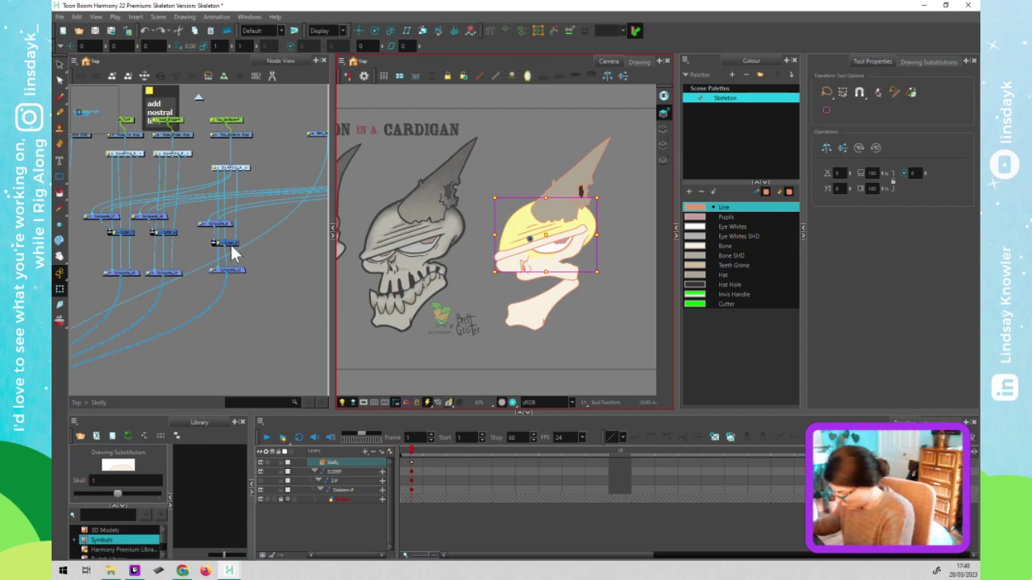
Connect the skull's output to the Brows branch's composite and move that composite lower to make room above it
key(o)
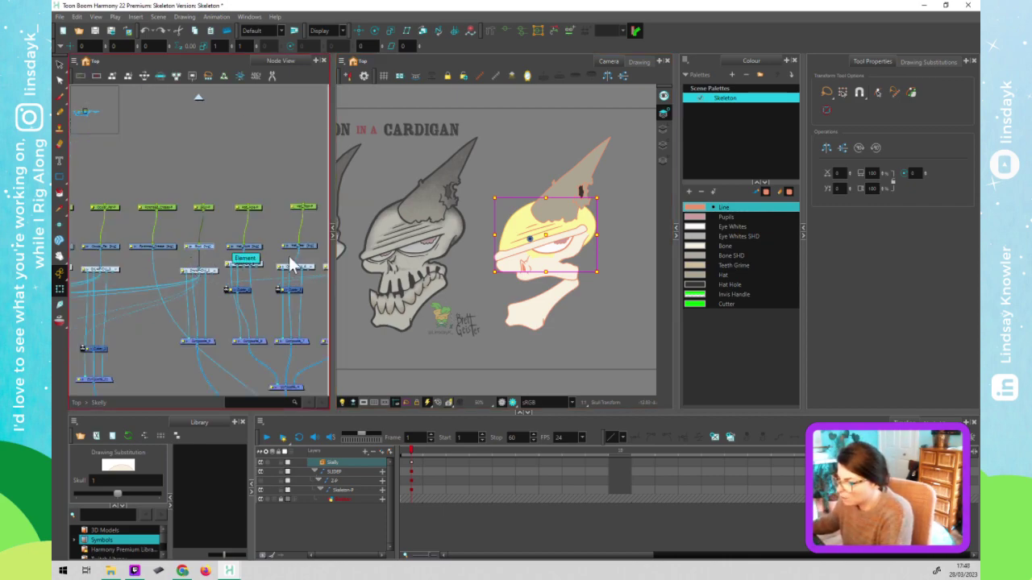
drag(200, 274, 299, 247)
key(1)
scroll(242, 257, up, 3)
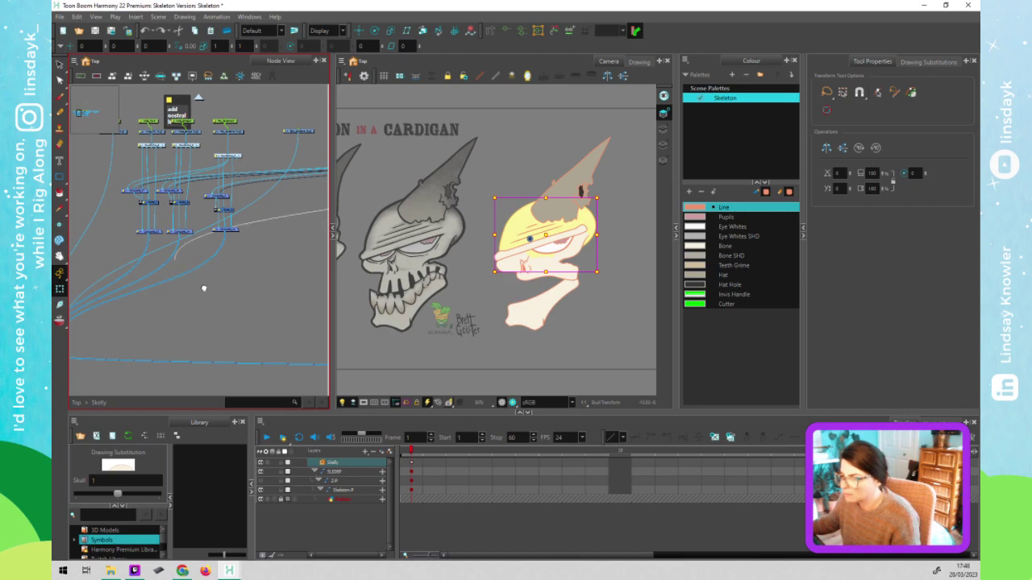
scroll(218, 297, up, 5)
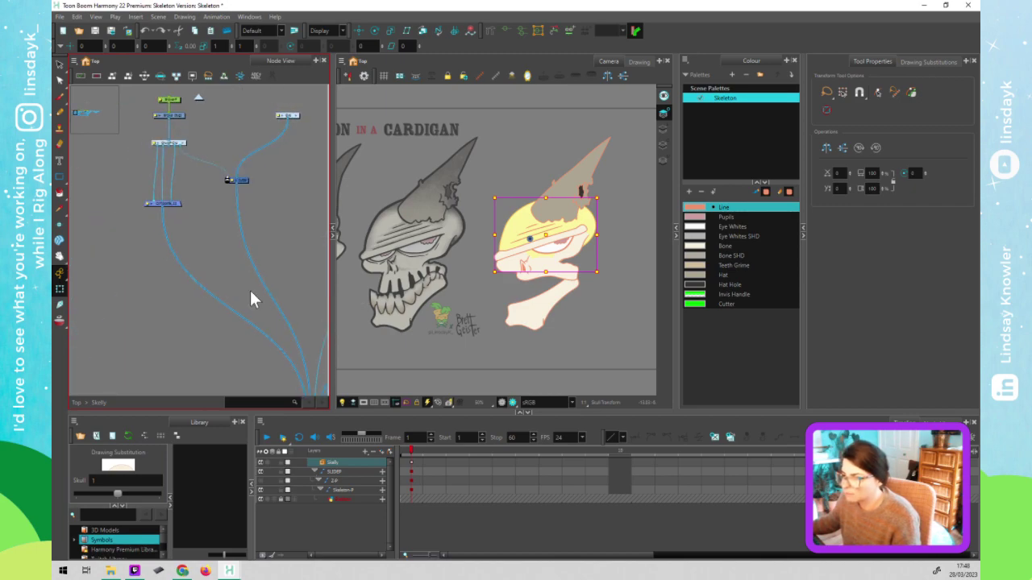
drag(229, 297, 197, 240)
click(204, 250)
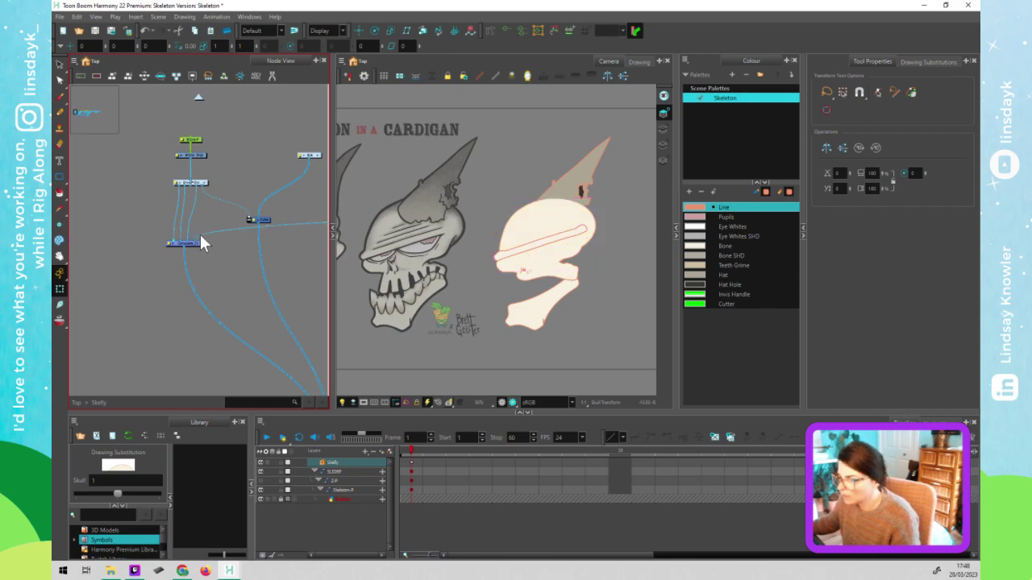
drag(199, 243, 202, 297)
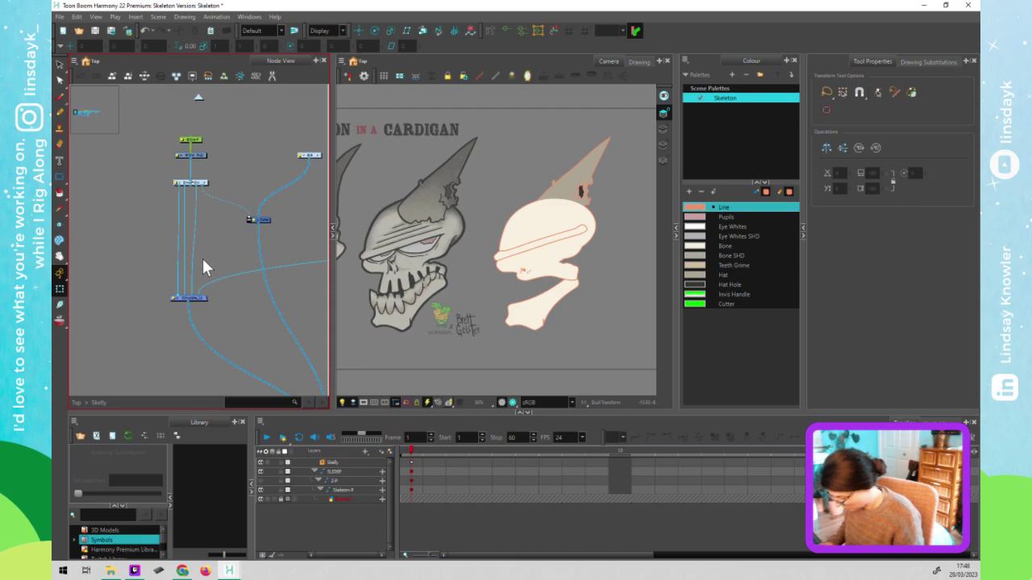
Add a Cutter node to the Brows branch above its composite and reroute the skull connection into the cutter's matte input
key(Tab)
text(cu)
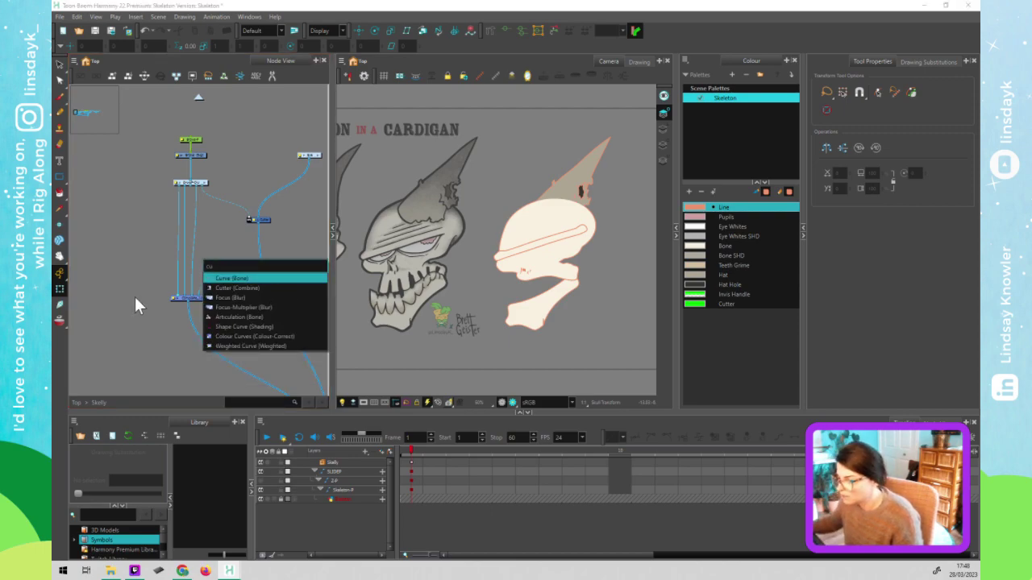
click(214, 286)
drag(226, 261, 196, 241)
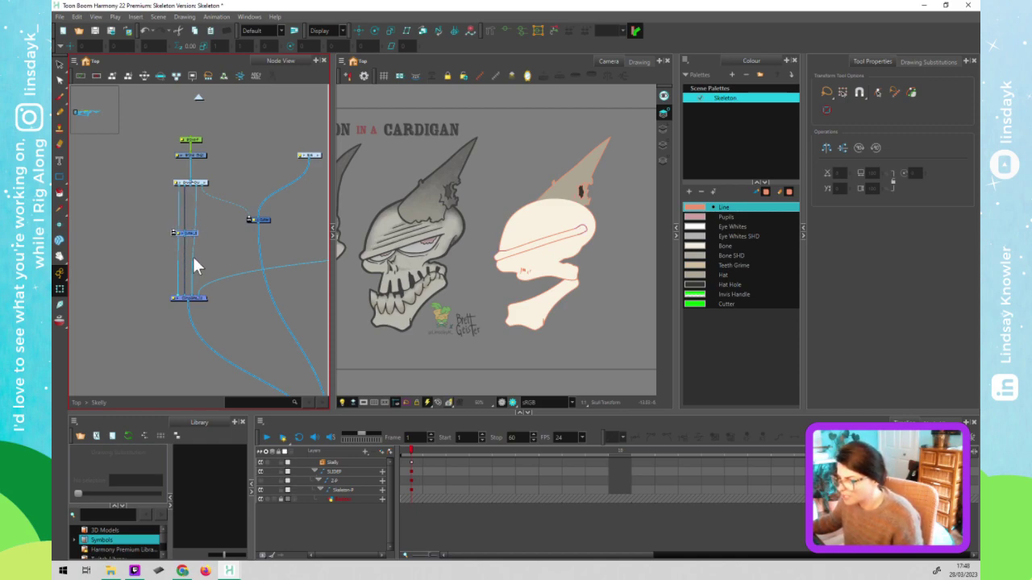
mouse_move(203, 294)
mouse_down()
mouse_move(208, 271)
mouse_move(185, 223)
mouse_move(177, 235)
mouse_up()
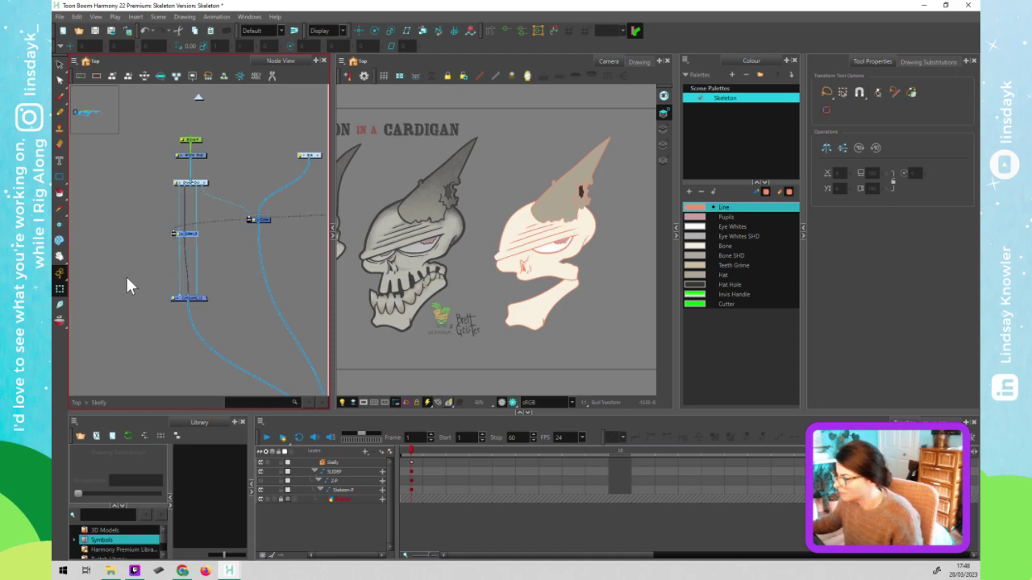
Test the new cutter by moving the Brows drawing across the skull's edges, undo the moves and compare with the reference heads
click(499, 254)
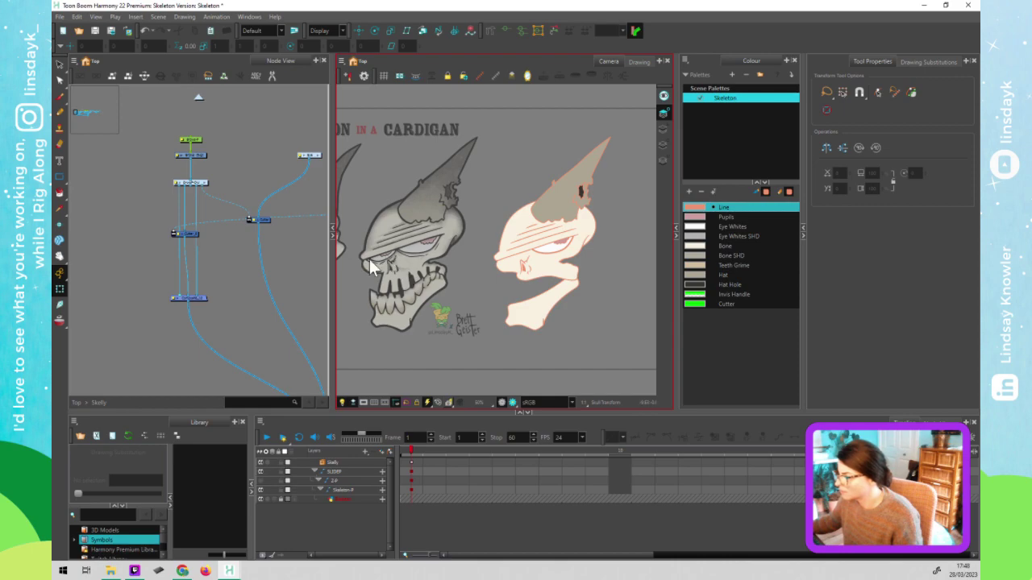
click(530, 247)
drag(530, 244, 503, 251)
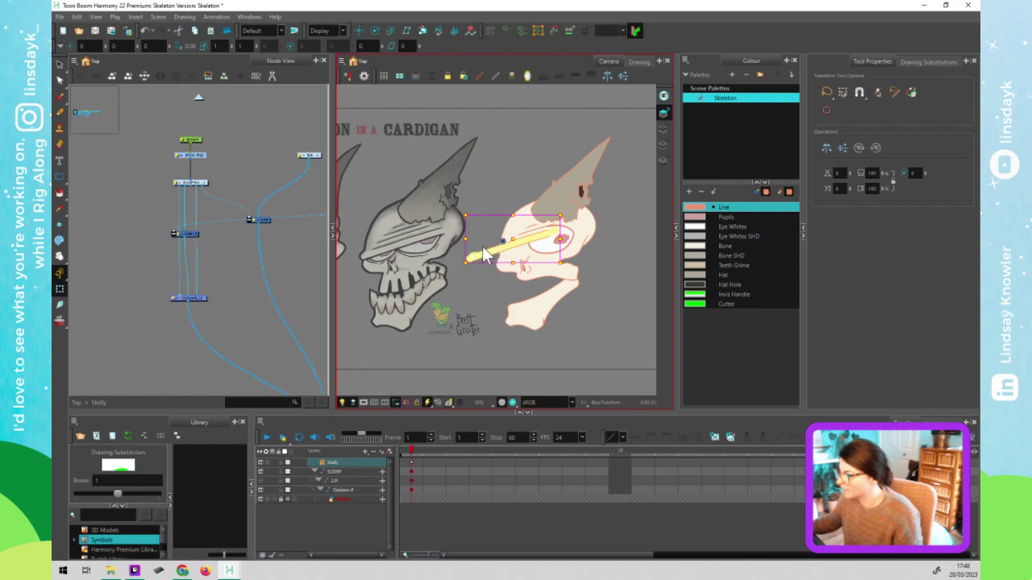
drag(500, 248, 564, 236)
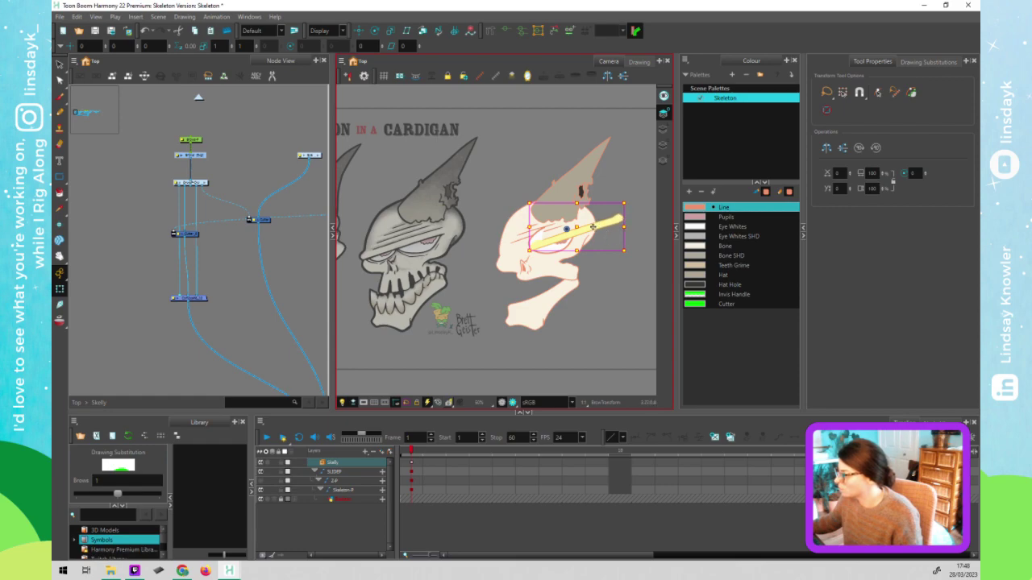
drag(606, 223, 622, 221)
key(ctrl+z)
key(ctrl+z)
key(ctrl+z)
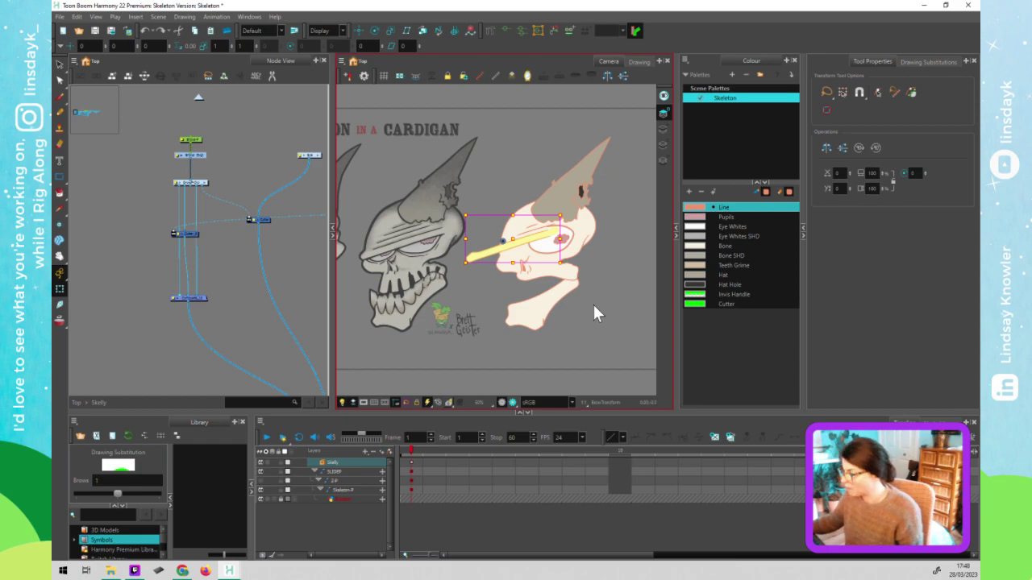
key(ctrl+shift+z)
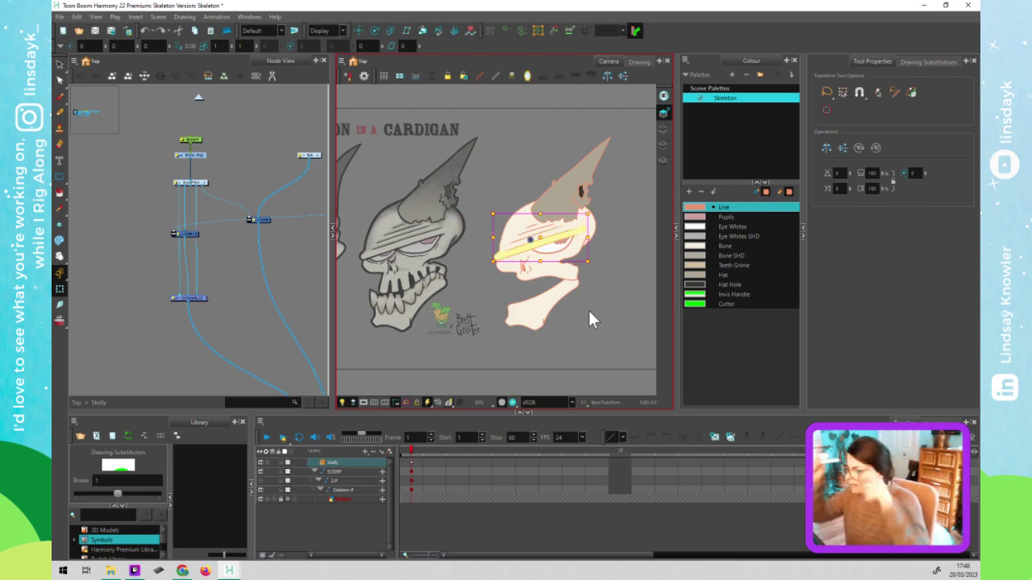
drag(578, 334, 654, 317)
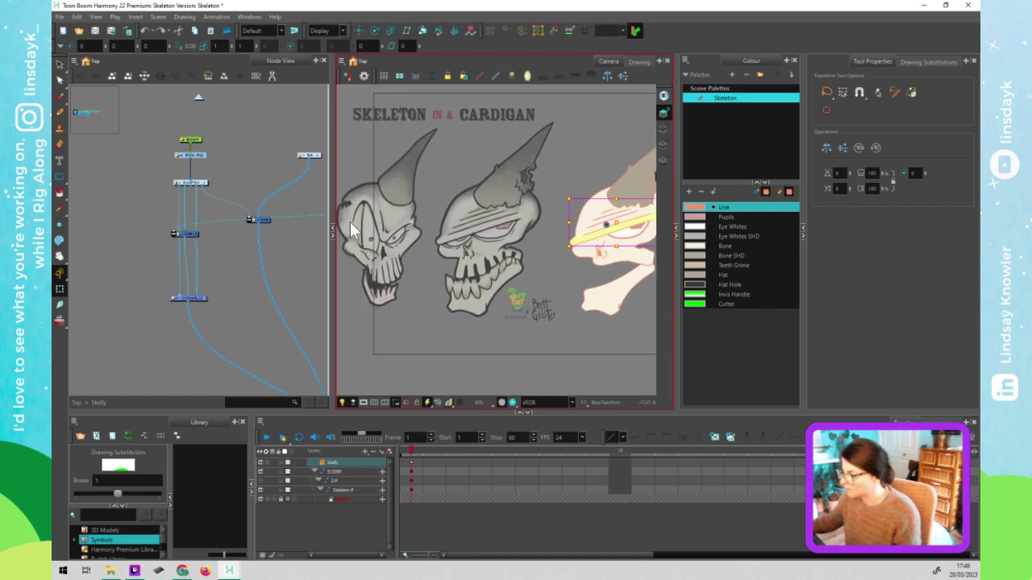
drag(506, 335, 488, 332)
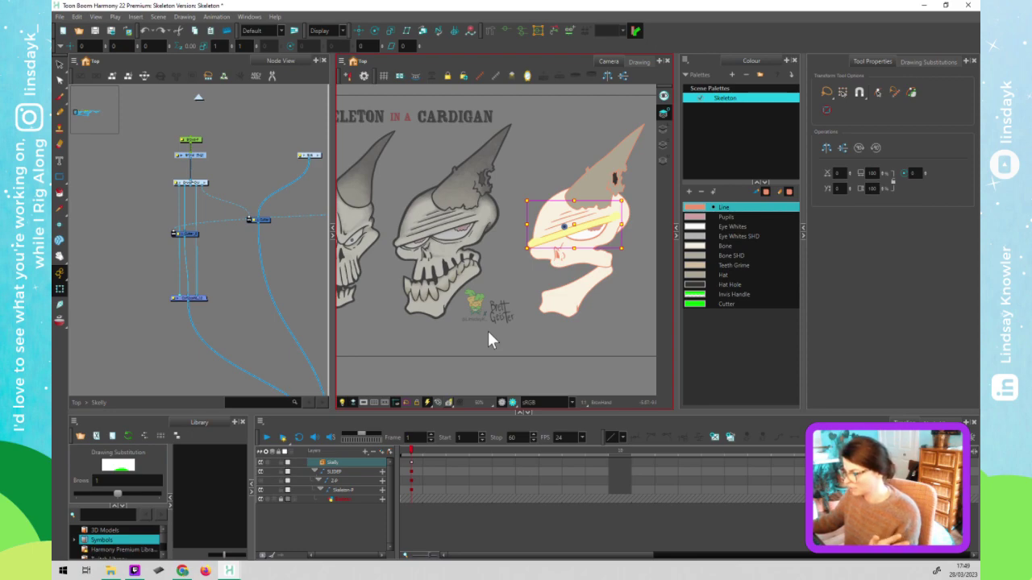
click(493, 347)
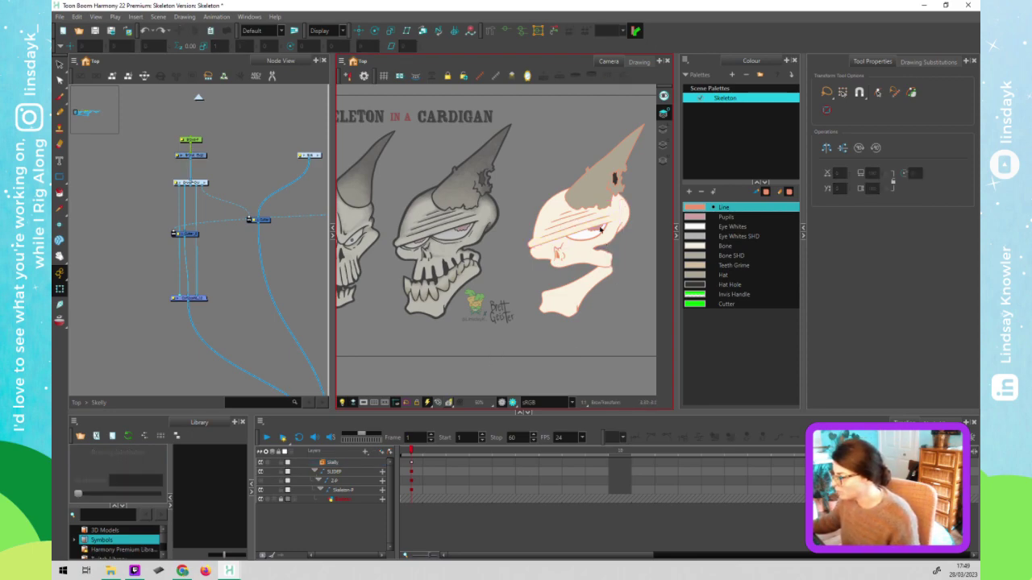
Open the Eye group, move its composite and output node lower, and enlarge the Near Eye backdrop around the composite
click(600, 231)
drag(303, 246, 281, 249)
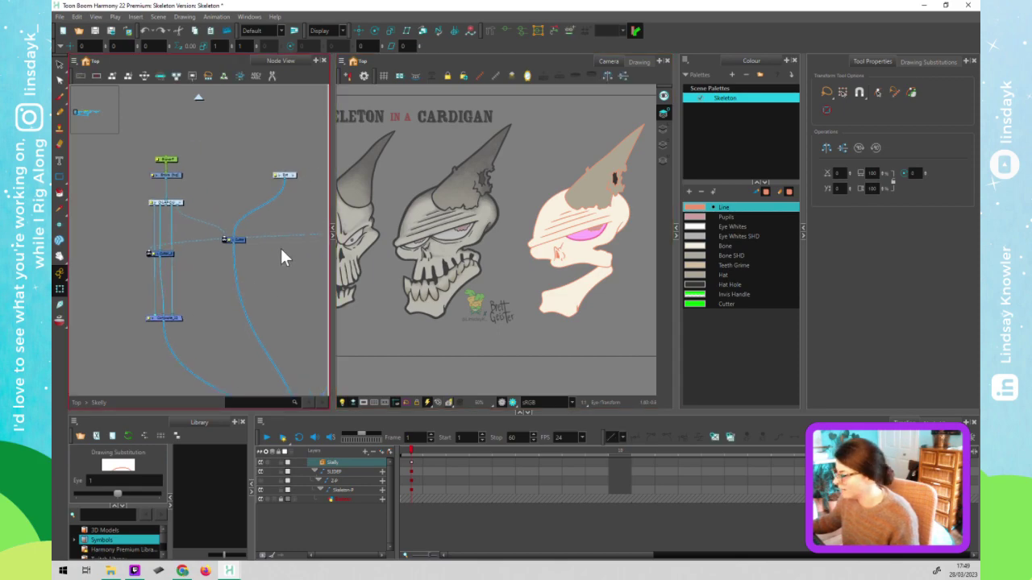
click(294, 174)
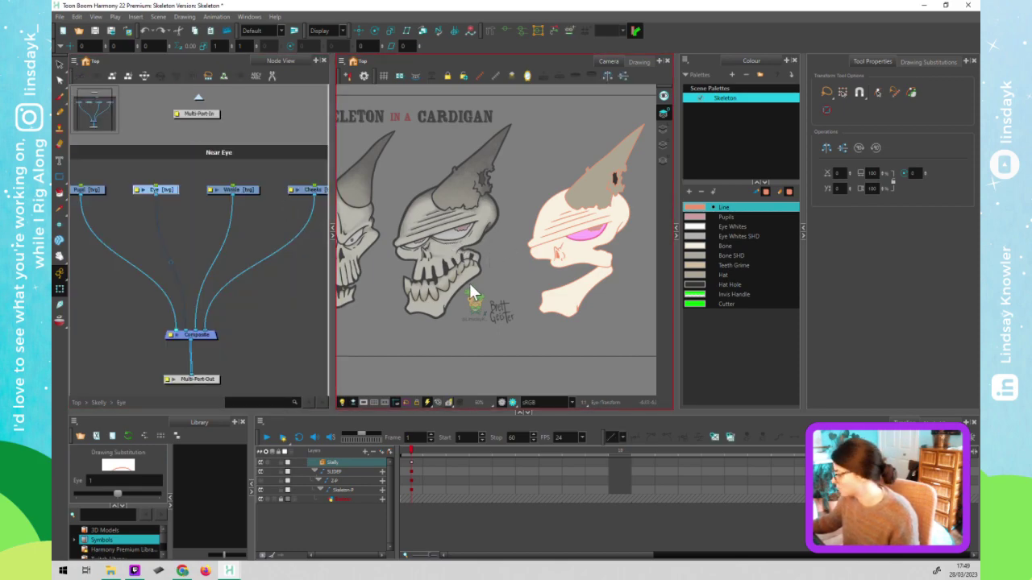
click(241, 239)
scroll(241, 238, down, 5)
drag(257, 291, 252, 291)
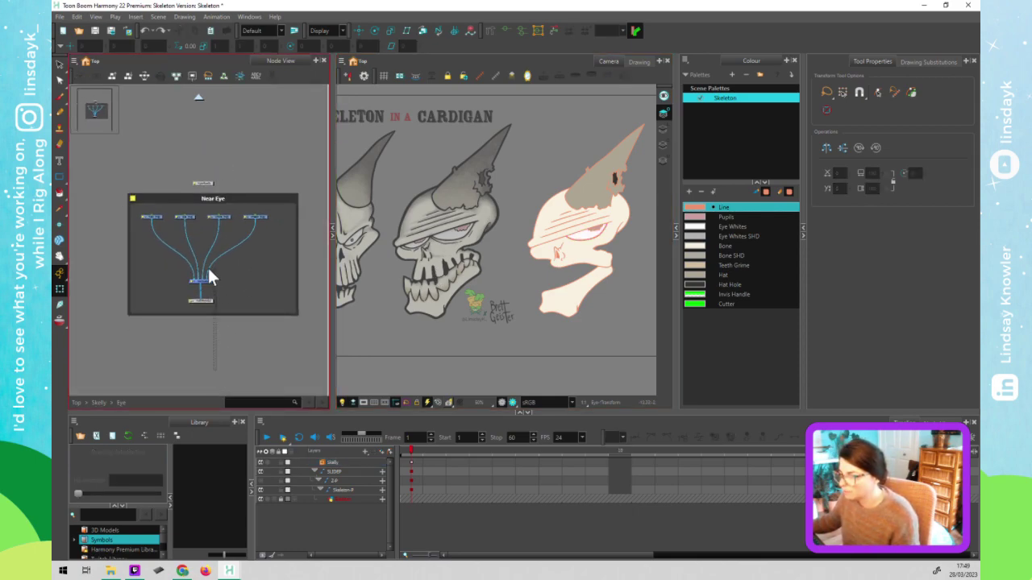
drag(207, 311, 206, 345)
click(295, 310)
drag(299, 337, 301, 335)
Examine the Cheeks, Wrinkle, Eye and Pupil drawings in the Near Eye network against the reference heads
click(432, 239)
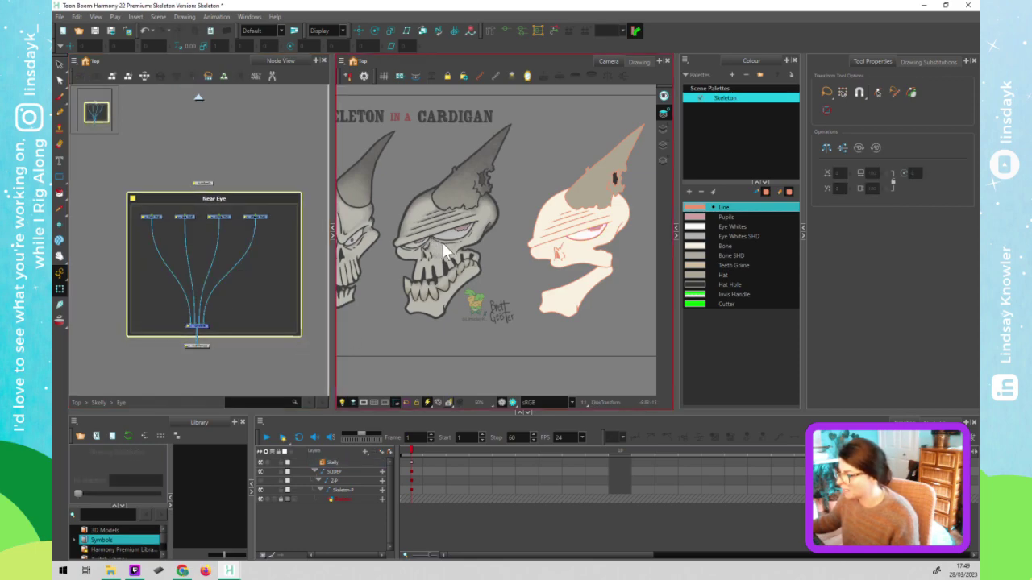
click(270, 218)
scroll(269, 214, up, 3)
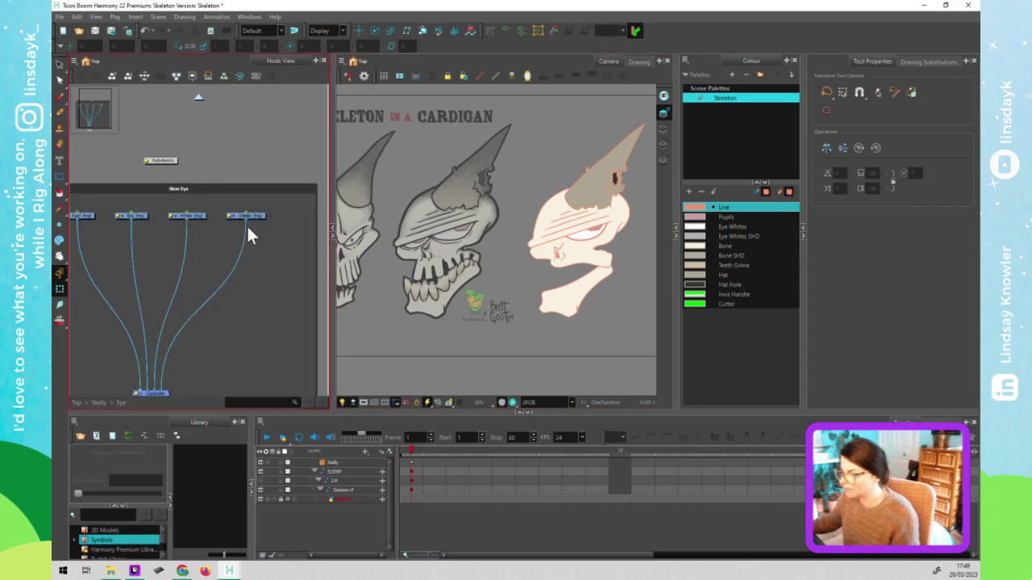
drag(247, 223, 212, 220)
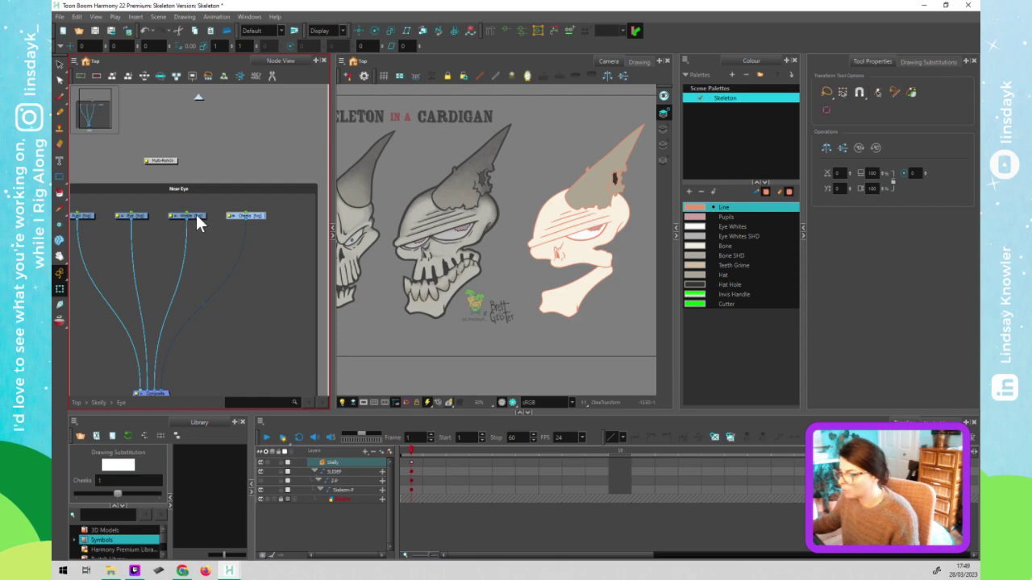
click(198, 216)
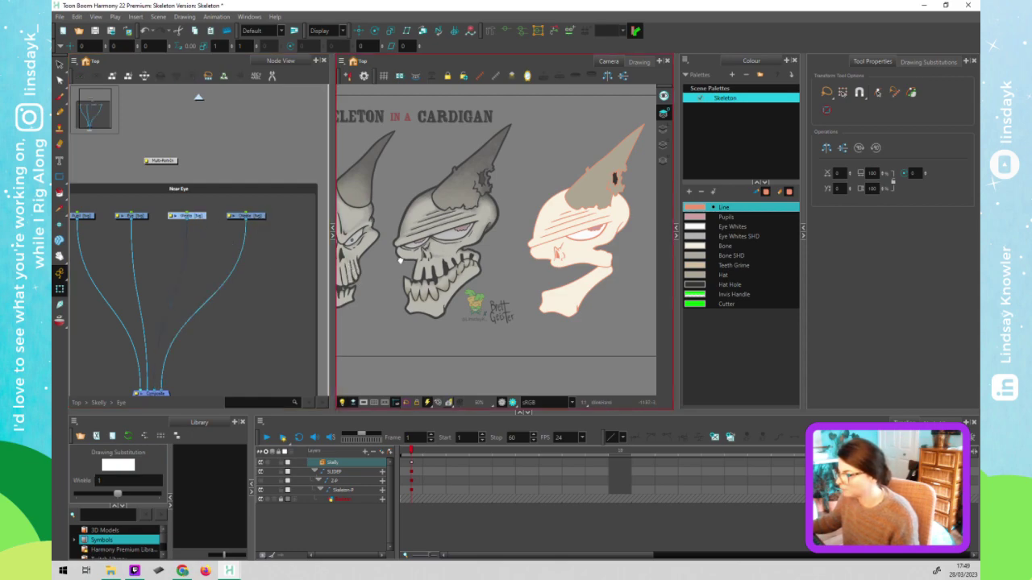
drag(400, 260, 448, 253)
click(273, 279)
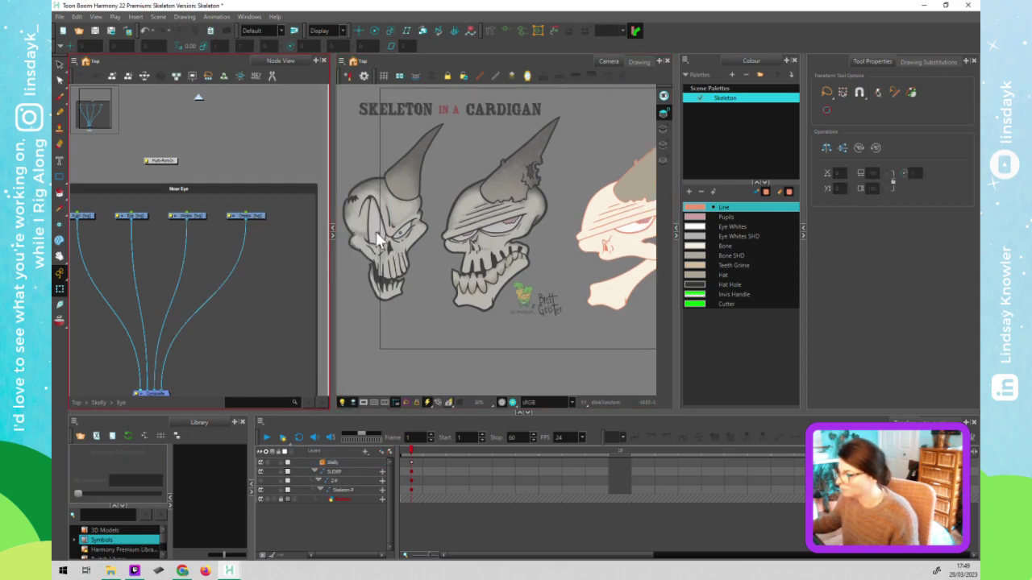
click(402, 235)
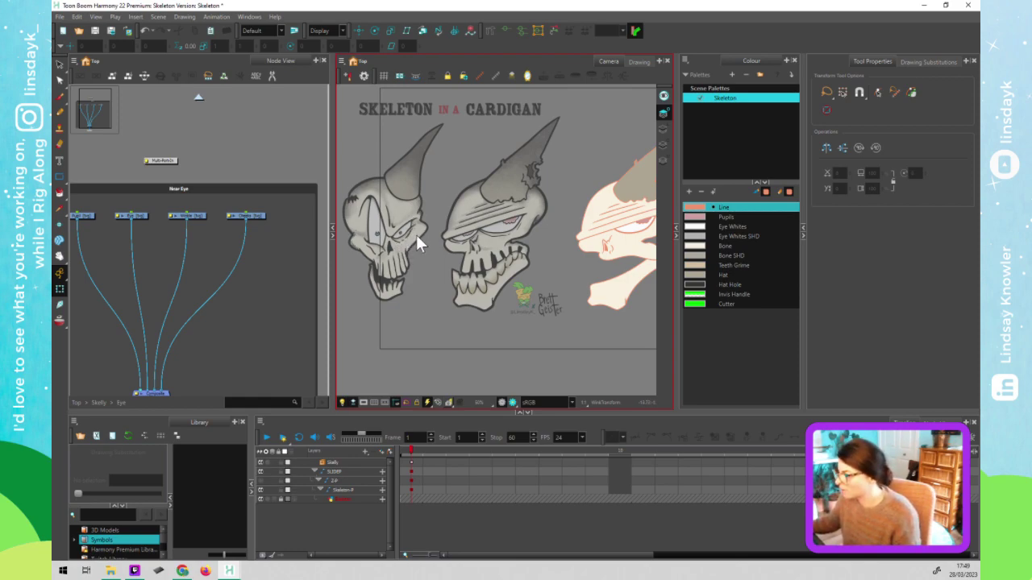
click(127, 220)
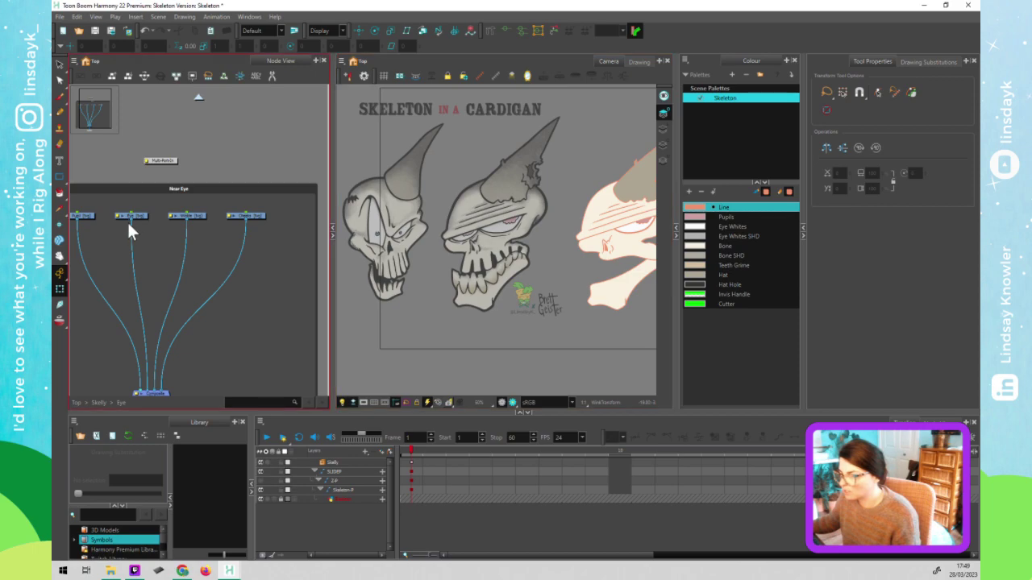
click(84, 216)
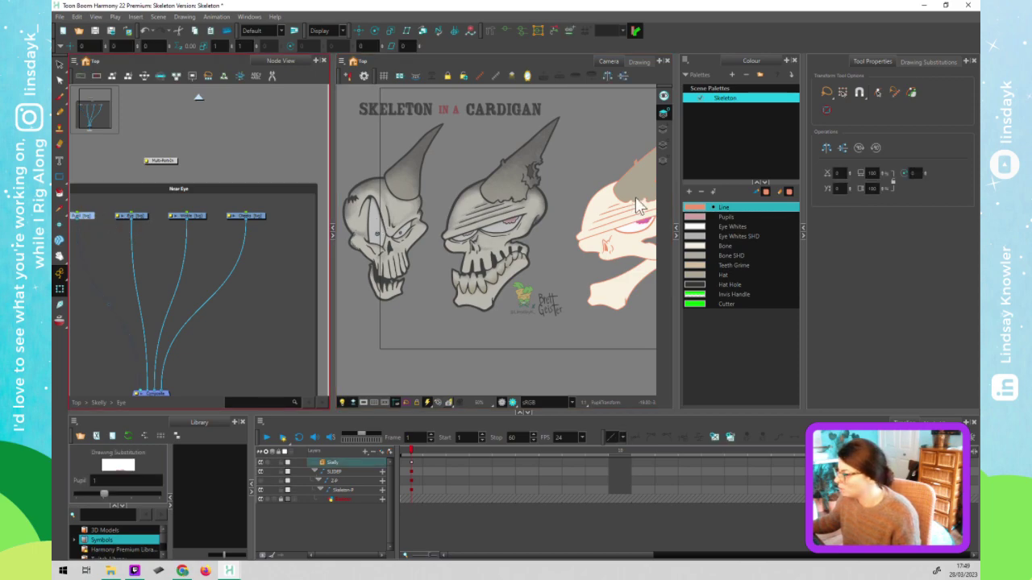
click(136, 215)
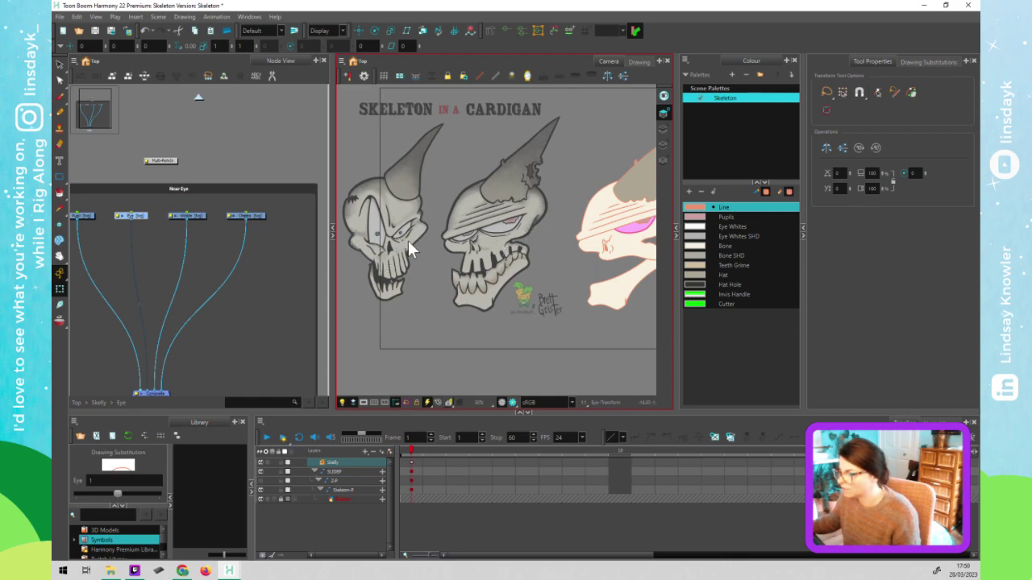
click(212, 222)
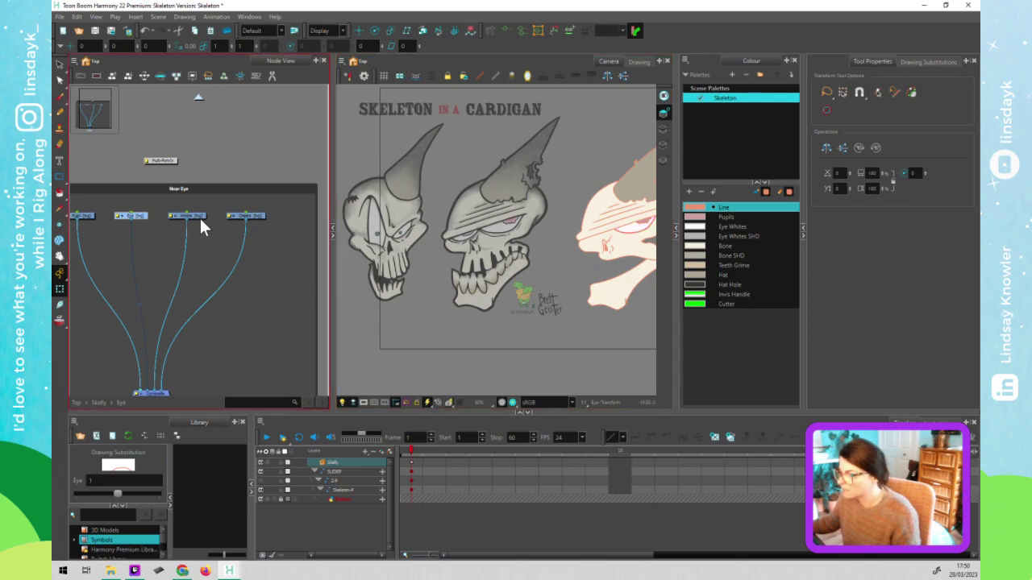
click(268, 223)
click(504, 225)
click(200, 214)
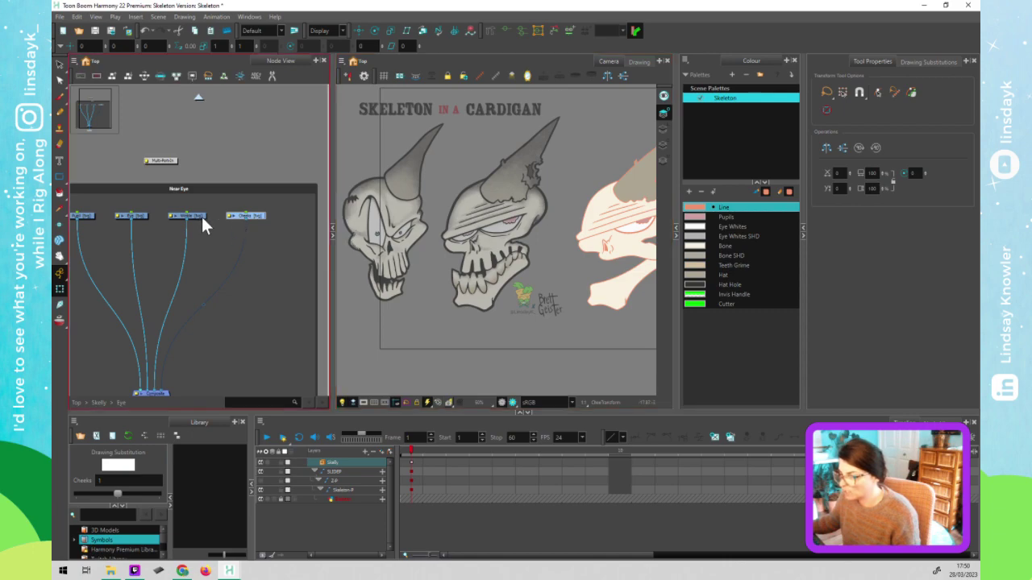
click(489, 232)
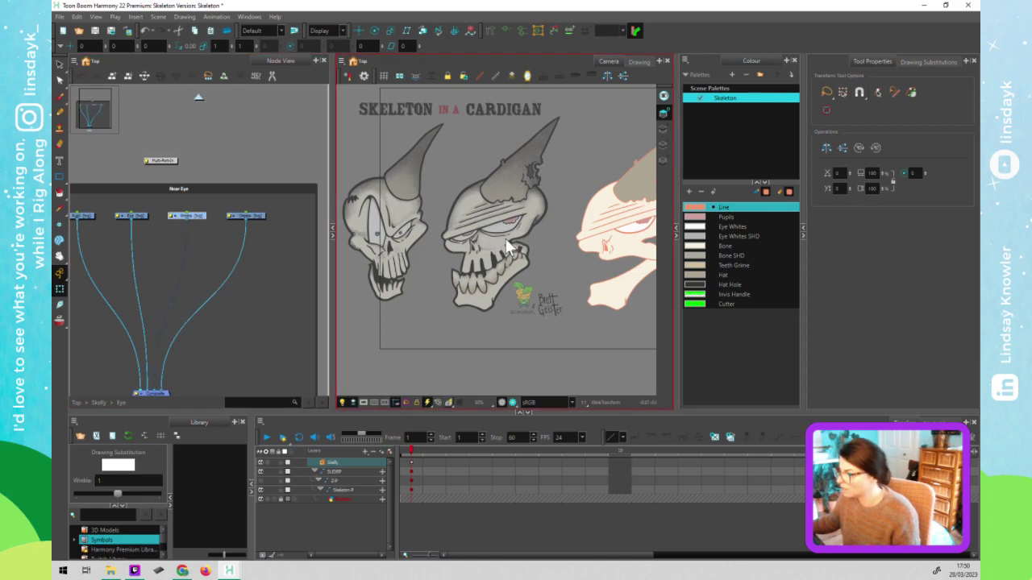
drag(620, 262, 510, 269)
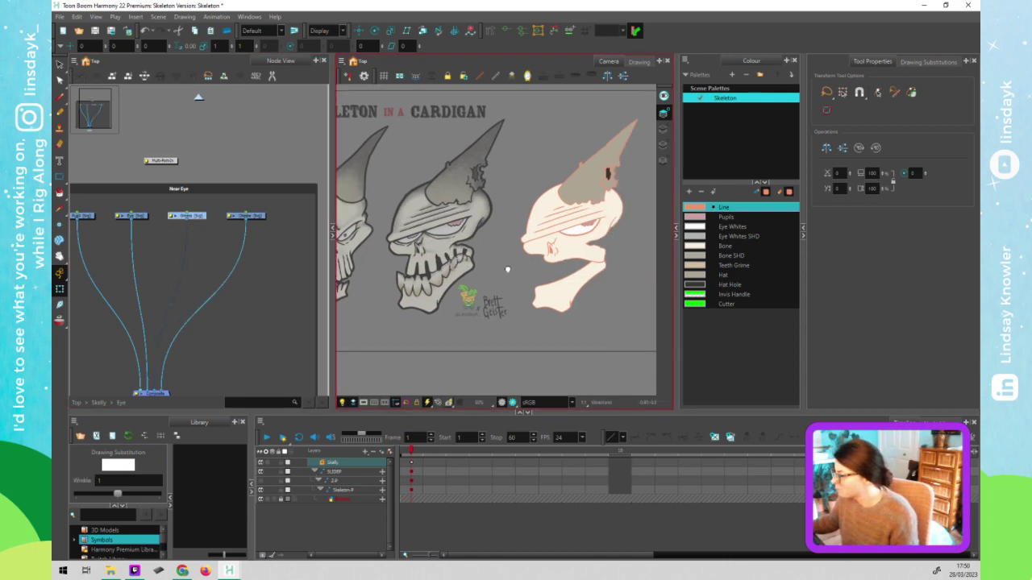
Leave the Eye group and return to the Skelly node network
click(200, 103)
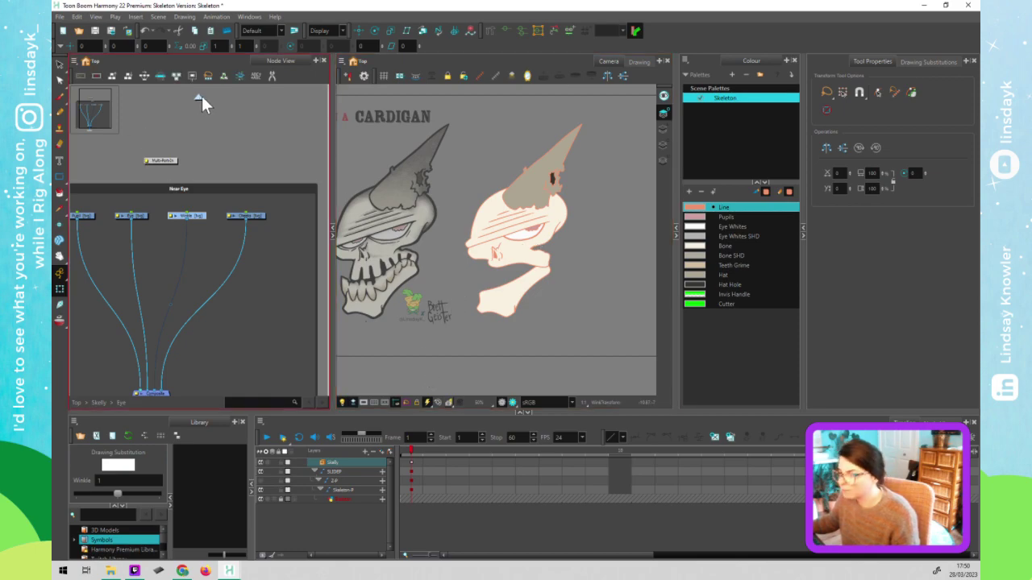
click(353, 199)
click(169, 149)
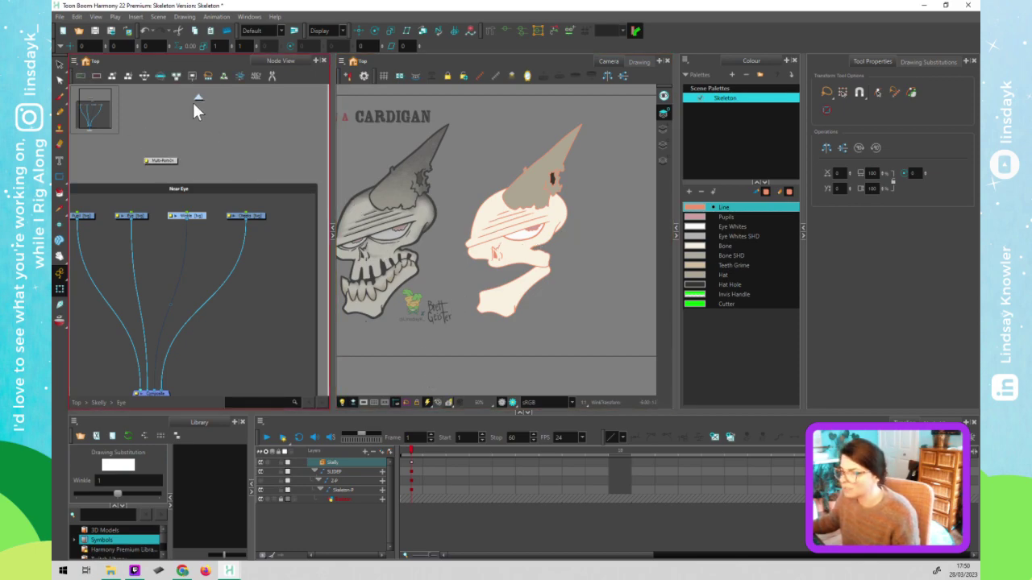
click(198, 98)
click(284, 260)
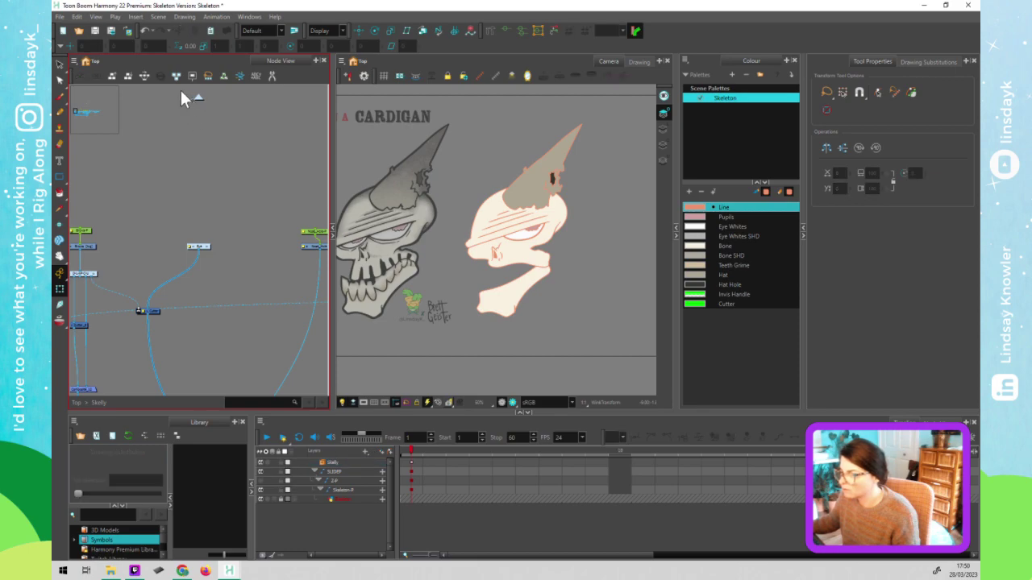
Return to the top-level network, disable the SLIDEP peg and enable the peg below it to overlay the reference on the skull
click(197, 97)
drag(244, 256, 78, 244)
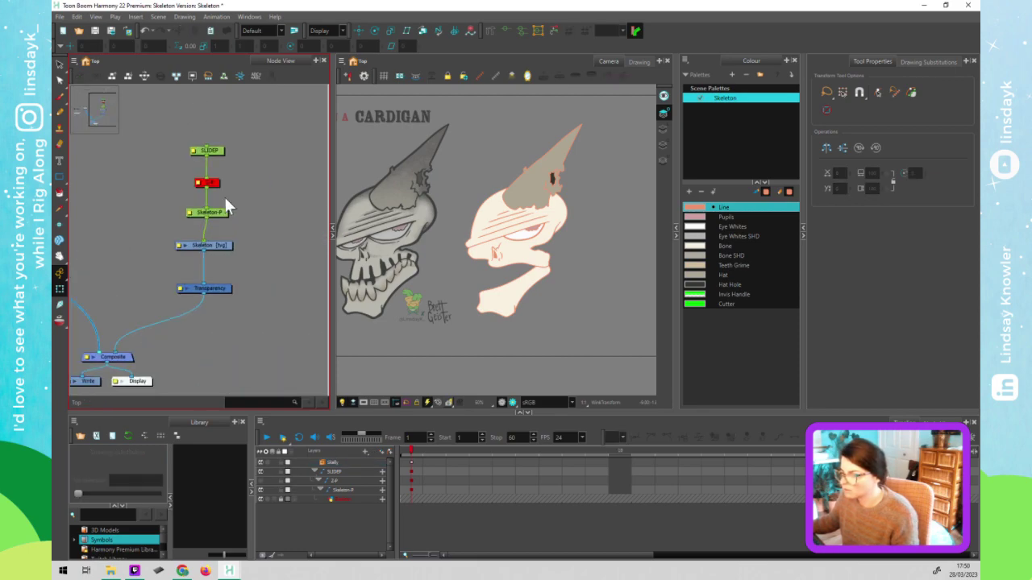
click(219, 153)
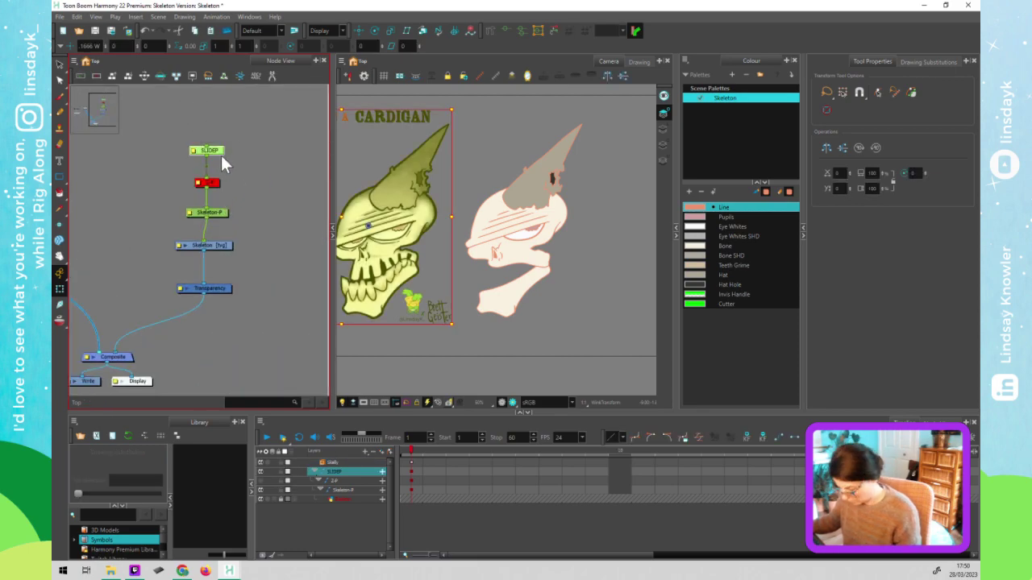
drag(250, 173, 156, 192)
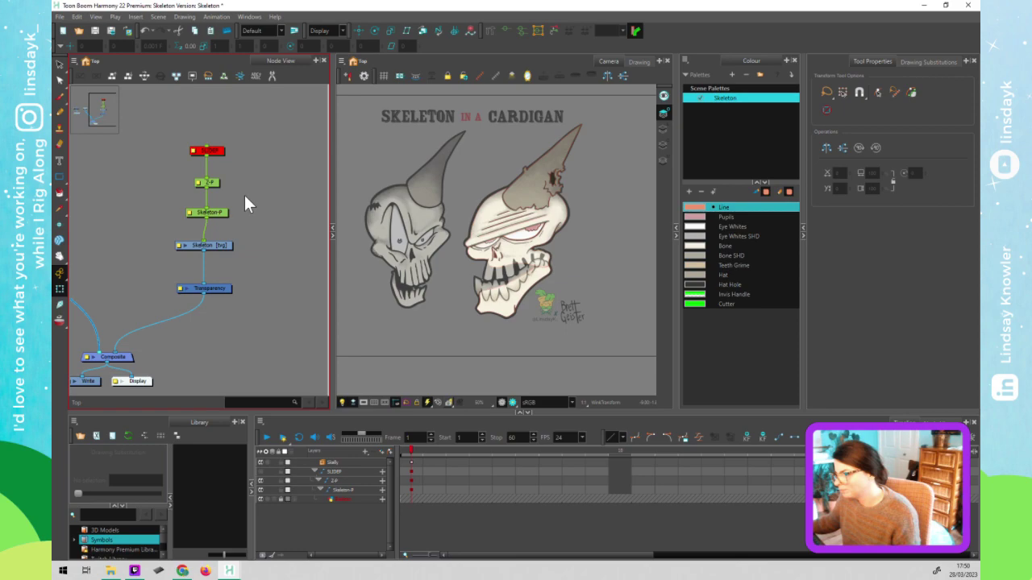
Select the near-eye white in the camera view and locate its node inside the Eye group
click(535, 227)
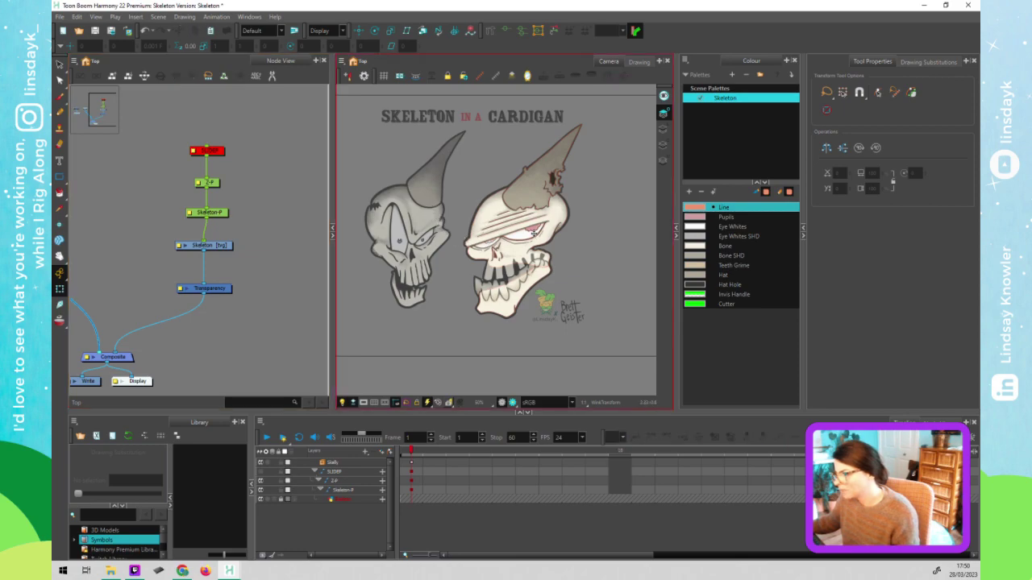
click(533, 234)
scroll(534, 233, up, 6)
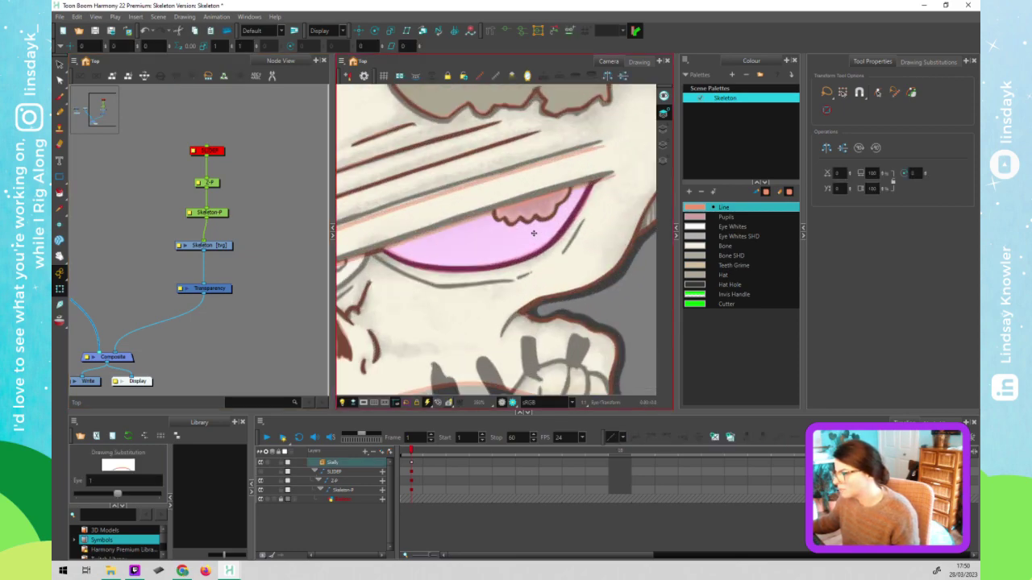
click(470, 268)
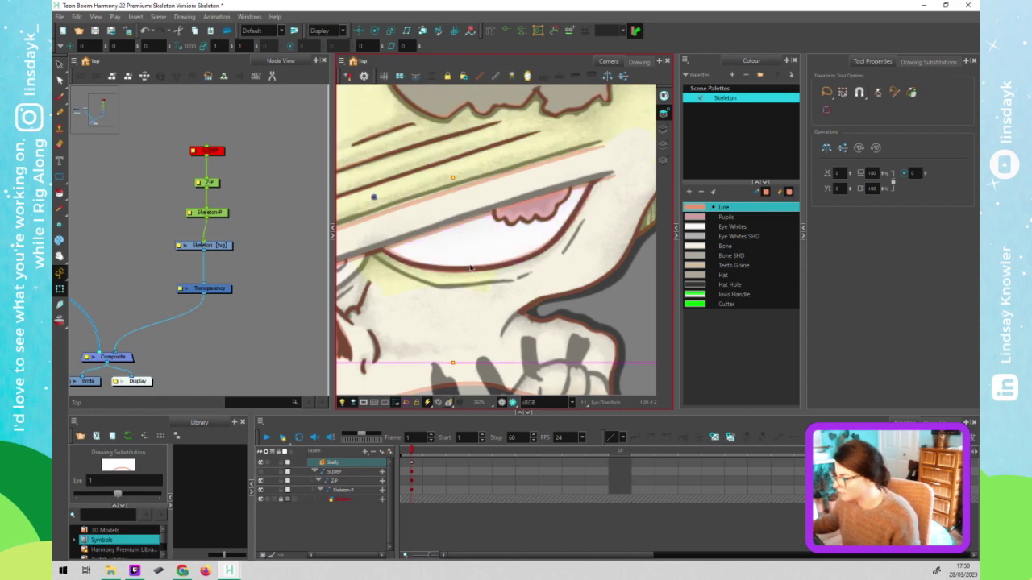
click(469, 264)
middle_click(106, 259)
key(o)
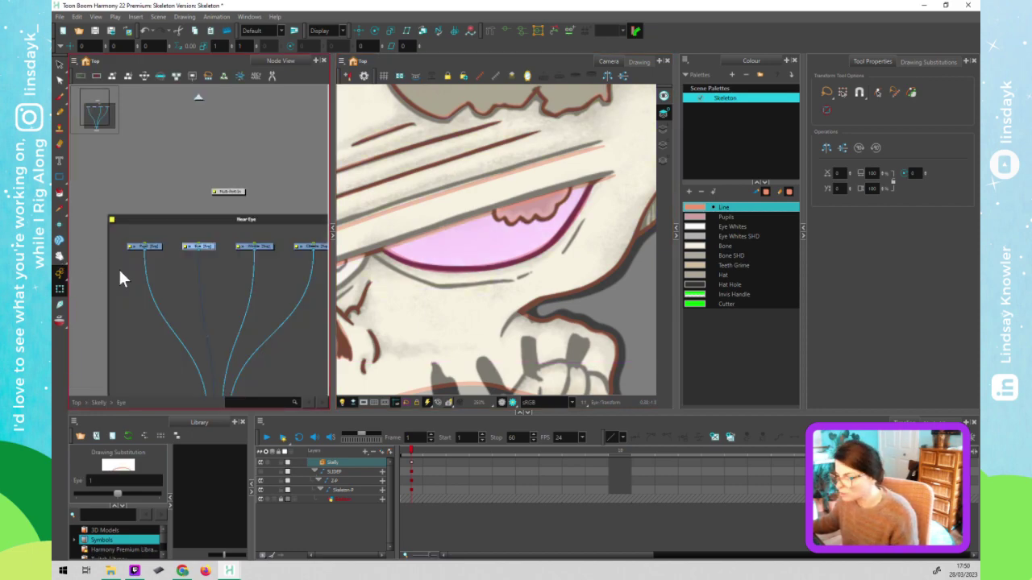
Examine the Pupil, Eye, Wrinkle and Cheeks drawings in the Near Eye network, comparing the cheek area with both reference heads
drag(172, 300, 133, 250)
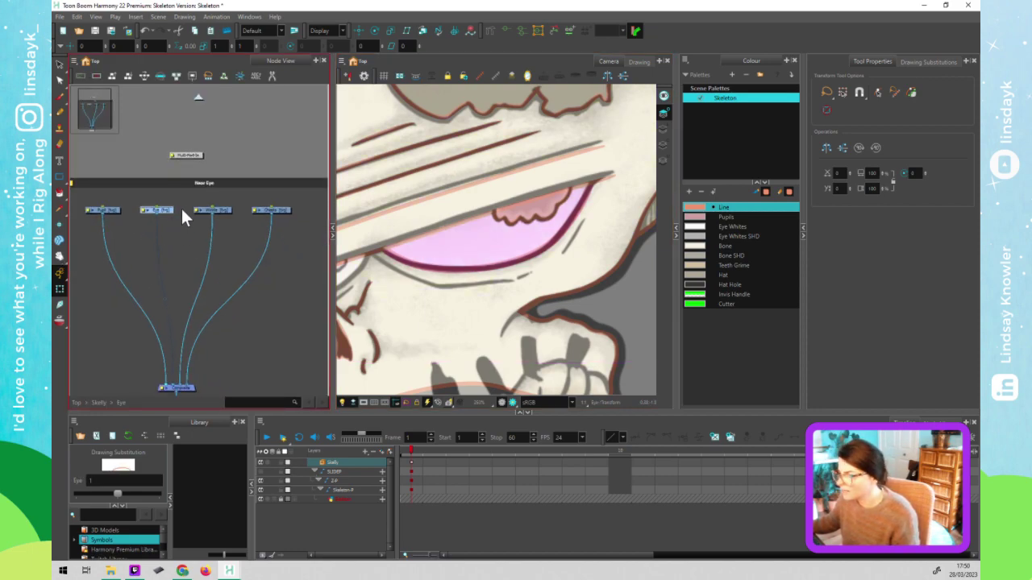
drag(181, 211, 92, 213)
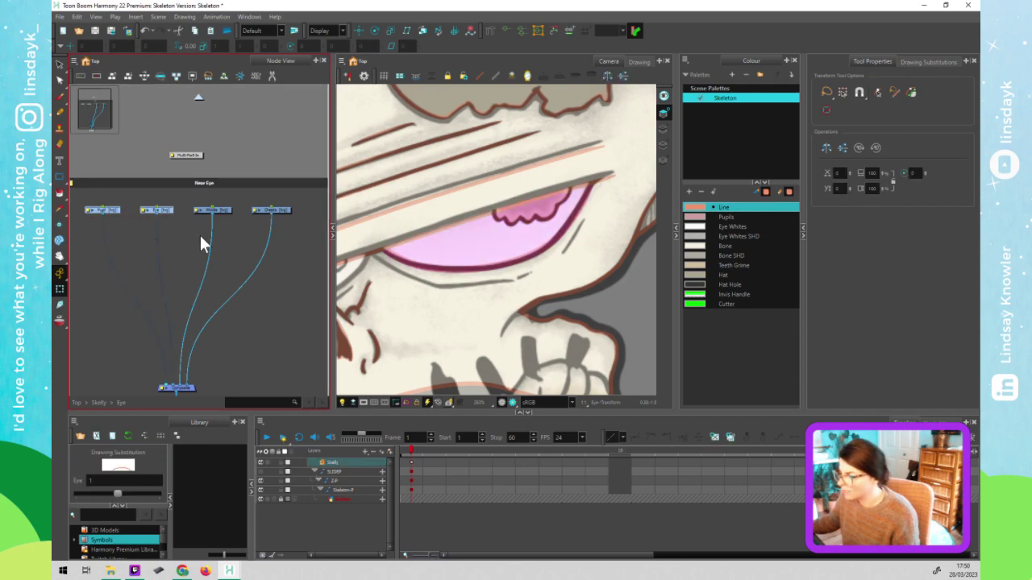
click(222, 218)
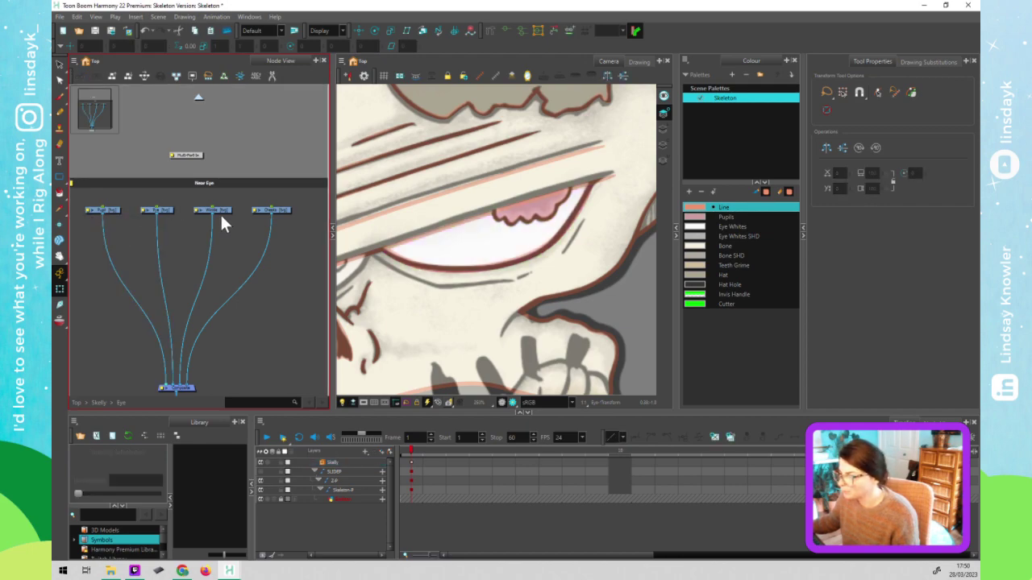
click(563, 229)
click(276, 209)
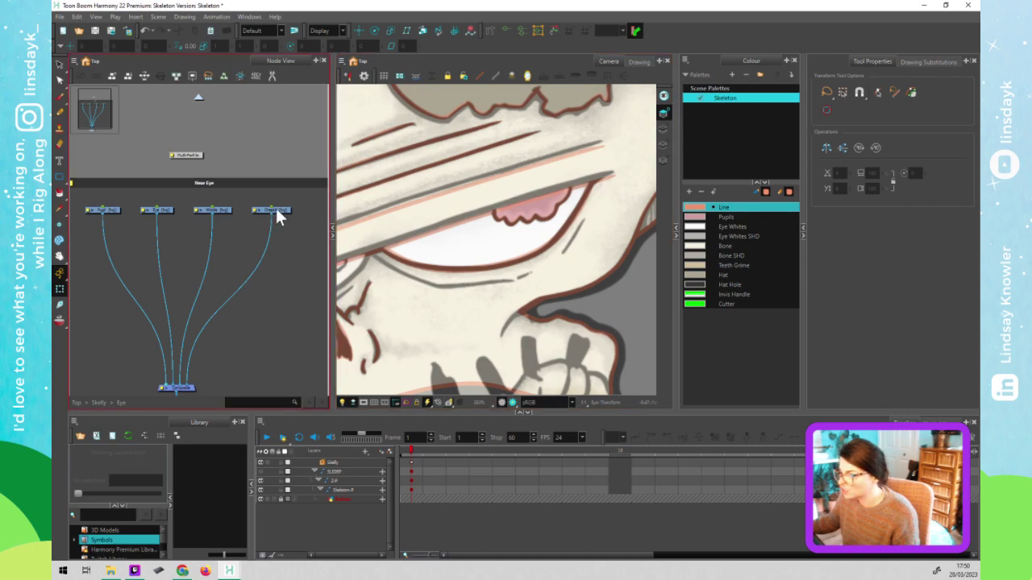
click(278, 209)
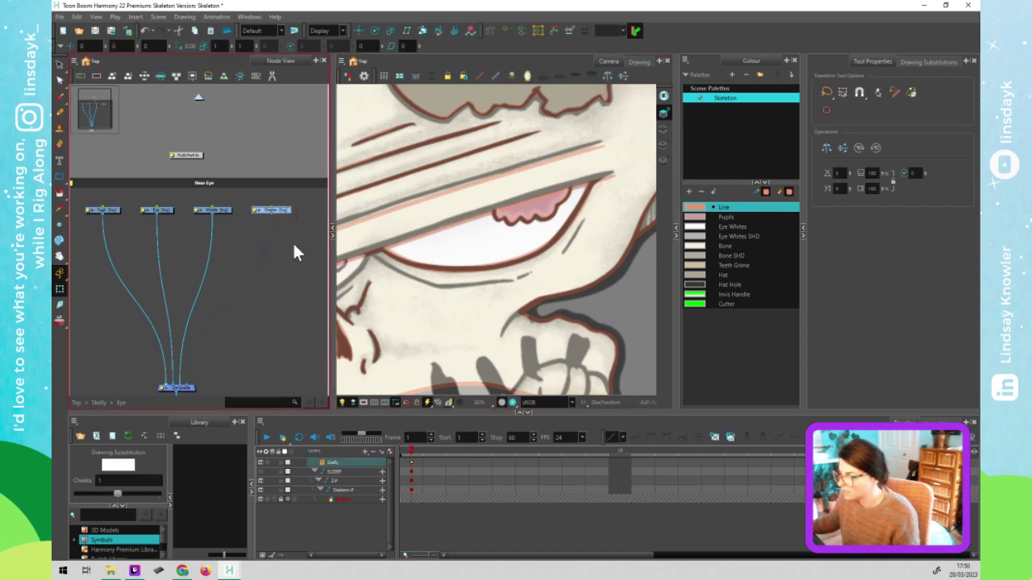
scroll(448, 287, down, 5)
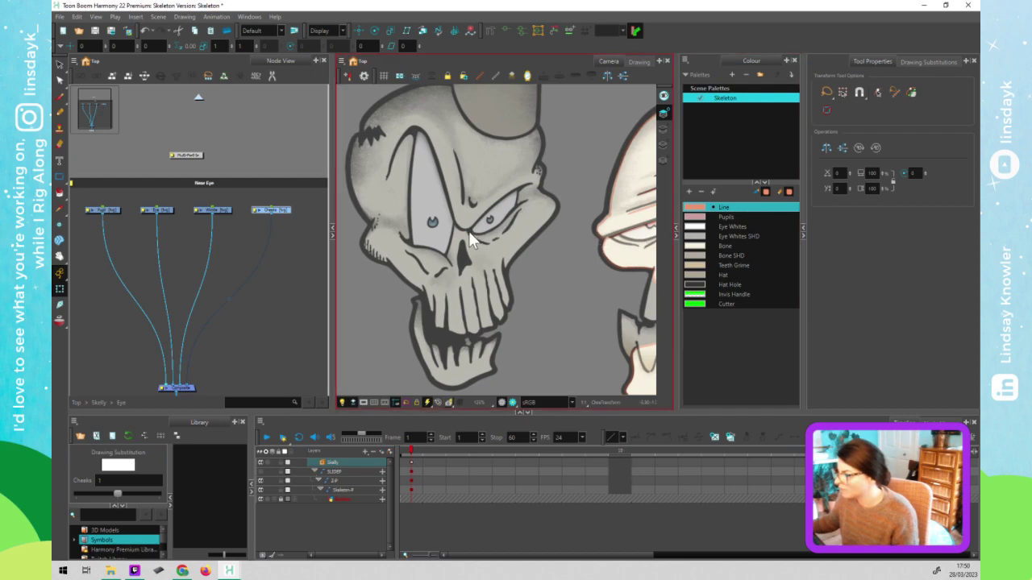
drag(619, 257, 381, 263)
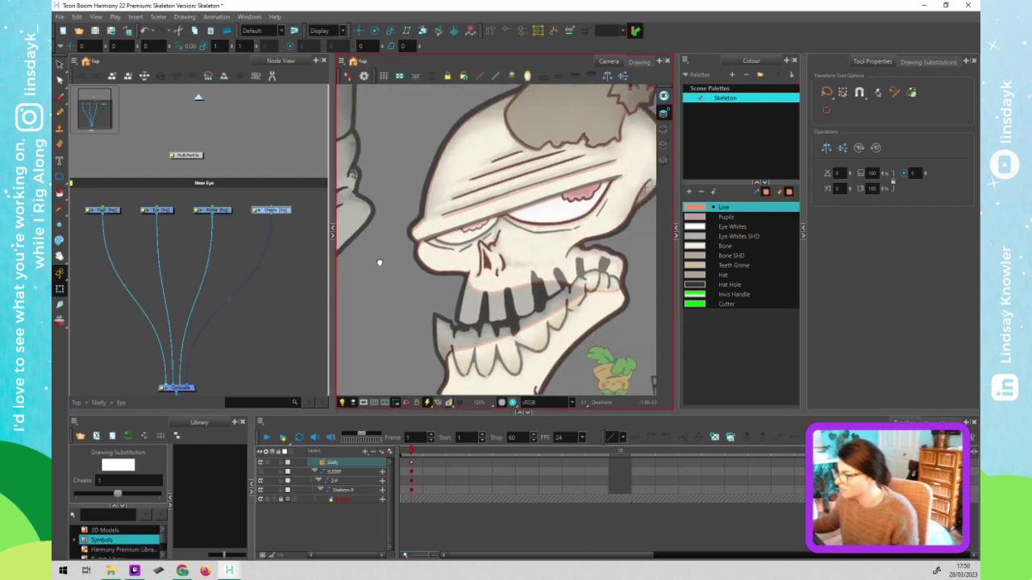
drag(520, 228, 491, 229)
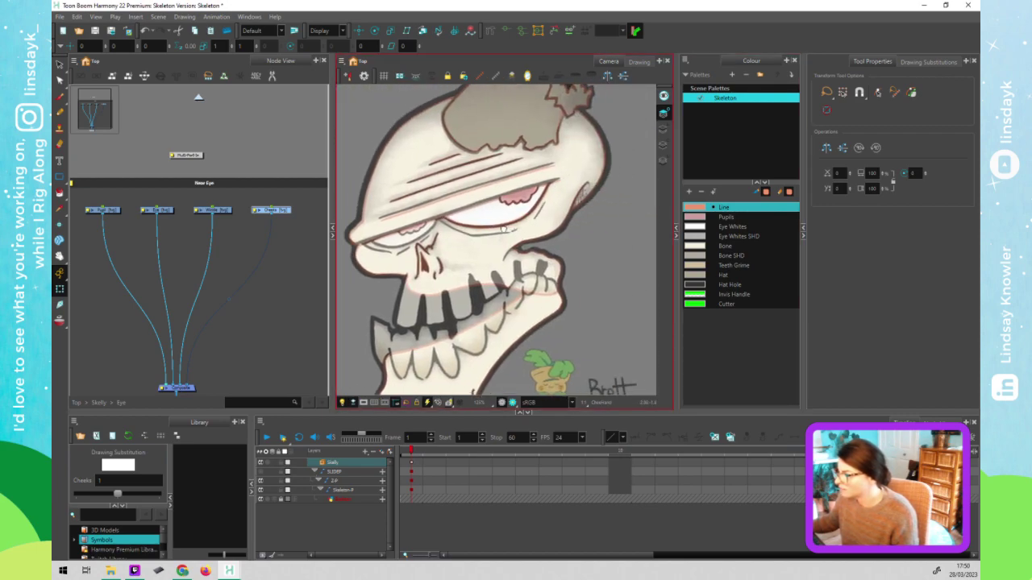
click(279, 237)
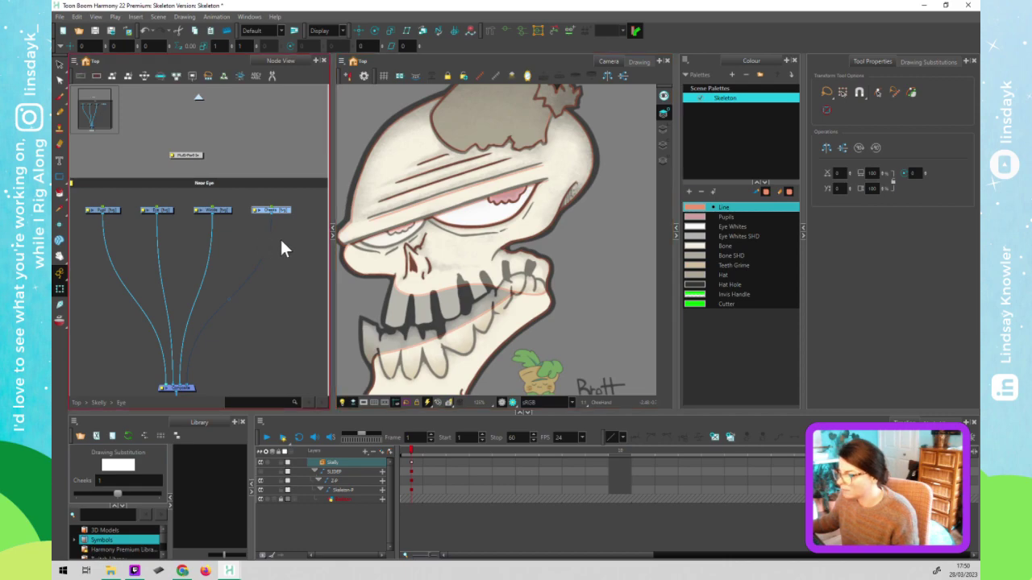
click(274, 209)
click(490, 228)
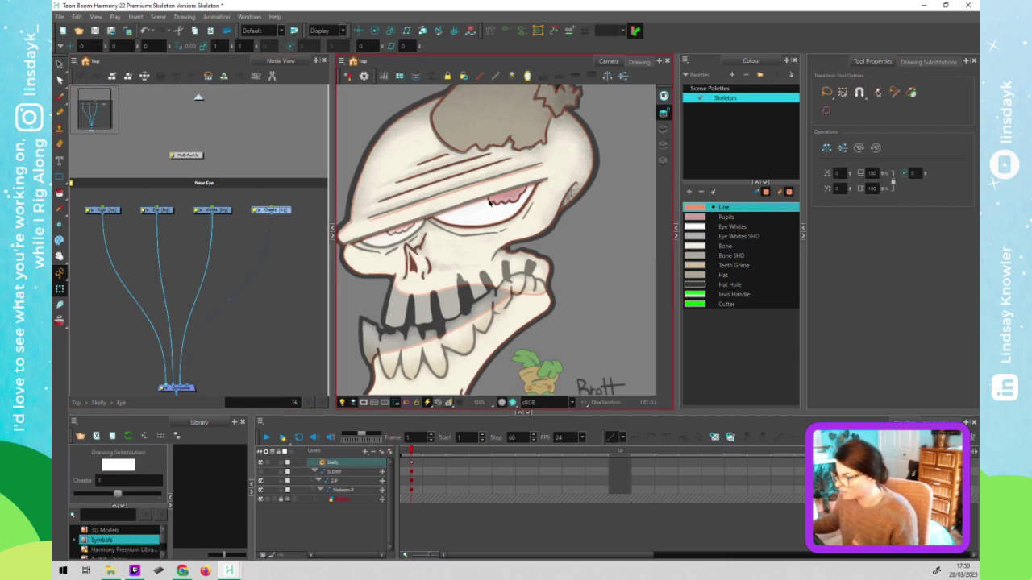
click(281, 212)
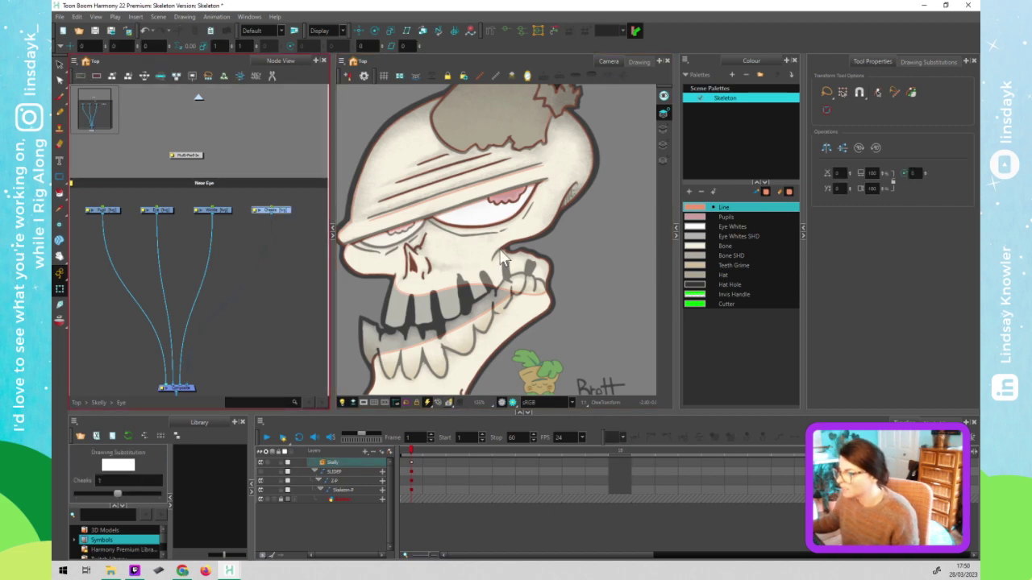
click(486, 229)
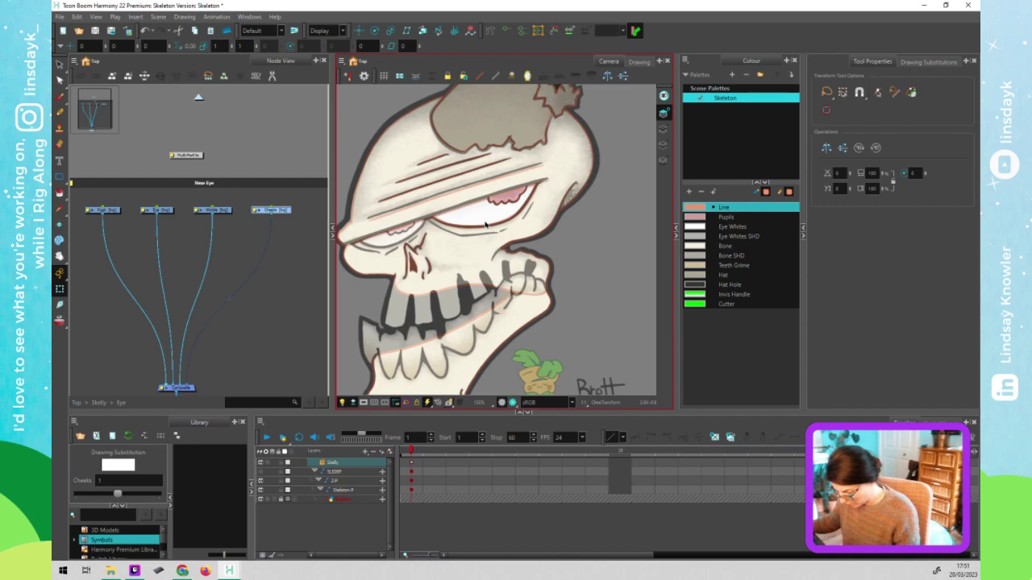
key(alt+s)
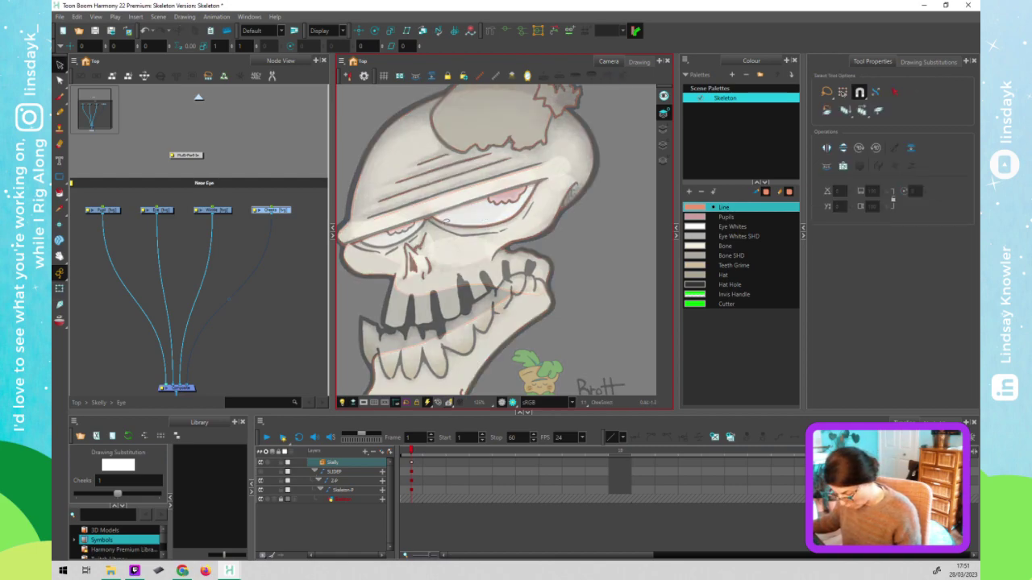
key(alt+7)
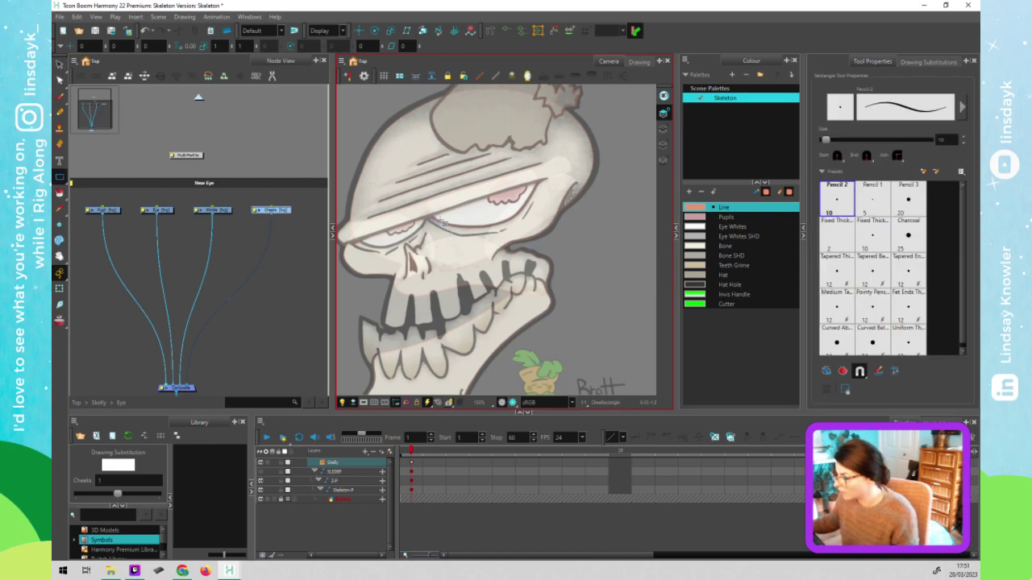
mouse_move(438, 216)
mouse_down()
mouse_move(537, 219)
mouse_move(486, 264)
mouse_move(488, 221)
mouse_up()
key(alt+s)
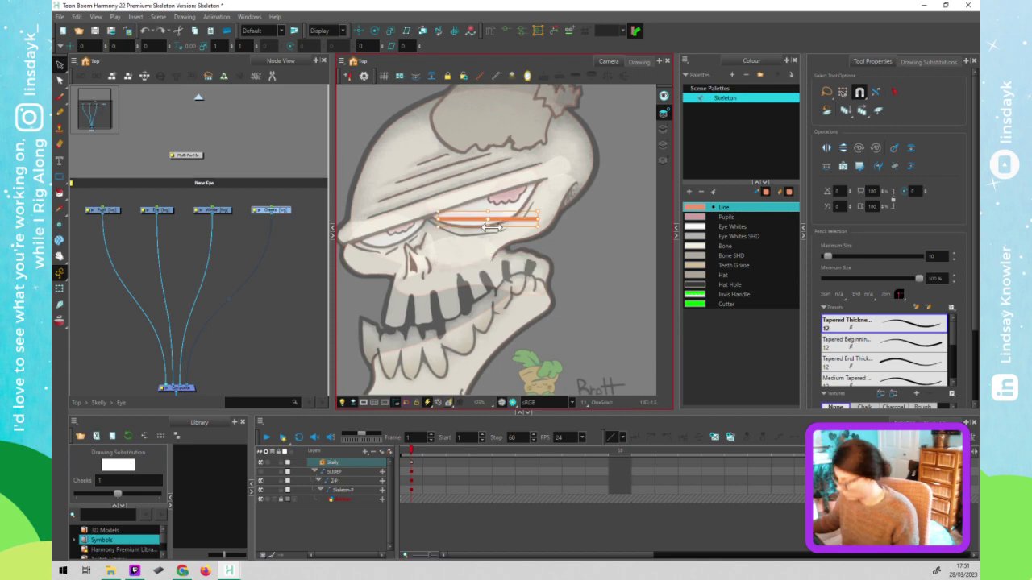
key(Delete)
Draw a Line-coloured rectangle under the near eye in the Cheeks drawing, shift it slightly and widen it to span the eye
key(alt+7)
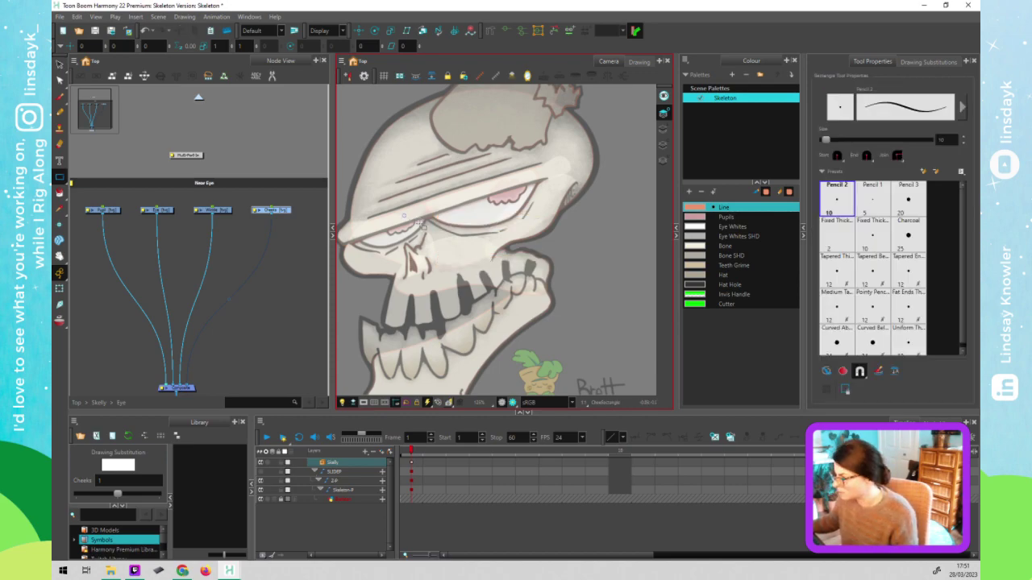
drag(439, 218, 528, 263)
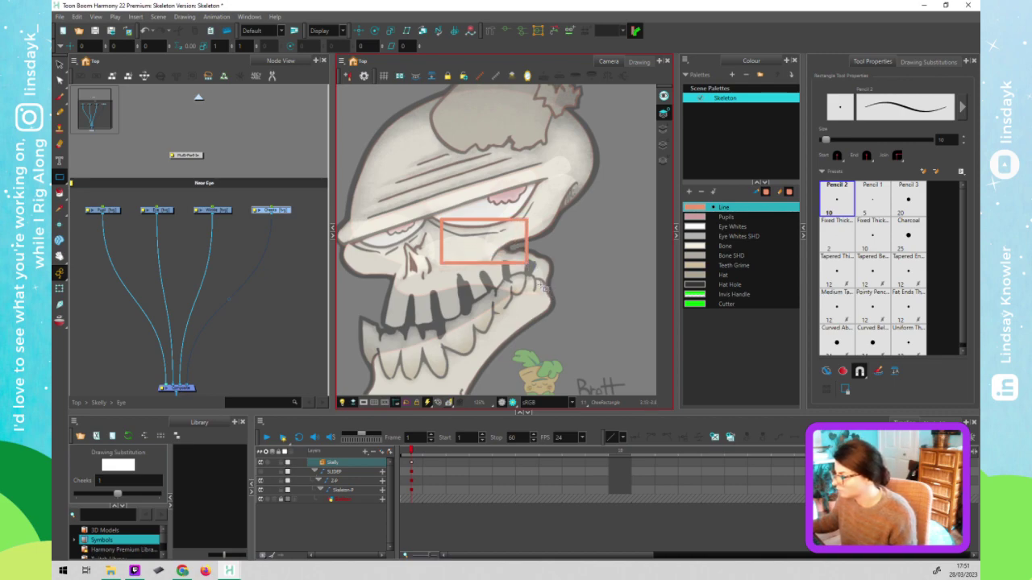
key(alt+s)
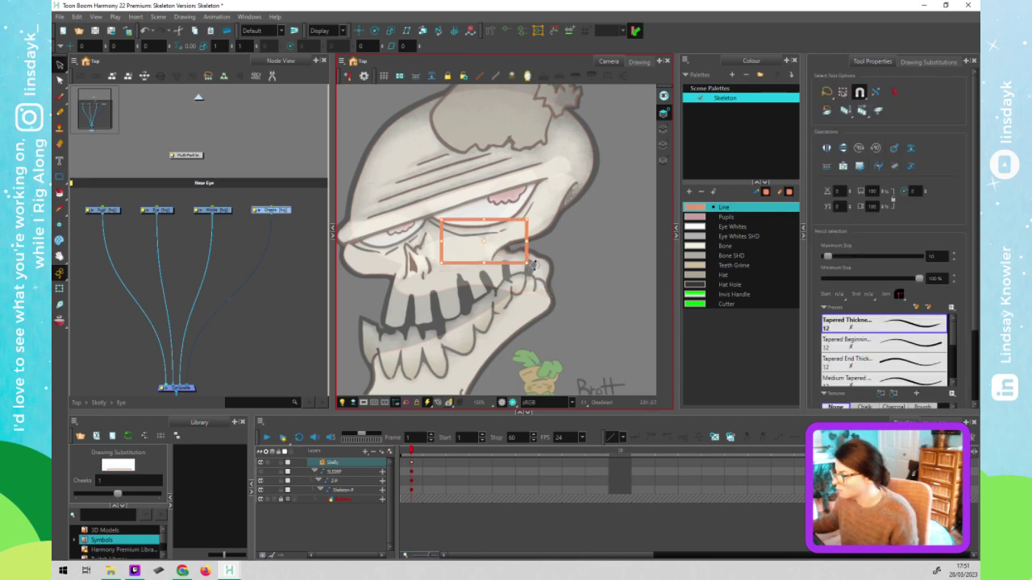
click(537, 262)
drag(486, 247, 478, 243)
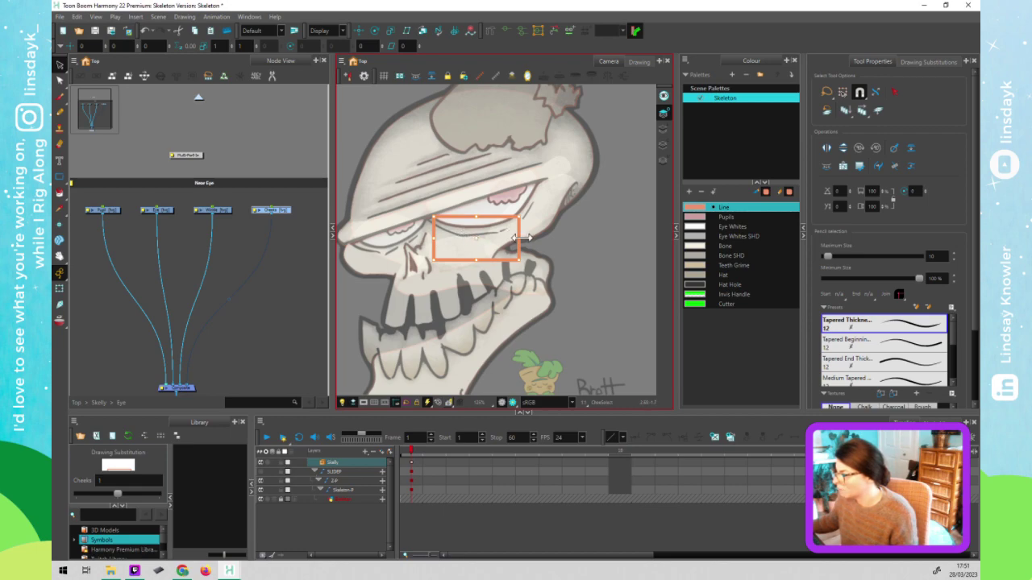
drag(523, 233, 527, 234)
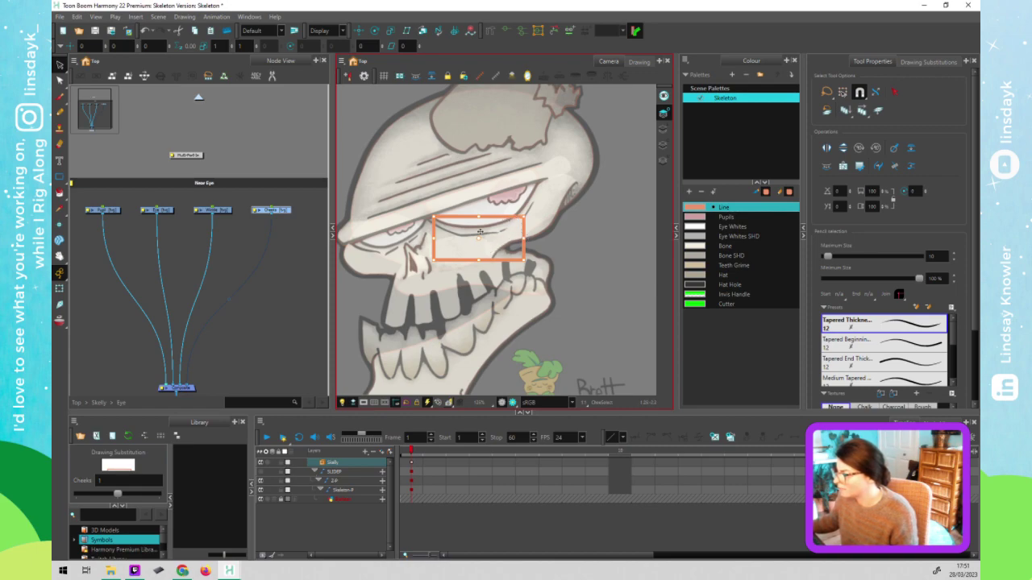
click(539, 253)
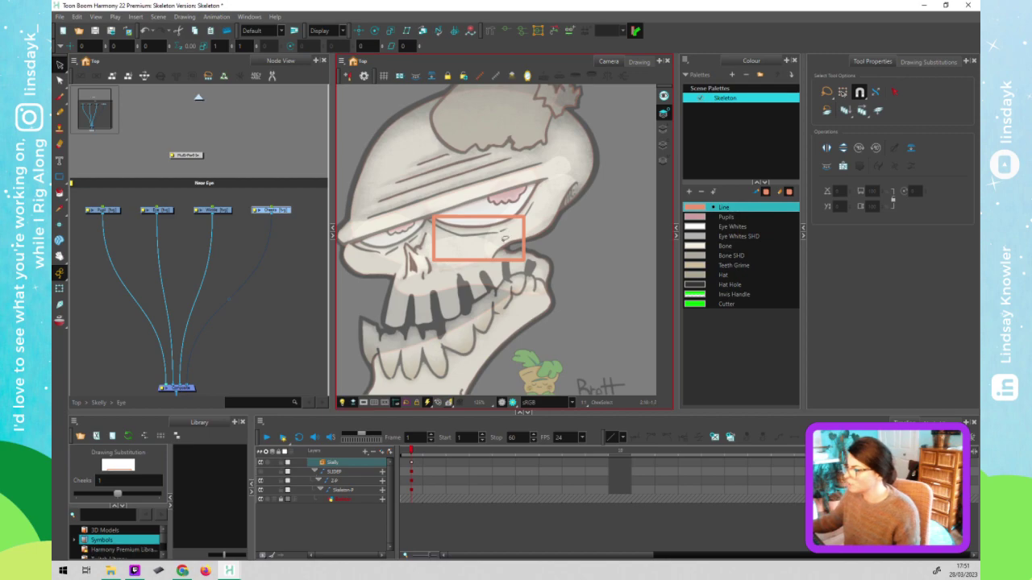
Cut the cheek rectangle's outline and paste it onto the Line Art layer of the Cheeks drawing
click(449, 257)
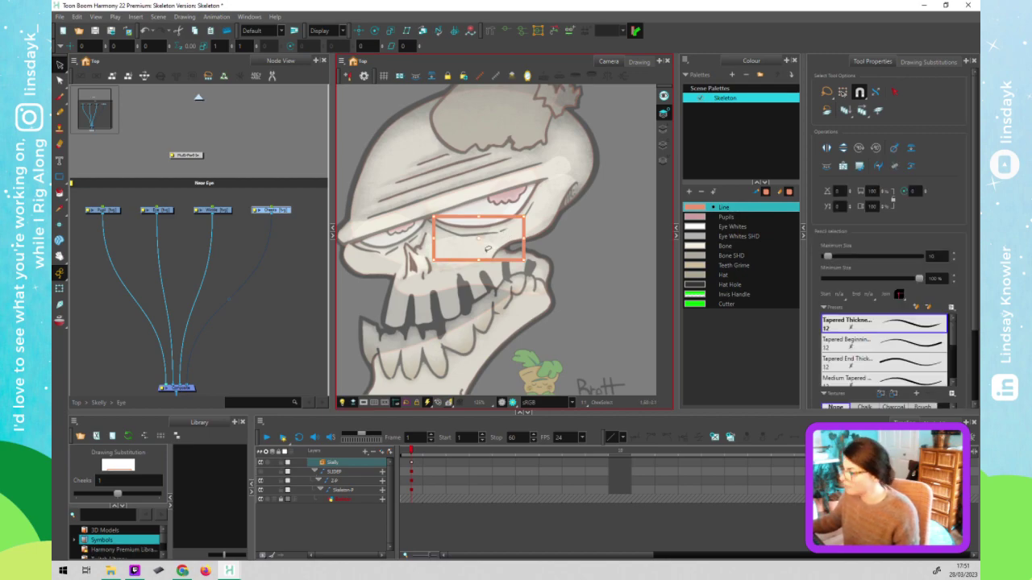
key(Delete)
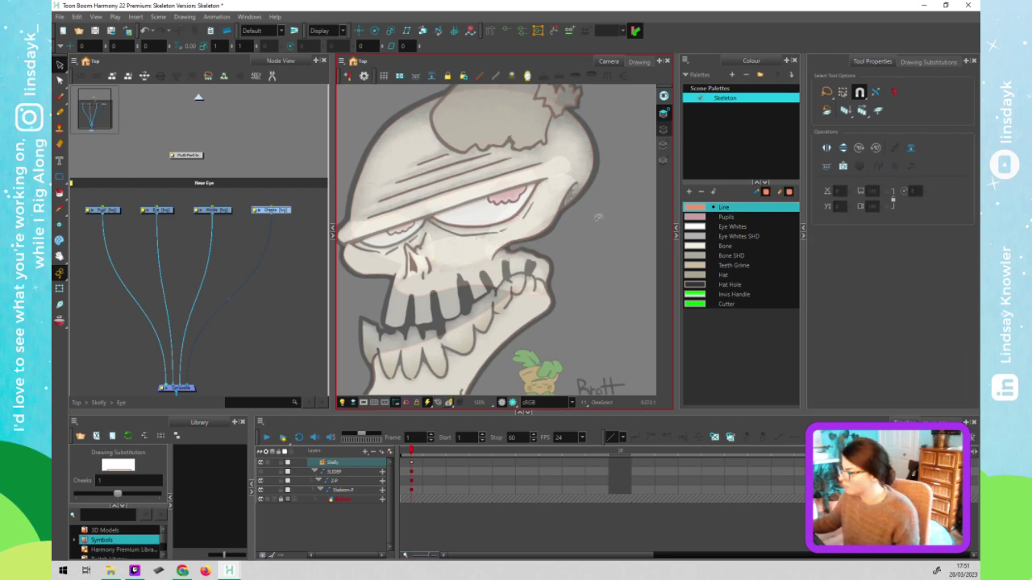
key(ctrl+z)
click(580, 242)
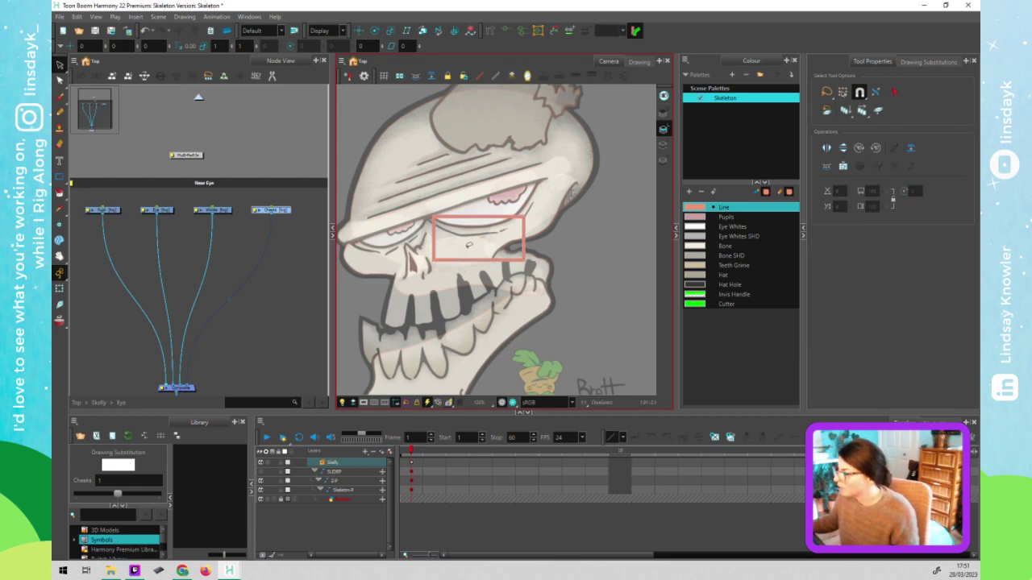
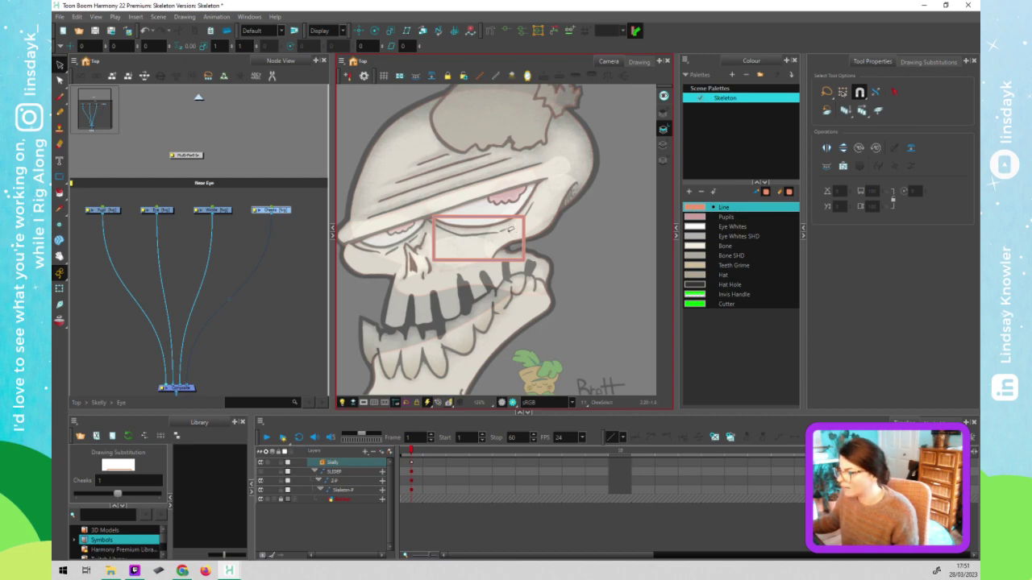
Fill the cheek rectangle with the Cutter colour and move the fill onto the Colour Art layer
click(746, 303)
click(480, 240)
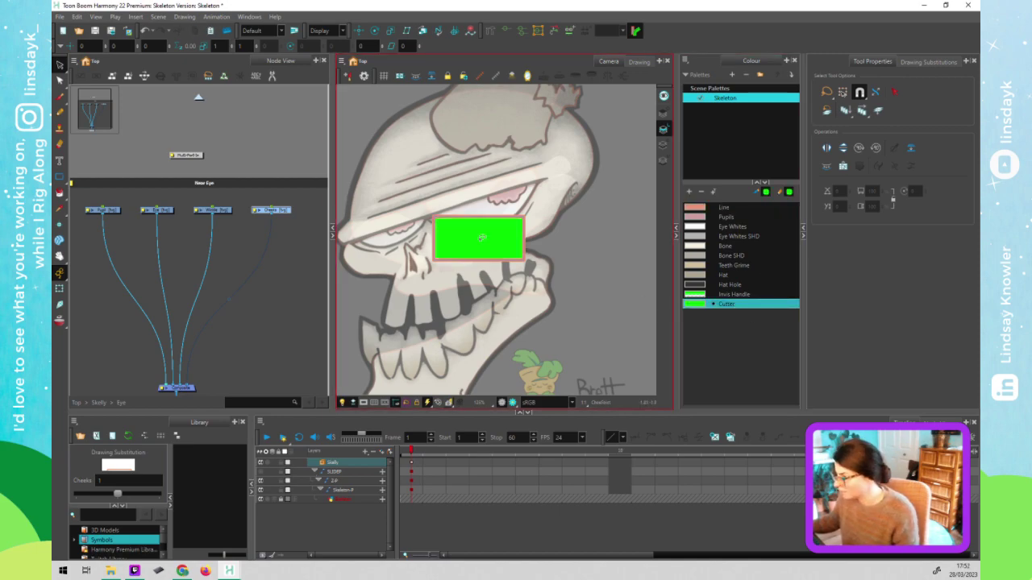
key(ctrl+z)
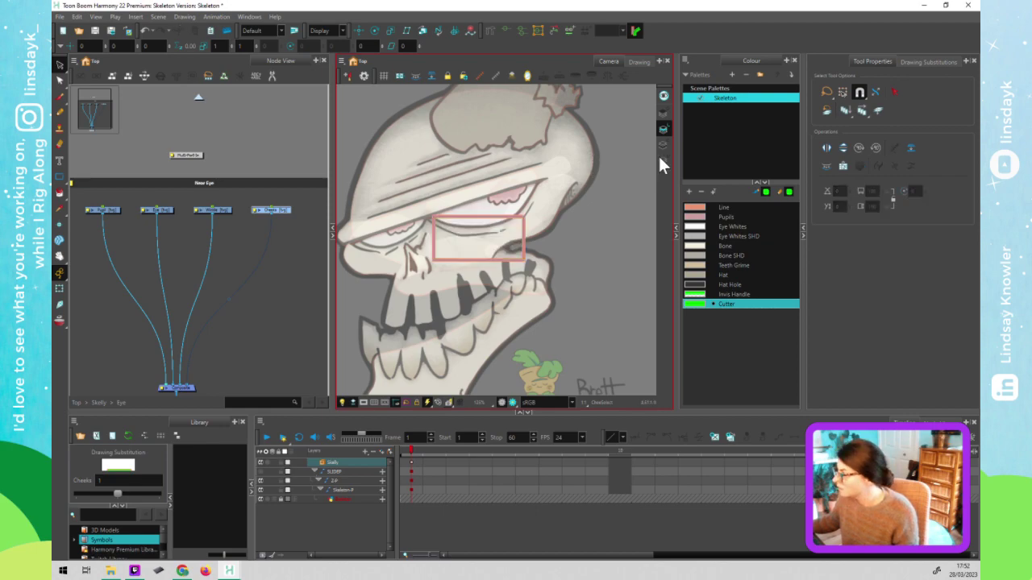
click(665, 145)
key(ctrl+v)
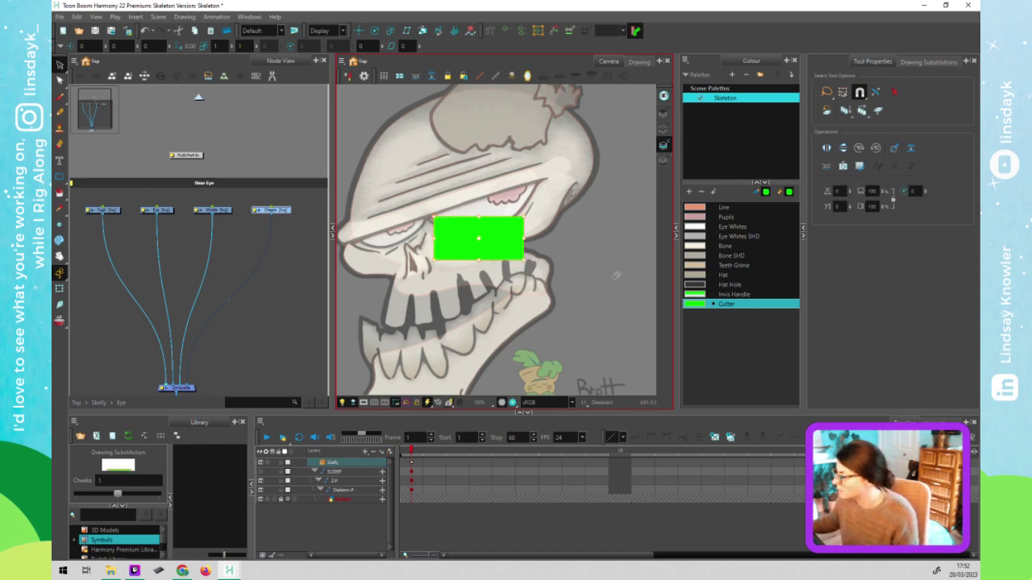
Check the cheek rectangle's outline on the Line Art layer of the Cheeks drawing, restoring it after its removal
click(663, 129)
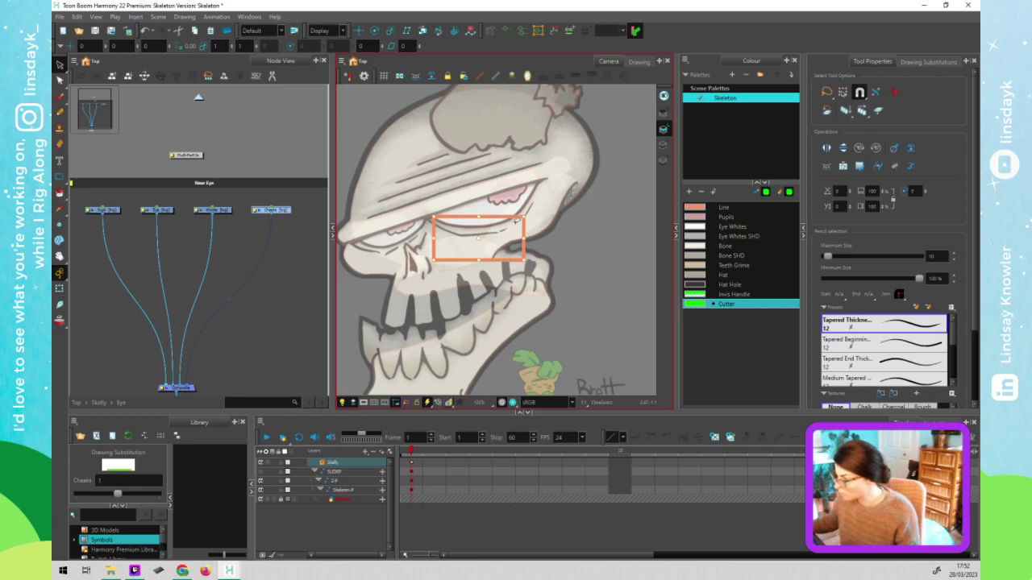
key(Escape)
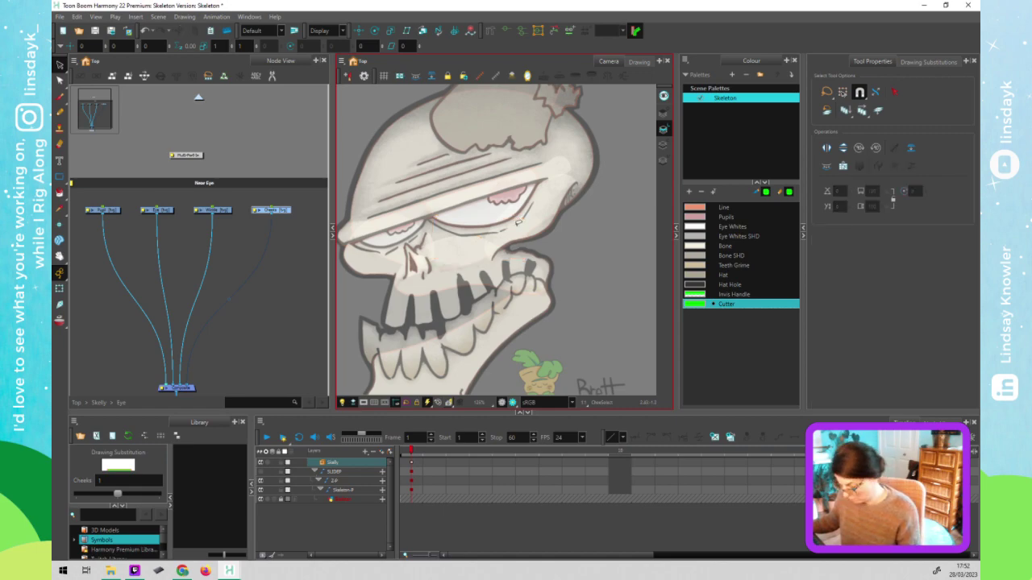
key(ctrl+z)
key(Escape)
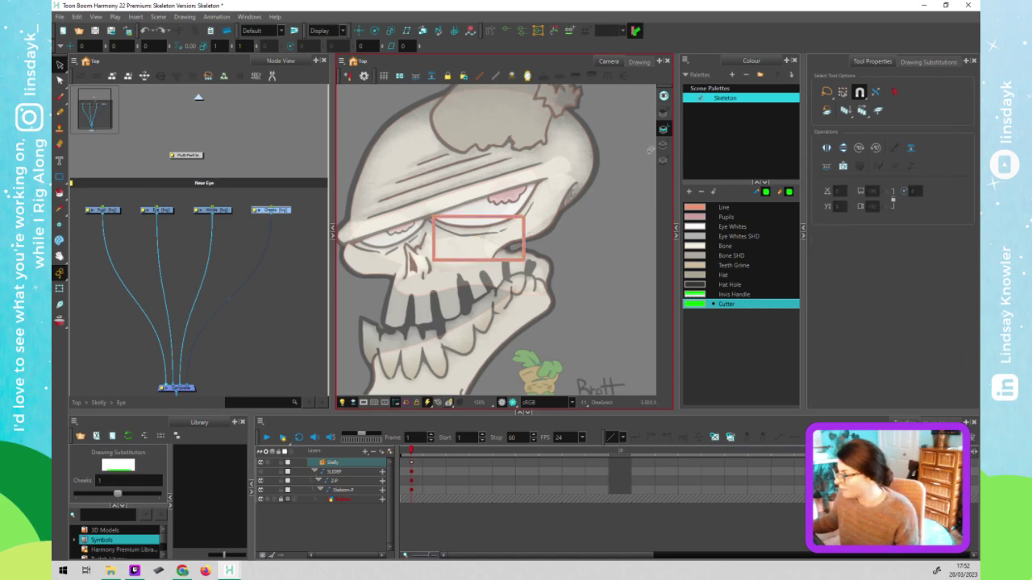
click(513, 249)
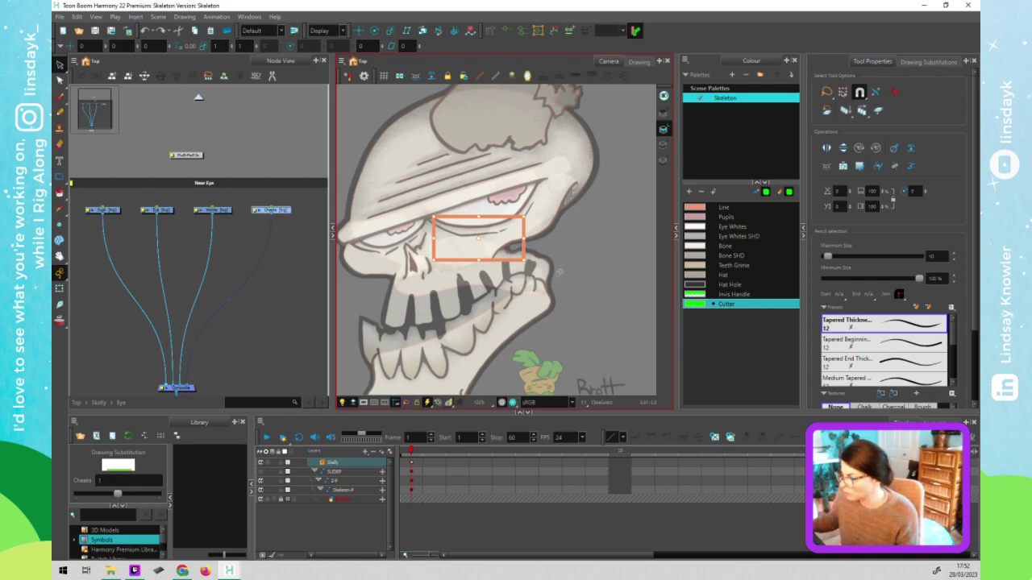
key(shift+t)
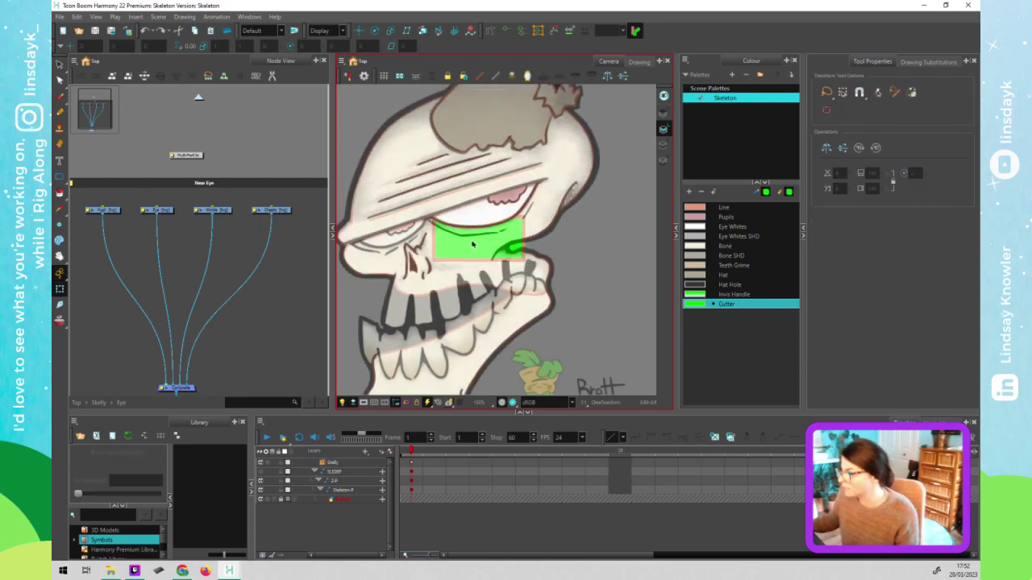
Disable the Cheeks drawing node in the Near Eye network
click(290, 209)
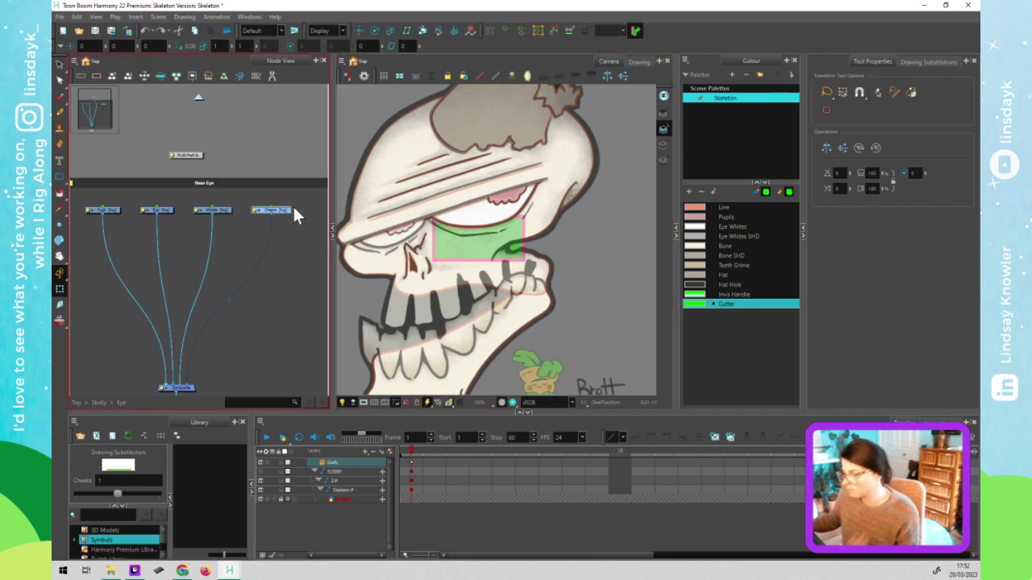
key(d)
click(248, 249)
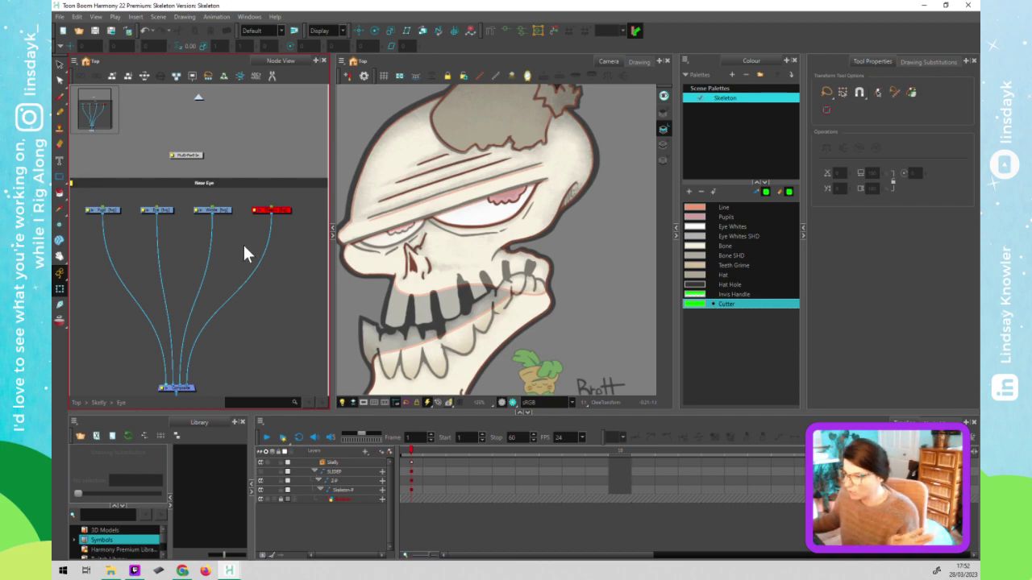
click(198, 98)
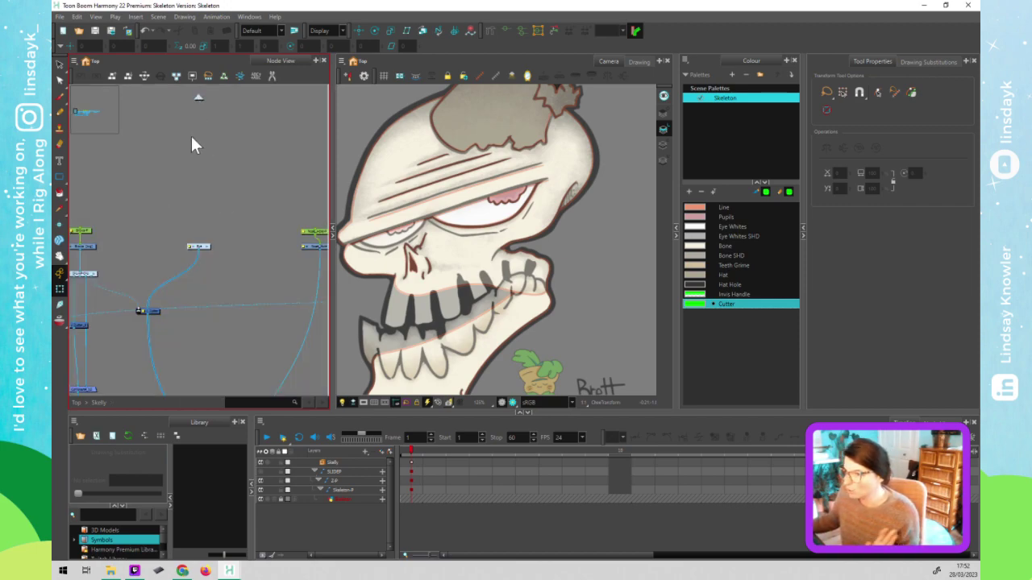
drag(125, 260, 137, 229)
click(137, 226)
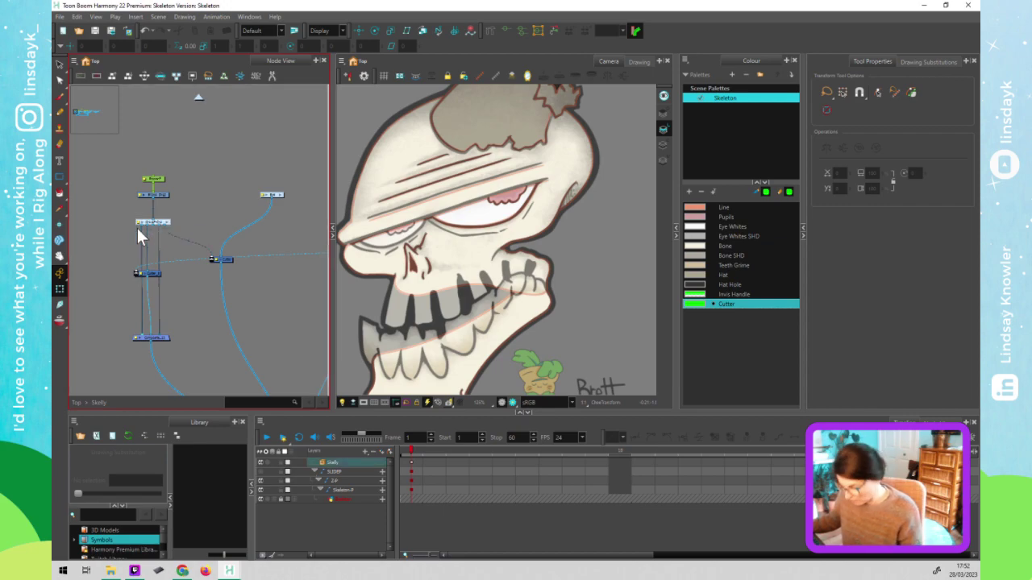
click(280, 195)
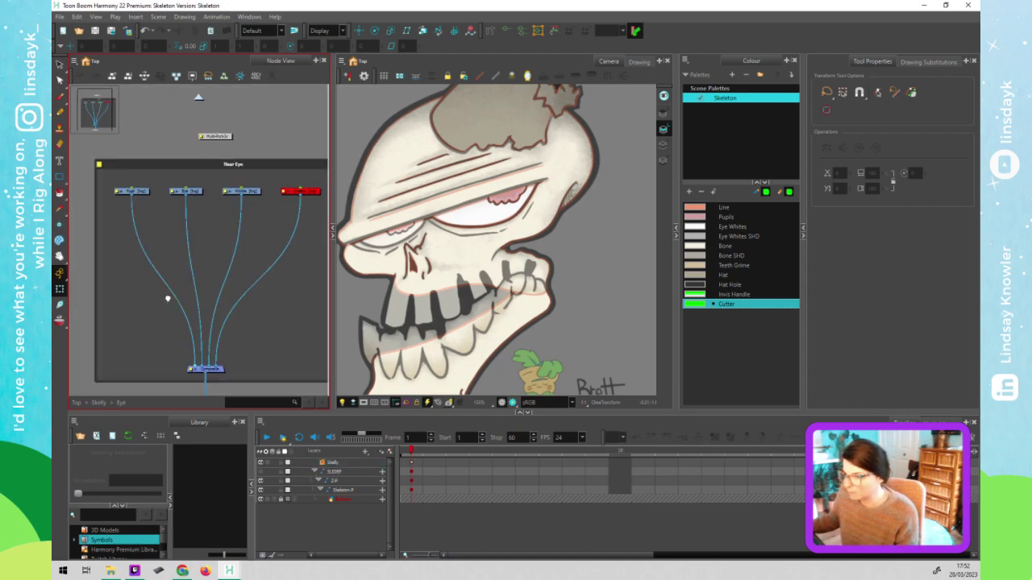
Examine the Pupil drawing's line, overlay and colour artwork up close, and compare it with the Eye drawing's layers
click(163, 183)
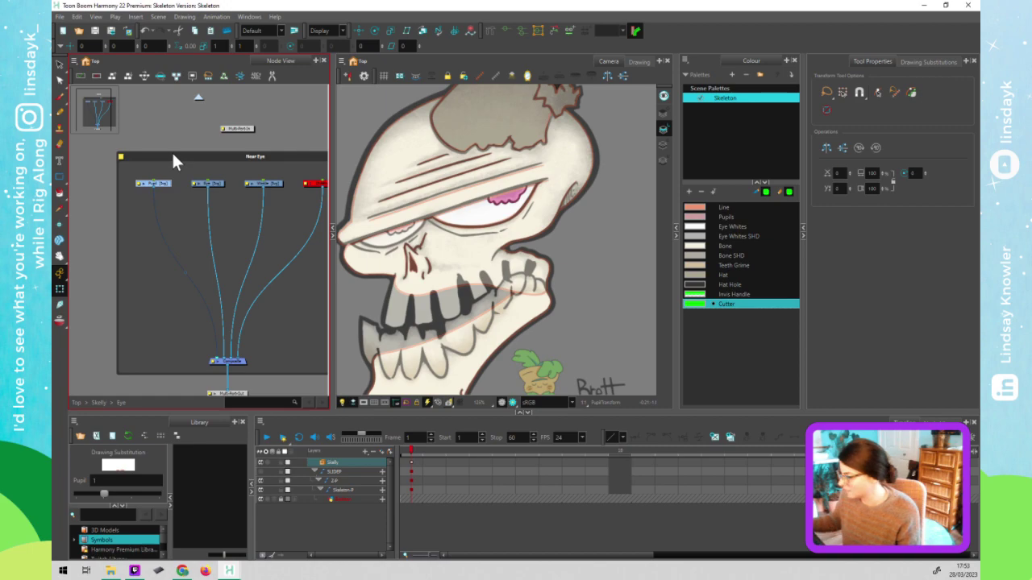
click(139, 264)
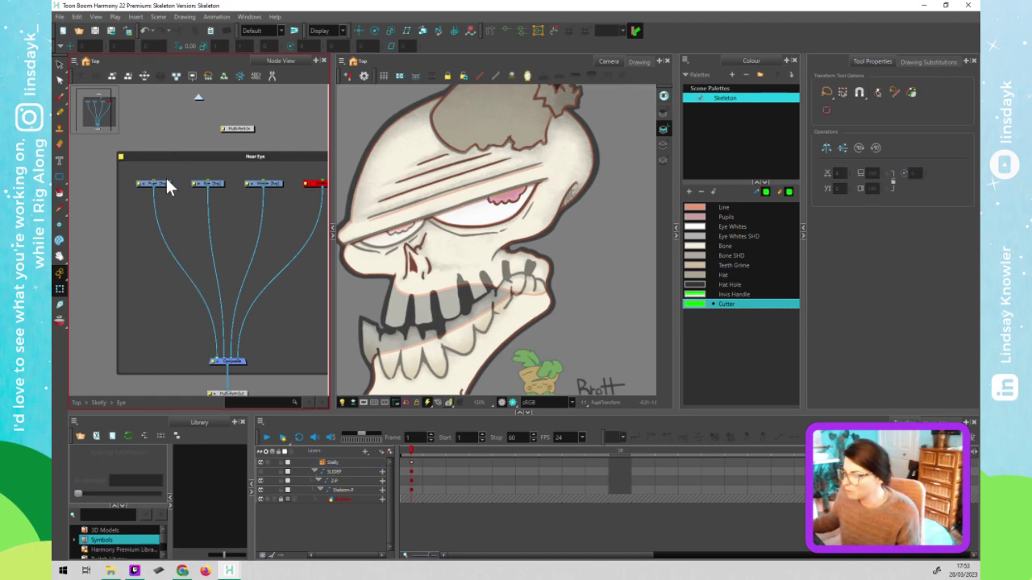
click(163, 184)
key(alt+s)
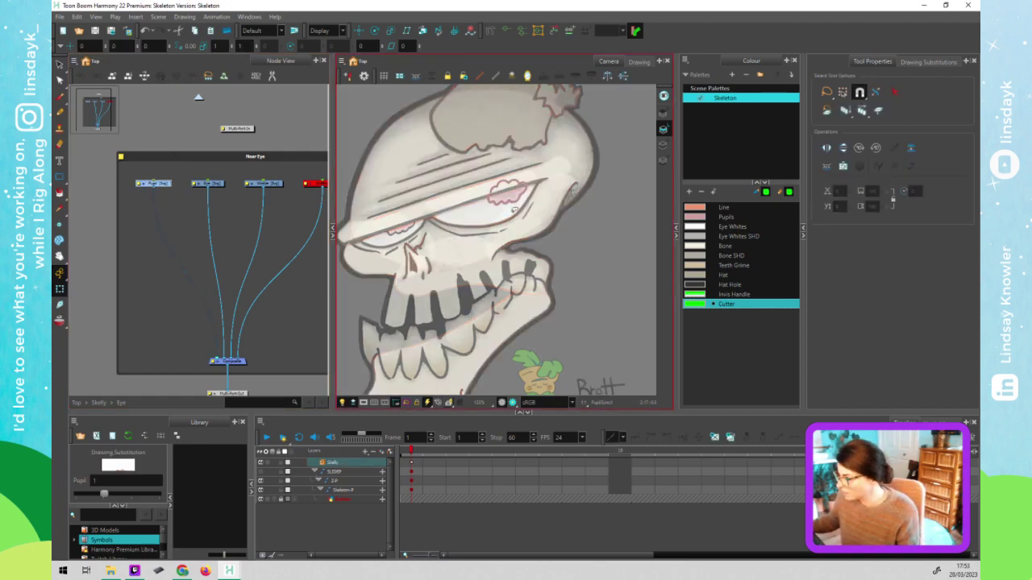
scroll(520, 205, up, 6)
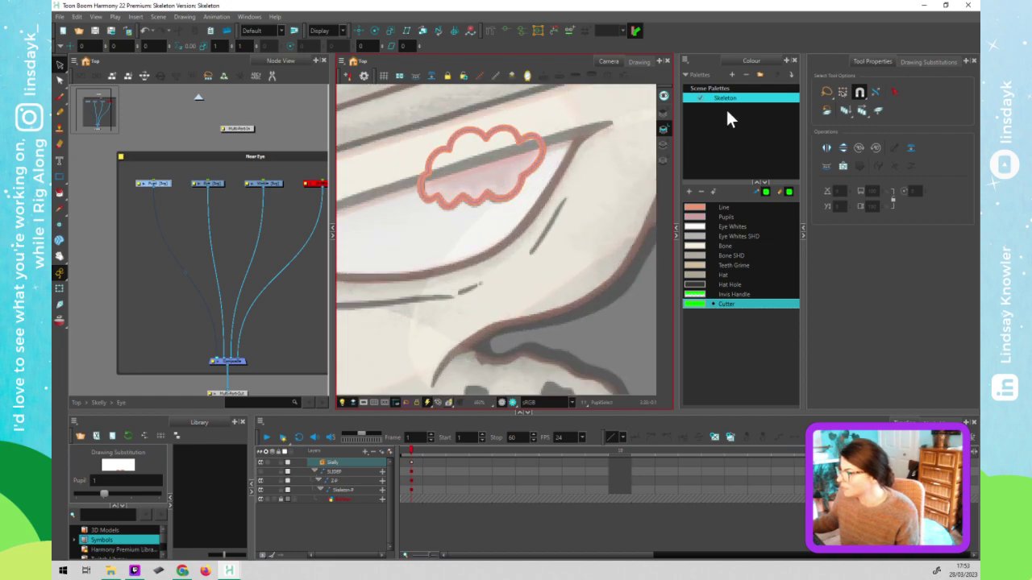
click(662, 127)
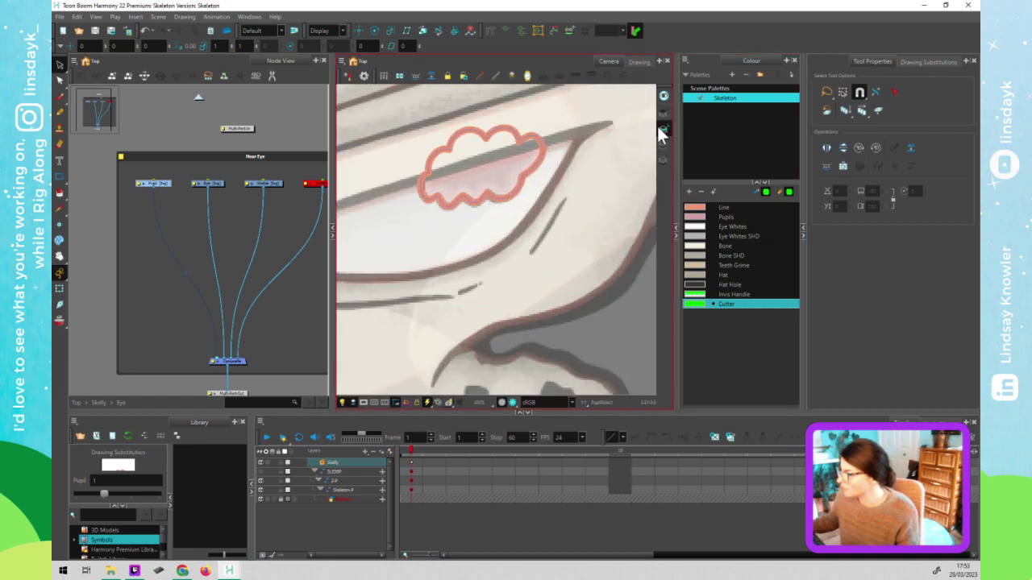
click(664, 113)
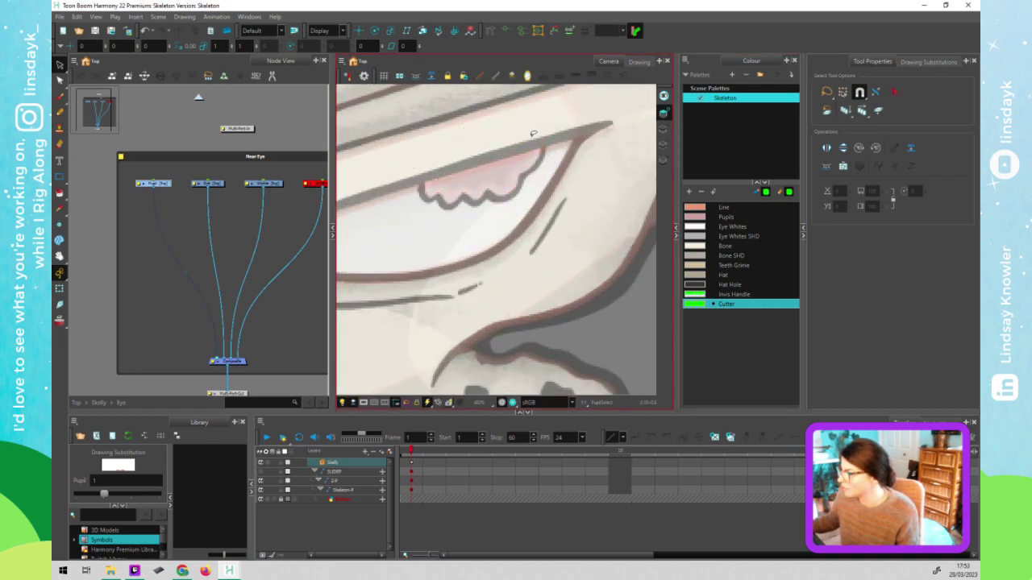
click(662, 146)
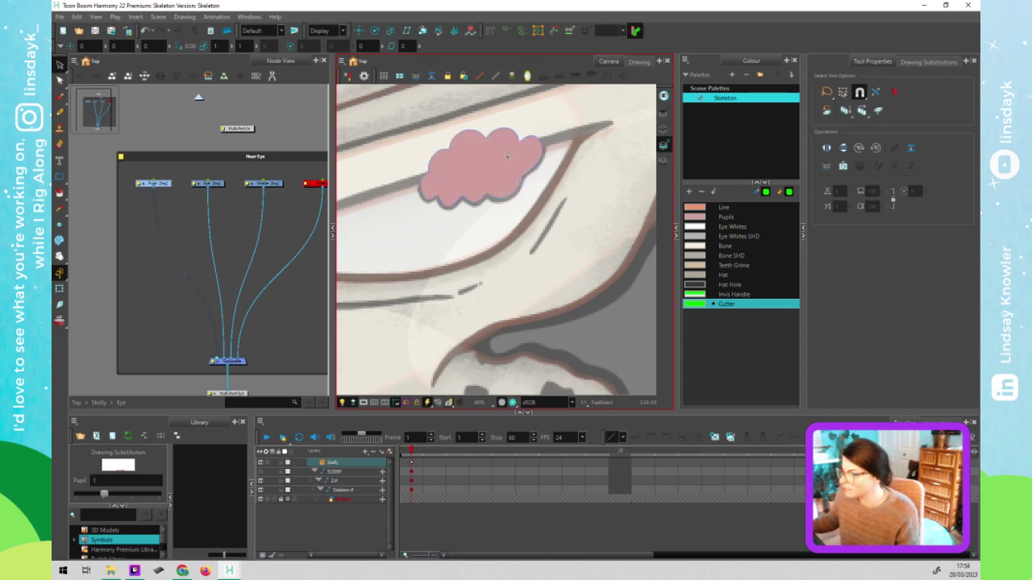
click(218, 183)
click(663, 129)
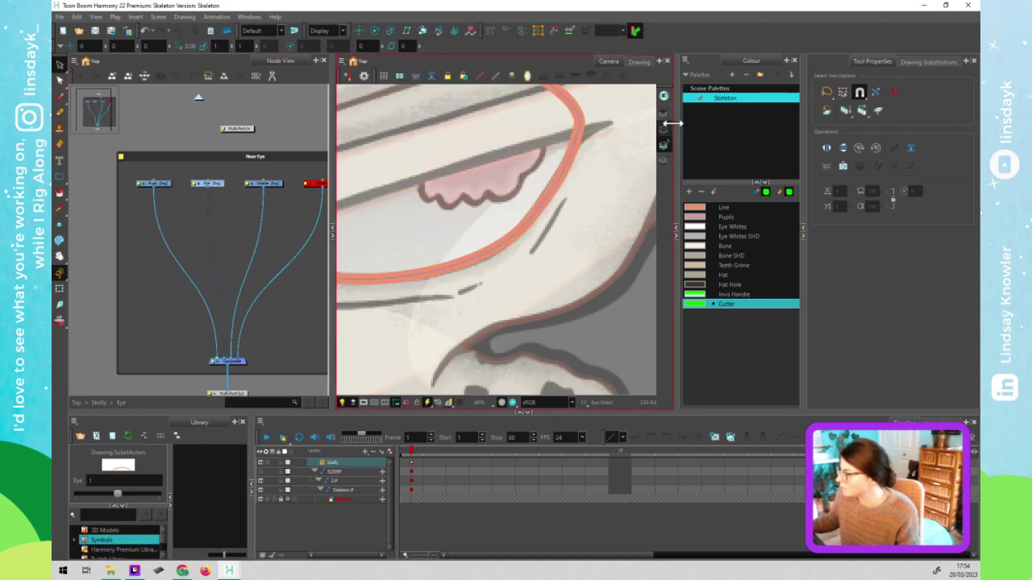
scroll(600, 171, down, 2)
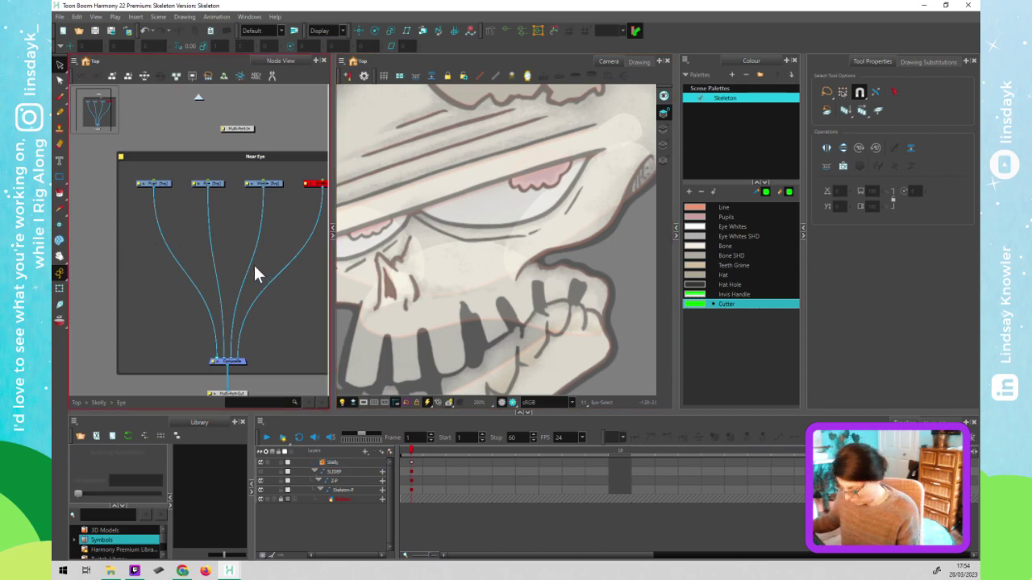
Add a parent peg to the near eye's Pupil drawing and shift the pupil past the eye's outer edge
key(shift+t)
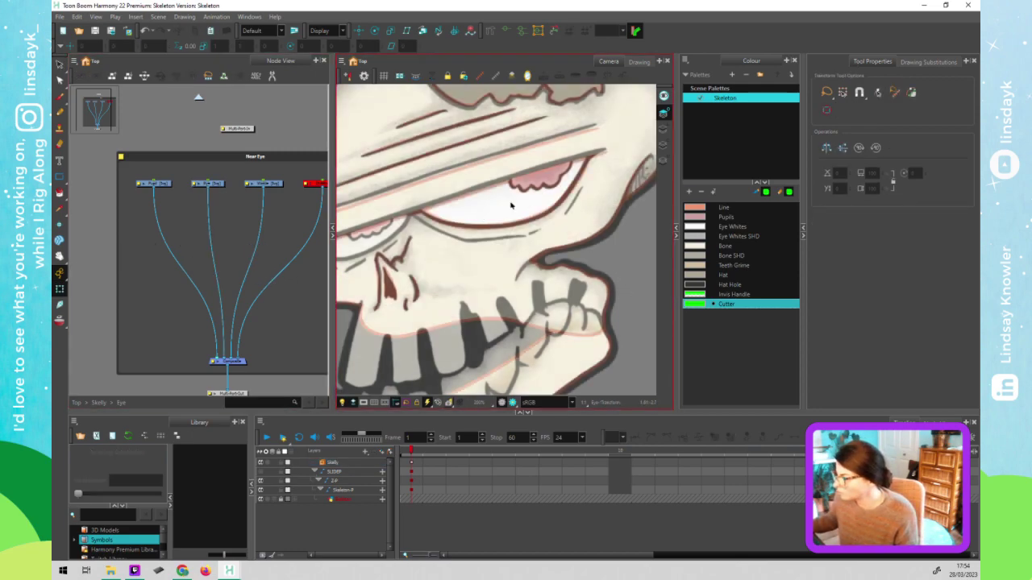
click(536, 184)
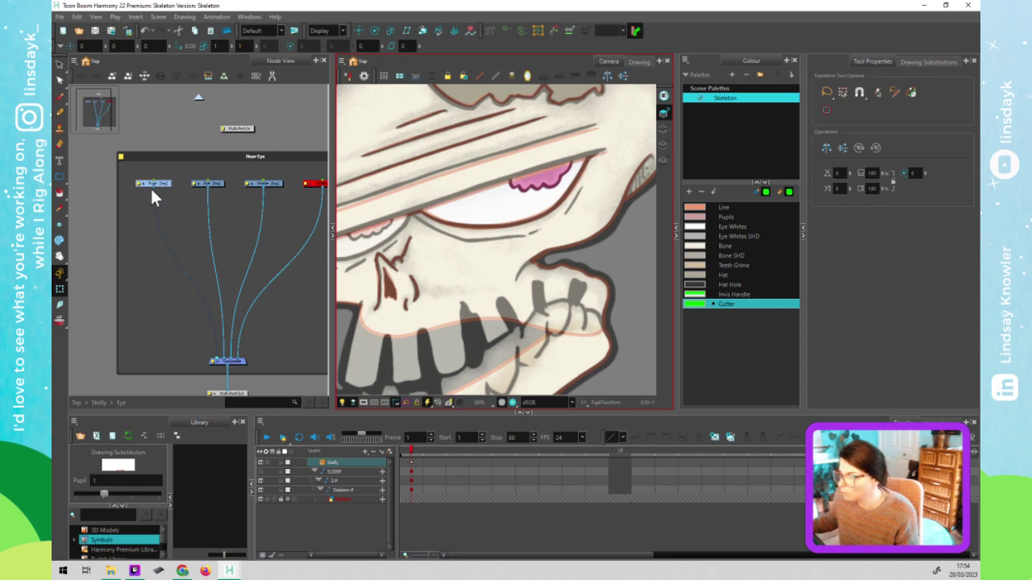
click(156, 166)
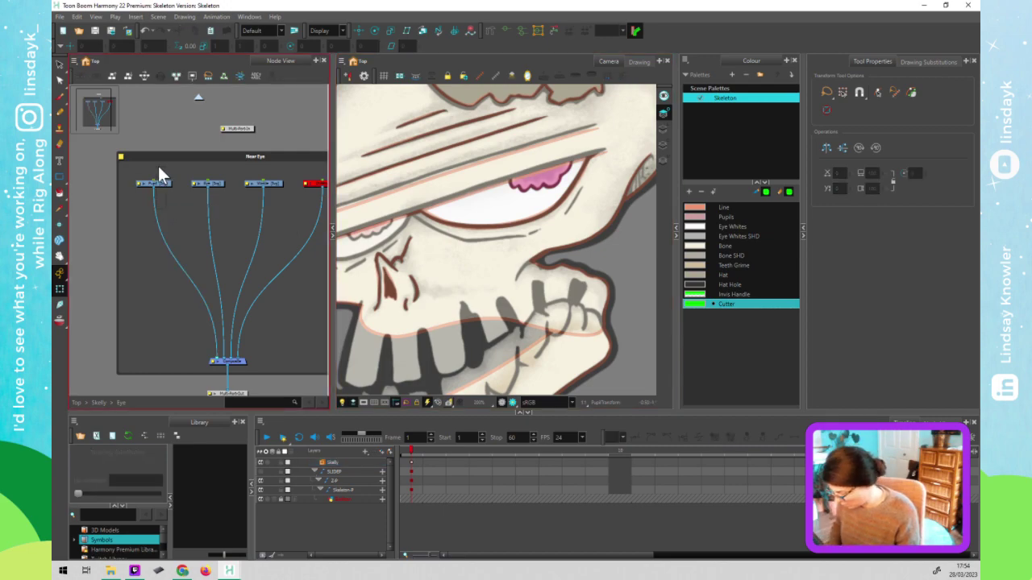
key(ctrl+p)
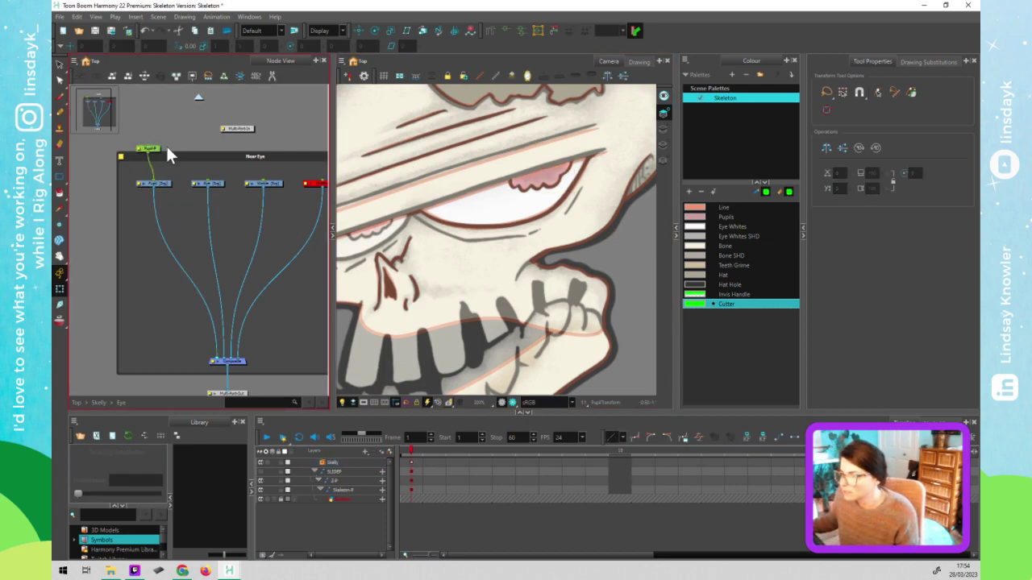
drag(553, 185, 579, 206)
click(604, 252)
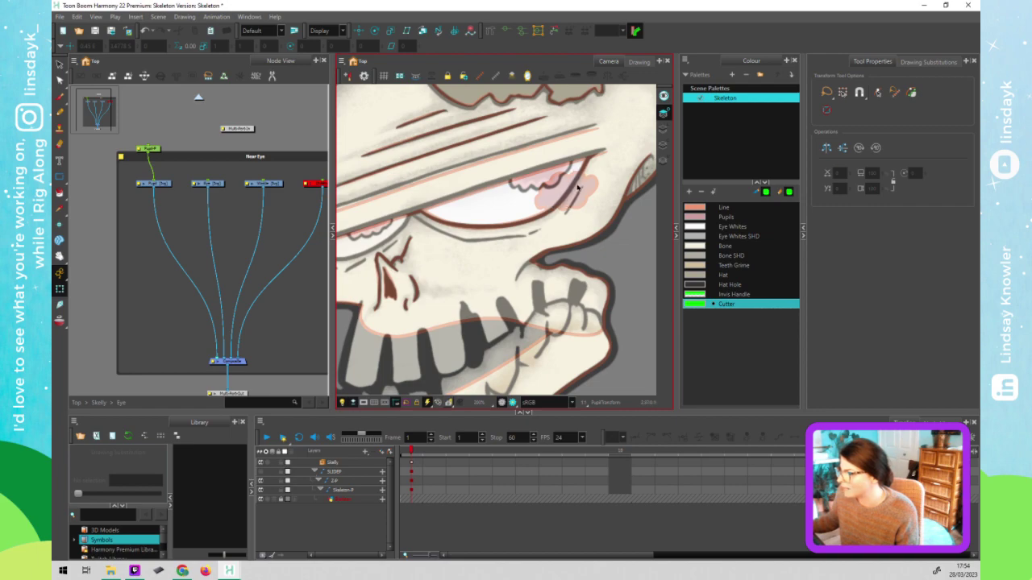
Return to the Skelly network and switch the near pupil to drawing substitution 2
click(198, 97)
scroll(250, 299, down, 4)
drag(249, 336, 198, 295)
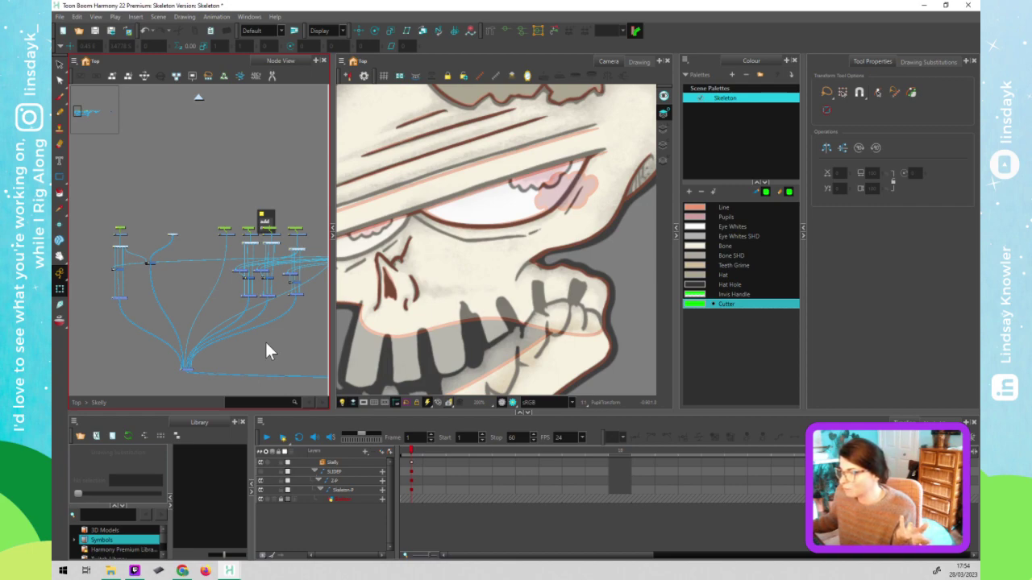
click(584, 184)
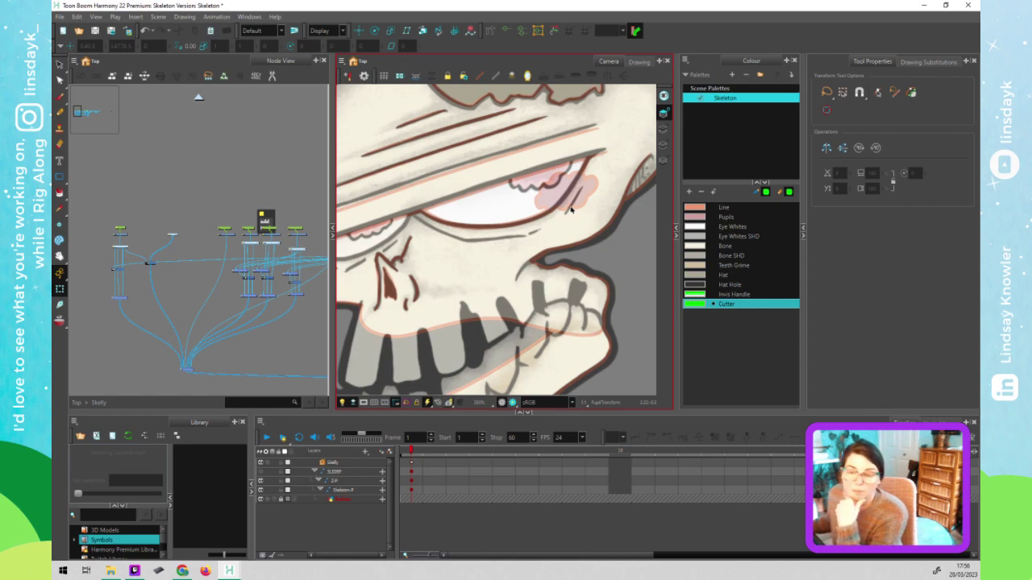
click(581, 184)
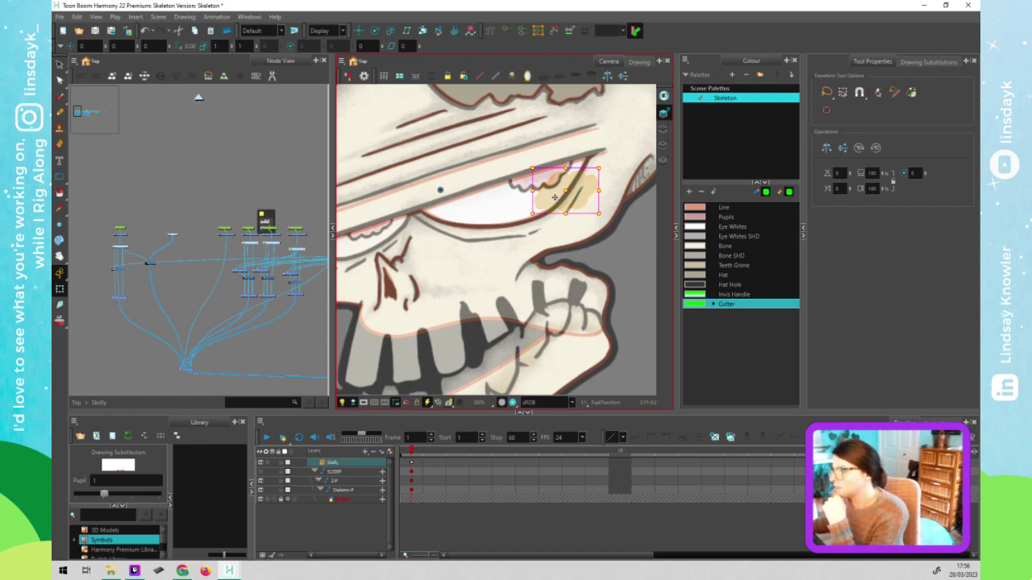
click(136, 492)
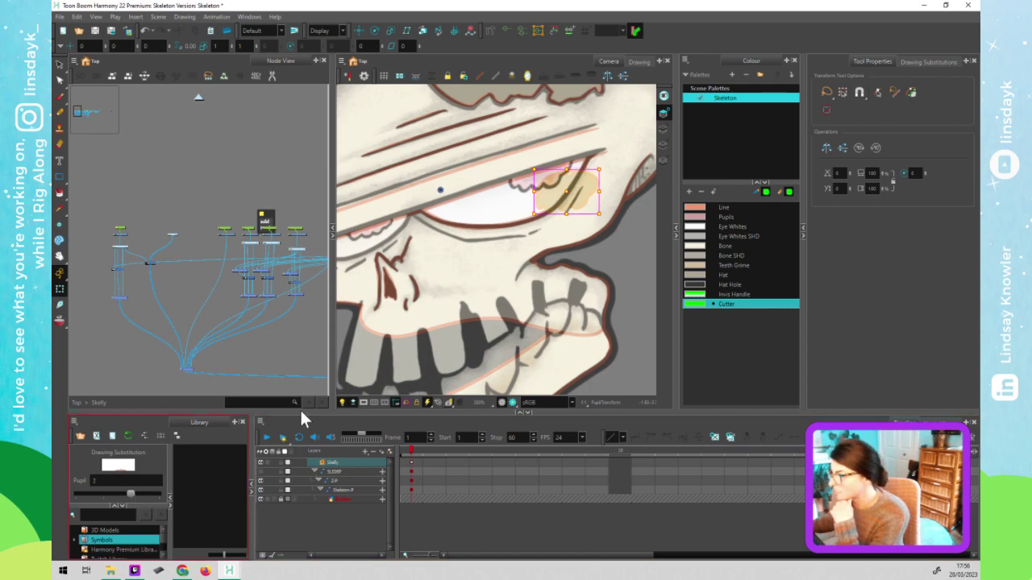
Disable the skeleton reference drawing node above the Transparency node in the top-level network
click(198, 96)
drag(286, 277, 114, 273)
click(216, 253)
key(d)
click(248, 270)
Locate the pupil's node in the Eye group and examine how the shifted pupil overlaps the eye without the reference
click(551, 191)
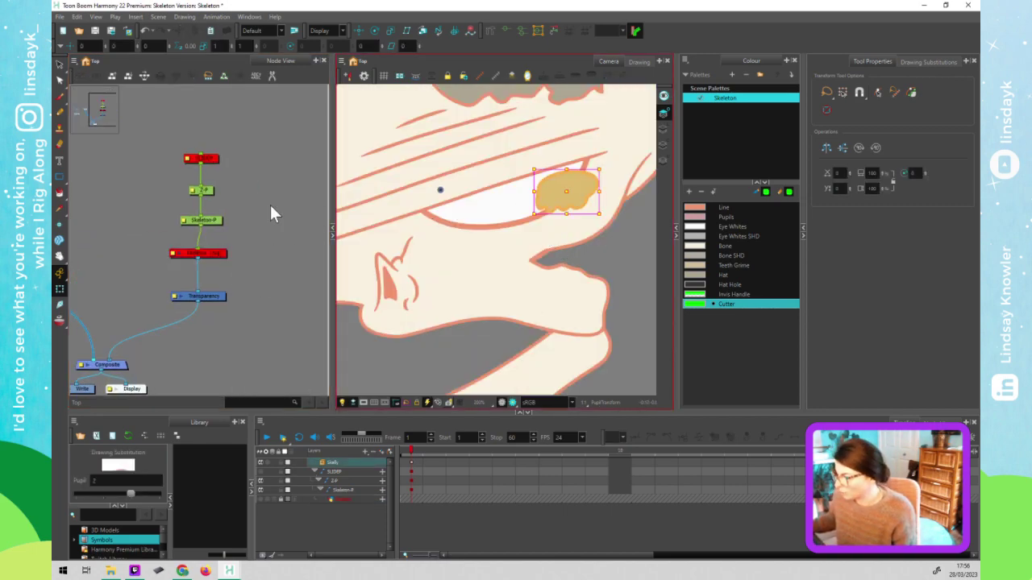
middle_click(268, 205)
key(o)
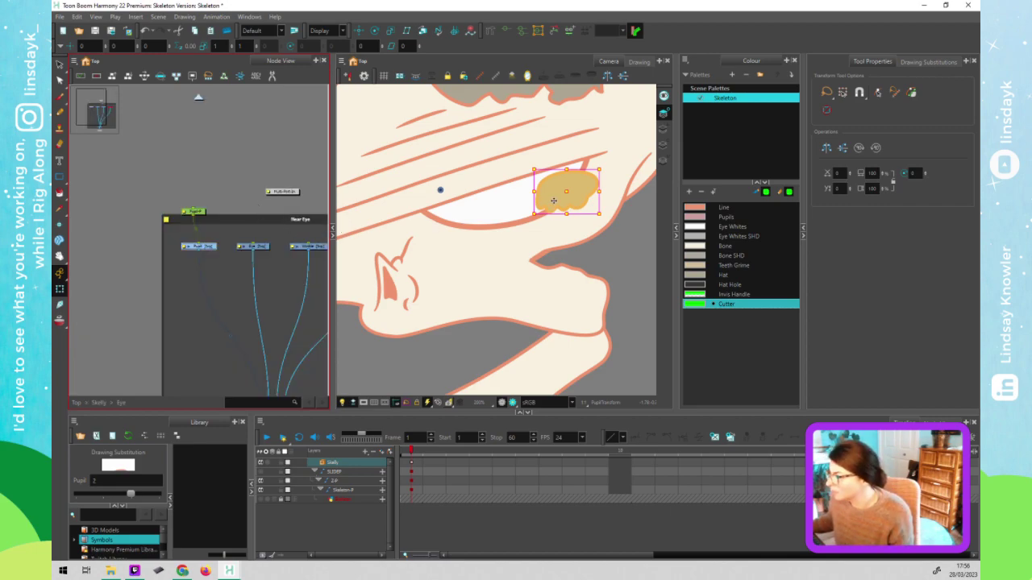
click(573, 200)
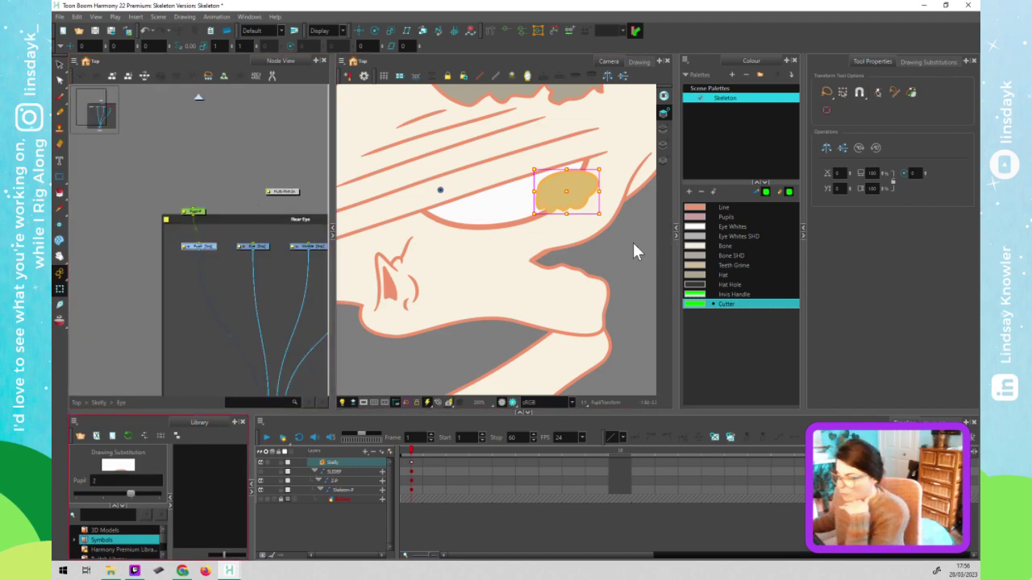
click(607, 270)
click(579, 199)
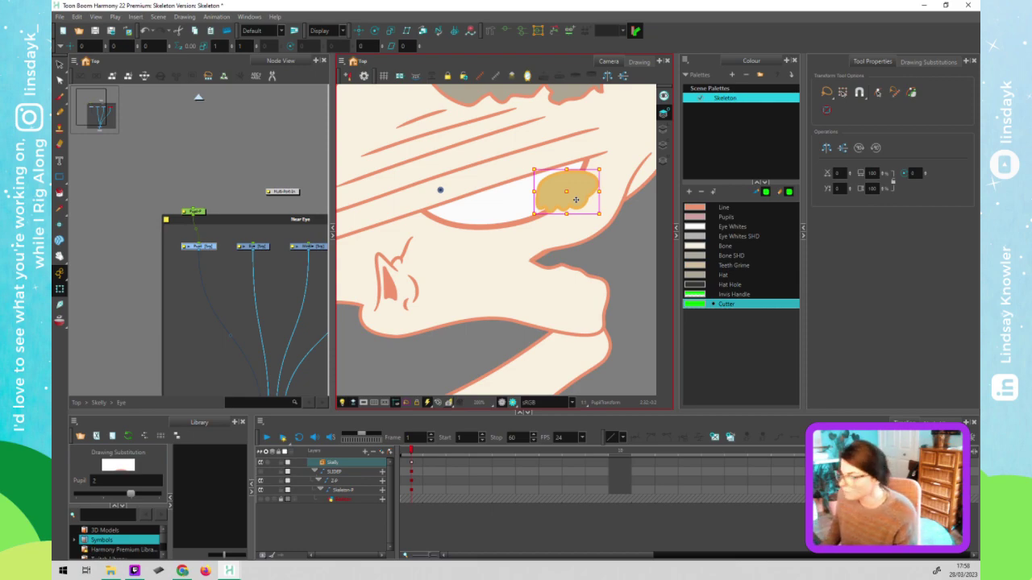
click(190, 211)
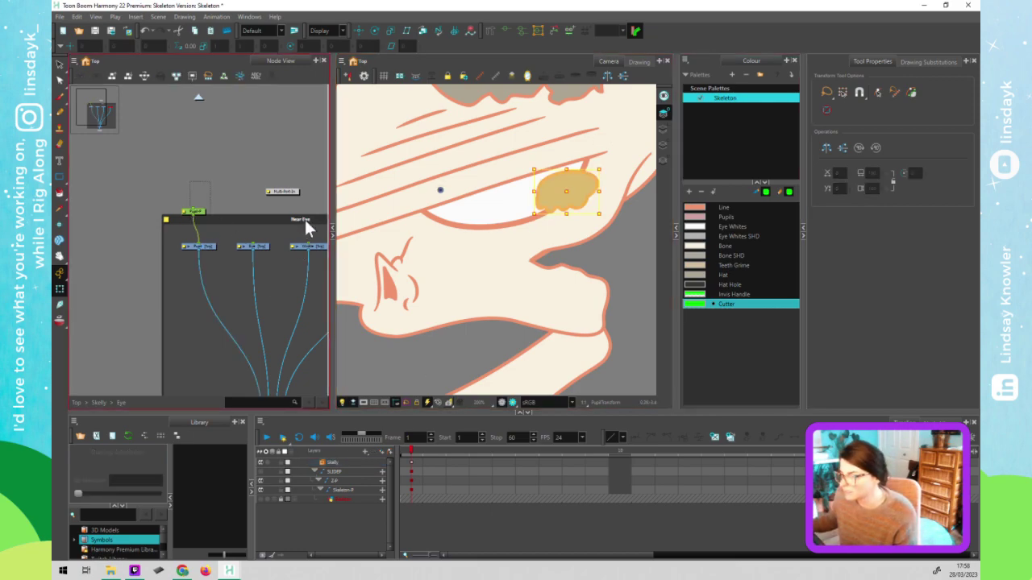
click(631, 292)
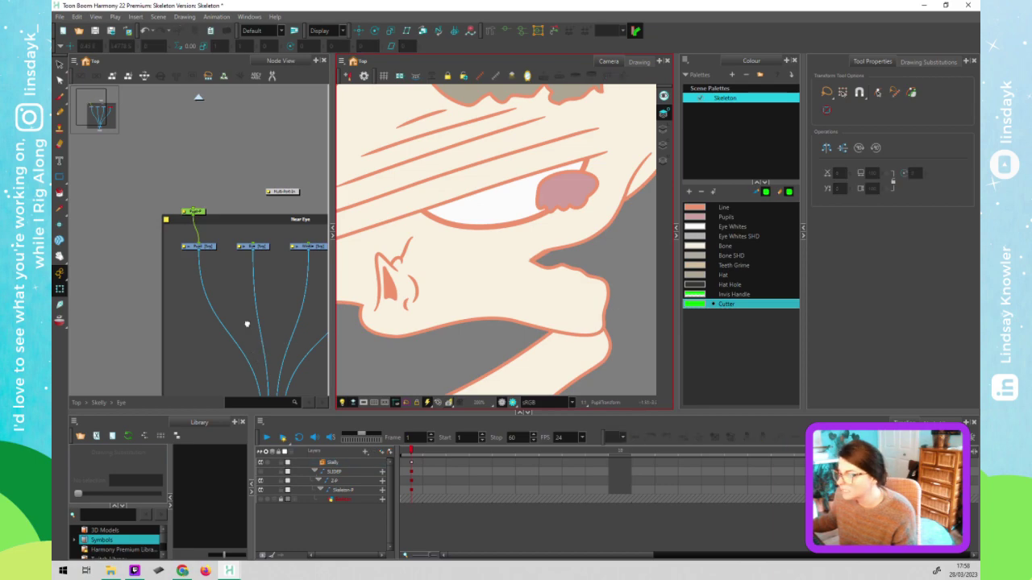
drag(246, 324, 213, 255)
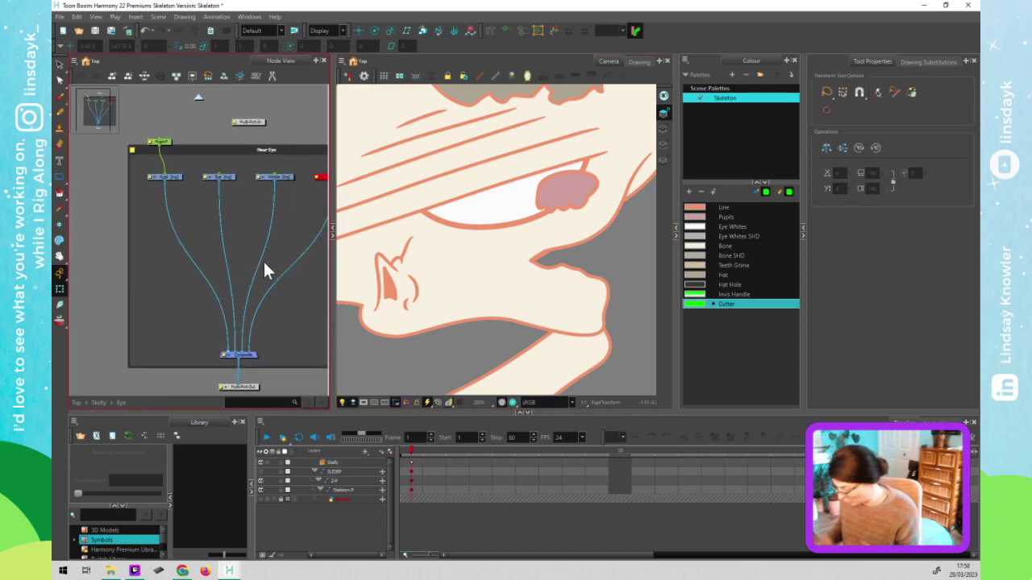
Add a Cutter node to the Near Eye group and paste an O-L-AP-C-U node just below the Eye drawing
key(Tab)
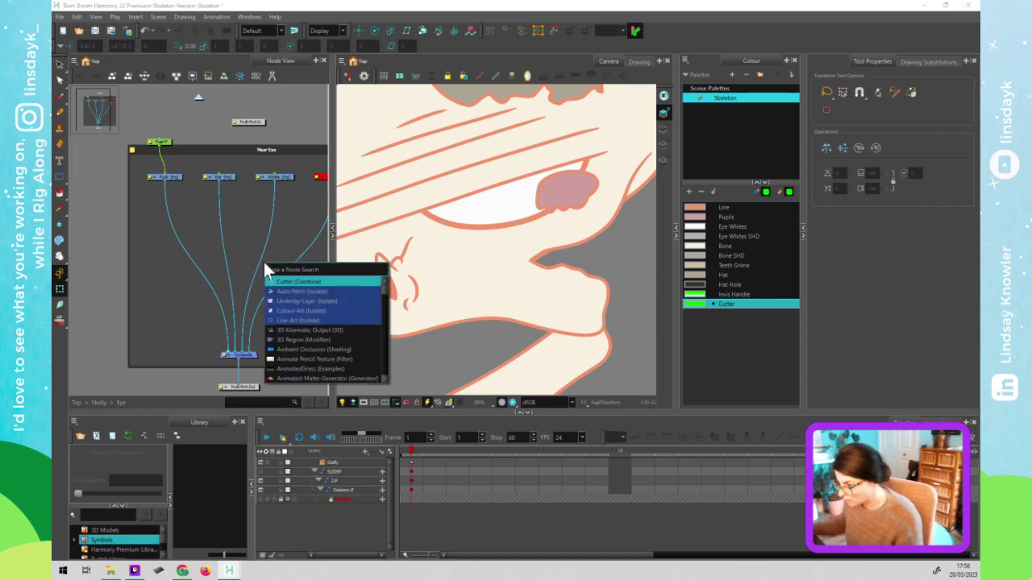
click(297, 279)
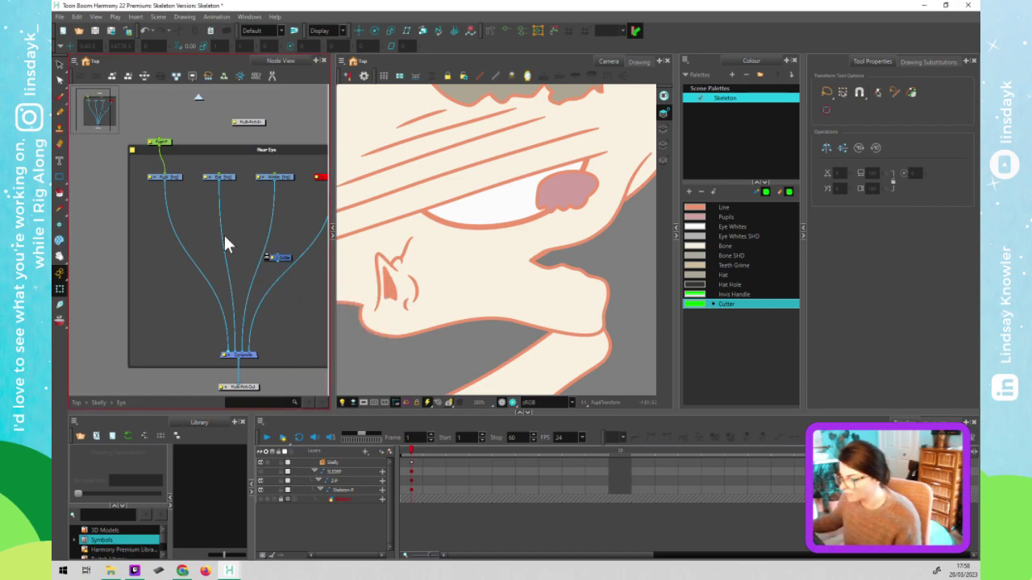
key(ctrl+v)
drag(229, 247, 220, 211)
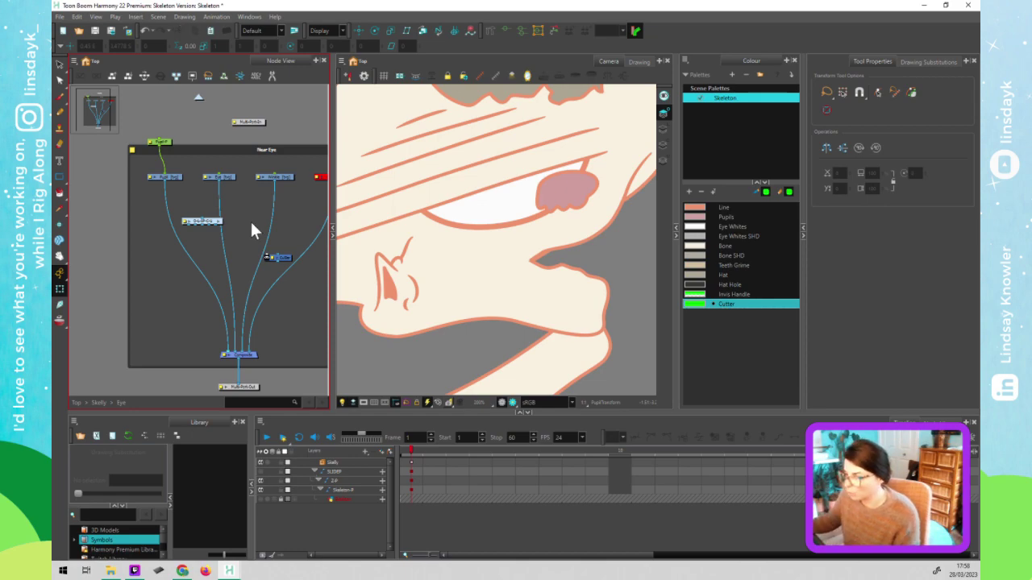
Duplicate the Near Eye composite and place the copy on the Eye drawing's cable, above the original composite
scroll(250, 220, down, 3)
click(249, 310)
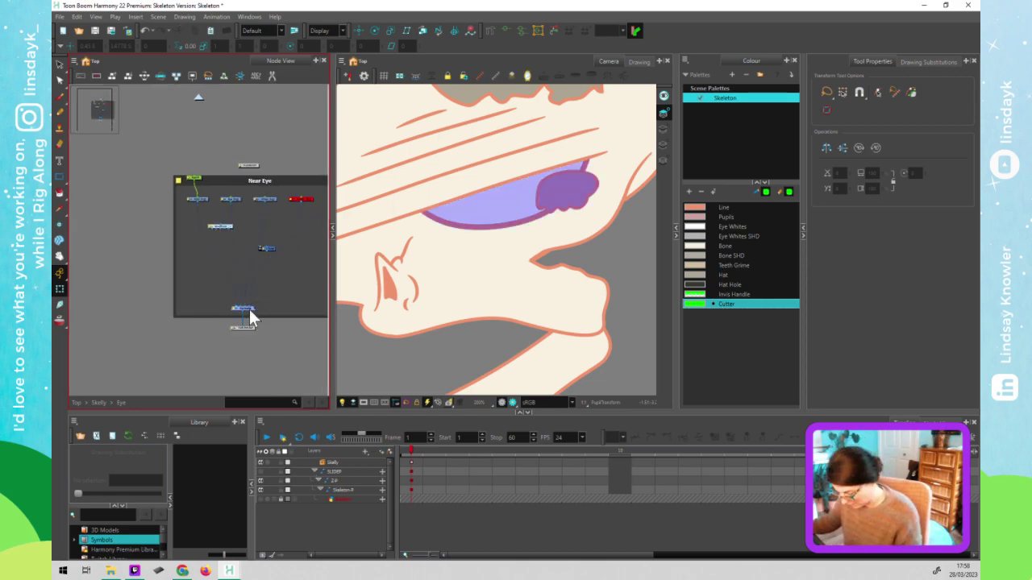
key(ctrl+z)
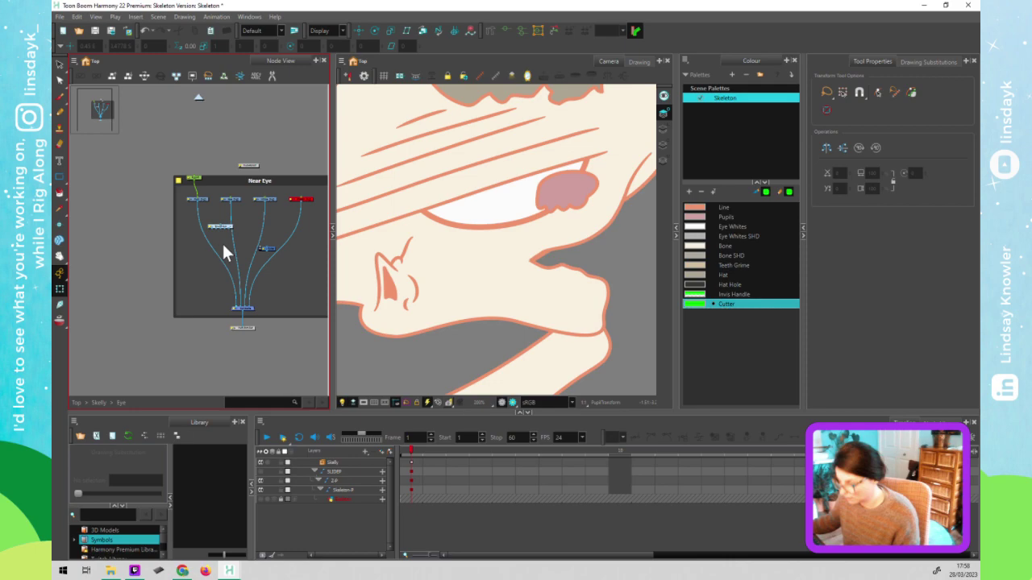
key(ctrl+v)
drag(249, 245, 238, 244)
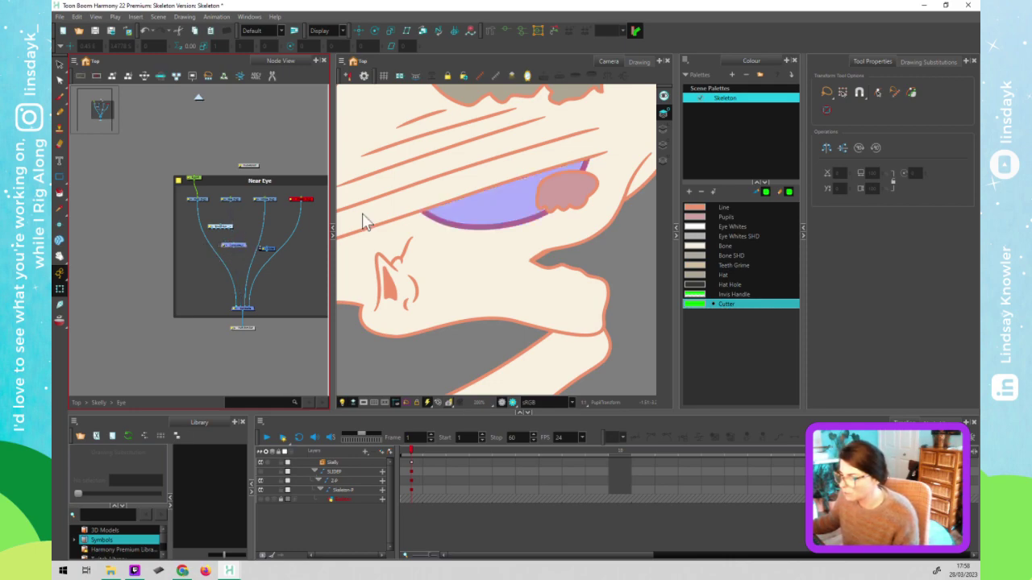
Route the Eye drawing through the O-L-AP-C-U node into the duplicated composite, feeding that into the original composite
click(500, 197)
mouse_move(224, 227)
mouse_down()
mouse_move(242, 210)
mouse_move(230, 210)
mouse_up()
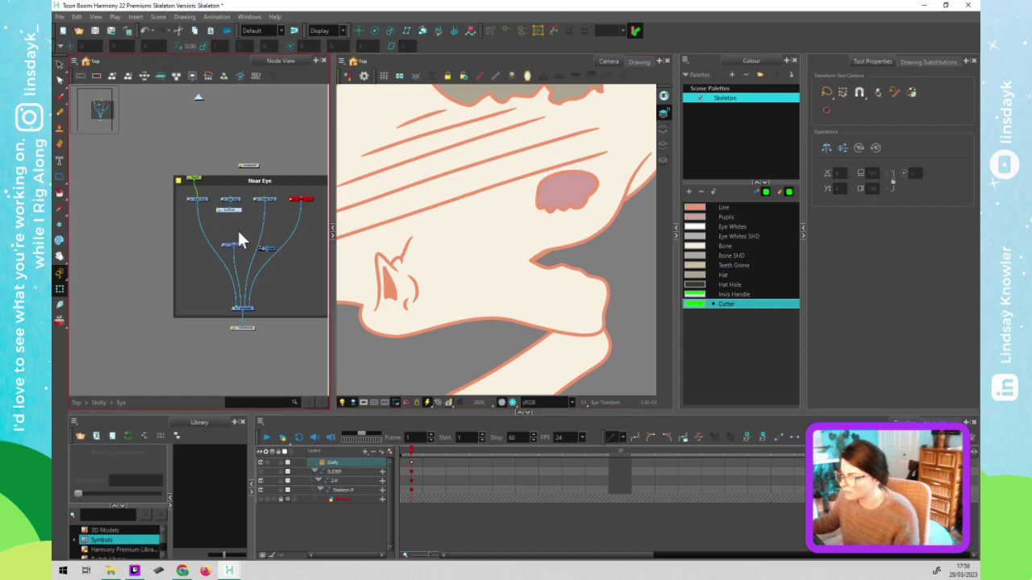
click(220, 214)
mouse_move(229, 240)
mouse_down()
mouse_move(225, 212)
mouse_move(243, 245)
mouse_move(233, 245)
mouse_up()
drag(250, 308, 240, 311)
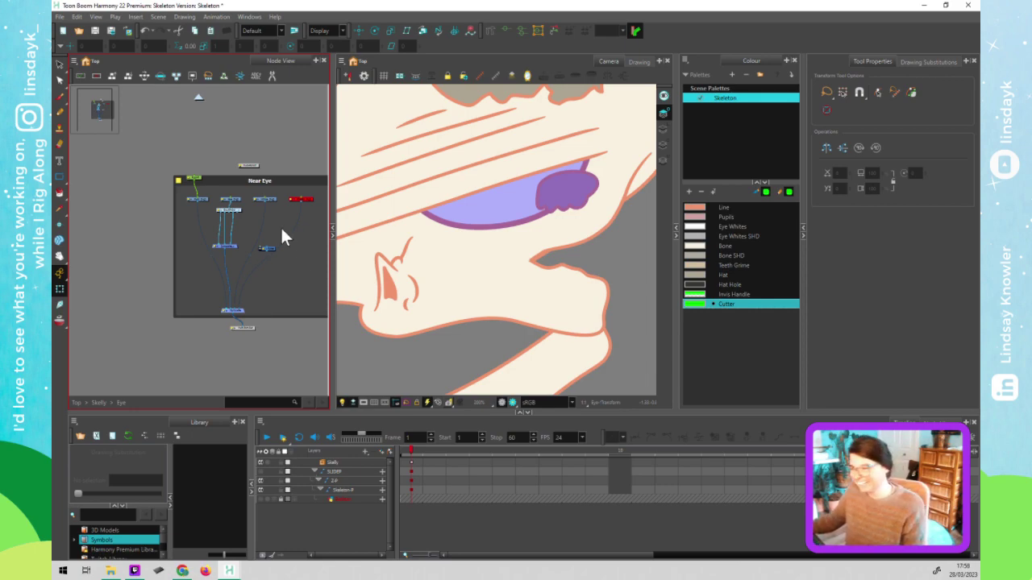
Insert the Cutter node between the Pupil drawing and the composite, and connect the O-L-AP-C-U node's AP output to its matte port
click(487, 239)
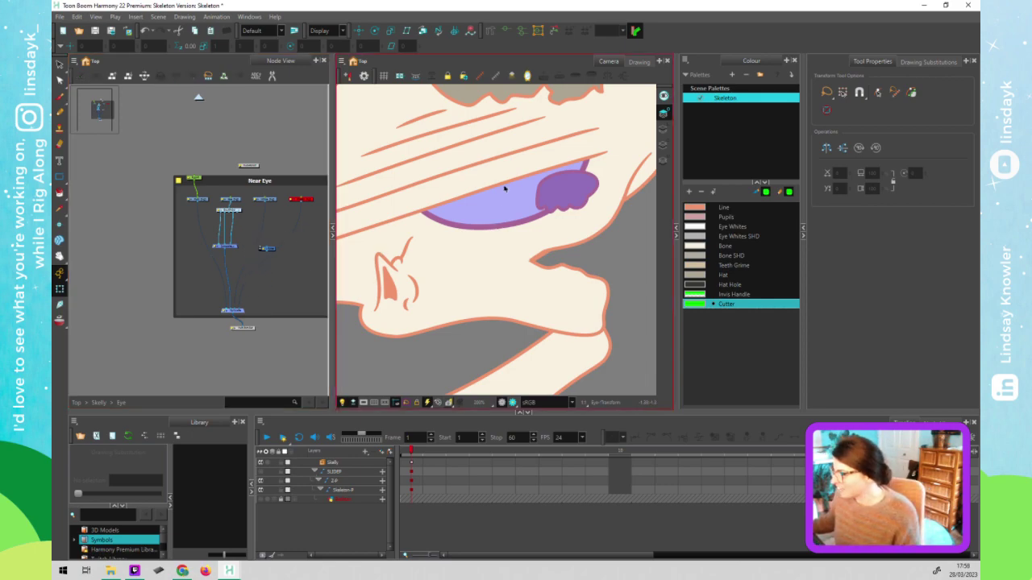
click(204, 224)
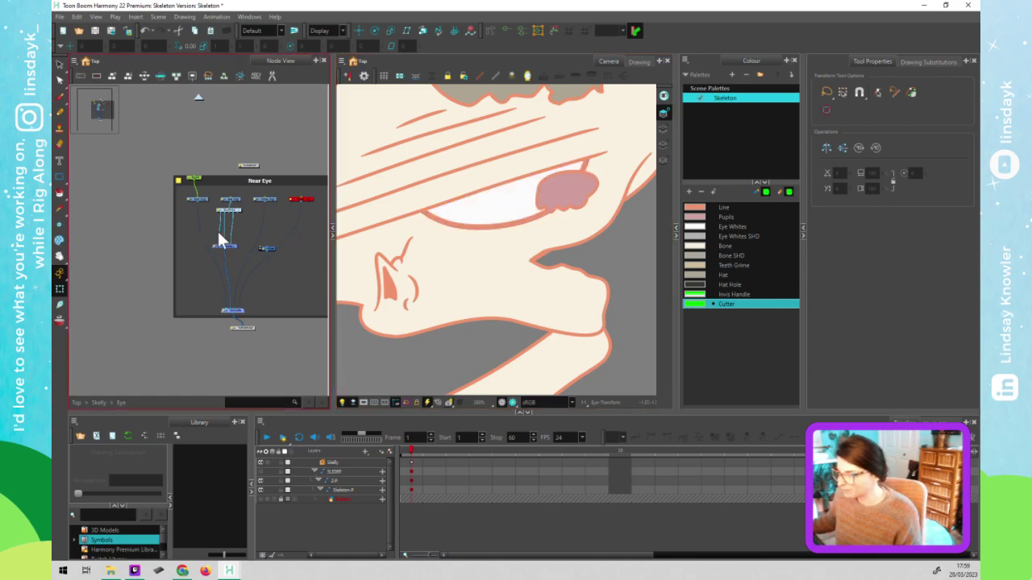
click(202, 199)
click(562, 208)
click(277, 243)
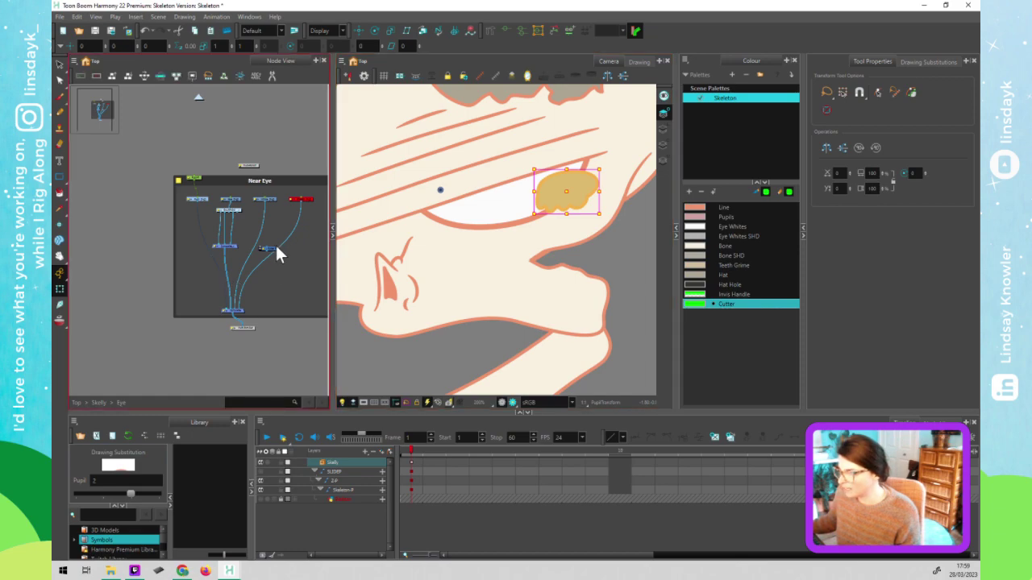
mouse_move(271, 246)
mouse_down()
mouse_move(243, 232)
mouse_move(187, 241)
mouse_up()
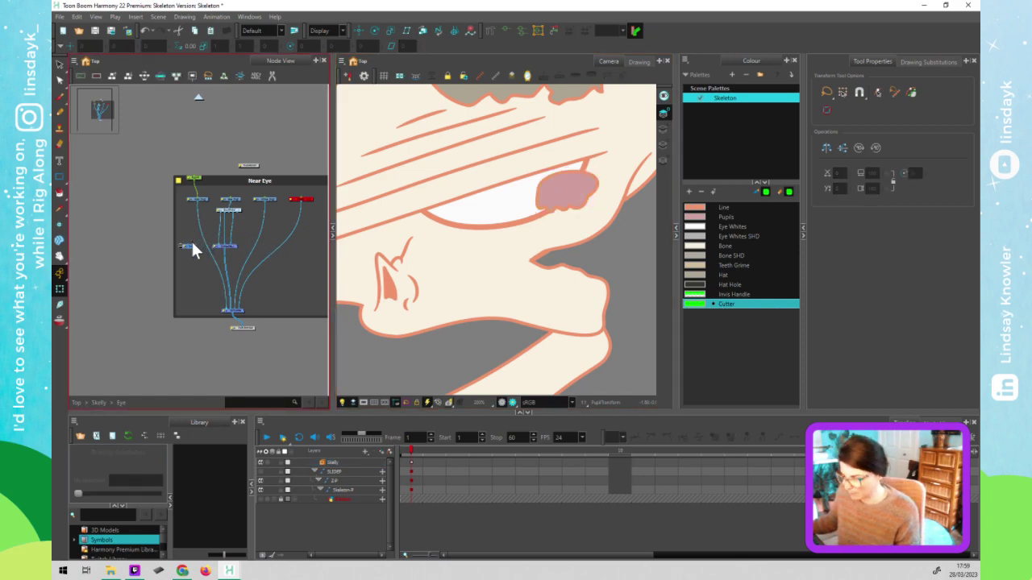
scroll(202, 266, up, 4)
drag(204, 275, 207, 210)
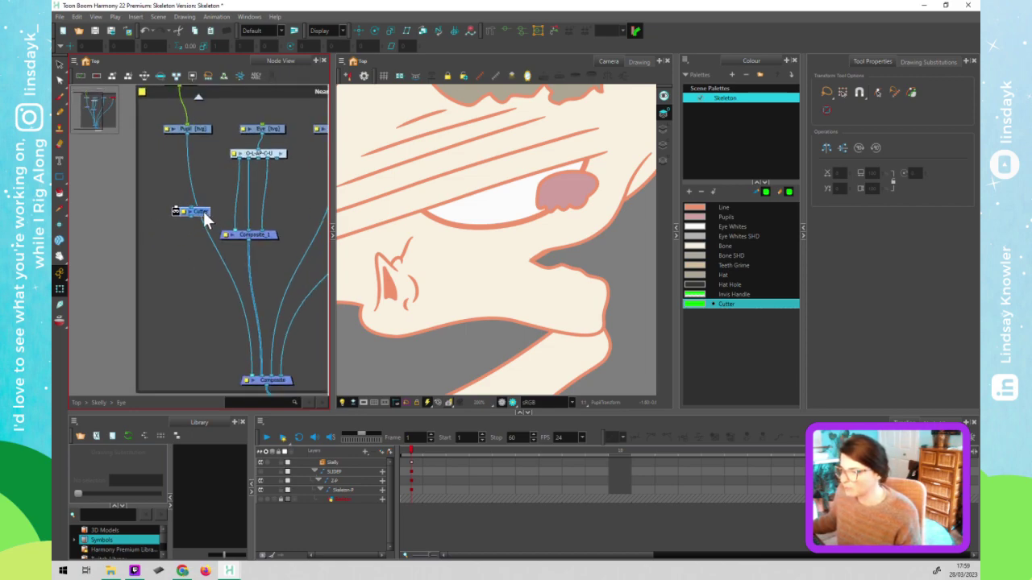
mouse_move(200, 209)
mouse_down()
mouse_move(209, 213)
mouse_move(191, 214)
mouse_up()
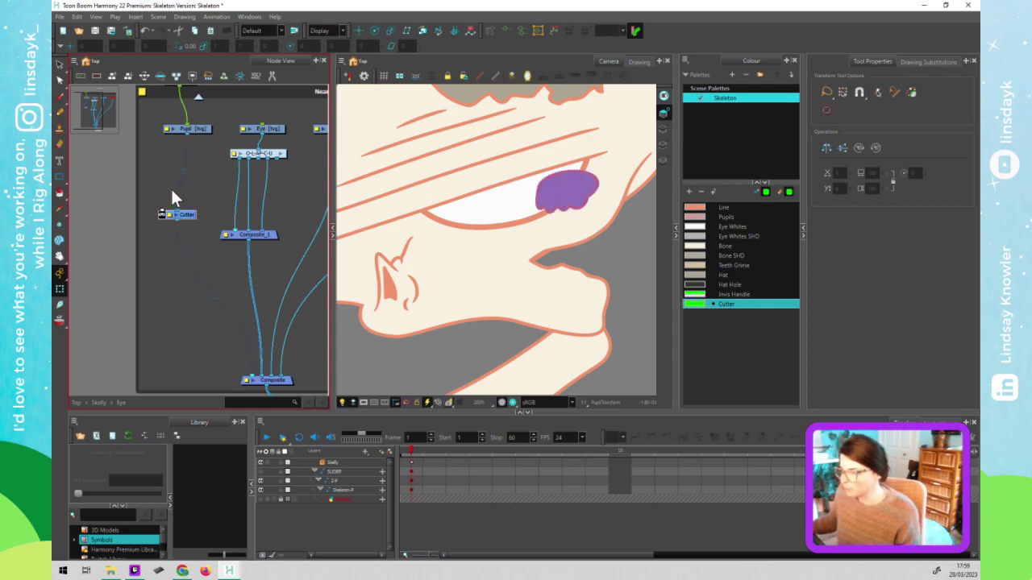
drag(258, 159, 163, 210)
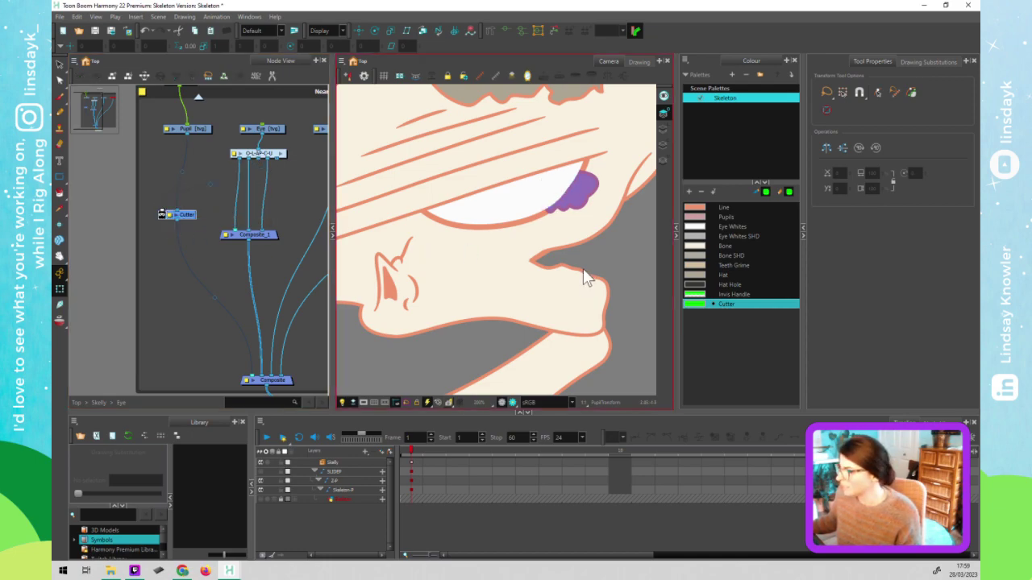
Test the cut by moving the pupil to the eye's lower edge, and undo the move
click(583, 199)
mouse_move(583, 199)
mouse_down()
mouse_move(589, 187)
mouse_move(522, 225)
mouse_move(435, 226)
mouse_move(500, 226)
mouse_up()
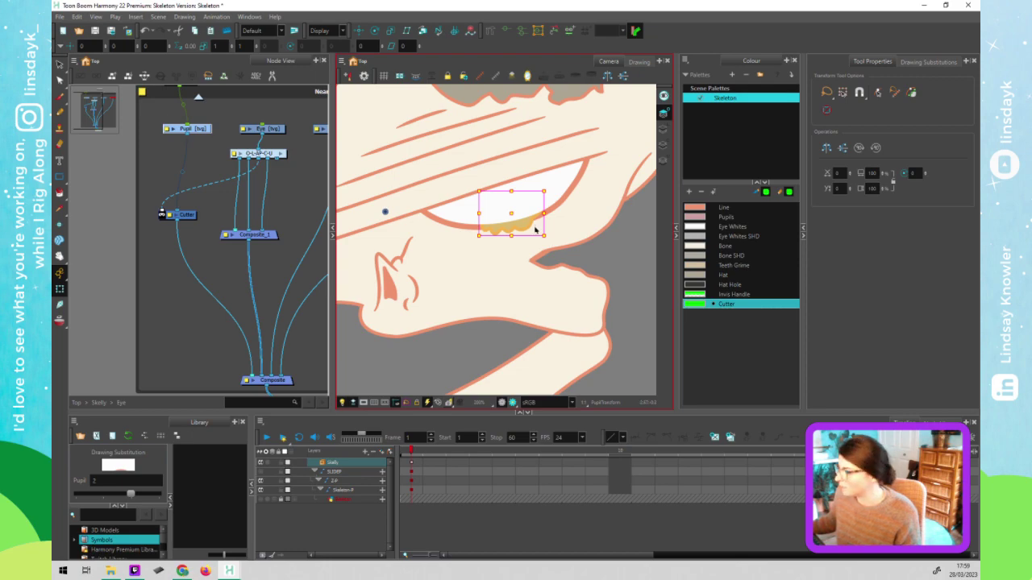
key(ctrl+z)
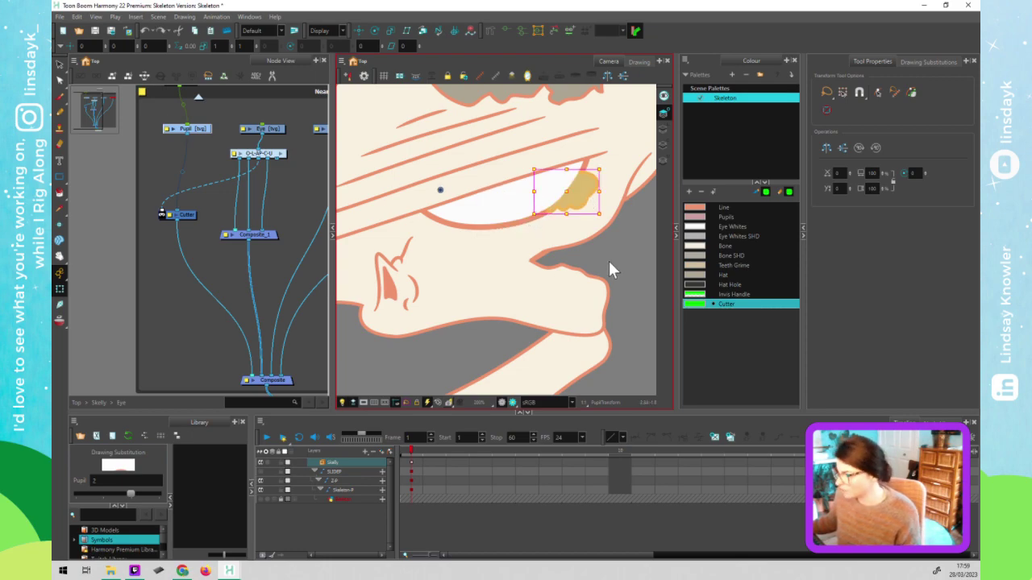
click(607, 261)
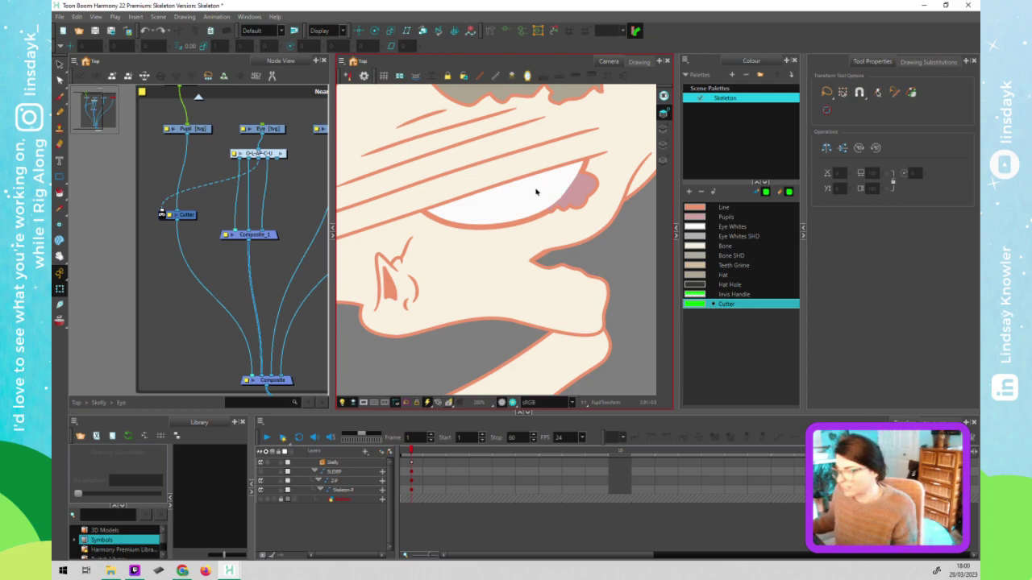
Compare the pupil Cutter's normal and inverted modes, leaving it inverted so the pupil shows only inside the eye
click(164, 223)
click(160, 215)
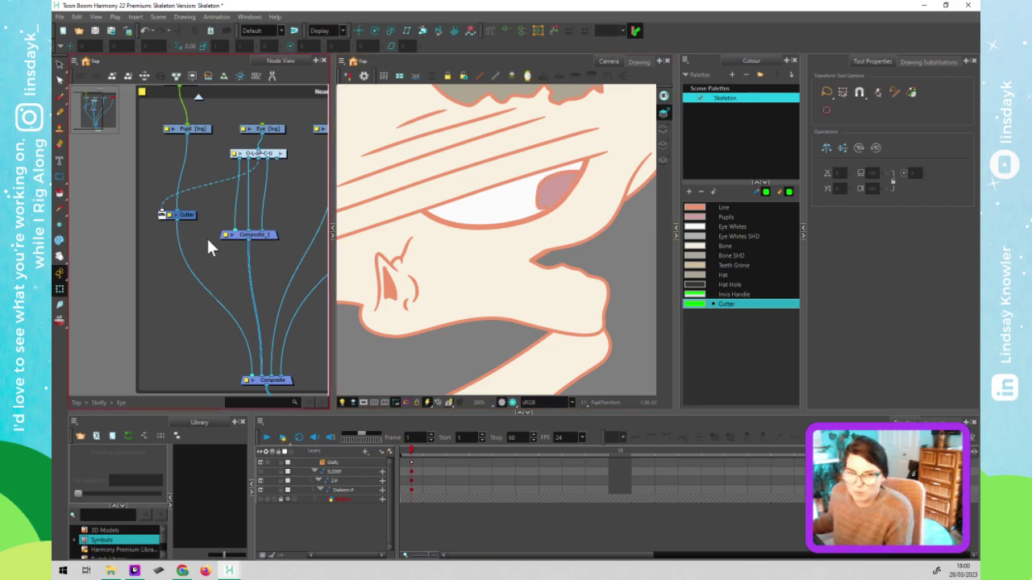
click(161, 216)
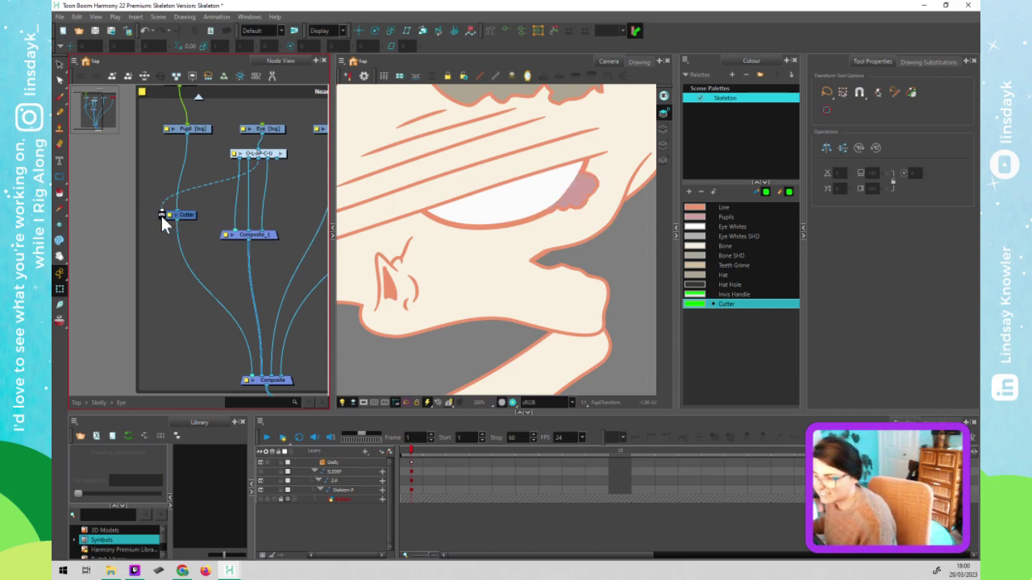
click(161, 216)
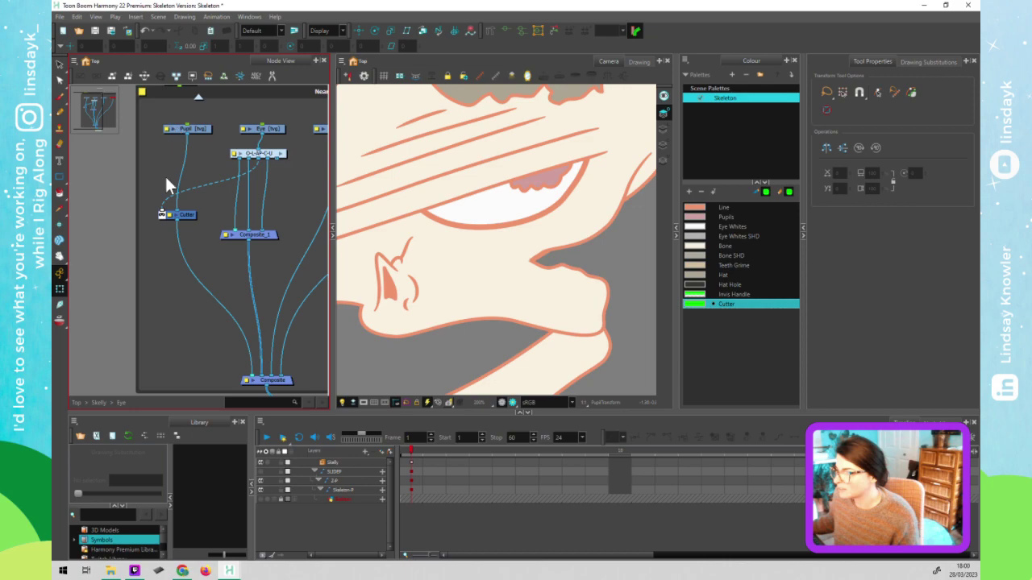
click(162, 214)
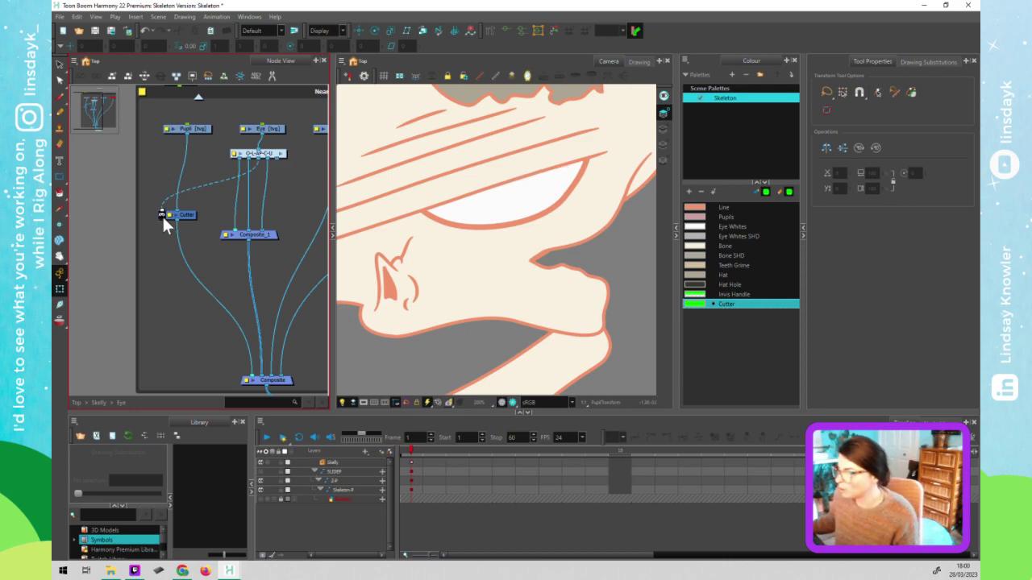
click(506, 211)
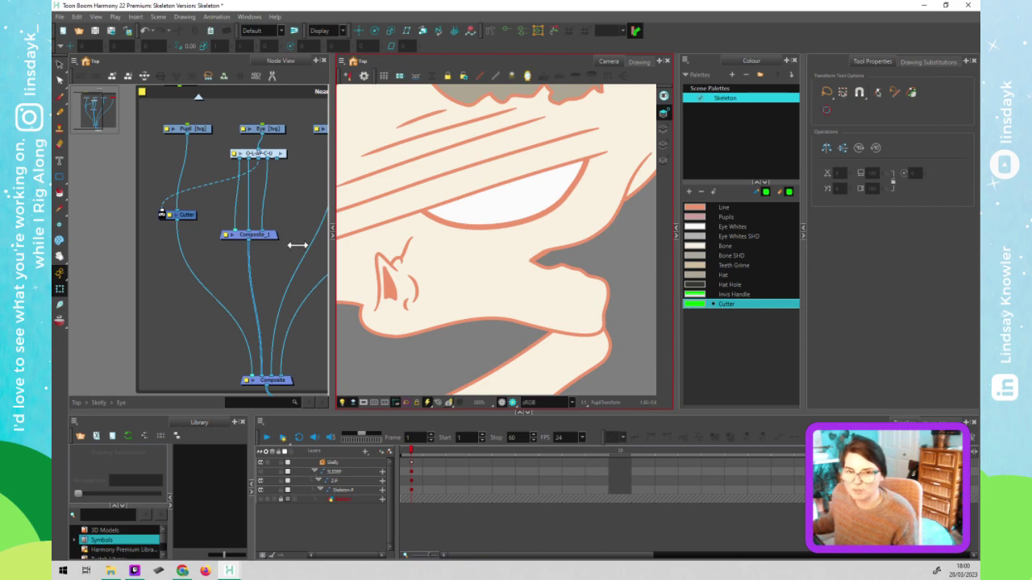
click(160, 215)
click(160, 215)
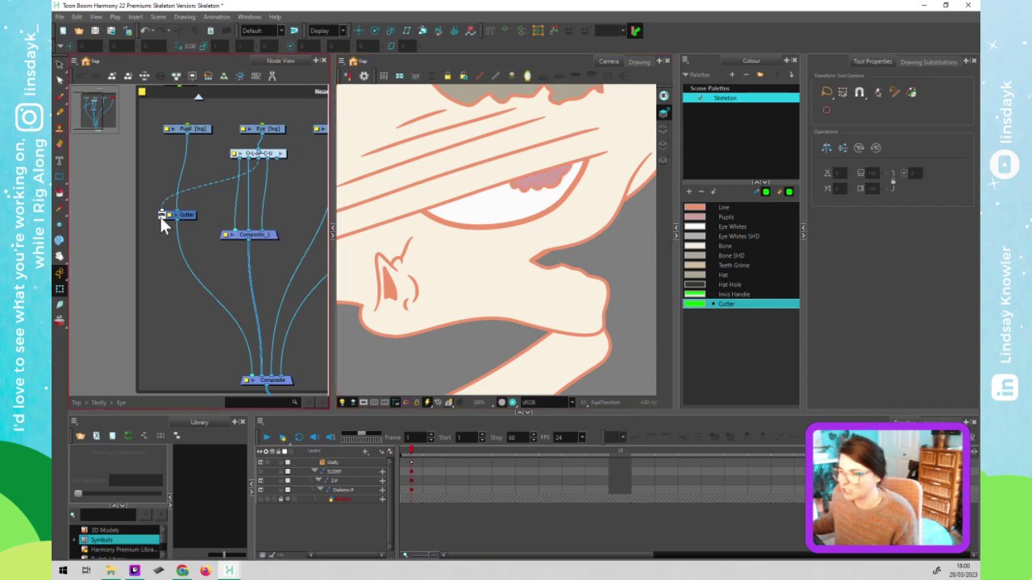
click(161, 216)
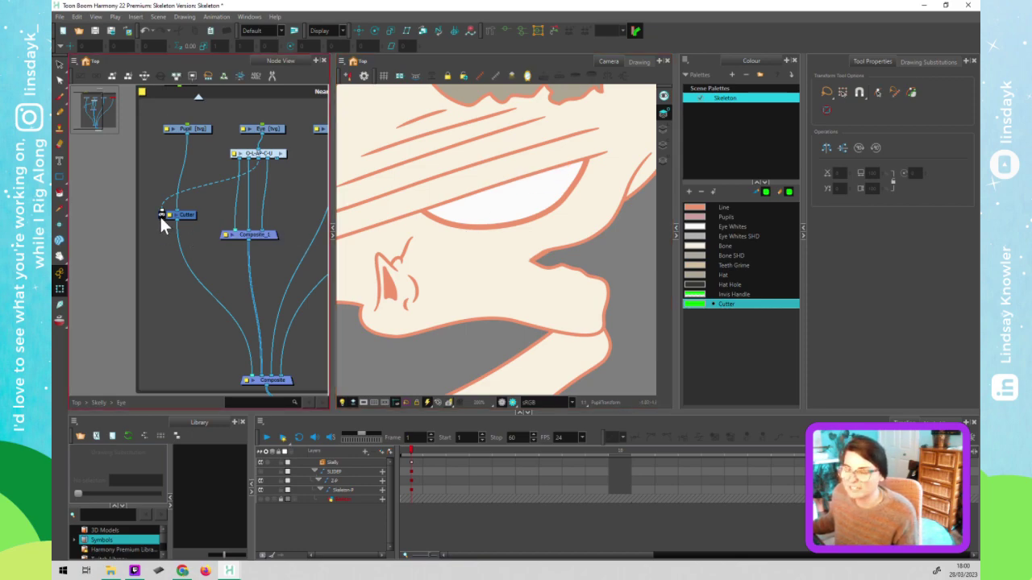
click(160, 215)
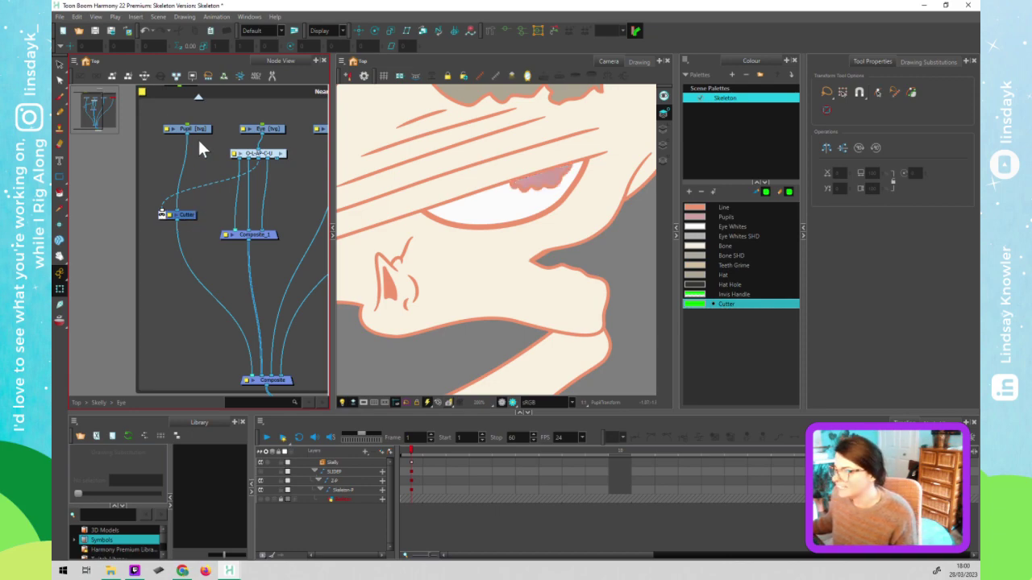
Reconnect the peg to the Pupil drawing and shift the pupil slightly inward and down along the eye's outer edge
drag(186, 124, 182, 86)
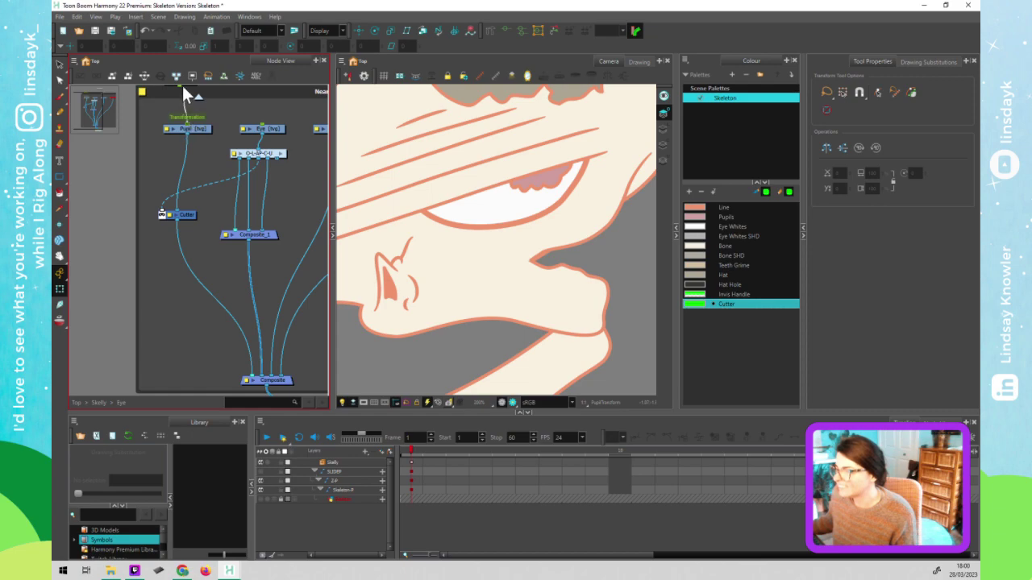
click(546, 196)
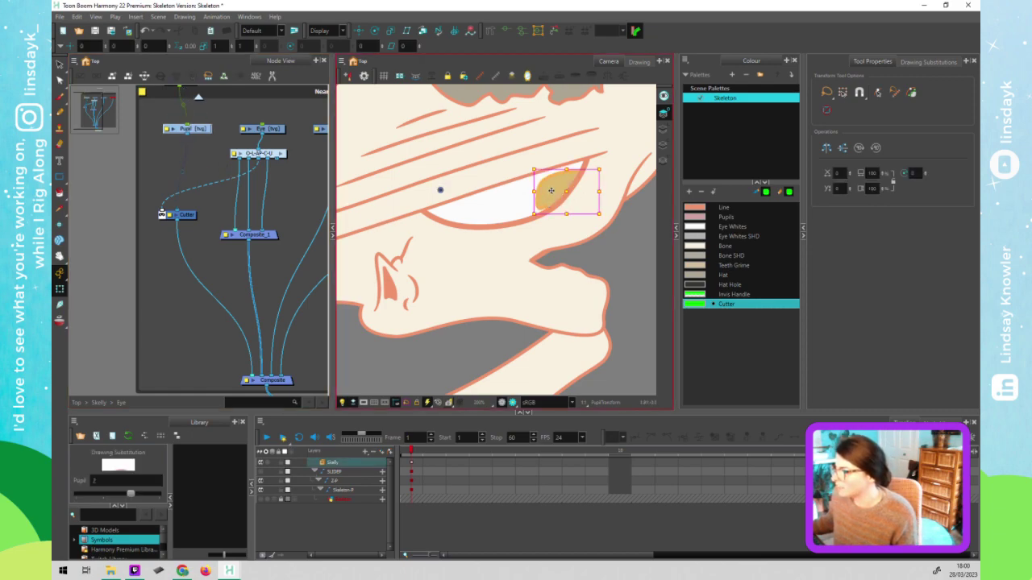
mouse_move(524, 209)
mouse_down()
mouse_move(461, 216)
mouse_move(411, 204)
mouse_move(555, 176)
mouse_move(547, 203)
mouse_move(398, 206)
mouse_move(504, 153)
mouse_move(524, 208)
mouse_move(544, 198)
mouse_up()
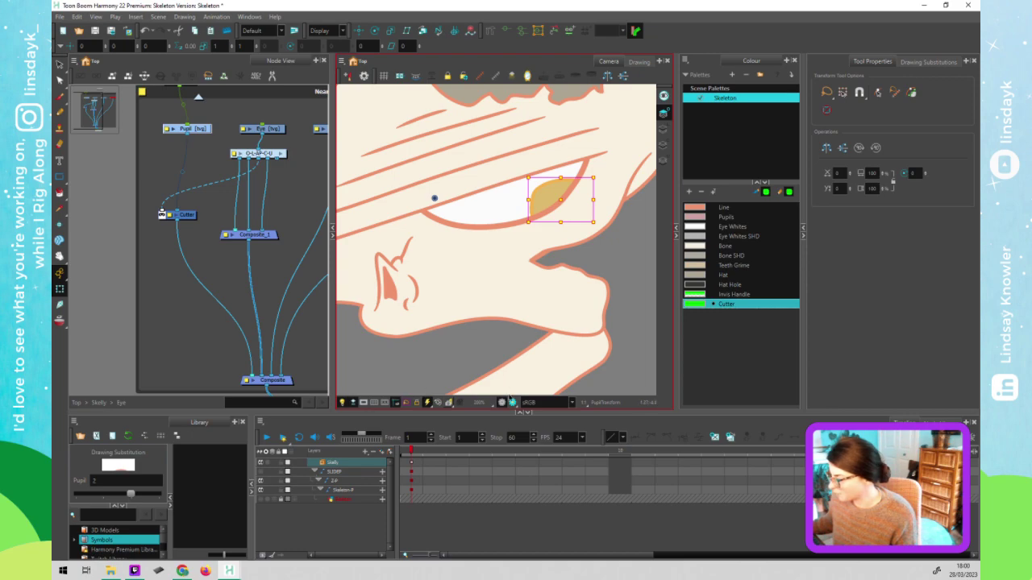
Switch the camera to the render preview and examine the cut between the pupil and the eye's outline up close
click(513, 401)
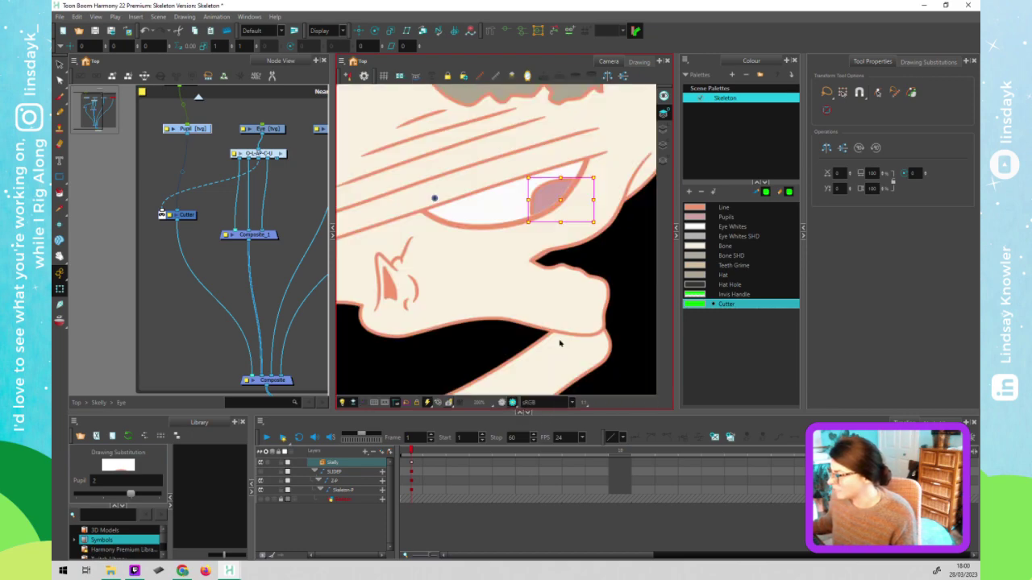
scroll(557, 207, up, 2)
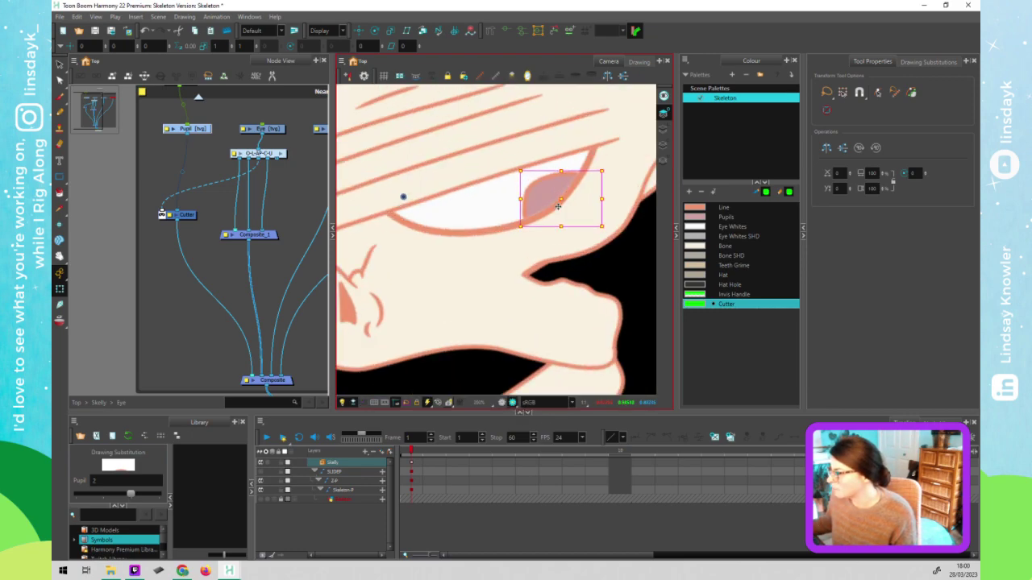
scroll(557, 207, up, 2)
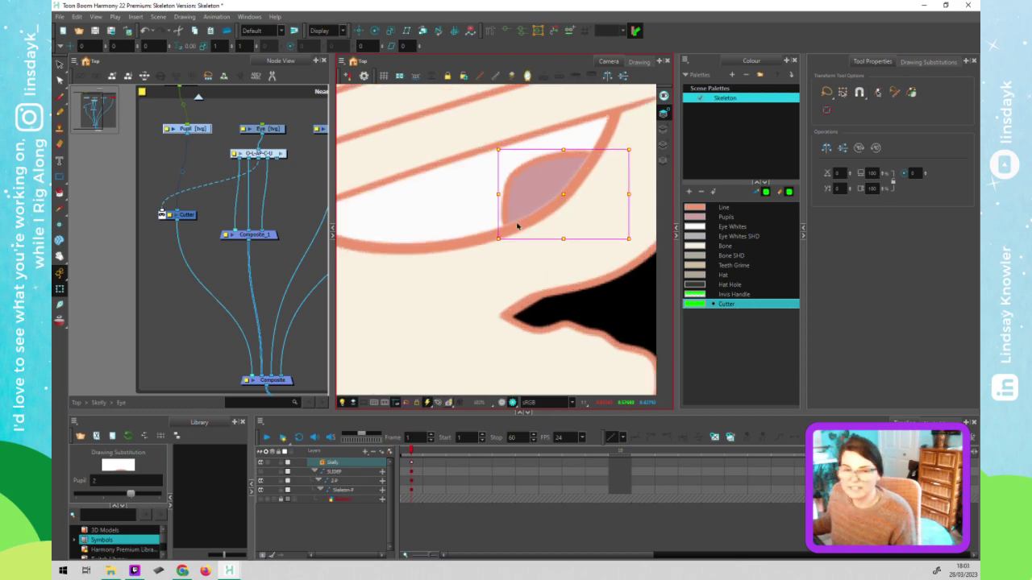
scroll(532, 222, up, 5)
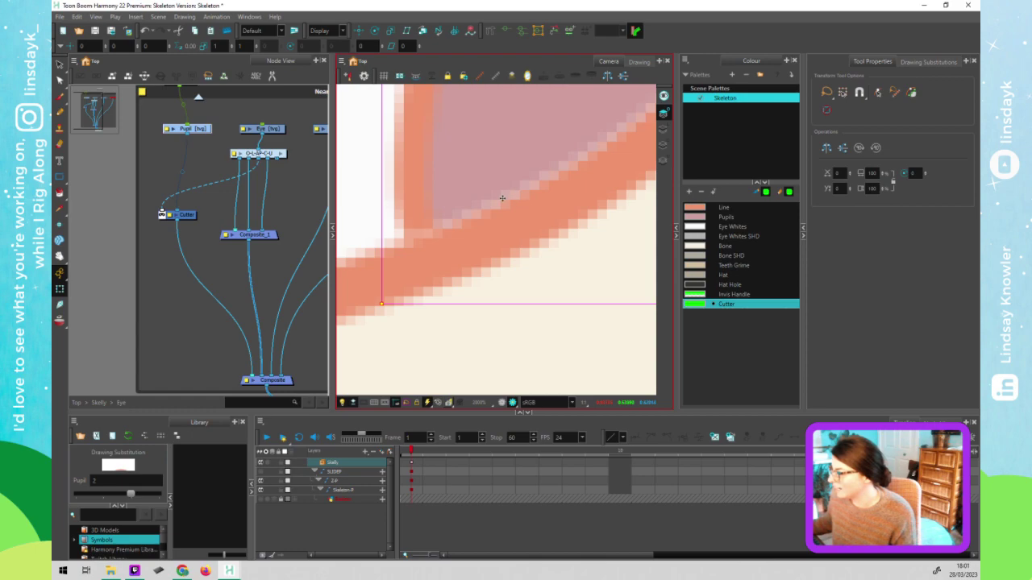
scroll(521, 172, down, 4)
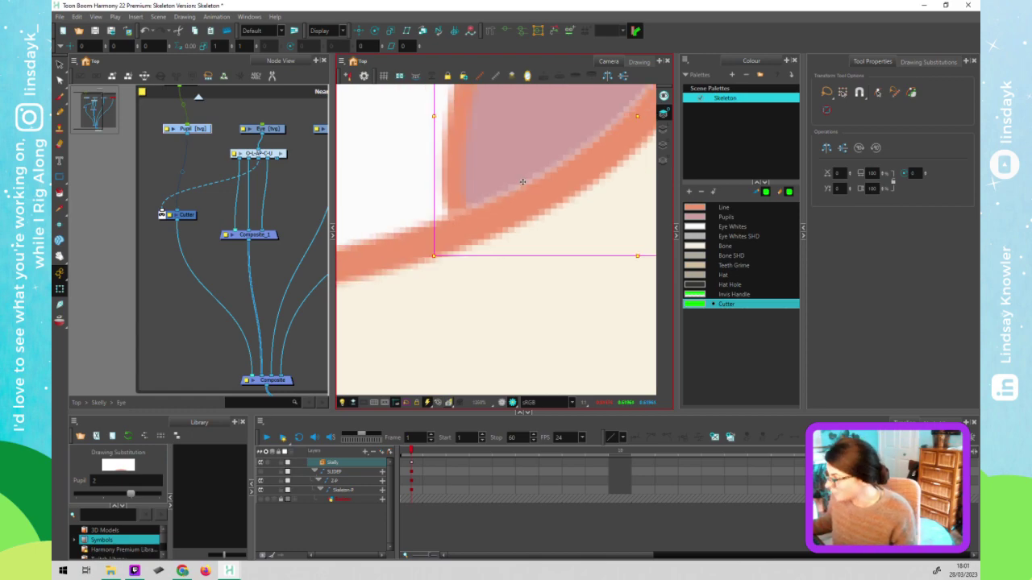
scroll(594, 170, up, 2)
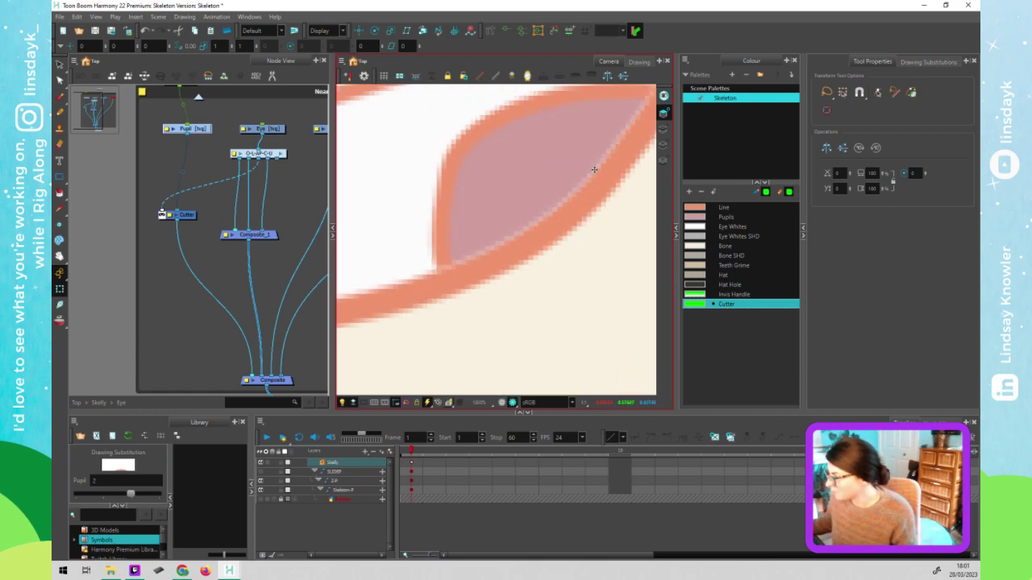
Reconnect the pupil Cutter's matte to the colour output of the eye's O-L-AP-C-U node and check the cut along the eye's outline
scroll(612, 149, down, 1)
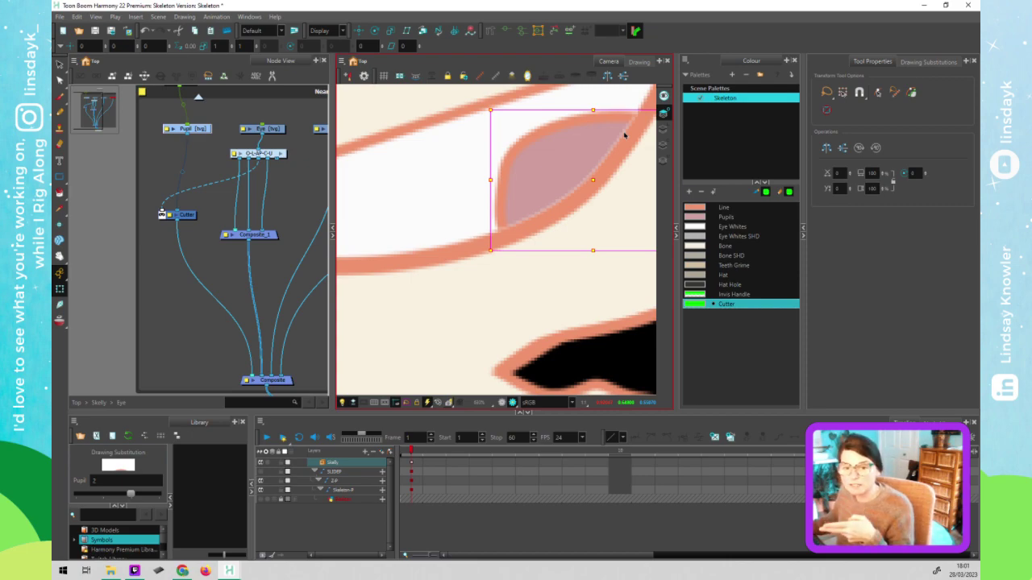
scroll(625, 136, down, 1)
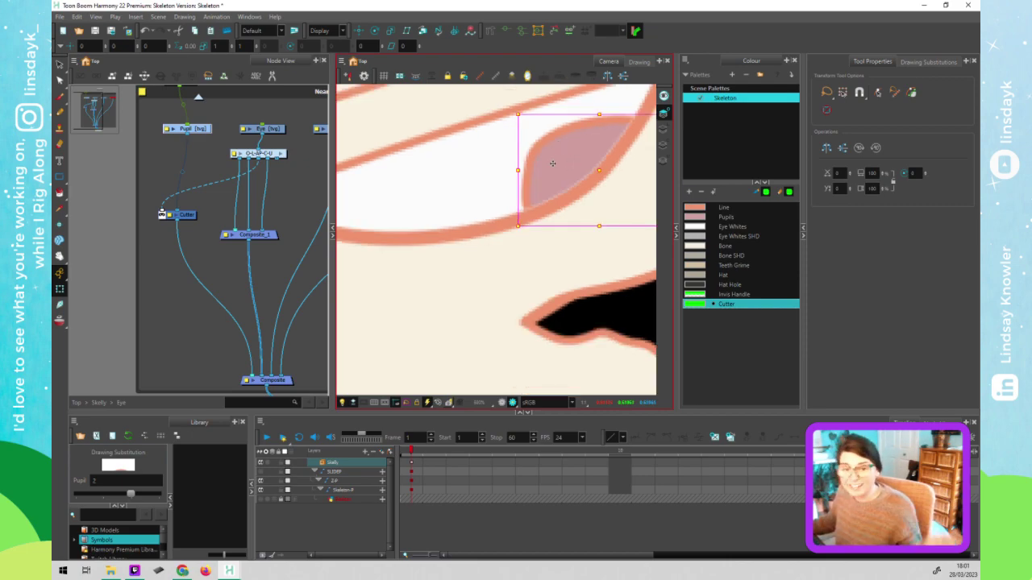
click(291, 181)
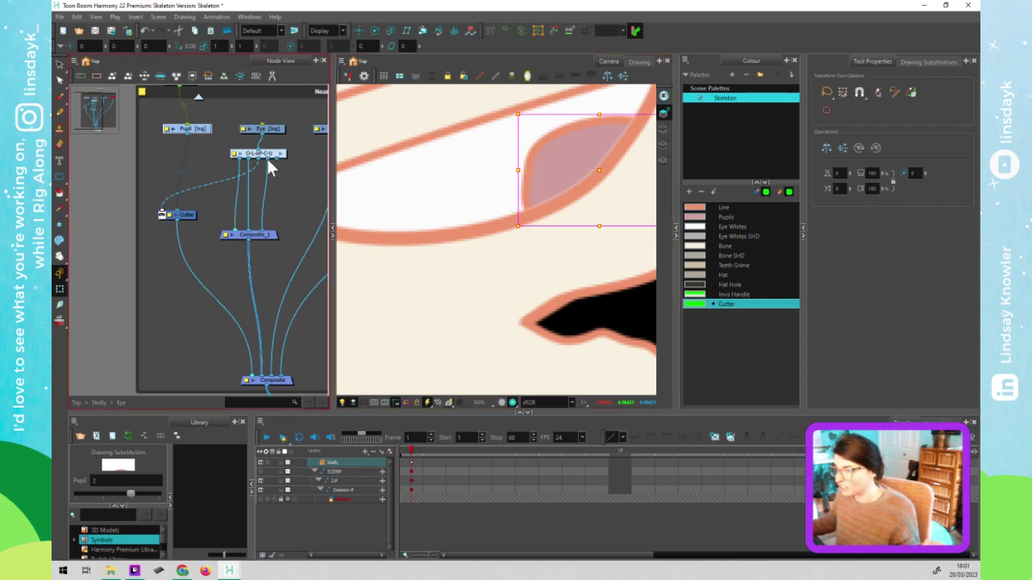
drag(266, 157, 158, 209)
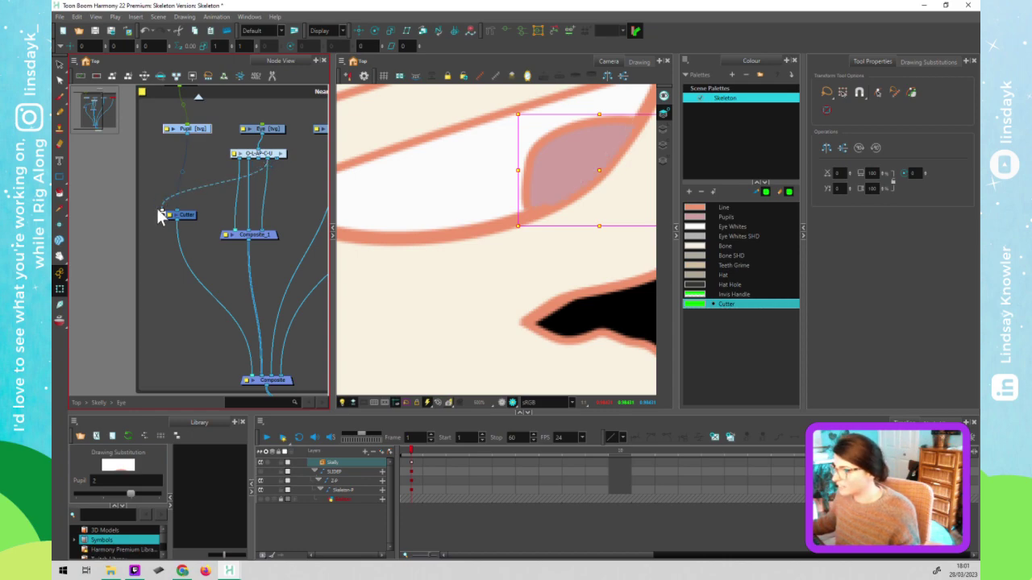
click(608, 173)
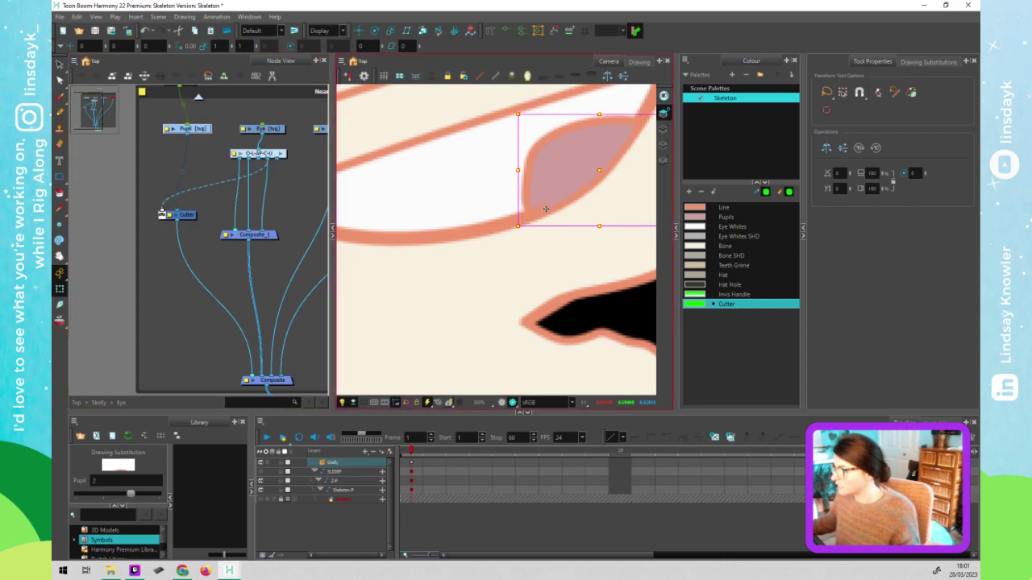
click(254, 381)
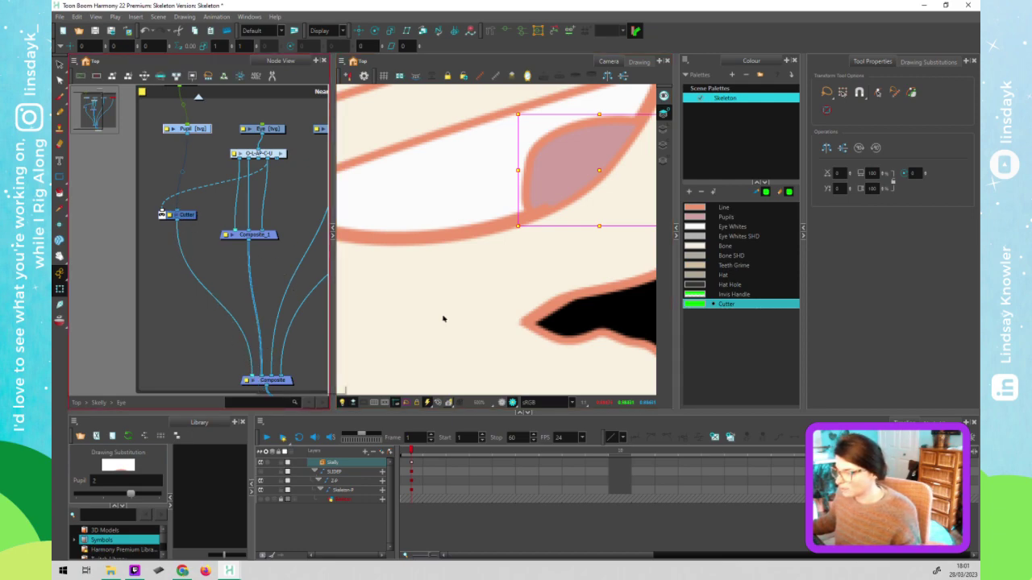
click(555, 190)
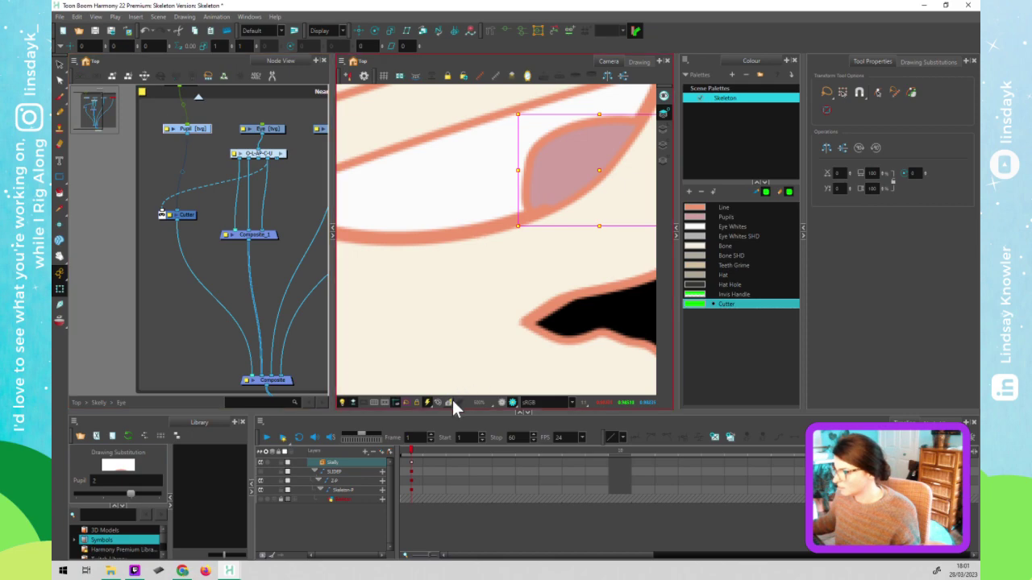
Reroute the pupil Cutter's output into Composite_1 between the eye's line and colour inputs, and check the eye in the render preview
click(500, 404)
click(103, 284)
click(563, 179)
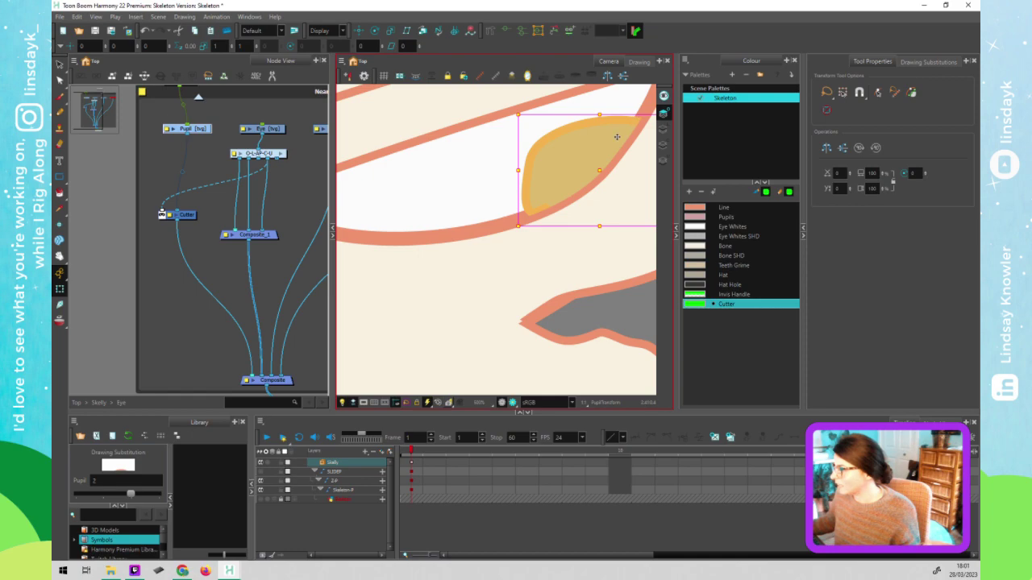
click(179, 216)
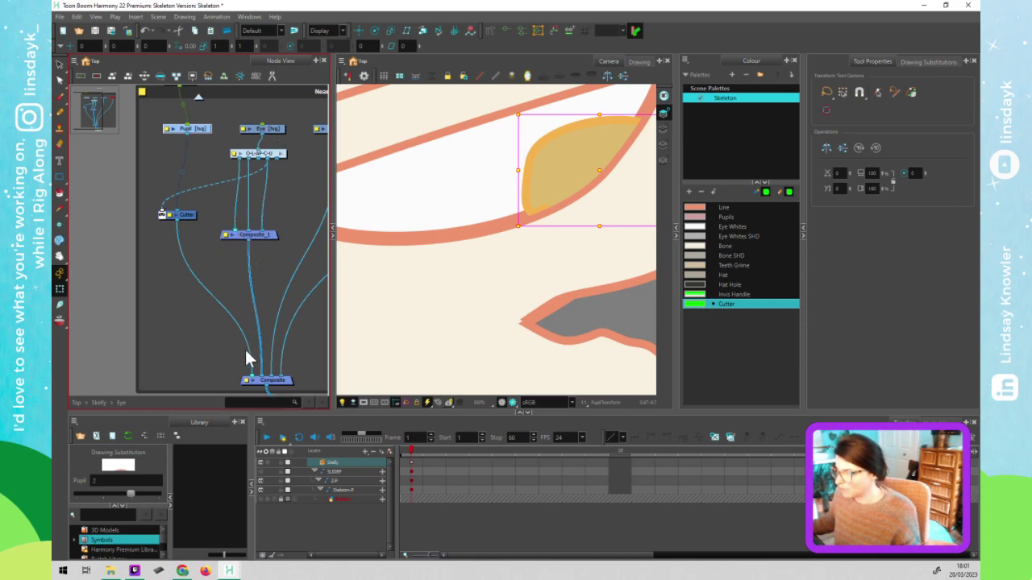
mouse_move(251, 375)
mouse_down()
mouse_move(247, 183)
mouse_move(268, 295)
mouse_up()
click(484, 191)
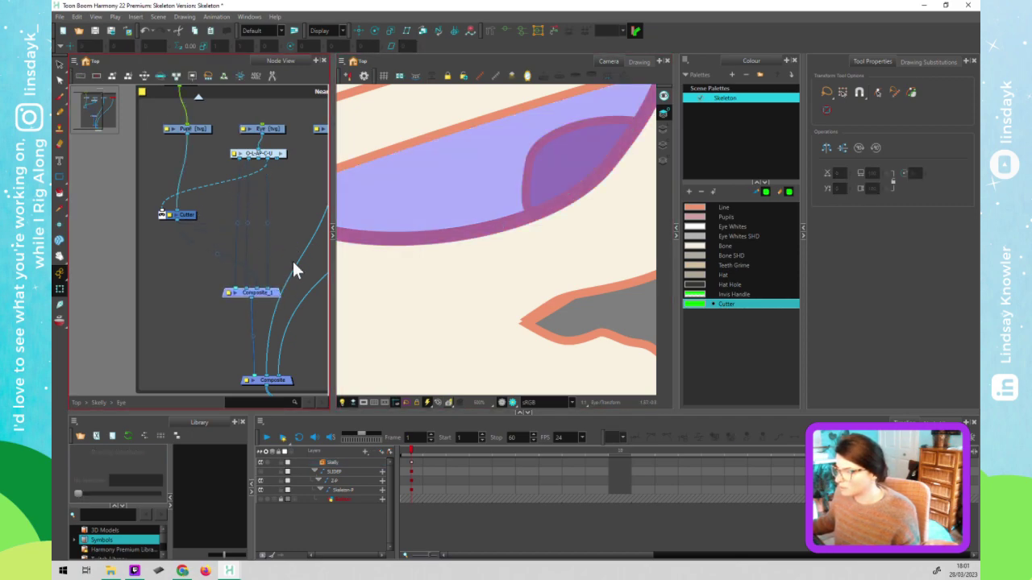
click(513, 402)
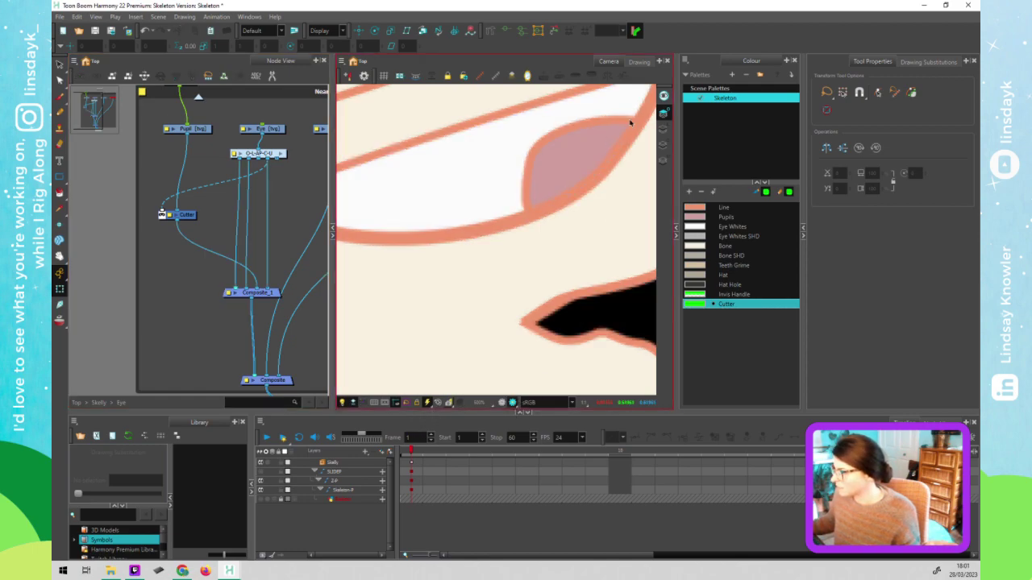
drag(620, 206, 570, 251)
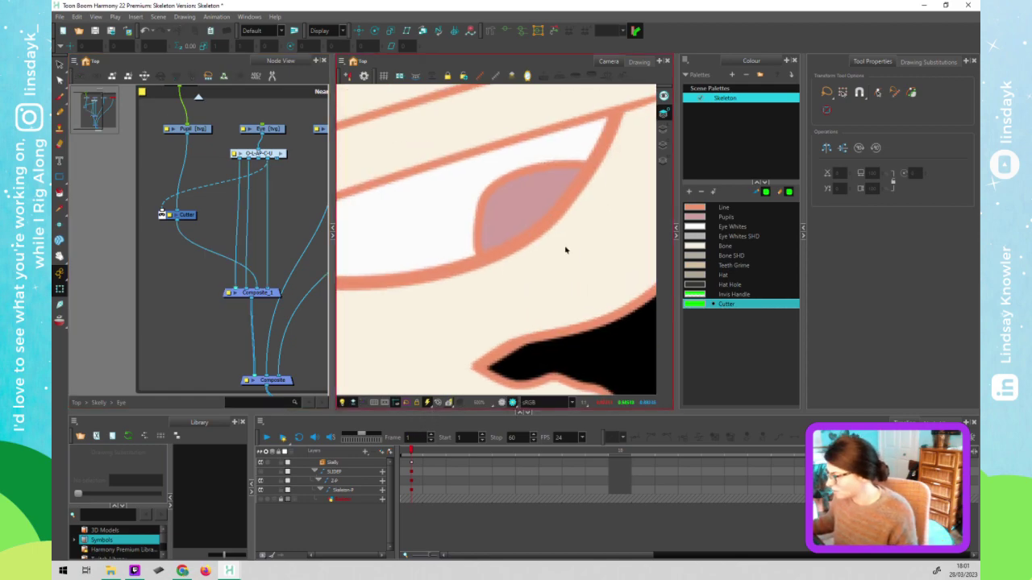
scroll(565, 250, down, 2)
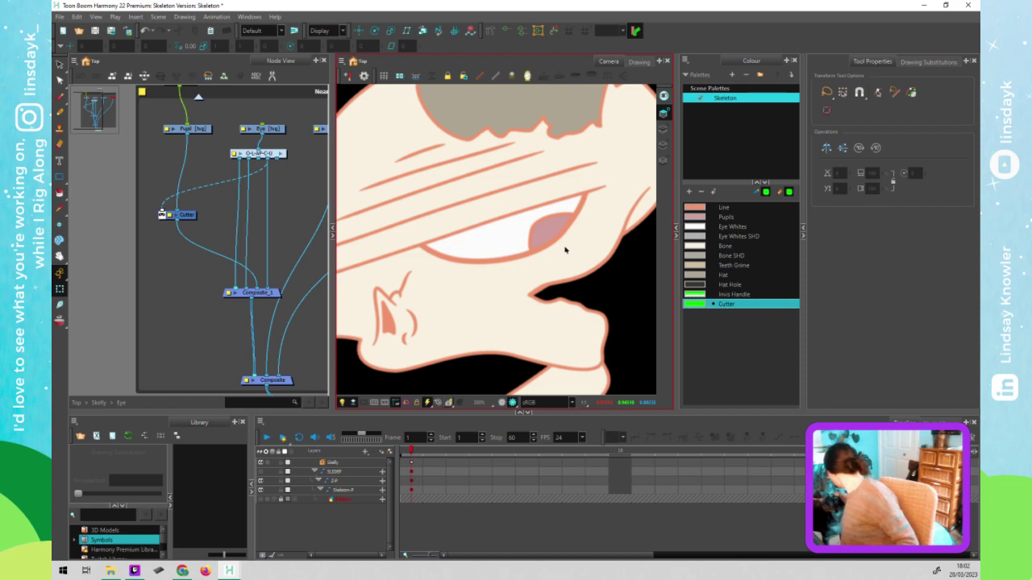
scroll(565, 250, down, 1)
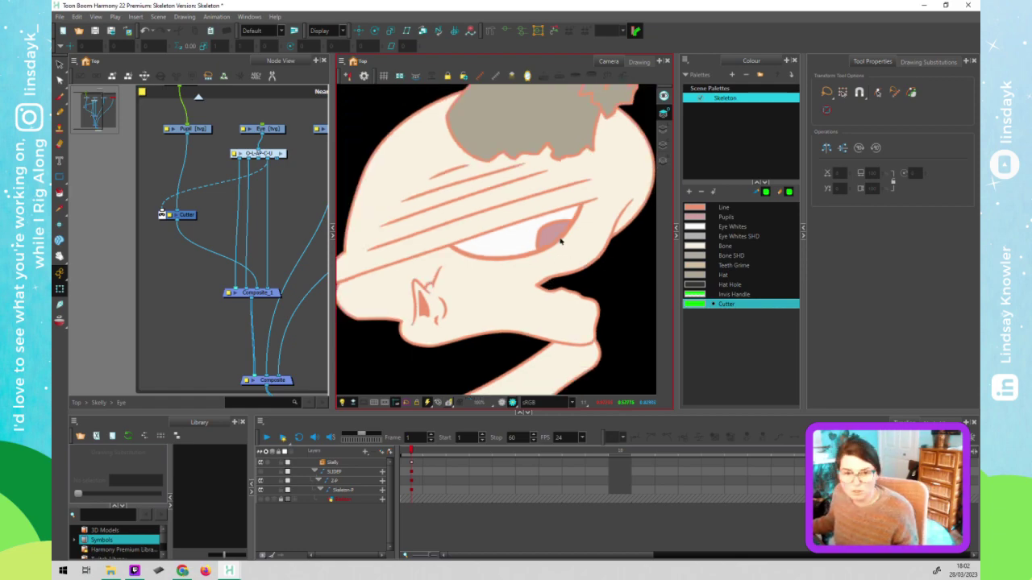
click(286, 195)
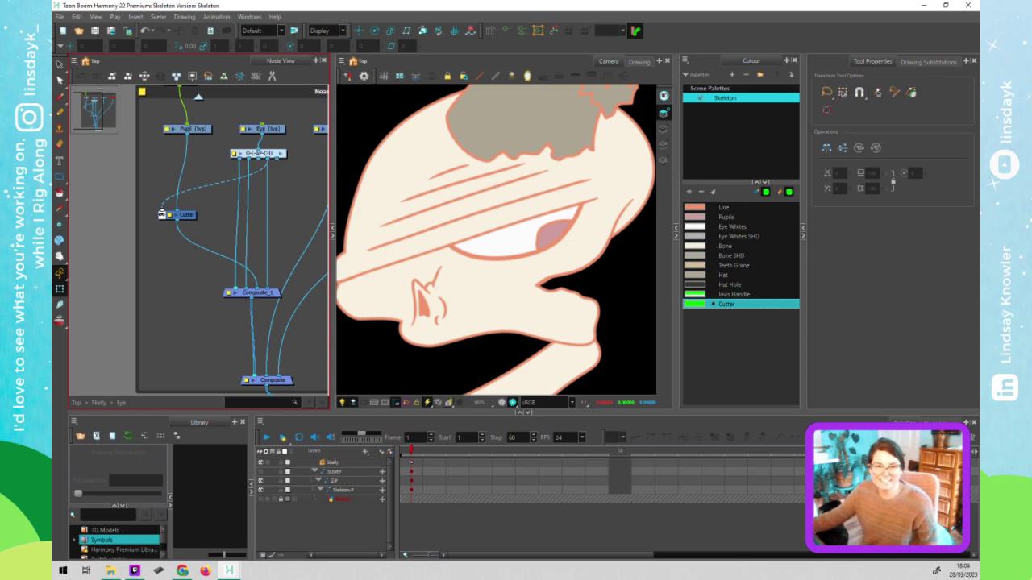
key(alt+Tab)
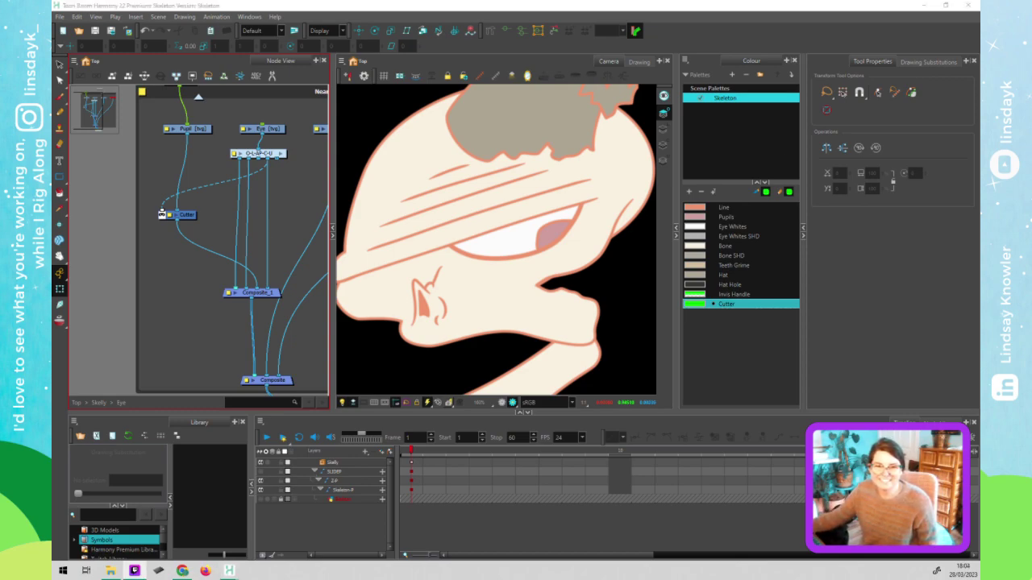